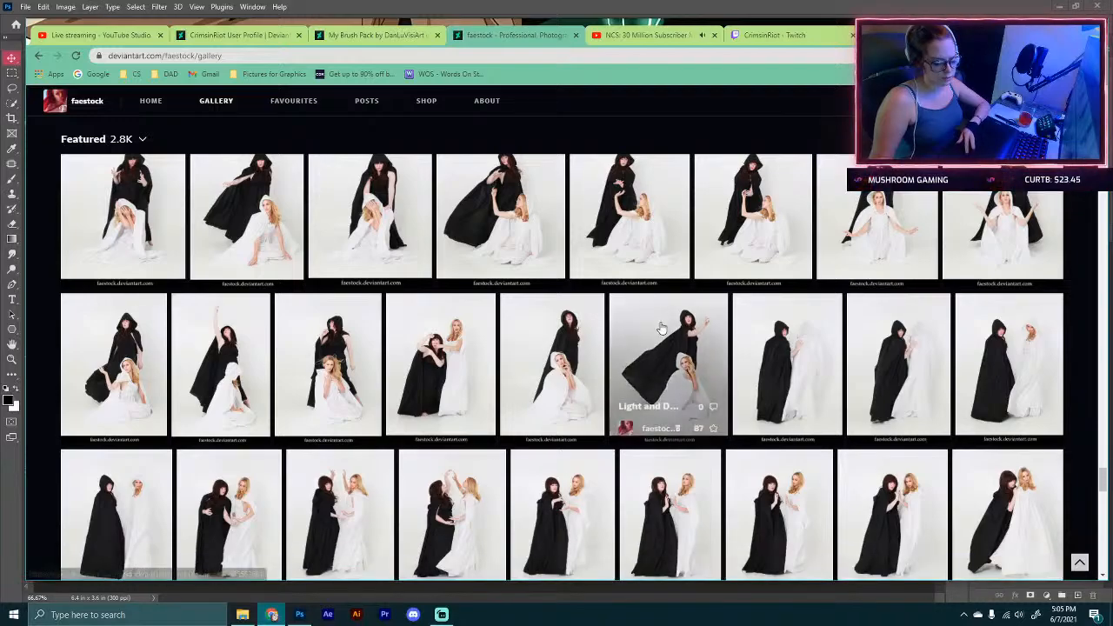
Step: Scroll through the faestock DeviantArt gallery to browse the stock photo sets
{"action": "scroll", "coordinate": [658, 348], "scroll_direction": "down", "scroll_amount": 5}
{"action": "scroll", "coordinate": [659, 318], "scroll_direction": "down", "scroll_amount": 6}
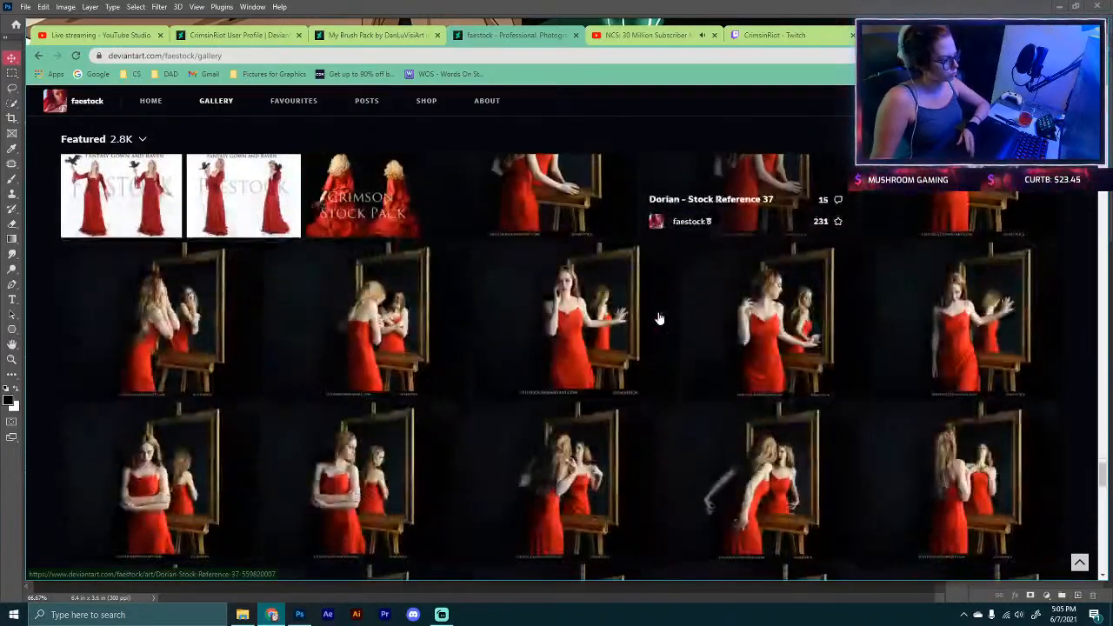
{"action": "scroll", "coordinate": [659, 318], "scroll_direction": "down", "scroll_amount": 8}
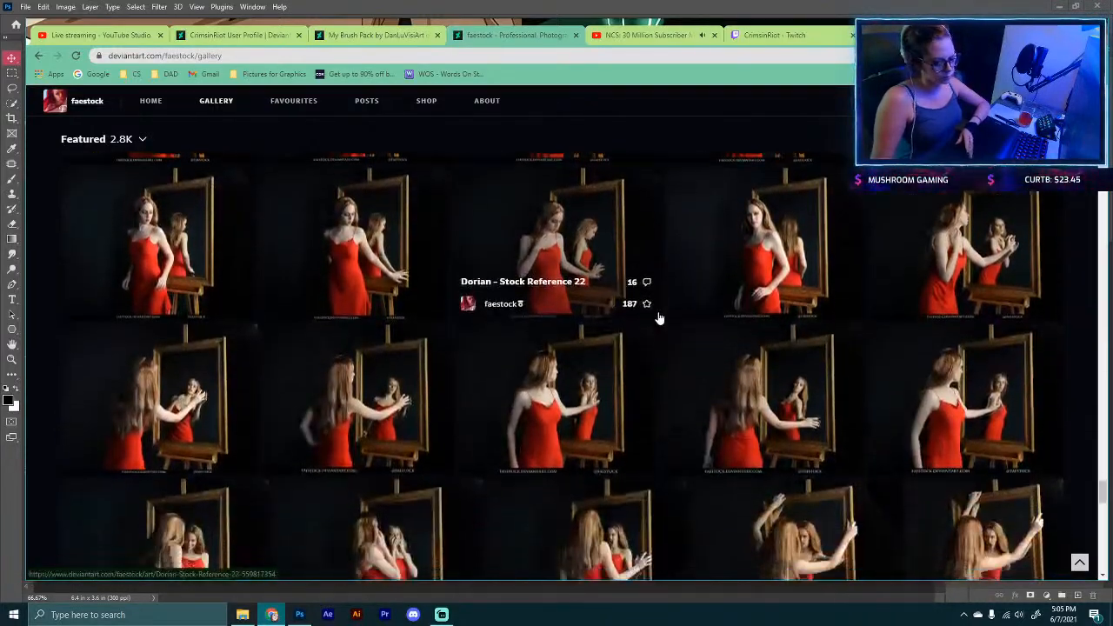
{"action": "scroll", "coordinate": [659, 318], "scroll_direction": "down", "scroll_amount": 8}
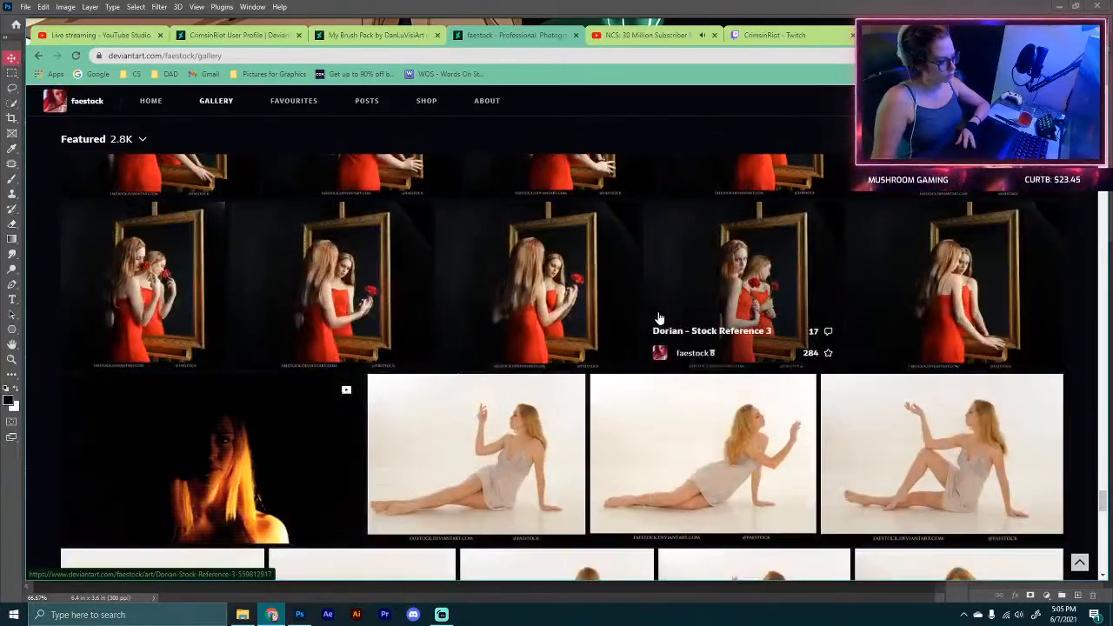
{"action": "scroll", "coordinate": [659, 319], "scroll_direction": "down", "scroll_amount": 8}
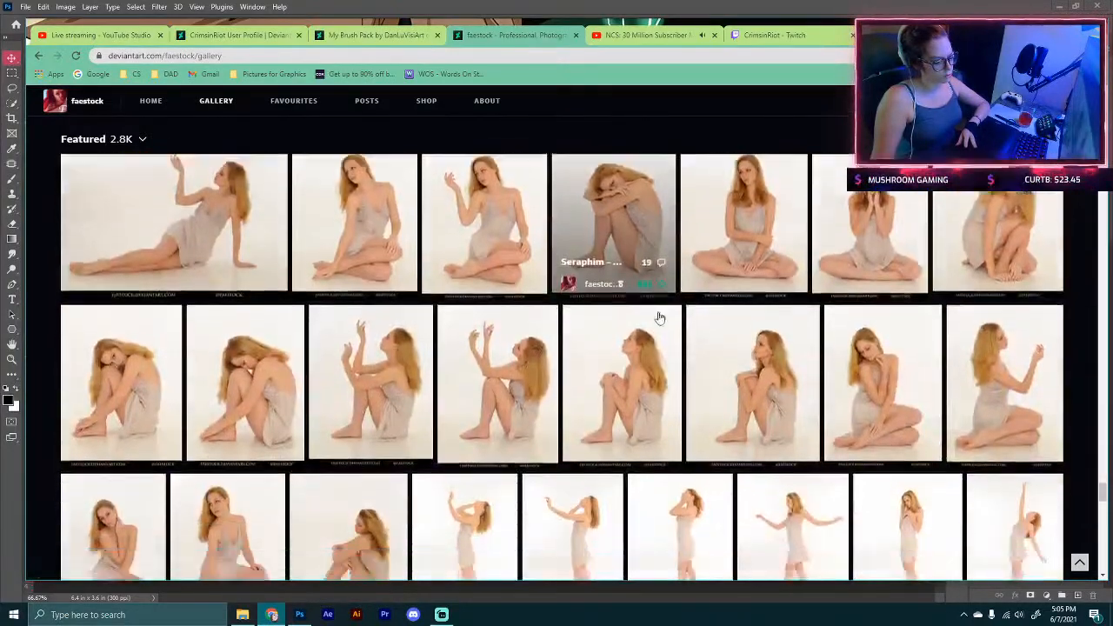
{"action": "scroll", "coordinate": [659, 318], "scroll_direction": "down", "scroll_amount": 8}
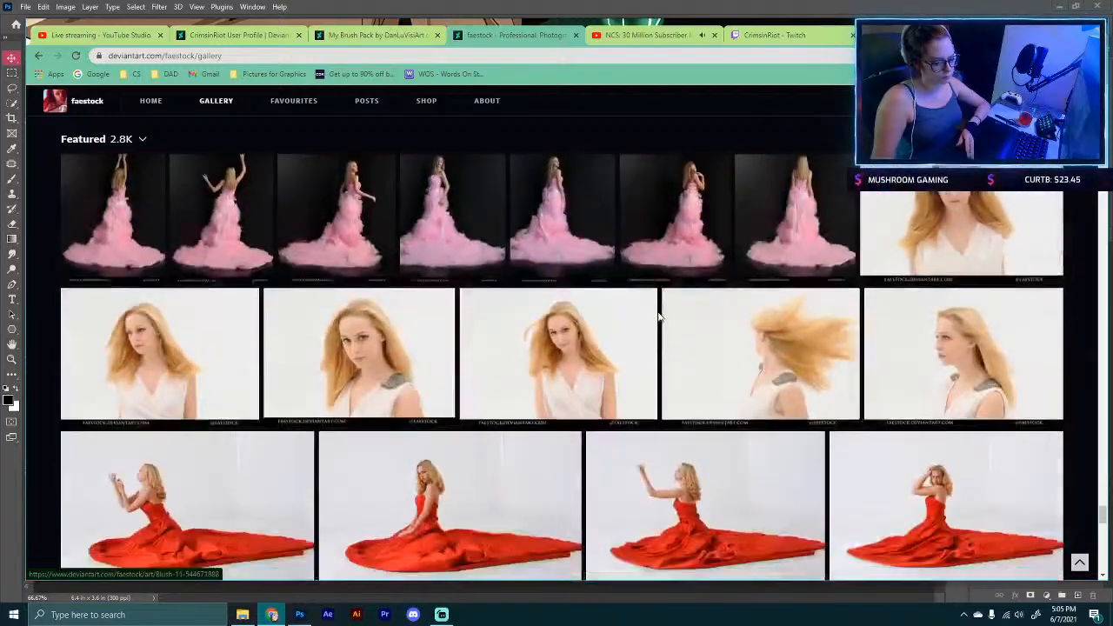
{"action": "scroll", "coordinate": [659, 318], "scroll_direction": "down", "scroll_amount": 1}
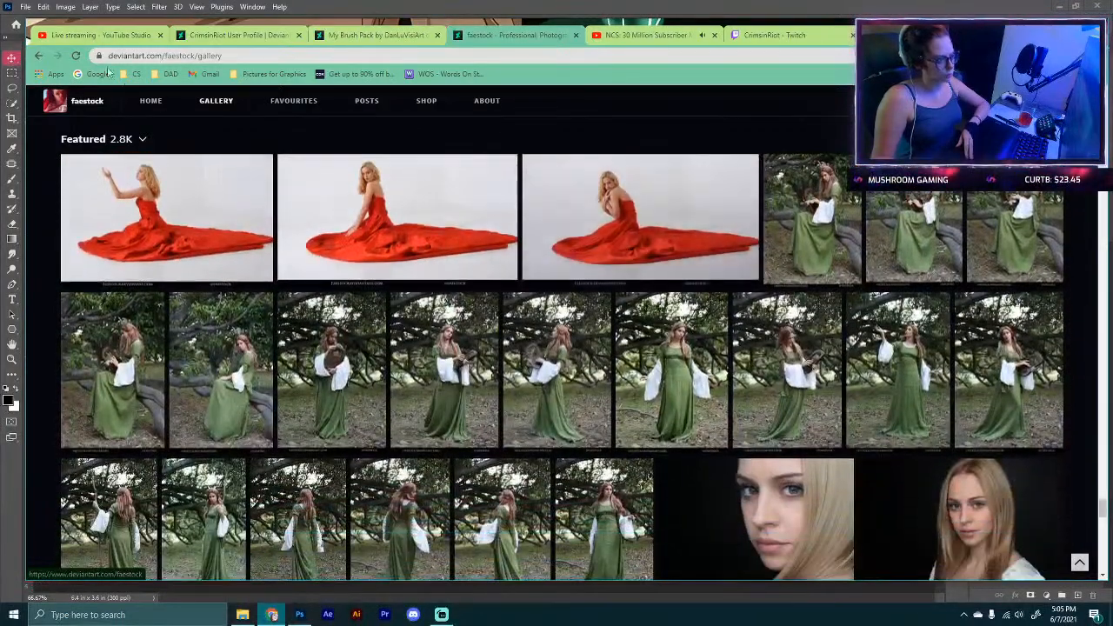
Step: Search DeviantArt for floating cards
{"action": "left_click", "coordinate": [147, 101]}
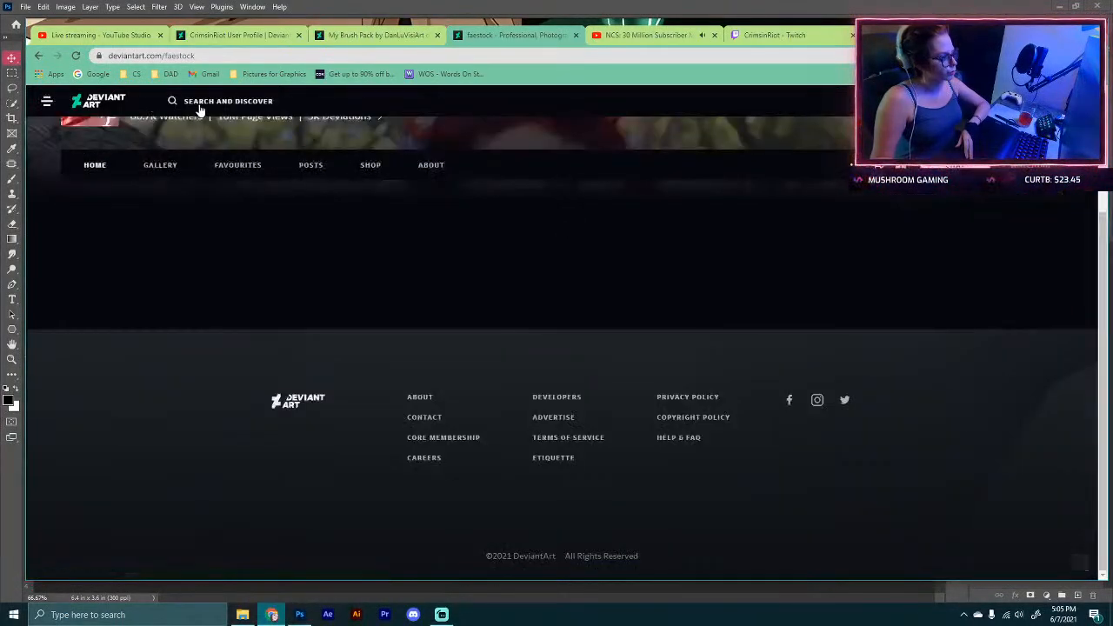
{"action": "left_click", "coordinate": [212, 99]}
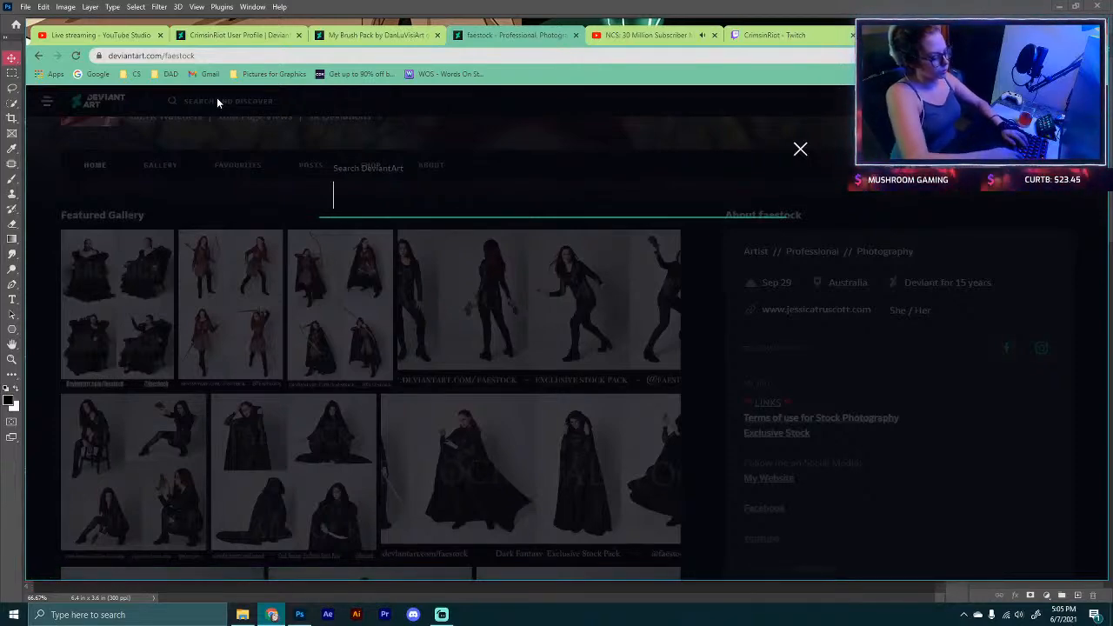
{"action": "type", "text": "fl"}
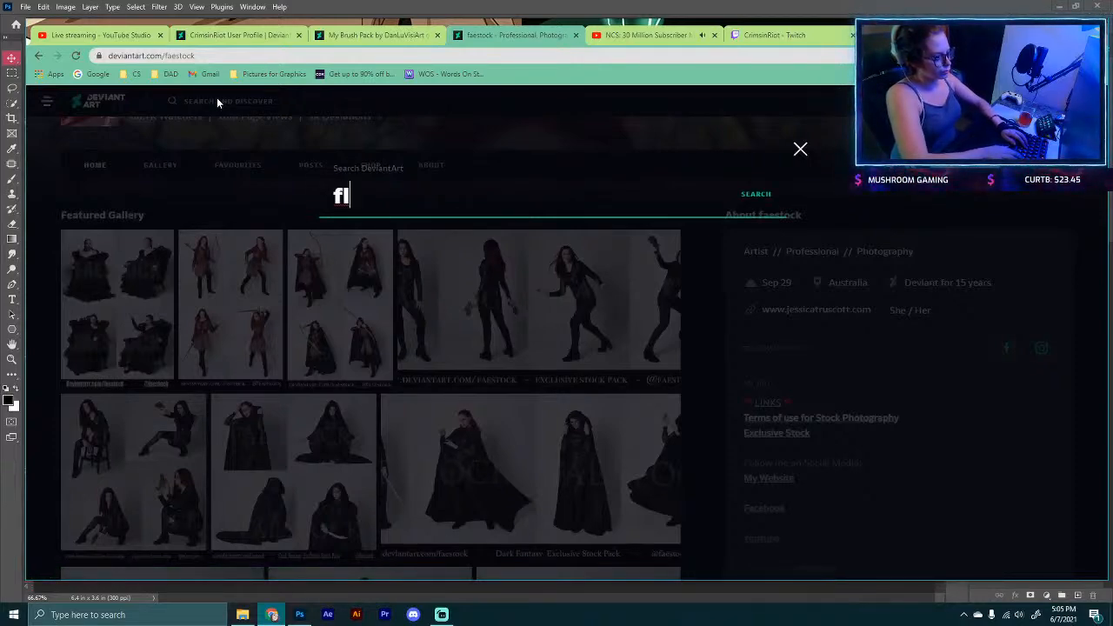
{"action": "type", "text": "oating cards"}
{"action": "key", "text": "Return"}
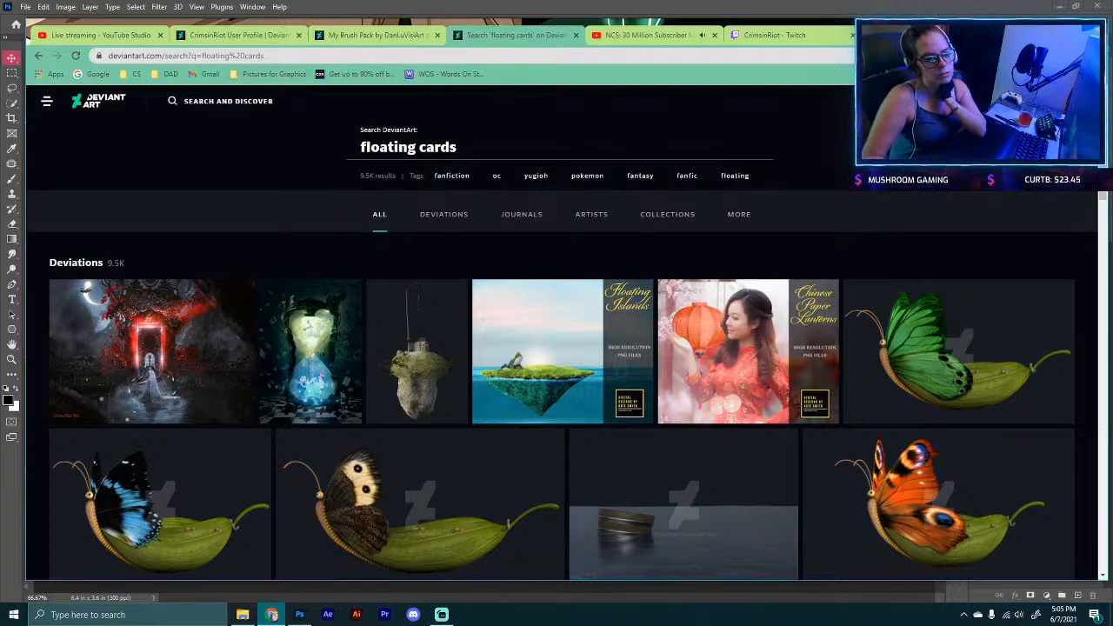
Step: Lower the system audio volume to 42 and return to Photoshop
{"action": "key", "text": "alt+Tab"}
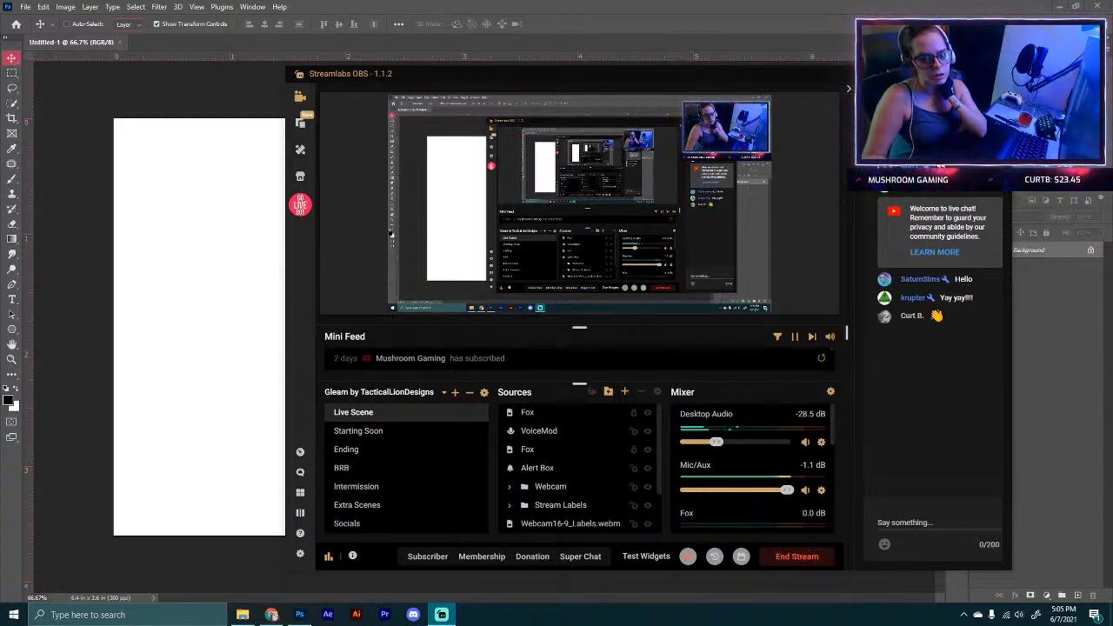
{"action": "left_click", "coordinate": [1019, 613]}
{"action": "scroll", "coordinate": [1008, 587], "scroll_direction": "down", "scroll_amount": 7}
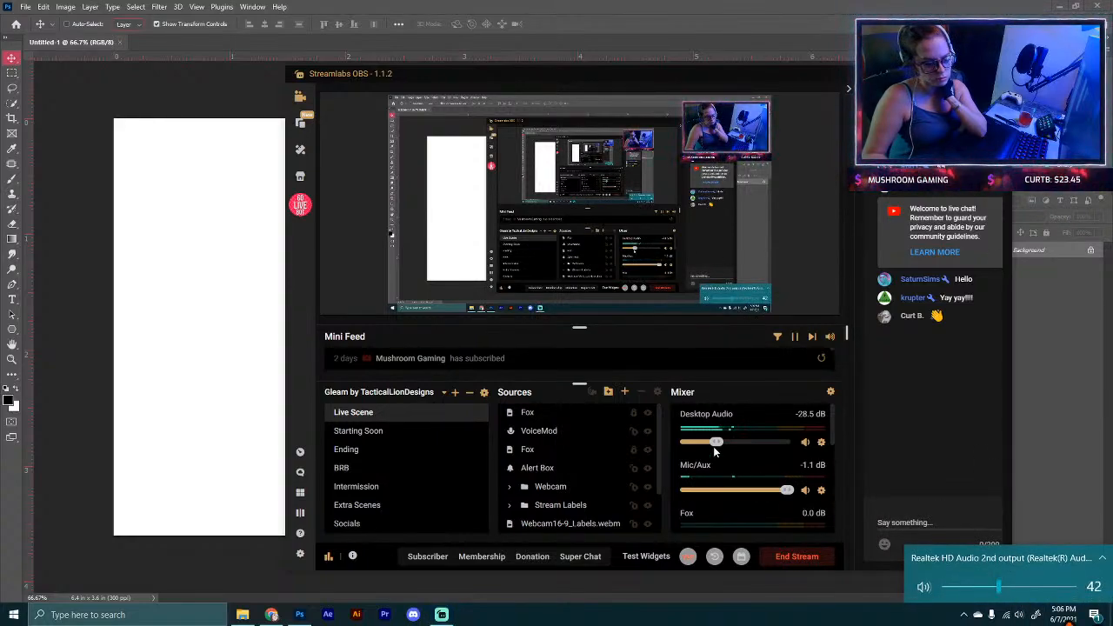
{"action": "left_click", "coordinate": [307, 11]}
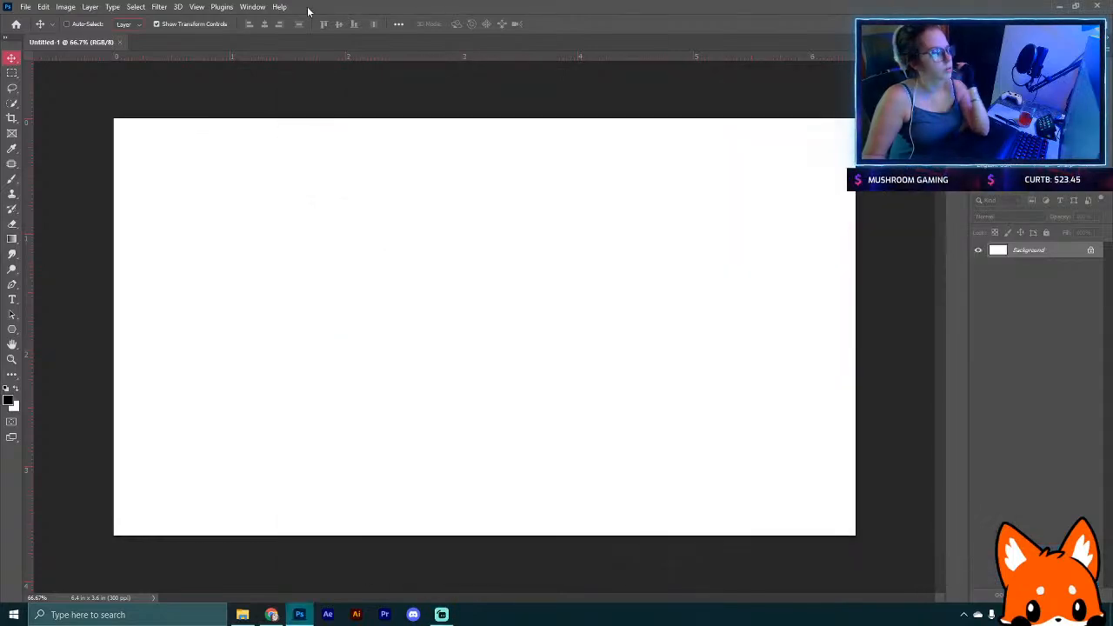
Step: Open the satin full length model pose 2 preview image in Photoshop
{"action": "left_click", "coordinate": [26, 7]}
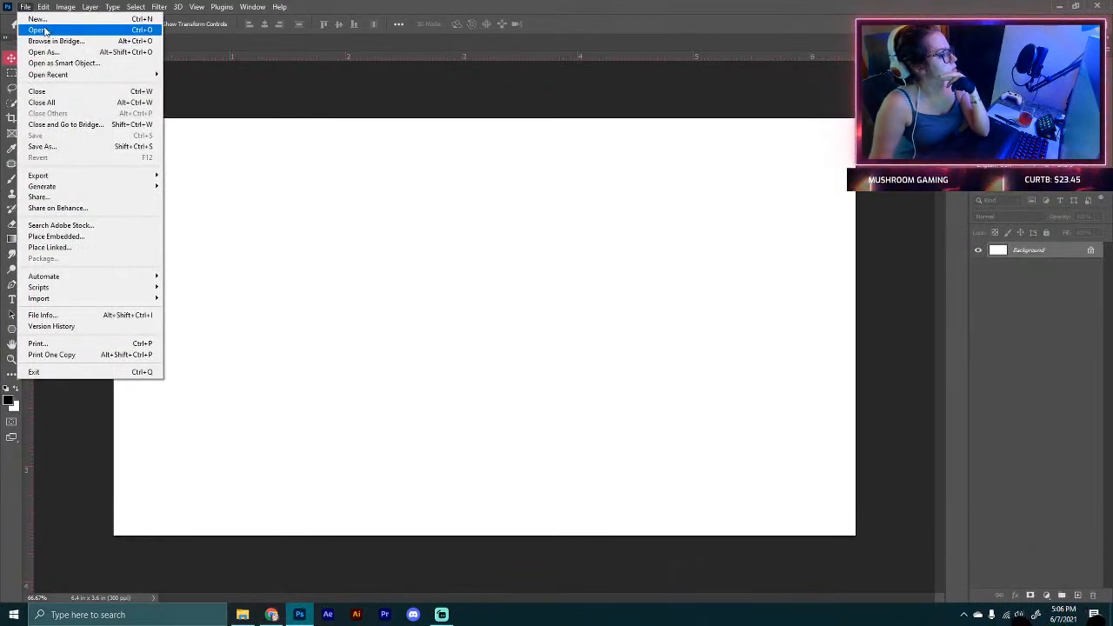
{"action": "left_click", "coordinate": [39, 28]}
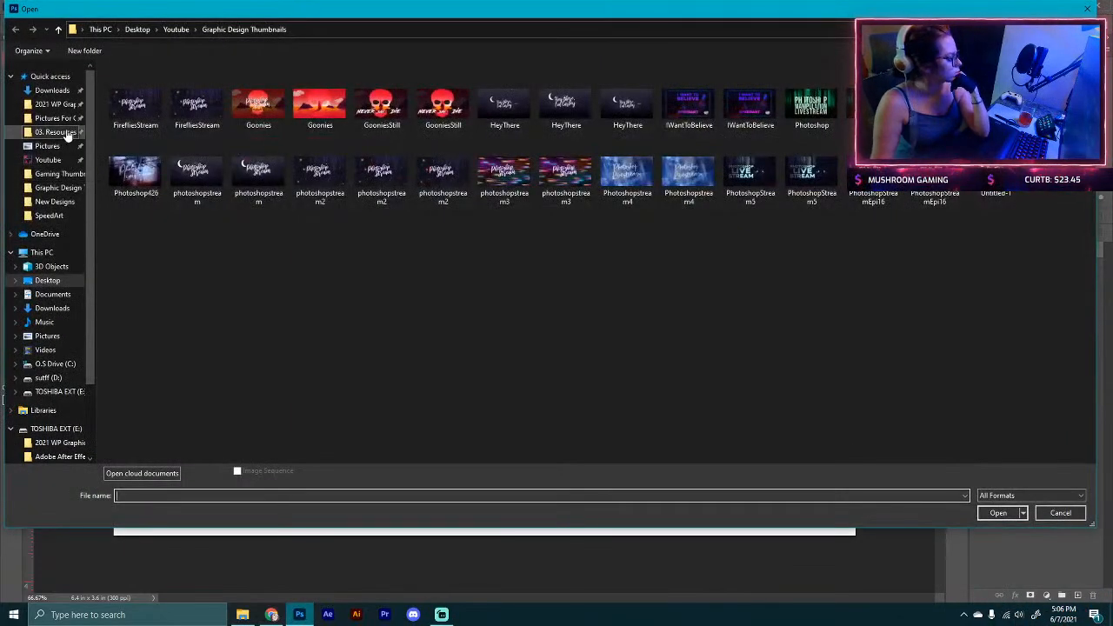
{"action": "left_click", "coordinate": [66, 134]}
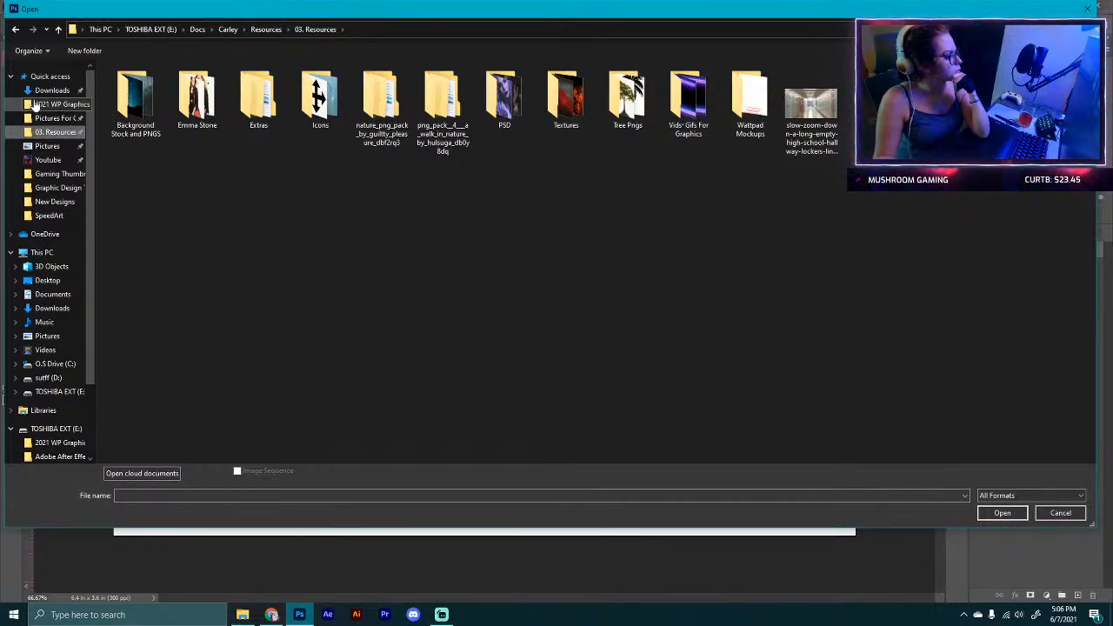
{"action": "left_click", "coordinate": [39, 91]}
{"action": "key", "text": "Escape"}
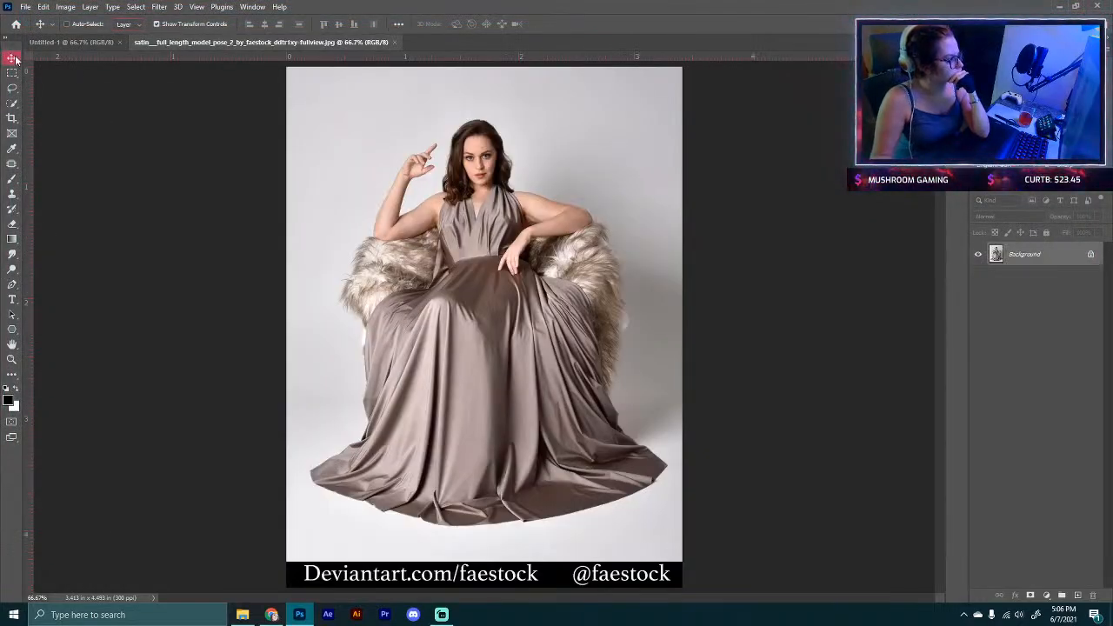
Step: Move the model preview image into the Untitled-1 canvas and enlarge it to fill the height
{"action": "left_click_drag", "start_coordinate": [485, 190], "coordinate": [483, 348]}
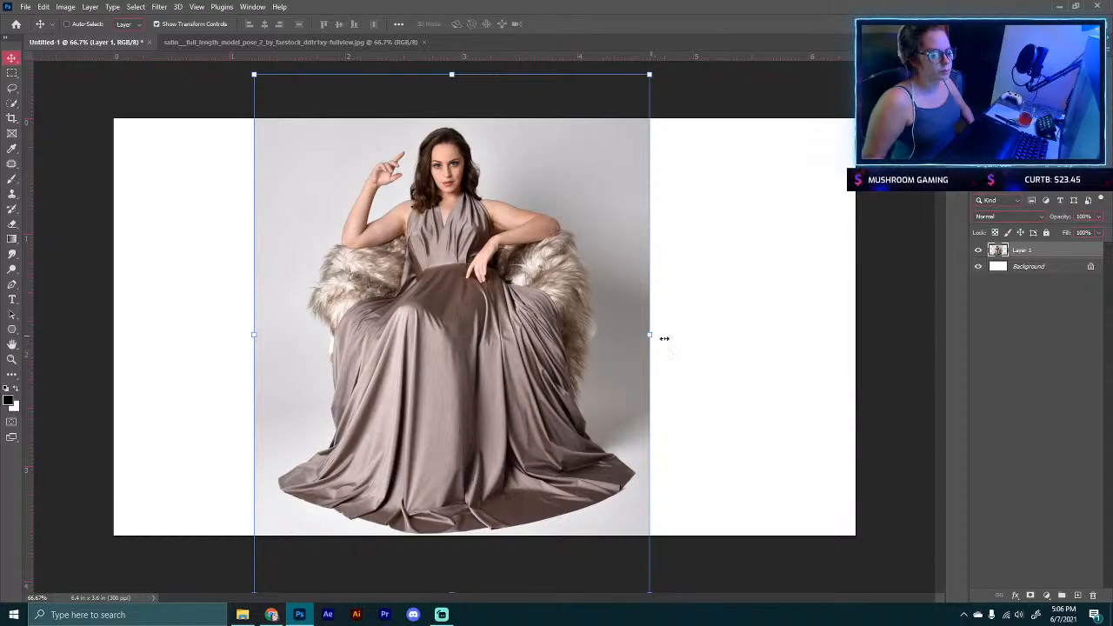
{"action": "left_click_drag", "start_coordinate": [664, 338], "coordinate": [637, 391]}
{"action": "left_click", "coordinate": [575, 22]}
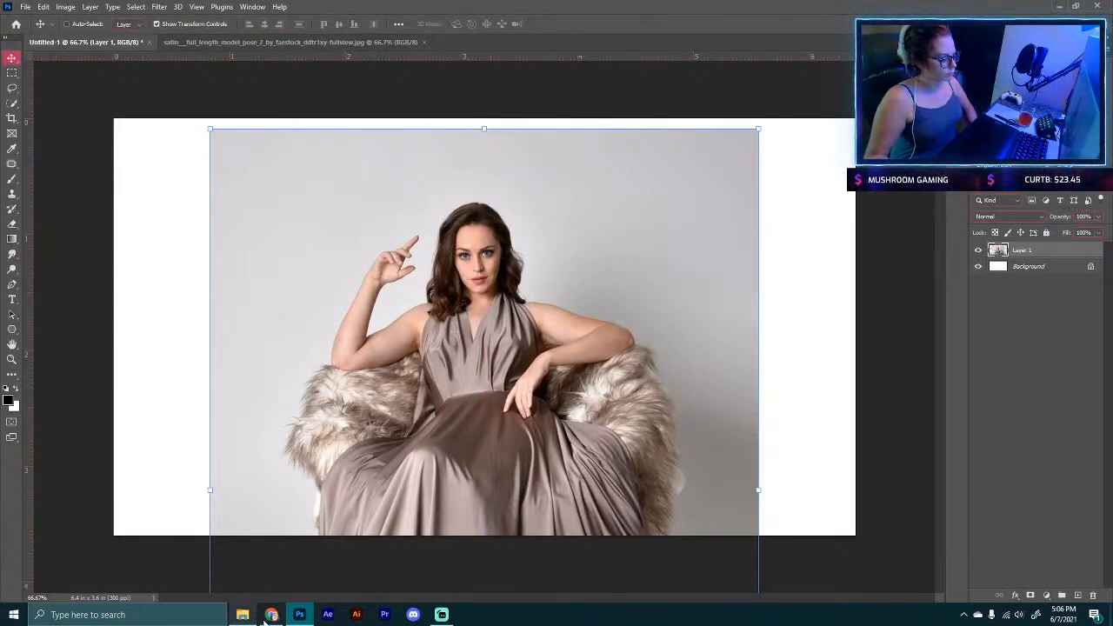
Step: Download the full-size Satin - full length model pose 2 image from its DeviantArt page
{"action": "left_click", "coordinate": [271, 614]}
{"action": "left_click", "coordinate": [357, 36]}
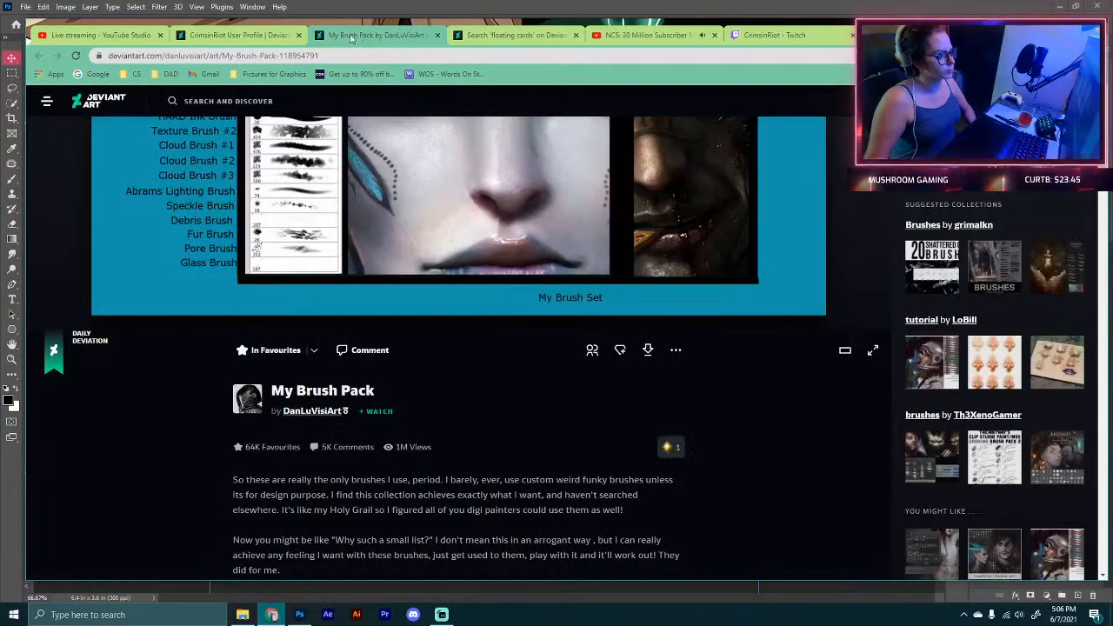
{"action": "left_click", "coordinate": [230, 36]}
{"action": "left_click", "coordinate": [203, 435]}
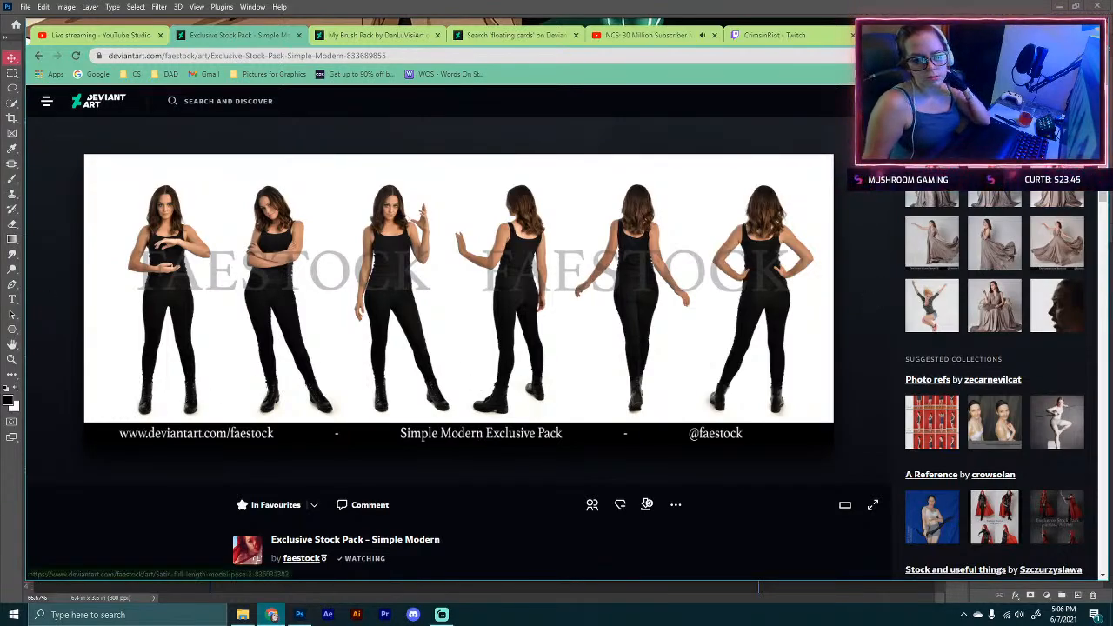
{"action": "left_click", "coordinate": [46, 303]}
{"action": "left_click", "coordinate": [647, 504]}
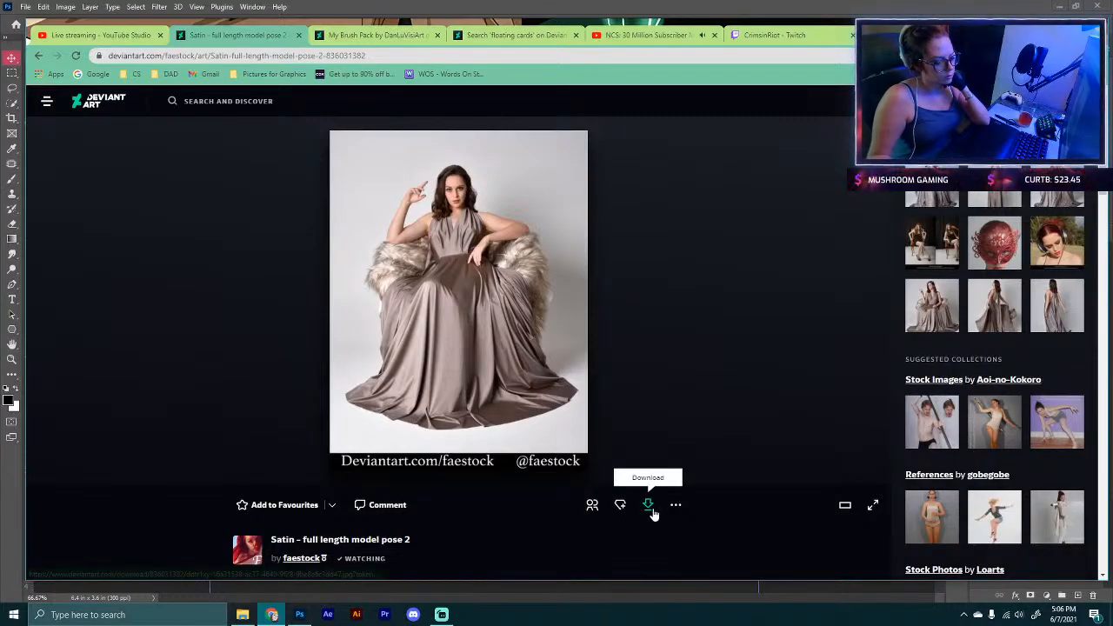
{"action": "scroll", "coordinate": [137, 510], "scroll_direction": "down", "scroll_amount": 5}
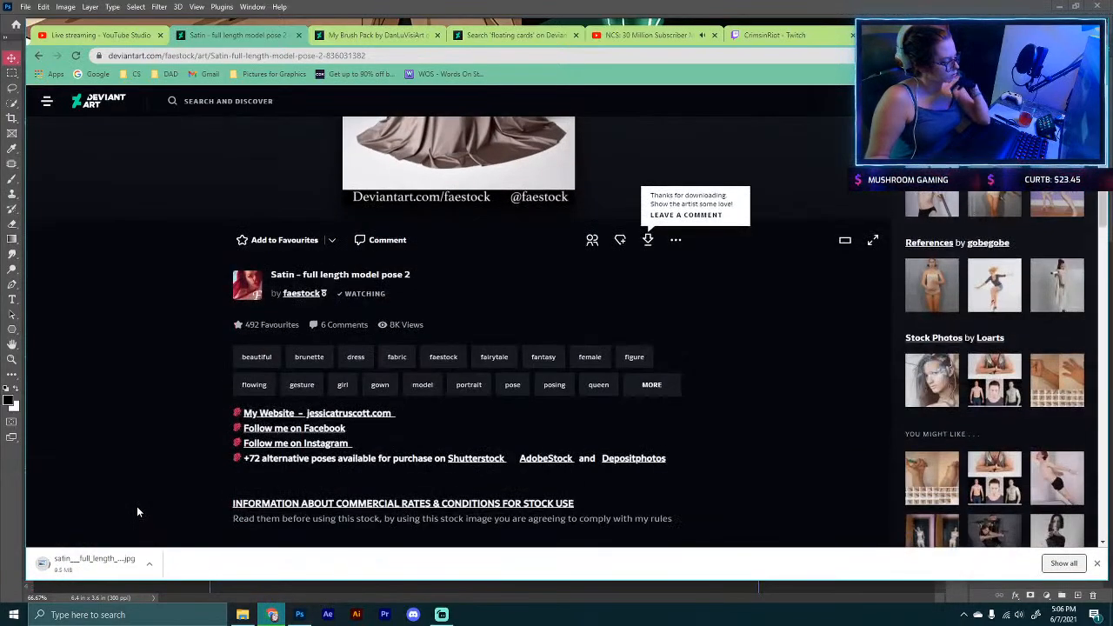
{"action": "scroll", "coordinate": [137, 512], "scroll_direction": "down", "scroll_amount": 3}
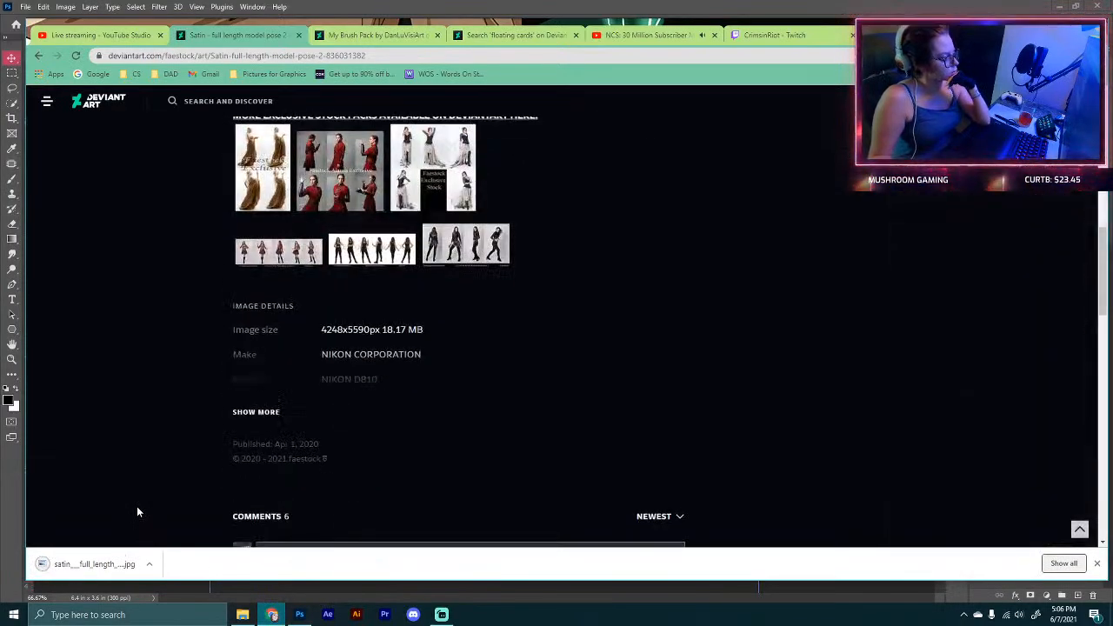
Step: Open the downloaded full-size satin model pose image from Downloads in Photoshop
{"action": "left_click", "coordinate": [299, 613]}
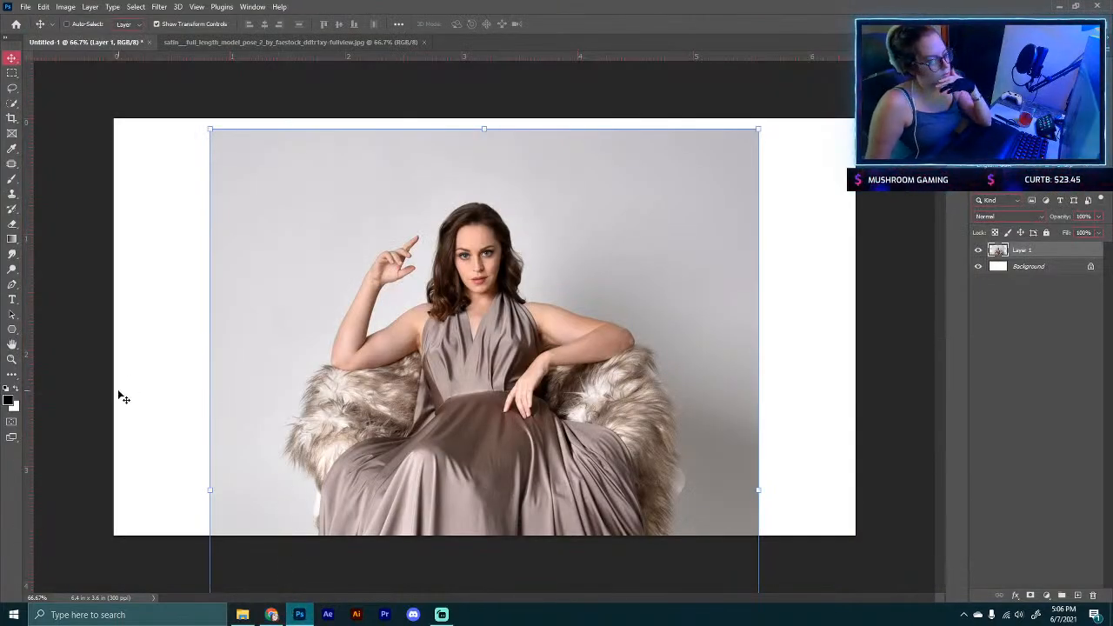
{"action": "left_click", "coordinate": [25, 7]}
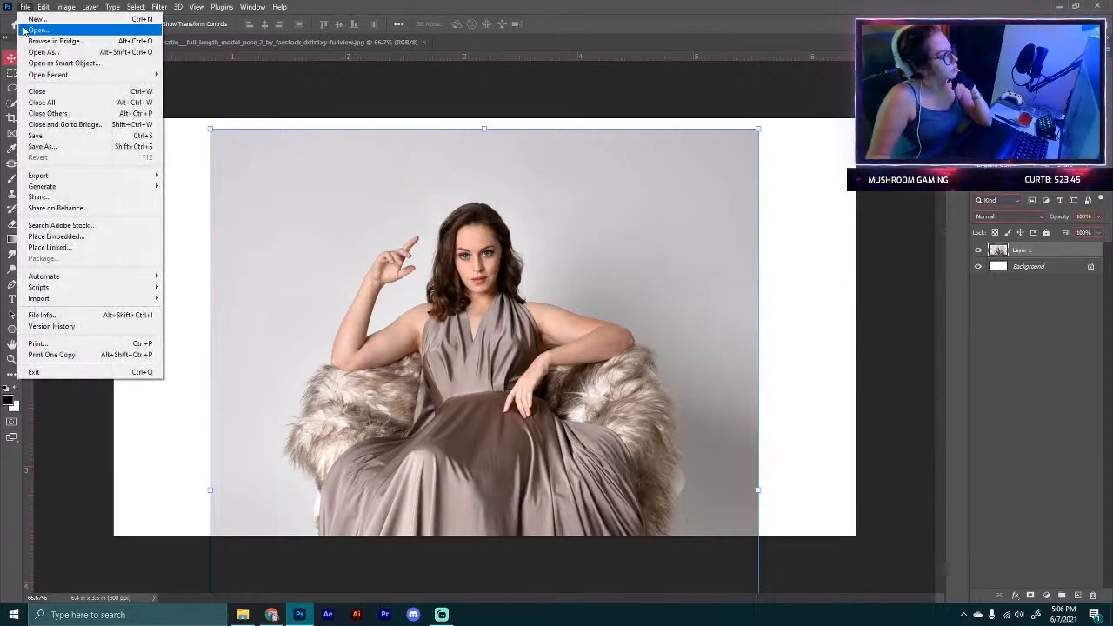
{"action": "left_click", "coordinate": [43, 29]}
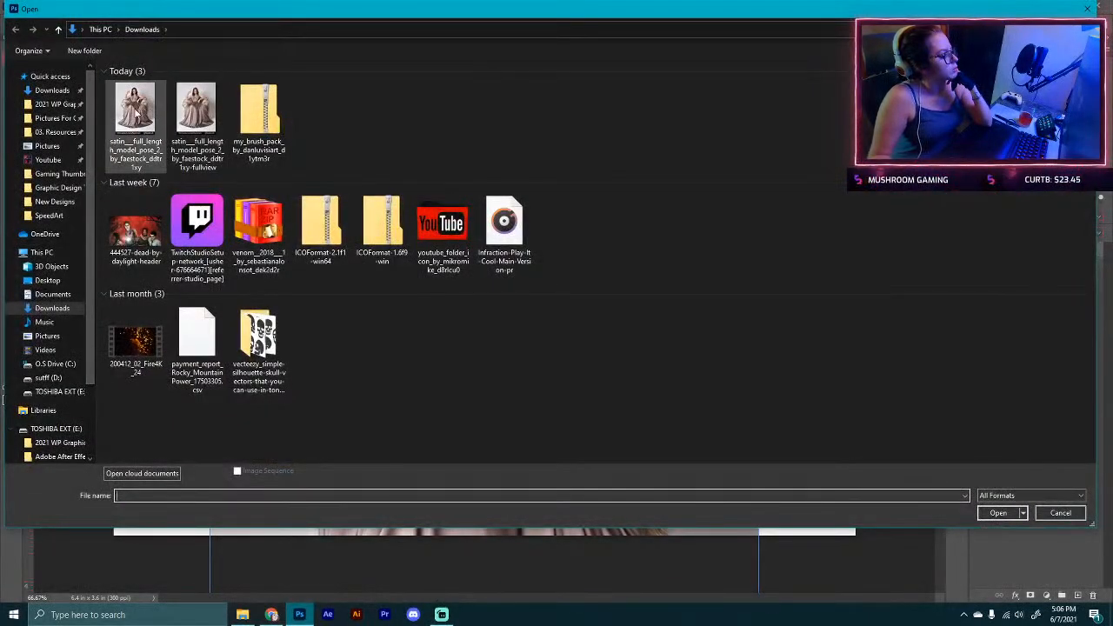
{"action": "double_click", "coordinate": [135, 109]}
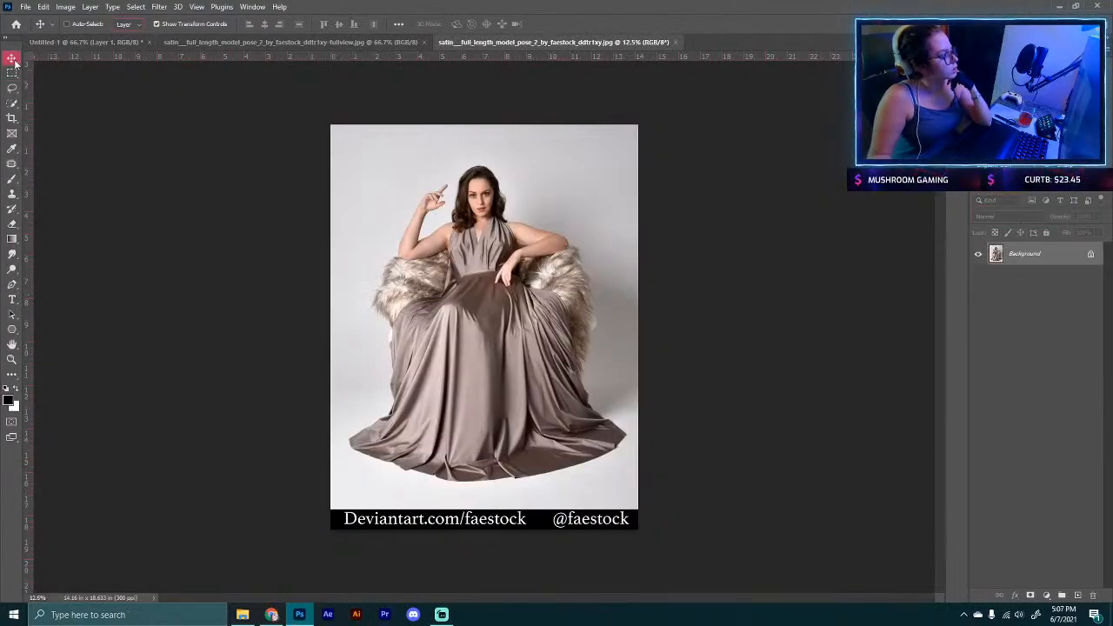
Step: Drag the full-size model image into Untitled-1 as a new layer and reposition it
{"action": "left_click_drag", "start_coordinate": [491, 236], "coordinate": [525, 275]}
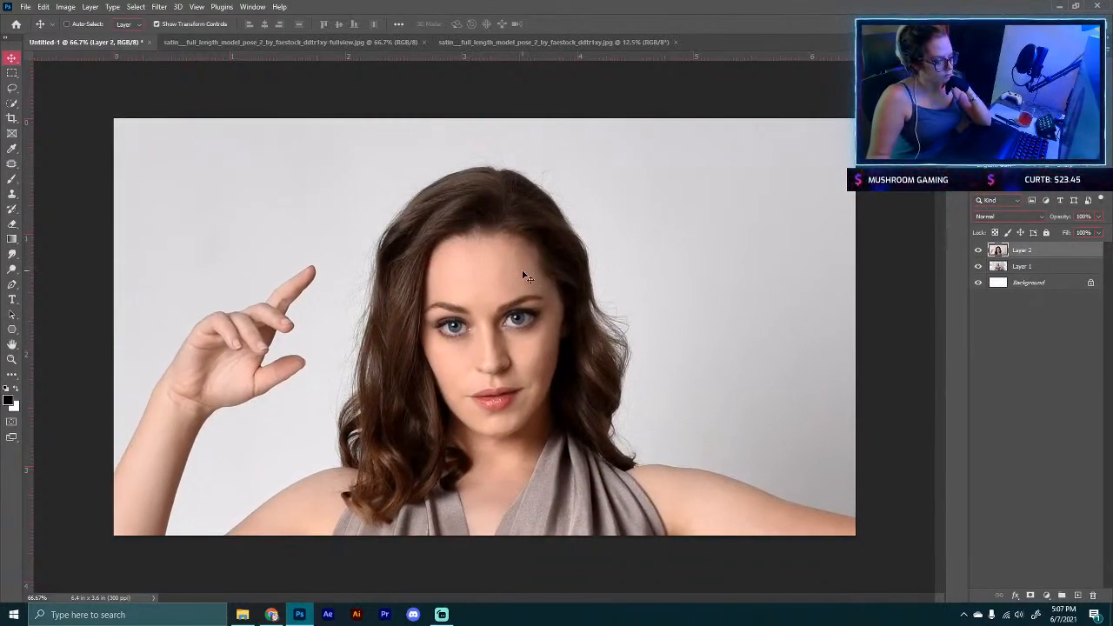
{"action": "left_click_drag", "start_coordinate": [277, 254], "coordinate": [297, 256]}
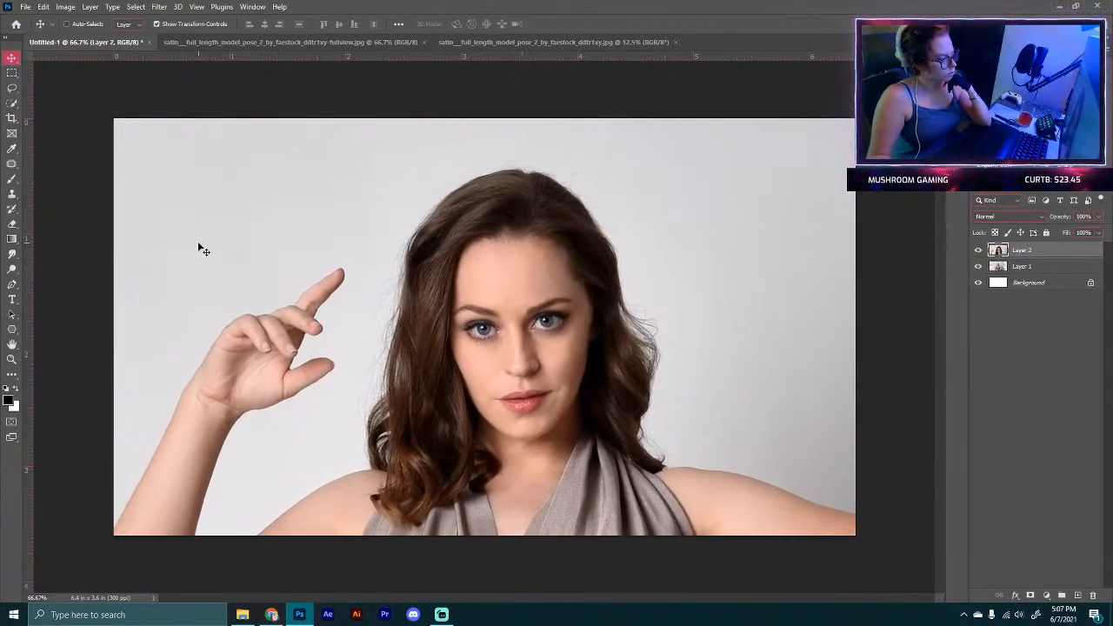
{"action": "left_click_drag", "start_coordinate": [199, 247], "coordinate": [281, 255]}
{"action": "left_click_drag", "start_coordinate": [162, 273], "coordinate": [531, 262]}
Step: Scale the new model layer to about 94% and place her toward the right of the canvas
{"action": "key", "text": "ctrl+minus"}
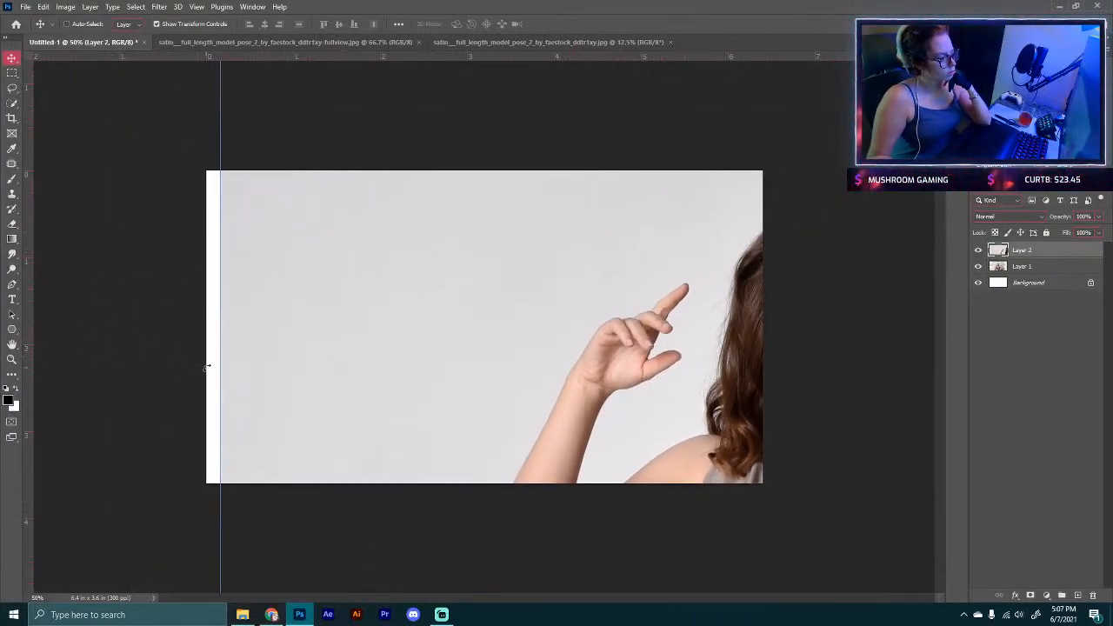
{"action": "left_click_drag", "start_coordinate": [218, 363], "coordinate": [291, 363]}
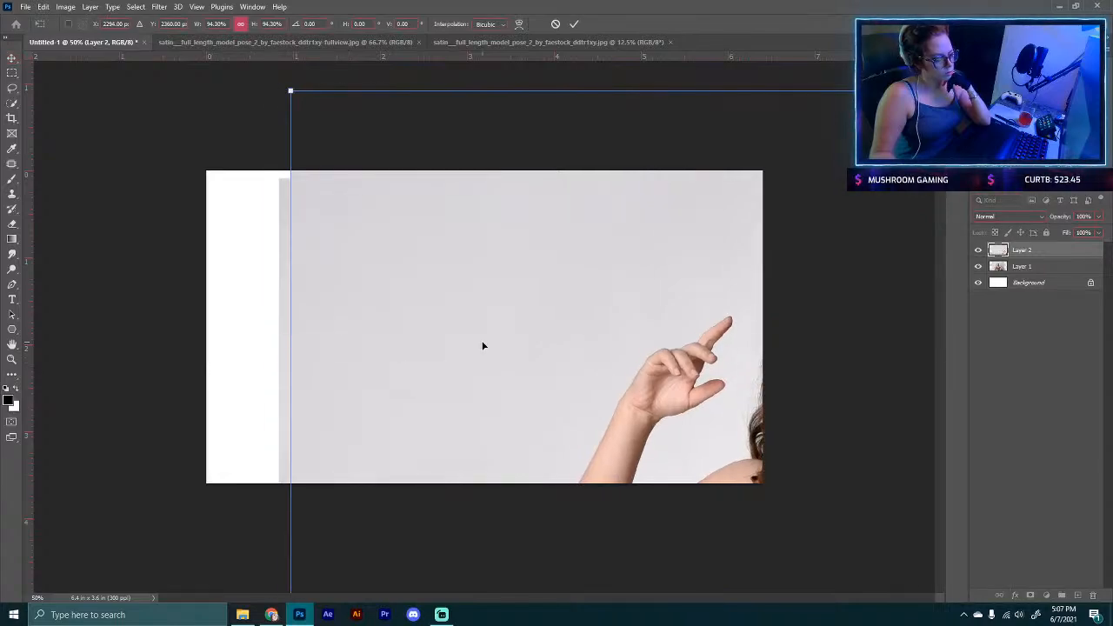
{"action": "left_click_drag", "start_coordinate": [482, 345], "coordinate": [228, 284]}
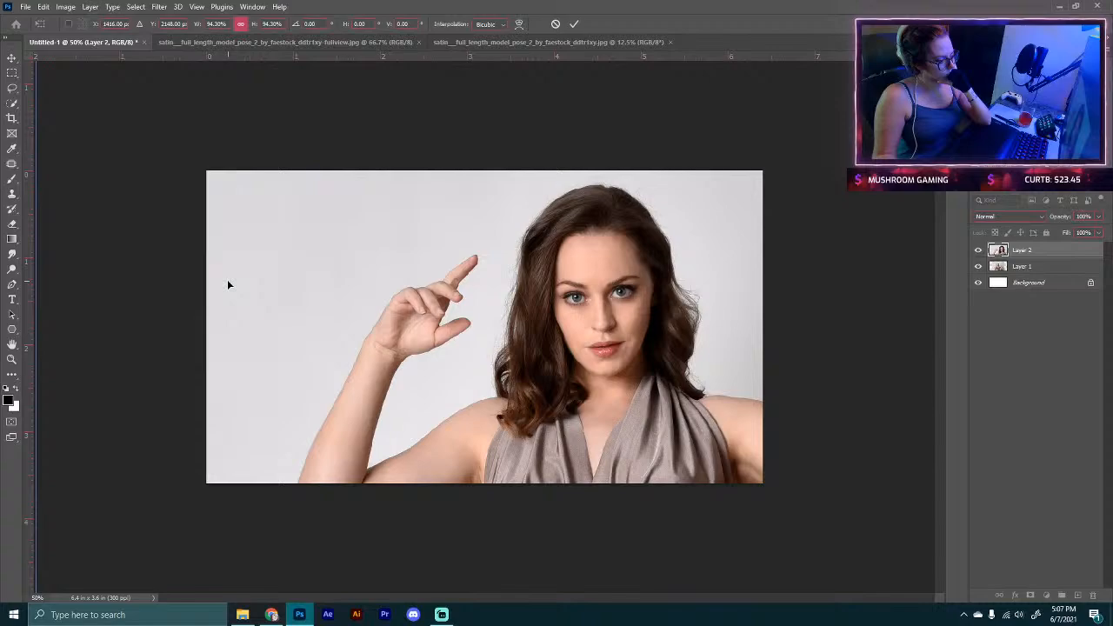
{"action": "left_click", "coordinate": [576, 23]}
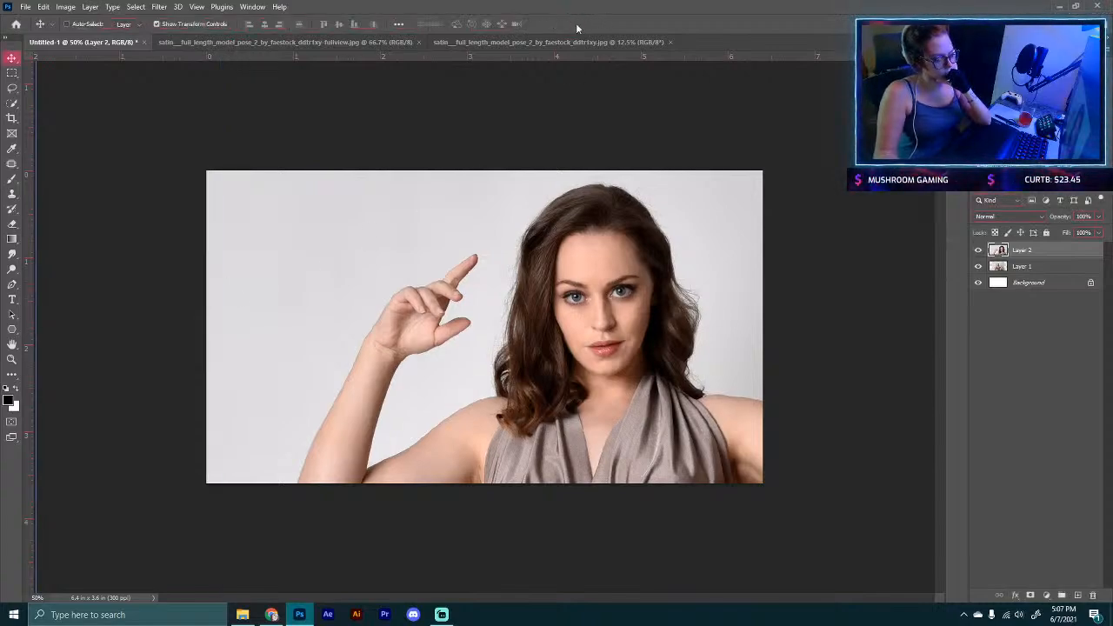
Step: Select the model on the new layer with the Quick Selection tool's Select Subject
{"action": "left_click", "coordinate": [12, 102]}
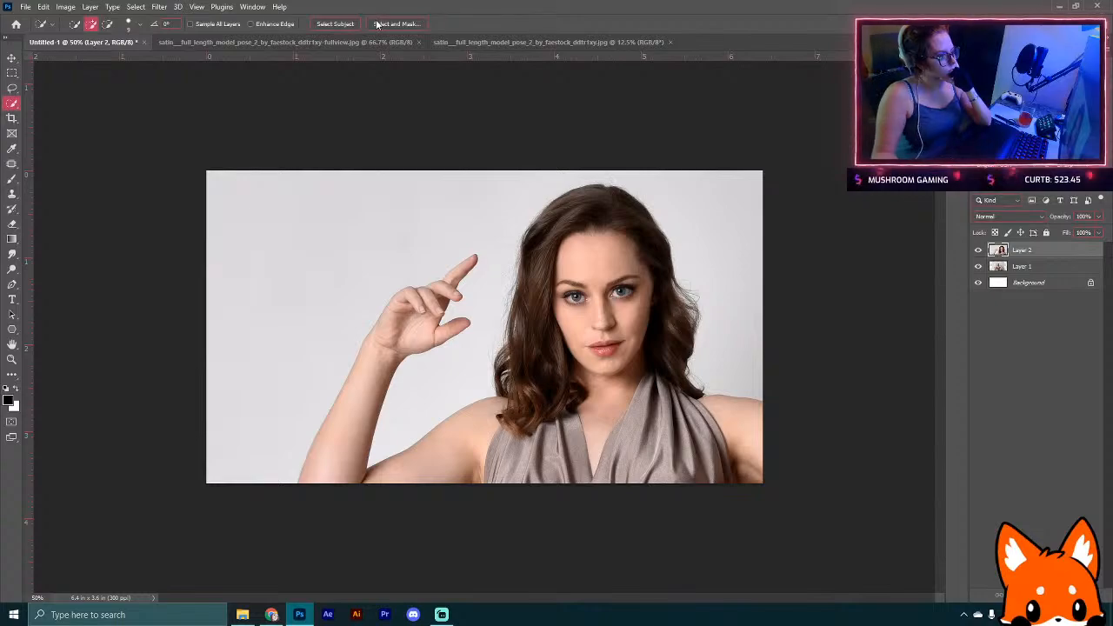
{"action": "left_click", "coordinate": [379, 24]}
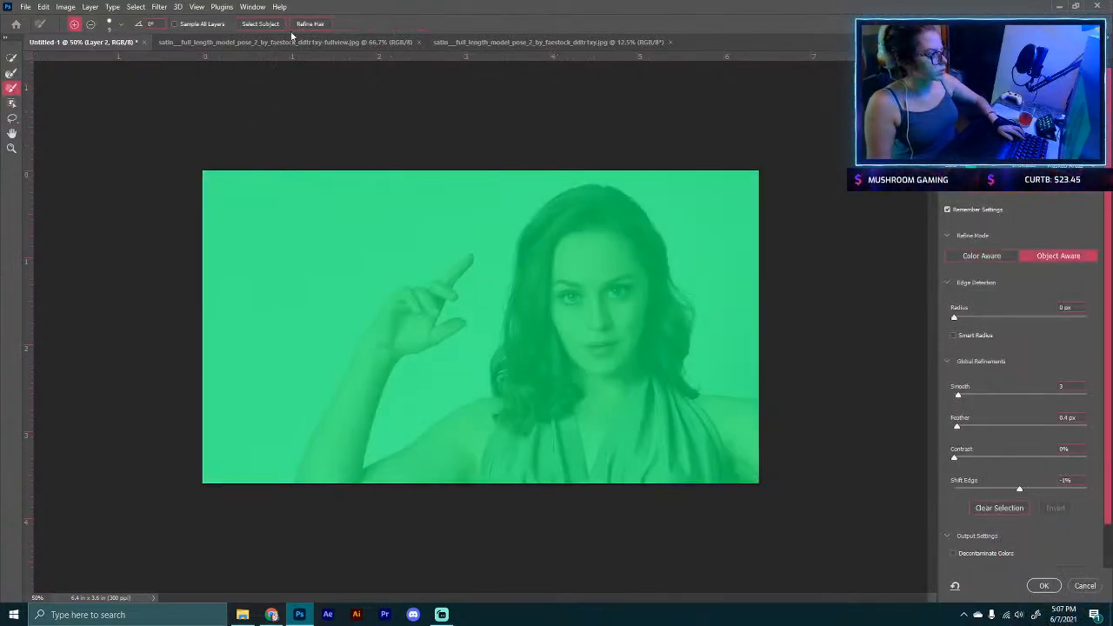
{"action": "left_click", "coordinate": [1078, 586]}
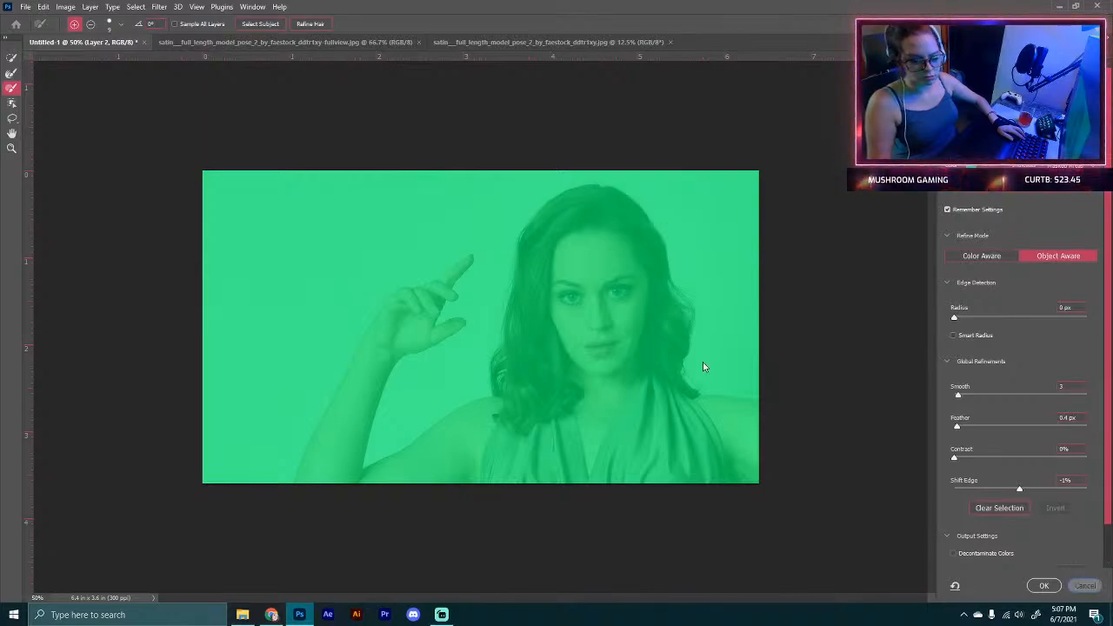
{"action": "left_click", "coordinate": [338, 27]}
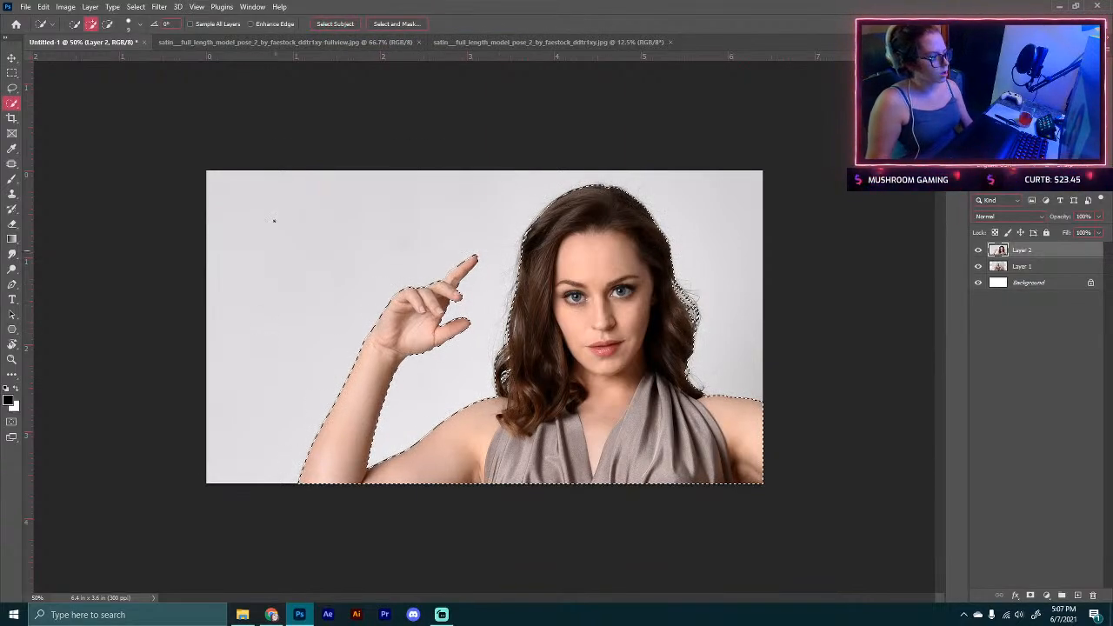
Step: Refine the model selection in Select and Mask and output it as a new layer with layer mask
{"action": "left_click", "coordinate": [397, 25]}
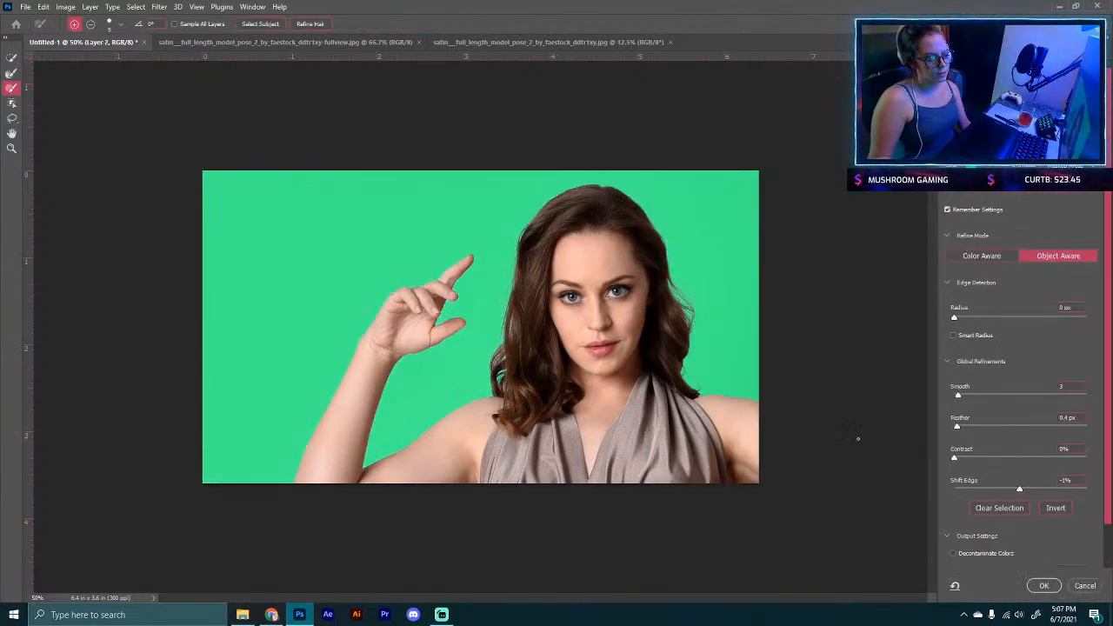
{"action": "scroll", "coordinate": [998, 516], "scroll_direction": "down", "scroll_amount": 1}
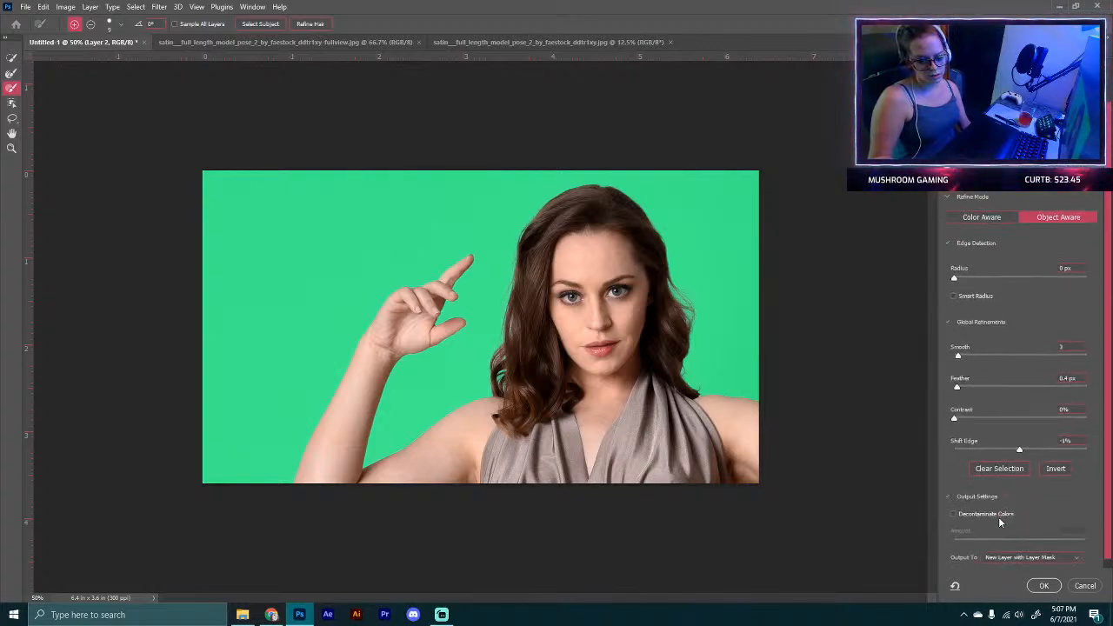
{"action": "left_click", "coordinate": [1041, 586]}
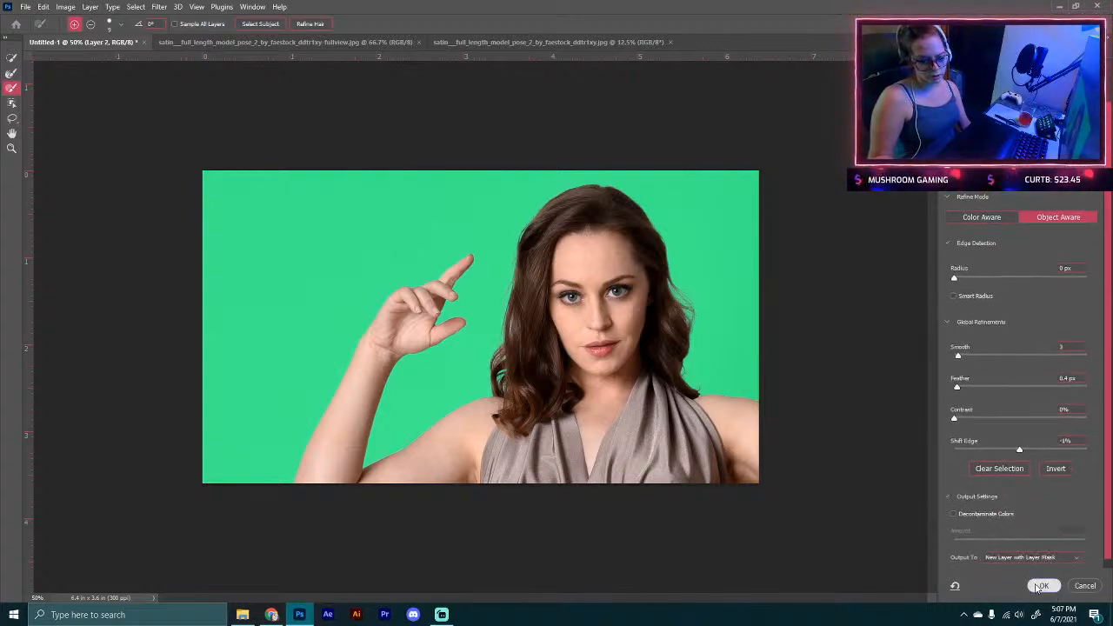
Step: Set the system audio volume to 34
{"action": "left_click", "coordinate": [1019, 614]}
{"action": "left_click_drag", "start_coordinate": [999, 586], "coordinate": [988, 588]}
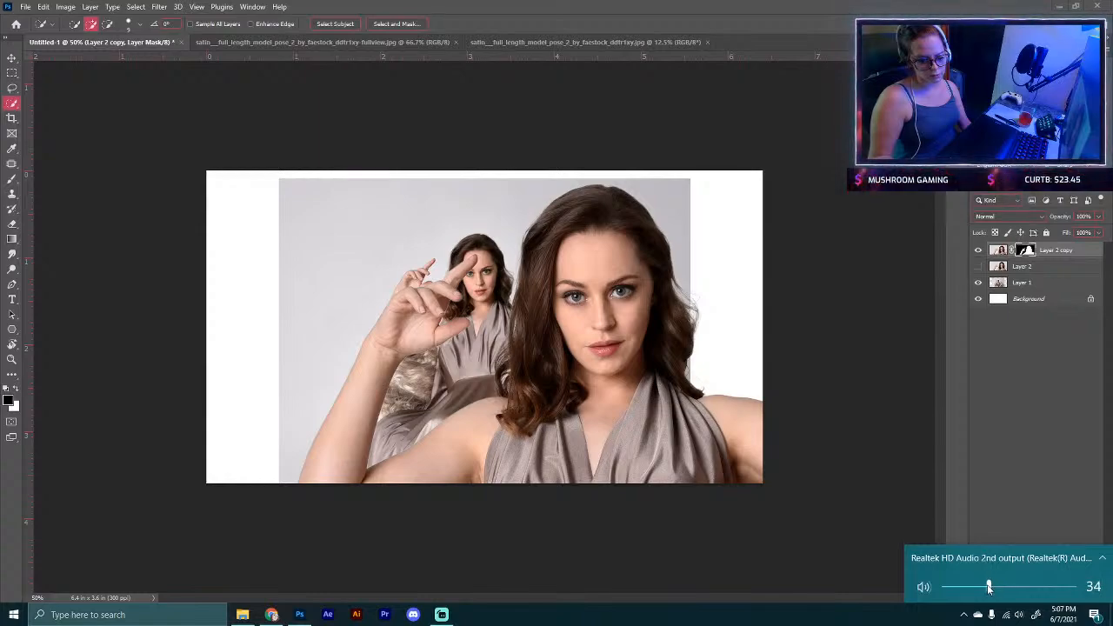
{"action": "left_click", "coordinate": [1001, 435]}
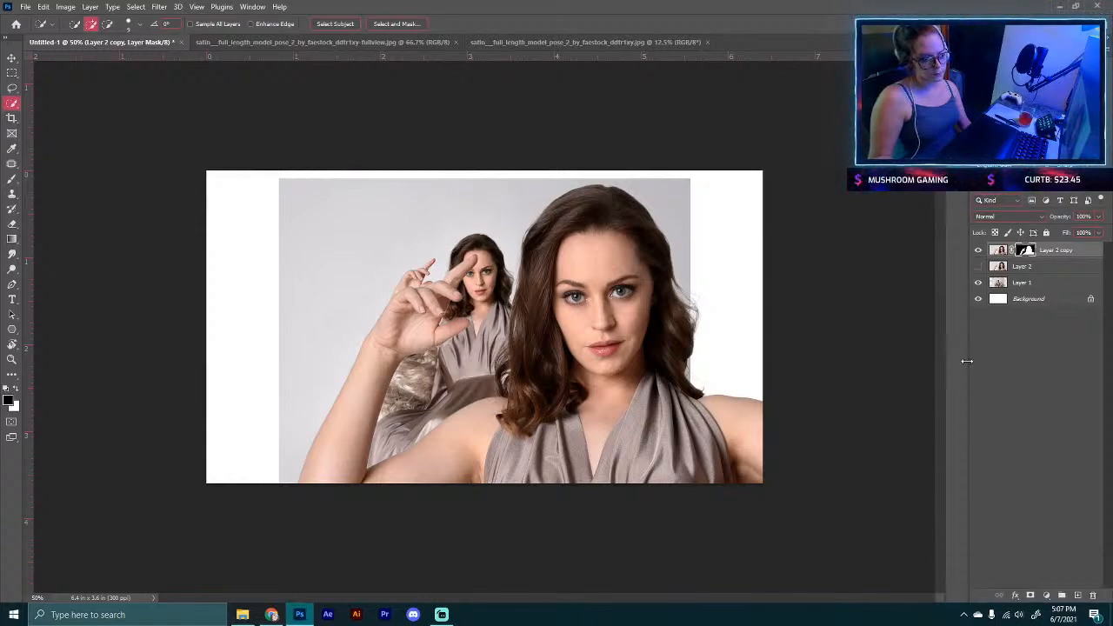
Step: Delete Layer 1 from the composite
{"action": "left_click", "coordinate": [1024, 286]}
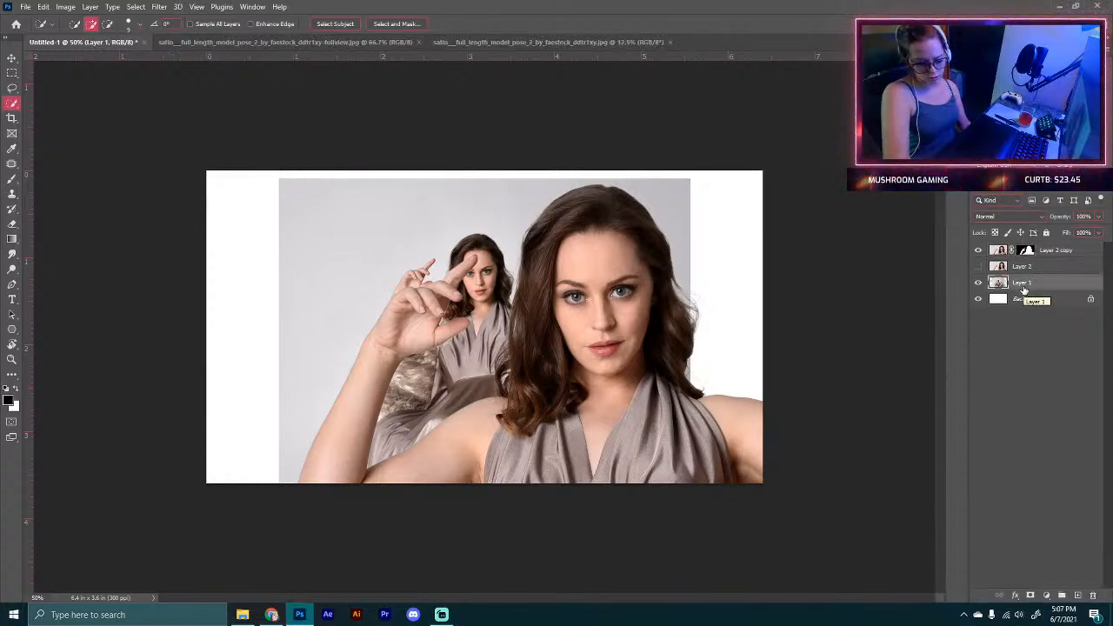
{"action": "key", "text": "Delete"}
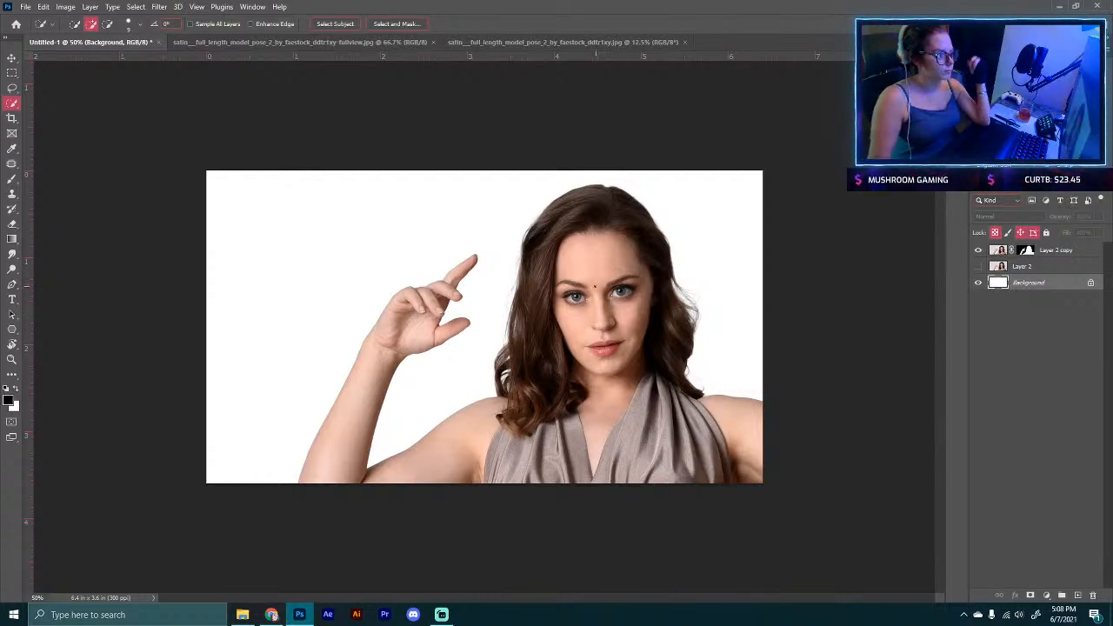
Step: Close the two source satin model image documents, leaving only Untitled-1 open
{"action": "left_click", "coordinate": [422, 41]}
{"action": "left_click", "coordinate": [432, 42]}
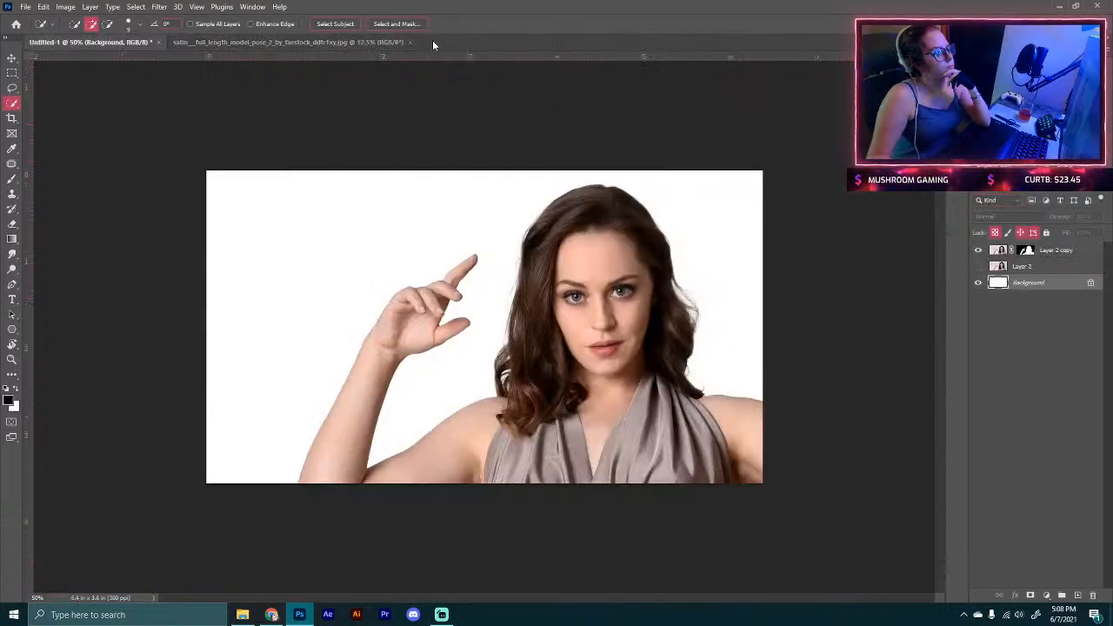
{"action": "left_click", "coordinate": [409, 41]}
{"action": "left_click", "coordinate": [414, 42]}
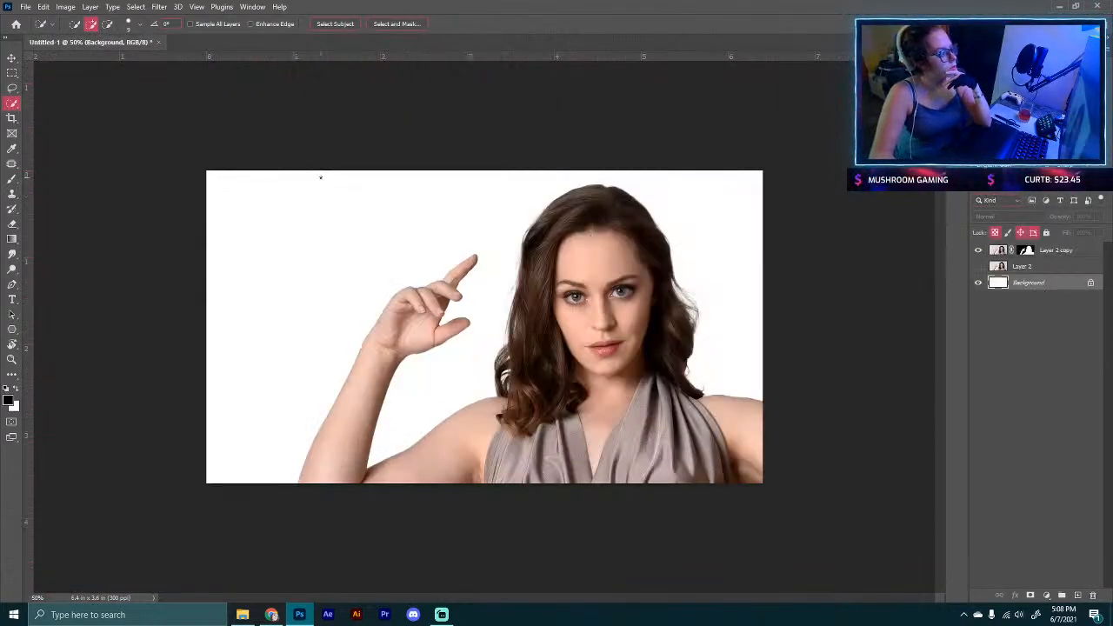
Step: Switch to Chrome and close the Satin full length model pose 2 DeviantArt tab
{"action": "left_click", "coordinate": [272, 615]}
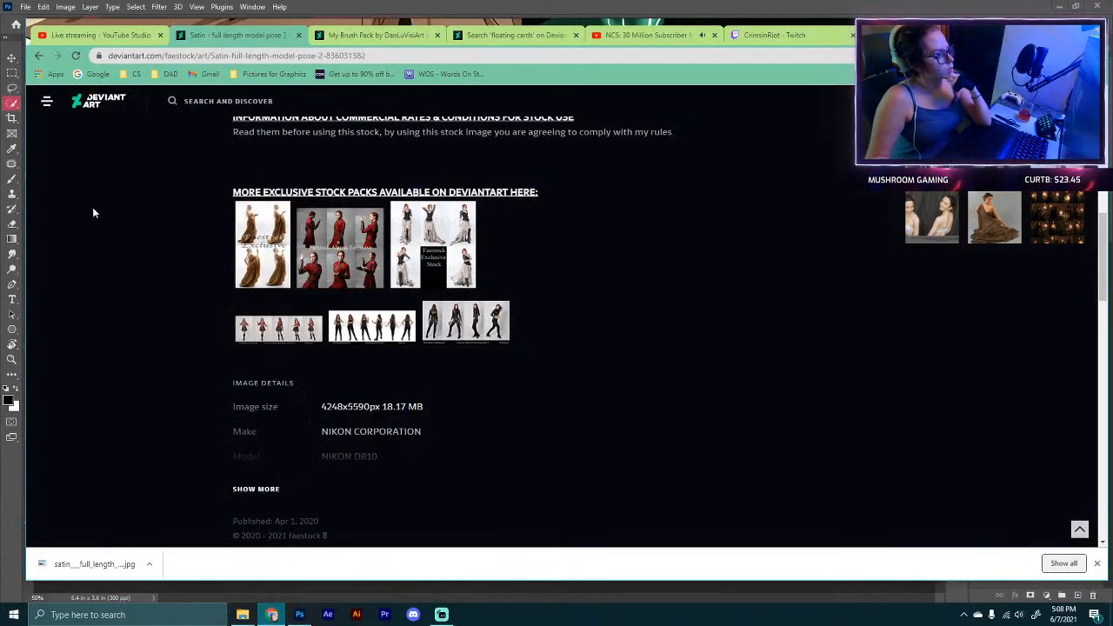
{"action": "left_click", "coordinate": [300, 36]}
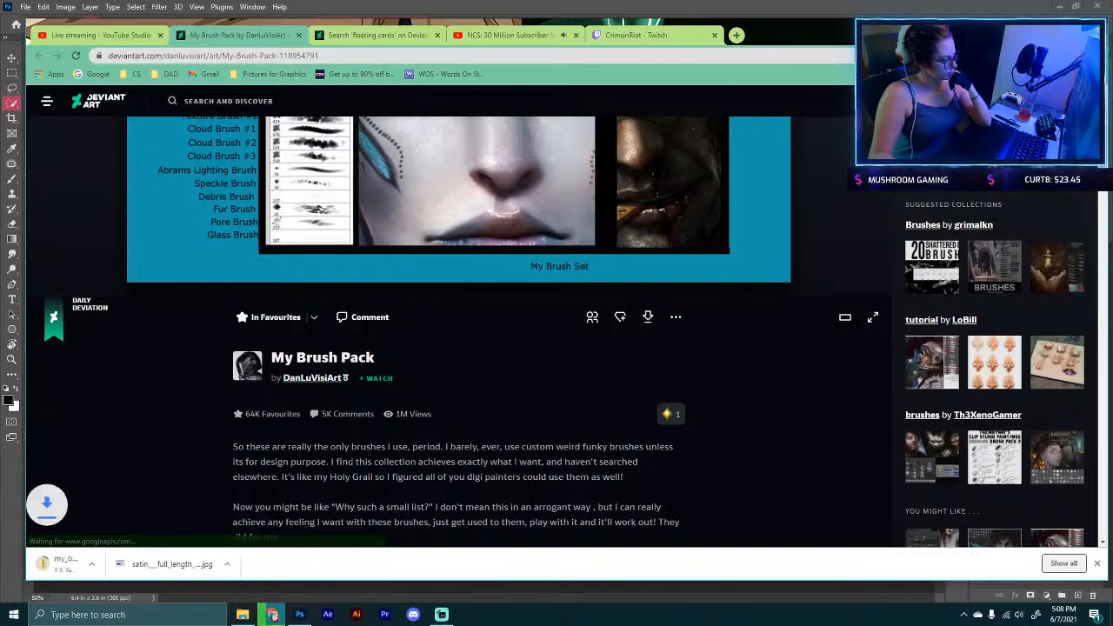
Step: Open the downloaded My Brush Pack archive and load the AdonihsBrushes ABR file
{"action": "left_click", "coordinate": [111, 565]}
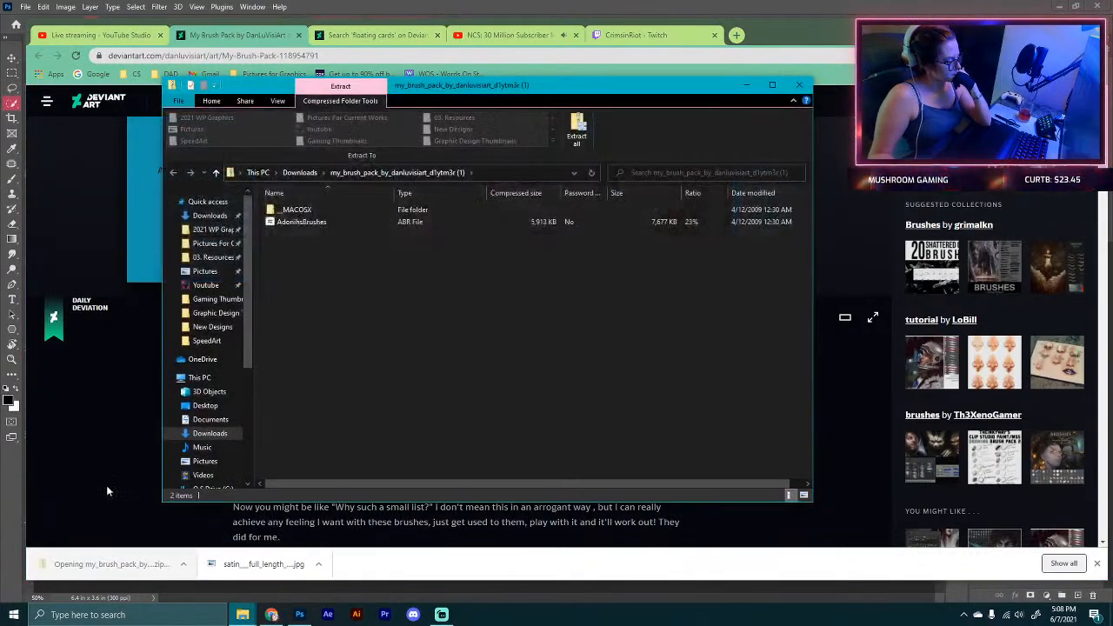
{"action": "double_click", "coordinate": [300, 221]}
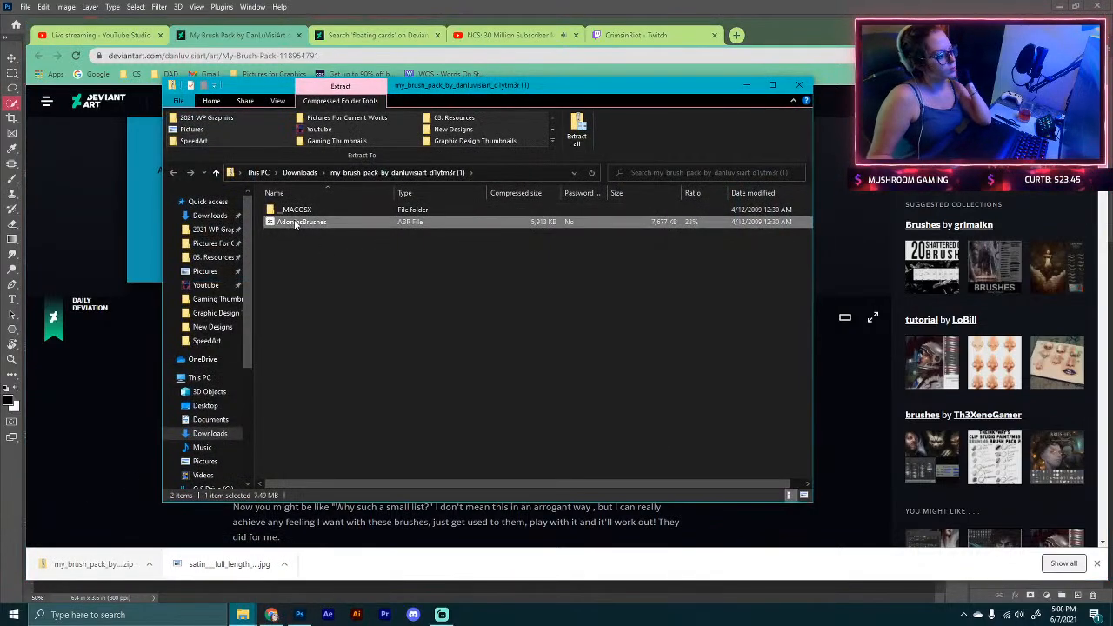
Step: Hide the cut-out model layer, add a new layer, and brush a test letter C
{"action": "left_click", "coordinate": [12, 179]}
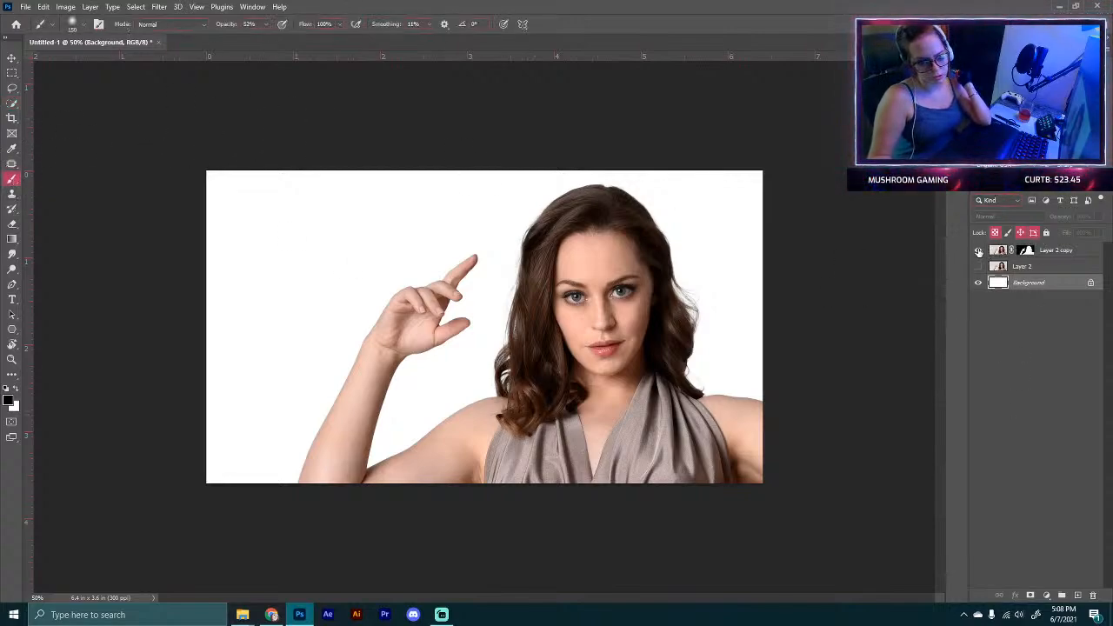
{"action": "left_click", "coordinate": [978, 252]}
{"action": "left_click", "coordinate": [1077, 595]}
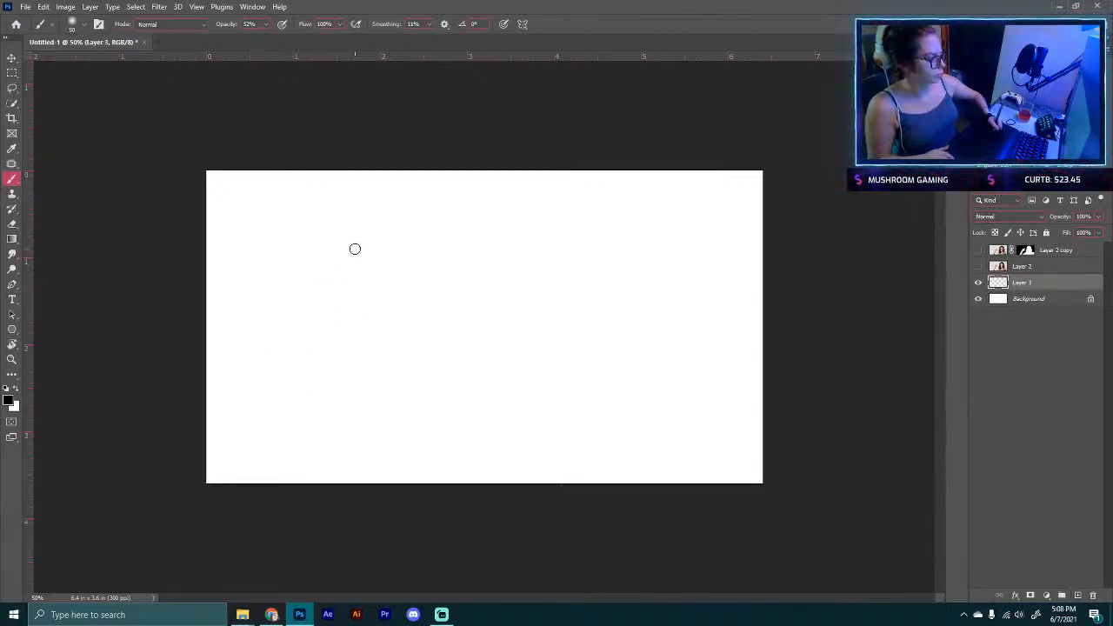
{"action": "mouse_move", "coordinate": [366, 242]}
{"action": "left_mouse_down"}
{"action": "mouse_move", "coordinate": [343, 394]}
{"action": "mouse_move", "coordinate": [346, 382]}
{"action": "left_mouse_up"}
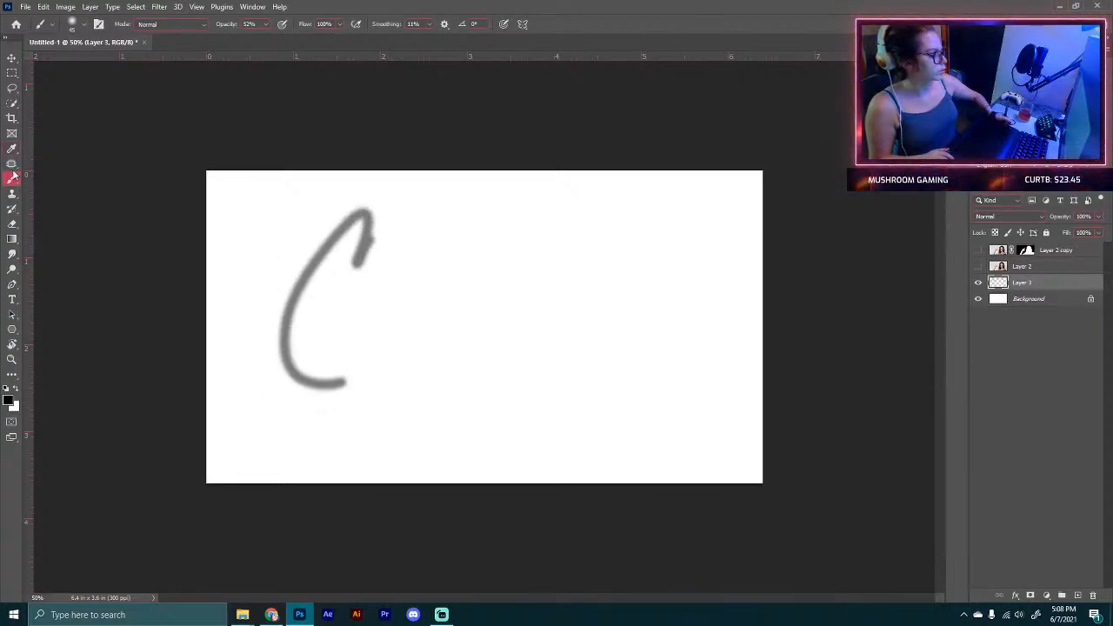
Step: Pick the Soft Round Pressure Size brush preset
{"action": "left_click", "coordinate": [85, 27]}
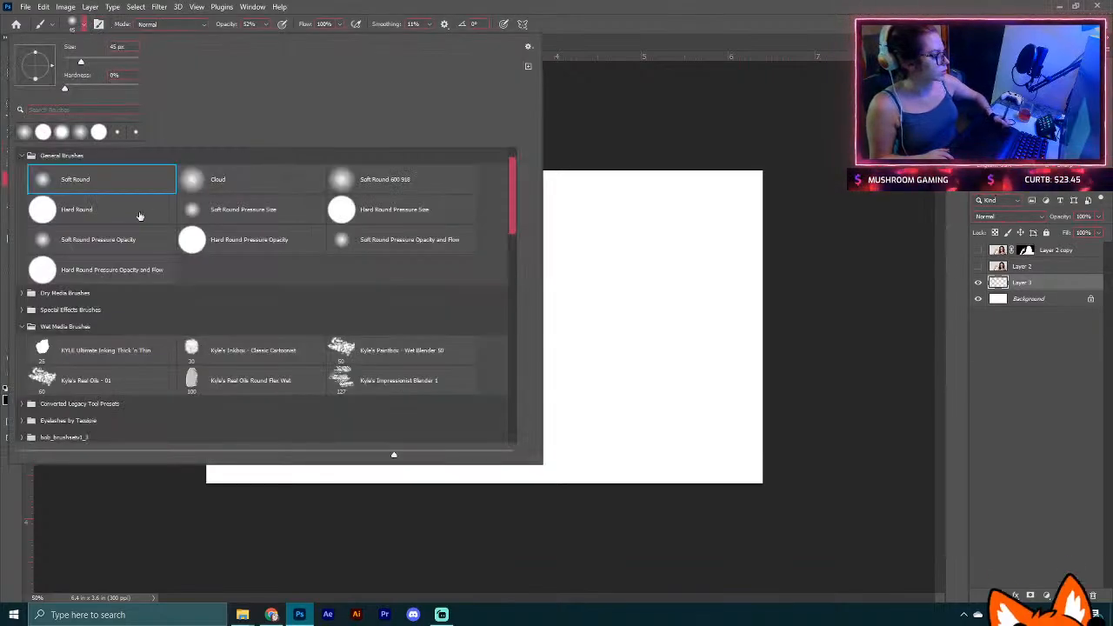
{"action": "left_click", "coordinate": [240, 210]}
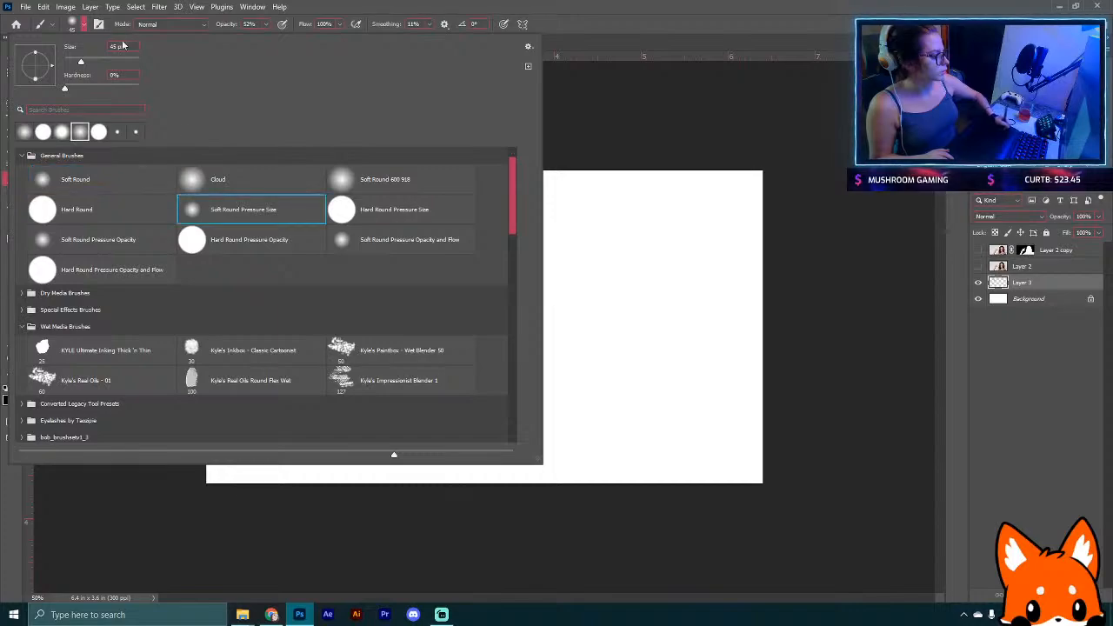
{"action": "key", "text": "Return"}
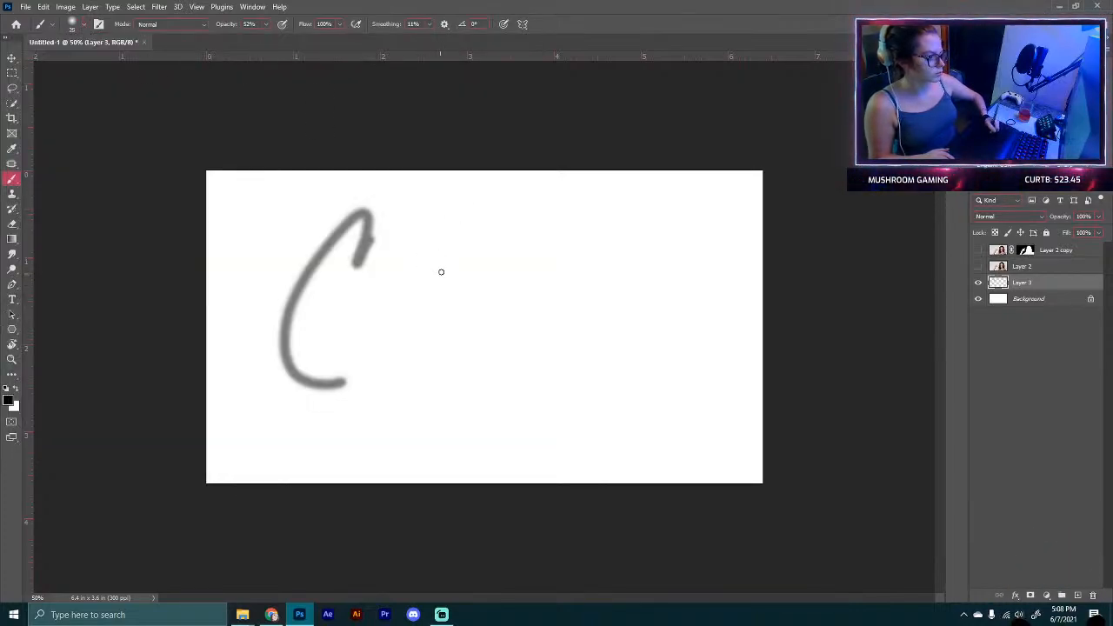
Step: Hand-letter the word Crimson and test strokes with pressure-controlled opacity on the sketch layer
{"action": "mouse_move", "coordinate": [446, 285]}
{"action": "left_mouse_down"}
{"action": "mouse_move", "coordinate": [422, 239]}
{"action": "mouse_move", "coordinate": [448, 352]}
{"action": "mouse_move", "coordinate": [448, 301]}
{"action": "mouse_move", "coordinate": [430, 320]}
{"action": "mouse_move", "coordinate": [449, 329]}
{"action": "mouse_move", "coordinate": [495, 293]}
{"action": "mouse_move", "coordinate": [471, 358]}
{"action": "mouse_move", "coordinate": [554, 276]}
{"action": "mouse_move", "coordinate": [545, 375]}
{"action": "mouse_move", "coordinate": [606, 275]}
{"action": "mouse_move", "coordinate": [591, 320]}
{"action": "mouse_move", "coordinate": [609, 361]}
{"action": "mouse_move", "coordinate": [686, 300]}
{"action": "left_mouse_up"}
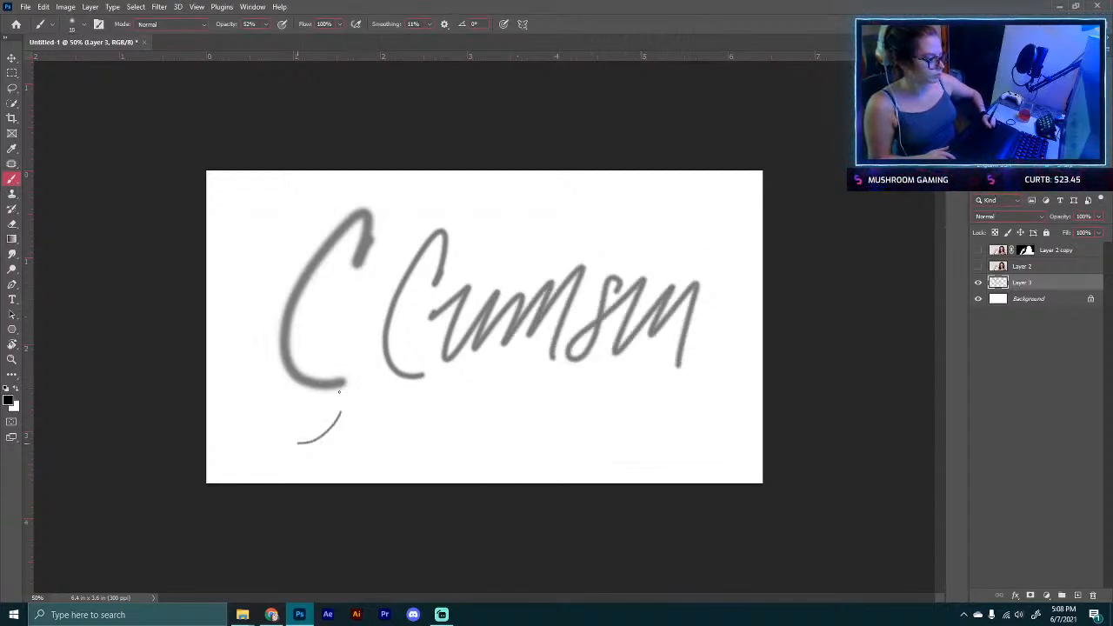
{"action": "left_click_drag", "start_coordinate": [339, 398], "coordinate": [348, 461]}
{"action": "left_click_drag", "start_coordinate": [380, 397], "coordinate": [347, 463]}
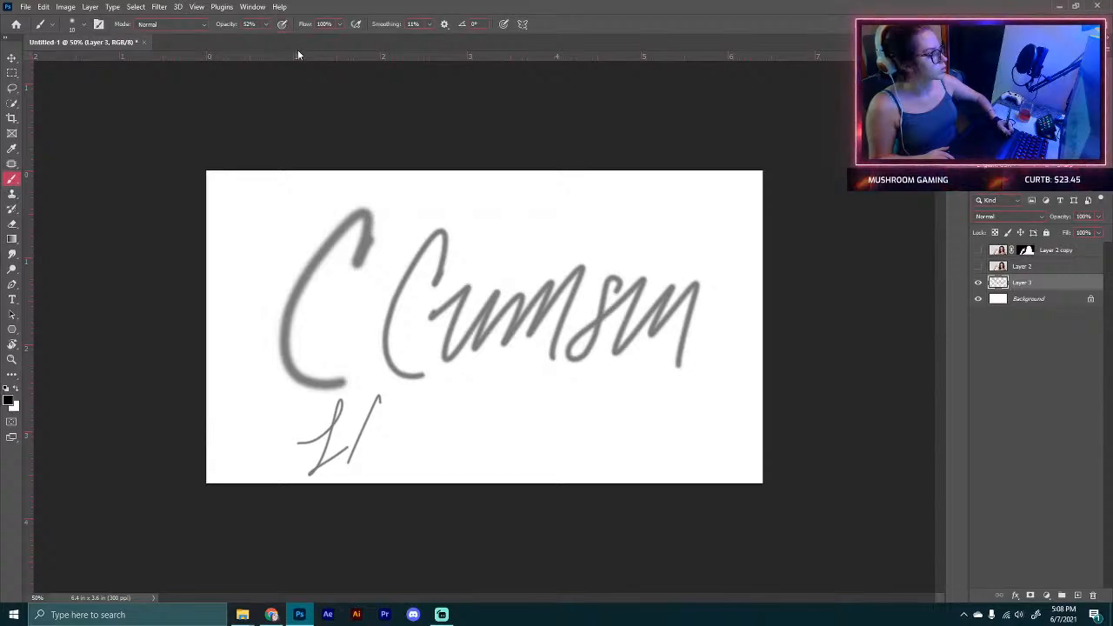
{"action": "left_click", "coordinate": [282, 23]}
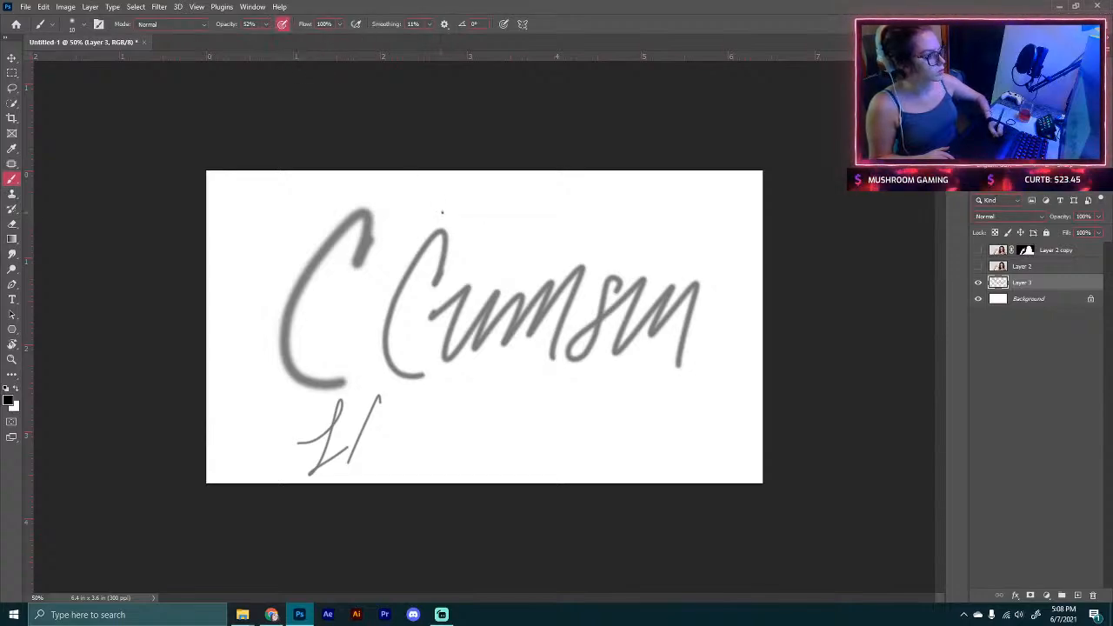
{"action": "left_click_drag", "start_coordinate": [441, 212], "coordinate": [439, 259]}
Step: Confirm black as the foreground colour and set the brush opacity to 100%
{"action": "left_click", "coordinate": [9, 400]}
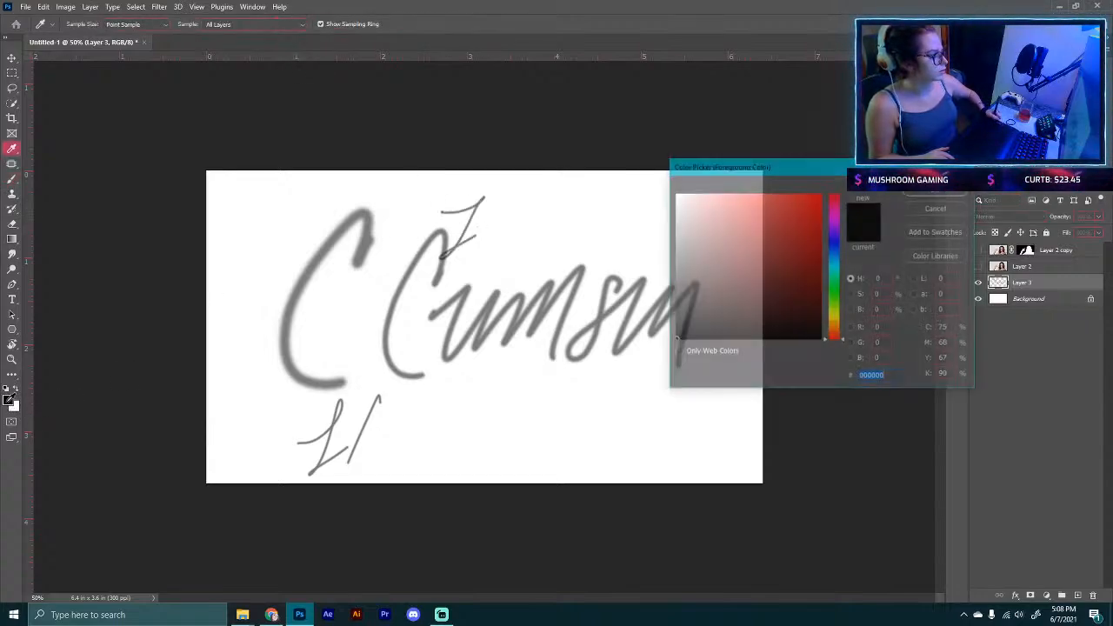
{"action": "left_click", "coordinate": [930, 203]}
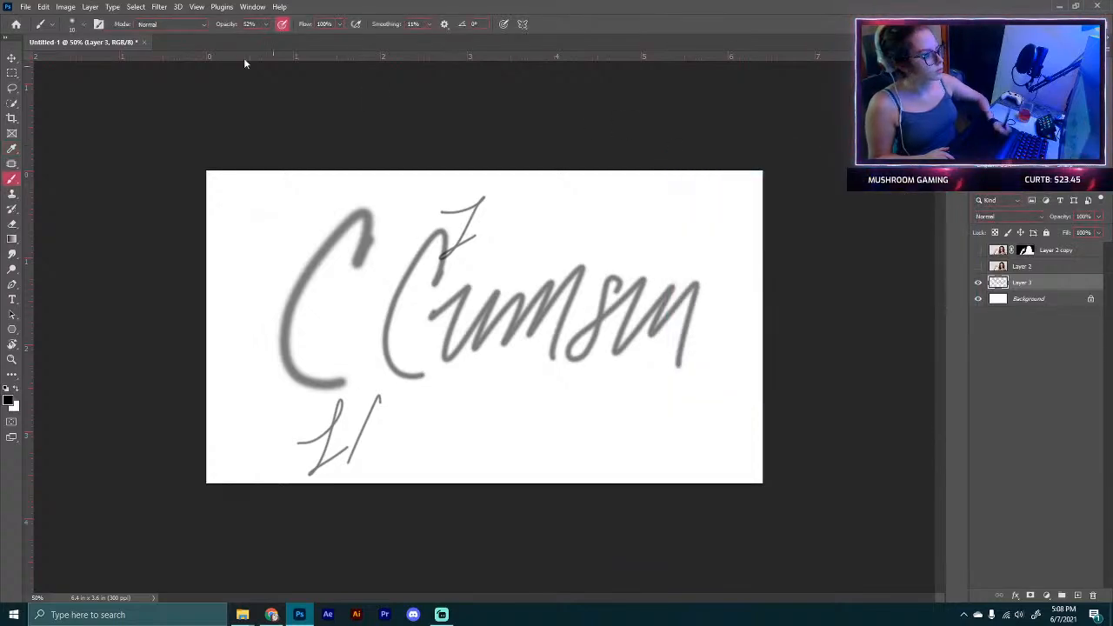
{"action": "left_click_drag", "start_coordinate": [237, 24], "coordinate": [300, 25]}
Step: Hand-letter Crimson again in solid black strokes below the first attempt
{"action": "mouse_move", "coordinate": [555, 198]}
{"action": "left_mouse_down"}
{"action": "mouse_move", "coordinate": [494, 213]}
{"action": "mouse_move", "coordinate": [520, 259]}
{"action": "left_mouse_up"}
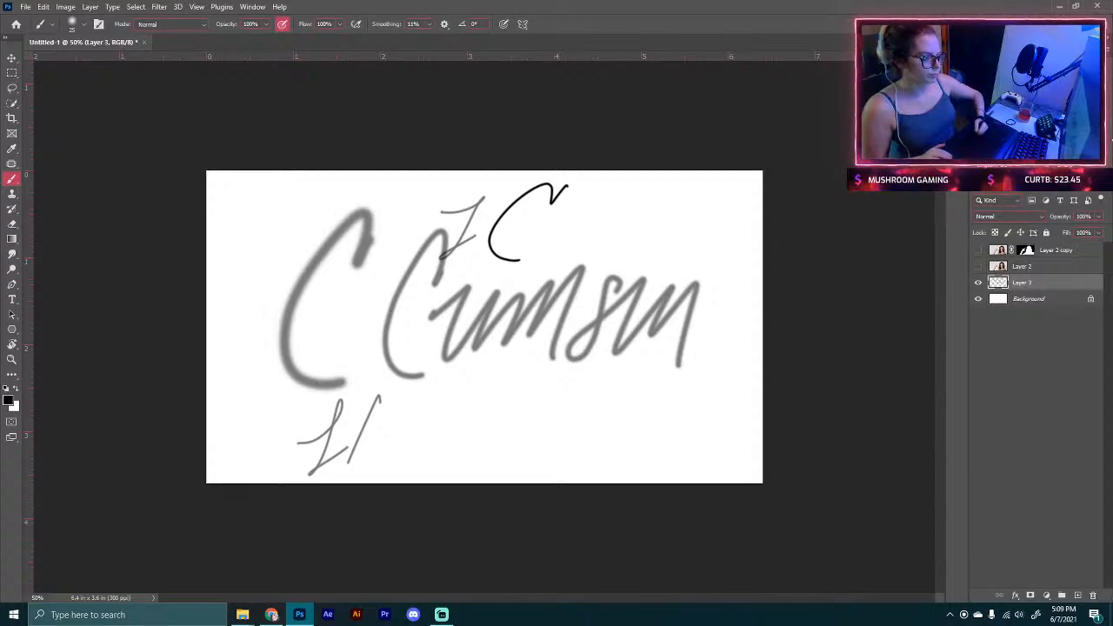
{"action": "mouse_move", "coordinate": [461, 383]}
{"action": "left_mouse_down"}
{"action": "mouse_move", "coordinate": [473, 339]}
{"action": "mouse_move", "coordinate": [474, 447]}
{"action": "left_mouse_up"}
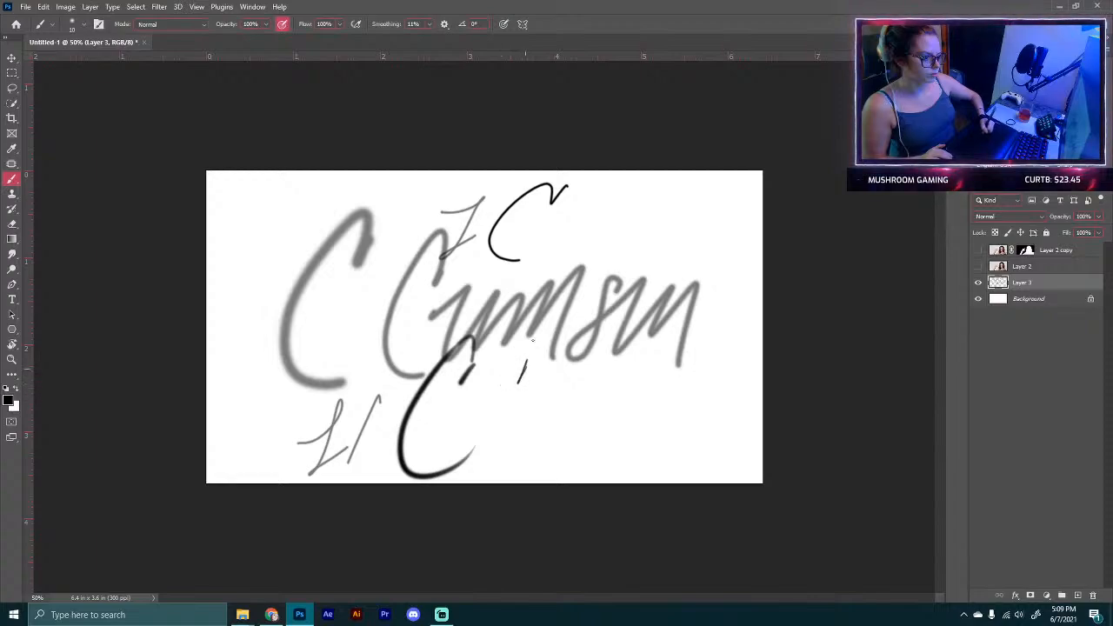
{"action": "left_click_drag", "start_coordinate": [532, 330], "coordinate": [527, 456]}
{"action": "mouse_move", "coordinate": [514, 409]}
{"action": "left_mouse_down"}
{"action": "mouse_move", "coordinate": [543, 448]}
{"action": "mouse_move", "coordinate": [605, 399]}
{"action": "mouse_move", "coordinate": [608, 447]}
{"action": "mouse_move", "coordinate": [670, 409]}
{"action": "left_mouse_up"}
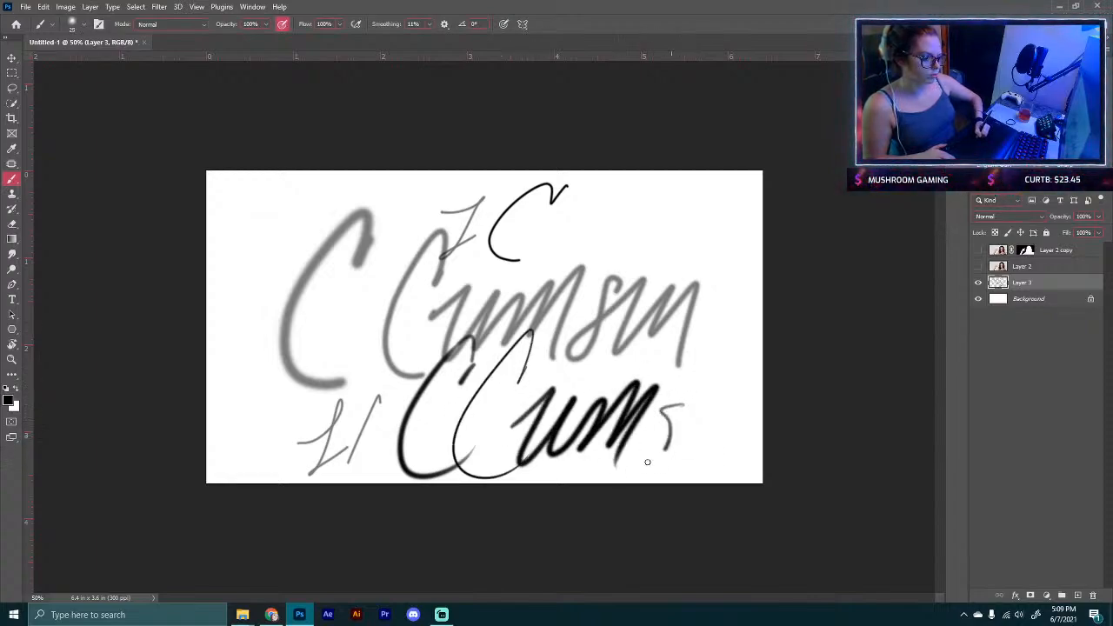
{"action": "left_click_drag", "start_coordinate": [647, 462], "coordinate": [702, 417]}
{"action": "mouse_move", "coordinate": [348, 382]}
{"action": "left_mouse_down"}
{"action": "mouse_move", "coordinate": [396, 258]}
{"action": "mouse_move", "coordinate": [640, 278]}
{"action": "left_mouse_up"}
Step: Delete the lettering sketch layers and show the cut-out model layer again
{"action": "mouse_move", "coordinate": [1062, 282]}
{"action": "left_mouse_down"}
{"action": "mouse_move", "coordinate": [1065, 554]}
{"action": "mouse_move", "coordinate": [1077, 594]}
{"action": "left_mouse_up"}
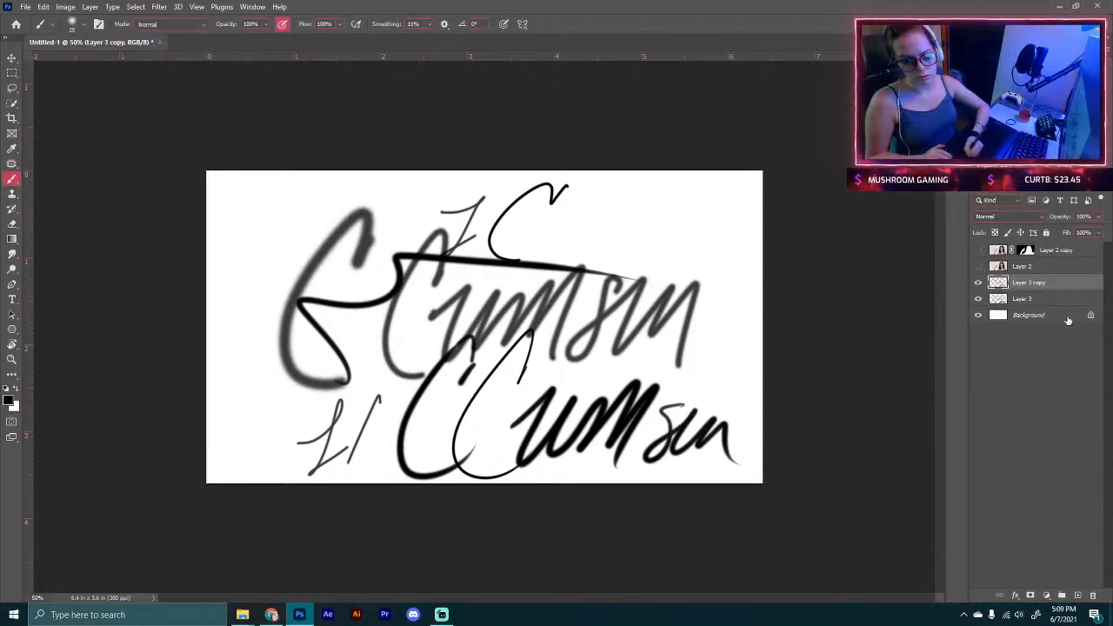
{"action": "mouse_move", "coordinate": [1054, 299]}
{"action": "left_mouse_down"}
{"action": "mouse_move", "coordinate": [1068, 565]}
{"action": "mouse_move", "coordinate": [1093, 595]}
{"action": "left_mouse_up"}
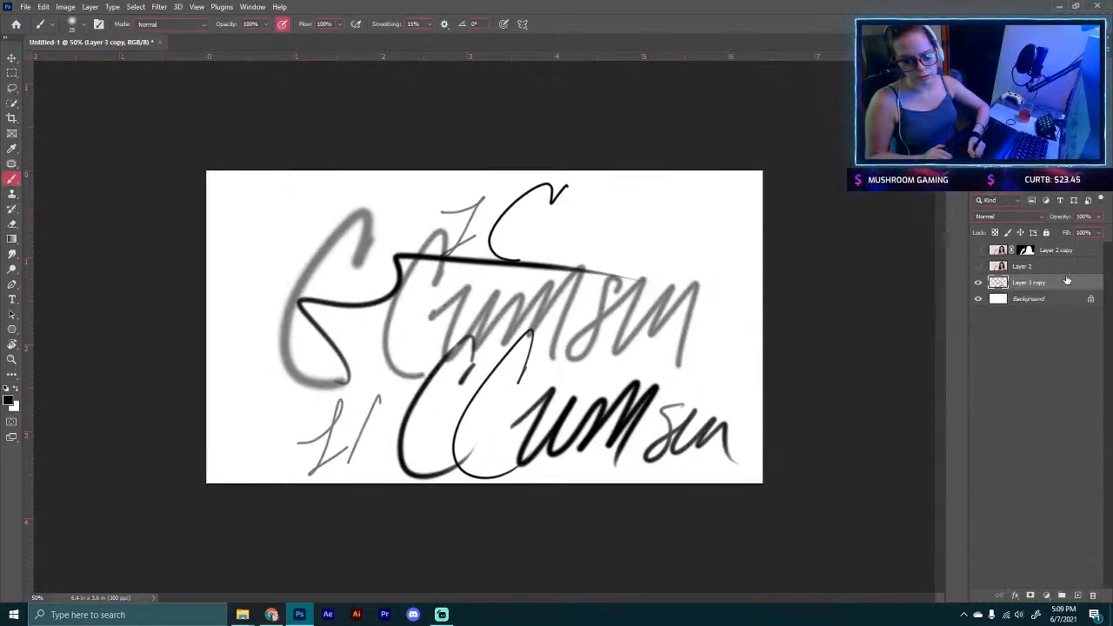
{"action": "mouse_move", "coordinate": [1067, 280]}
{"action": "left_mouse_down"}
{"action": "mouse_move", "coordinate": [1065, 463]}
{"action": "mouse_move", "coordinate": [1095, 596]}
{"action": "left_mouse_up"}
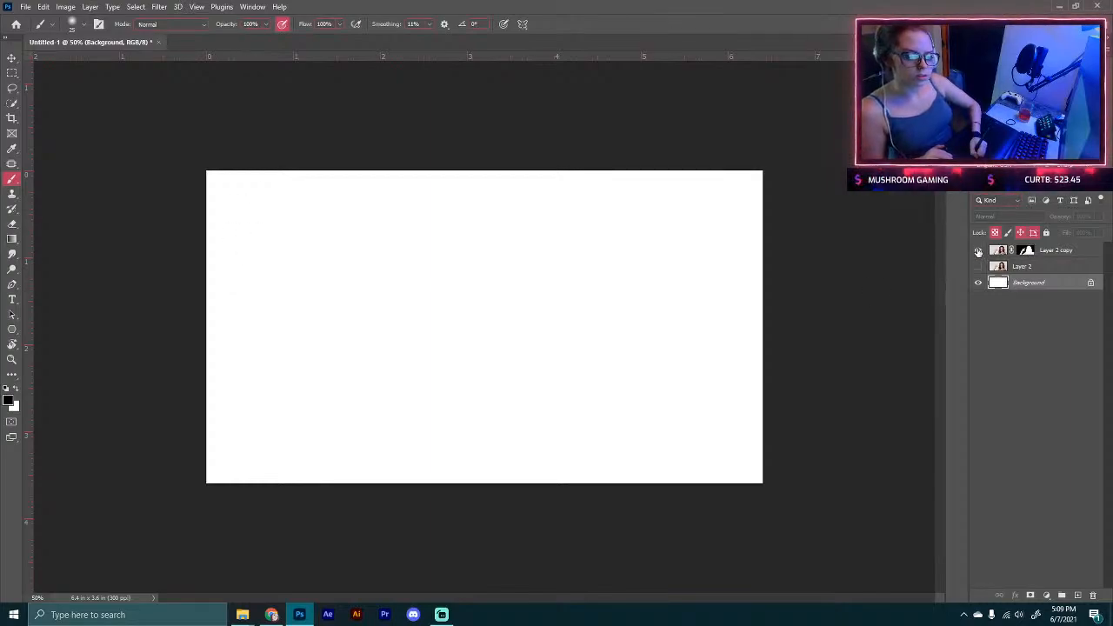
{"action": "left_click", "coordinate": [977, 251]}
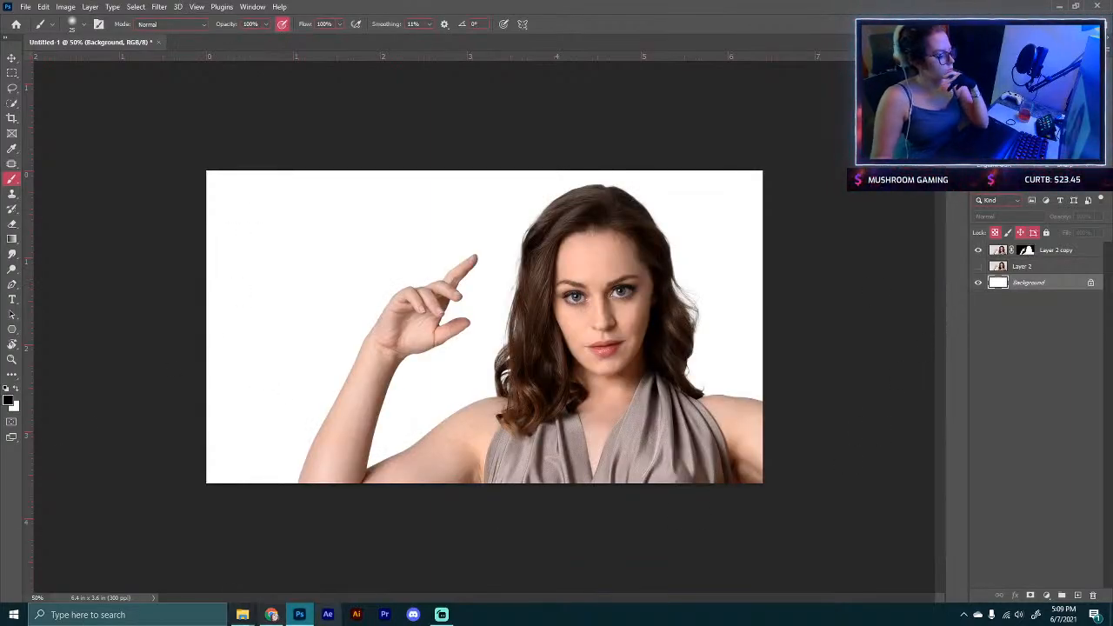
Step: Switch to the browser and search DeviantArt for library
{"action": "left_click", "coordinate": [271, 615]}
{"action": "scroll", "coordinate": [136, 197], "scroll_direction": "up", "scroll_amount": 2}
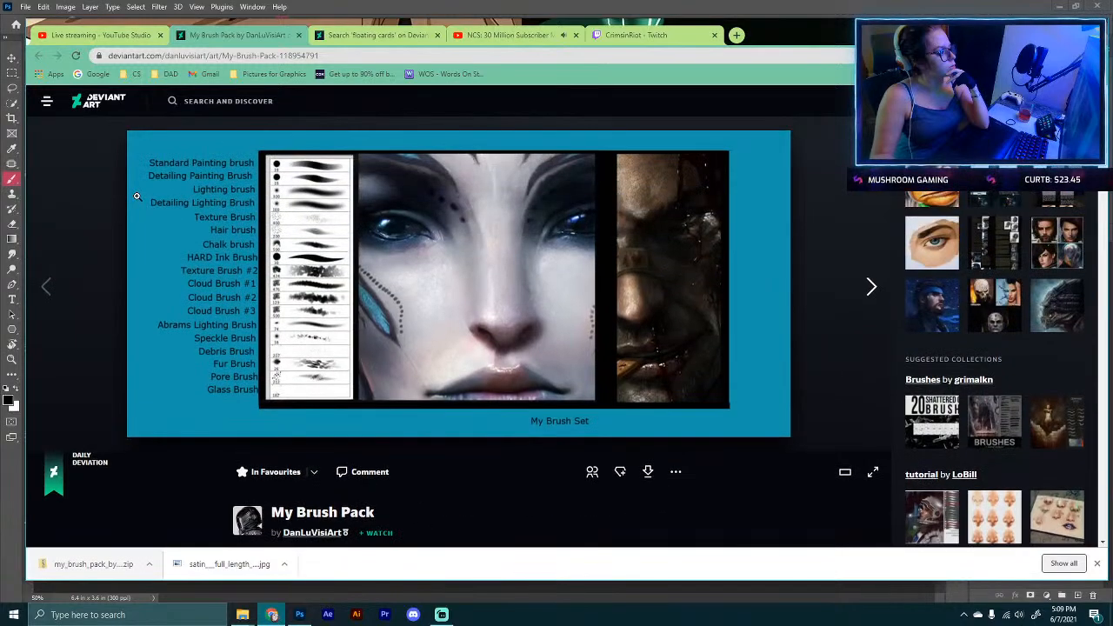
{"action": "left_click", "coordinate": [212, 102]}
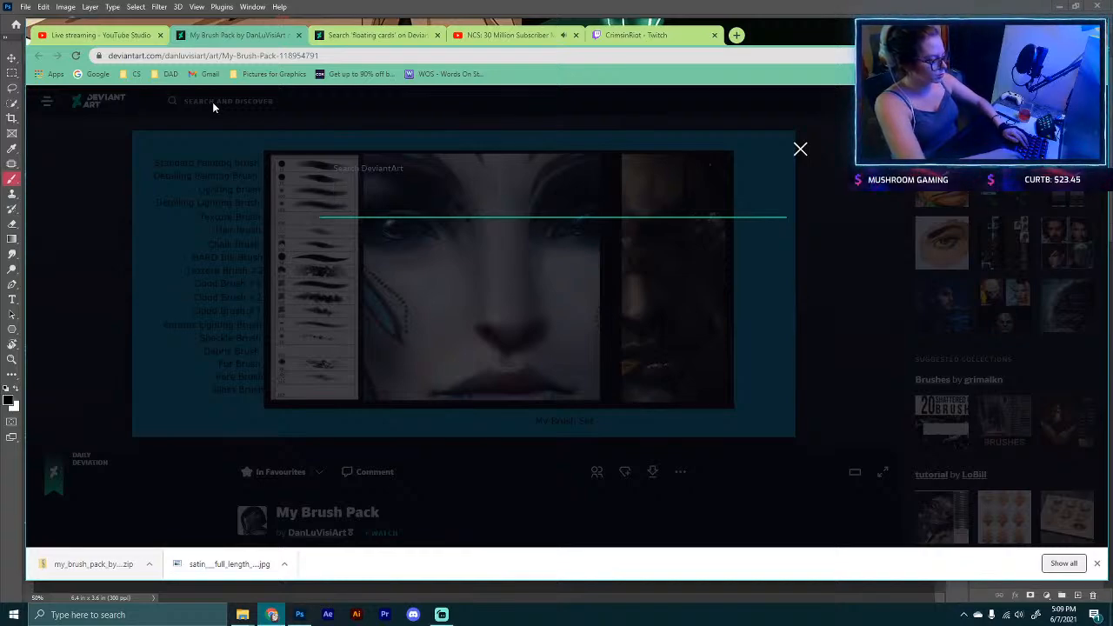
{"action": "type", "text": "libra"}
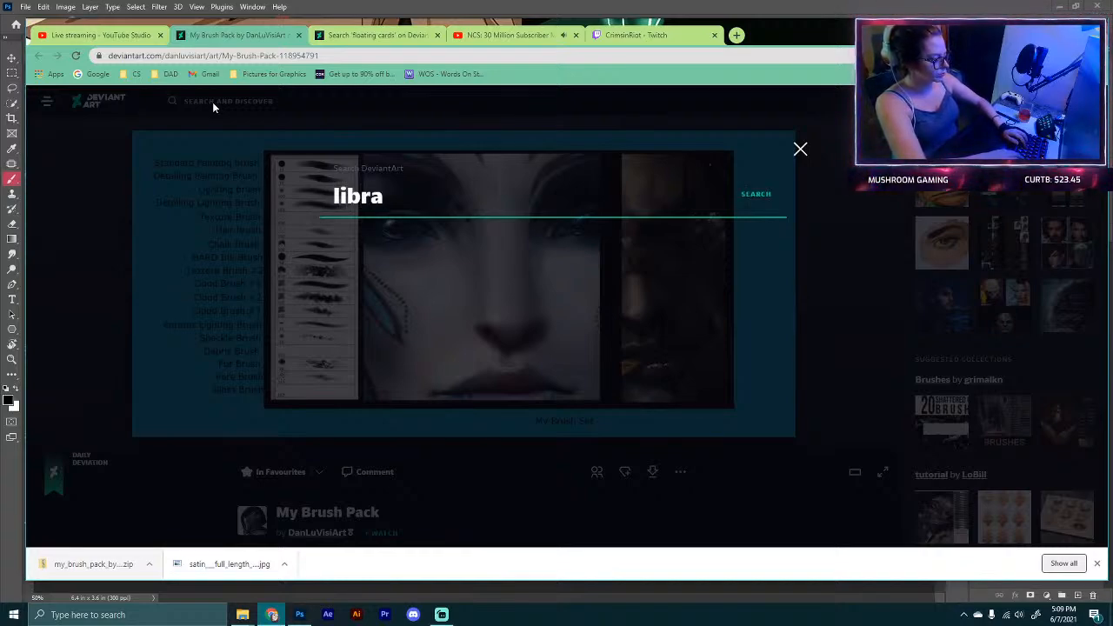
{"action": "type", "text": "ry"}
{"action": "key", "text": "Return"}
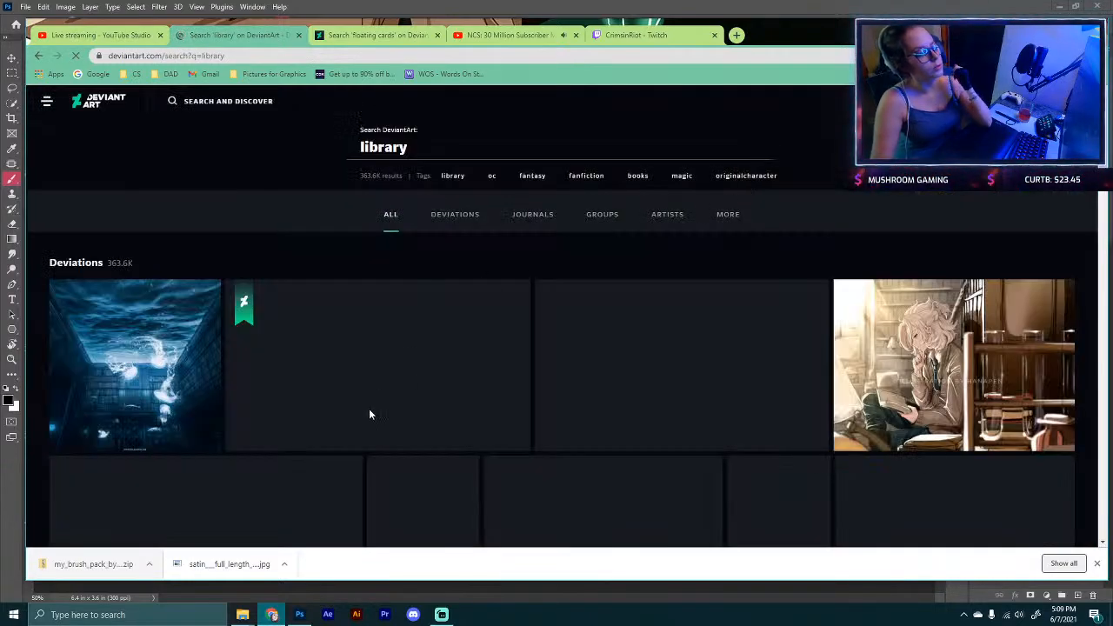
Step: Open the Owl Reading artwork and scroll down to its list of credited stock resources
{"action": "scroll", "coordinate": [369, 417], "scroll_direction": "down", "scroll_amount": 3}
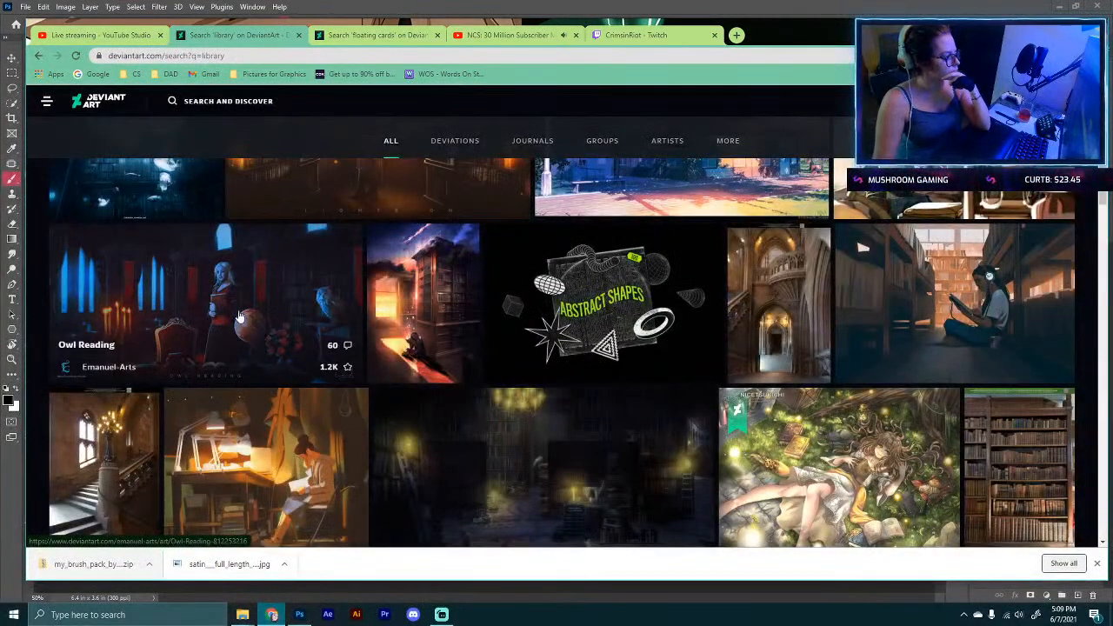
{"action": "left_click", "coordinate": [223, 377]}
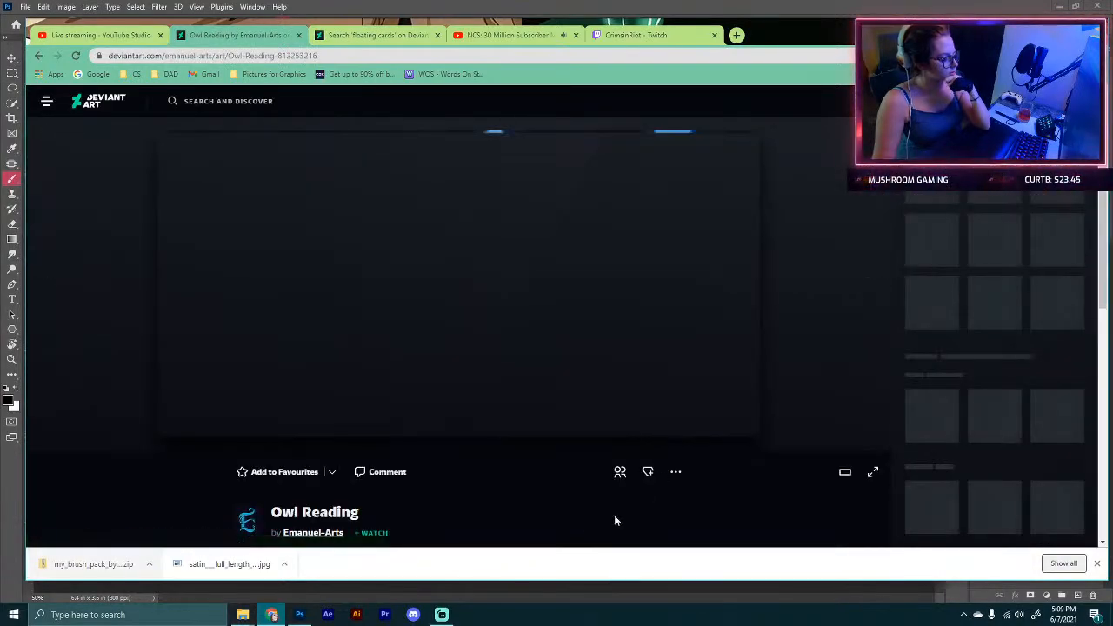
{"action": "scroll", "coordinate": [463, 470], "scroll_direction": "down", "scroll_amount": 3}
{"action": "scroll", "coordinate": [501, 490], "scroll_direction": "down", "scroll_amount": 2}
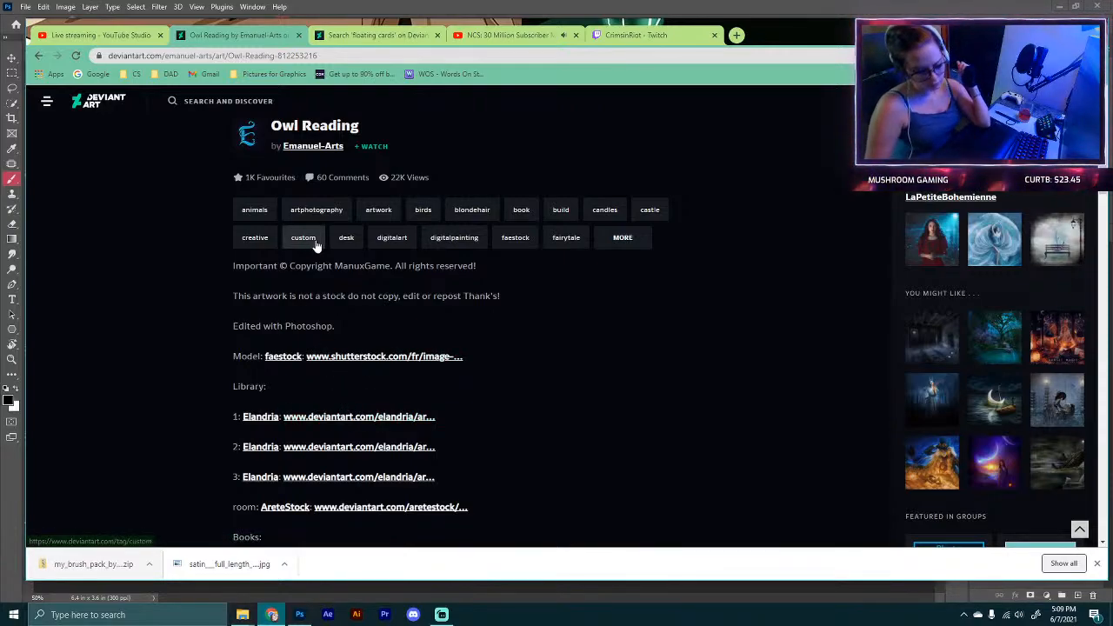
{"action": "scroll", "coordinate": [507, 431], "scroll_direction": "down", "scroll_amount": 2}
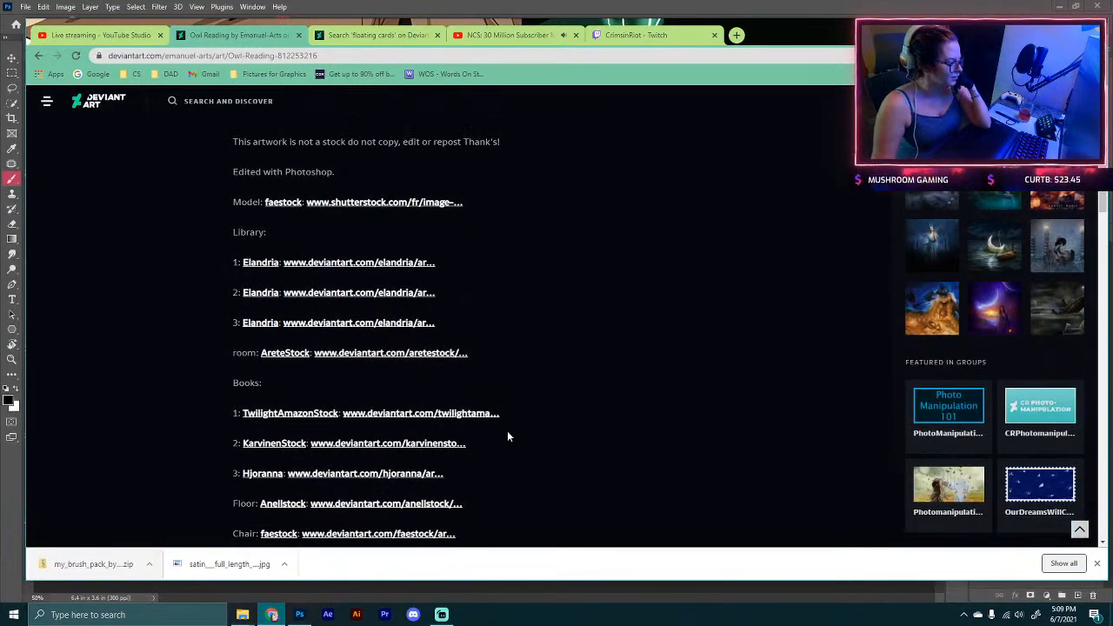
Step: Open the credited room stock in a new tab, page through neighbouring stock images, and return to Owl Reading
{"action": "right_click", "coordinate": [387, 357]}
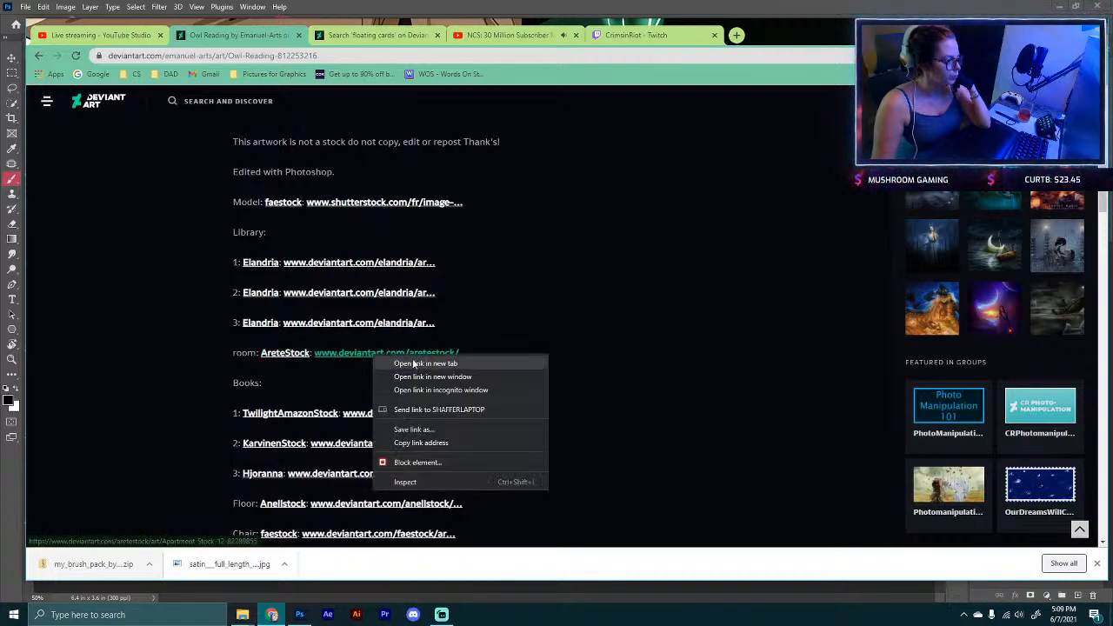
{"action": "left_click", "coordinate": [398, 362]}
{"action": "key", "text": "ctrl+Tab"}
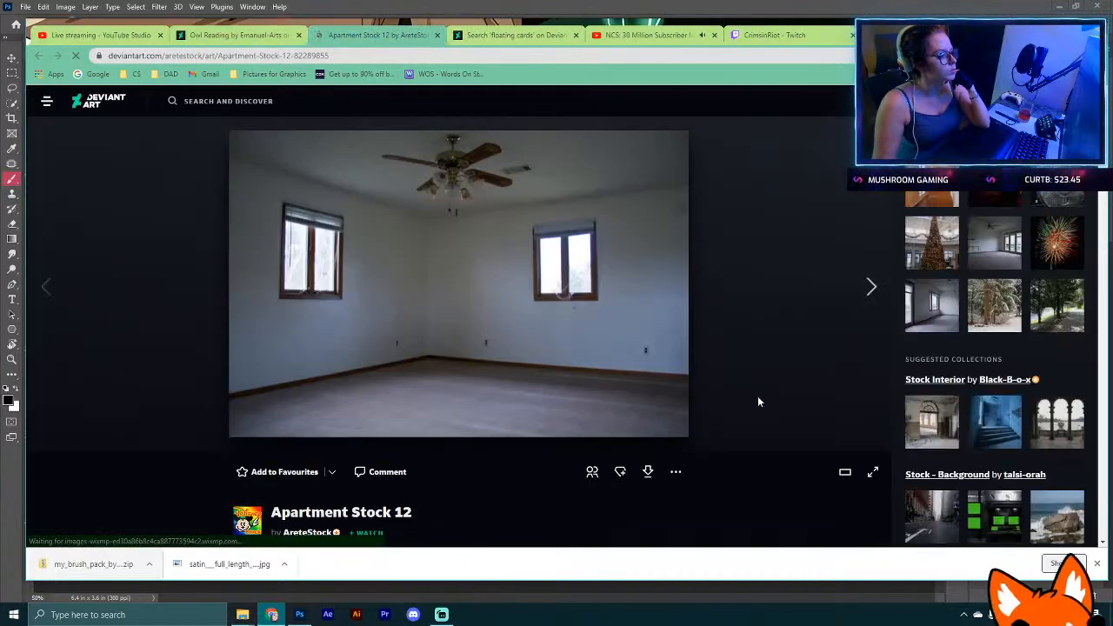
{"action": "scroll", "coordinate": [782, 313], "scroll_direction": "up", "scroll_amount": 1}
{"action": "left_click", "coordinate": [869, 288]}
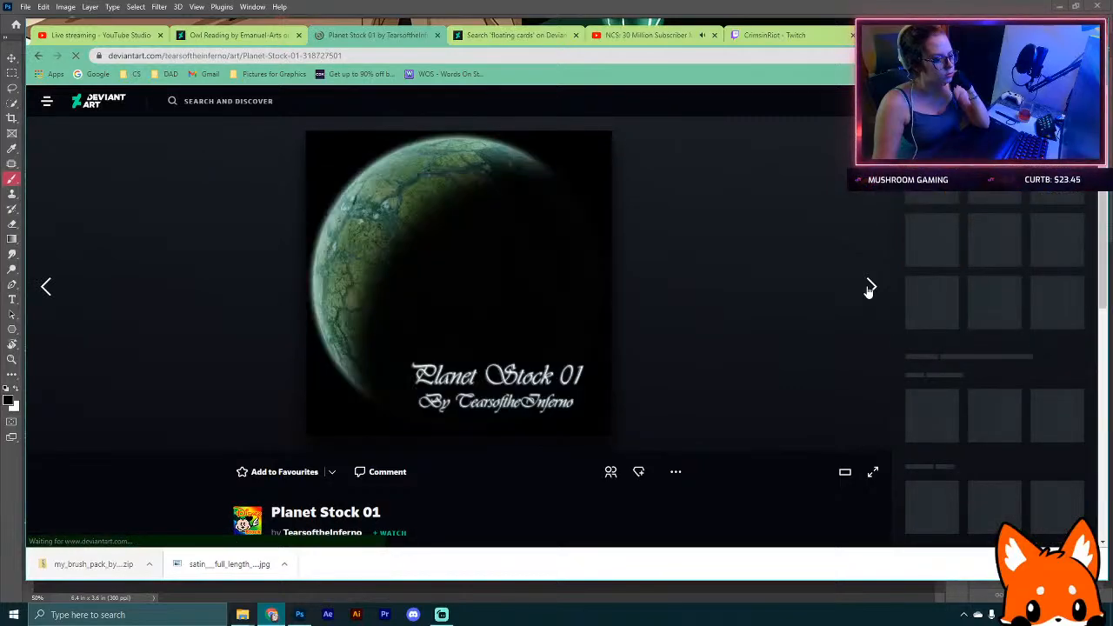
{"action": "left_click", "coordinate": [868, 288]}
{"action": "left_click", "coordinate": [265, 35]}
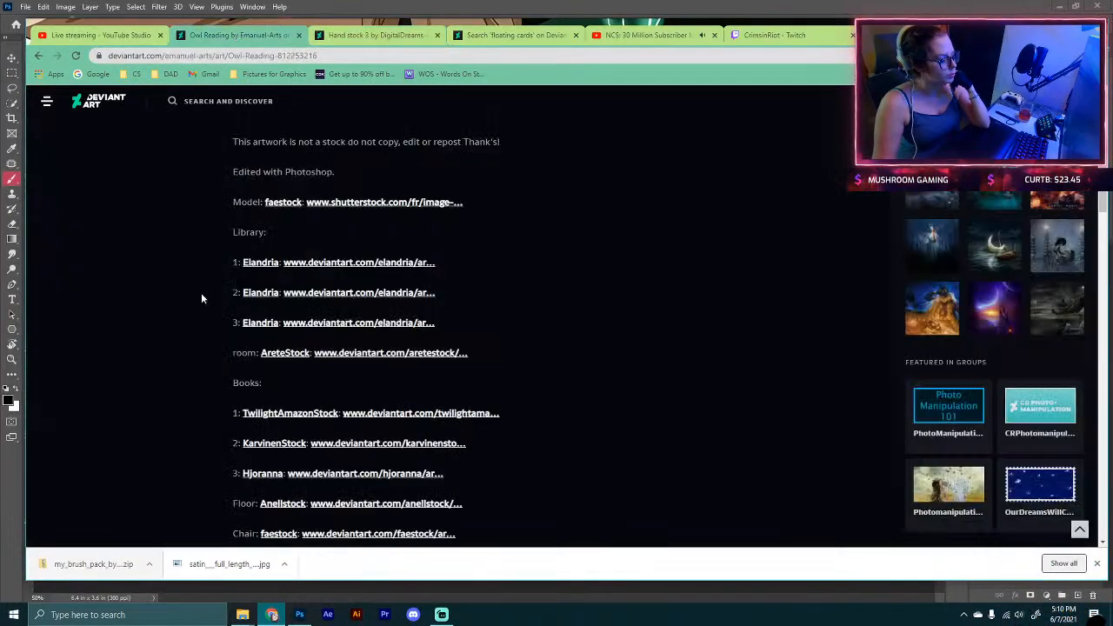
Step: Open the first Elandria library stock in a new tab, close the stray stock tab, and return to Owl Reading
{"action": "scroll", "coordinate": [201, 348], "scroll_direction": "down", "scroll_amount": 2}
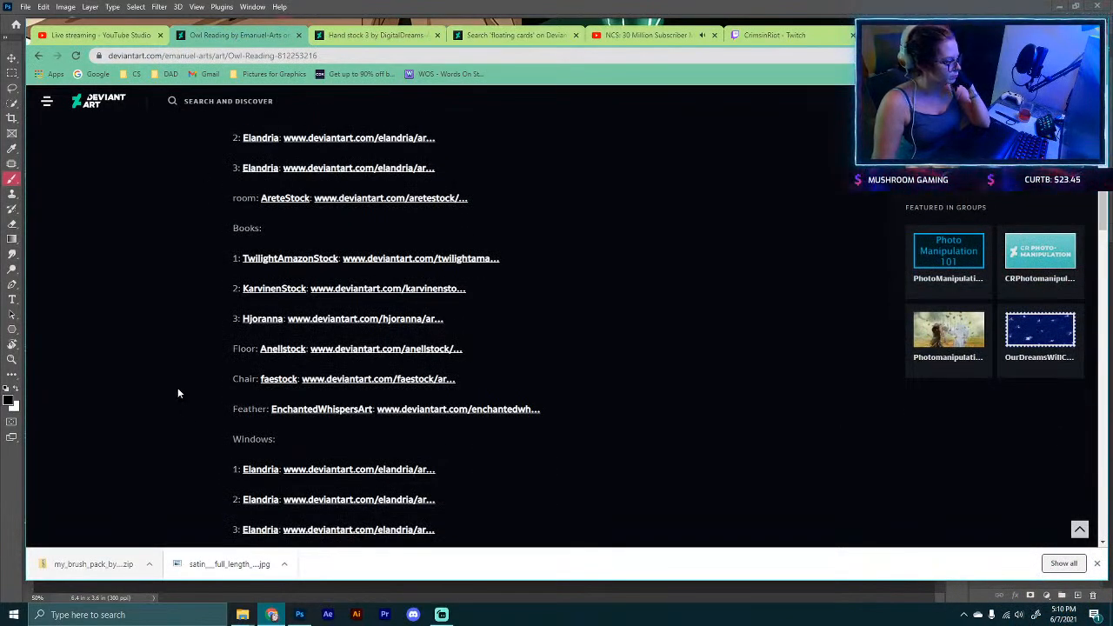
{"action": "scroll", "coordinate": [179, 390], "scroll_direction": "up", "scroll_amount": 2}
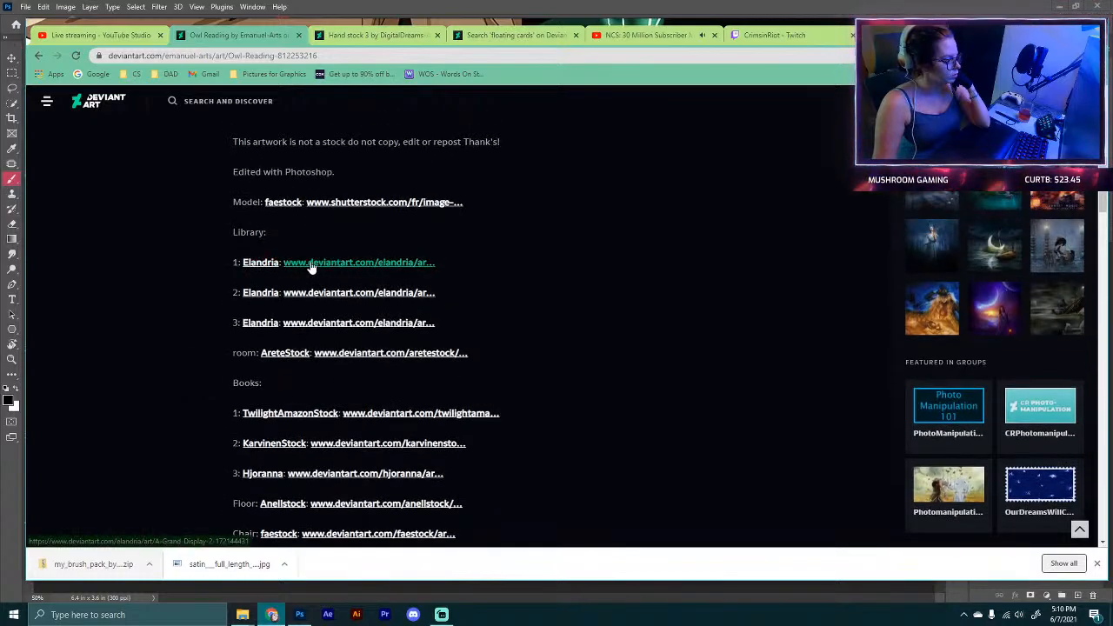
{"action": "right_click", "coordinate": [311, 267]}
{"action": "left_click", "coordinate": [343, 274]}
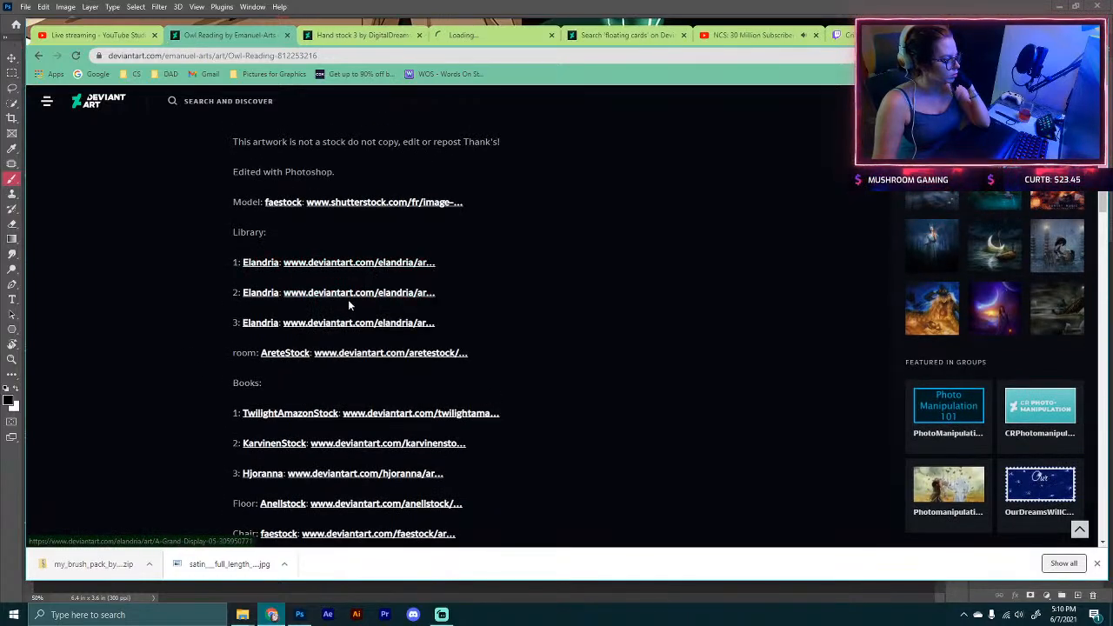
{"action": "left_click", "coordinate": [492, 37]}
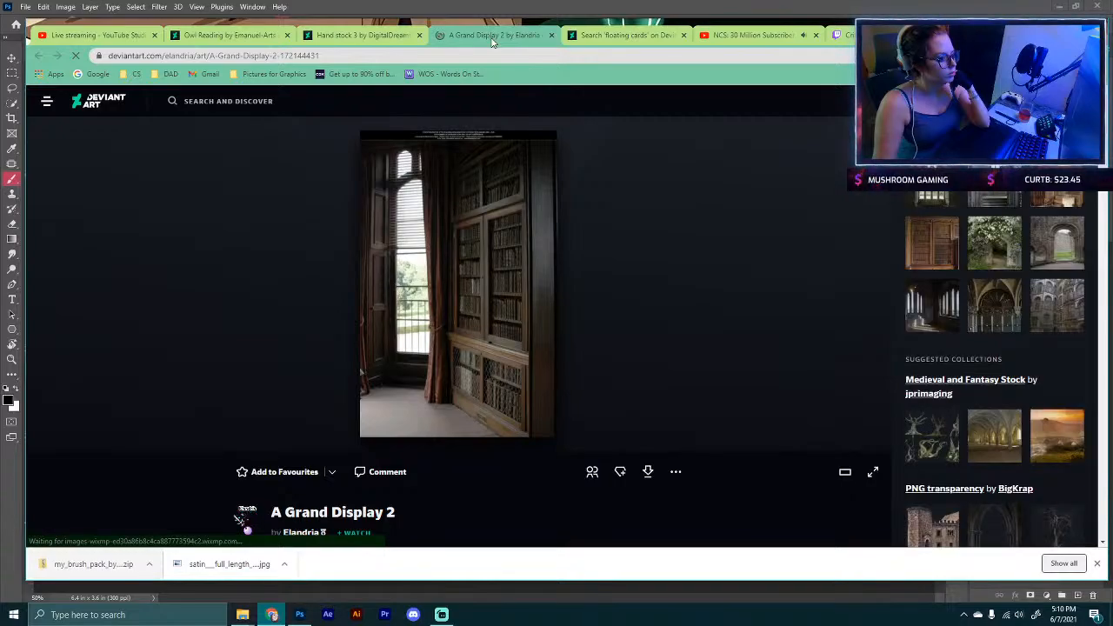
{"action": "left_click", "coordinate": [420, 36]}
{"action": "left_click", "coordinate": [228, 34]}
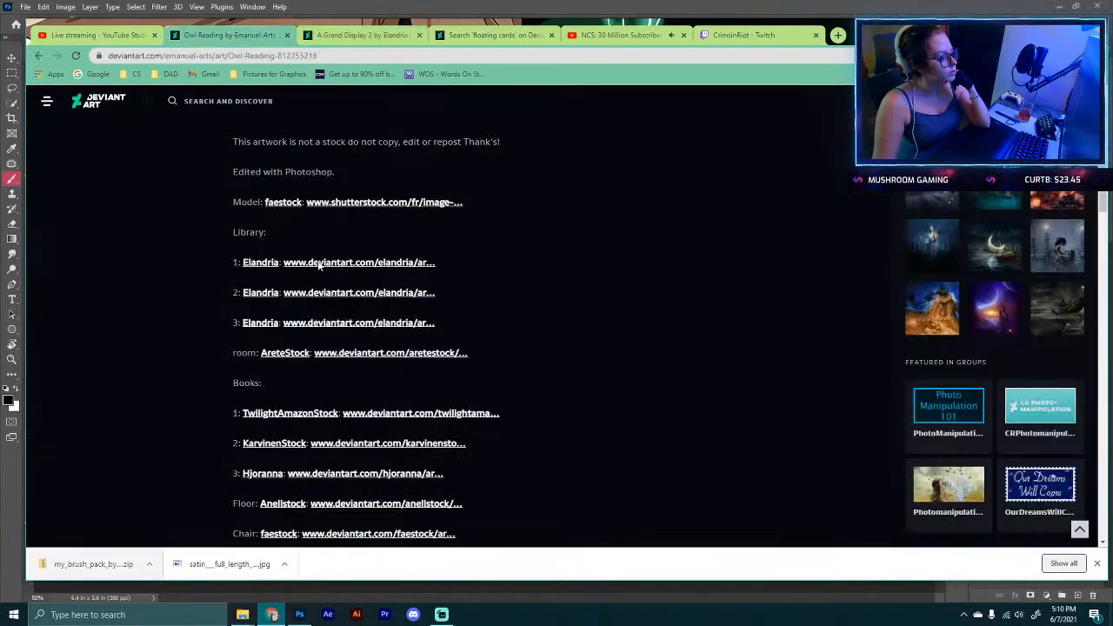
Step: Open the second Elandria library stock, A Grand Display 05, in a new tab and return
{"action": "right_click", "coordinate": [316, 294]}
{"action": "left_click", "coordinate": [347, 301]}
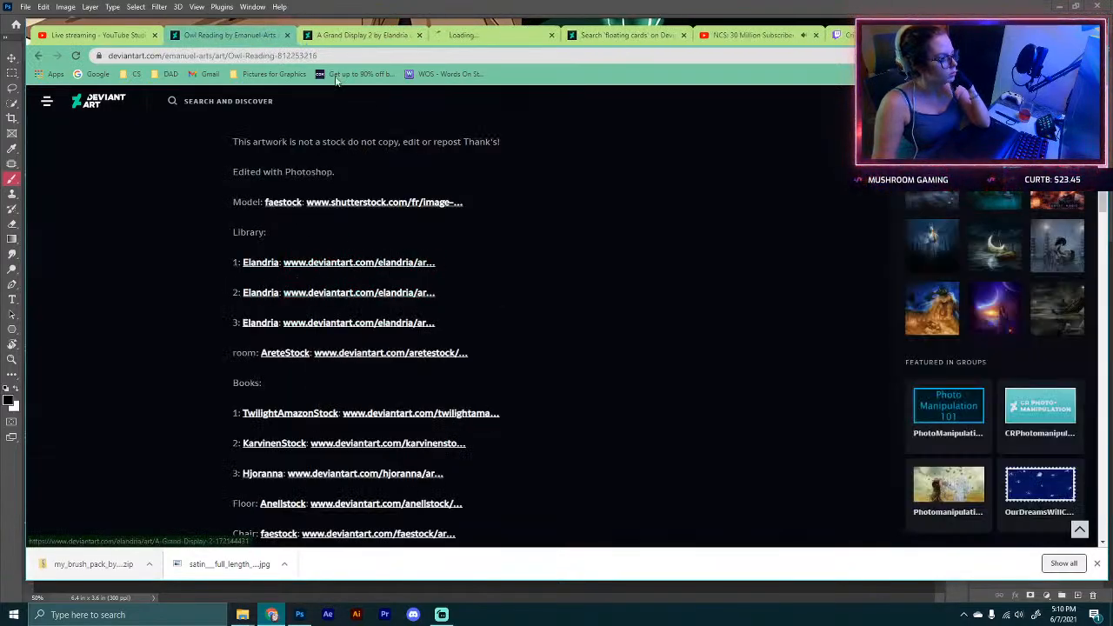
{"action": "left_click", "coordinate": [495, 36]}
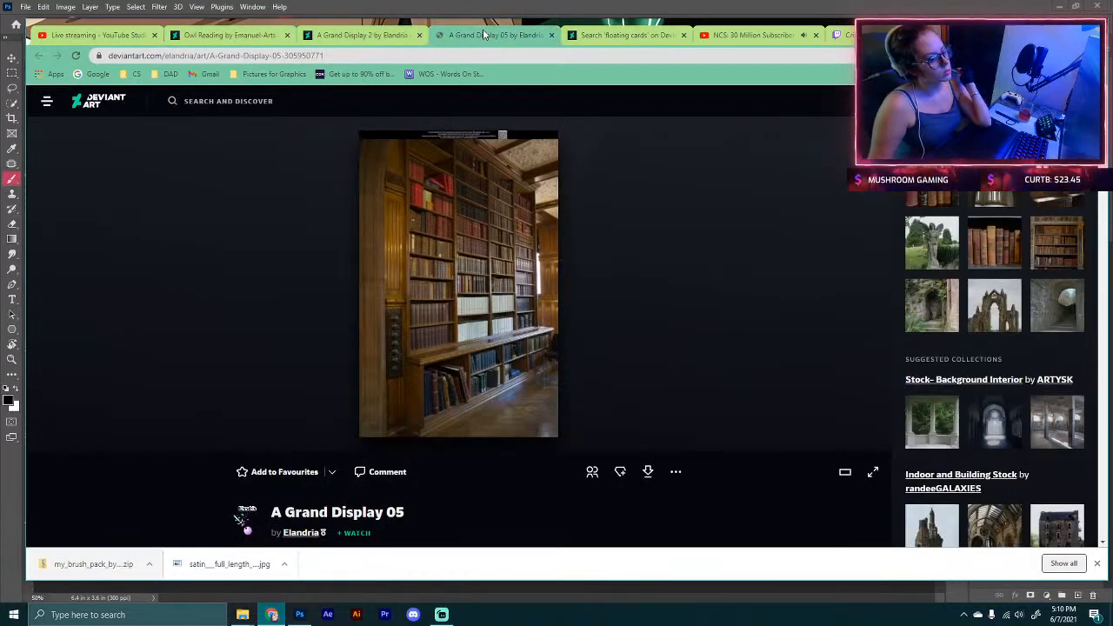
{"action": "left_click", "coordinate": [228, 35]}
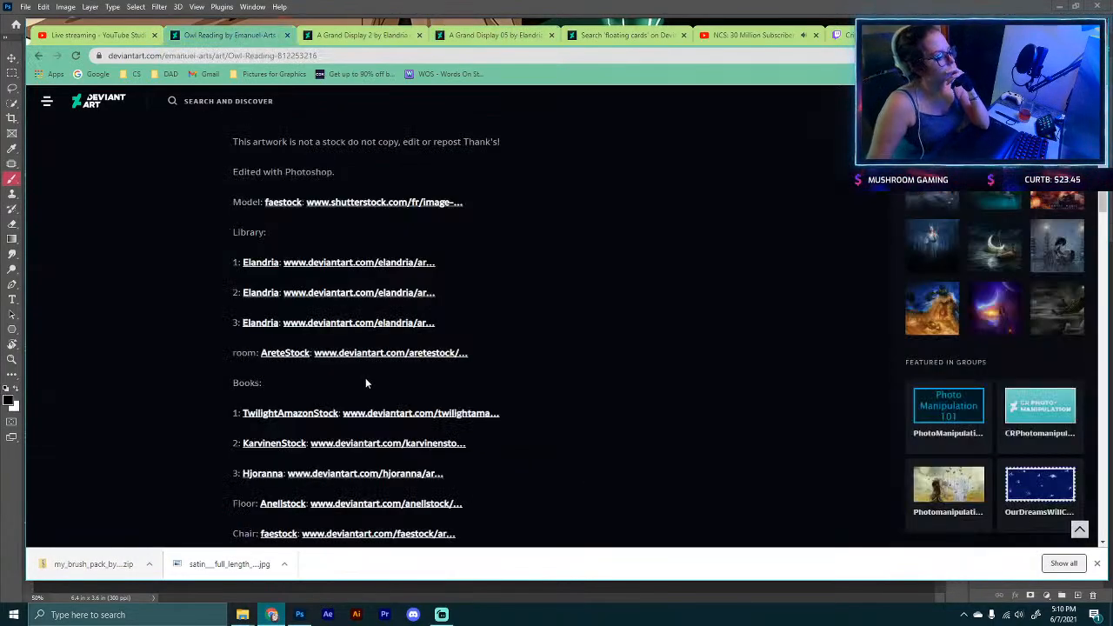
Step: Open the third Elandria library stock, Light Reading 07, in a new tab and return
{"action": "right_click", "coordinate": [363, 322]}
{"action": "left_click", "coordinate": [397, 328]}
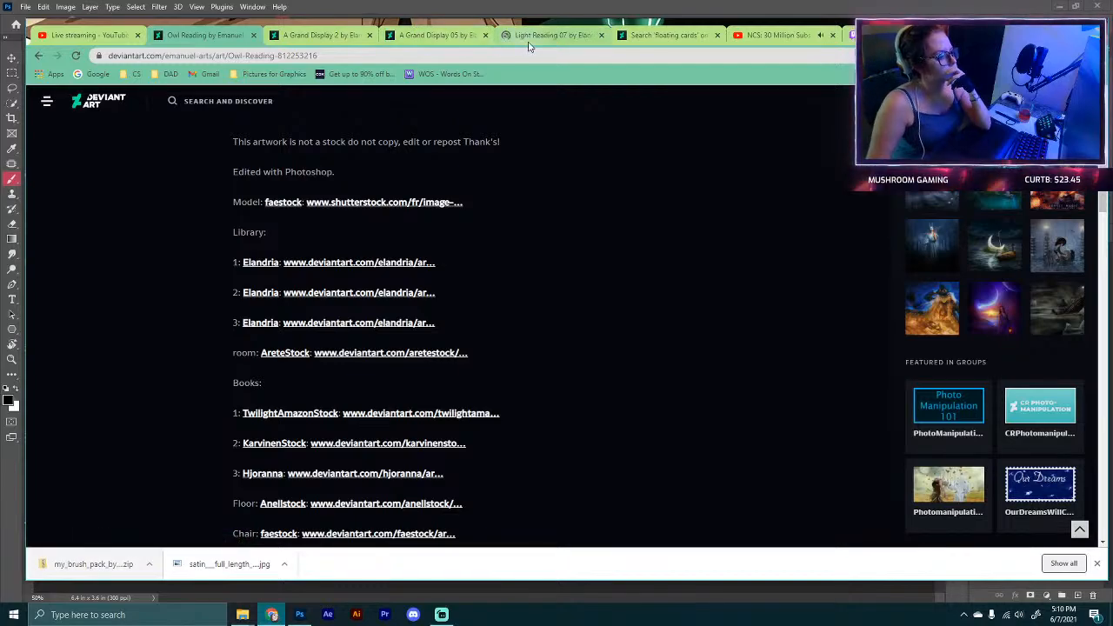
{"action": "left_click", "coordinate": [539, 35]}
{"action": "left_click", "coordinate": [228, 37]}
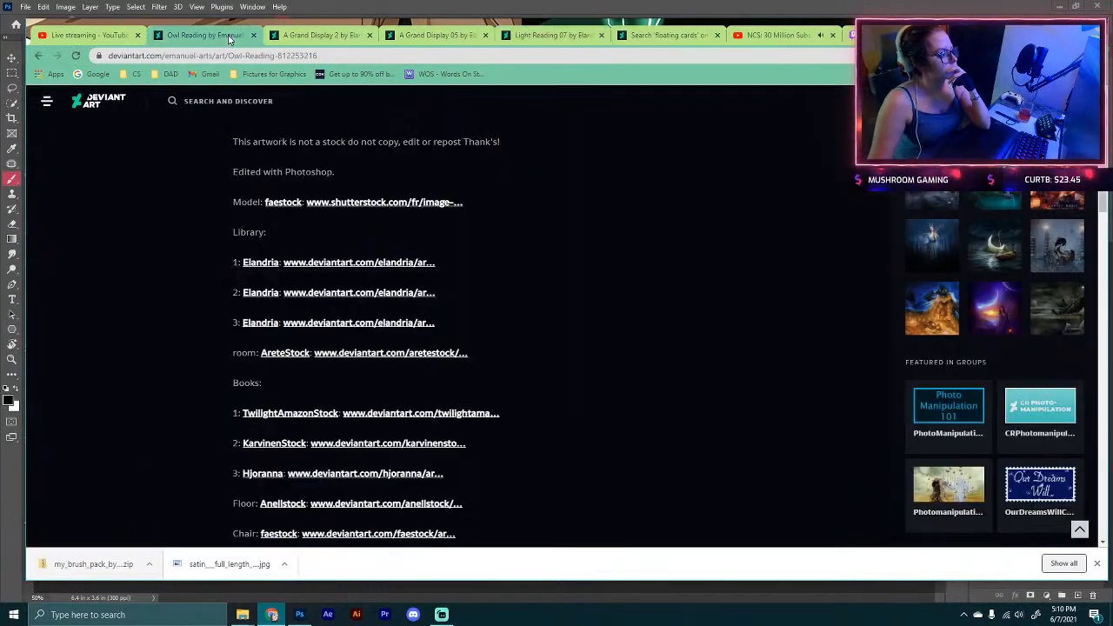
Step: Open the ArteStock room stock, Apartment Stock 12, in a new tab and return to Owl Reading
{"action": "right_click", "coordinate": [390, 354]}
{"action": "left_click", "coordinate": [412, 362]}
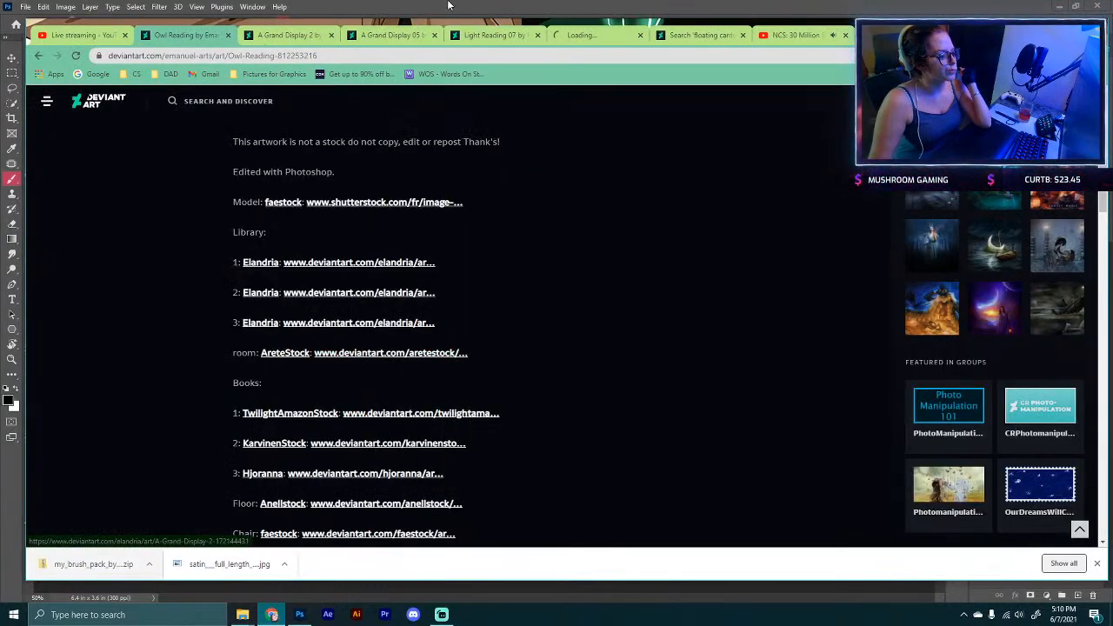
{"action": "left_click", "coordinate": [598, 37]}
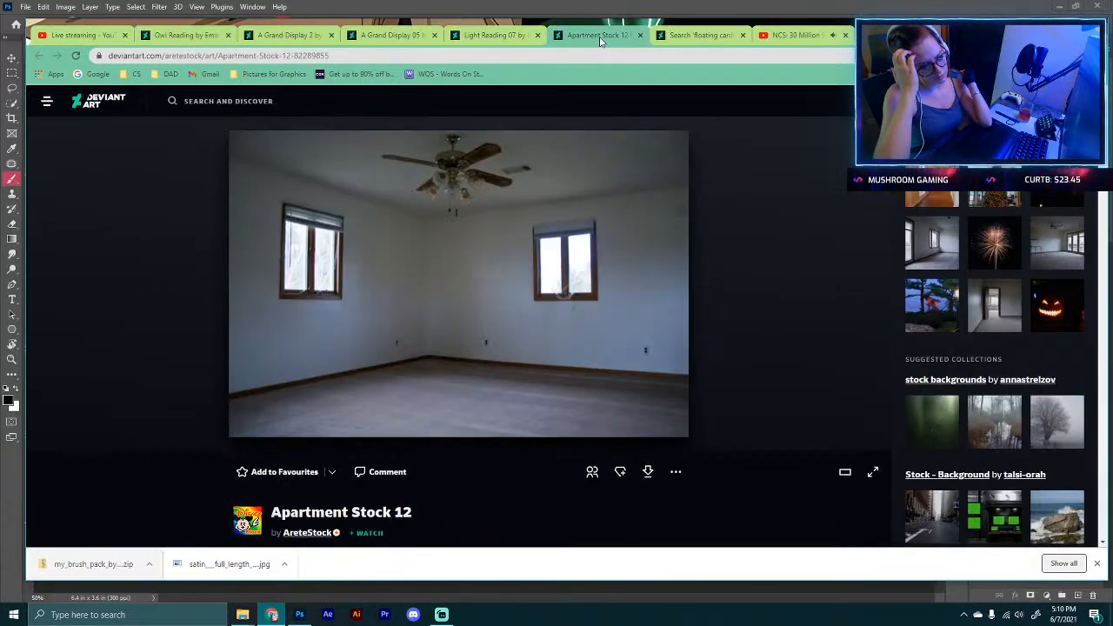
{"action": "left_click", "coordinate": [207, 39]}
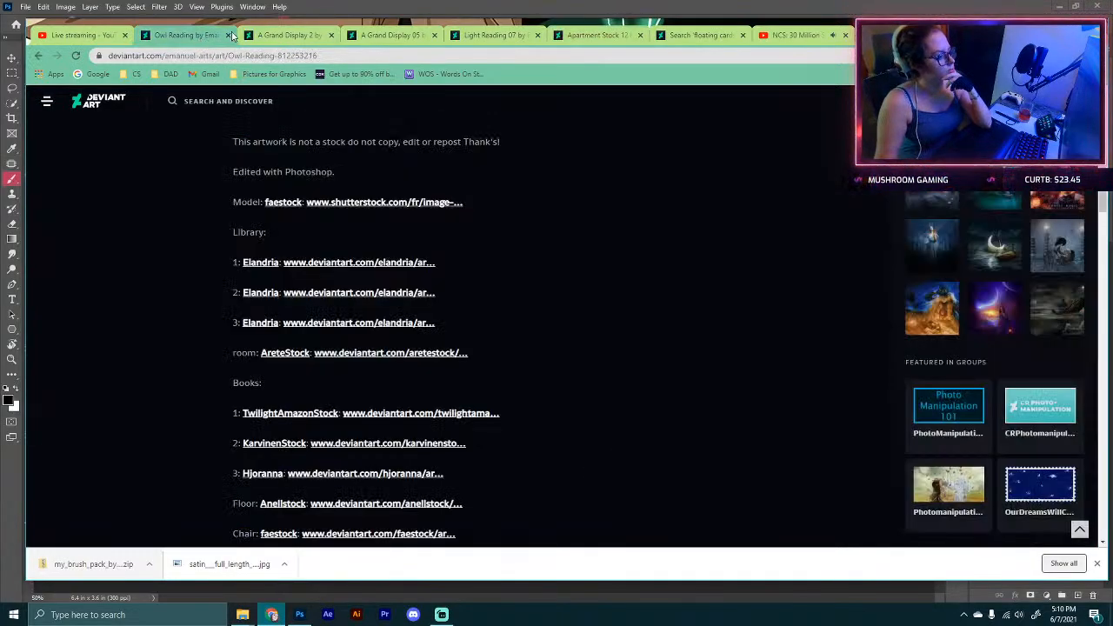
Step: Open the NickiStock pillars stock, Gothic Castle Room, from the credits in a new tab
{"action": "scroll", "coordinate": [380, 312], "scroll_direction": "up", "scroll_amount": 6}
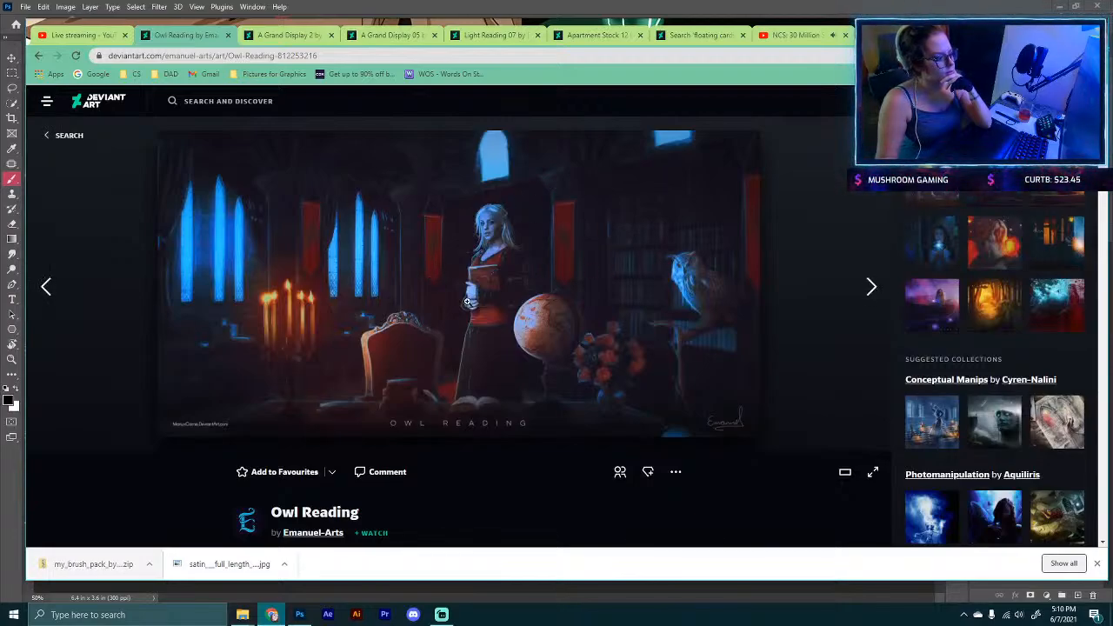
{"action": "scroll", "coordinate": [234, 246], "scroll_direction": "down", "scroll_amount": 10}
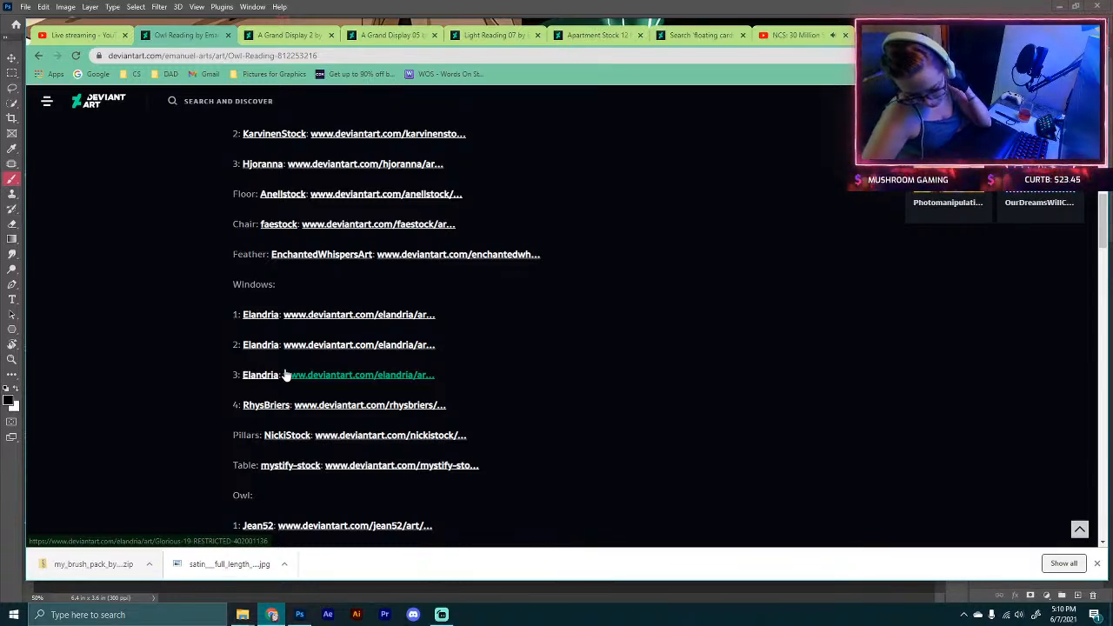
{"action": "scroll", "coordinate": [509, 455], "scroll_direction": "down", "scroll_amount": 5}
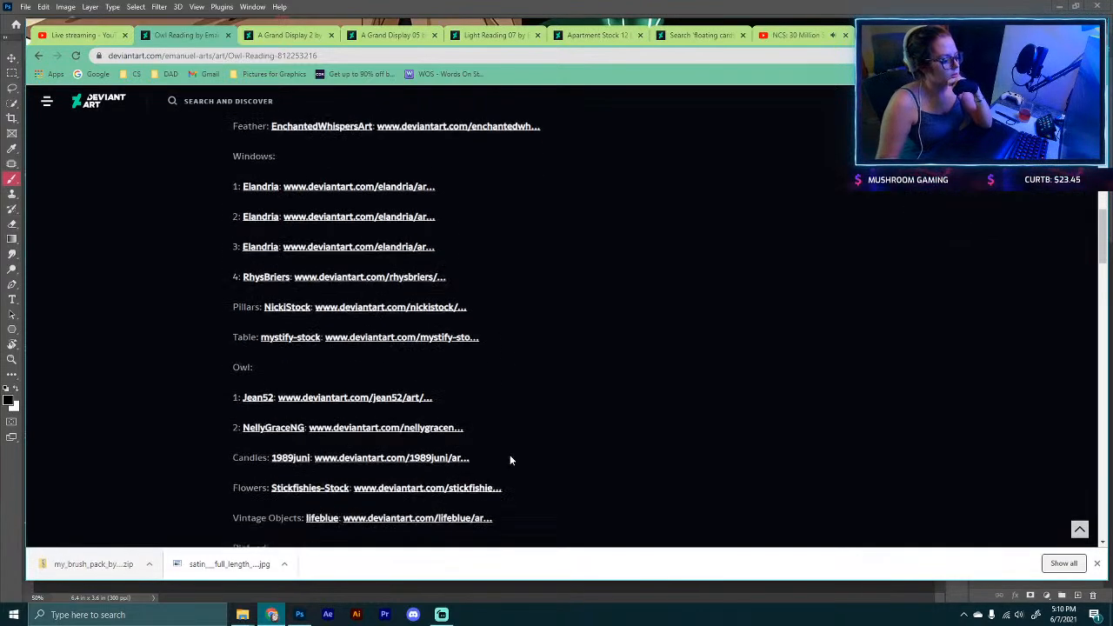
{"action": "scroll", "coordinate": [511, 460], "scroll_direction": "up", "scroll_amount": 2}
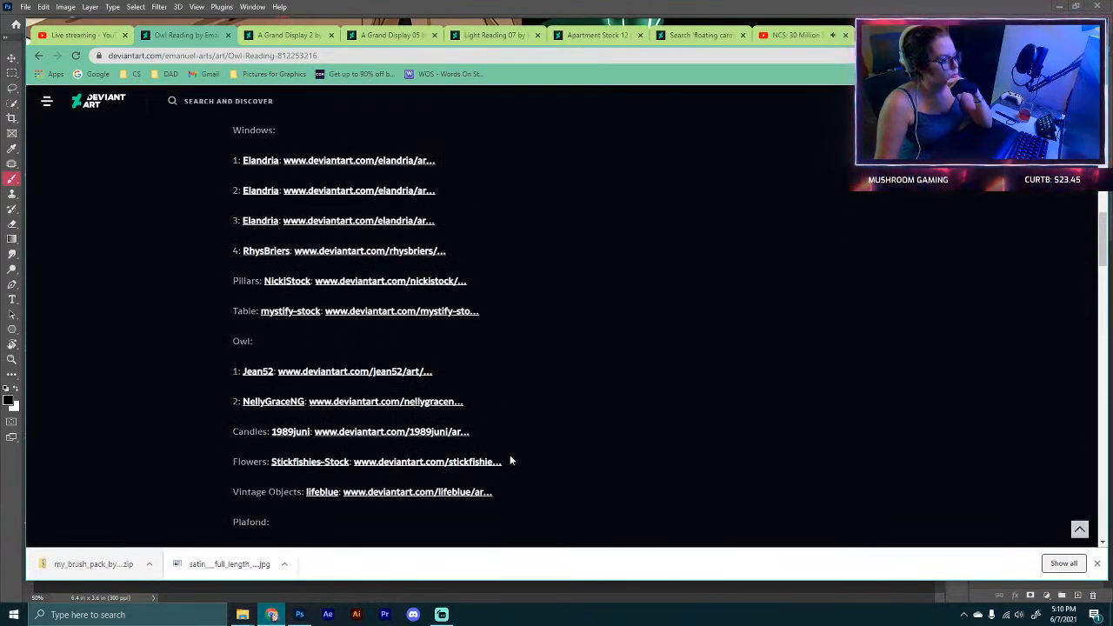
{"action": "scroll", "coordinate": [510, 460], "scroll_direction": "up", "scroll_amount": 1}
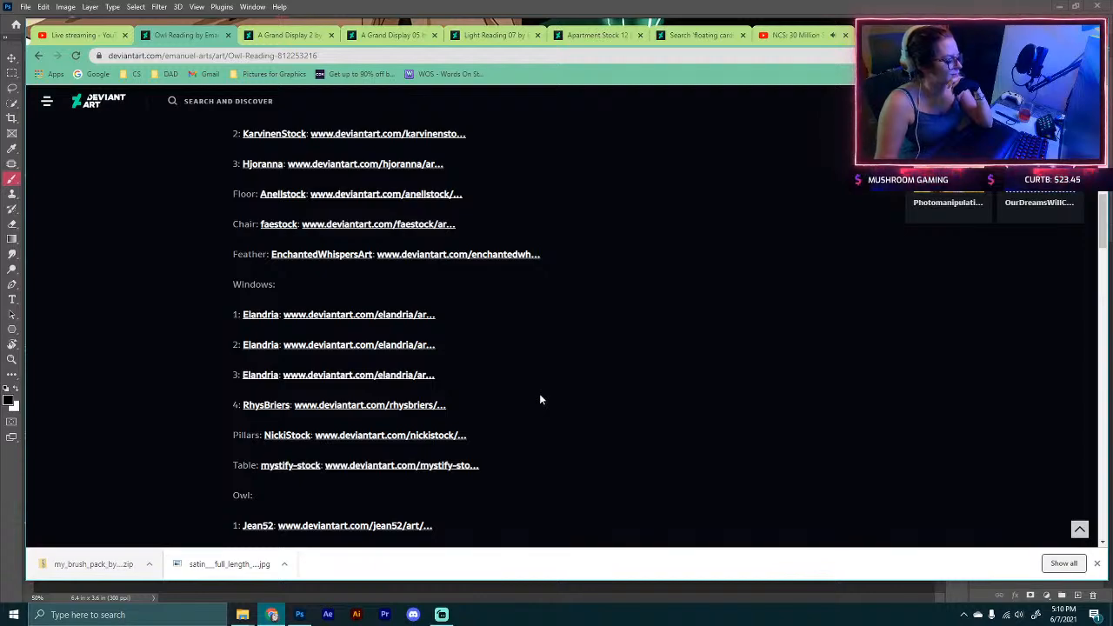
{"action": "right_click", "coordinate": [426, 435]}
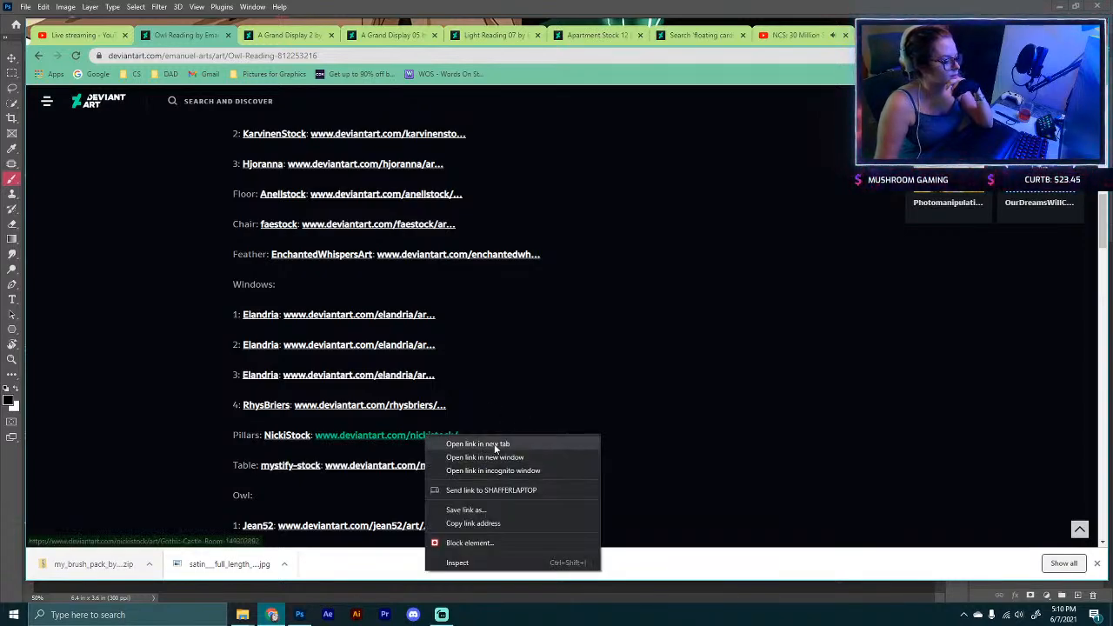
{"action": "left_click", "coordinate": [495, 446]}
{"action": "left_click", "coordinate": [631, 36]}
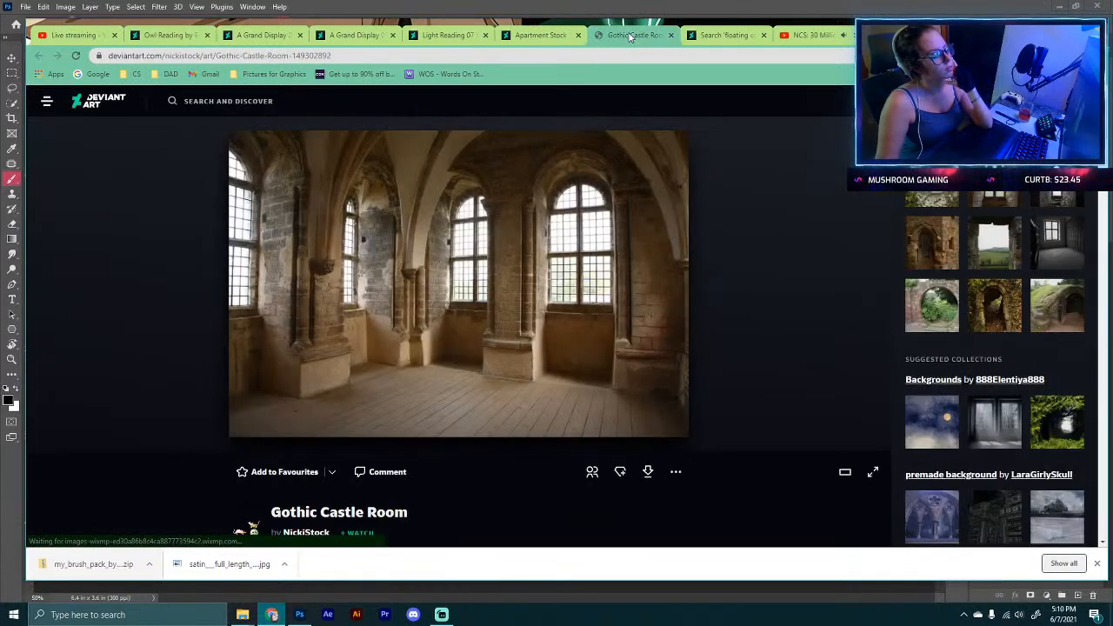
Step: Download the Gothic Castle Room stock image
{"action": "right_click", "coordinate": [442, 192]}
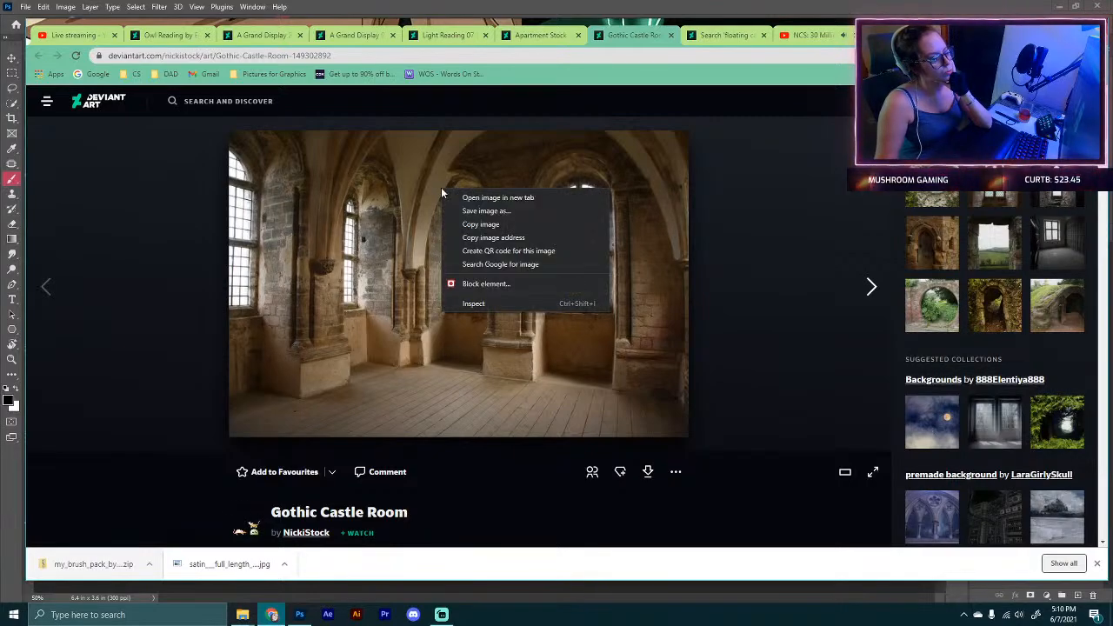
{"action": "left_click", "coordinate": [776, 332]}
{"action": "left_click", "coordinate": [644, 474]}
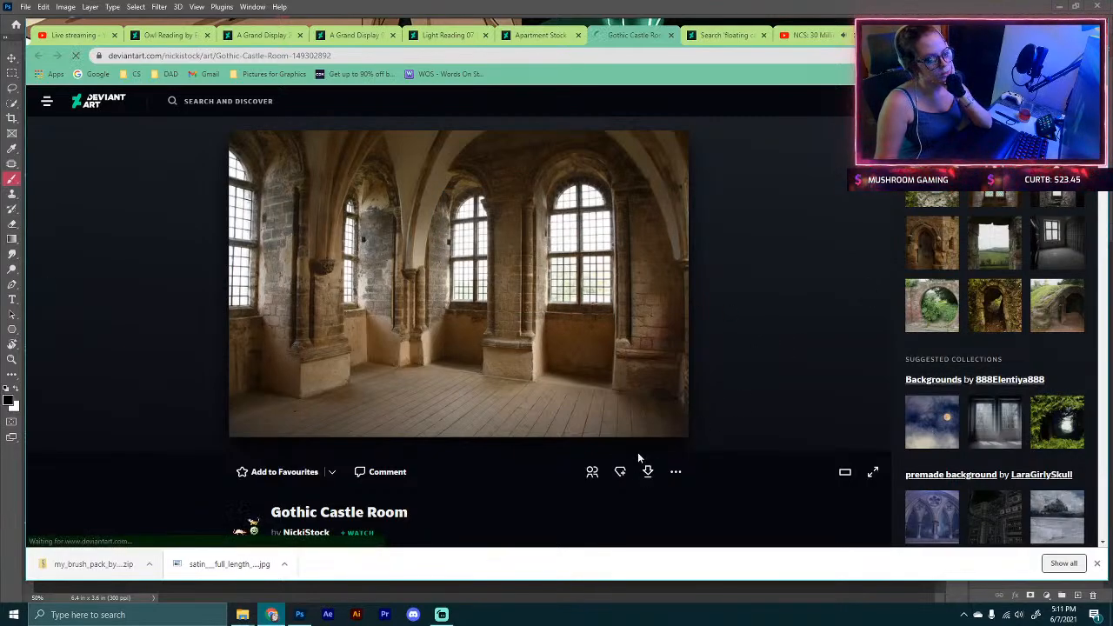
{"action": "scroll", "coordinate": [160, 417], "scroll_direction": "down", "scroll_amount": 3}
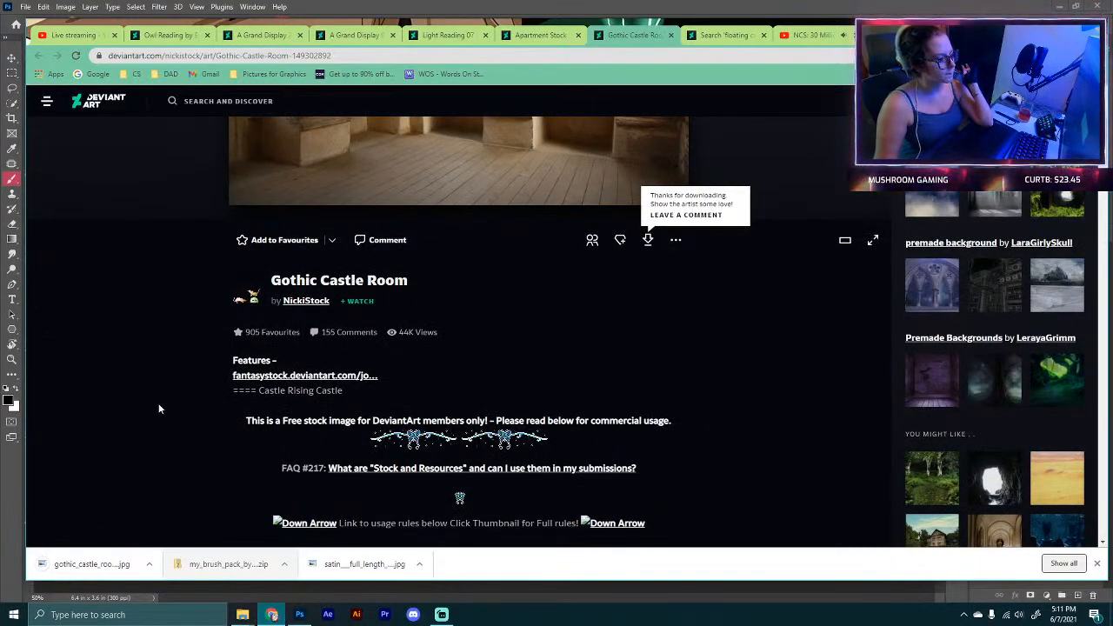
Step: Open the downloaded Gothic Castle Room image in Photoshop
{"action": "scroll", "coordinate": [159, 408], "scroll_direction": "down", "scroll_amount": 2}
{"action": "key", "text": "alt+Tab"}
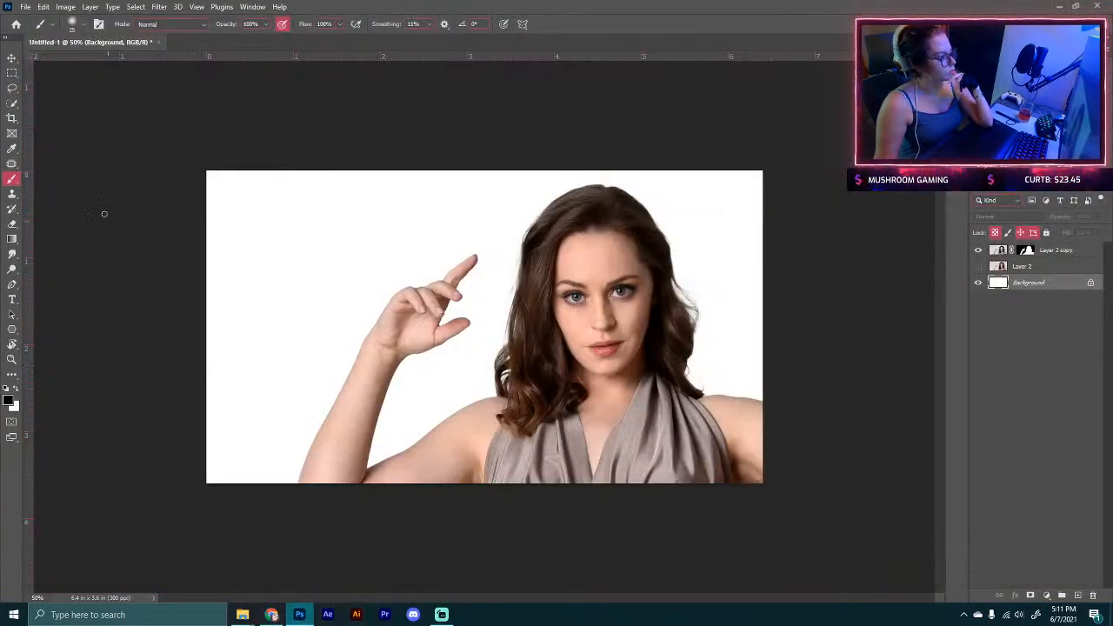
{"action": "left_click", "coordinate": [26, 7]}
{"action": "left_click", "coordinate": [40, 30]}
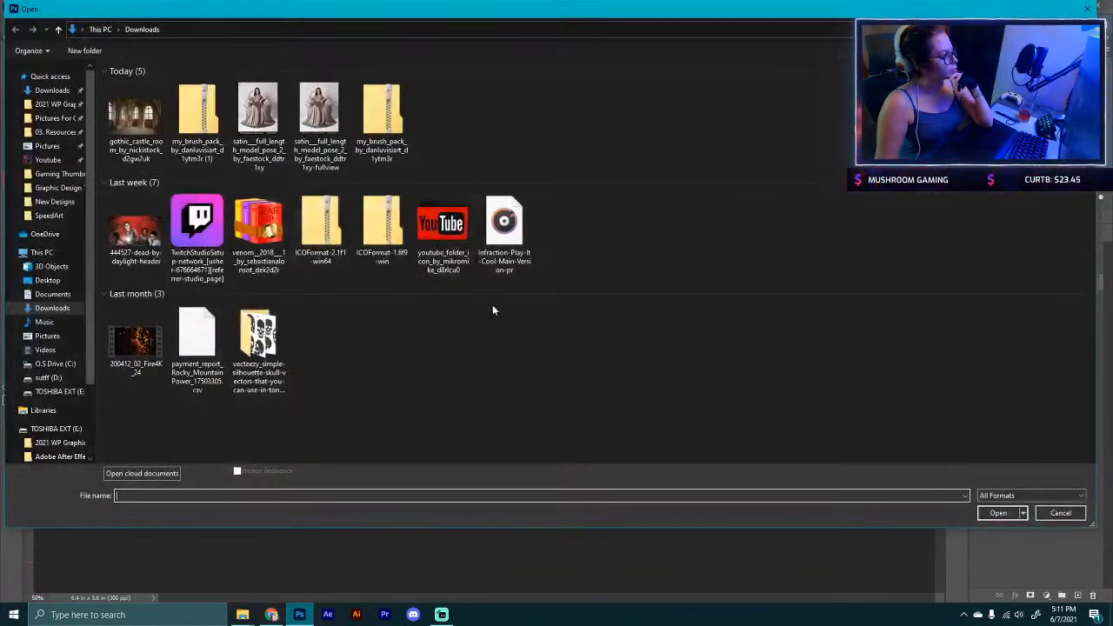
{"action": "double_click", "coordinate": [136, 122]}
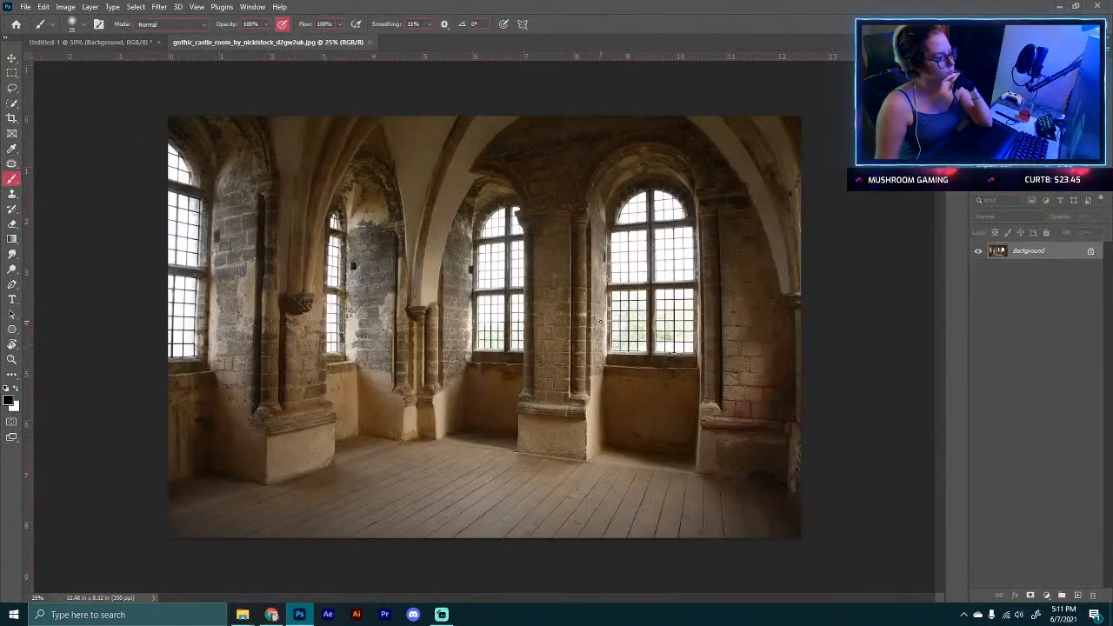
Step: Move the castle room image into the composite document as a new layer beneath the model
{"action": "left_click", "coordinate": [11, 57]}
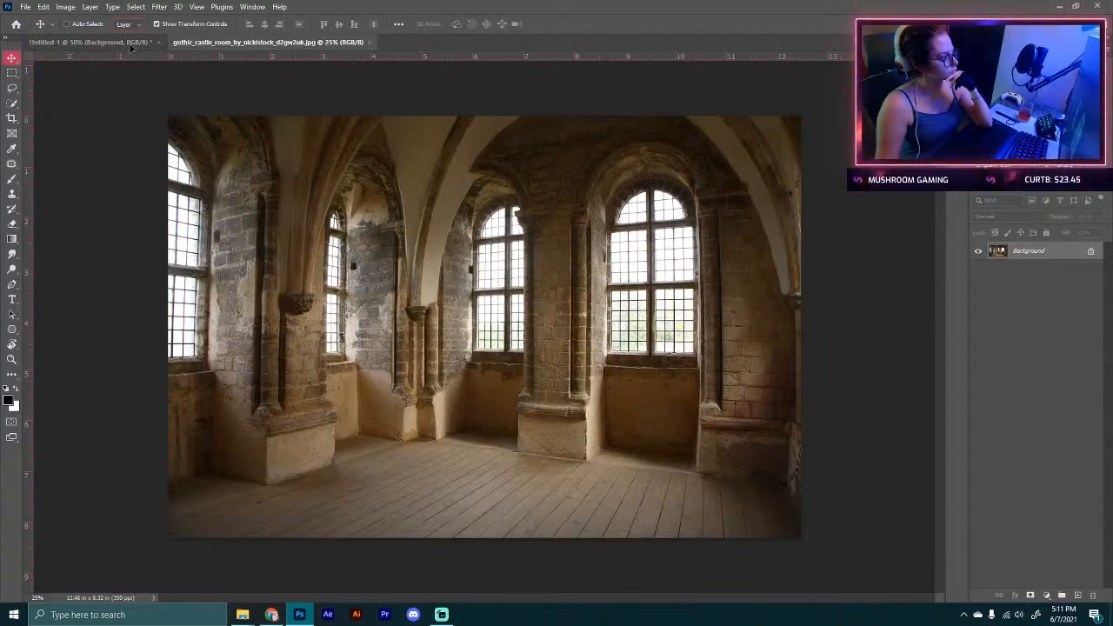
{"action": "left_click", "coordinate": [130, 42]}
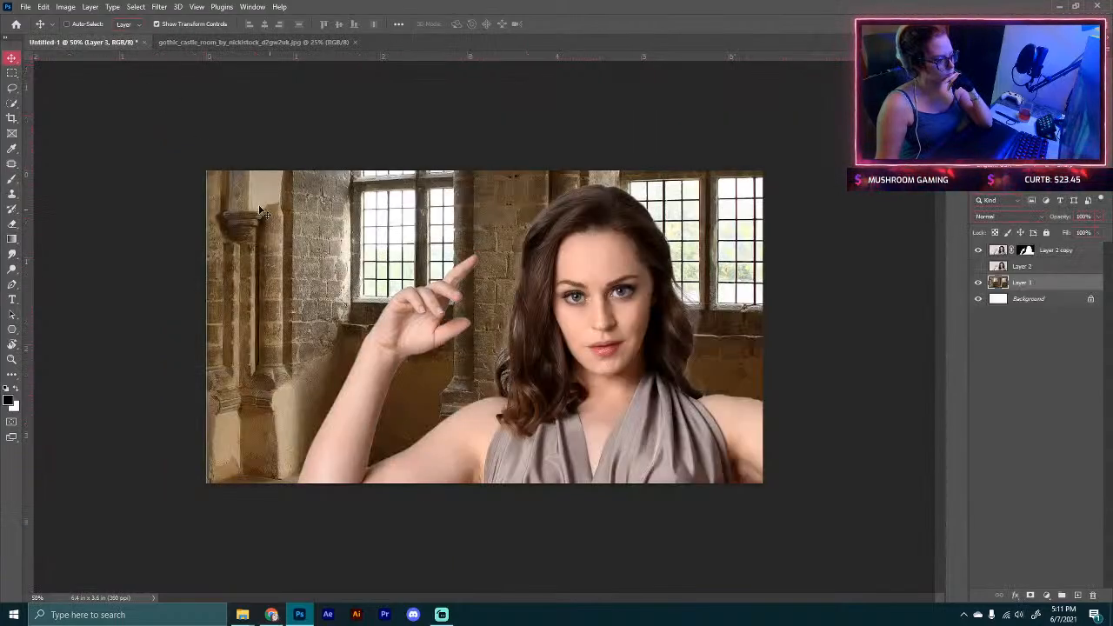
Step: Try scaling the castle room layer down by its corners, then undo the transform
{"action": "key", "text": "ctrl+minus"}
{"action": "key", "text": "ctrl+minus"}
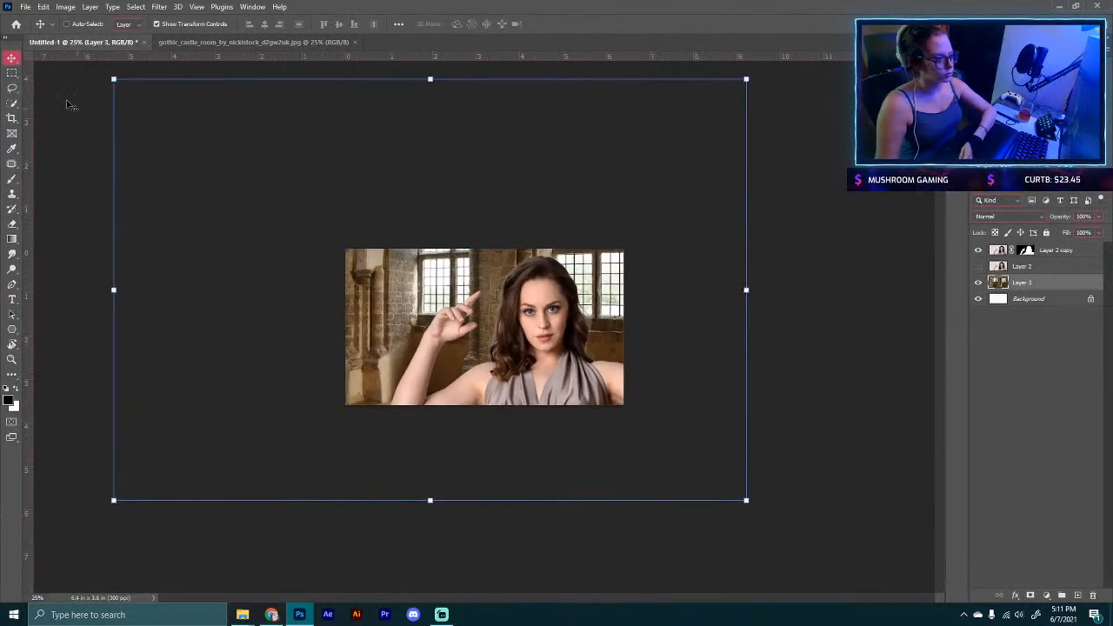
{"action": "left_click_drag", "start_coordinate": [114, 79], "coordinate": [337, 227]}
{"action": "left_click_drag", "start_coordinate": [746, 501], "coordinate": [627, 422]}
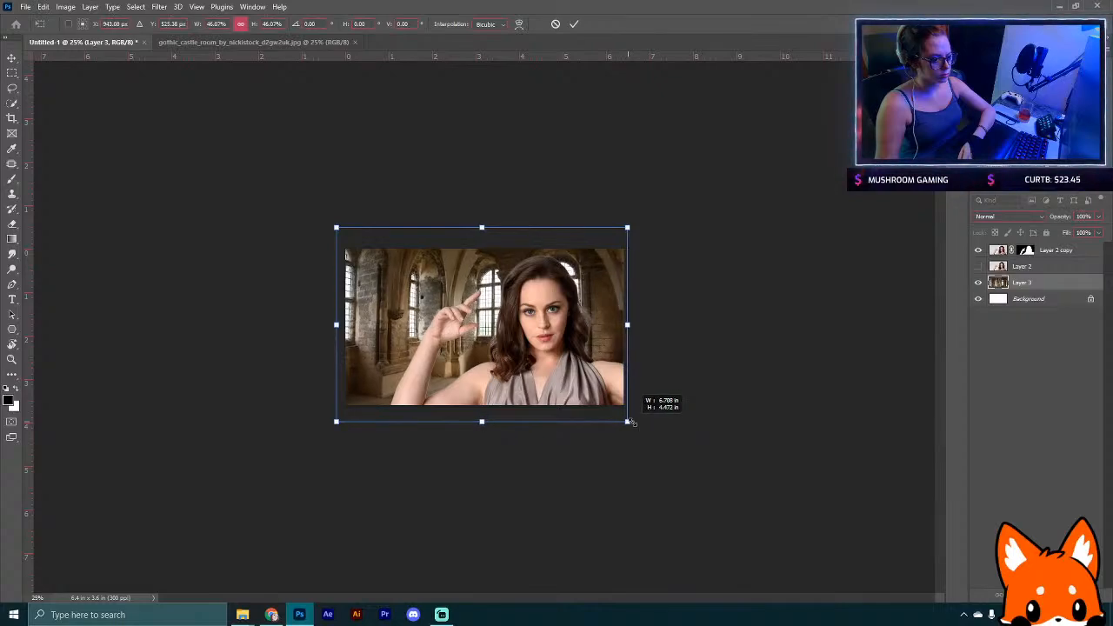
{"action": "left_click", "coordinate": [573, 25]}
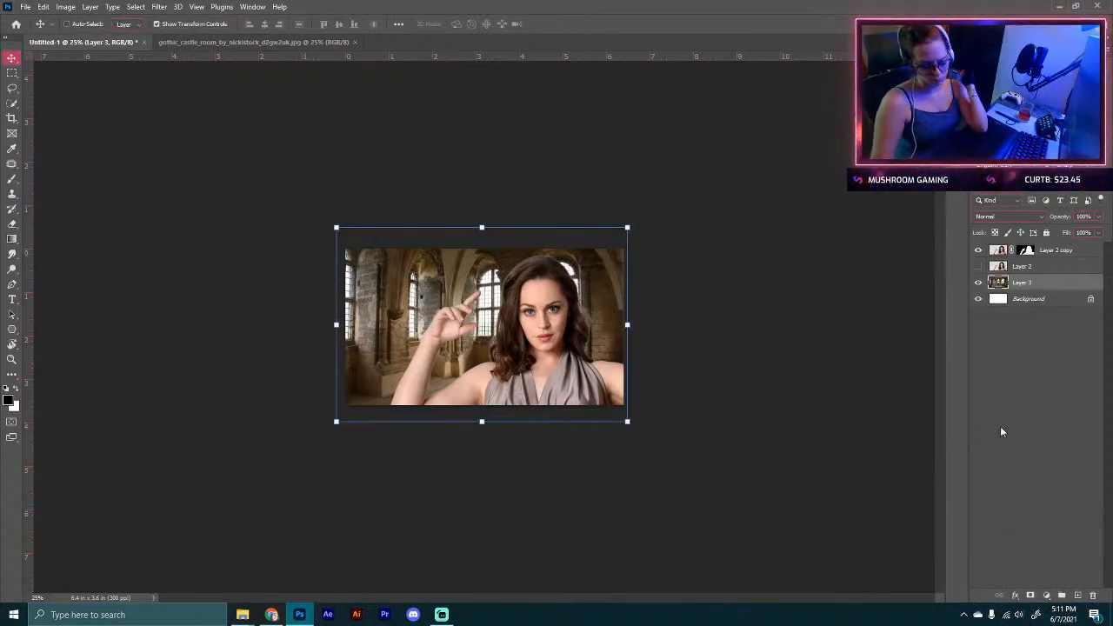
{"action": "key", "text": "ctrl+z"}
Step: Add a Color Balance adjustment layer clipped to the model layer, Layer 2 copy
{"action": "key", "text": "ctrl+plus"}
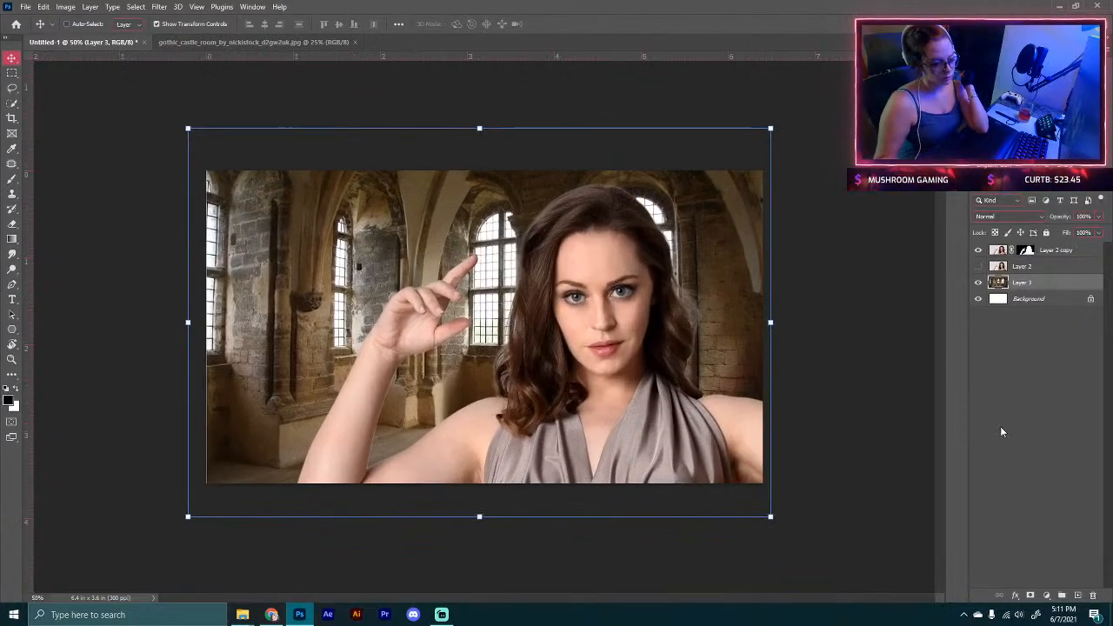
{"action": "left_click", "coordinate": [1067, 251]}
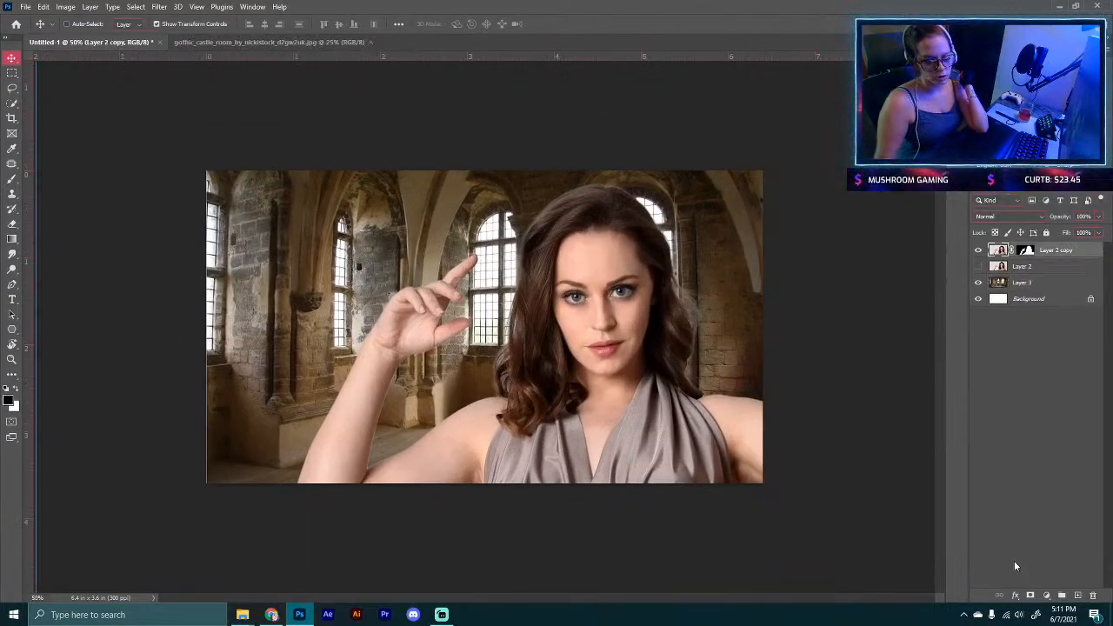
{"action": "left_click", "coordinate": [1045, 596]}
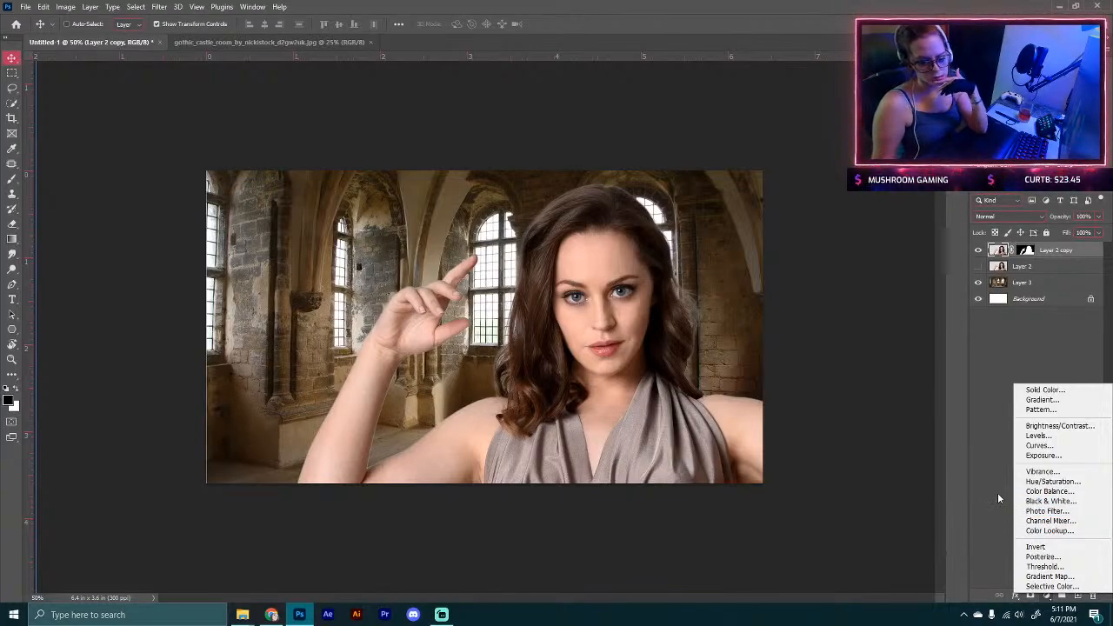
{"action": "left_click", "coordinate": [1026, 492]}
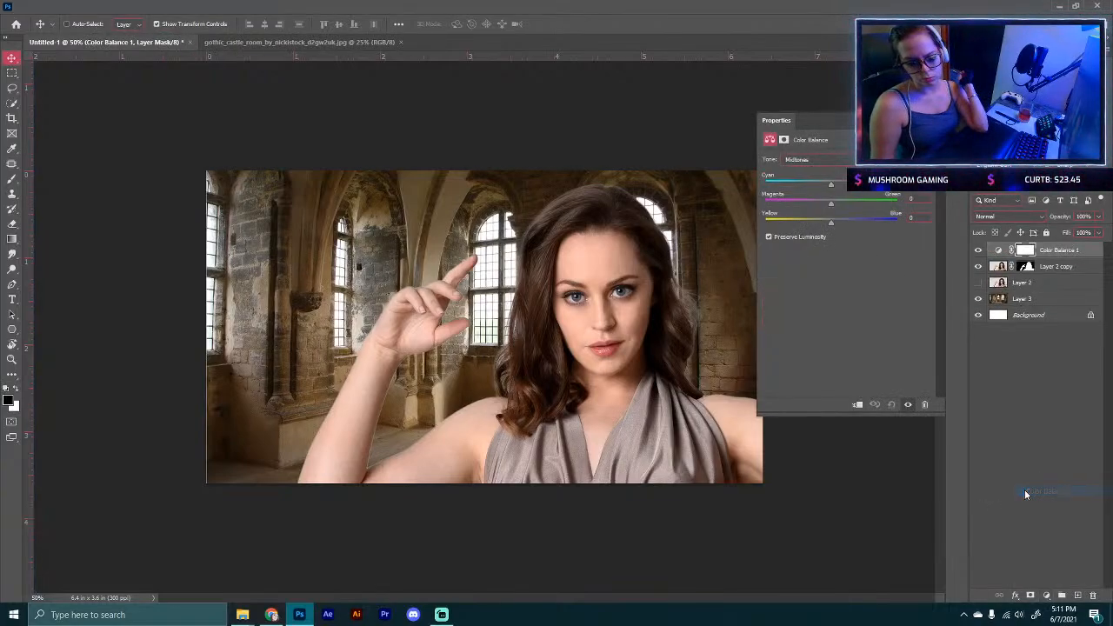
{"action": "left_click", "coordinate": [856, 405]}
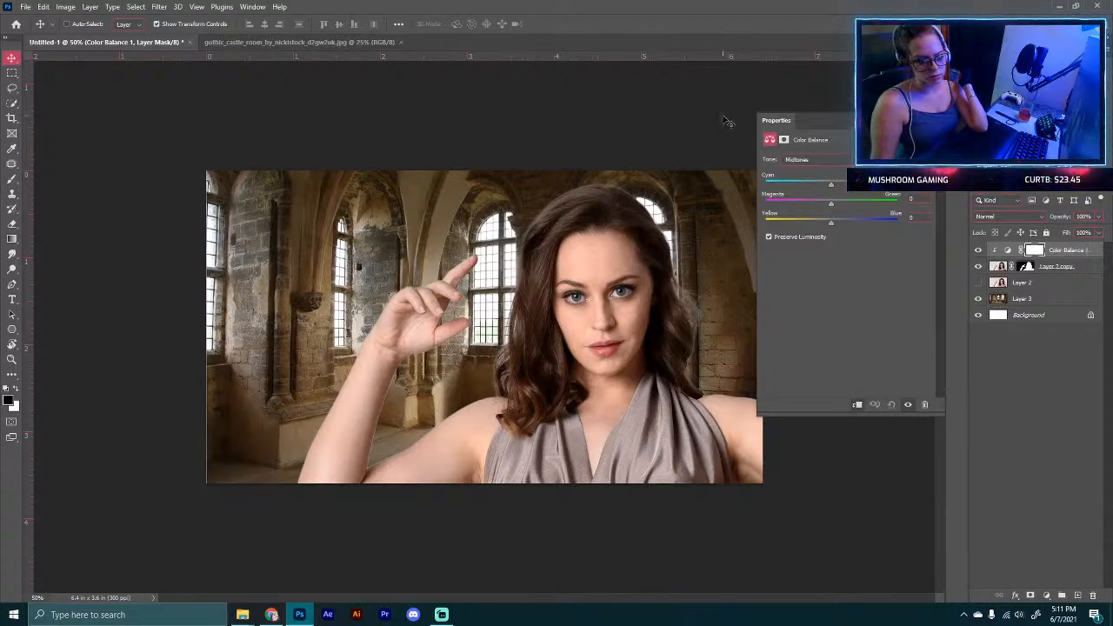
Step: Shift the model's midtones slightly toward cyan and yellow, then toggle the adjustment to compare
{"action": "left_click_drag", "start_coordinate": [828, 185], "coordinate": [823, 183]}
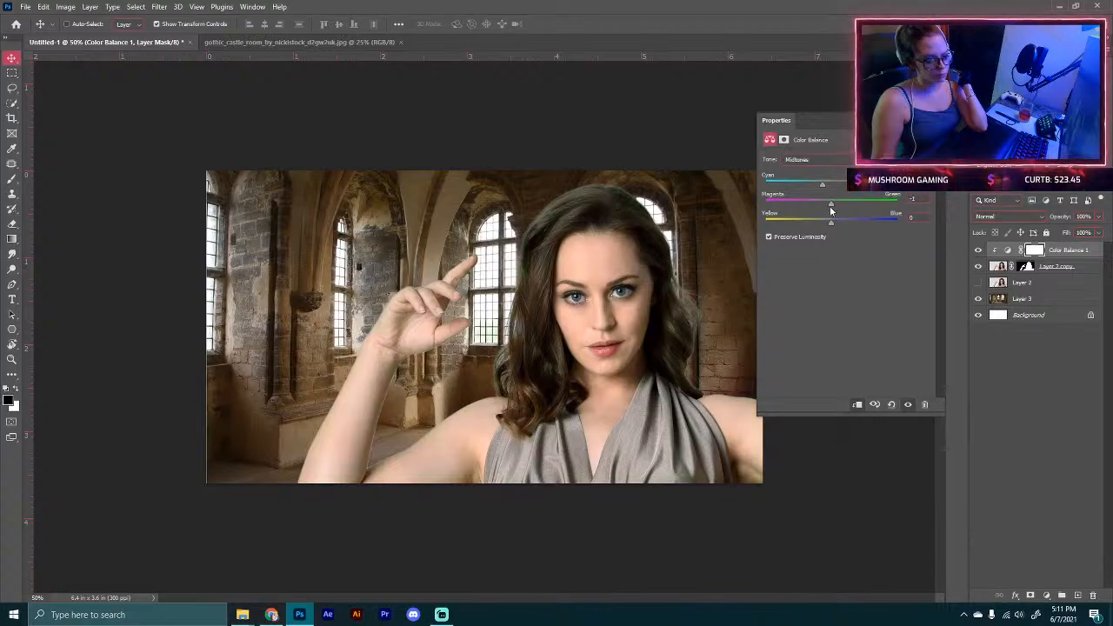
{"action": "left_click_drag", "start_coordinate": [852, 205], "coordinate": [830, 218]}
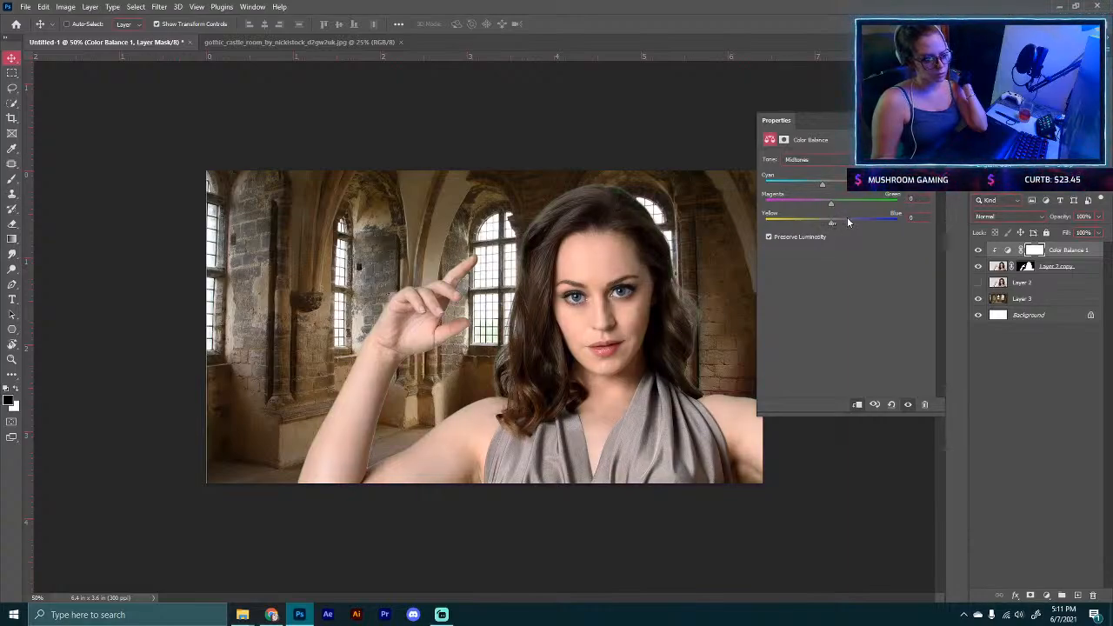
{"action": "left_click_drag", "start_coordinate": [849, 219], "coordinate": [824, 219]}
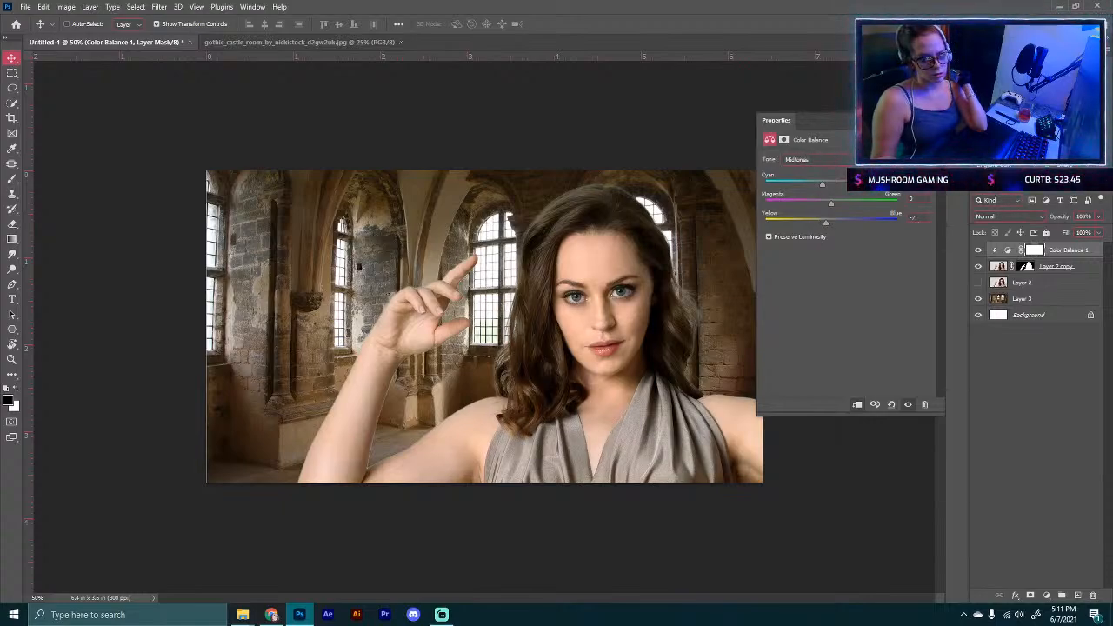
{"action": "left_click", "coordinate": [928, 121]}
{"action": "left_click", "coordinate": [978, 251]}
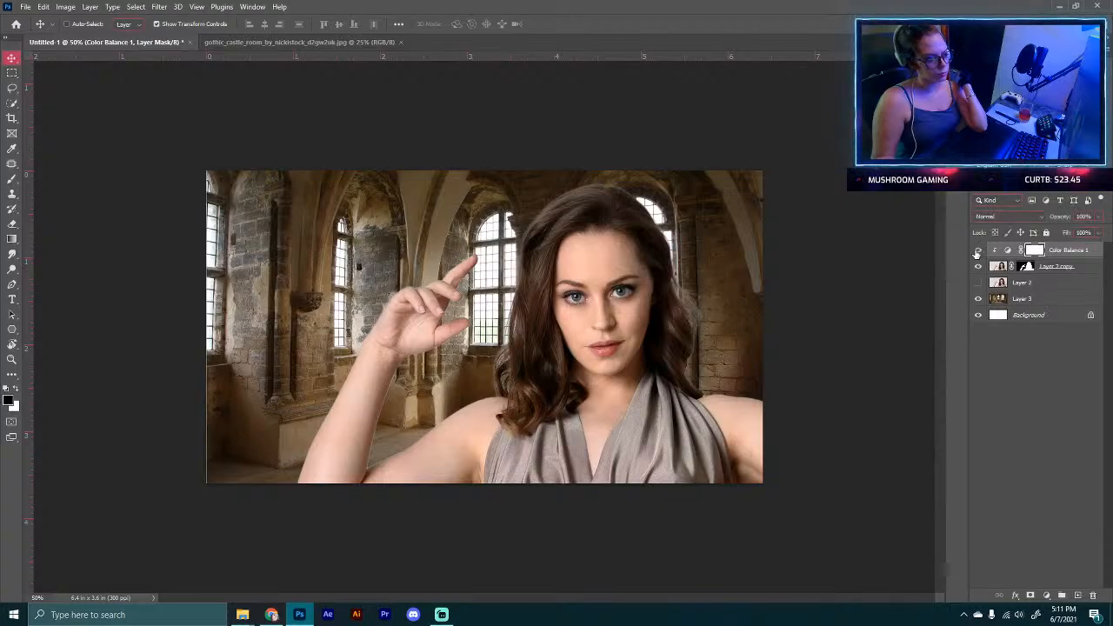
{"action": "left_click", "coordinate": [977, 251]}
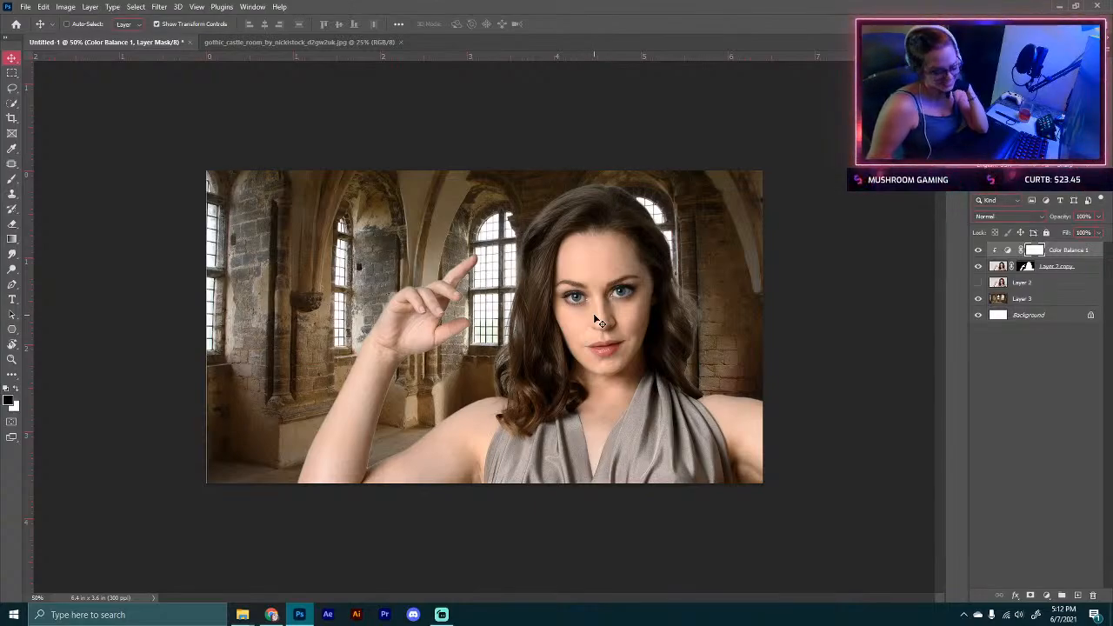
Step: Browse the DeviantArt search results for floating cards
{"action": "left_click", "coordinate": [272, 615]}
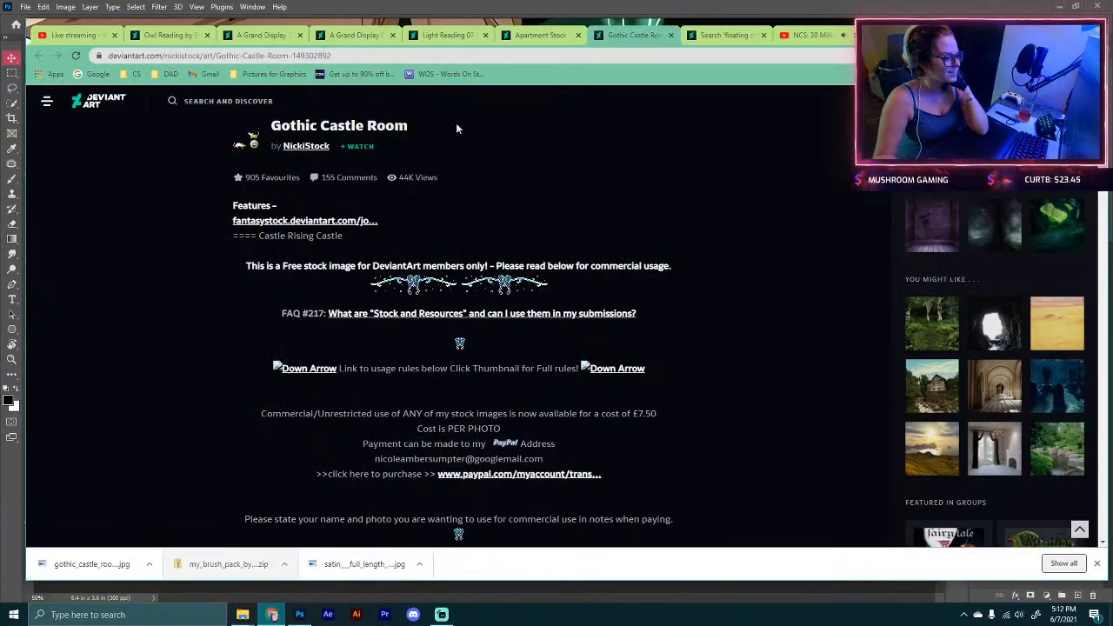
{"action": "scroll", "coordinate": [683, 180], "scroll_direction": "up", "scroll_amount": 5}
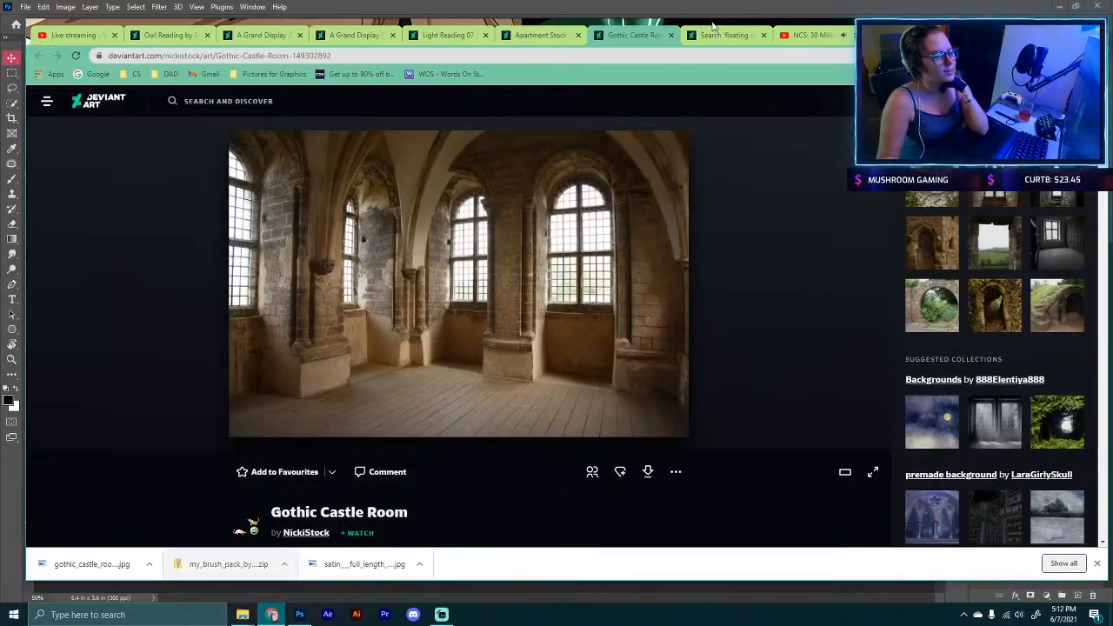
{"action": "left_click", "coordinate": [706, 33]}
{"action": "scroll", "coordinate": [597, 189], "scroll_direction": "down", "scroll_amount": 3}
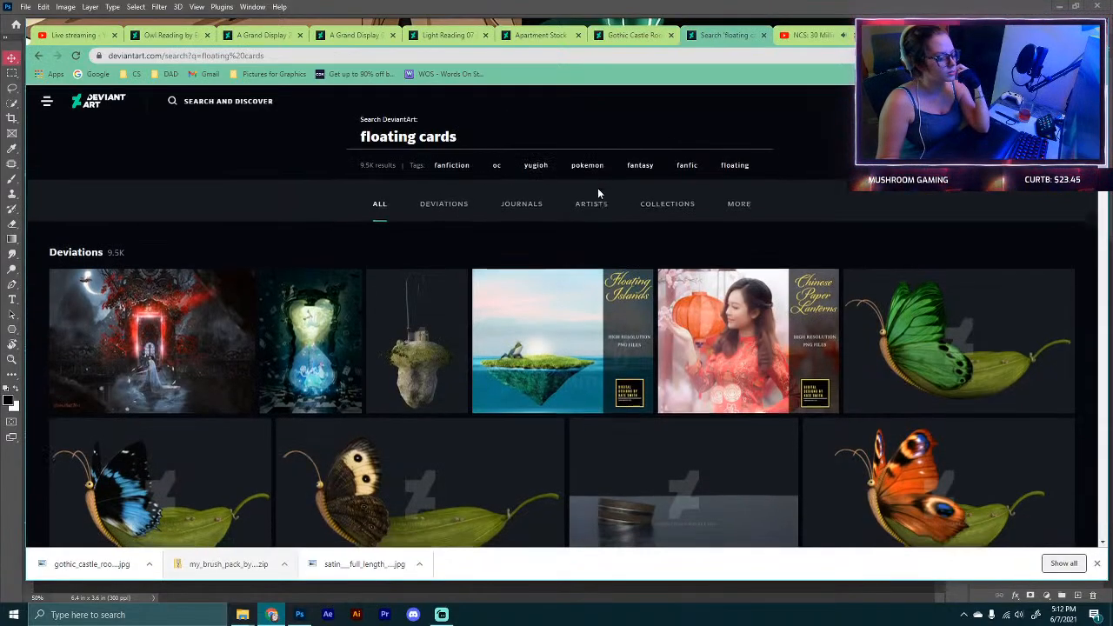
{"action": "scroll", "coordinate": [597, 195], "scroll_direction": "down", "scroll_amount": 3}
{"action": "scroll", "coordinate": [976, 211], "scroll_direction": "up", "scroll_amount": 5}
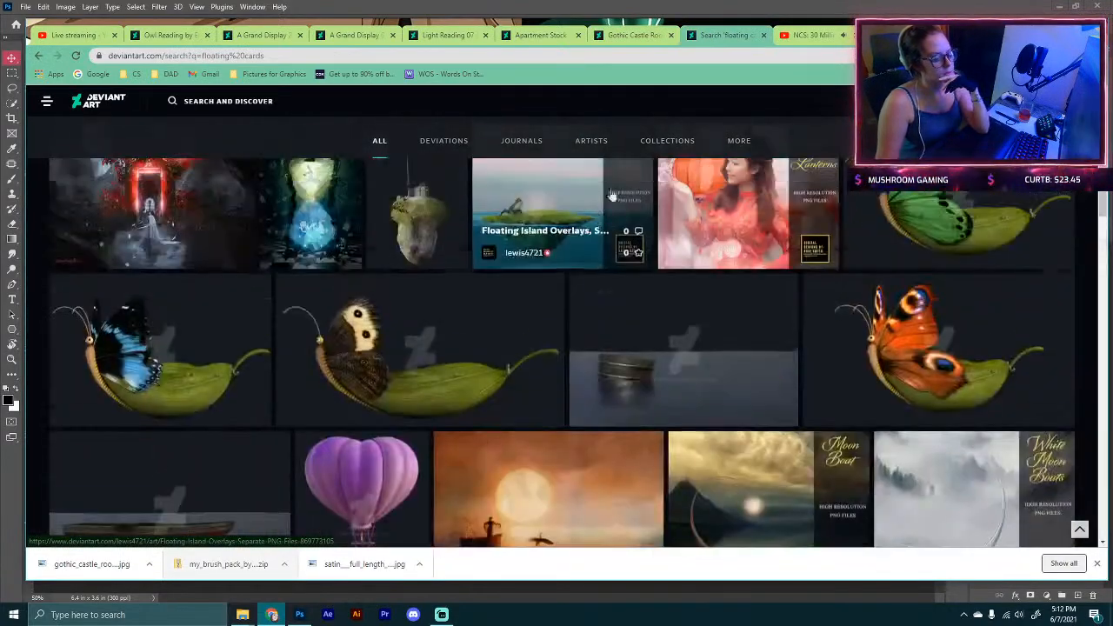
{"action": "scroll", "coordinate": [975, 211], "scroll_direction": "down", "scroll_amount": 2}
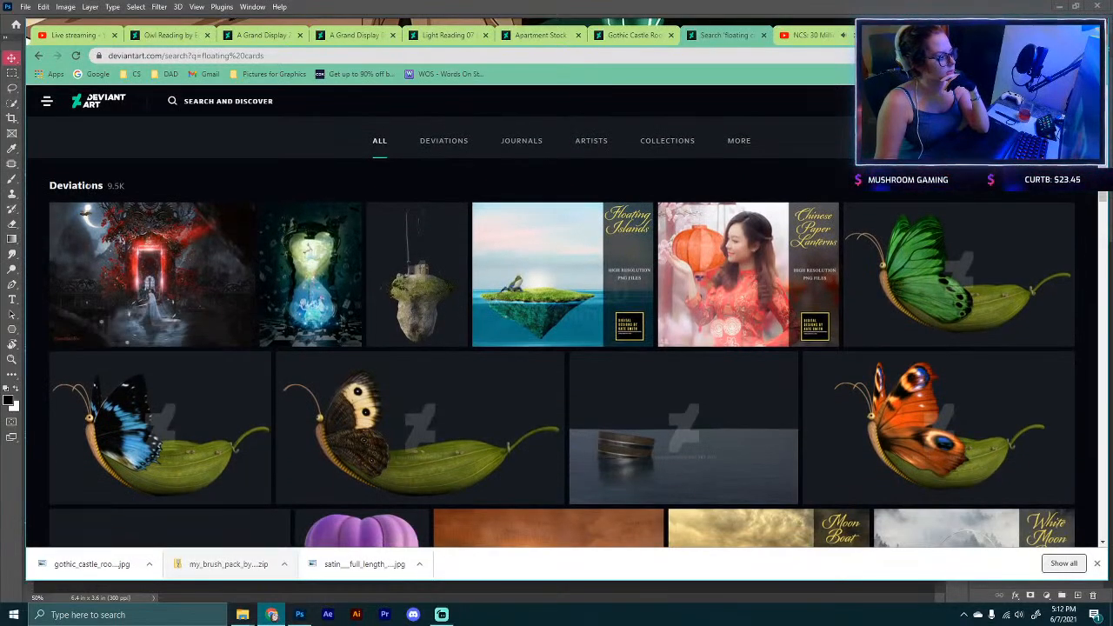
{"action": "scroll", "coordinate": [124, 189], "scroll_direction": "down", "scroll_amount": 6}
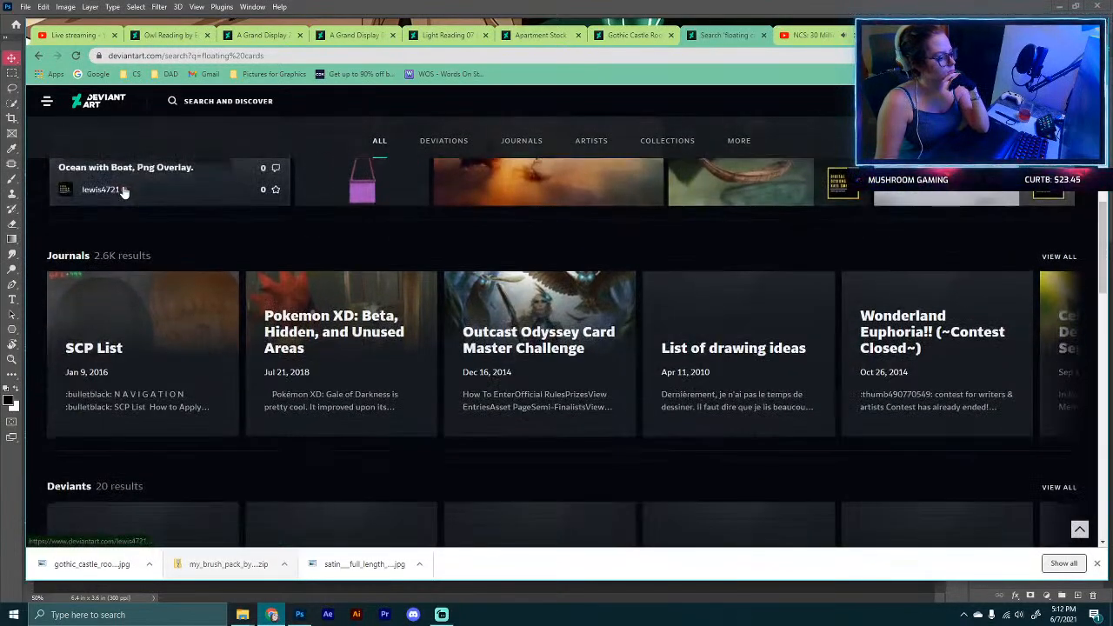
{"action": "scroll", "coordinate": [124, 189], "scroll_direction": "down", "scroll_amount": 9}
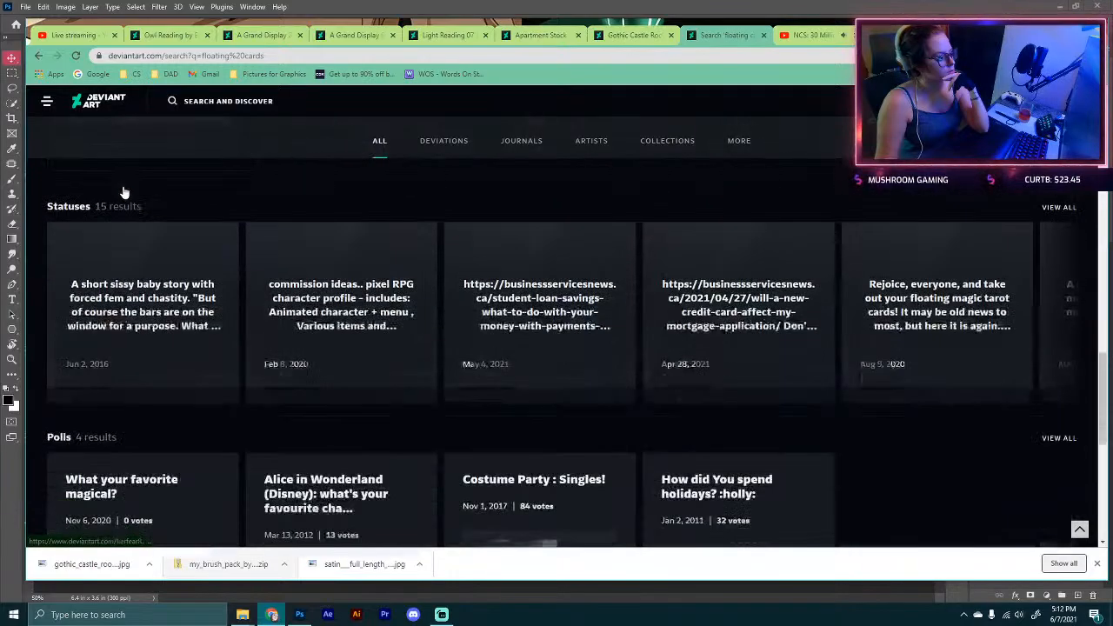
{"action": "scroll", "coordinate": [125, 191], "scroll_direction": "up", "scroll_amount": 3}
{"action": "scroll", "coordinate": [124, 191], "scroll_direction": "up", "scroll_amount": 5}
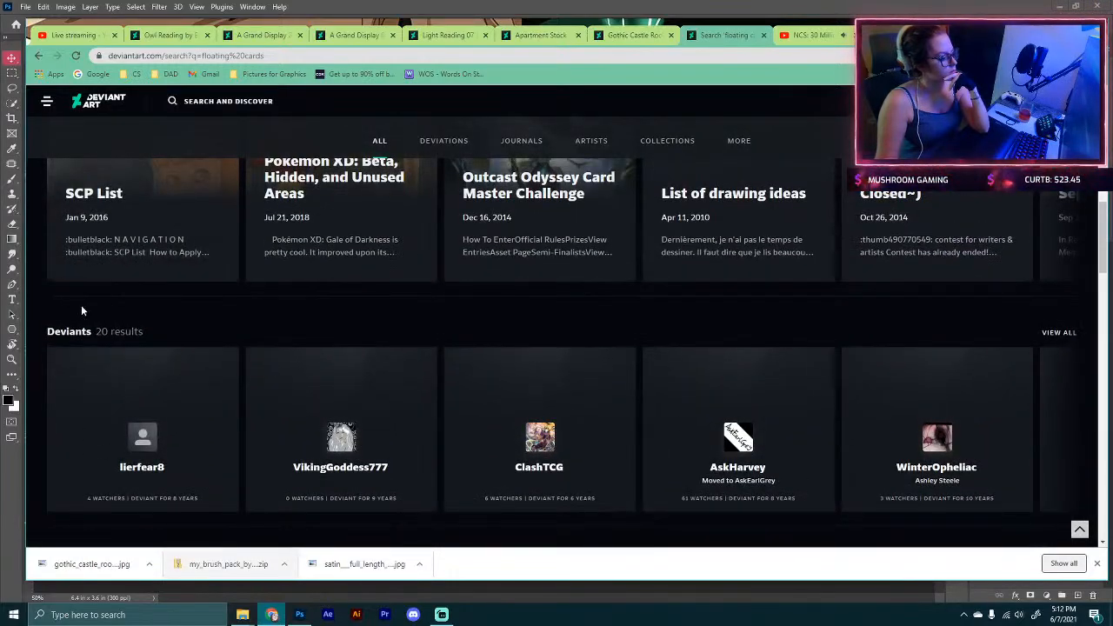
{"action": "scroll", "coordinate": [81, 304], "scroll_direction": "up", "scroll_amount": 7}
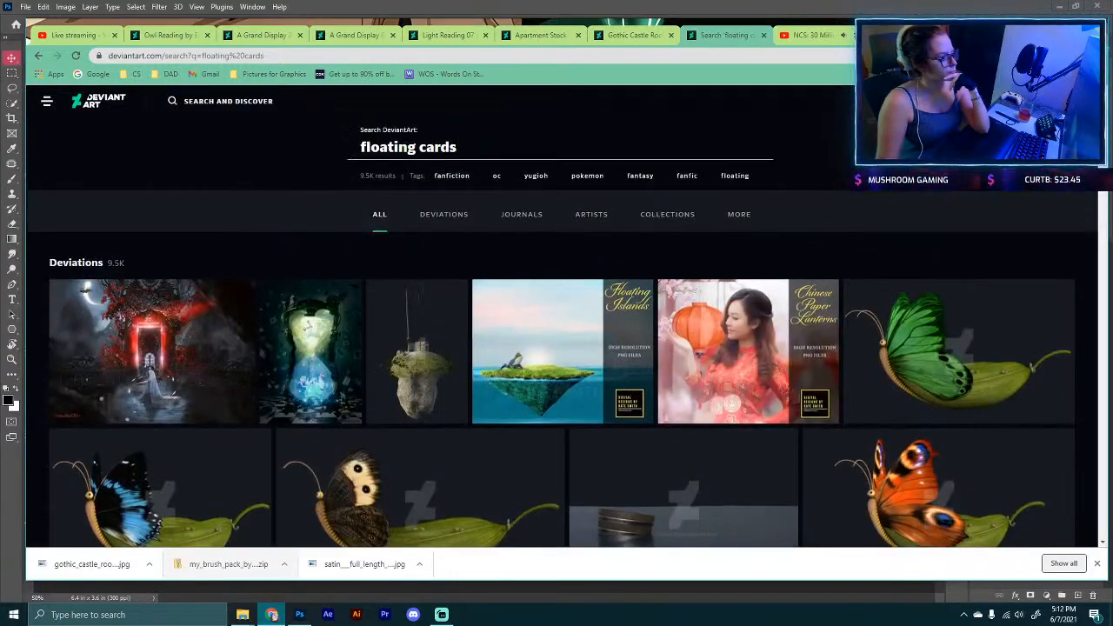
Step: Search DeviantArt for floating playing cards
{"action": "left_click", "coordinate": [421, 153]}
{"action": "type", "text": "playing"}
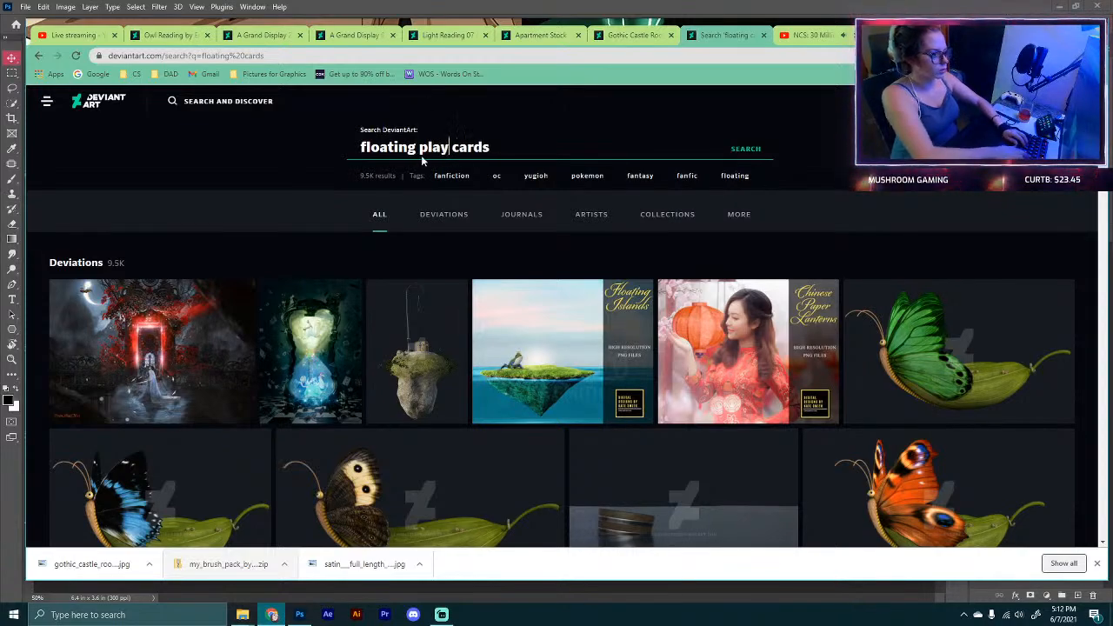
{"action": "key", "text": "Return"}
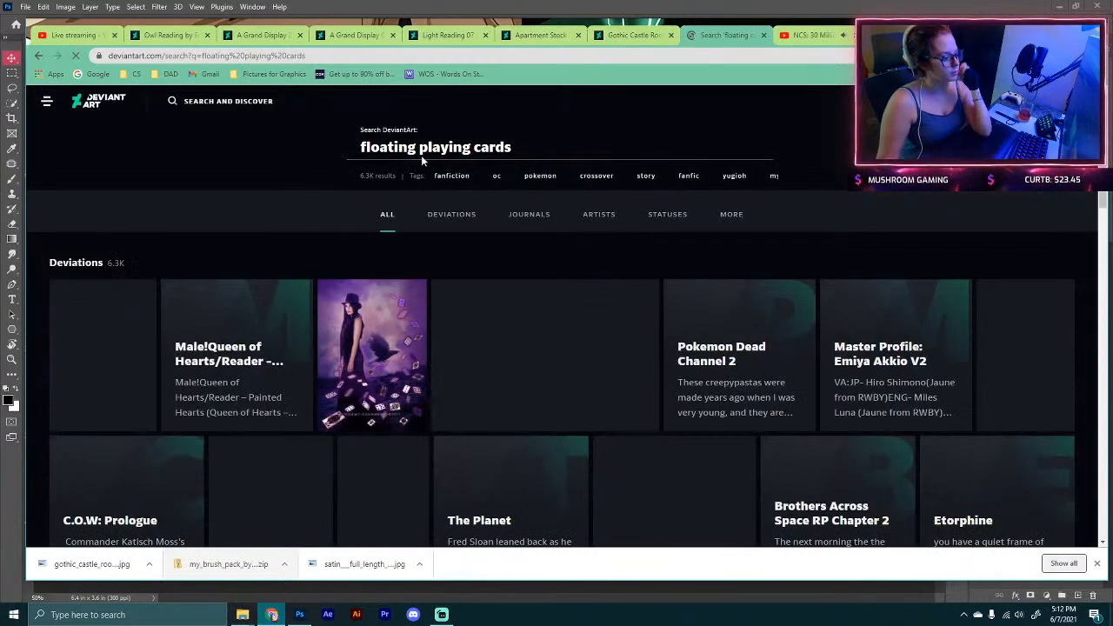
Step: Open the Falling through time artwork and open its cards credit, shadowelement-stock, in a new tab
{"action": "left_click", "coordinate": [111, 346]}
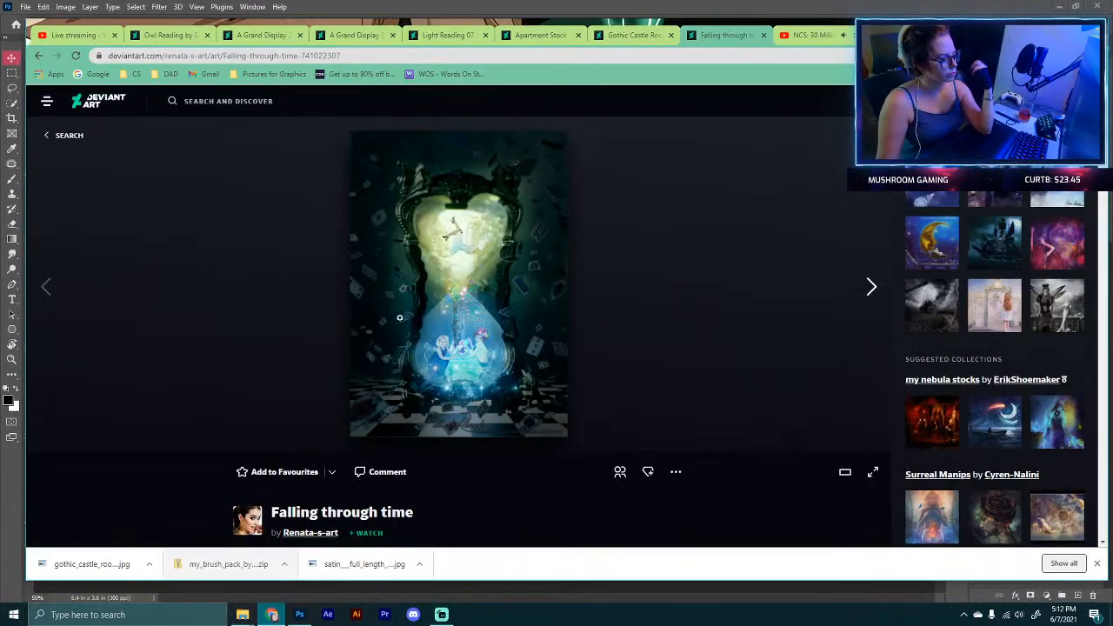
{"action": "scroll", "coordinate": [245, 203], "scroll_direction": "down", "scroll_amount": 5}
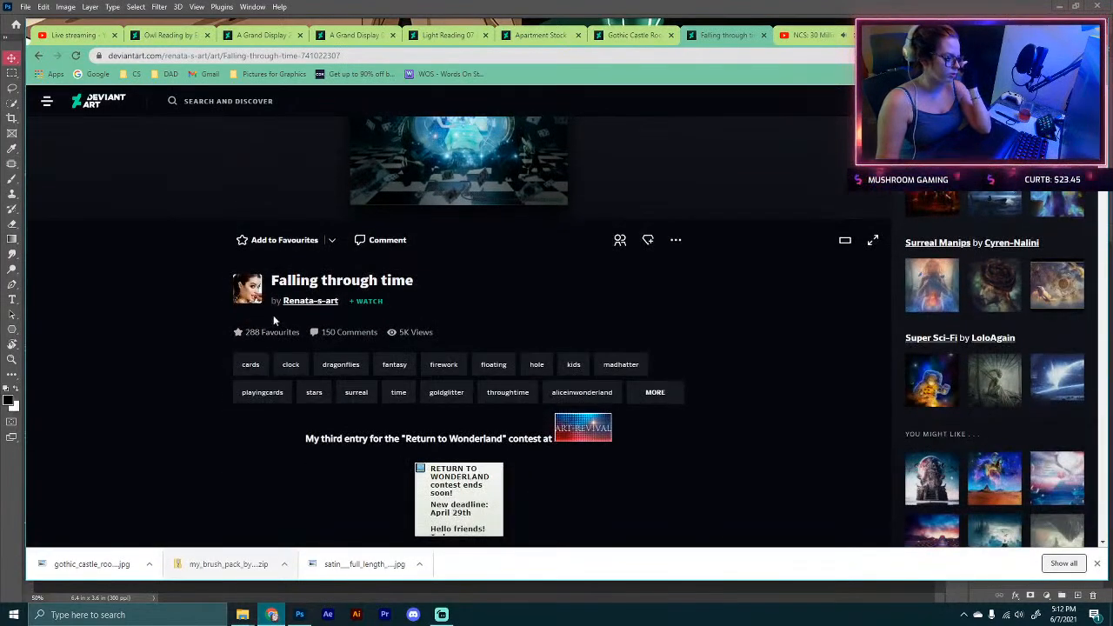
{"action": "scroll", "coordinate": [350, 374], "scroll_direction": "down", "scroll_amount": 4}
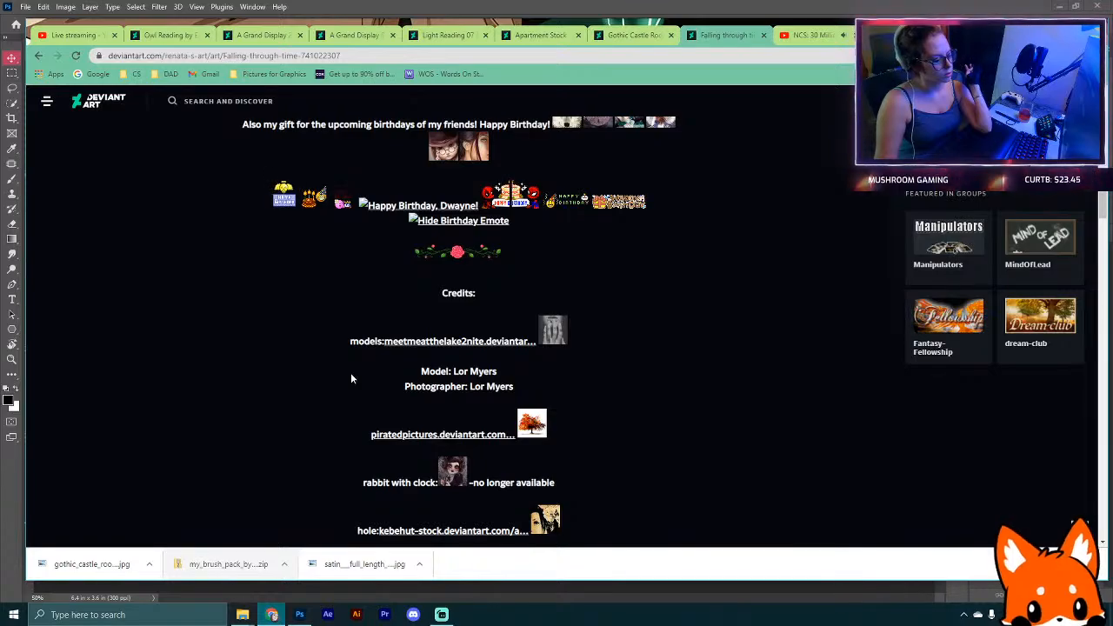
{"action": "scroll", "coordinate": [351, 378], "scroll_direction": "down", "scroll_amount": 2}
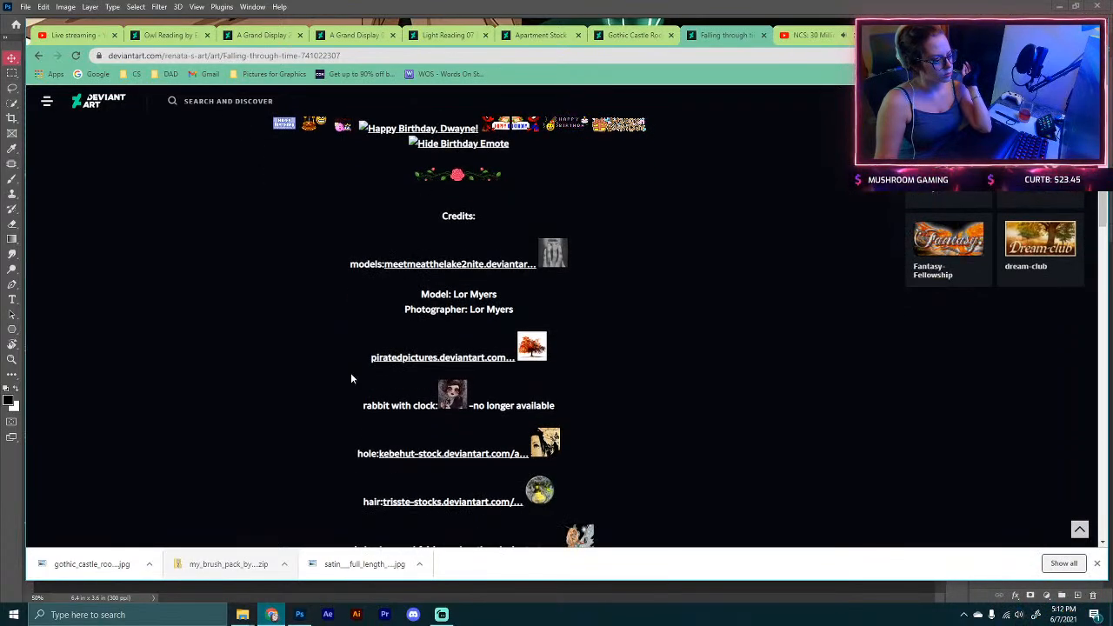
{"action": "scroll", "coordinate": [350, 377], "scroll_direction": "down", "scroll_amount": 2}
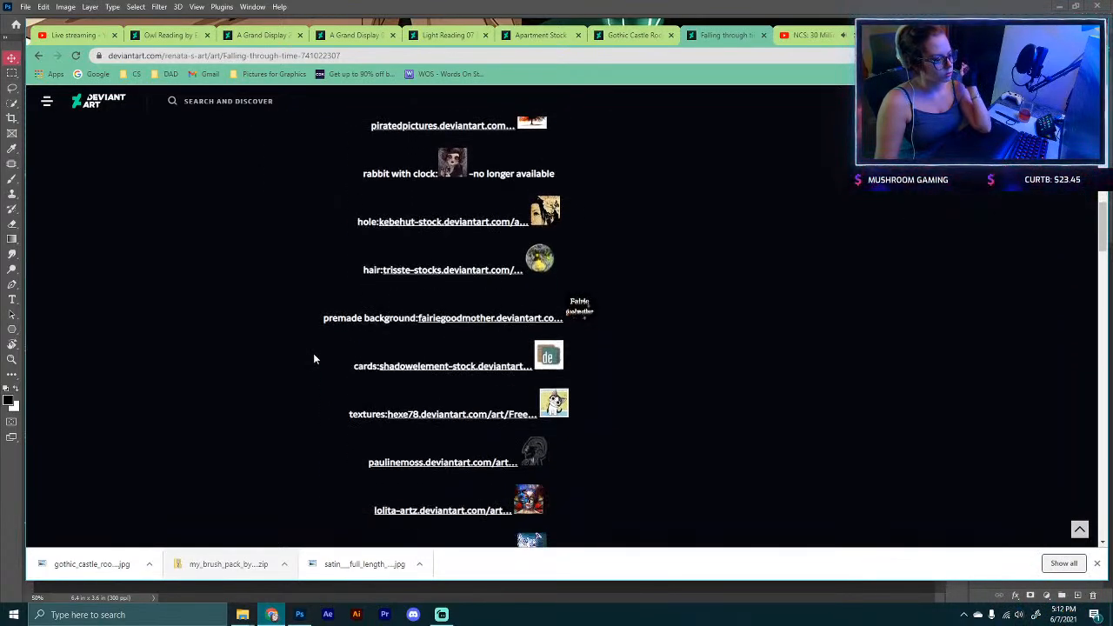
{"action": "right_click", "coordinate": [393, 365]}
{"action": "left_click", "coordinate": [426, 372]}
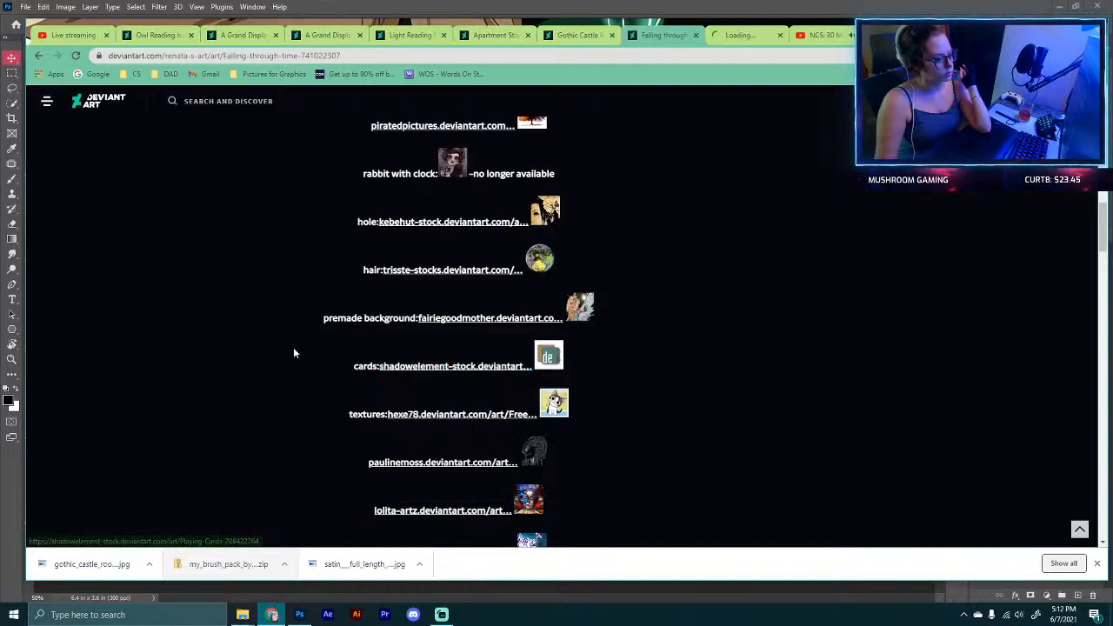
Step: Save the Playing Cards image from the shadowelement-stock page to the Downloads folder as a PNG
{"action": "scroll", "coordinate": [293, 351], "scroll_direction": "down", "scroll_amount": 1}
{"action": "scroll", "coordinate": [294, 351], "scroll_direction": "down", "scroll_amount": 1}
{"action": "left_click", "coordinate": [739, 36]}
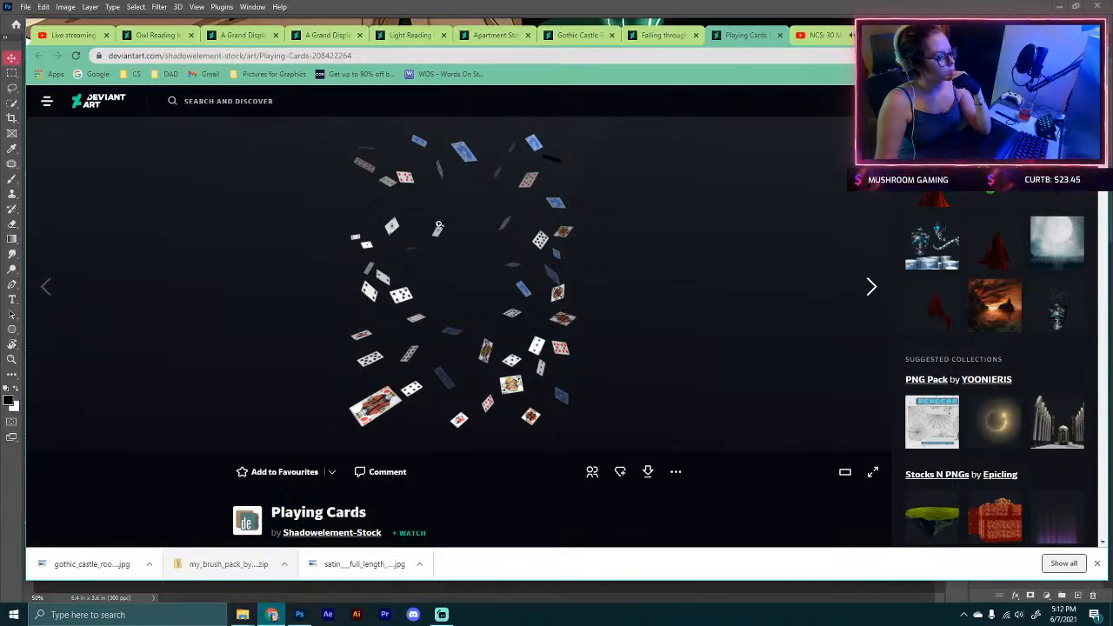
{"action": "right_click", "coordinate": [437, 223]}
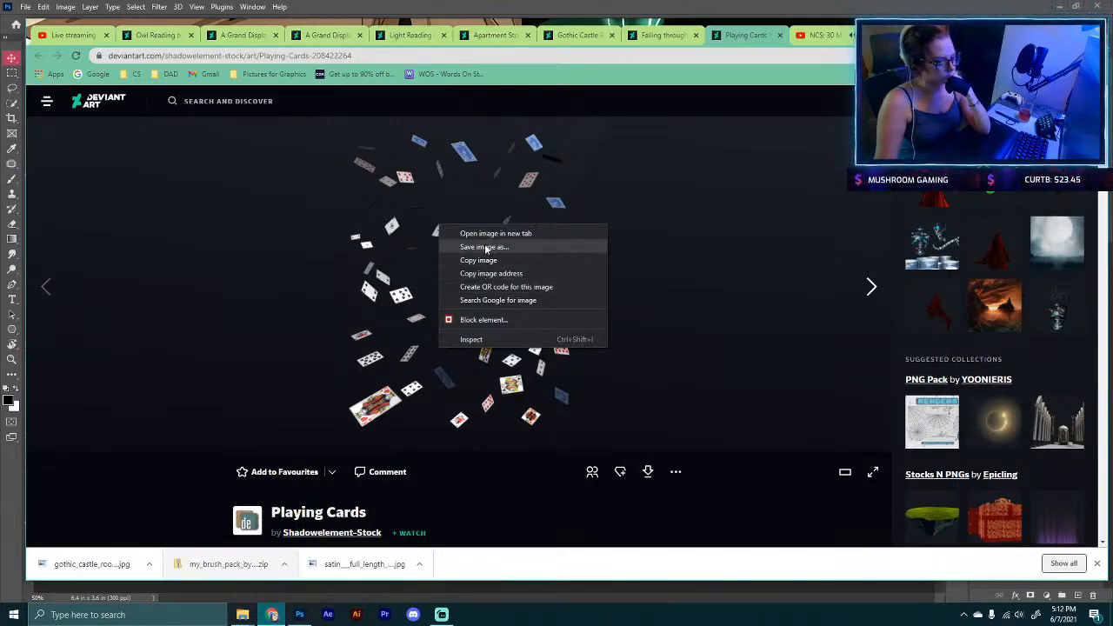
{"action": "left_click", "coordinate": [485, 248]}
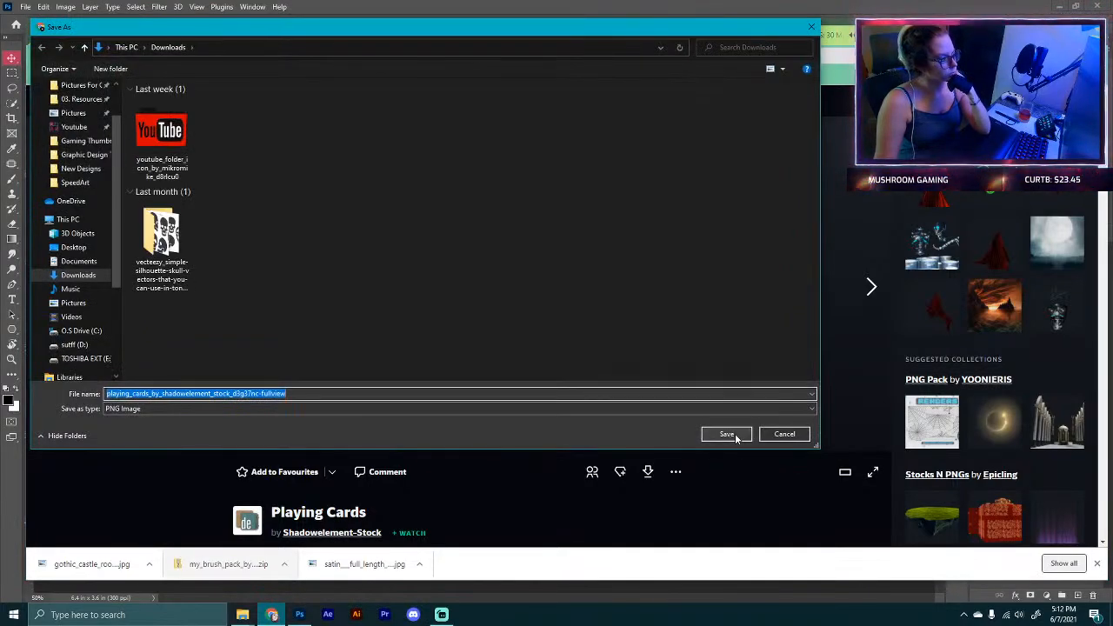
{"action": "left_click", "coordinate": [734, 436]}
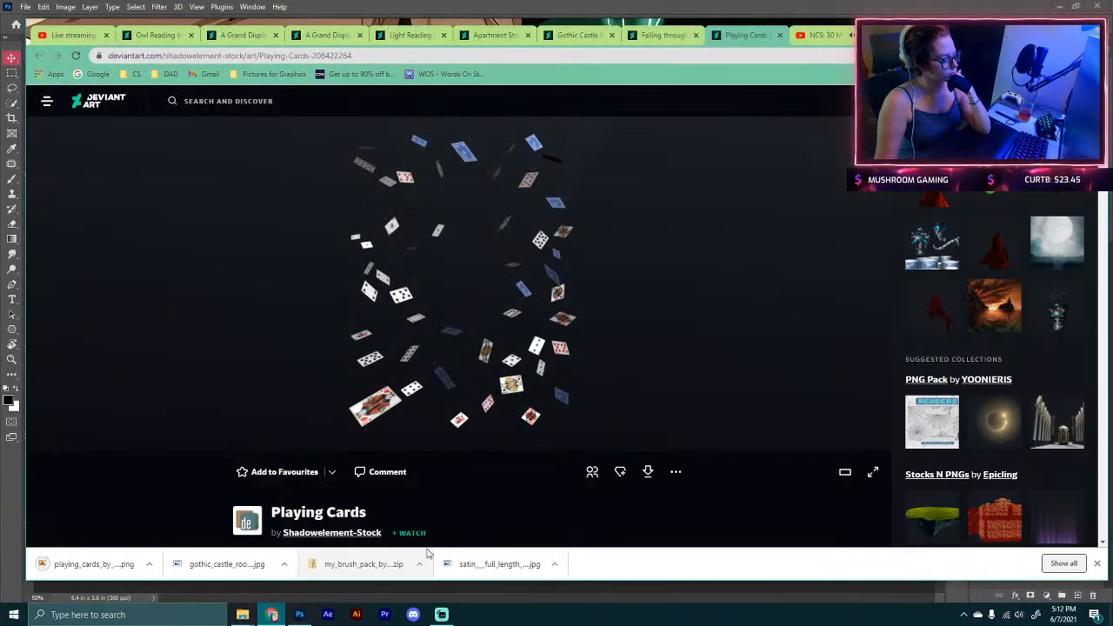
Step: Open the downloaded playing_cards_by_shadowelement_stock PNG in Photoshop
{"action": "left_click", "coordinate": [298, 615]}
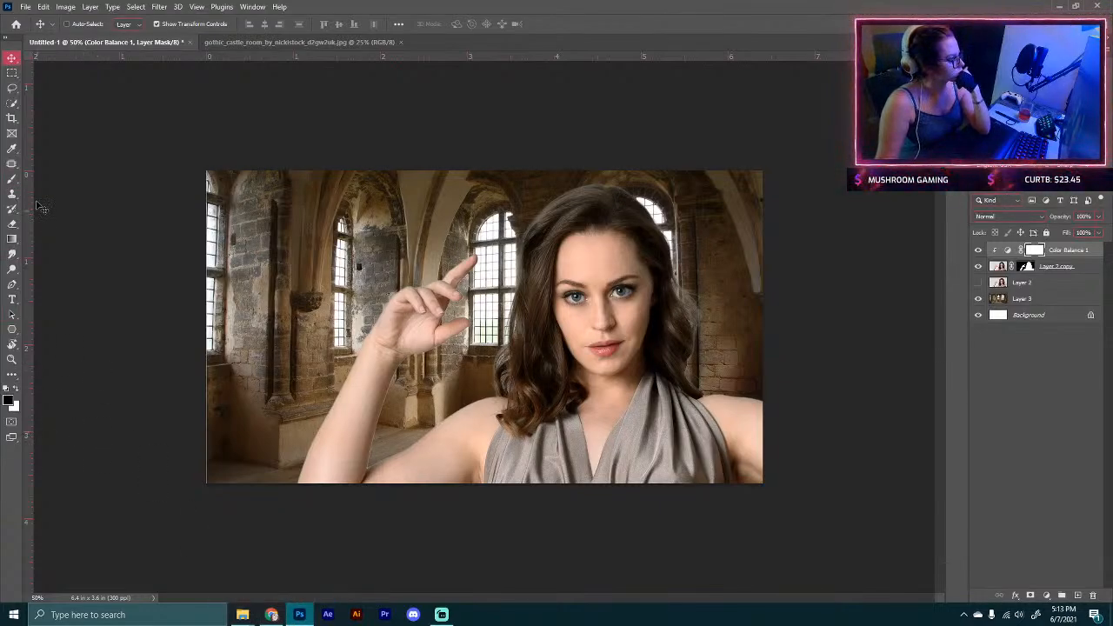
{"action": "left_click", "coordinate": [26, 7]}
{"action": "left_click", "coordinate": [39, 35]}
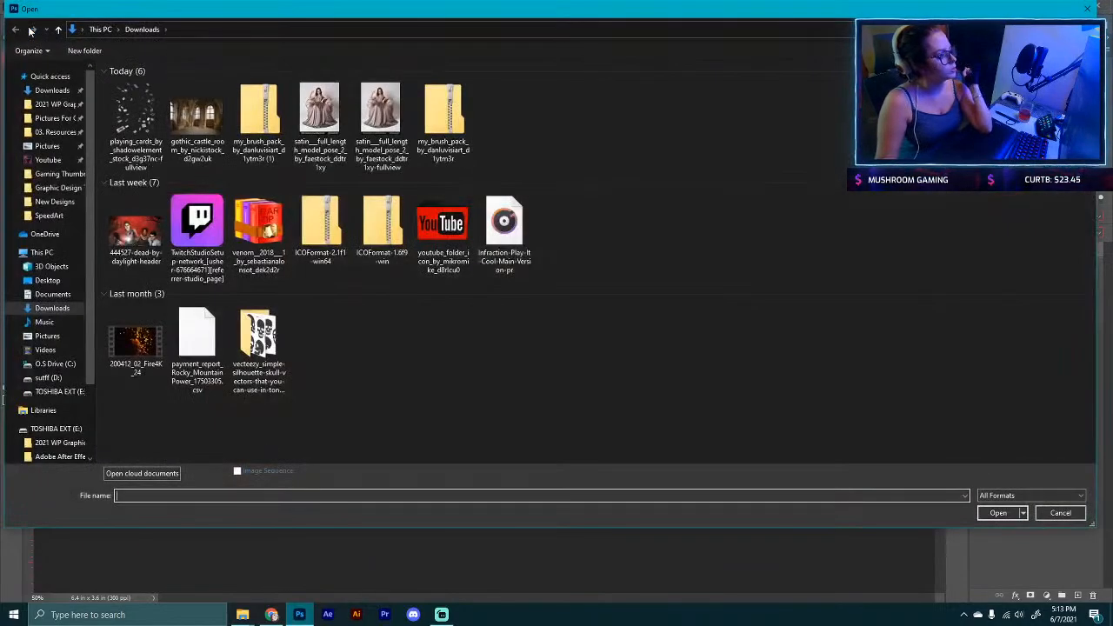
{"action": "double_click", "coordinate": [146, 124]}
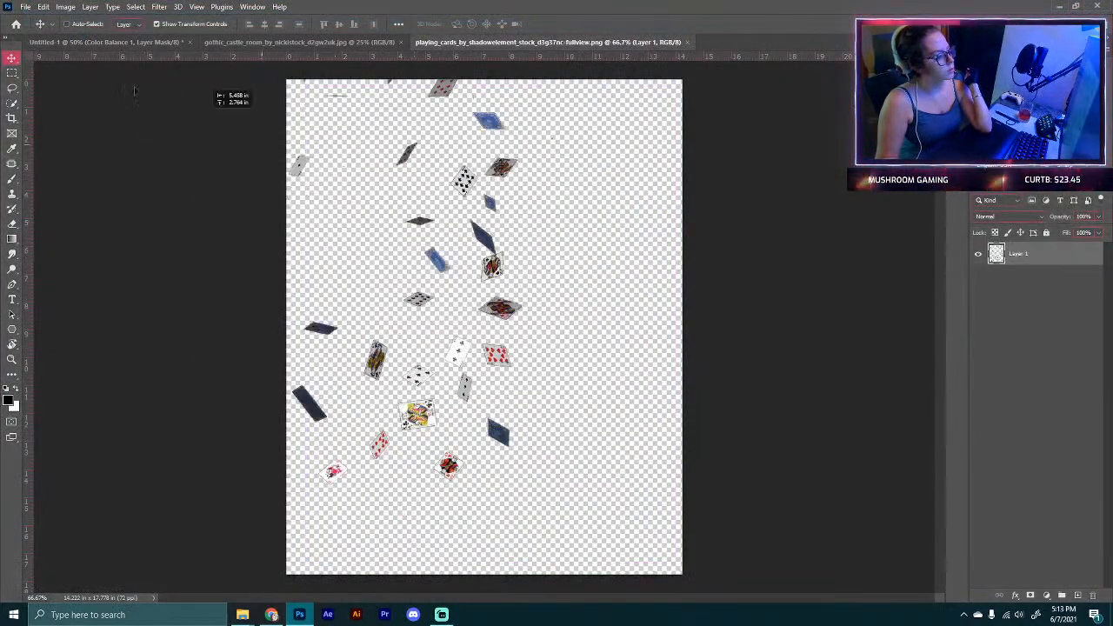
Step: Bring the playing cards into the castle composite, scaling them to about 156% and rotating them across the scene
{"action": "left_click", "coordinate": [48, 41]}
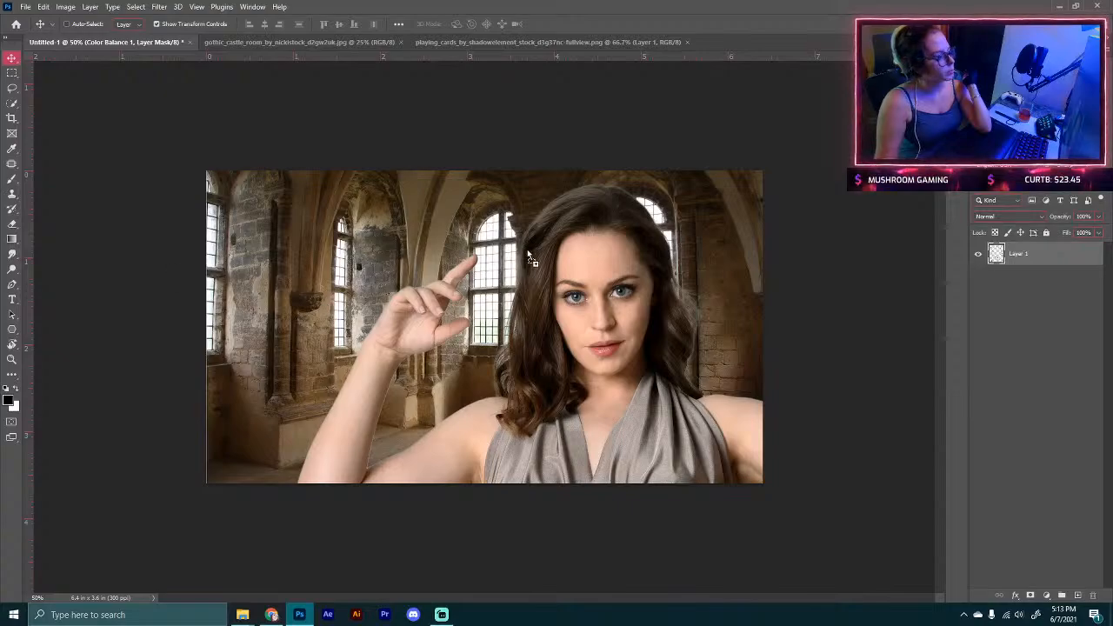
{"action": "left_click_drag", "start_coordinate": [527, 249], "coordinate": [527, 248]}
{"action": "left_click_drag", "start_coordinate": [613, 245], "coordinate": [695, 327]}
{"action": "left_click_drag", "start_coordinate": [759, 293], "coordinate": [556, 502]}
{"action": "mouse_move", "coordinate": [537, 420]}
{"action": "left_mouse_down"}
{"action": "mouse_move", "coordinate": [531, 430]}
{"action": "mouse_move", "coordinate": [535, 420]}
{"action": "left_mouse_up"}
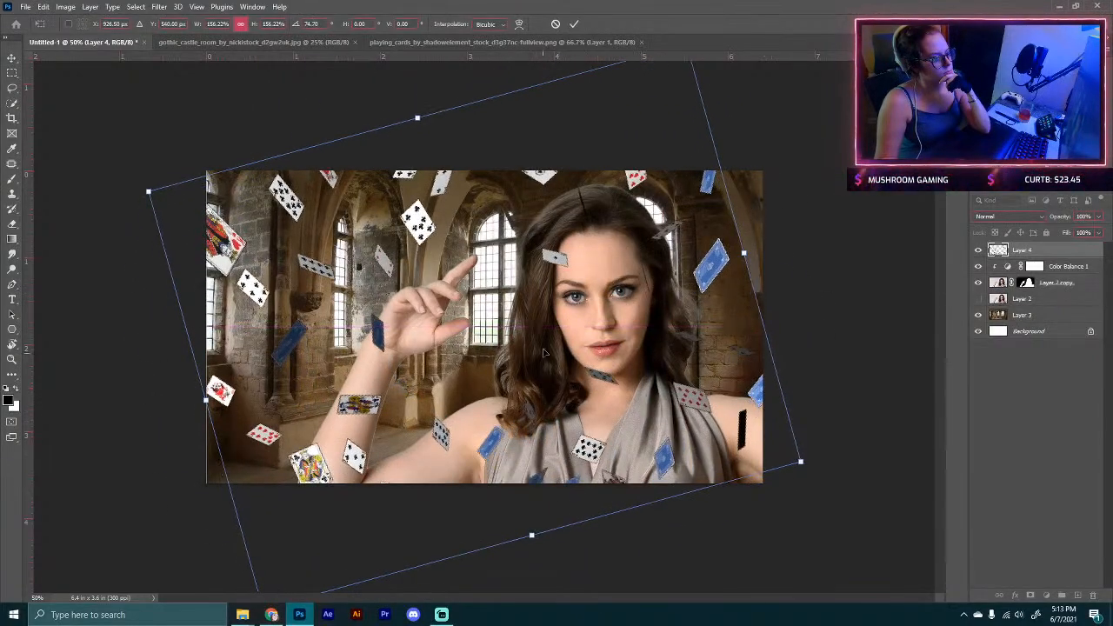
{"action": "left_click", "coordinate": [575, 24]}
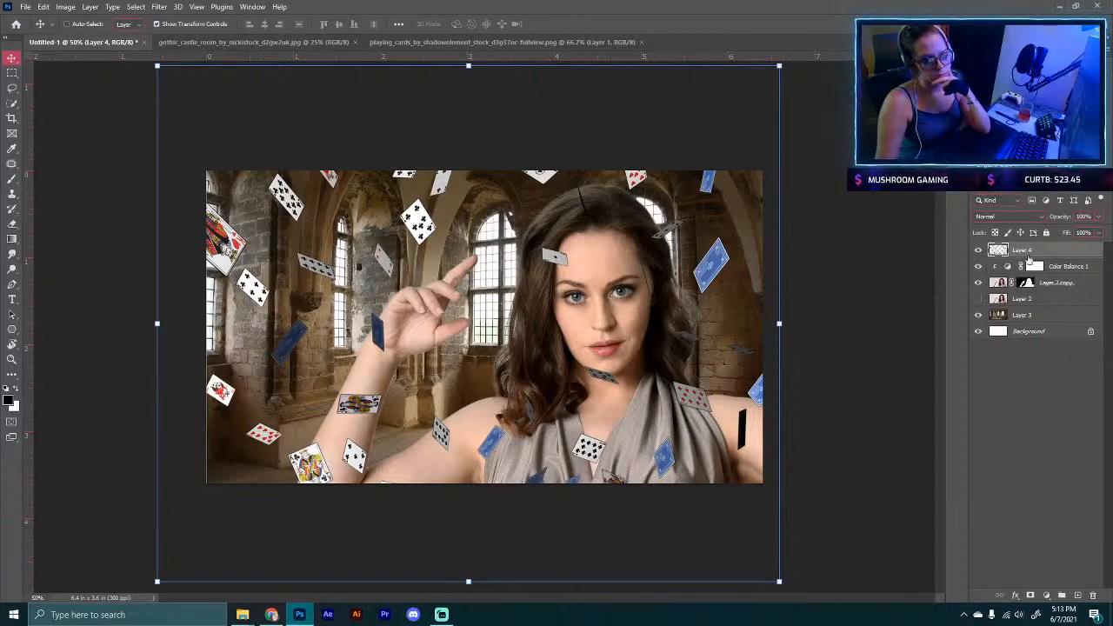
Step: Move the cards layer beneath the model, then refine its selection with Decontaminate Colors at 50% into a new masked layer
{"action": "left_click_drag", "start_coordinate": [1022, 250], "coordinate": [1026, 308]}
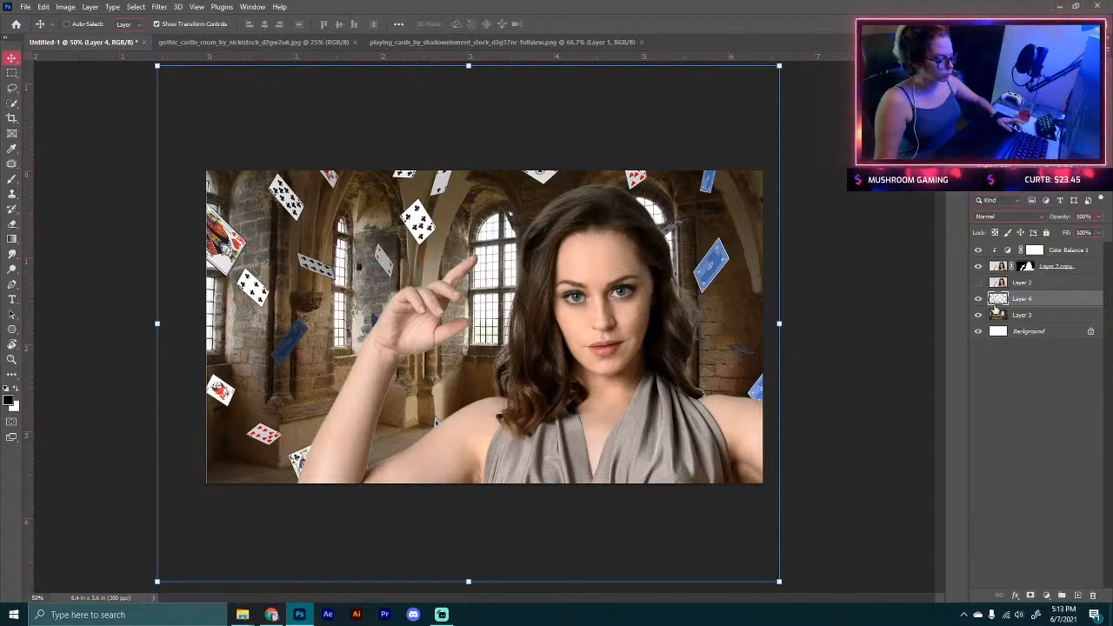
{"action": "left_click", "coordinate": [997, 299], "text": "ctrl"}
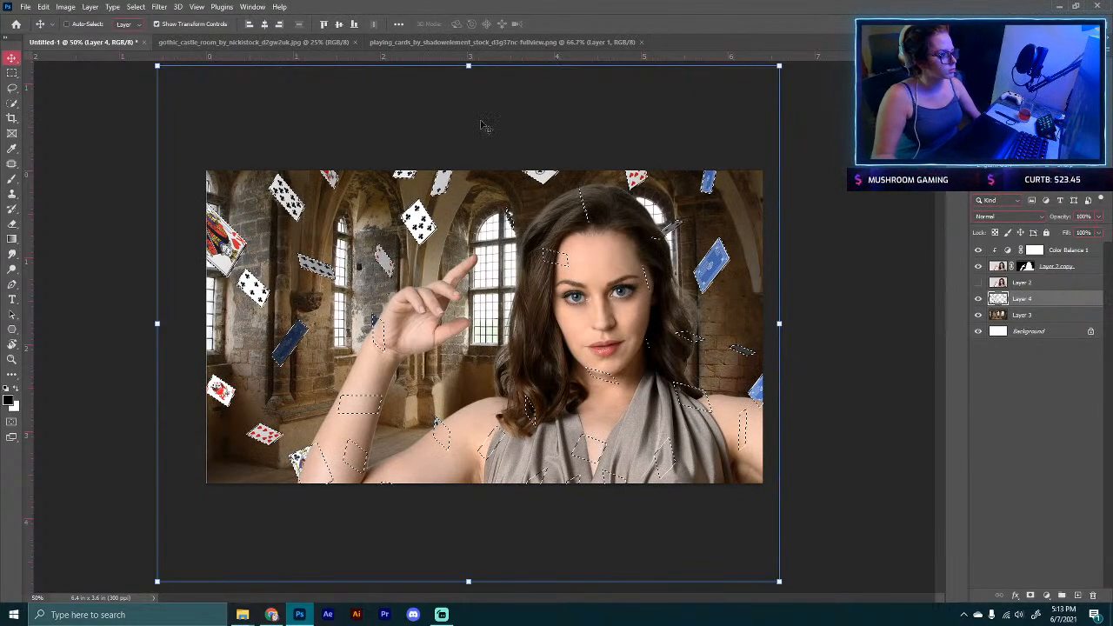
{"action": "key", "text": "w"}
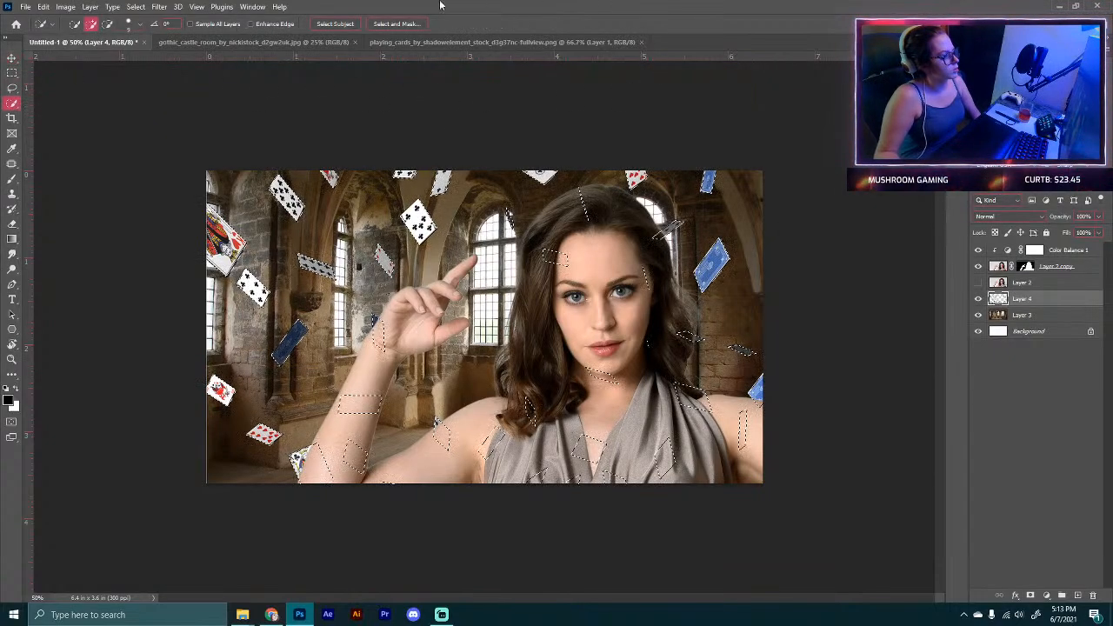
{"action": "left_click", "coordinate": [391, 24]}
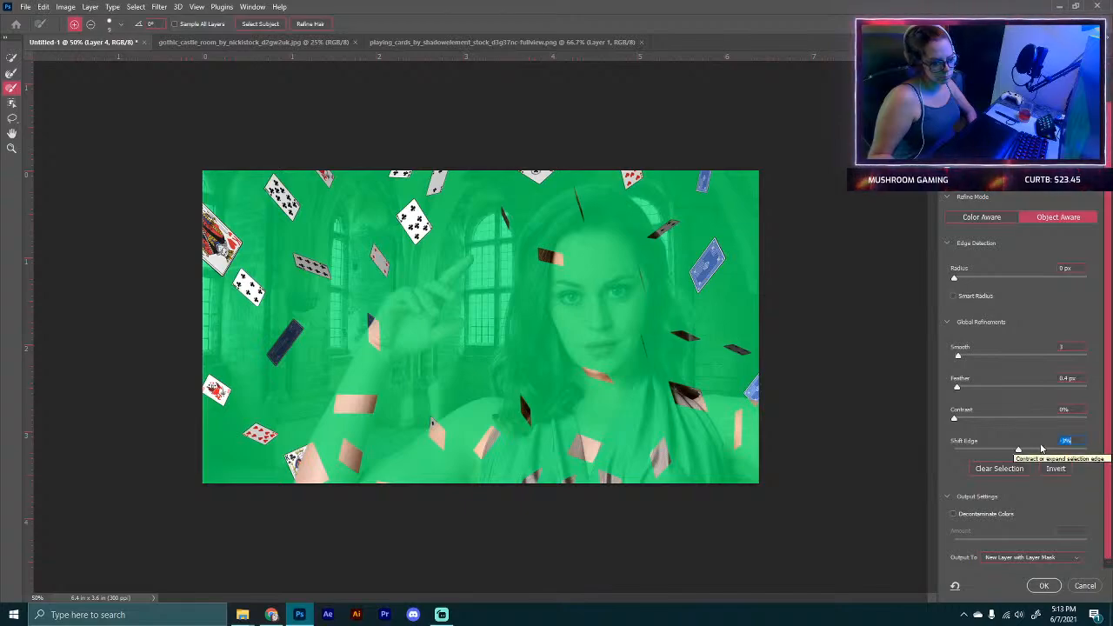
{"action": "left_click", "coordinate": [953, 515]}
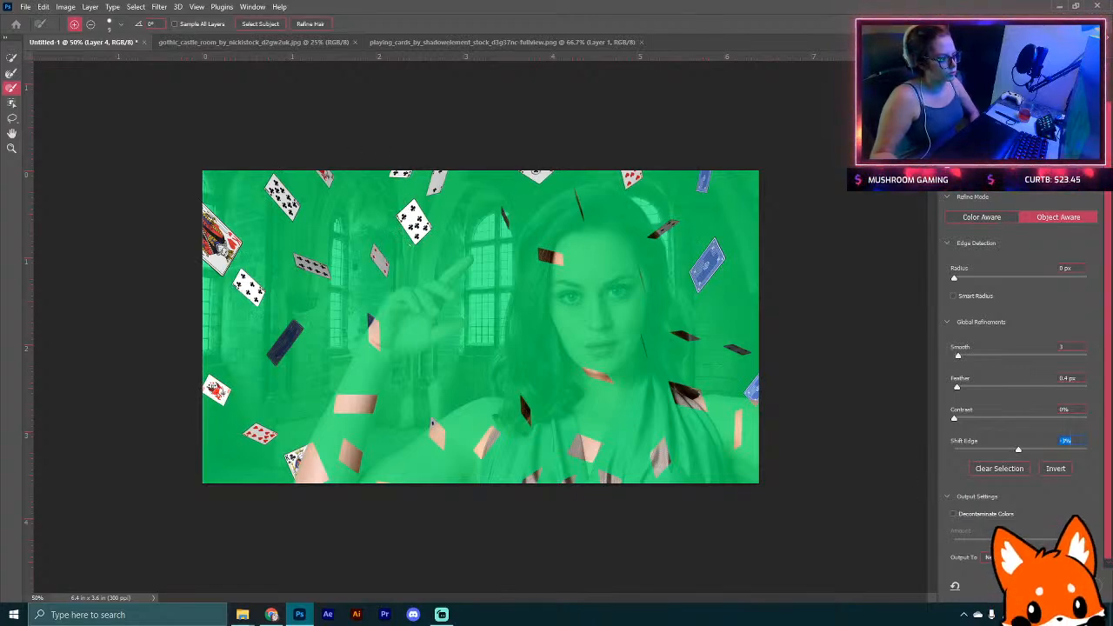
{"action": "left_click", "coordinate": [952, 515]}
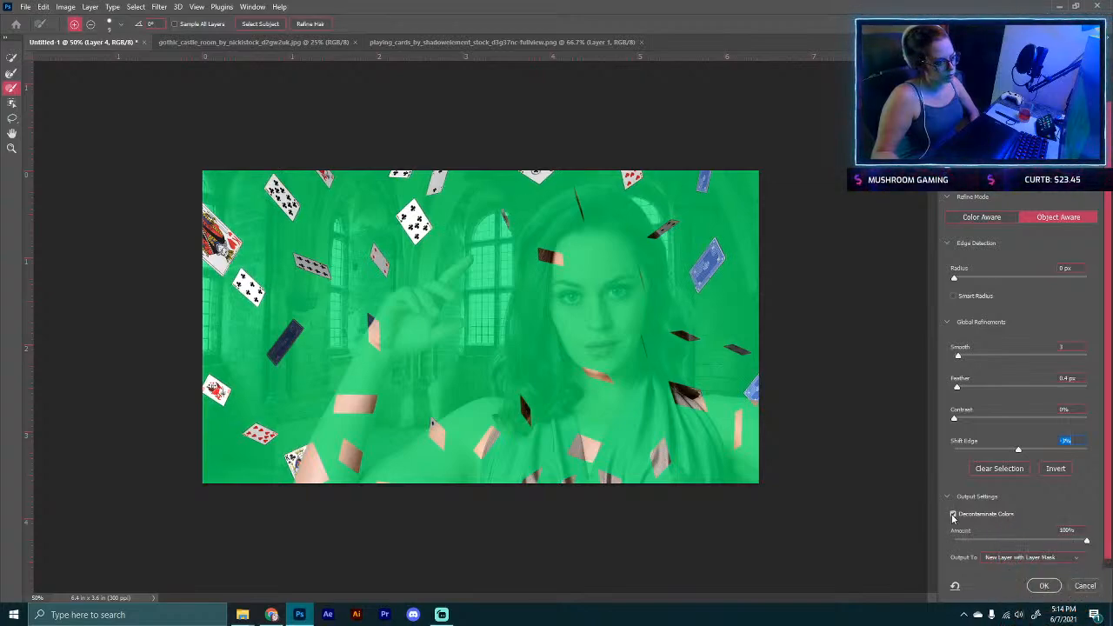
{"action": "left_click_drag", "start_coordinate": [1086, 546], "coordinate": [1035, 544]}
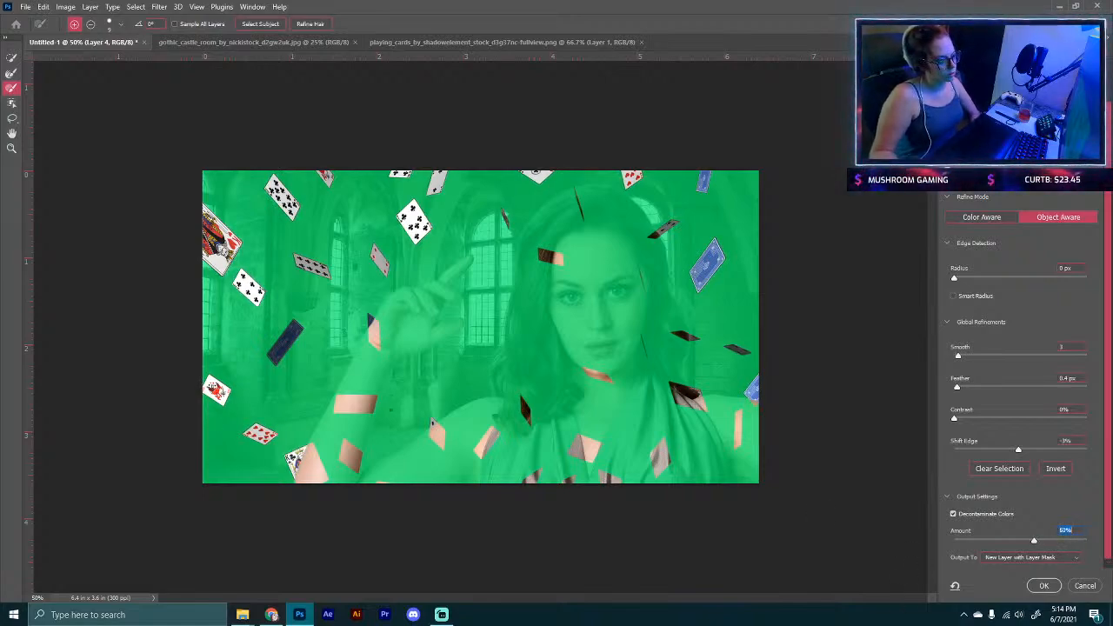
{"action": "left_click", "coordinate": [1047, 588]}
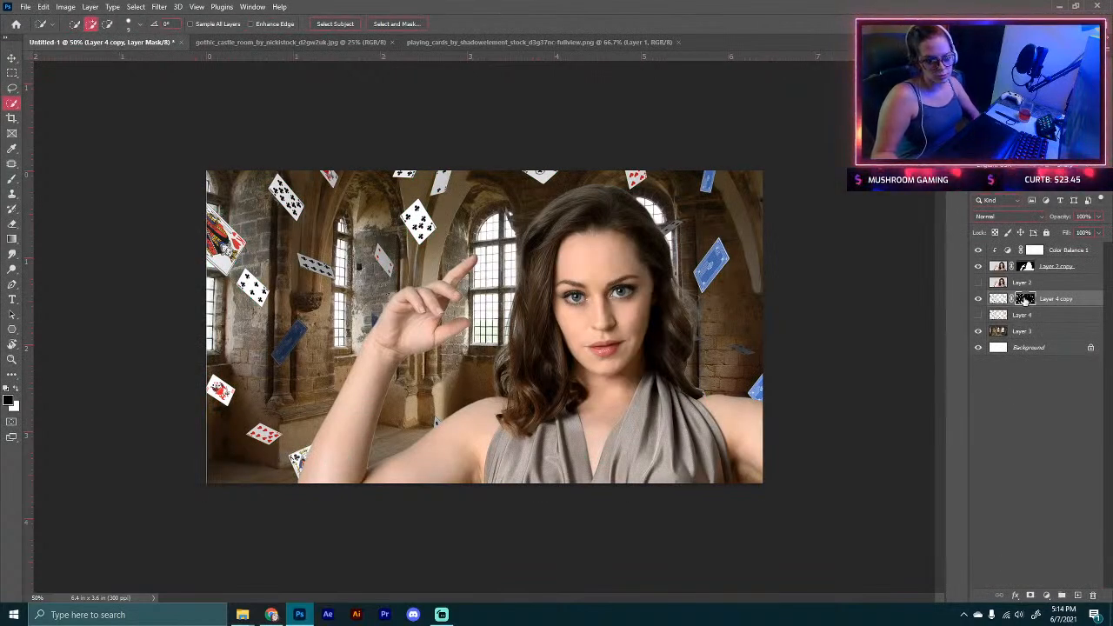
Step: Apply the layer mask on the refined cards layer and duplicate that layer
{"action": "right_click", "coordinate": [1026, 299]}
{"action": "left_click", "coordinate": [1031, 331]}
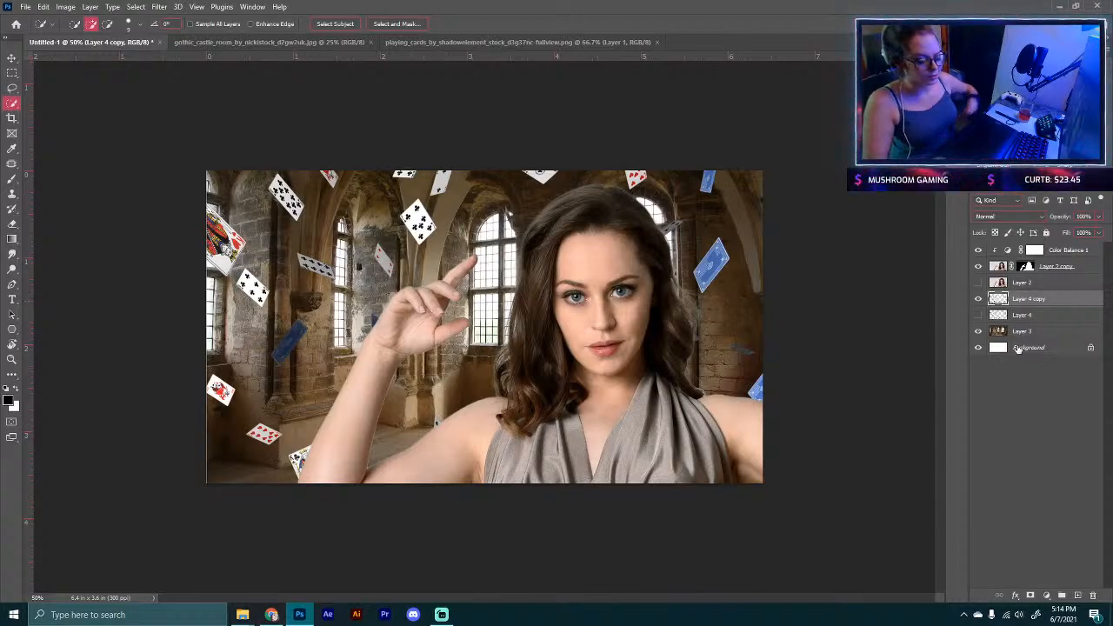
{"action": "key", "text": "ctrl+j"}
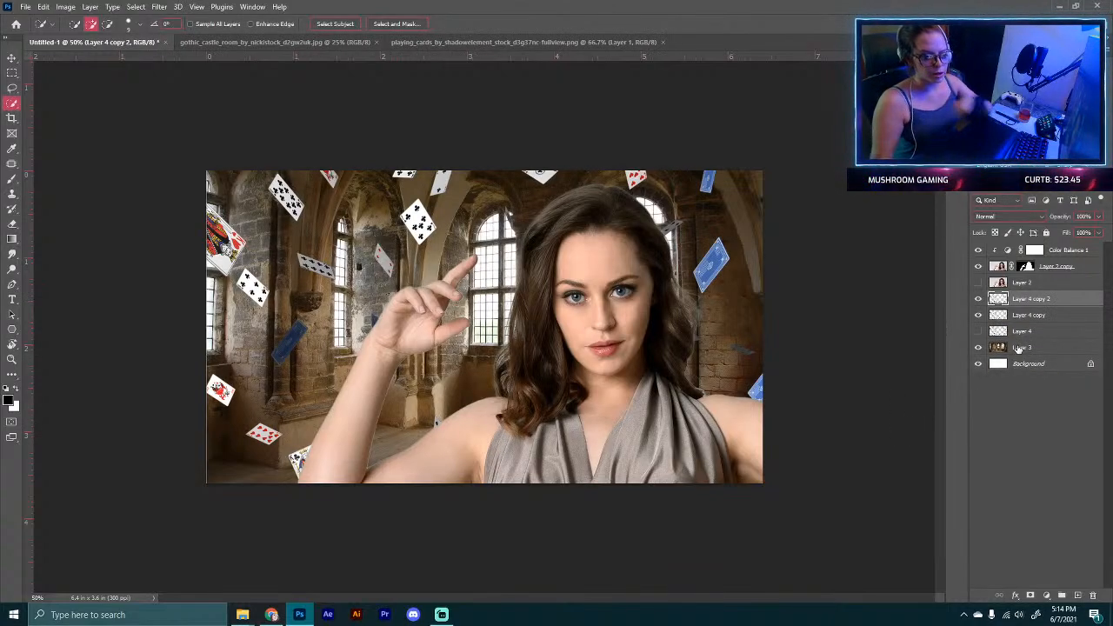
Step: Apply a Gaussian Blur with a 0.6 pixel radius to the duplicated cards layer
{"action": "left_click", "coordinate": [158, 7]}
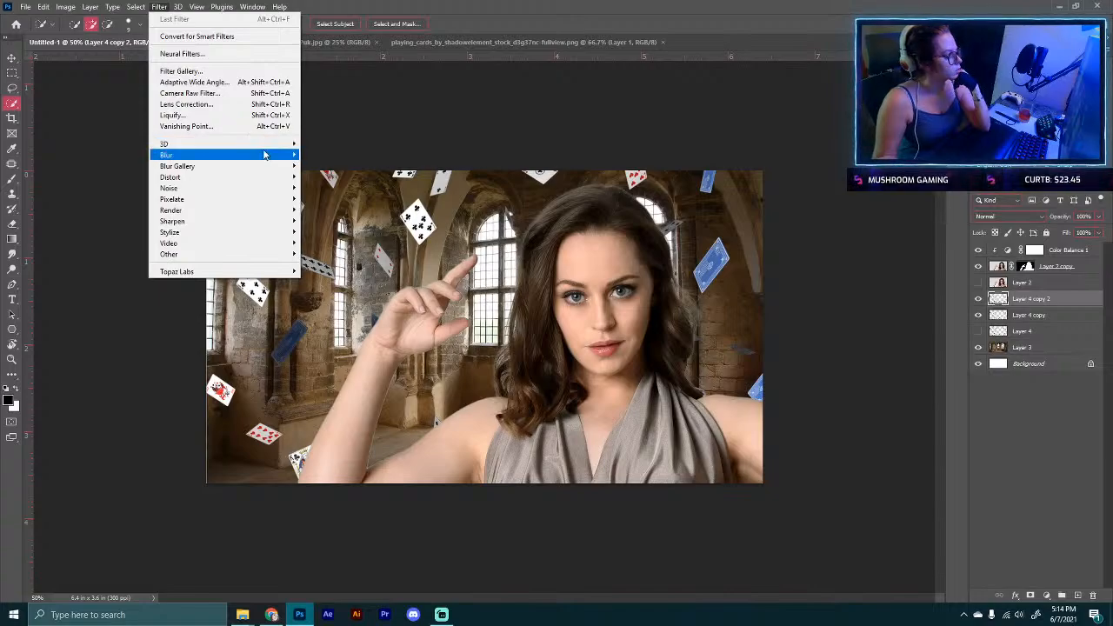
{"action": "mouse_move", "coordinate": [287, 155]}
{"action": "left_click", "coordinate": [335, 198]}
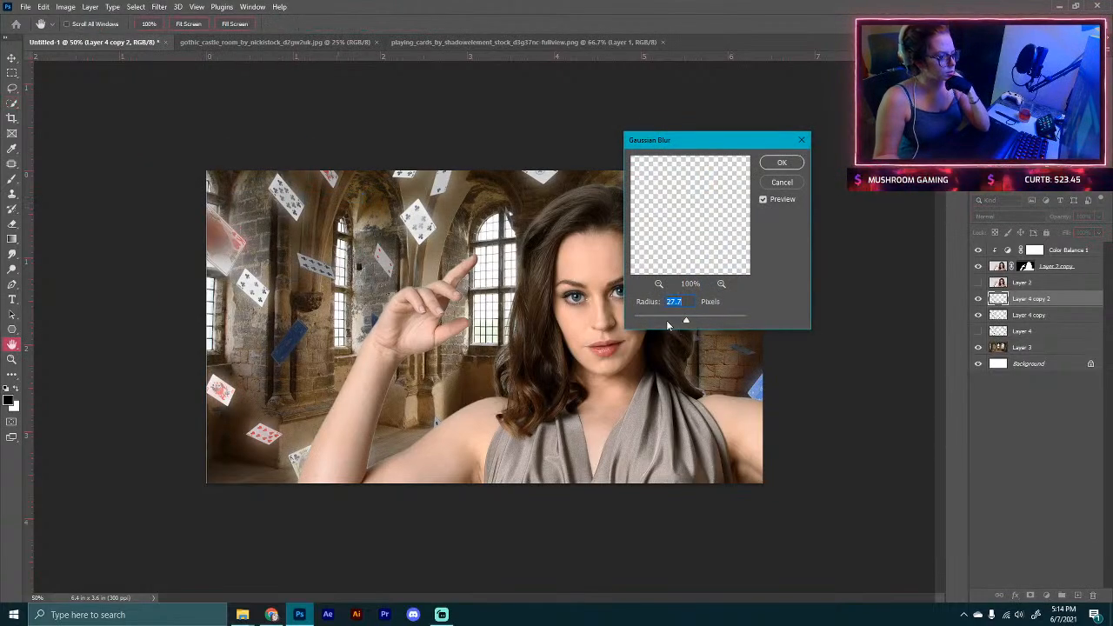
{"action": "left_click_drag", "start_coordinate": [671, 323], "coordinate": [644, 321]}
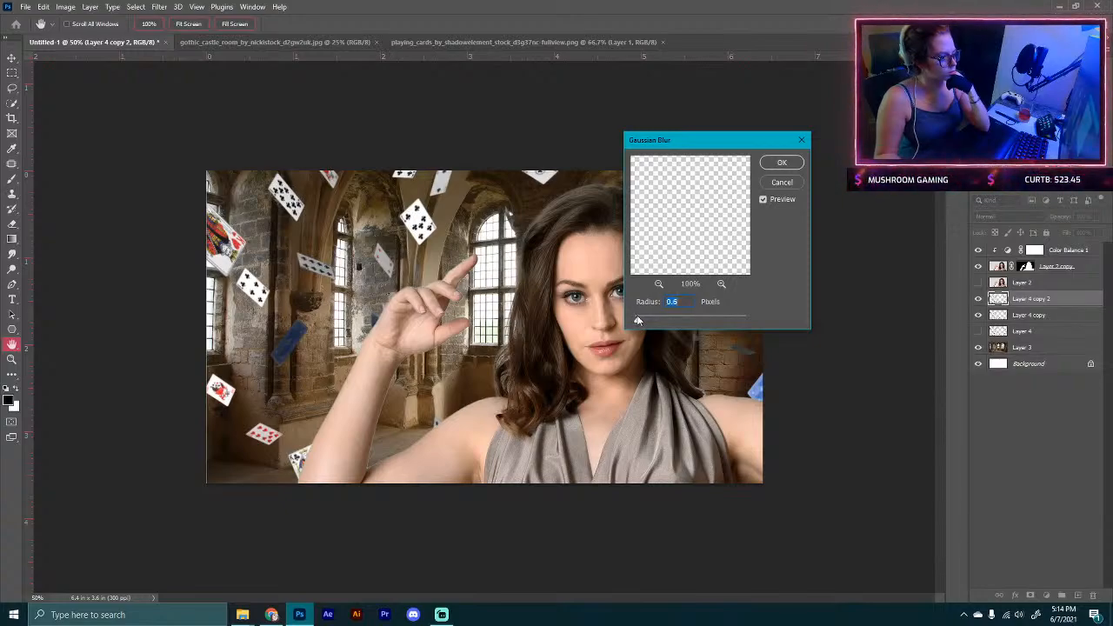
{"action": "key", "text": "Return"}
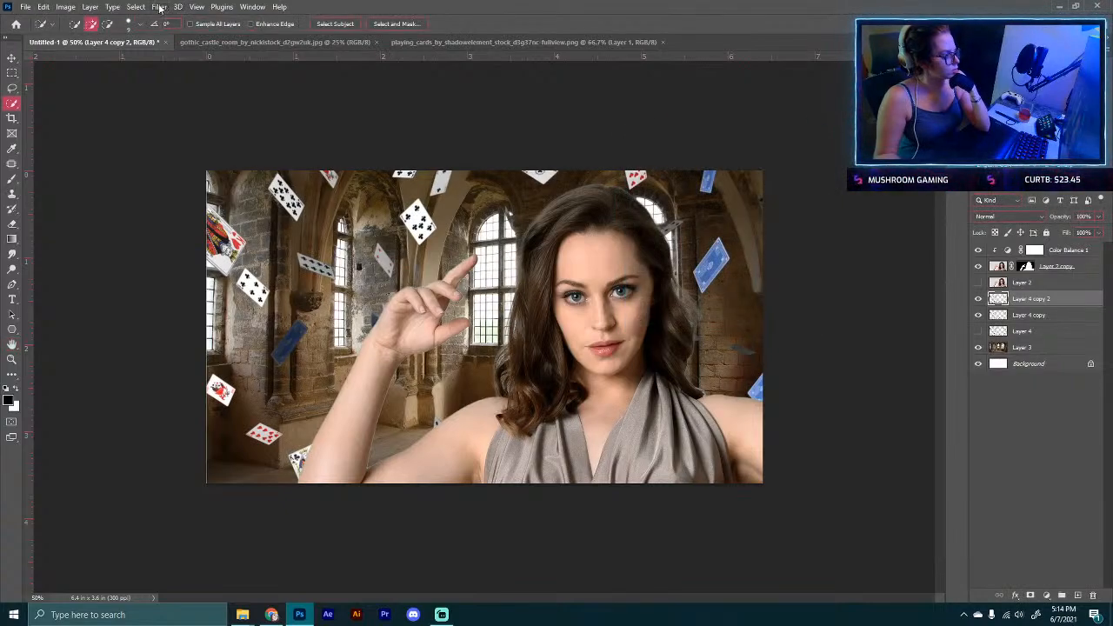
Step: Open the Motion Blur filter for the duplicated cards layer
{"action": "left_click", "coordinate": [160, 7]}
{"action": "mouse_move", "coordinate": [278, 155]}
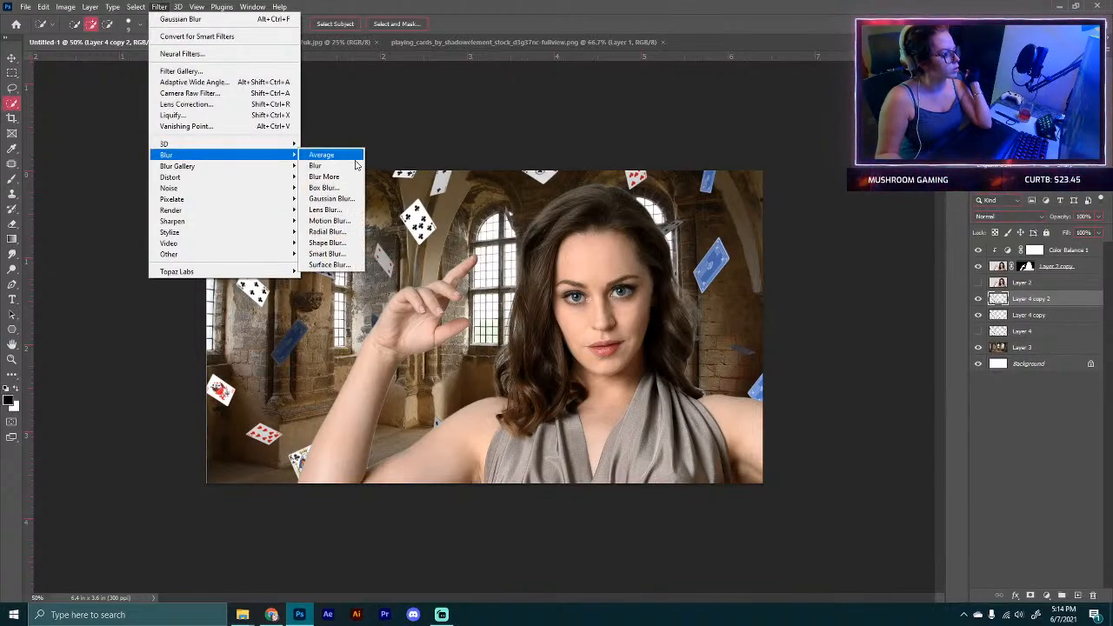
{"action": "left_click", "coordinate": [329, 220]}
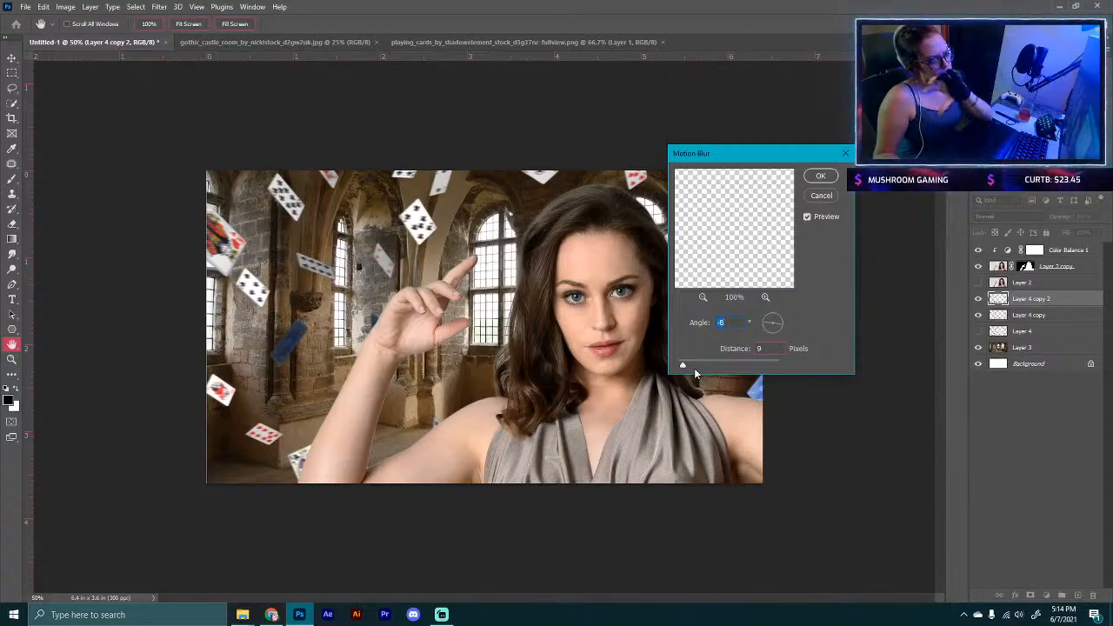
{"action": "left_click", "coordinate": [271, 614]}
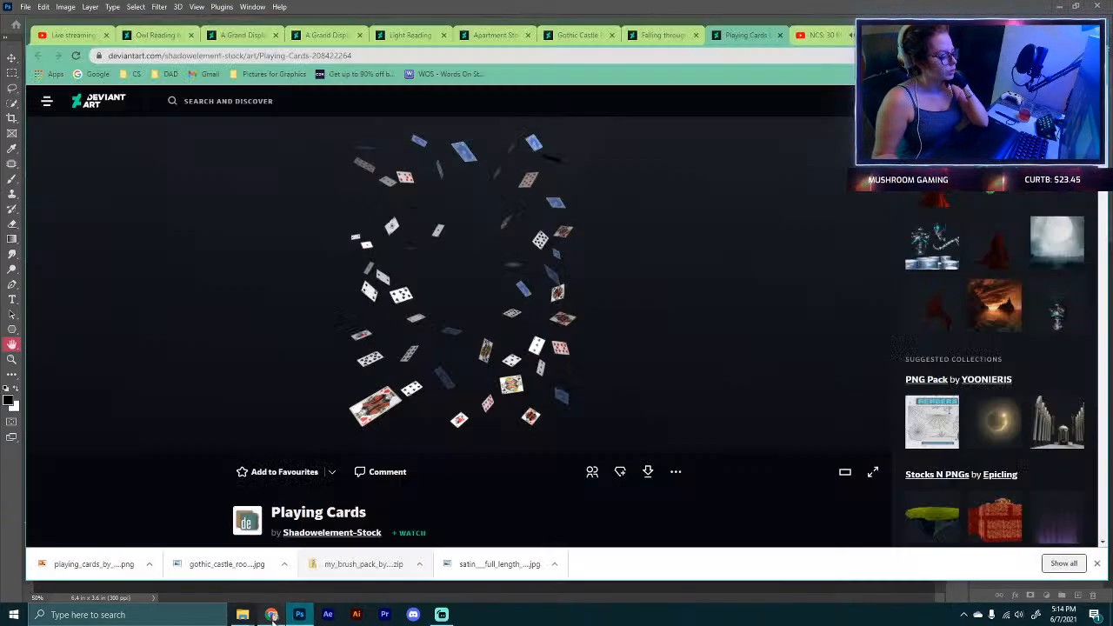
{"action": "left_click", "coordinate": [821, 35]}
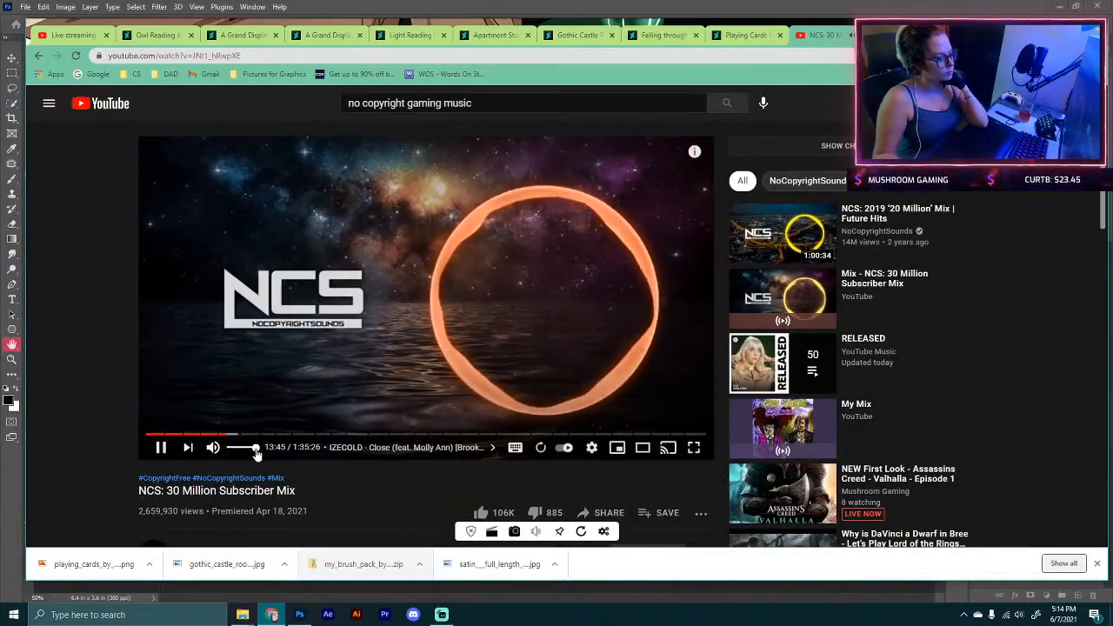
{"action": "left_click_drag", "start_coordinate": [256, 449], "coordinate": [247, 449]}
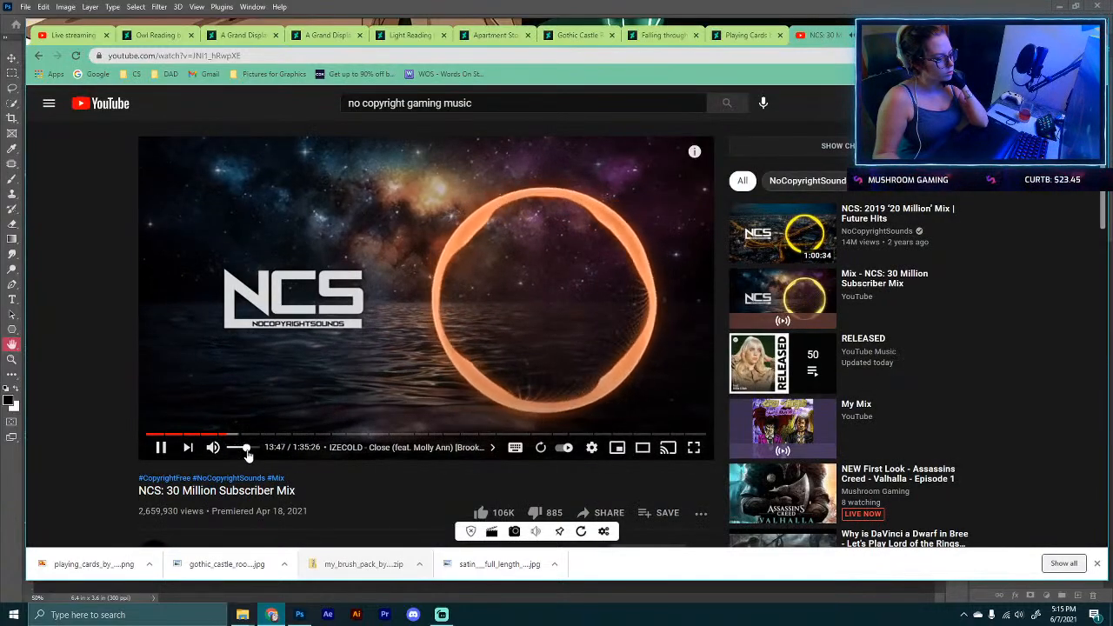
{"action": "left_click", "coordinate": [1097, 563]}
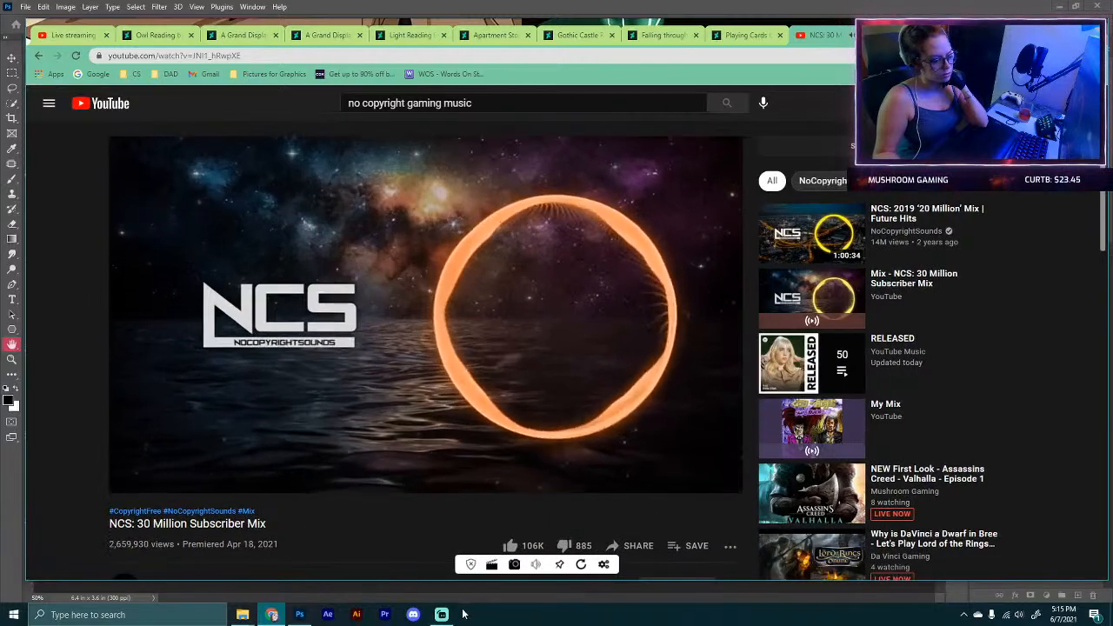
{"action": "left_click", "coordinate": [441, 613]}
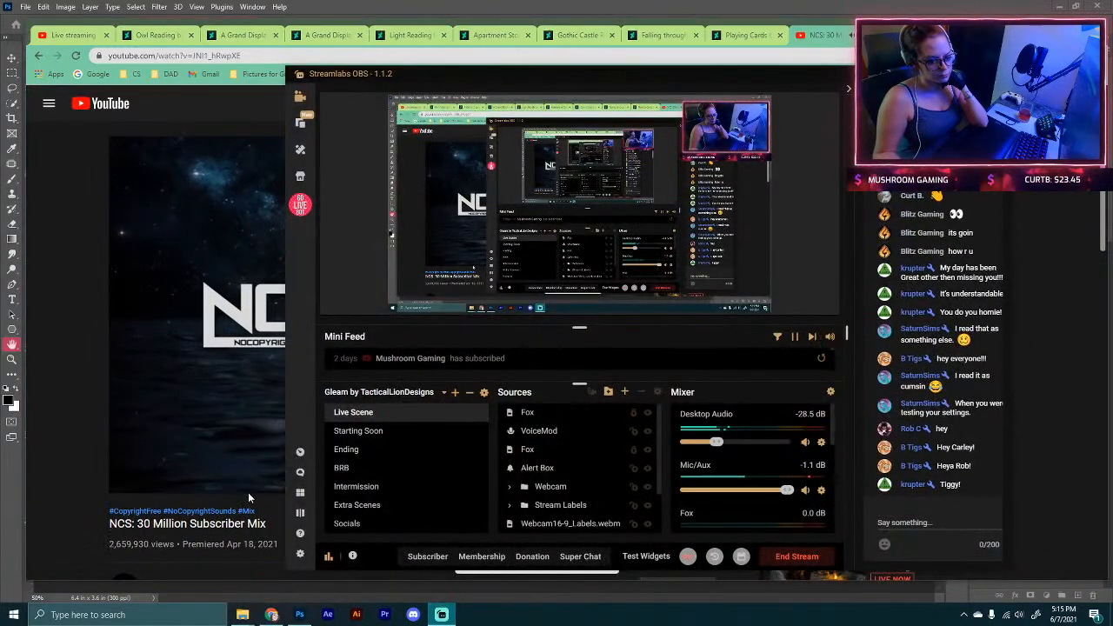
{"action": "left_click", "coordinate": [129, 321]}
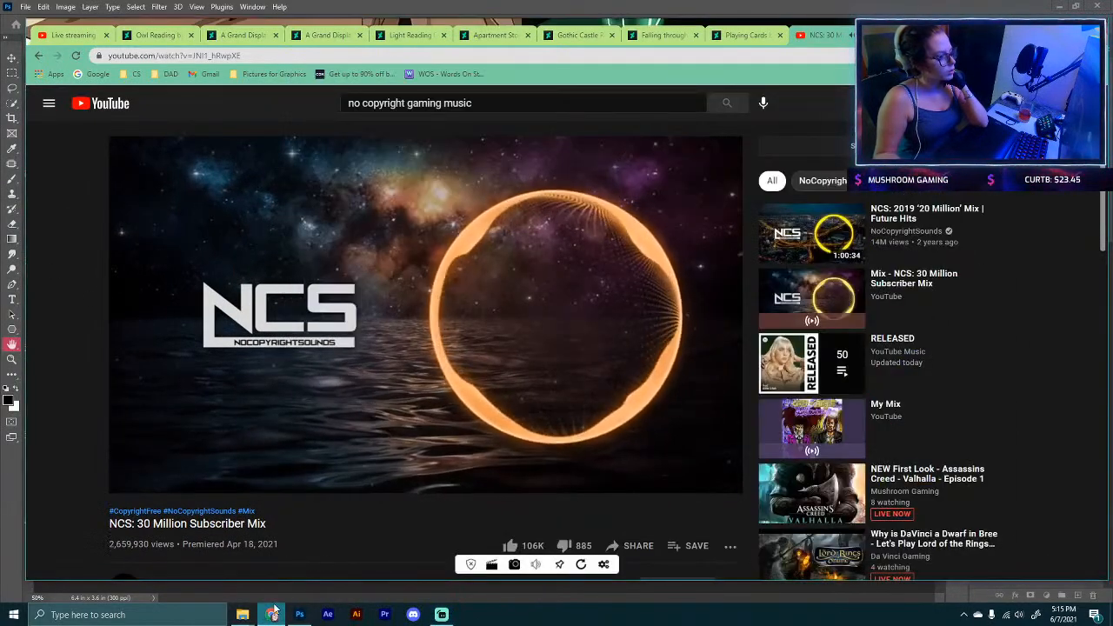
{"action": "left_click", "coordinate": [12, 10]}
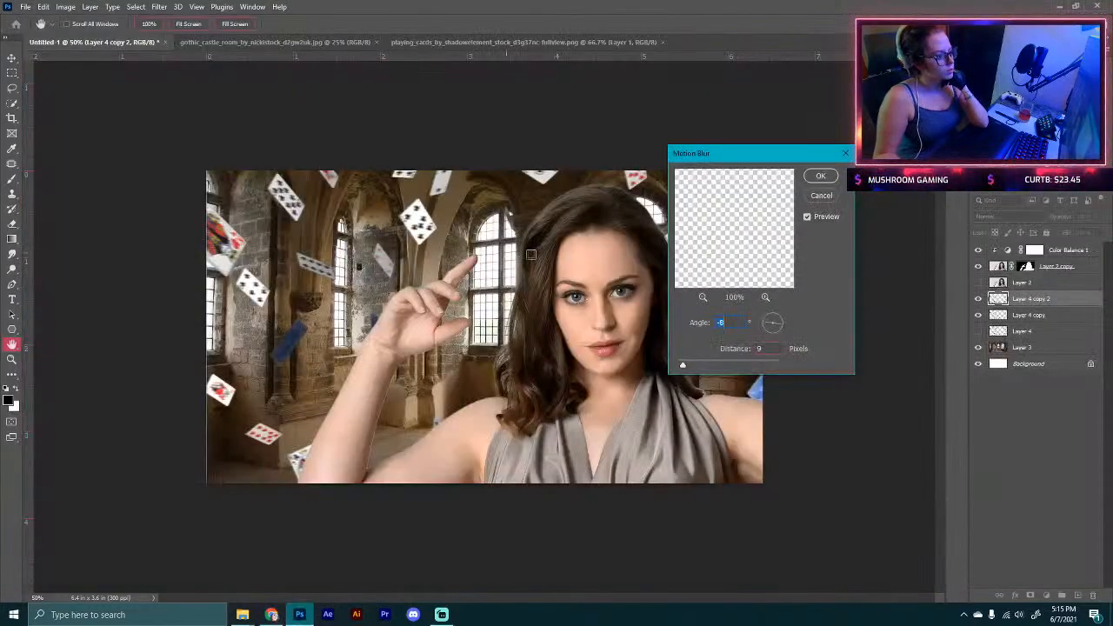
Step: Apply the Motion Blur with a 9 pixel distance to the duplicated cards layer
{"action": "key", "text": "Return"}
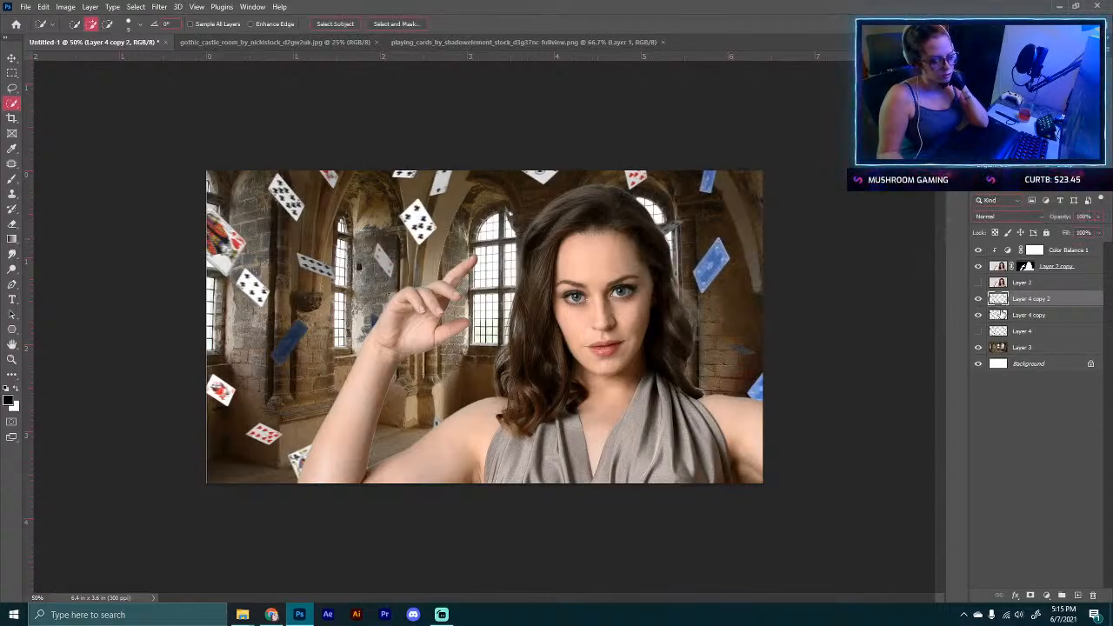
Step: Add a white Outer Glow layer style to the main cards layer and raise its opacity
{"action": "left_click", "coordinate": [1007, 314]}
{"action": "left_click", "coordinate": [1015, 594]}
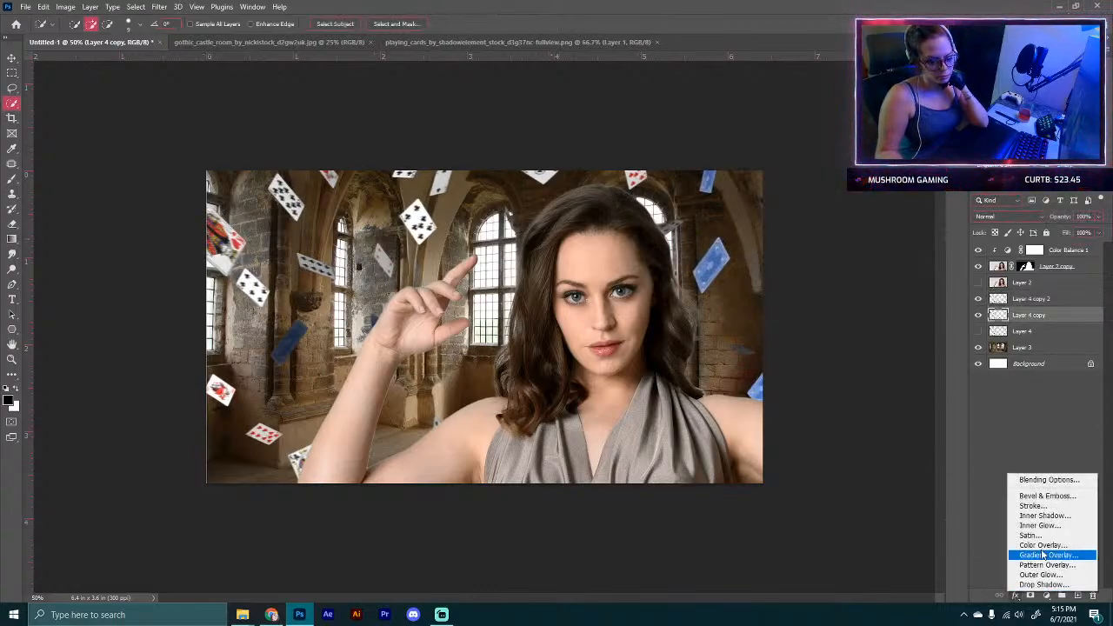
{"action": "left_click", "coordinate": [1032, 570]}
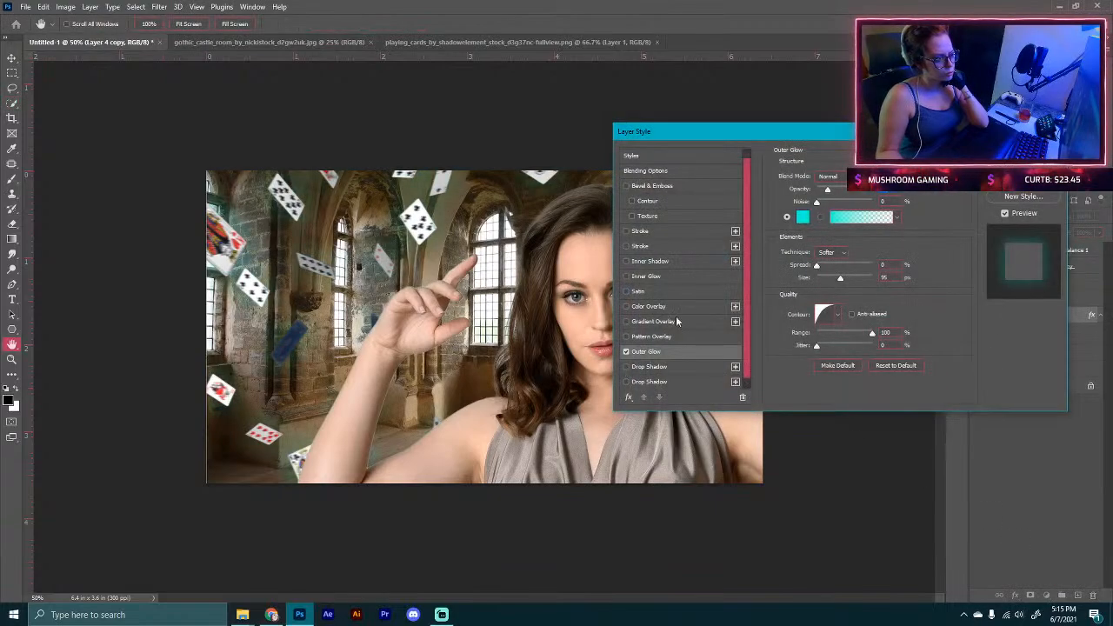
{"action": "left_click", "coordinate": [803, 216]}
{"action": "type", "text": "ffffff"}
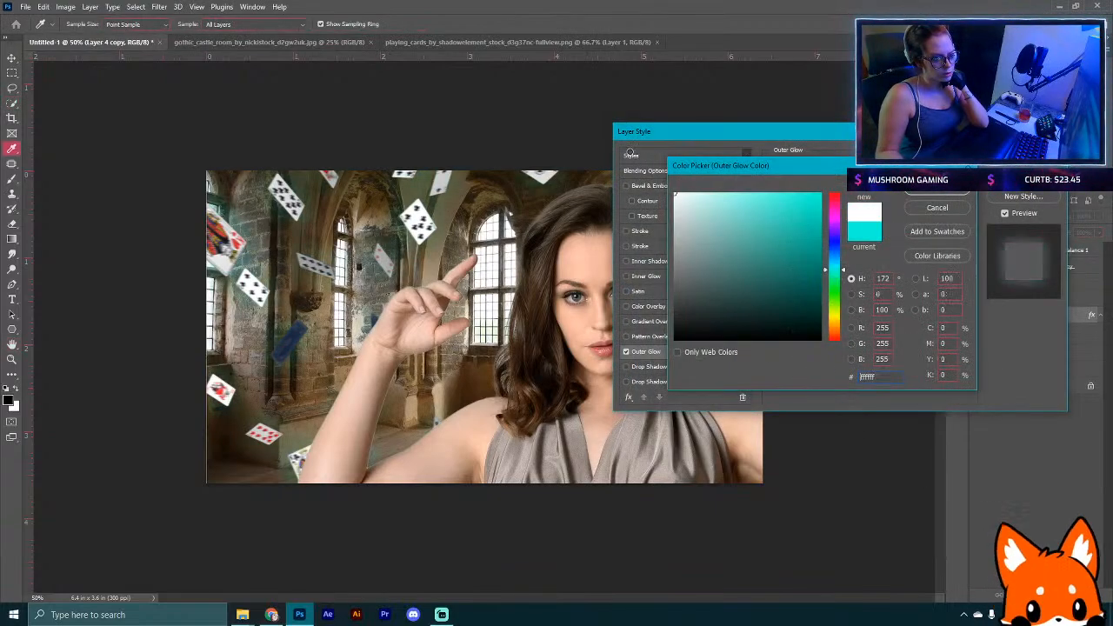
{"action": "left_click", "coordinate": [914, 193]}
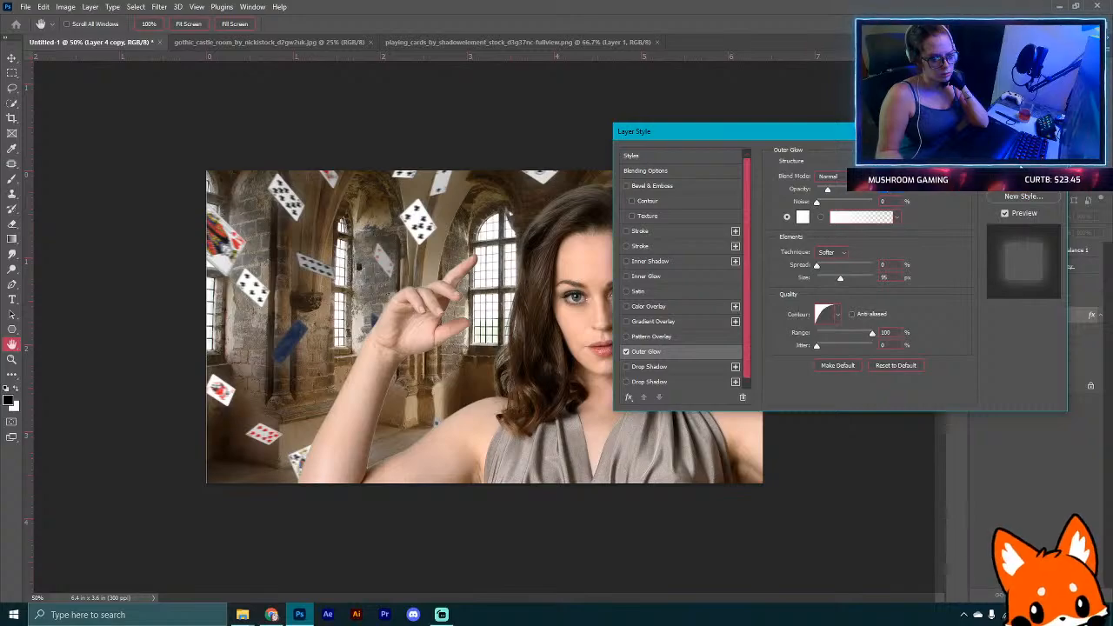
{"action": "left_click_drag", "start_coordinate": [829, 193], "coordinate": [845, 195]}
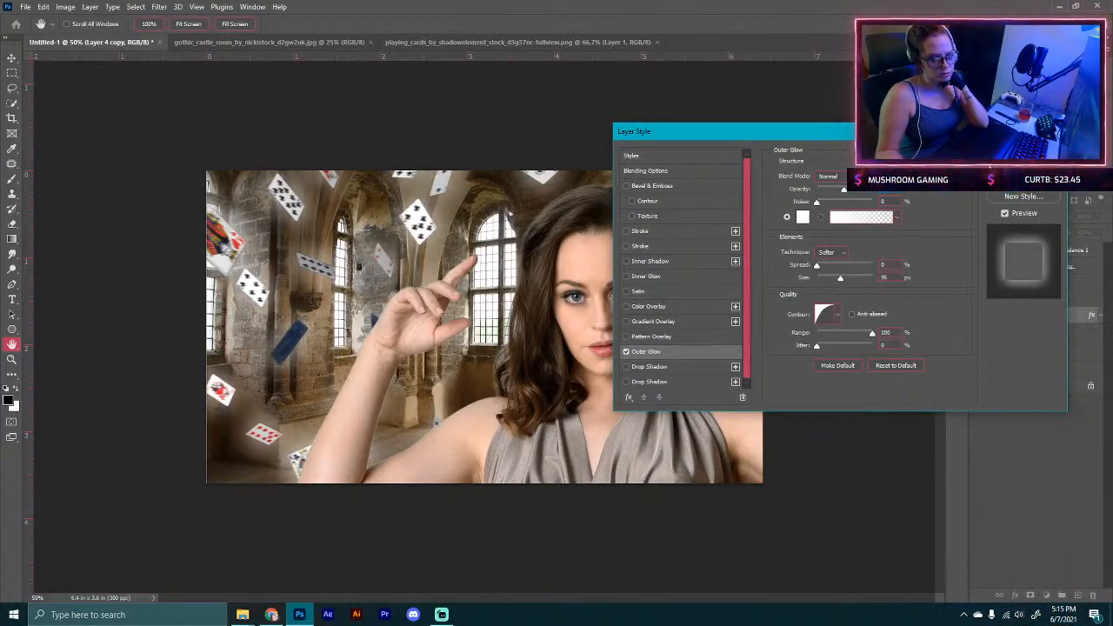
{"action": "left_click", "coordinate": [1023, 155]}
Step: Nudge the castle background layer slightly upward
{"action": "left_click", "coordinate": [1039, 368]}
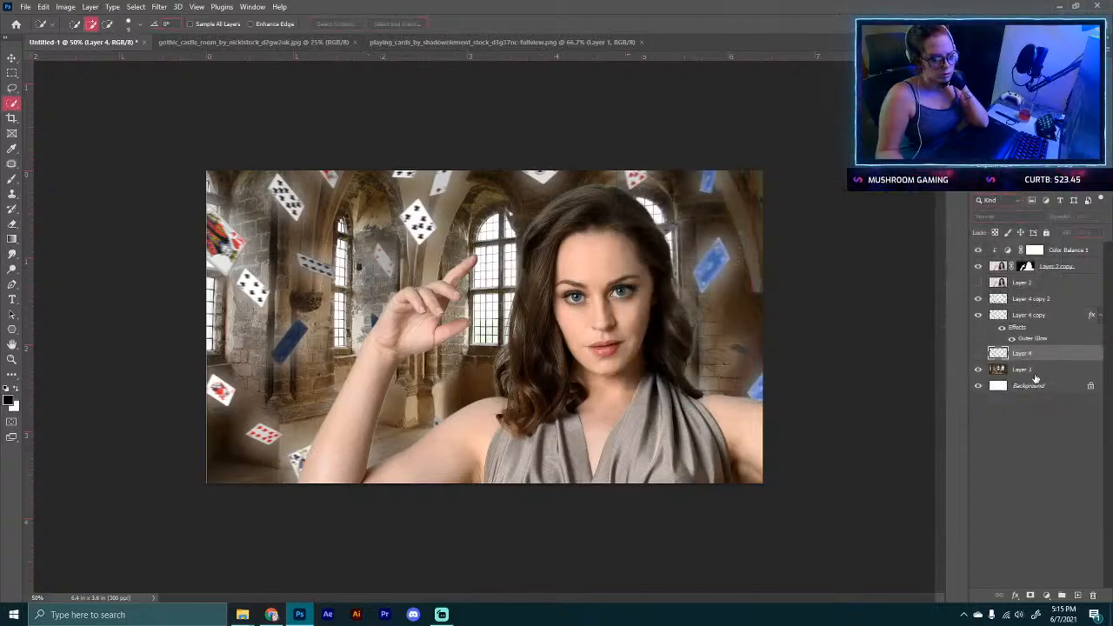
{"action": "left_click", "coordinate": [12, 58]}
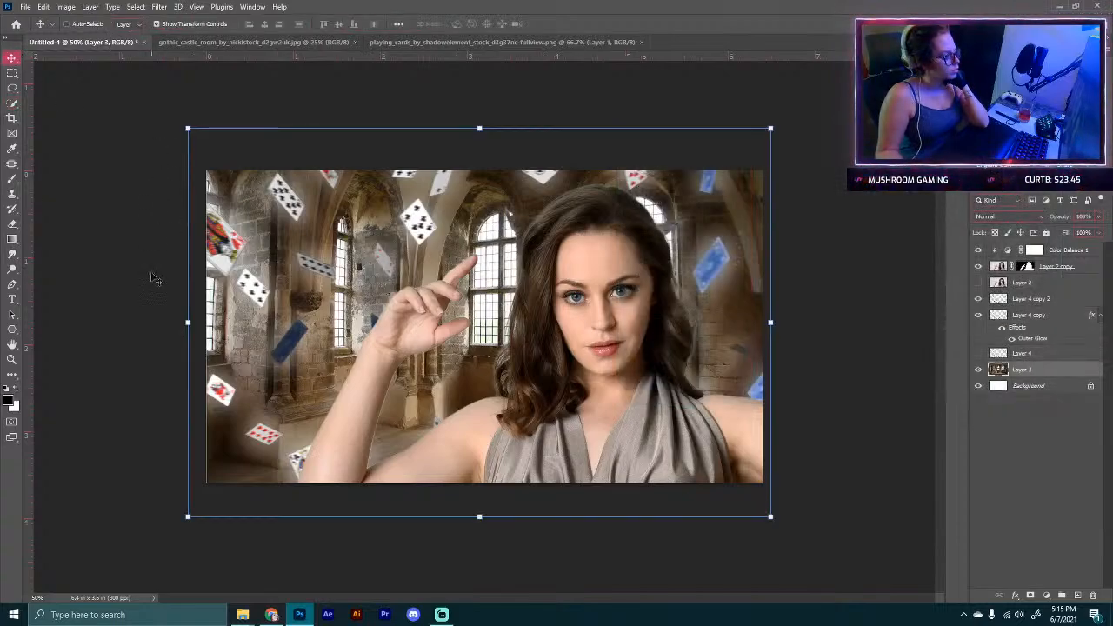
{"action": "left_click_drag", "start_coordinate": [186, 331], "coordinate": [185, 306]}
{"action": "left_click", "coordinate": [574, 24]}
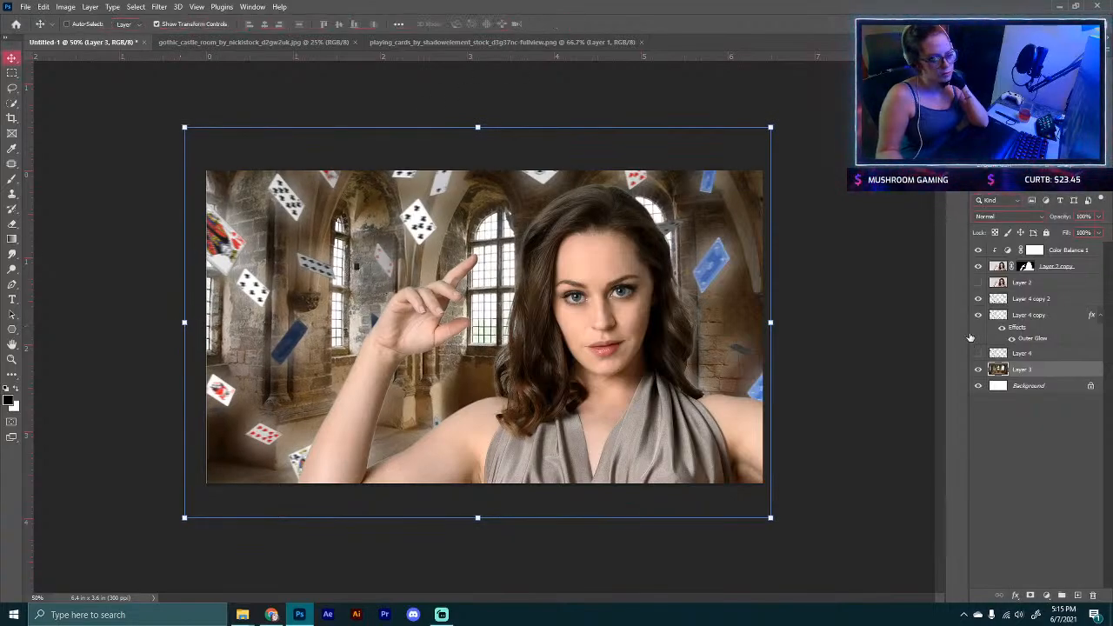
Step: Apply the layer mask on the masked model layer copy
{"action": "left_click", "coordinate": [979, 266]}
{"action": "left_click", "coordinate": [979, 267]}
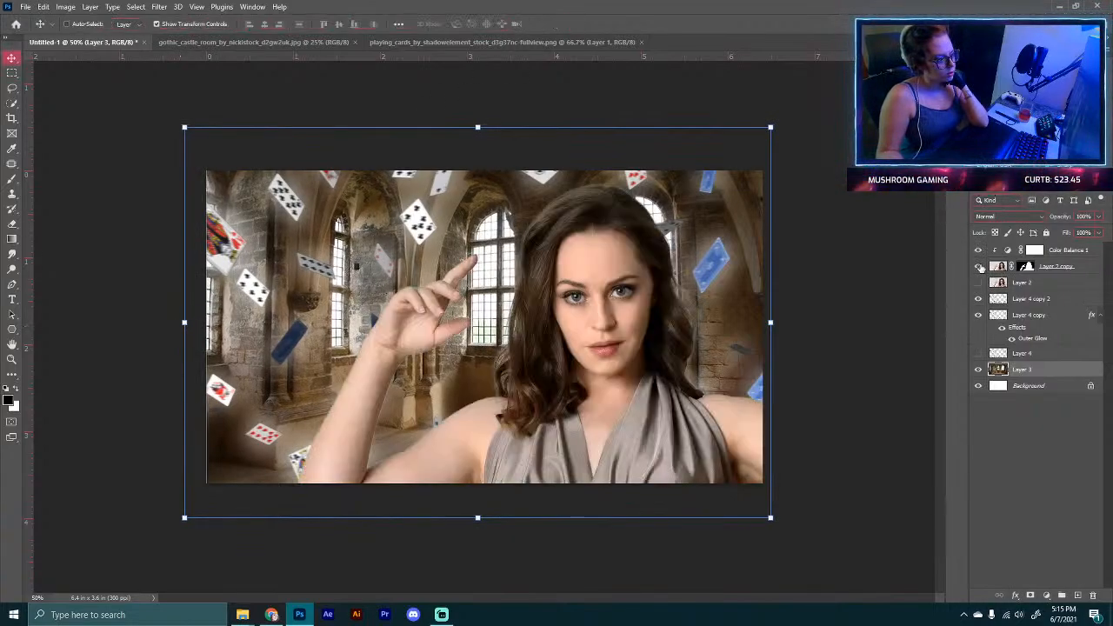
{"action": "left_click", "coordinate": [979, 267]}
{"action": "left_click", "coordinate": [978, 267]}
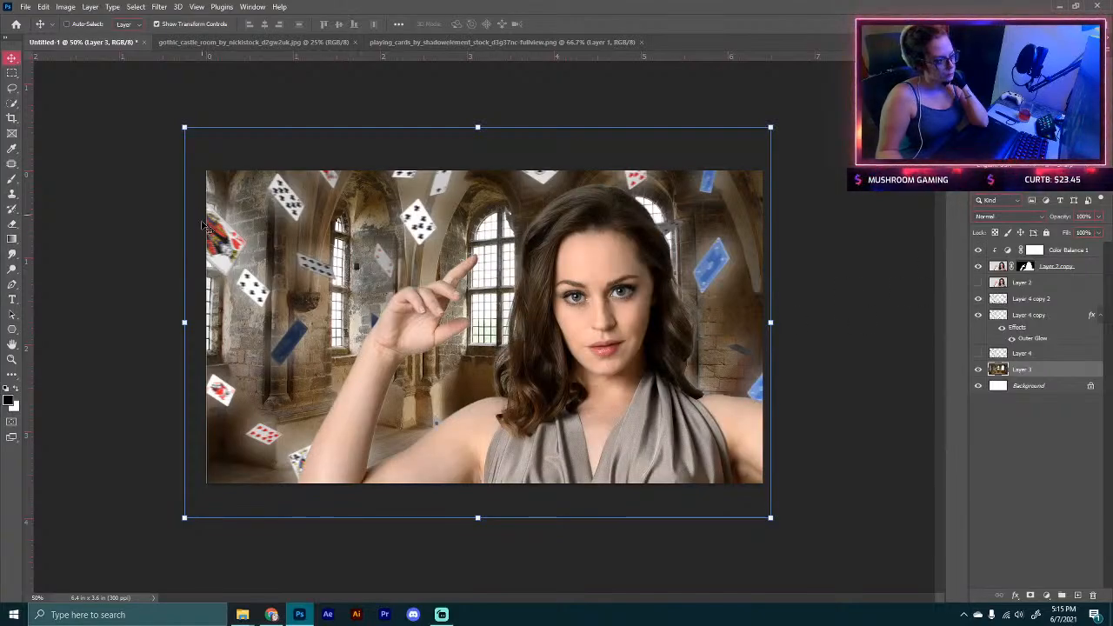
{"action": "right_click", "coordinate": [1027, 269]}
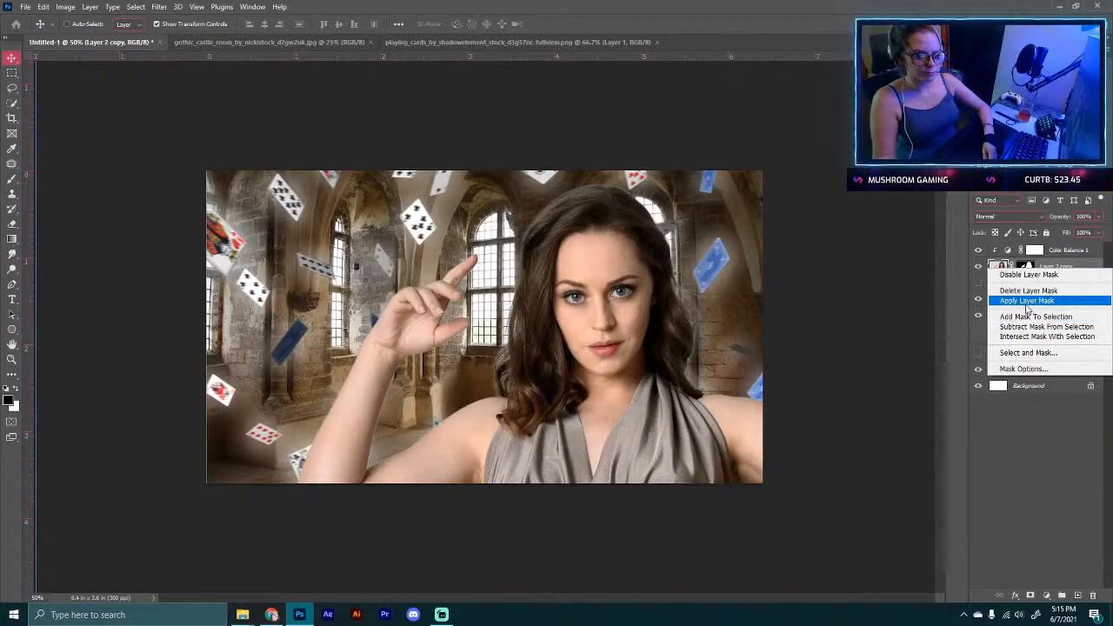
{"action": "left_click", "coordinate": [1026, 298]}
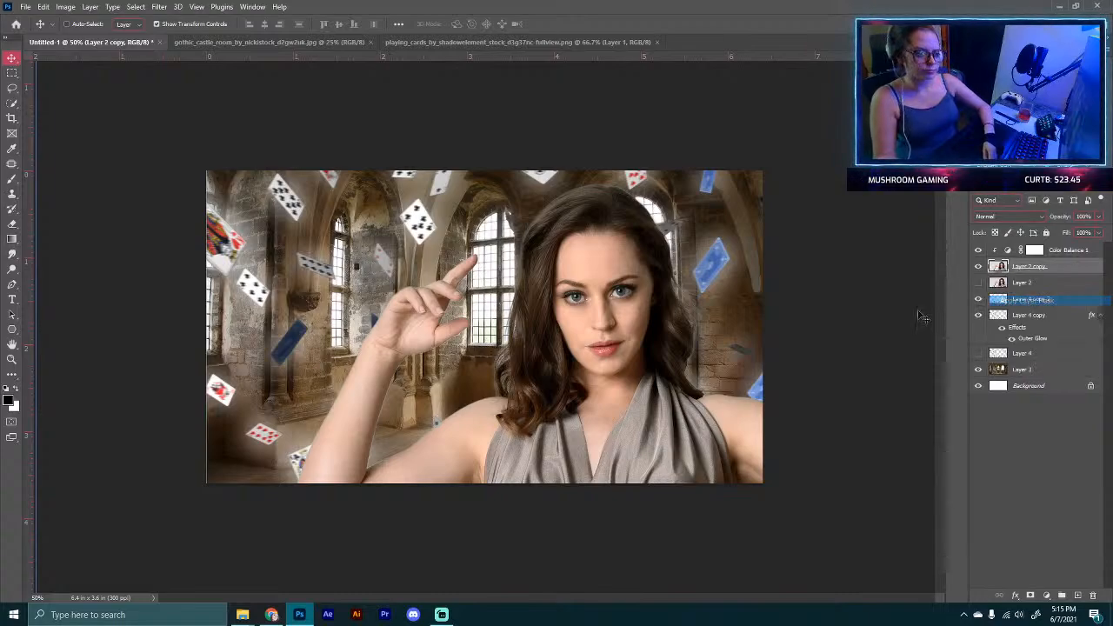
Step: Shift the model layer to the right by about 110 pixels
{"action": "left_click", "coordinate": [13, 73]}
{"action": "left_click_drag", "start_coordinate": [198, 182], "coordinate": [274, 525]}
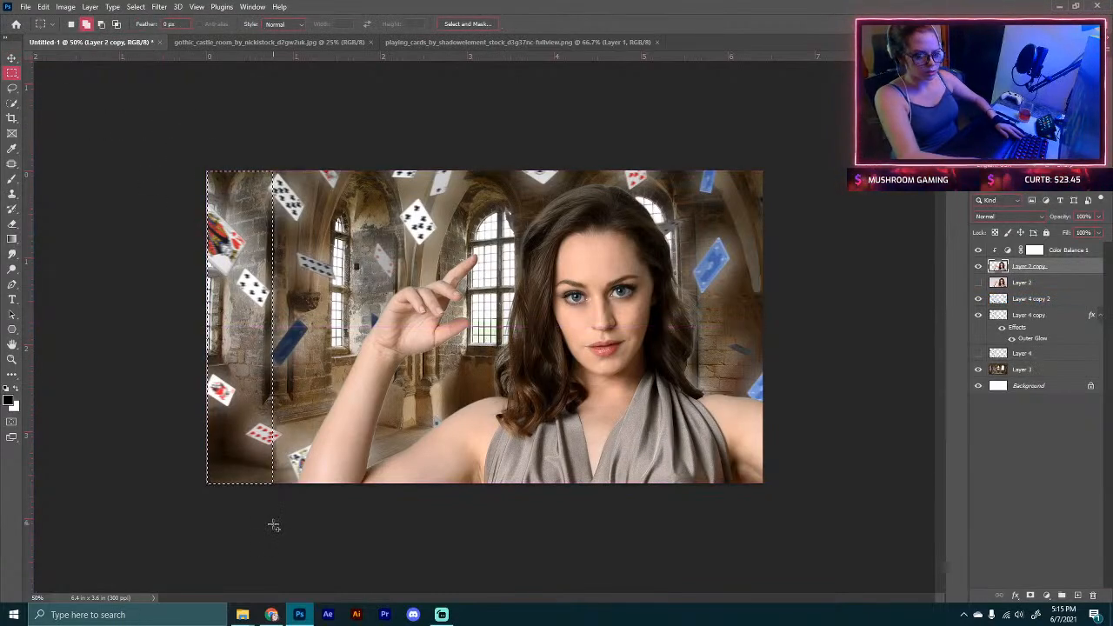
{"action": "left_click", "coordinate": [280, 520]}
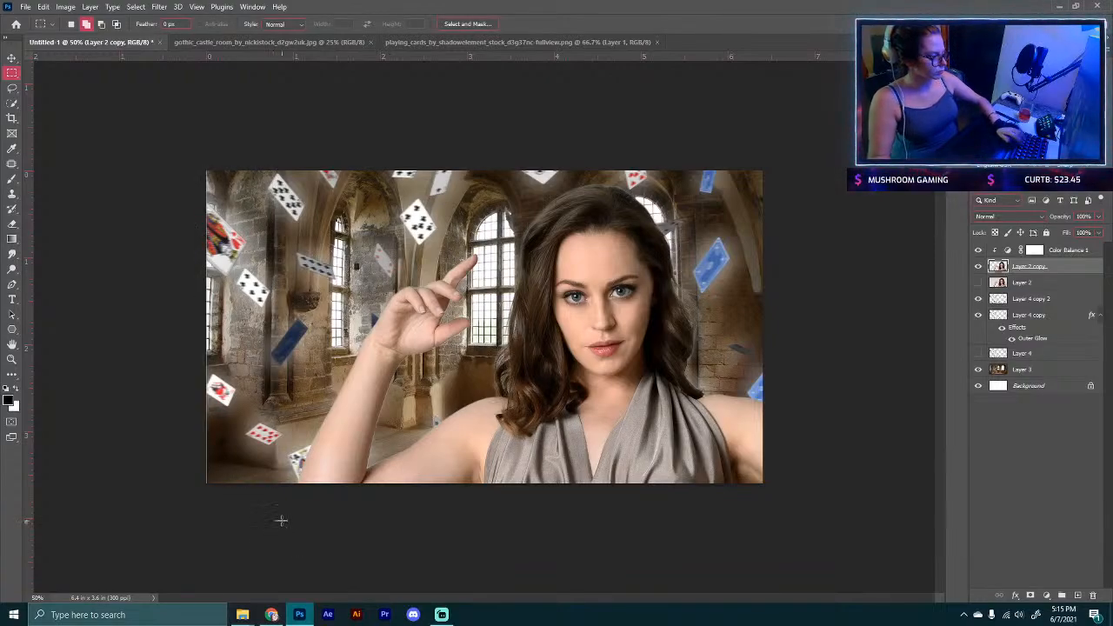
{"action": "left_click_drag", "start_coordinate": [131, 529], "coordinate": [224, 148]}
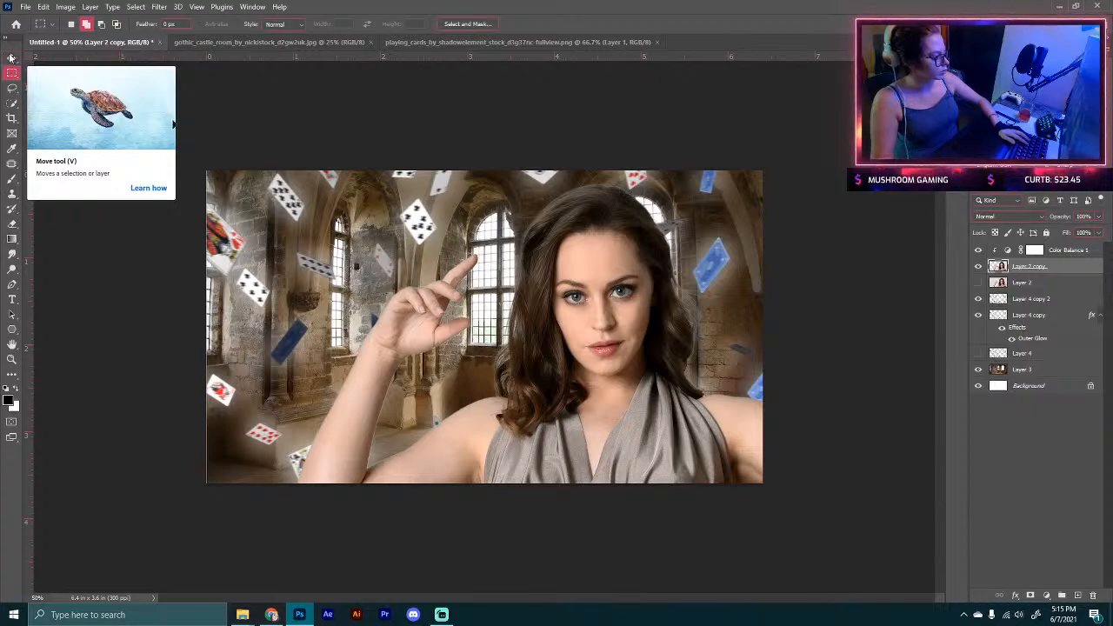
{"action": "left_click", "coordinate": [12, 56]}
{"action": "left_click_drag", "start_coordinate": [343, 254], "coordinate": [464, 261]}
Step: Clear the empty strip along the left edge of the model layer
{"action": "left_click", "coordinate": [13, 72]}
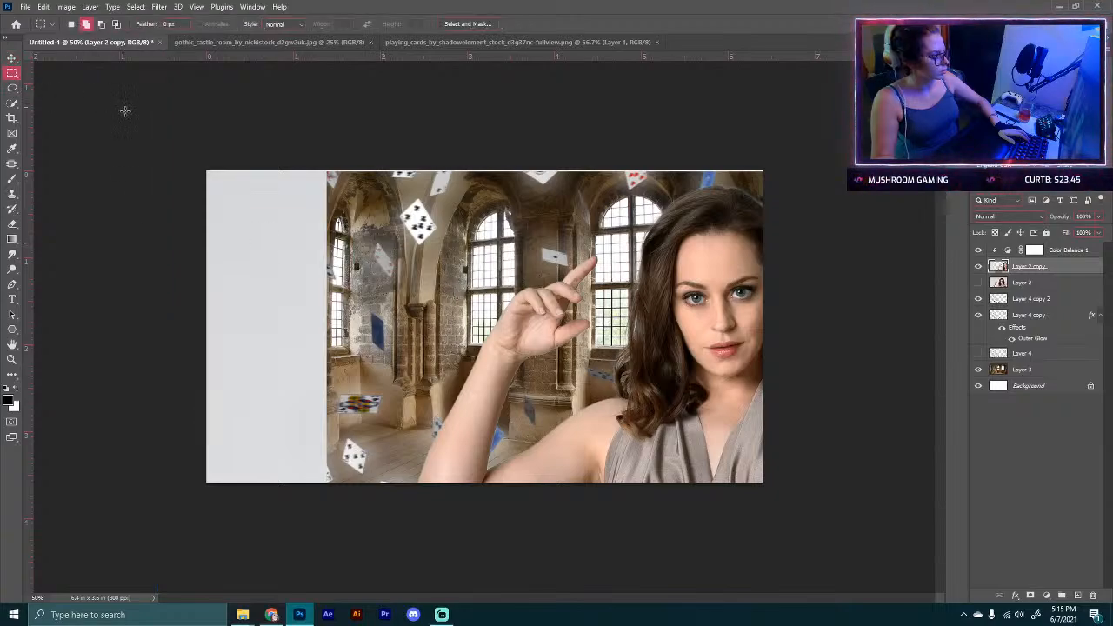
{"action": "left_click_drag", "start_coordinate": [205, 169], "coordinate": [343, 528]}
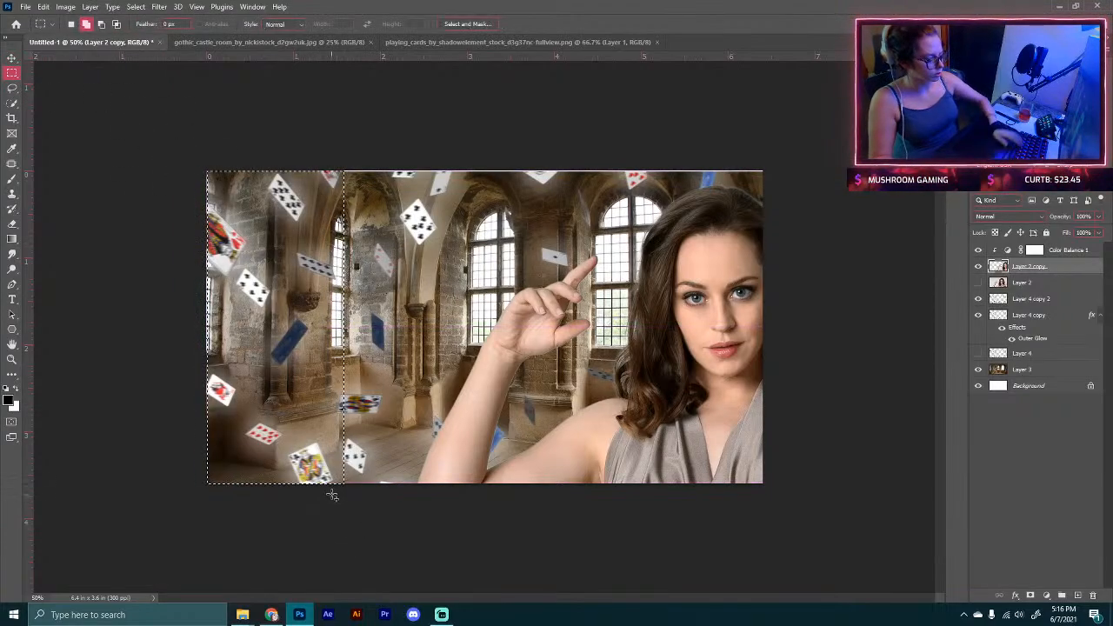
{"action": "key", "text": "ctrl+d"}
Step: Move the model layer back to the left by about 45 pixels
{"action": "left_click", "coordinate": [13, 57]}
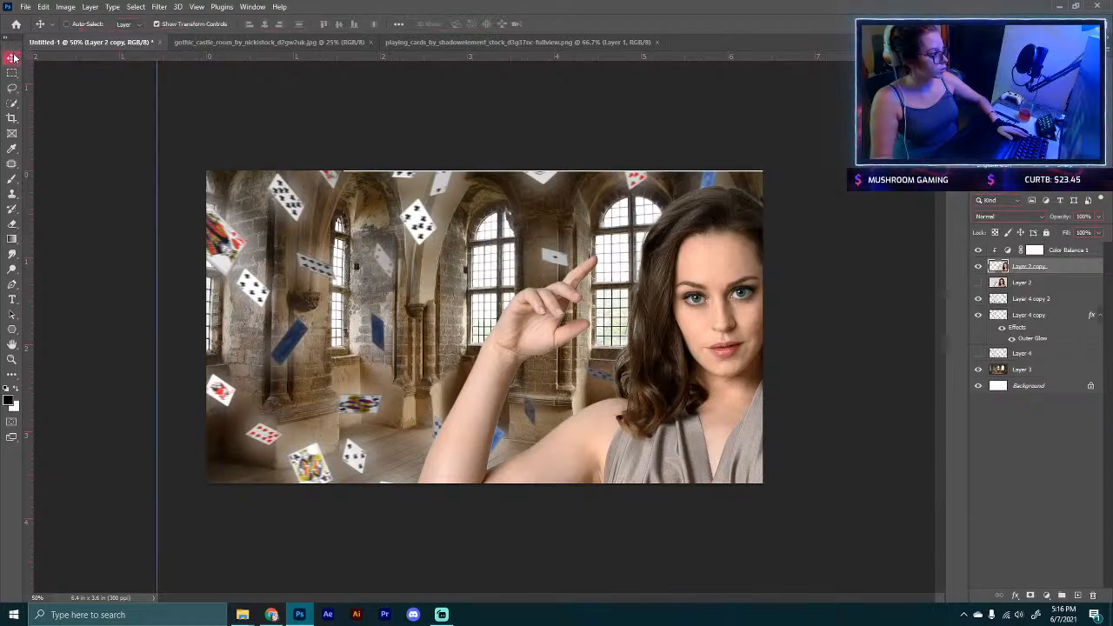
{"action": "left_click_drag", "start_coordinate": [165, 166], "coordinate": [153, 162]}
{"action": "left_click_drag", "start_coordinate": [454, 254], "coordinate": [406, 252]}
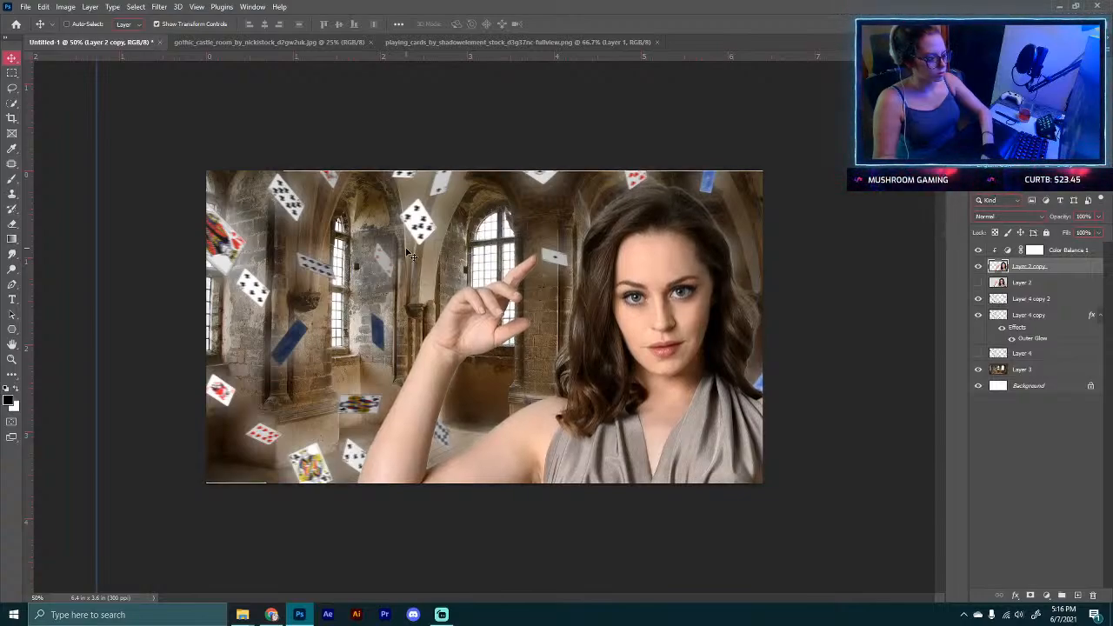
Step: Clear the thin strip along the top edge of the model layer
{"action": "left_click", "coordinate": [11, 73]}
{"action": "left_click_drag", "start_coordinate": [206, 172], "coordinate": [780, 177]}
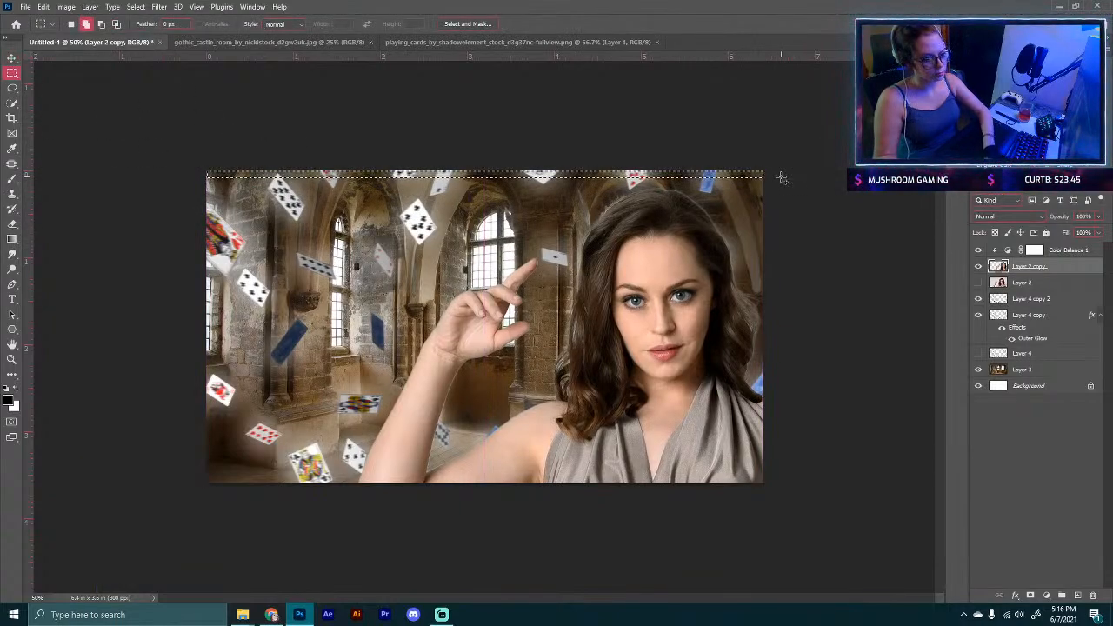
{"action": "key", "text": "ctrl+d"}
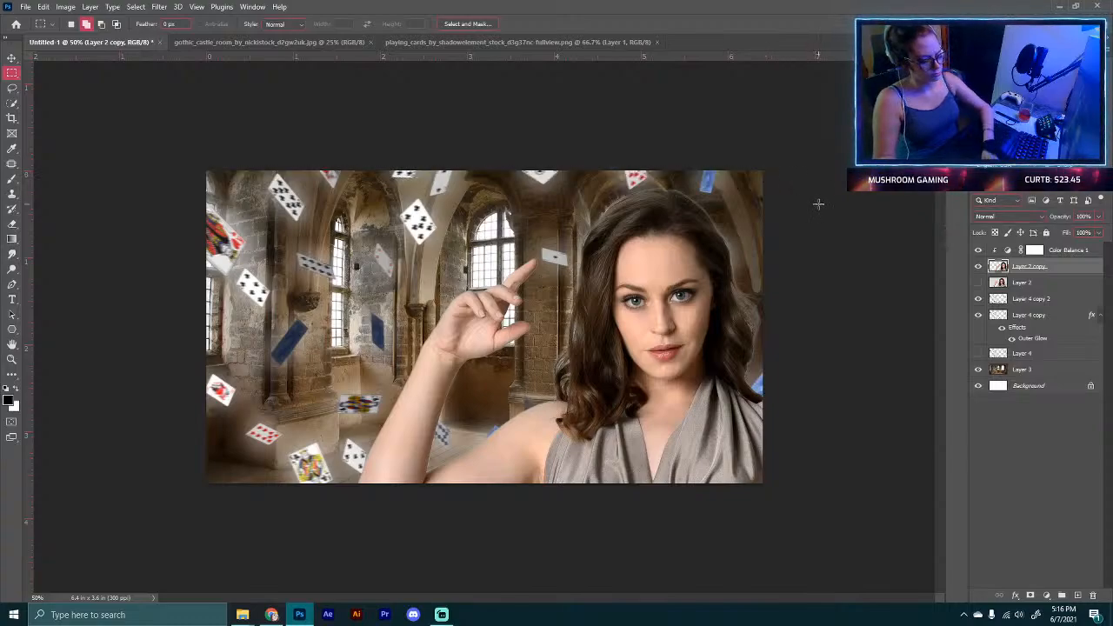
{"action": "left_click", "coordinate": [9, 58]}
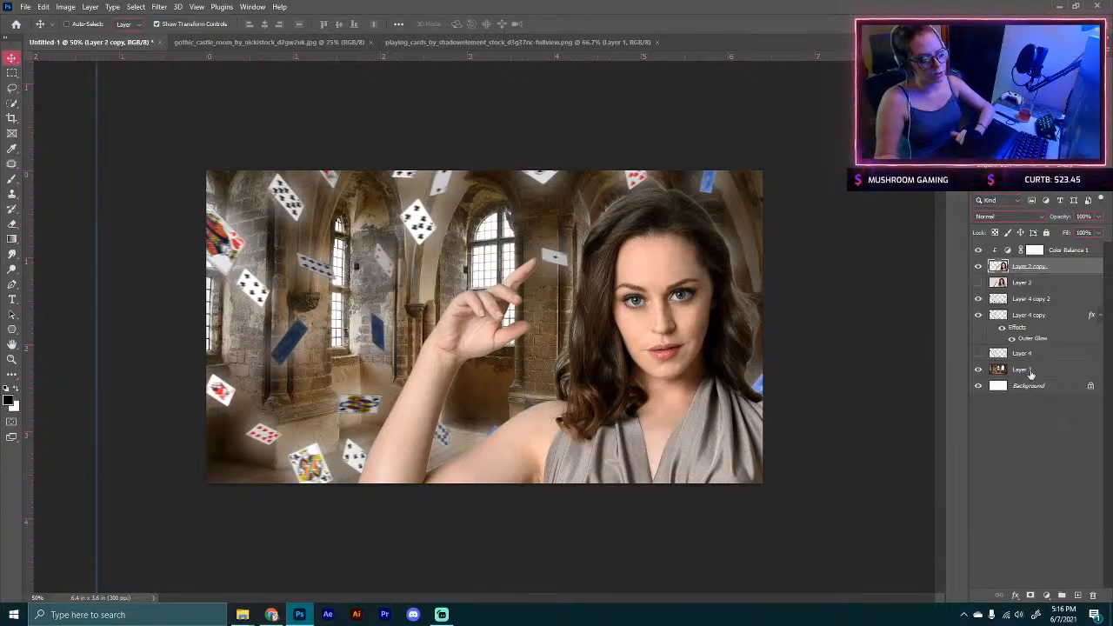
Step: Load the model layer's selection and refine it with Select and Mask into a new masked layer
{"action": "left_click", "coordinate": [999, 266], "text": "ctrl"}
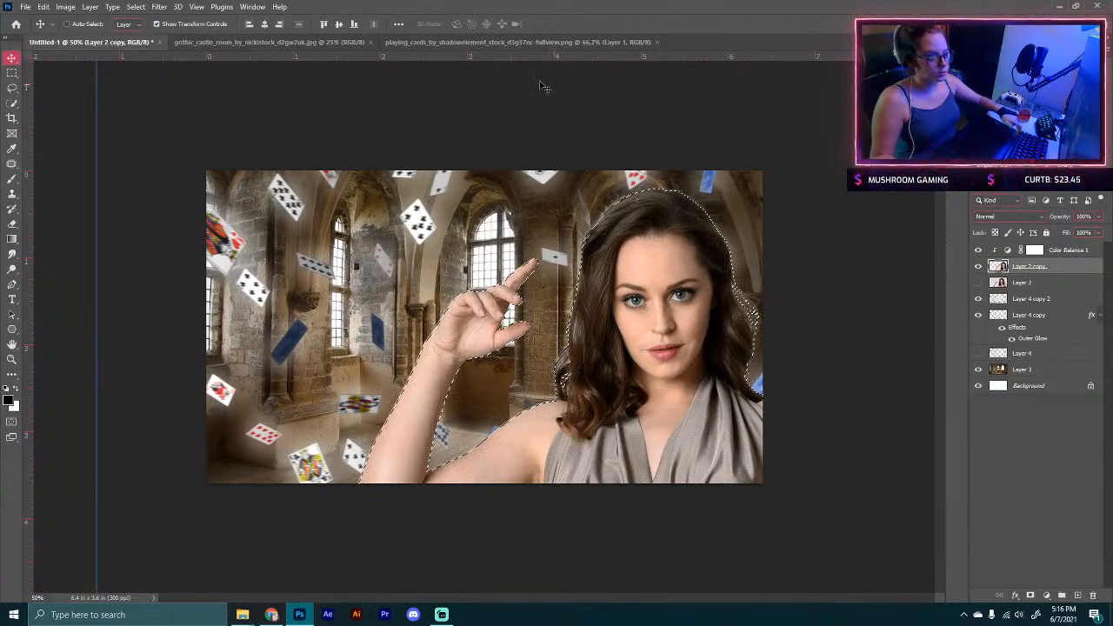
{"action": "key", "text": "w"}
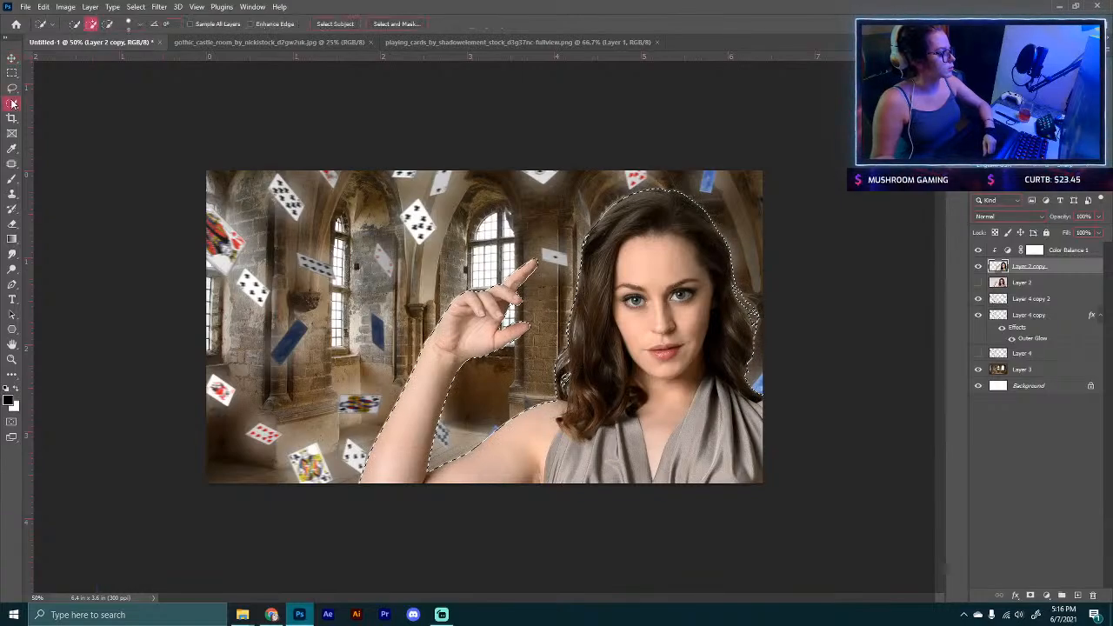
{"action": "left_click", "coordinate": [391, 24]}
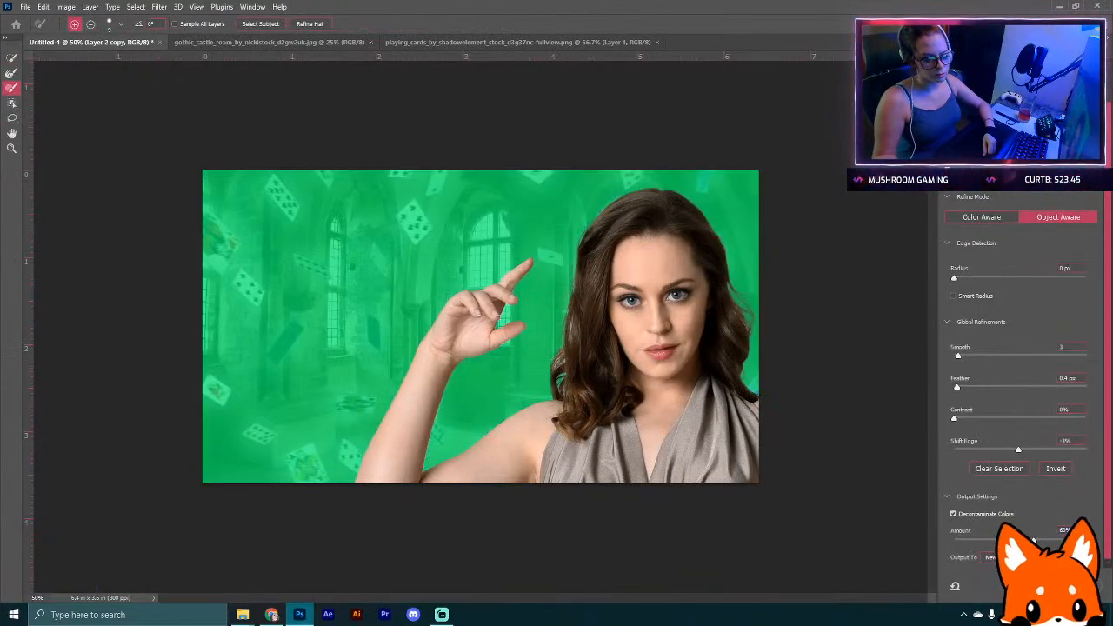
{"action": "key", "text": "Return"}
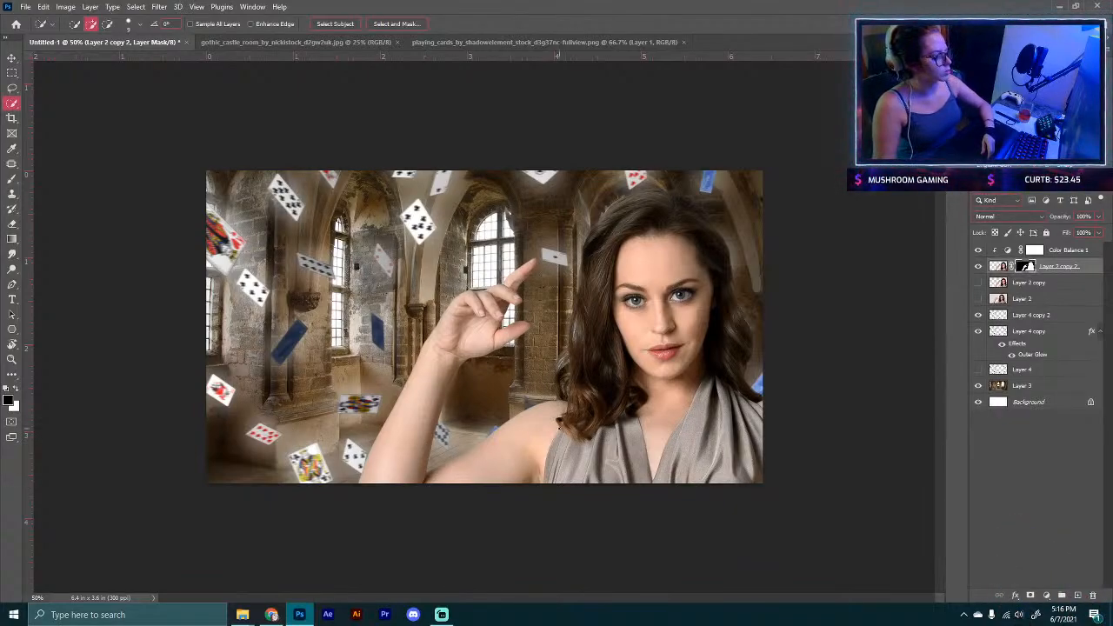
Step: Delete the hidden Layer 4 and rename the castle layer as Background
{"action": "left_click", "coordinate": [1031, 371]}
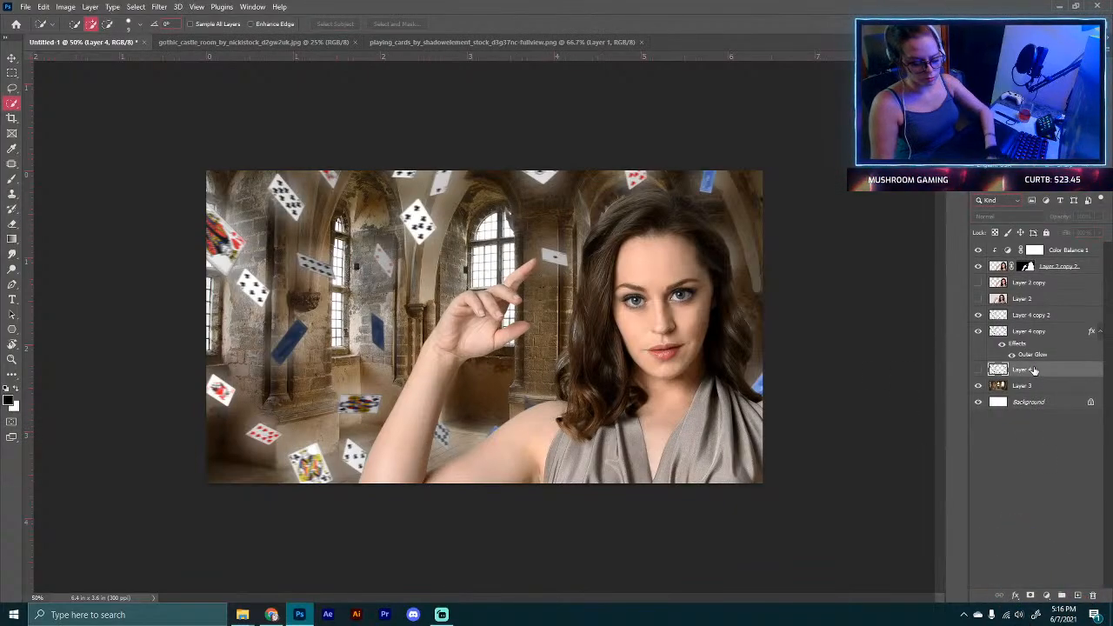
{"action": "key", "text": "Delete"}
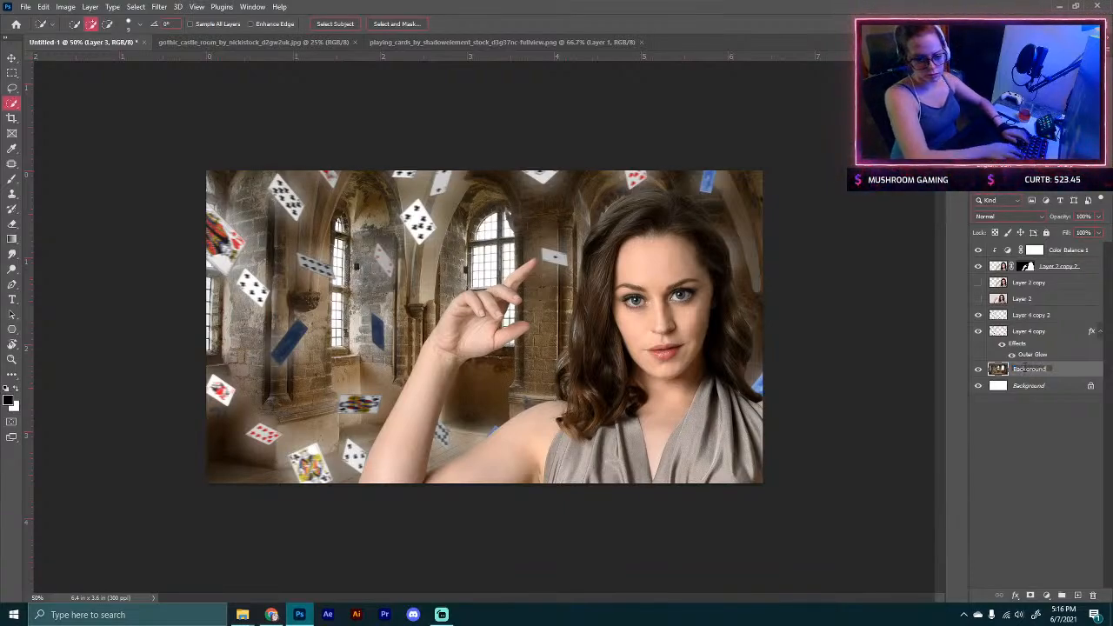
{"action": "key", "text": "Return"}
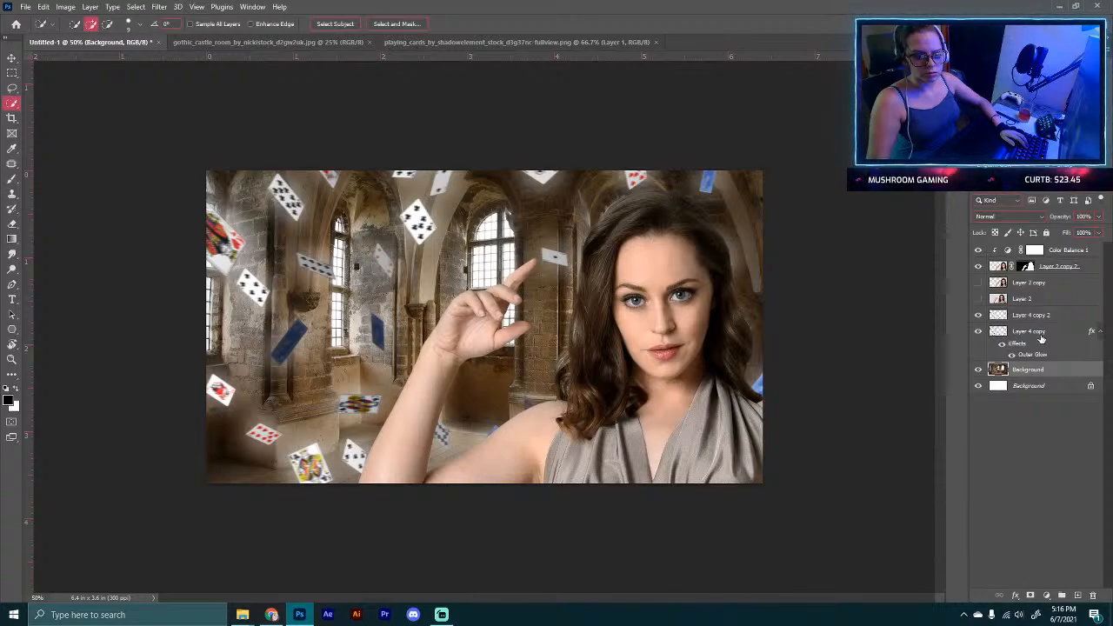
Step: Rename the cards layers as Flying Cards main and Flying Cards Glow
{"action": "left_click", "coordinate": [1036, 335]}
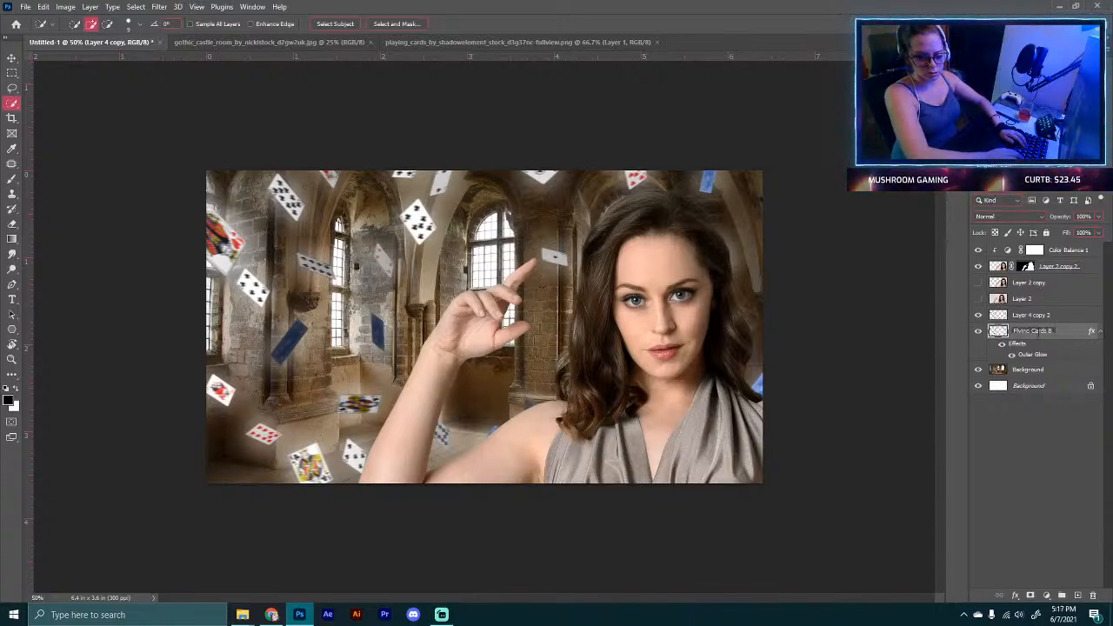
{"action": "left_click", "coordinate": [1024, 315]}
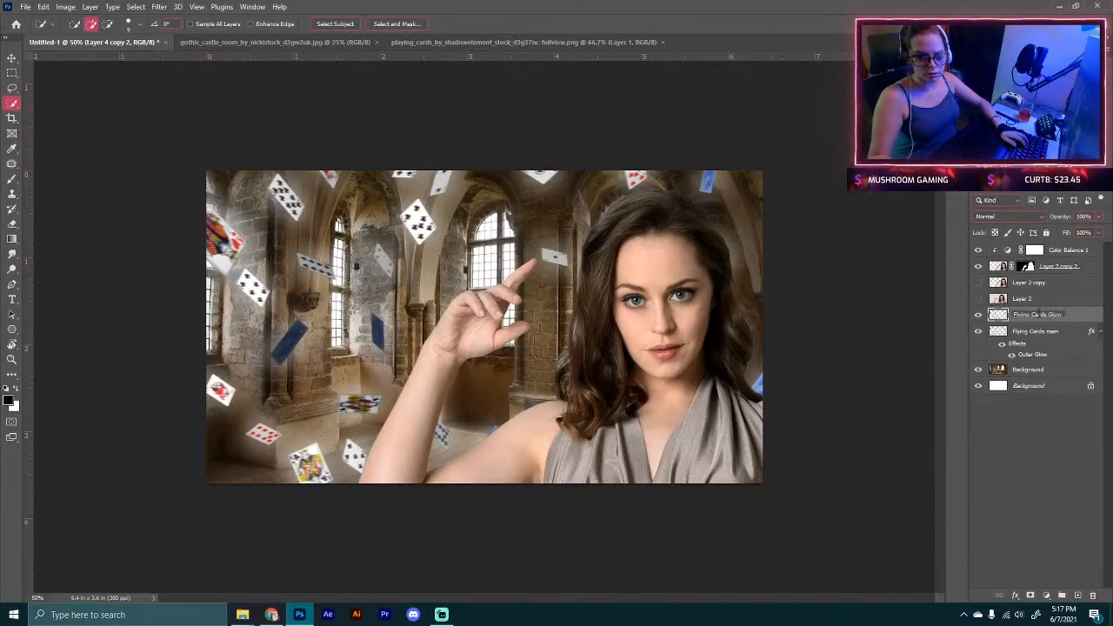
Step: Delete the unused model layers Layer 2 and Layer 2 copy
{"action": "left_click", "coordinate": [1029, 301]}
{"action": "key", "text": "Delete"}
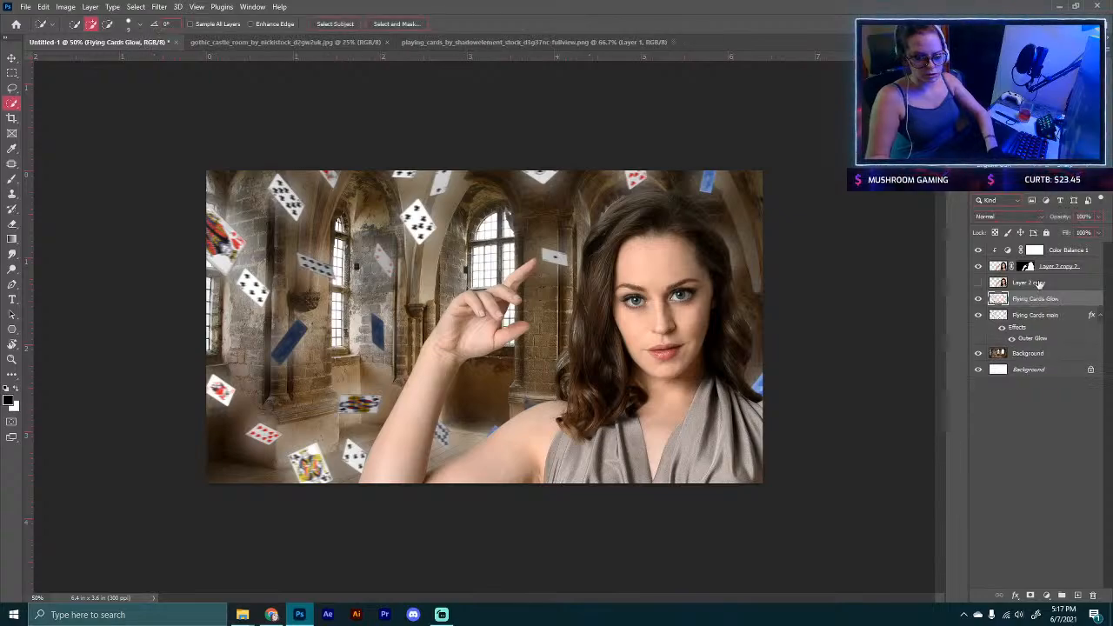
{"action": "left_click", "coordinate": [1026, 287]}
{"action": "key", "text": "Delete"}
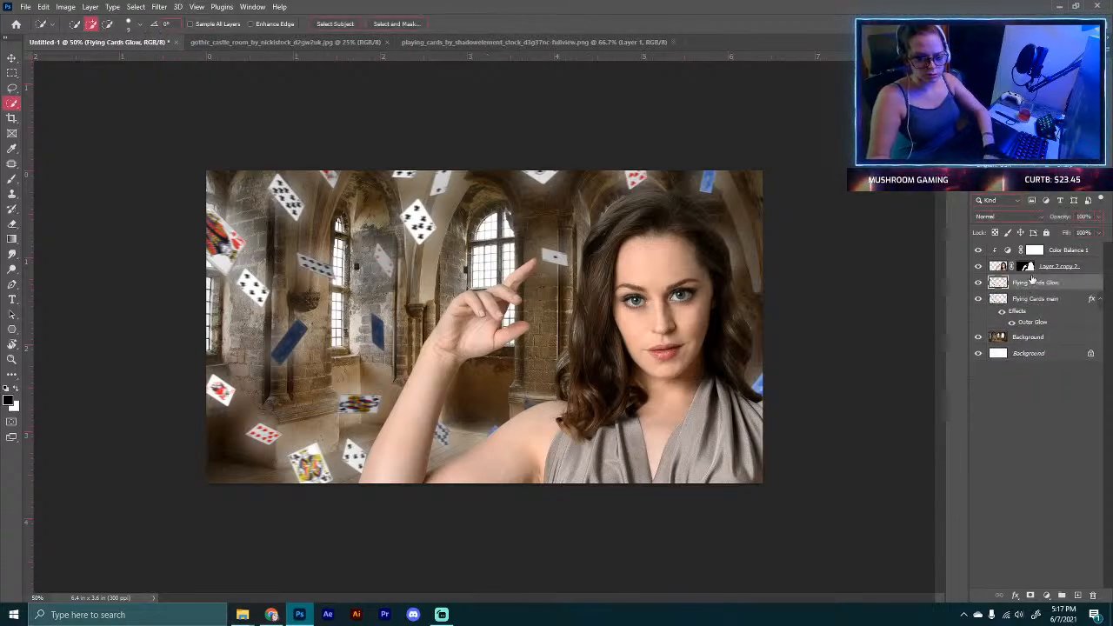
Step: Apply the layer mask on the refined model layer
{"action": "left_click", "coordinate": [1029, 266]}
{"action": "right_click", "coordinate": [1029, 266]}
{"action": "left_click", "coordinate": [1031, 301]}
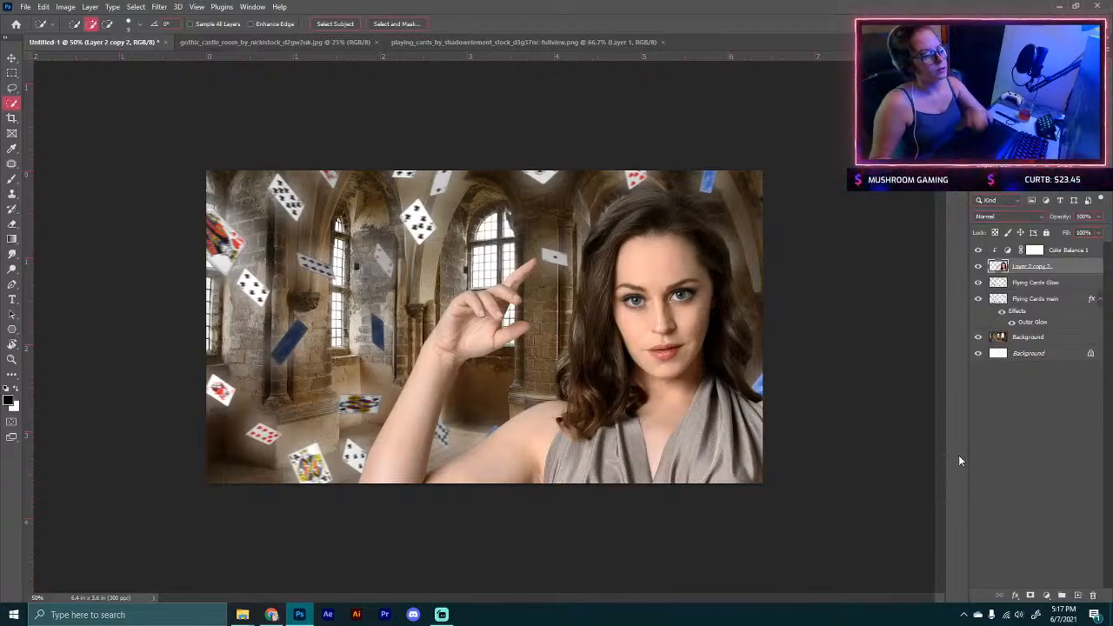
Step: Add a Photo Filter adjustment layer above Color Balance 1 using the Violet filter at about 55% density
{"action": "left_click", "coordinate": [1061, 253]}
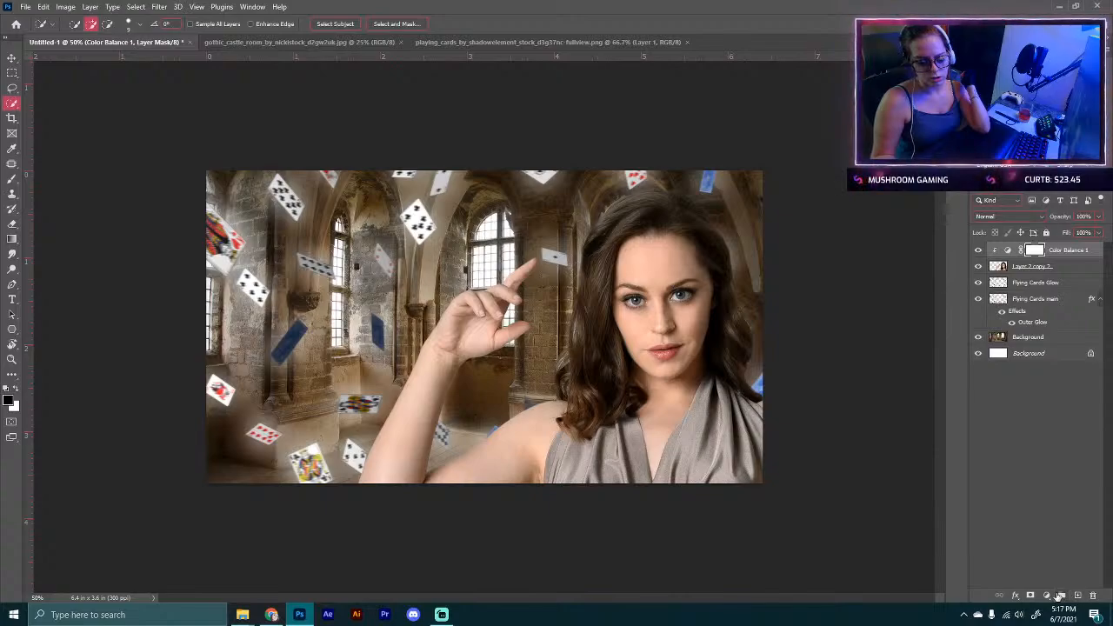
{"action": "left_click", "coordinate": [1047, 596]}
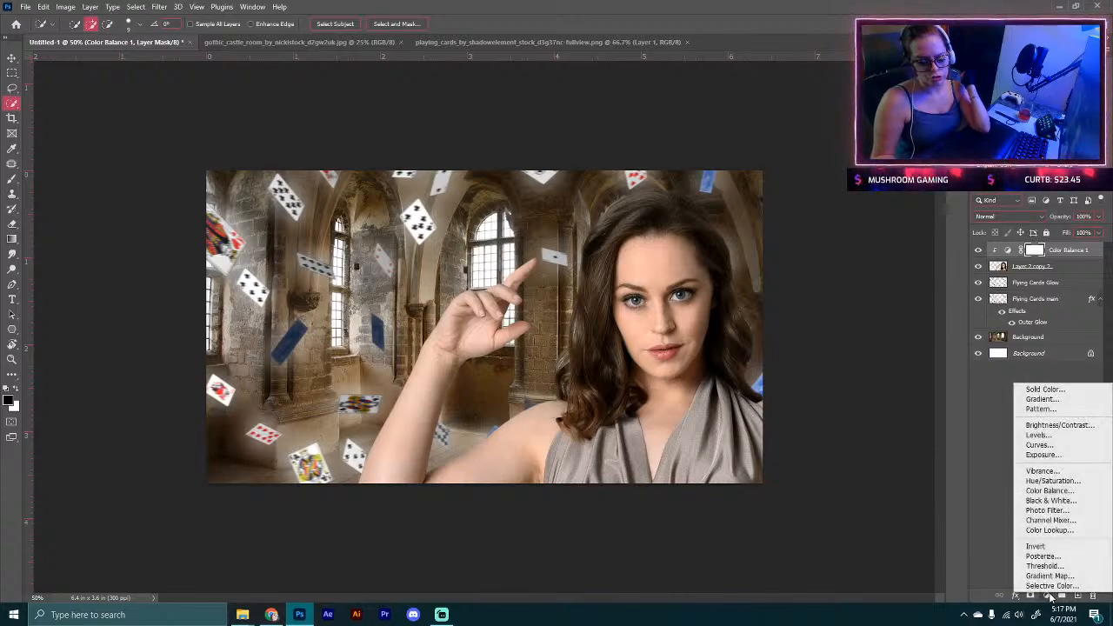
{"action": "left_click", "coordinate": [1046, 512]}
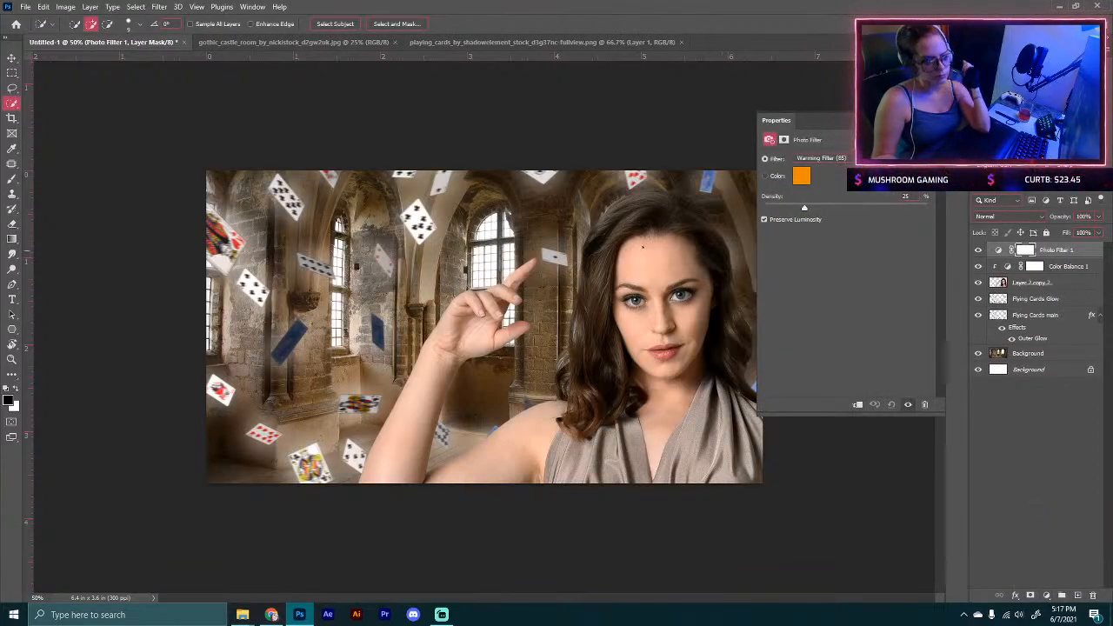
{"action": "left_click", "coordinate": [818, 159]}
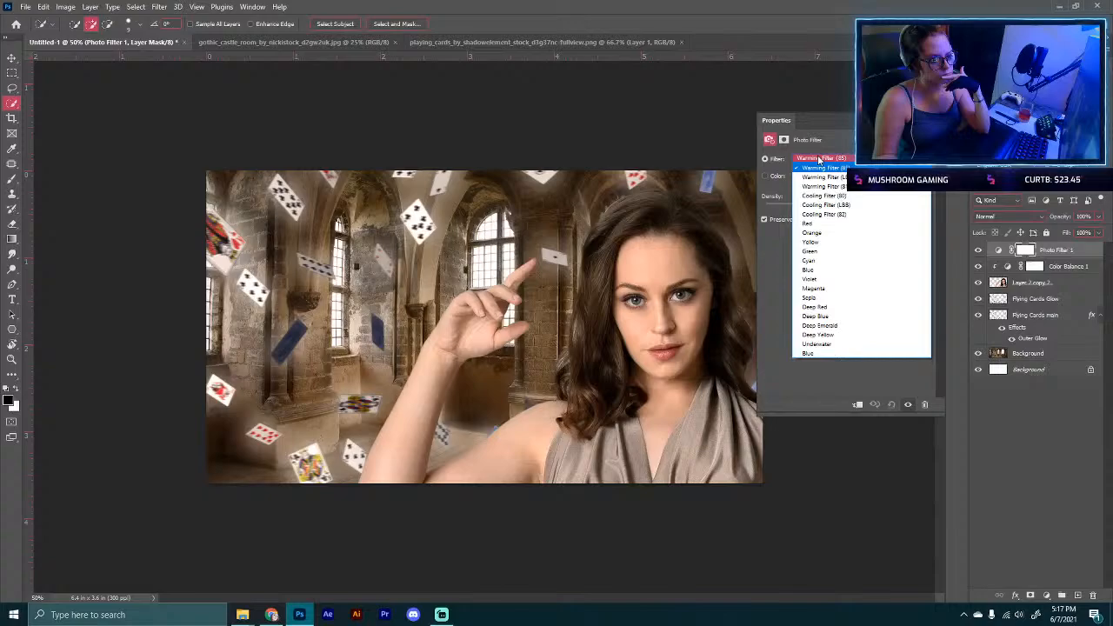
{"action": "left_click", "coordinate": [828, 279]}
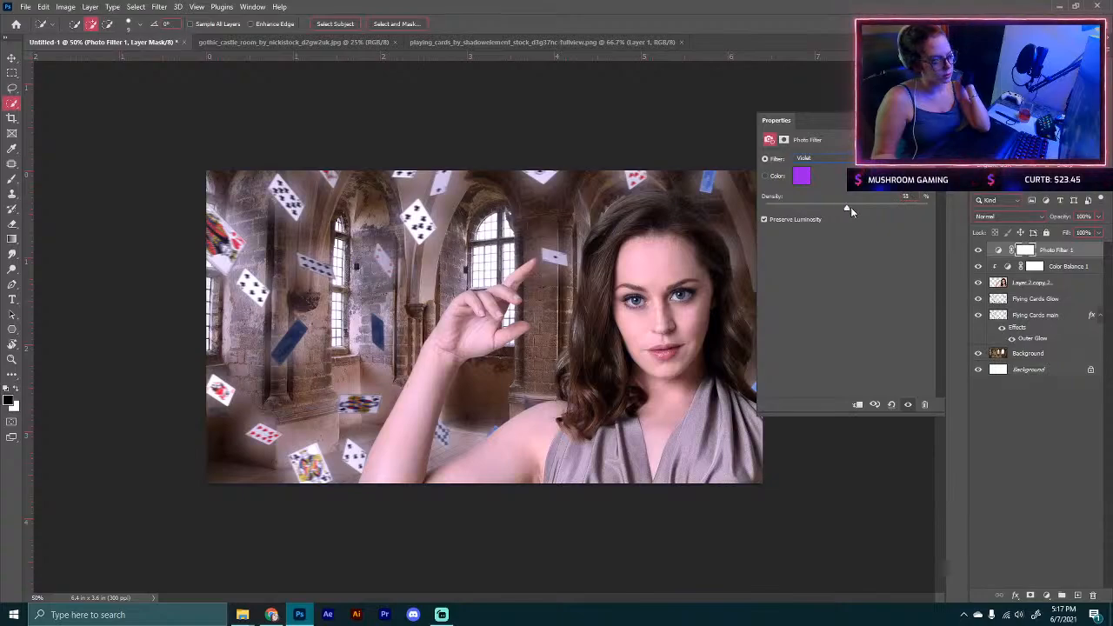
{"action": "mouse_move", "coordinate": [879, 204]}
{"action": "left_mouse_down"}
{"action": "mouse_move", "coordinate": [850, 207]}
{"action": "mouse_move", "coordinate": [847, 195]}
{"action": "mouse_move", "coordinate": [884, 206]}
{"action": "left_mouse_up"}
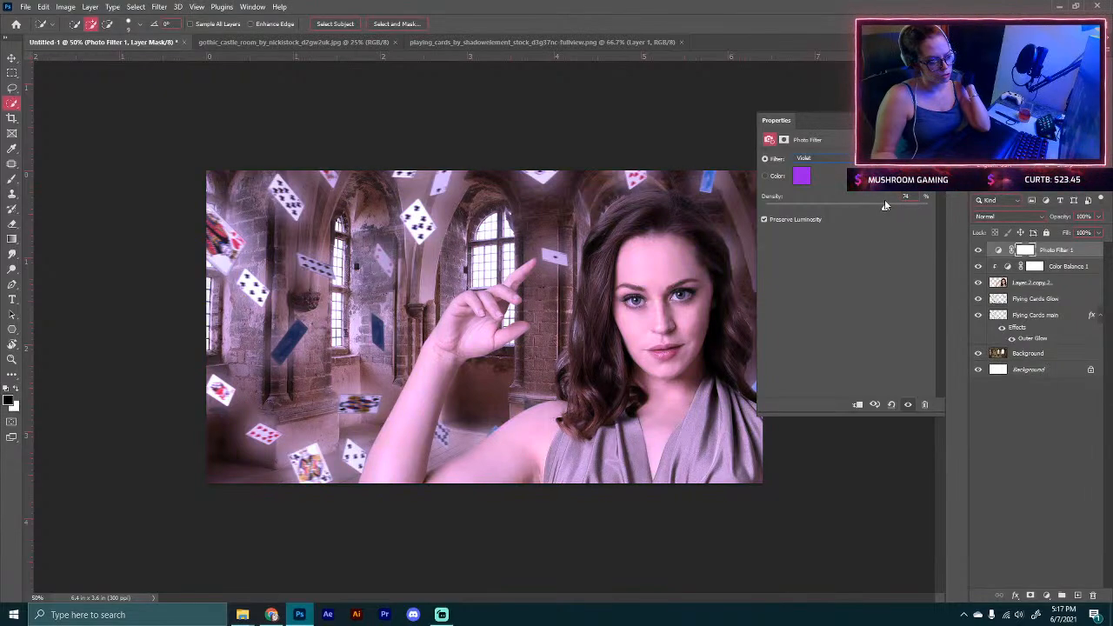
Step: Toggle the Photo Filter layer's visibility to compare the image with and without it
{"action": "left_click", "coordinate": [978, 251]}
{"action": "left_click", "coordinate": [979, 250]}
{"action": "left_click", "coordinate": [978, 250]}
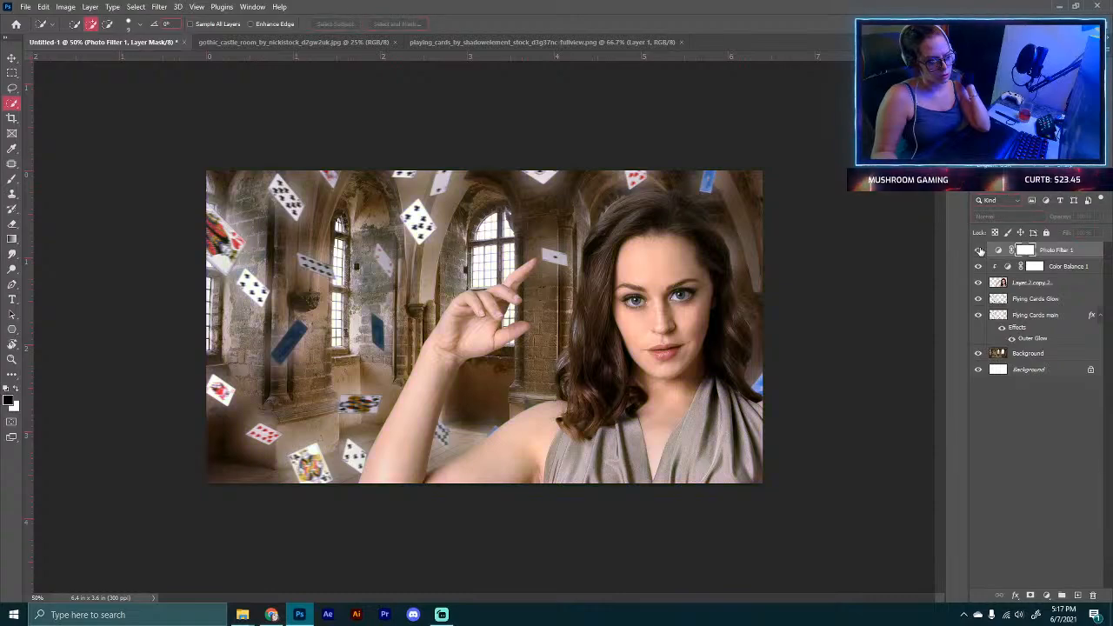
{"action": "left_click", "coordinate": [978, 250]}
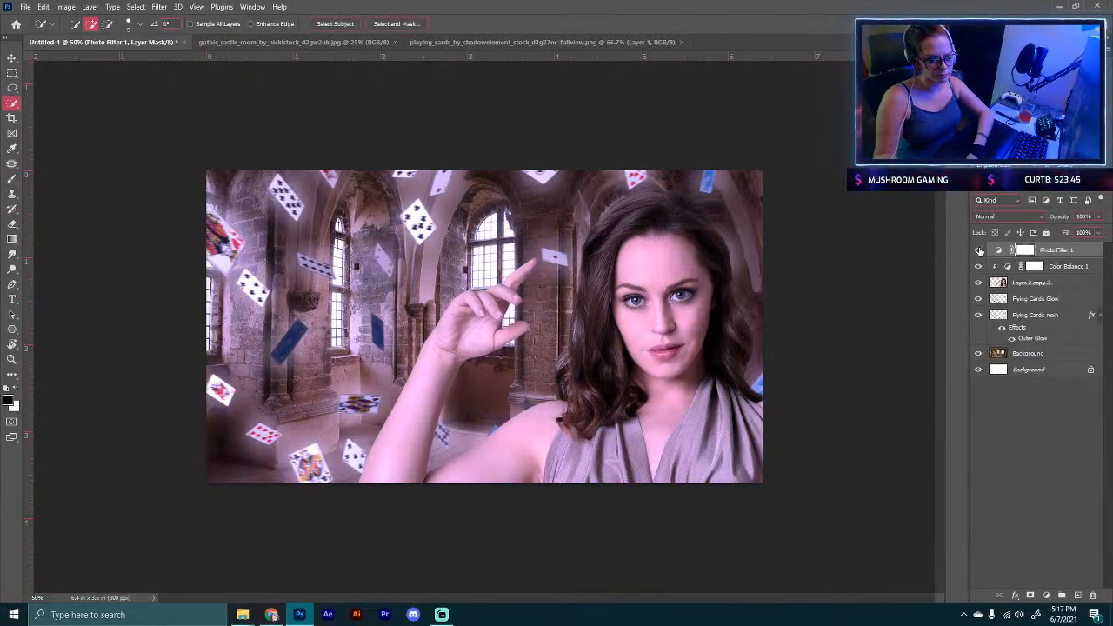
{"action": "left_click", "coordinate": [979, 251]}
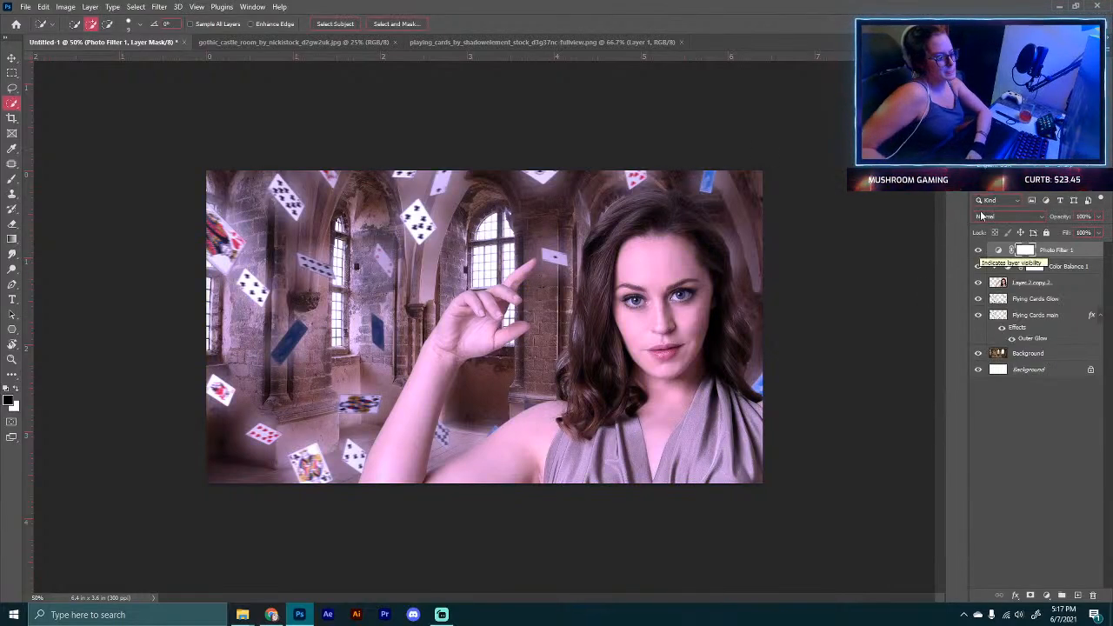
Step: Add a Brightness/Contrast adjustment layer and lower the brightness
{"action": "left_click", "coordinate": [1046, 596]}
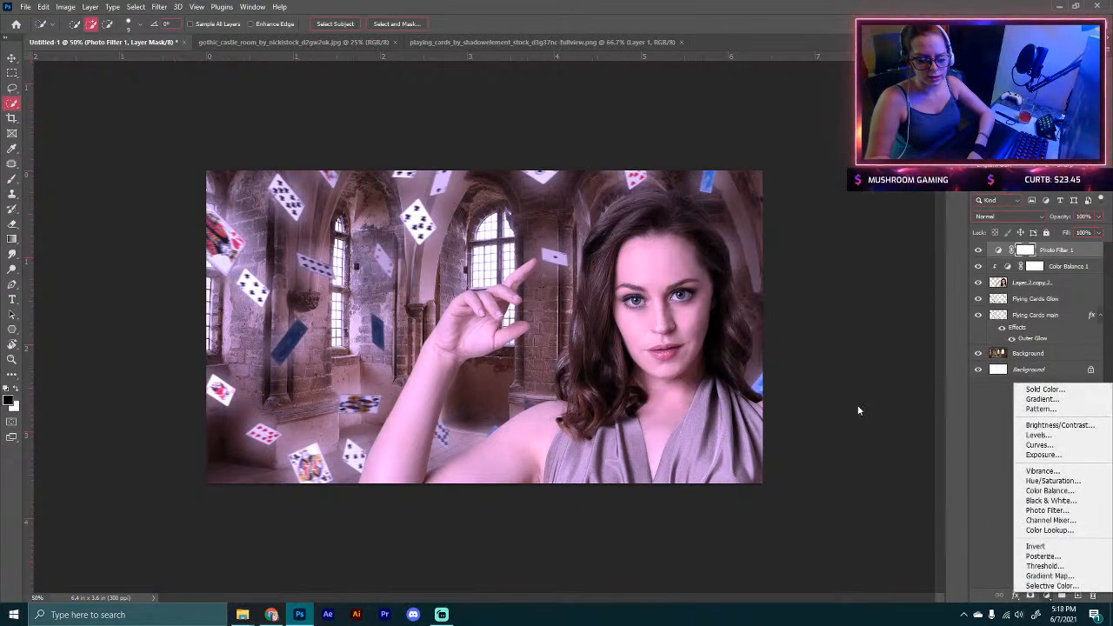
{"action": "left_click", "coordinate": [1058, 425]}
{"action": "left_click_drag", "start_coordinate": [834, 190], "coordinate": [772, 191]}
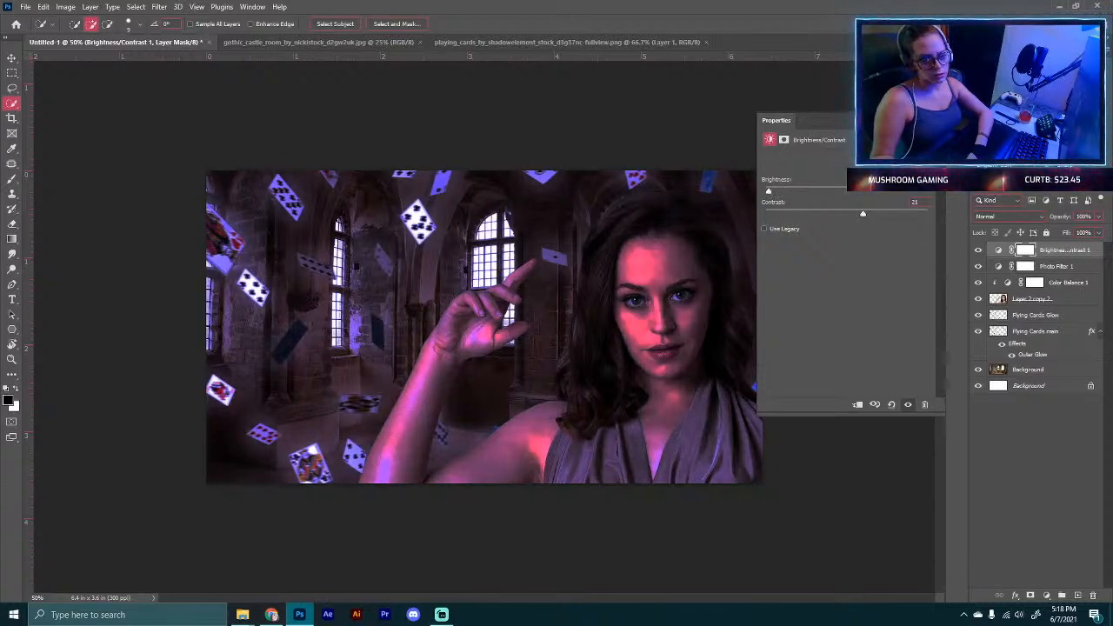
{"action": "left_click", "coordinate": [929, 121]}
Step: Add a Hue/Saturation adjustment layer and reduce the Reds saturation to about -53
{"action": "left_click", "coordinate": [1045, 596]}
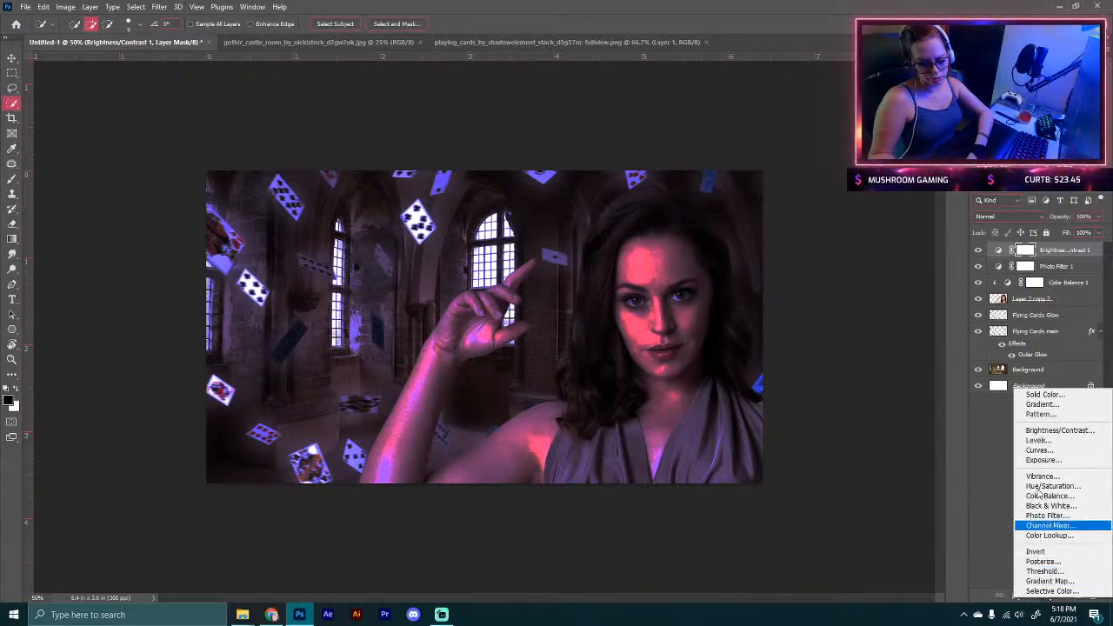
{"action": "left_click", "coordinate": [1049, 486]}
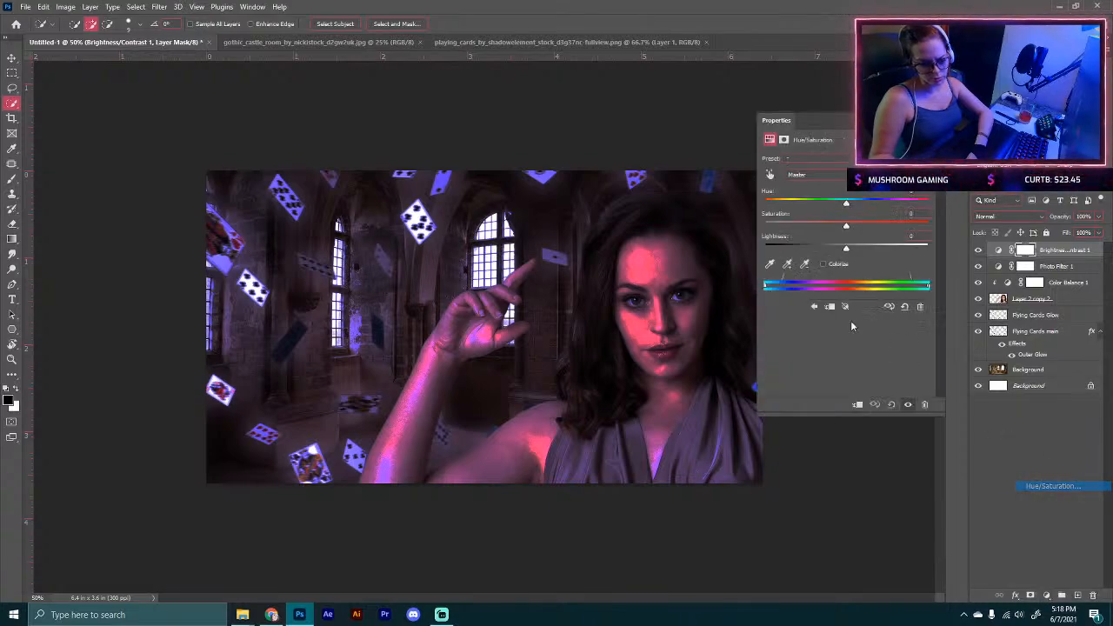
{"action": "left_click", "coordinate": [813, 175]}
{"action": "left_click", "coordinate": [793, 195]}
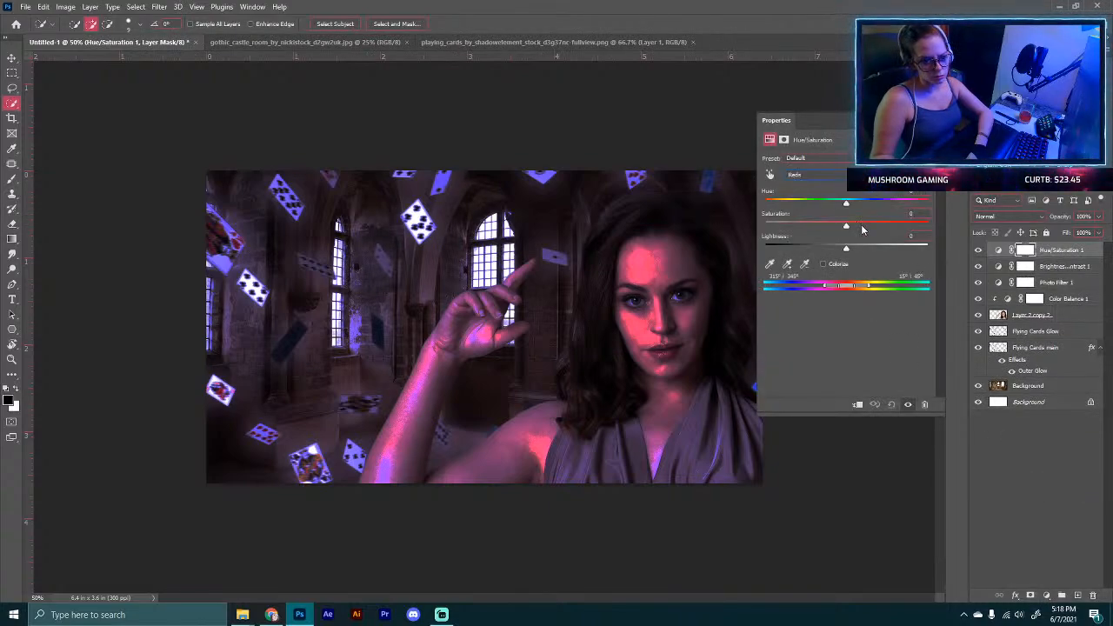
{"action": "left_click_drag", "start_coordinate": [845, 228], "coordinate": [804, 230]}
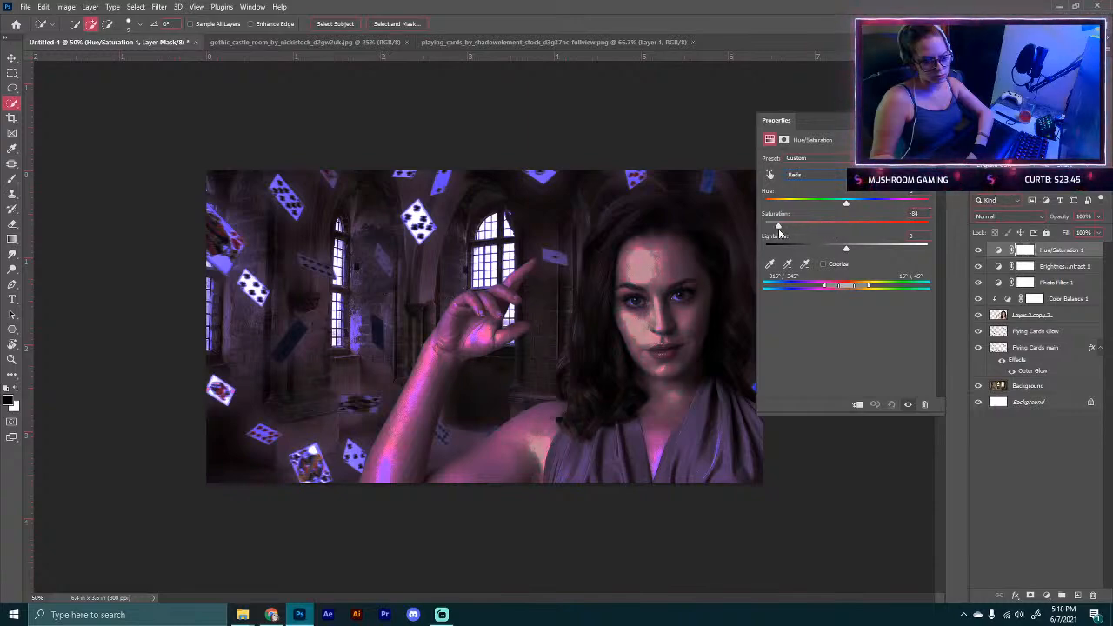
Step: Adjust the Yellows and Cyans saturation in the Hue/Saturation layer
{"action": "left_click", "coordinate": [813, 175]}
{"action": "left_click", "coordinate": [837, 213]}
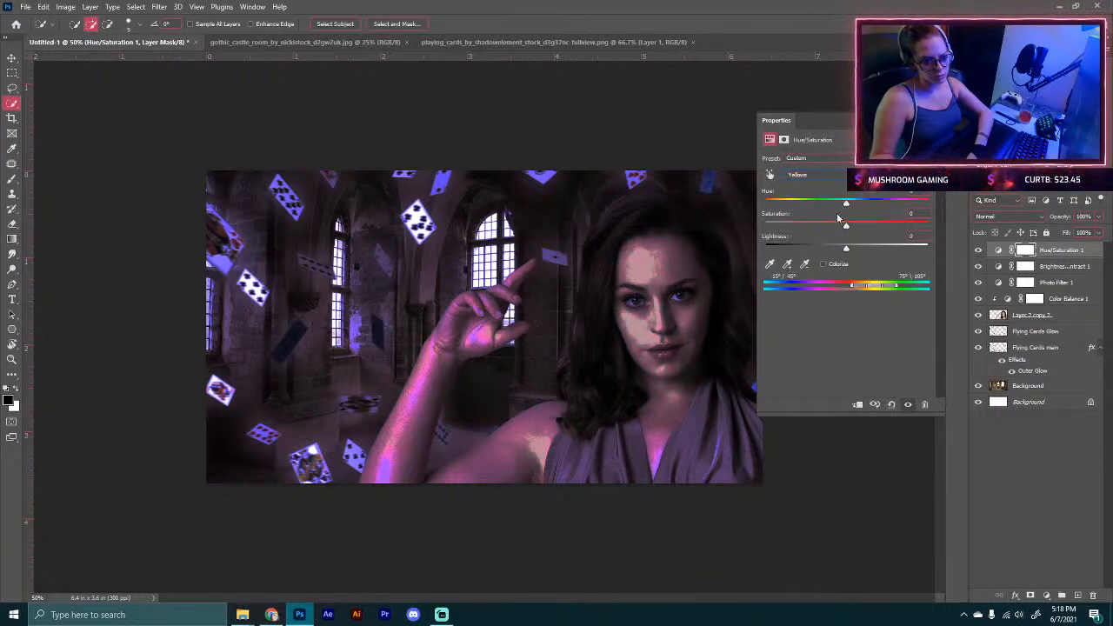
{"action": "left_click_drag", "start_coordinate": [845, 226], "coordinate": [859, 233]}
{"action": "left_click", "coordinate": [800, 174]}
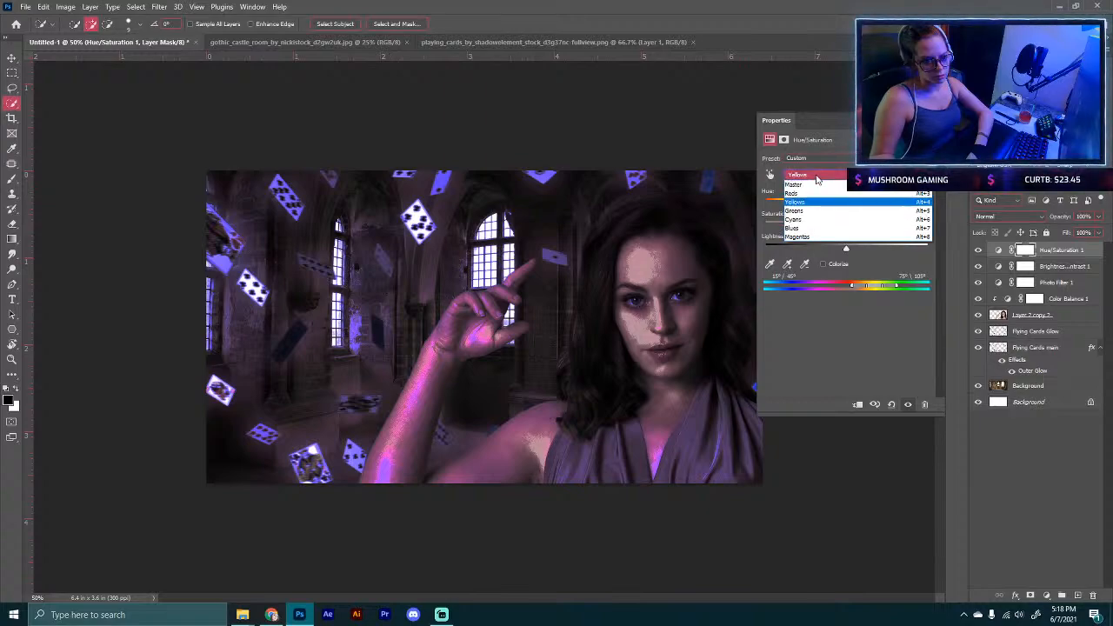
{"action": "left_click", "coordinate": [802, 220]}
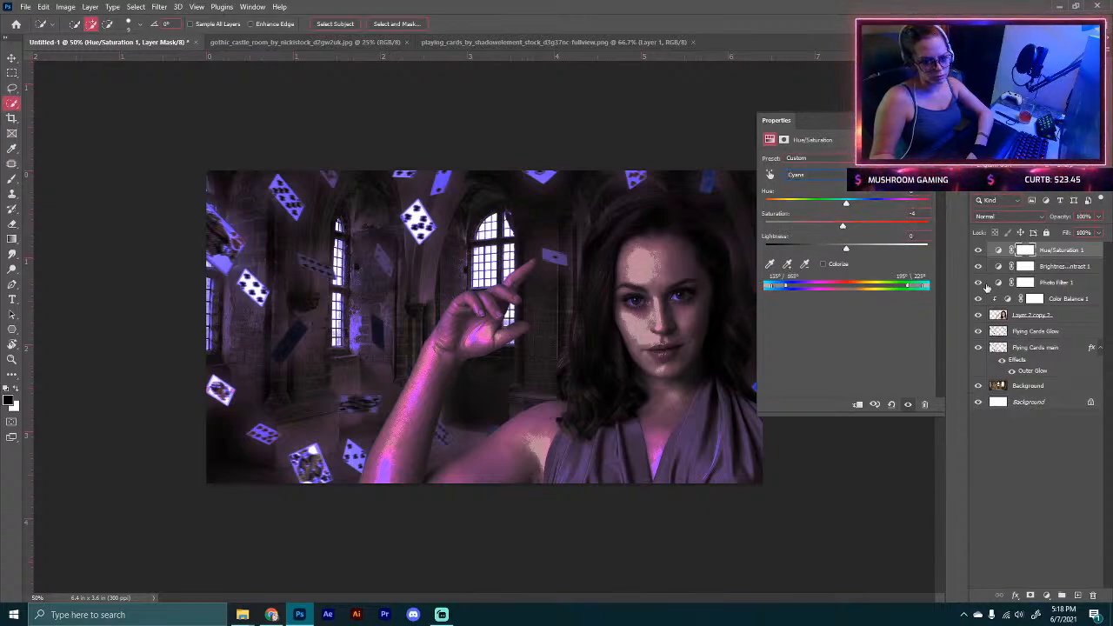
Step: Toggle the adjustment layers' visibility to compare the color grading
{"action": "left_click", "coordinate": [978, 283]}
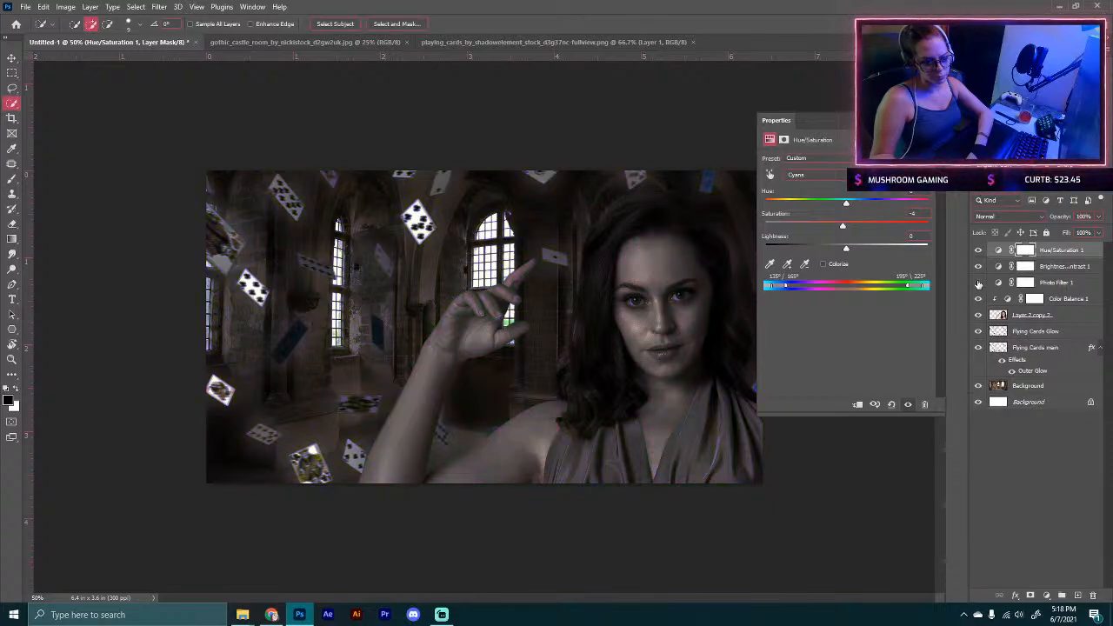
{"action": "left_click", "coordinate": [978, 283]}
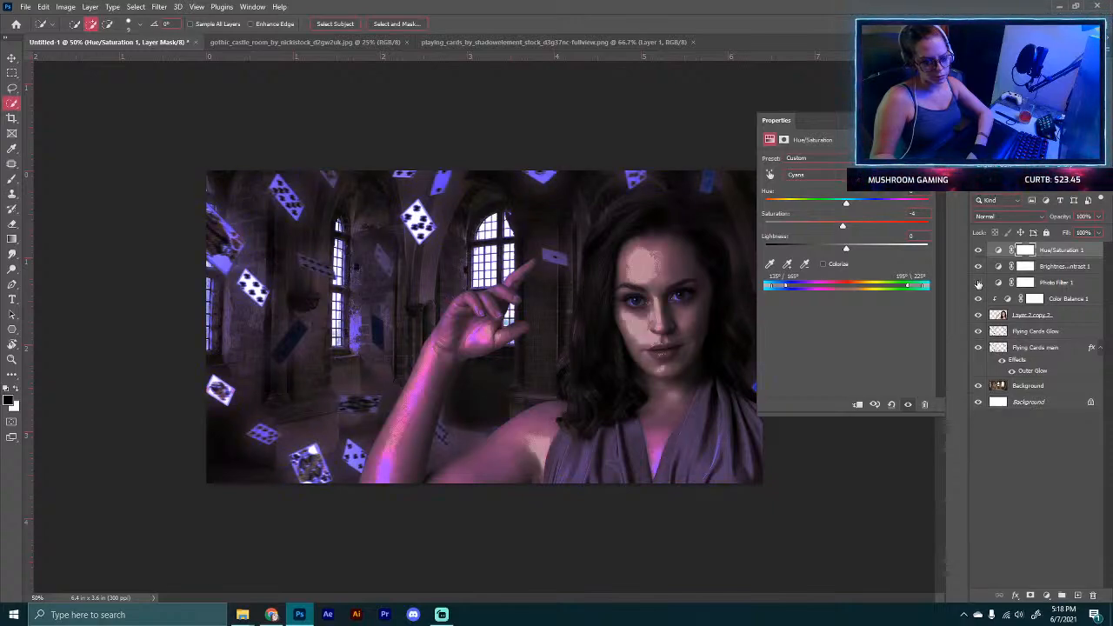
{"action": "left_click", "coordinate": [978, 283]}
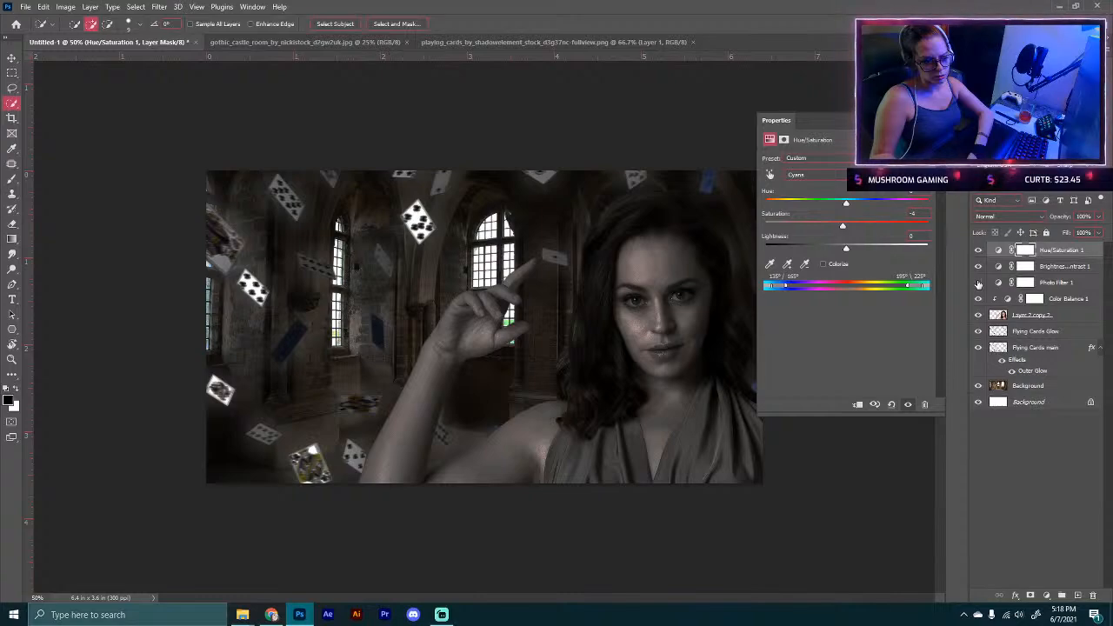
{"action": "left_click", "coordinate": [978, 282]}
{"action": "mouse_move", "coordinate": [980, 266]}
{"action": "left_mouse_down"}
{"action": "mouse_move", "coordinate": [978, 252]}
{"action": "mouse_move", "coordinate": [976, 286]}
{"action": "left_mouse_up"}
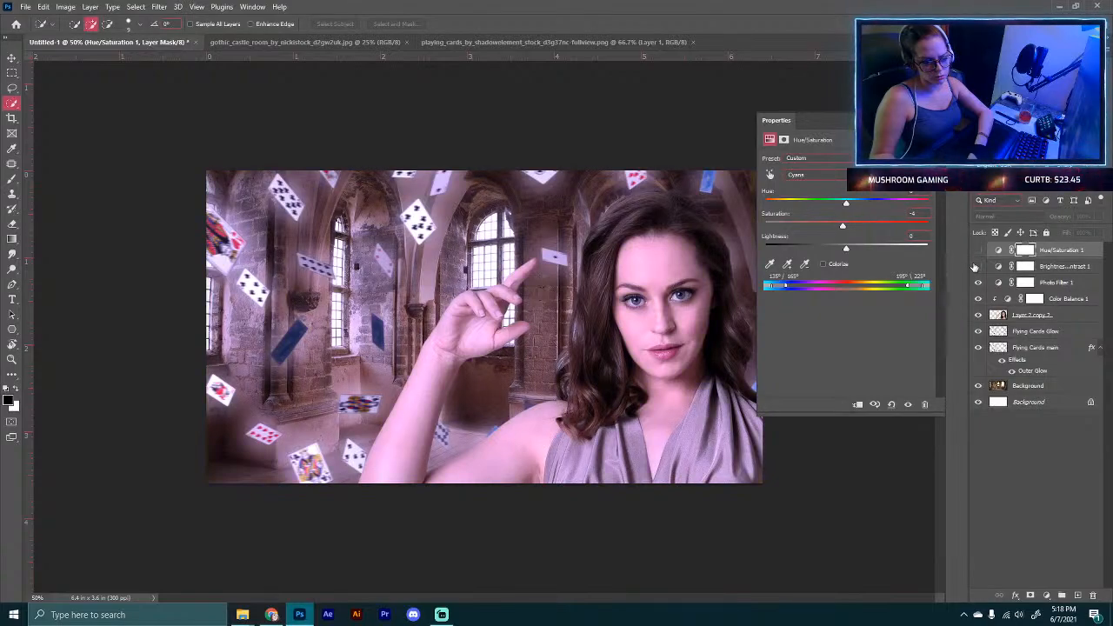
{"action": "left_click_drag", "start_coordinate": [974, 266], "coordinate": [977, 250]}
Step: Lower the Magentas saturation to about -11 in the Hue/Saturation layer
{"action": "left_click", "coordinate": [808, 175]}
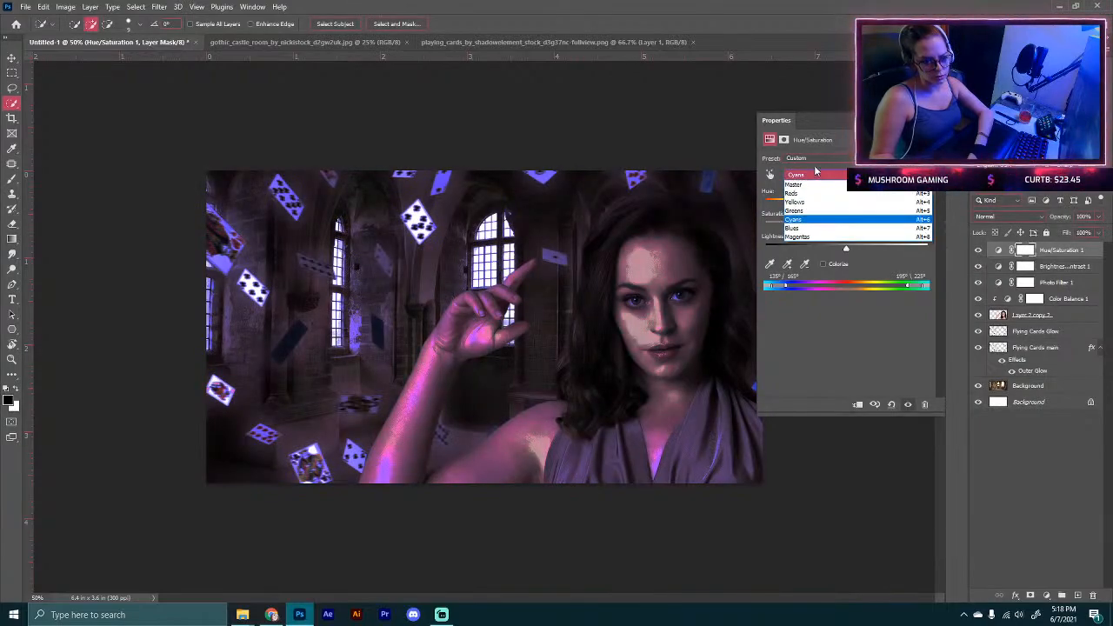
{"action": "left_click", "coordinate": [798, 236]}
{"action": "mouse_move", "coordinate": [846, 227]}
{"action": "left_mouse_down"}
{"action": "mouse_move", "coordinate": [753, 223]}
{"action": "mouse_move", "coordinate": [837, 228]}
{"action": "left_mouse_up"}
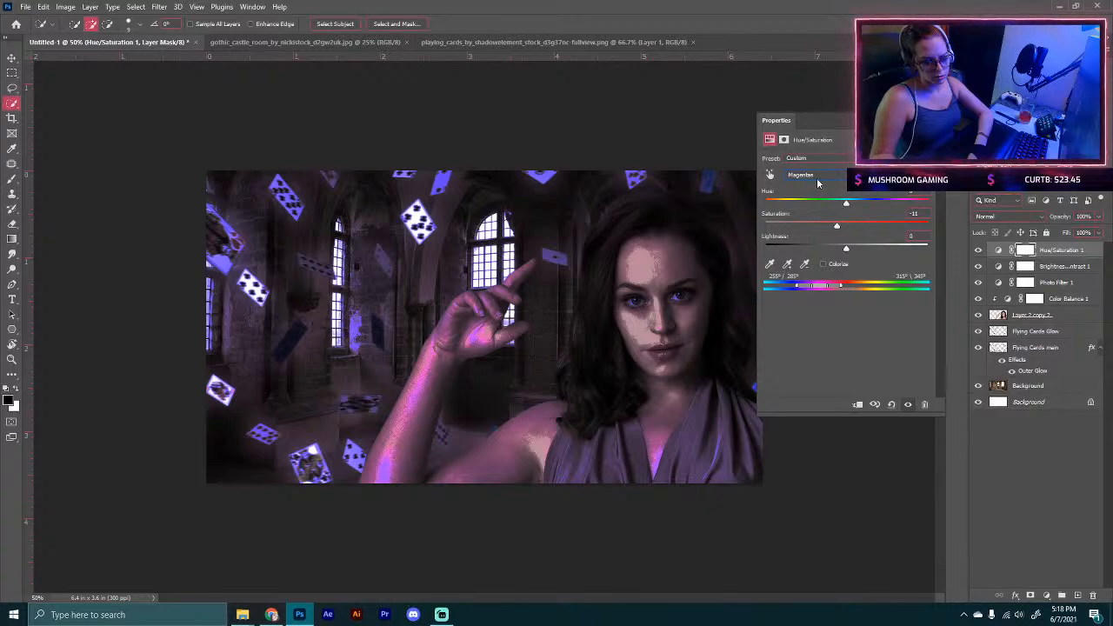
{"action": "left_click", "coordinate": [928, 121]}
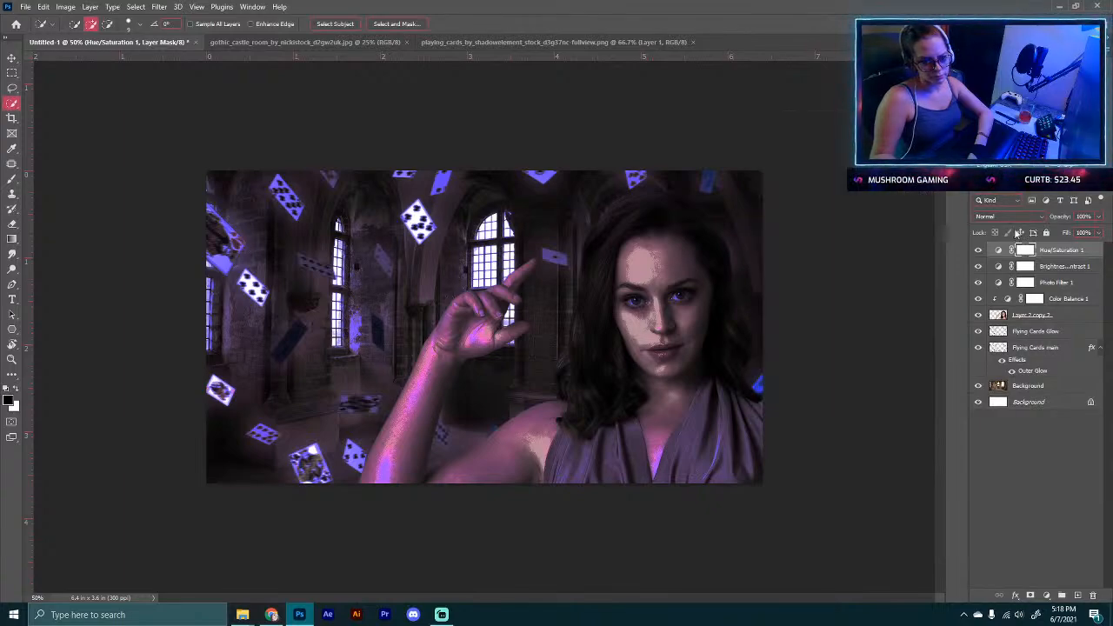
Step: Paint on the Photo Filter mask with the Brush over the model's face and chest to remove the violet tint
{"action": "left_click", "coordinate": [1048, 283]}
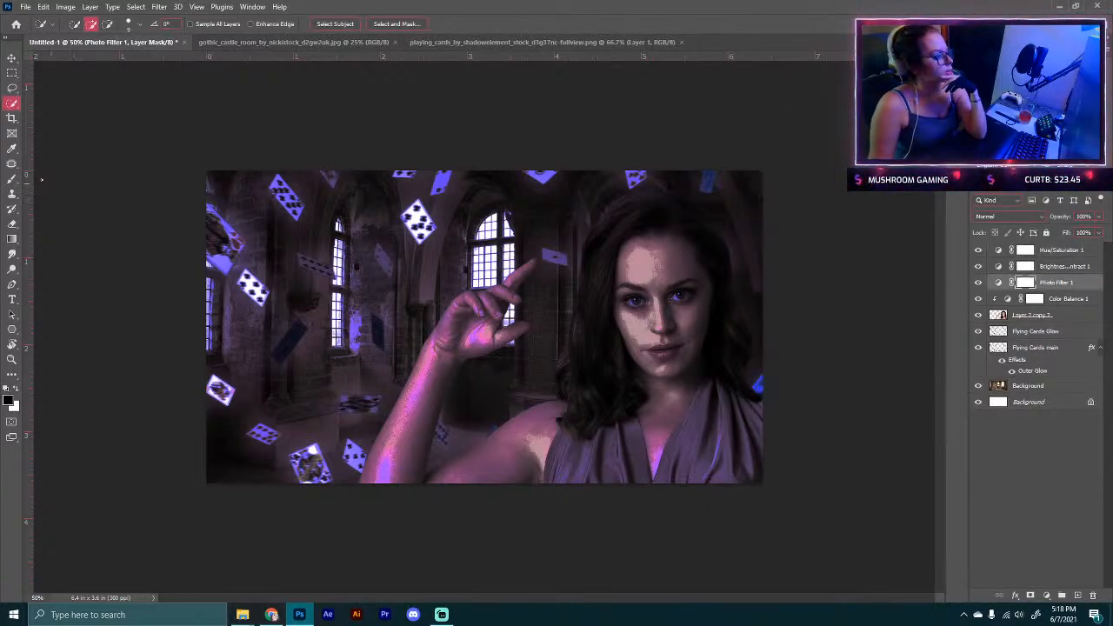
{"action": "left_click", "coordinate": [12, 180]}
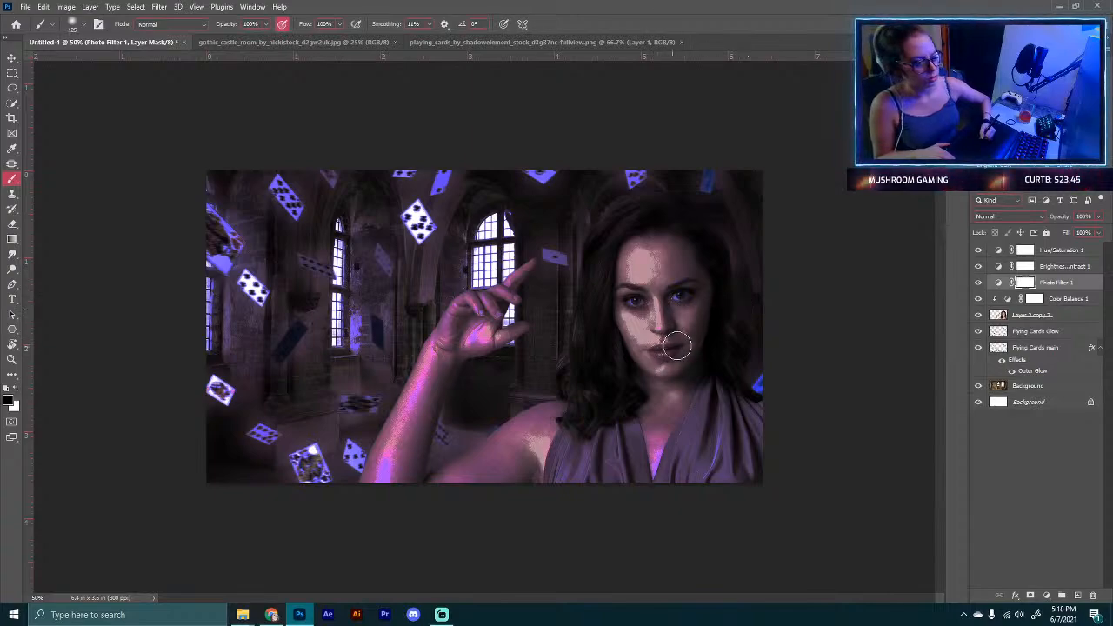
{"action": "mouse_move", "coordinate": [671, 346]}
{"action": "left_mouse_down"}
{"action": "mouse_move", "coordinate": [637, 298]}
{"action": "mouse_move", "coordinate": [632, 251]}
{"action": "left_mouse_up"}
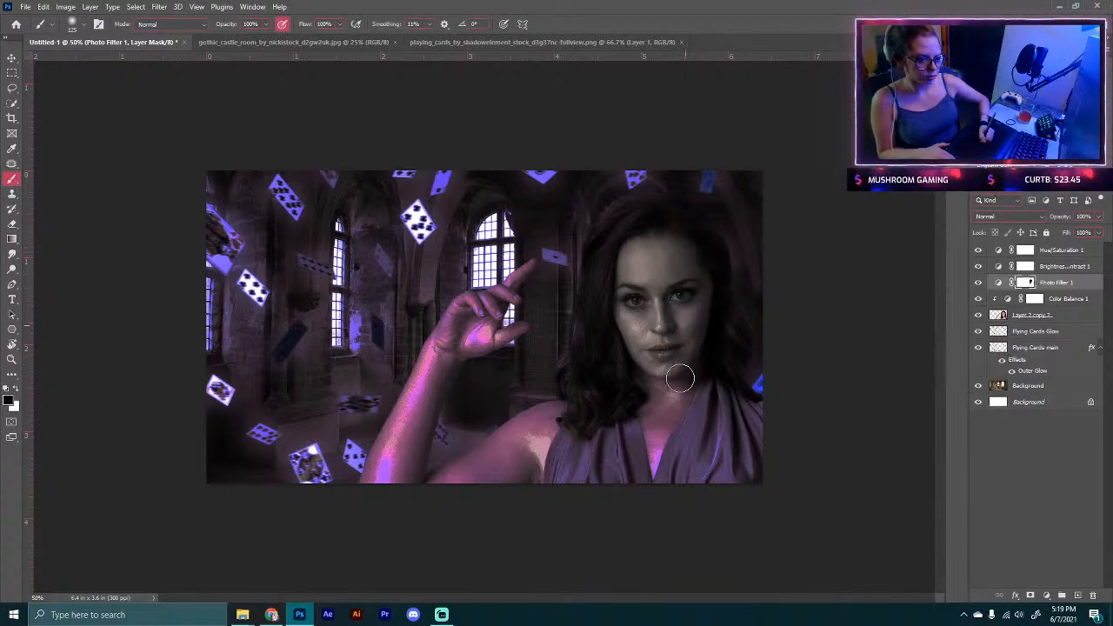
{"action": "mouse_move", "coordinate": [677, 400]}
{"action": "left_mouse_down"}
{"action": "mouse_move", "coordinate": [665, 380]}
{"action": "mouse_move", "coordinate": [550, 439]}
{"action": "mouse_move", "coordinate": [547, 427]}
{"action": "left_mouse_up"}
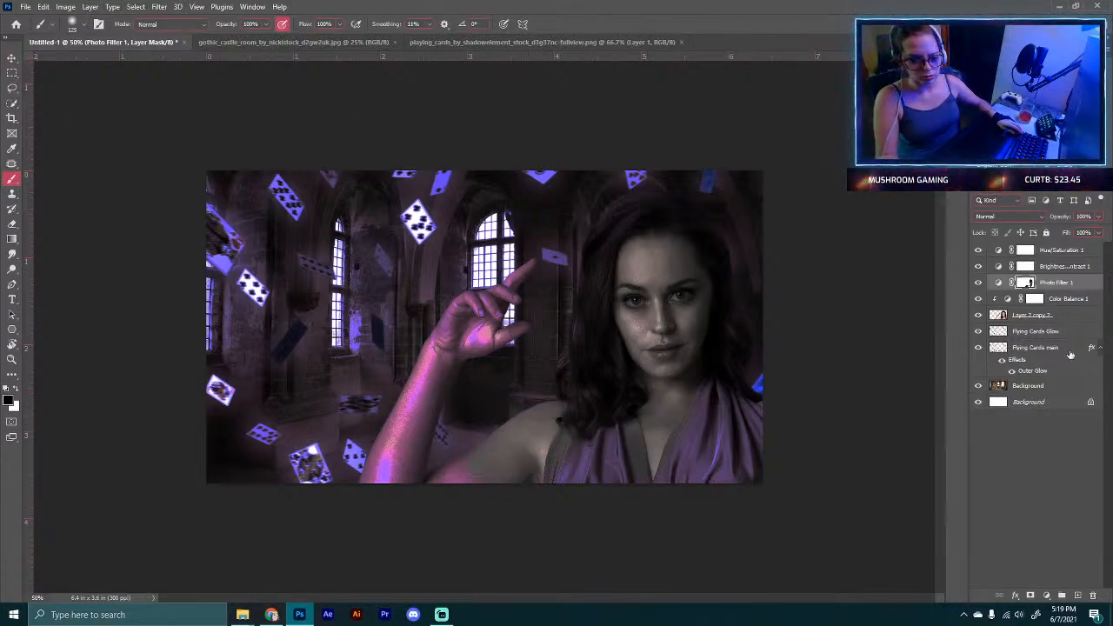
Step: Load the model layer's selection and paint the Photo Filter mask over the whole model with a larger brush, then deselect
{"action": "left_click", "coordinate": [1002, 315], "text": "ctrl"}
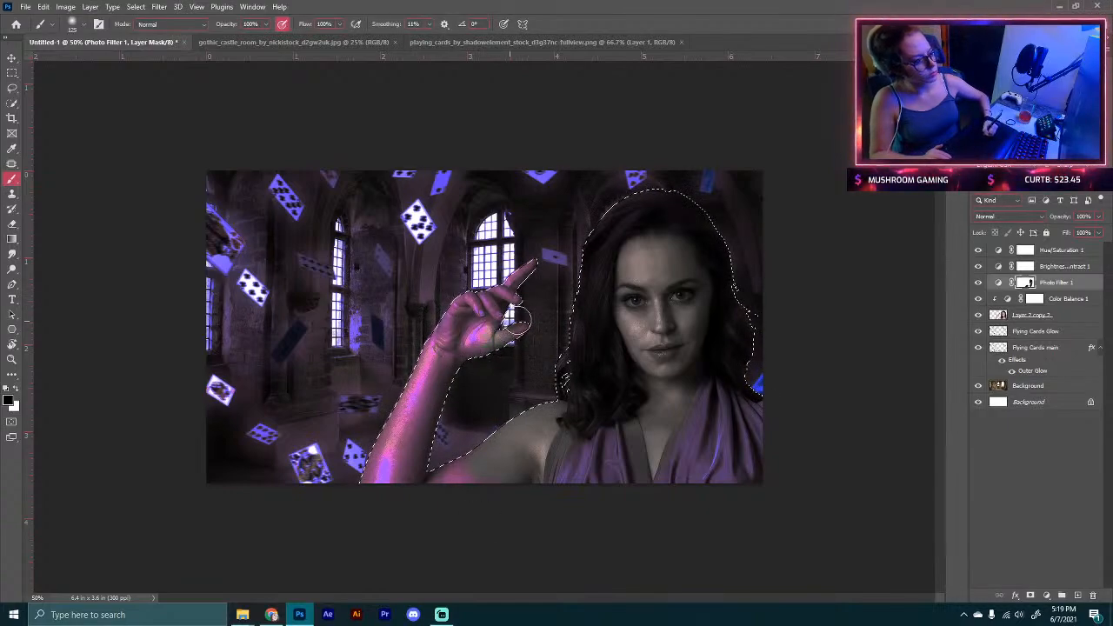
{"action": "mouse_move", "coordinate": [550, 227]}
{"action": "left_mouse_down"}
{"action": "mouse_move", "coordinate": [435, 382]}
{"action": "mouse_move", "coordinate": [465, 264]}
{"action": "mouse_move", "coordinate": [386, 422]}
{"action": "mouse_move", "coordinate": [402, 414]}
{"action": "mouse_move", "coordinate": [368, 506]}
{"action": "left_mouse_up"}
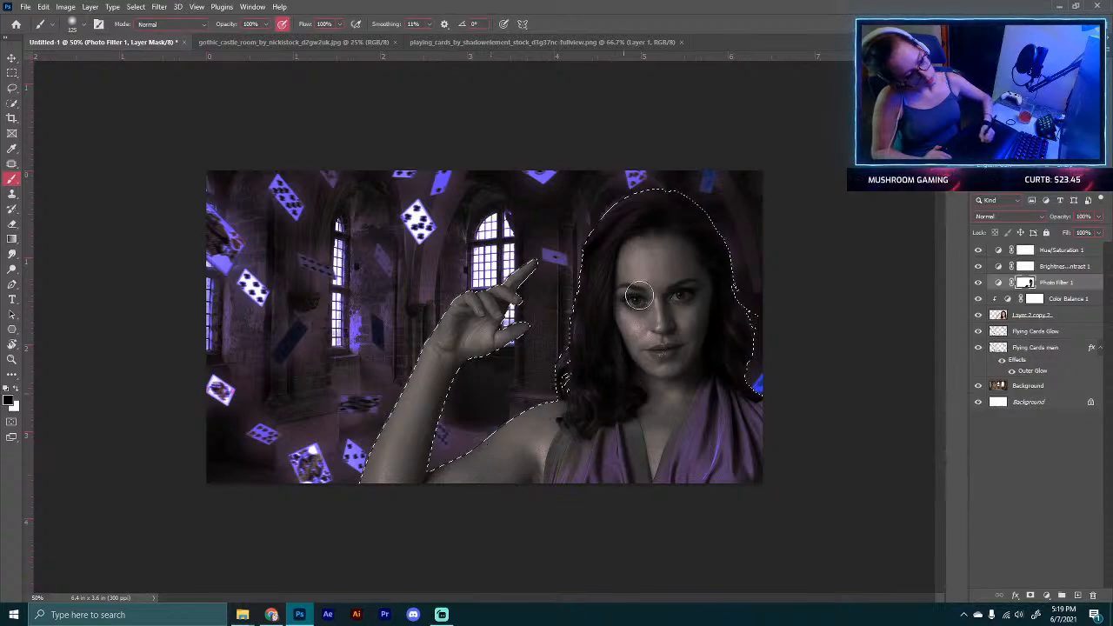
{"action": "key", "text": "]"}
{"action": "key", "text": "]"}
{"action": "key", "text": "]"}
{"action": "key", "text": "]"}
{"action": "key", "text": "]"}
{"action": "key", "text": "]"}
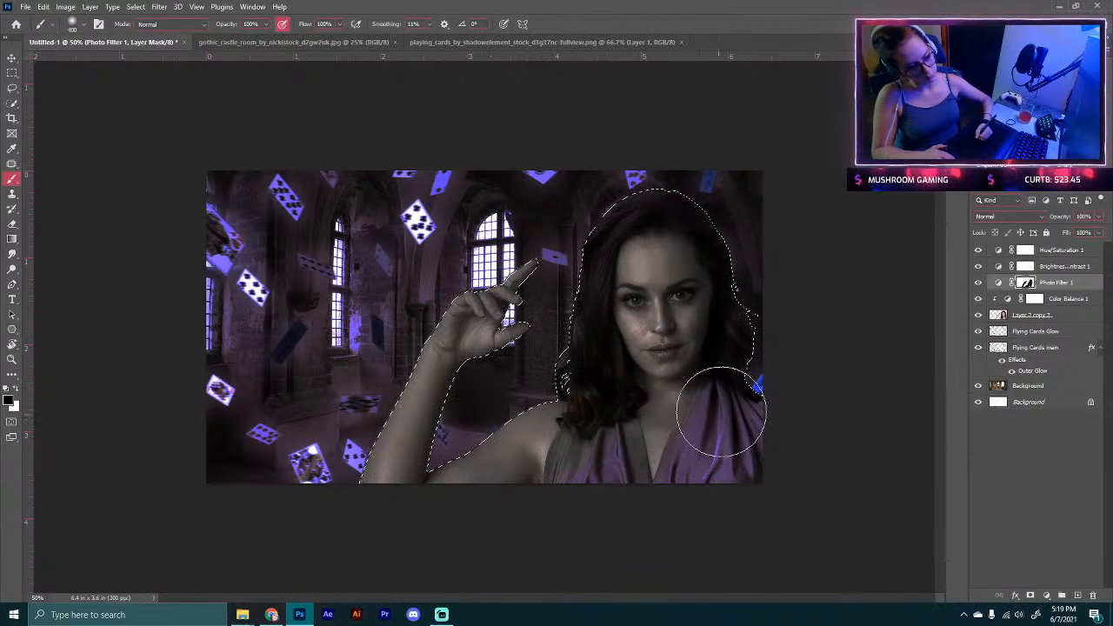
{"action": "mouse_move", "coordinate": [722, 409]}
{"action": "left_mouse_down"}
{"action": "mouse_move", "coordinate": [759, 439]}
{"action": "mouse_move", "coordinate": [662, 501]}
{"action": "mouse_move", "coordinate": [578, 429]}
{"action": "mouse_move", "coordinate": [602, 364]}
{"action": "mouse_move", "coordinate": [613, 233]}
{"action": "mouse_move", "coordinate": [715, 311]}
{"action": "mouse_move", "coordinate": [731, 343]}
{"action": "mouse_move", "coordinate": [683, 255]}
{"action": "left_mouse_up"}
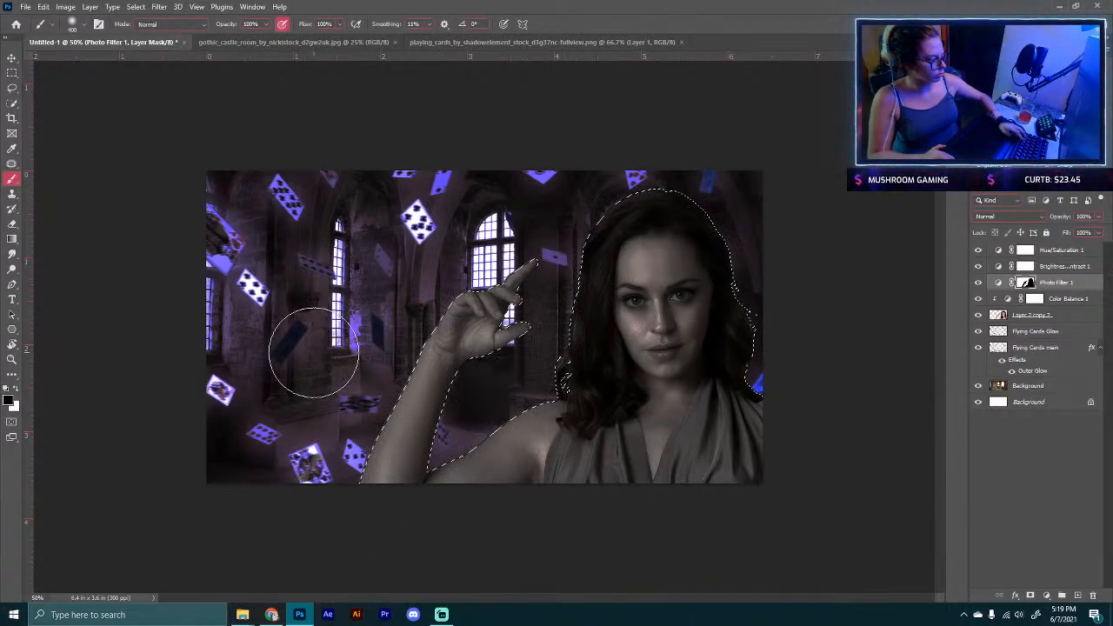
{"action": "key", "text": "ctrl+d"}
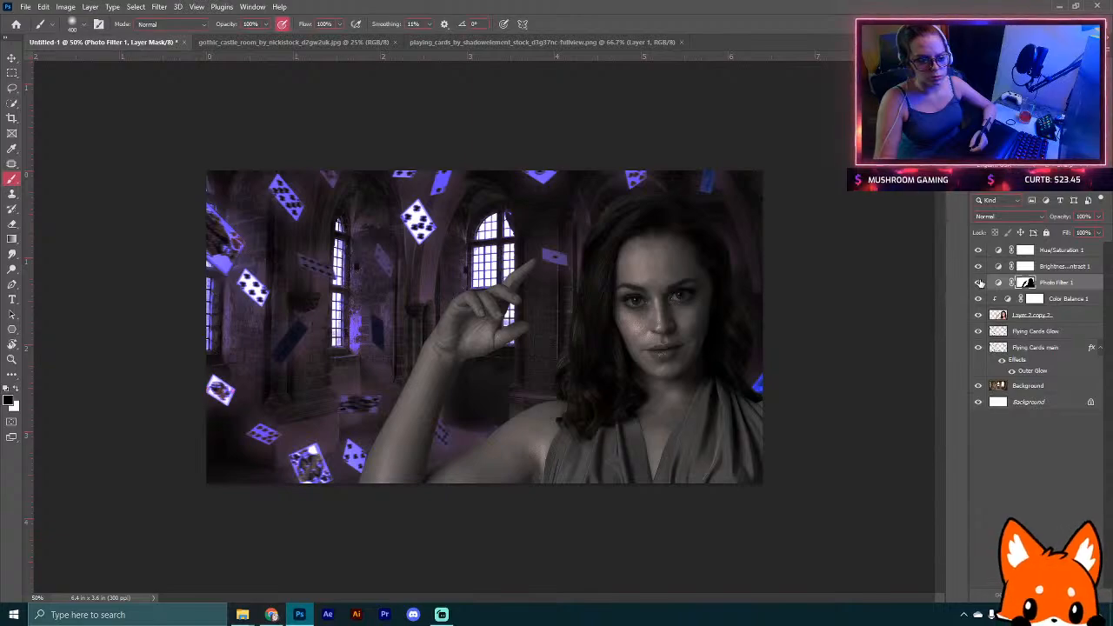
{"action": "left_click", "coordinate": [978, 268]}
{"action": "left_click", "coordinate": [978, 267]}
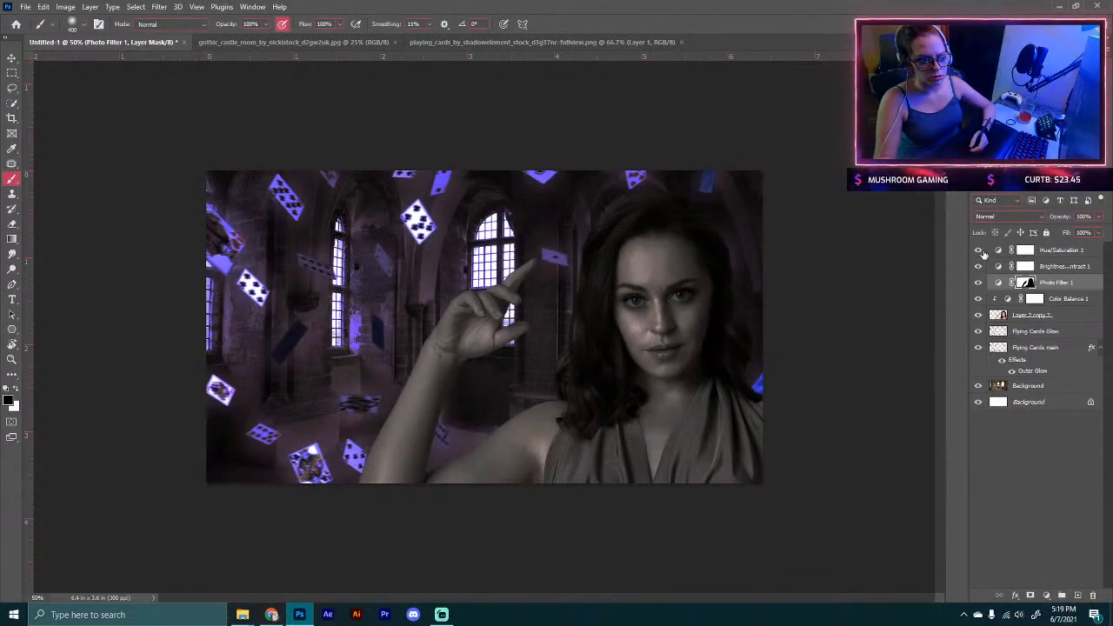
Step: Hide the Hue/Saturation adjustment layer to compare, then delete it
{"action": "left_click", "coordinate": [978, 251]}
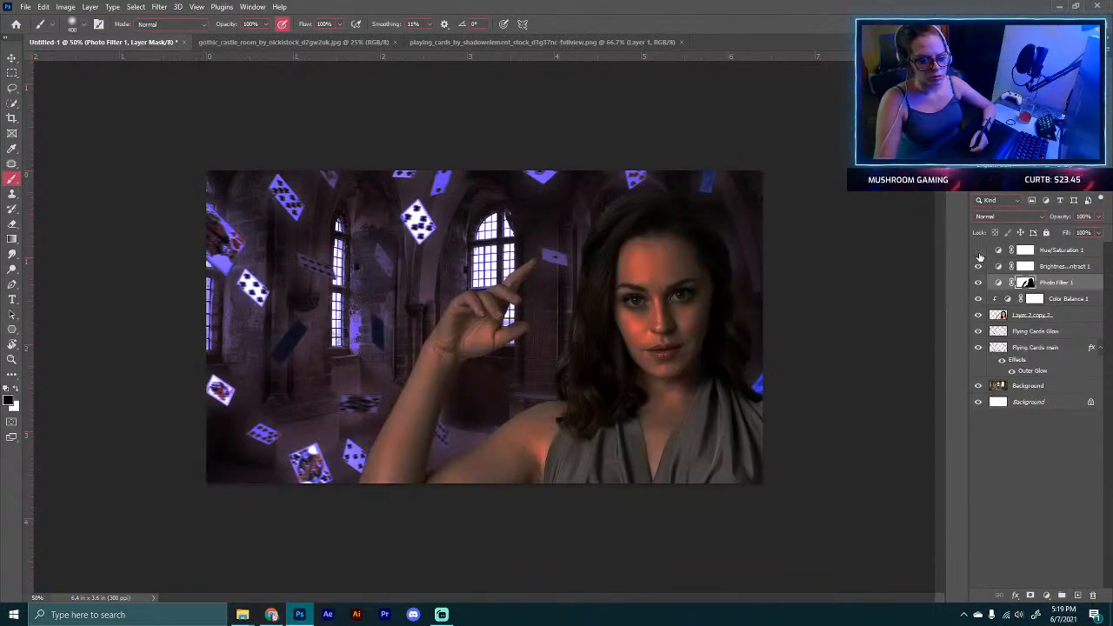
{"action": "left_click", "coordinate": [1049, 251]}
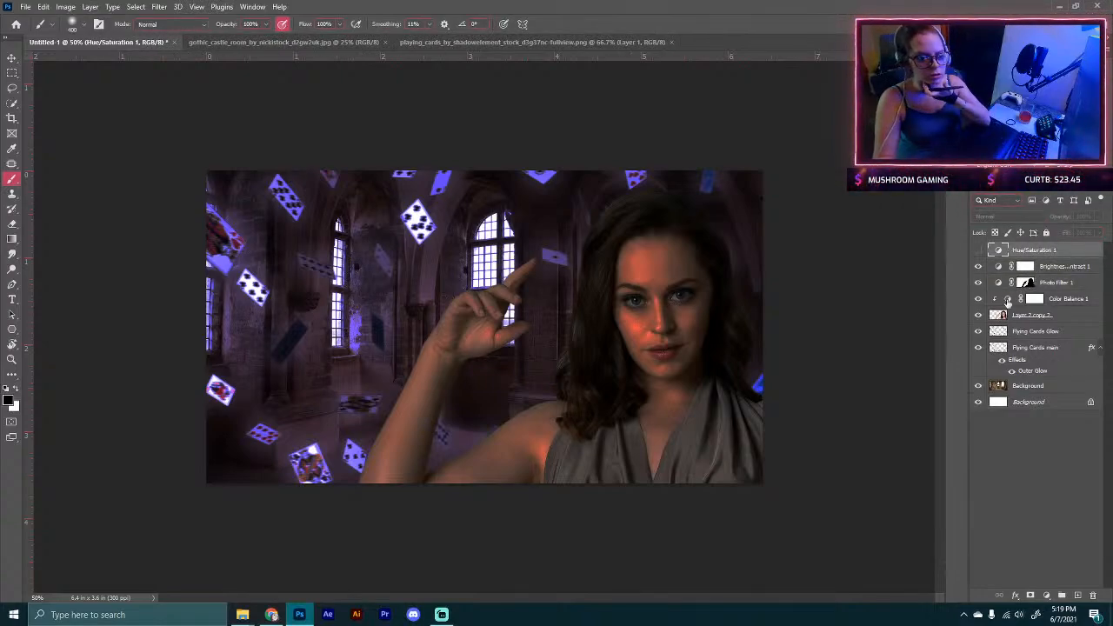
{"action": "left_click", "coordinate": [977, 252]}
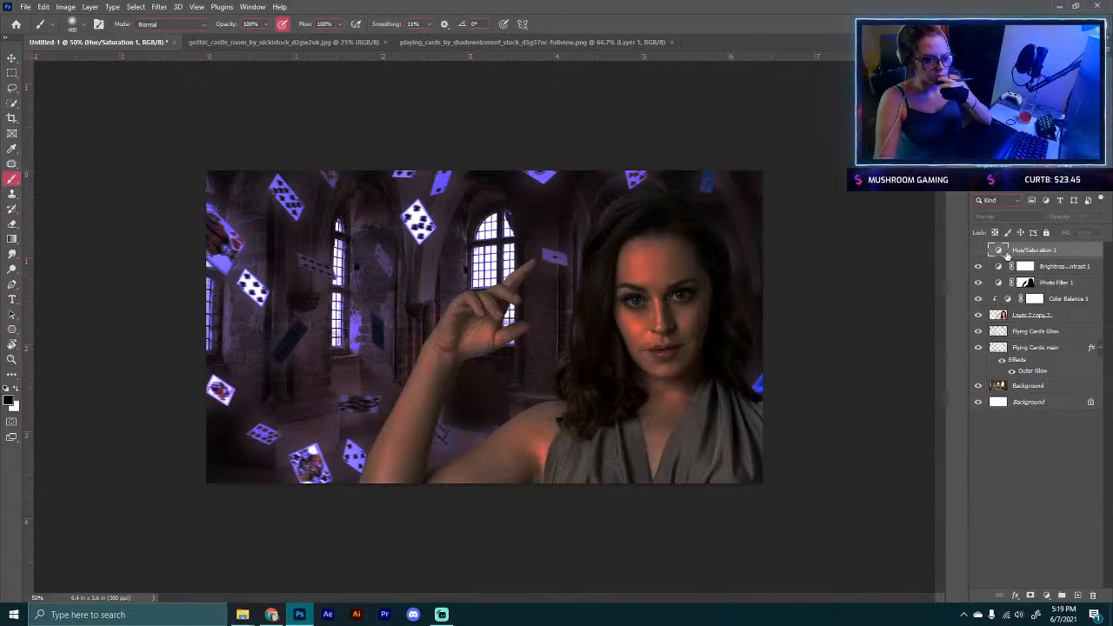
{"action": "left_click_drag", "start_coordinate": [1036, 254], "coordinate": [1093, 596]}
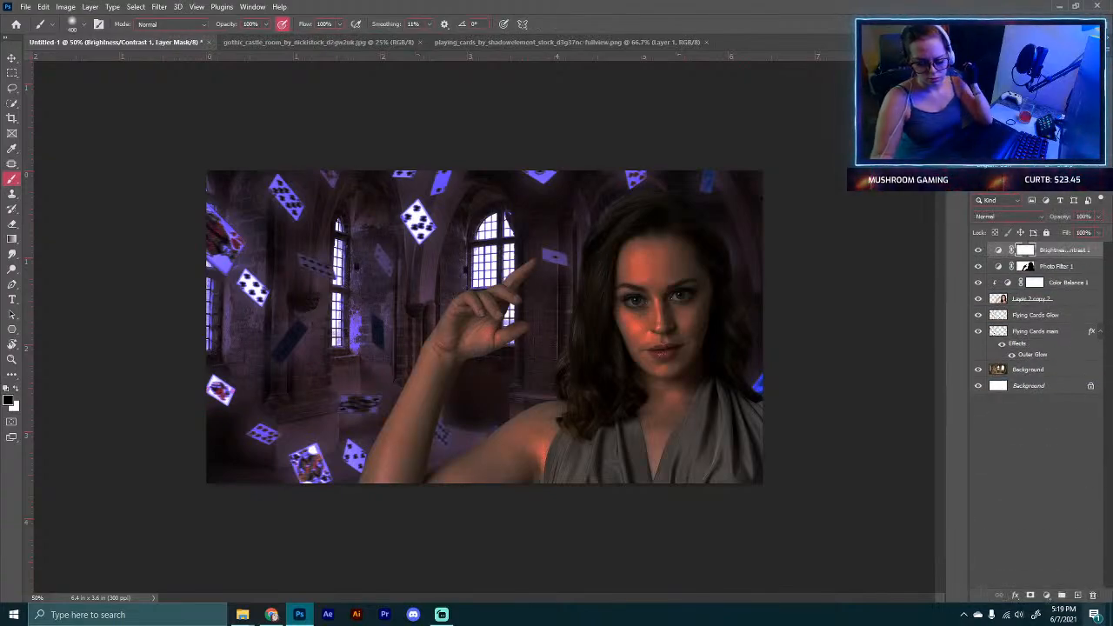
{"action": "left_click", "coordinate": [271, 615]}
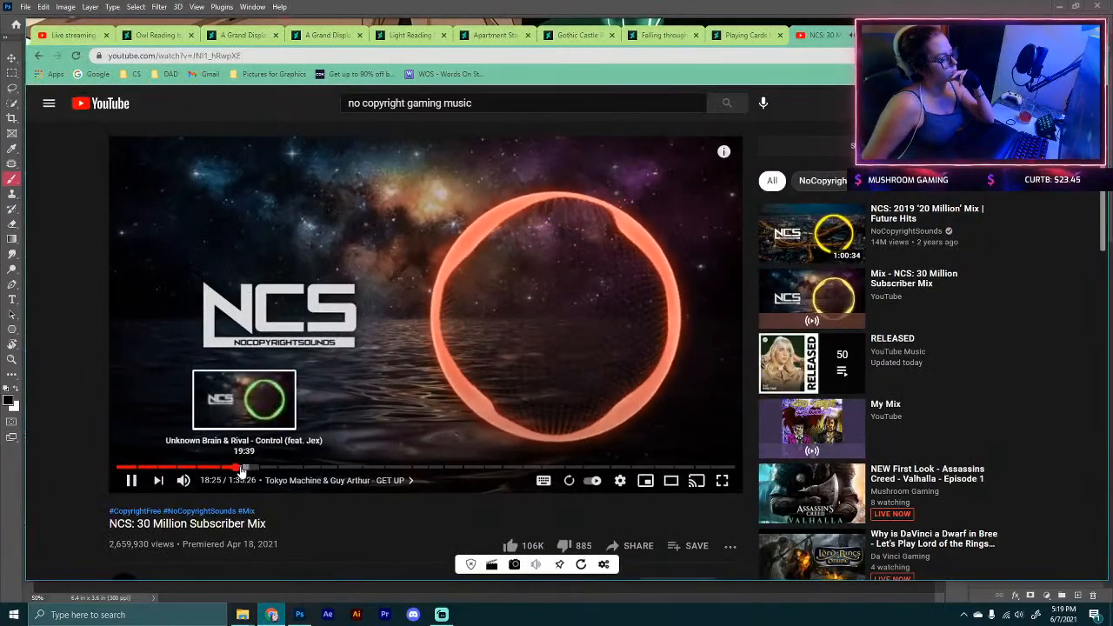
{"action": "left_click", "coordinate": [245, 468]}
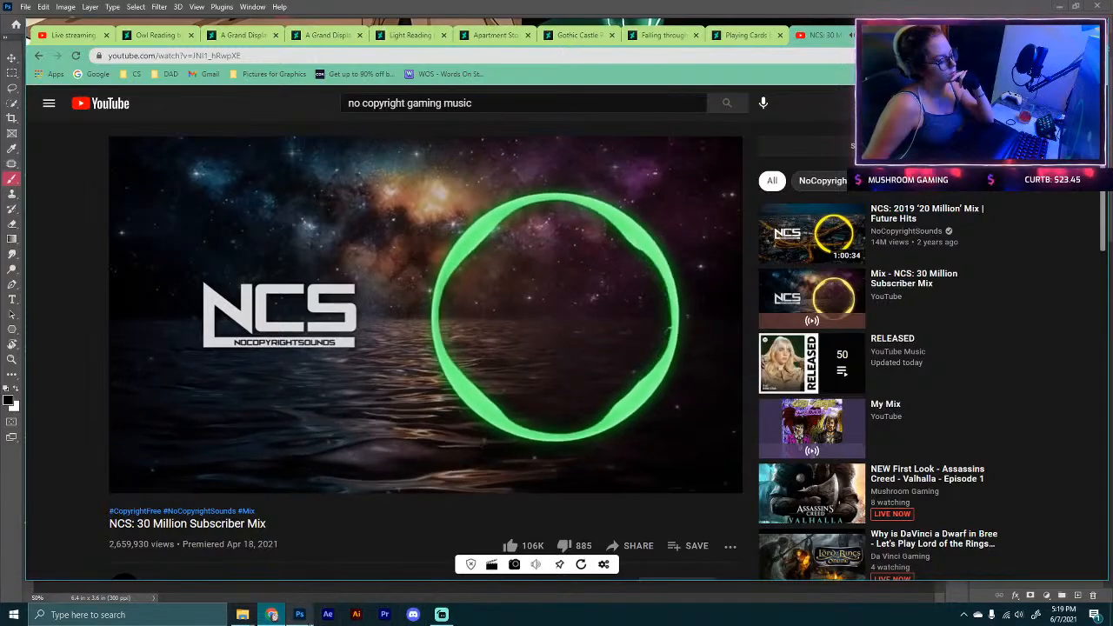
{"action": "left_click", "coordinate": [299, 614]}
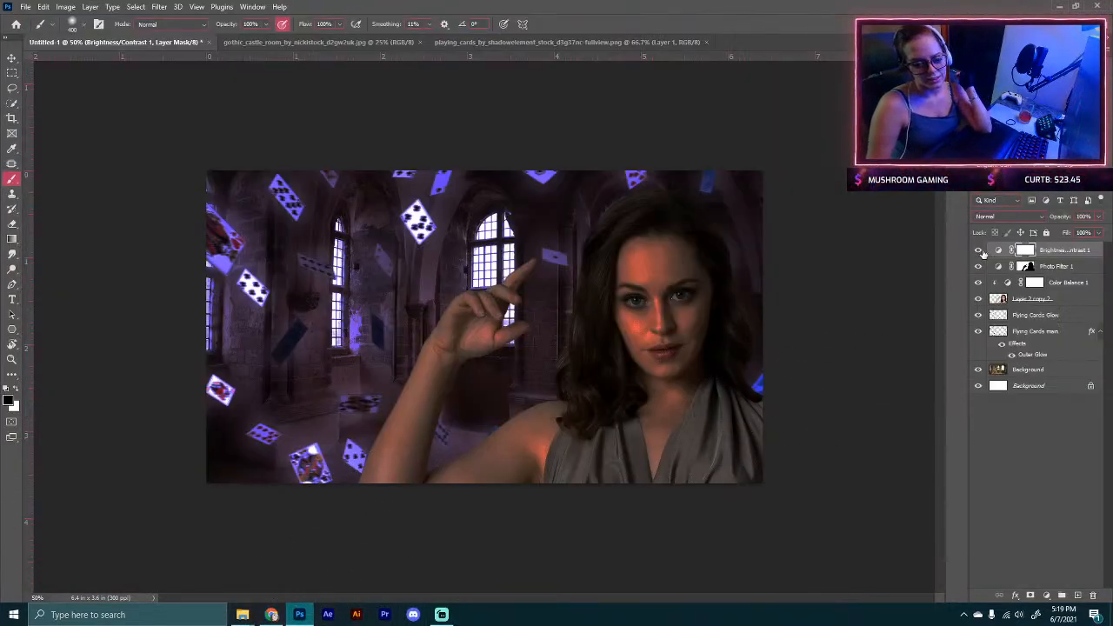
Step: Add a new Hue/Saturation adjustment layer and shift the Reds' hue, saturation and lightness sliders
{"action": "left_click", "coordinate": [980, 251]}
{"action": "left_click", "coordinate": [979, 251]}
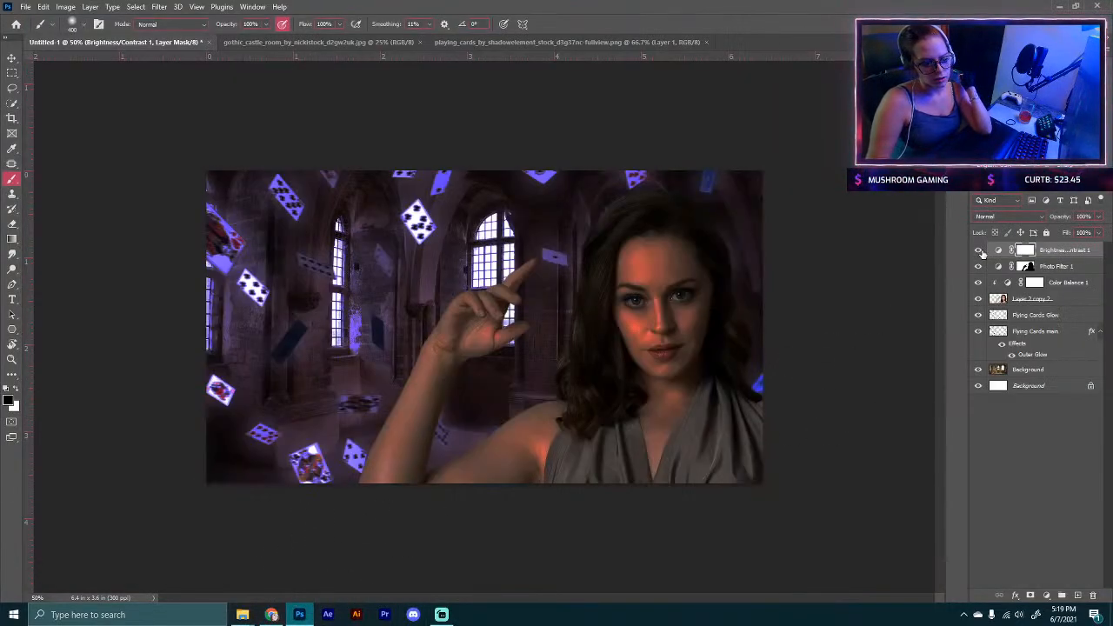
{"action": "left_click", "coordinate": [1064, 597]}
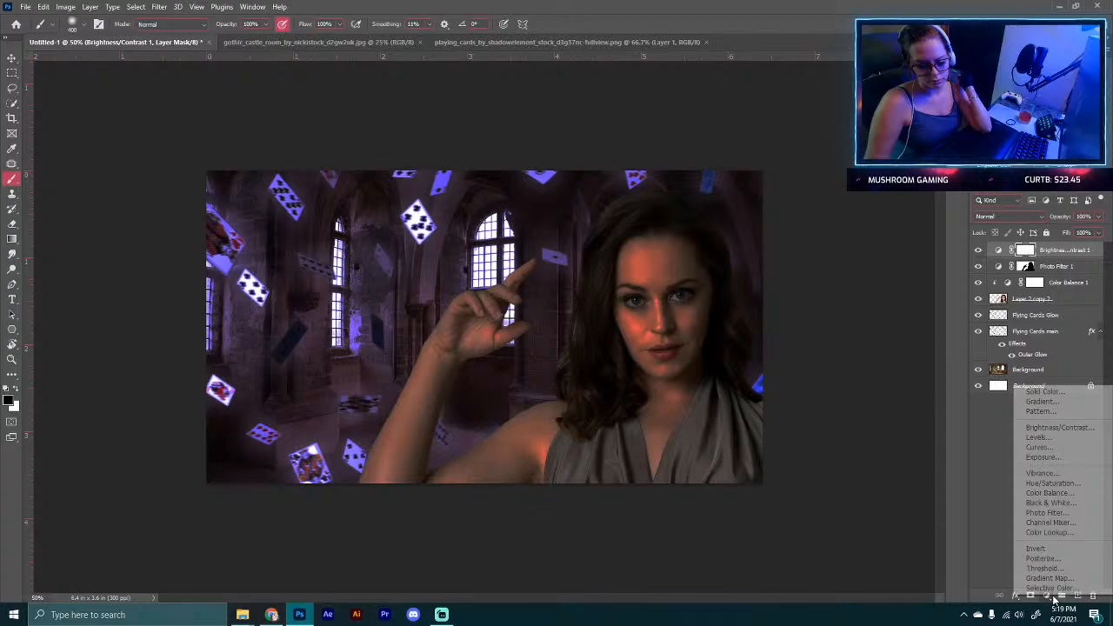
{"action": "left_click", "coordinate": [1039, 482]}
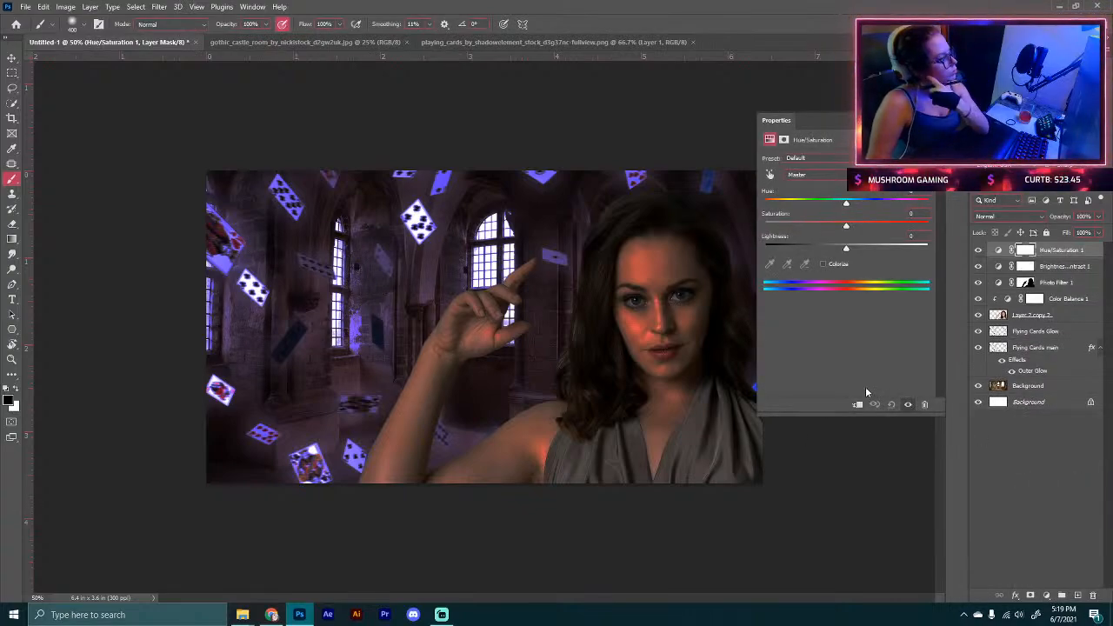
{"action": "left_click", "coordinate": [795, 175]}
{"action": "left_click", "coordinate": [793, 193]}
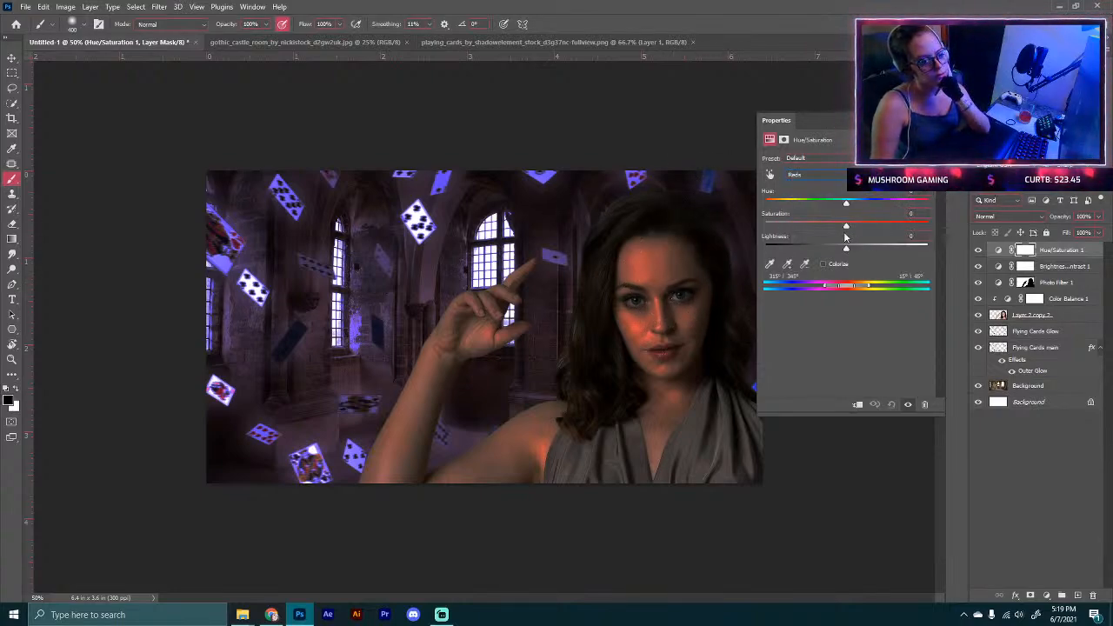
{"action": "left_click_drag", "start_coordinate": [846, 226], "coordinate": [867, 247]}
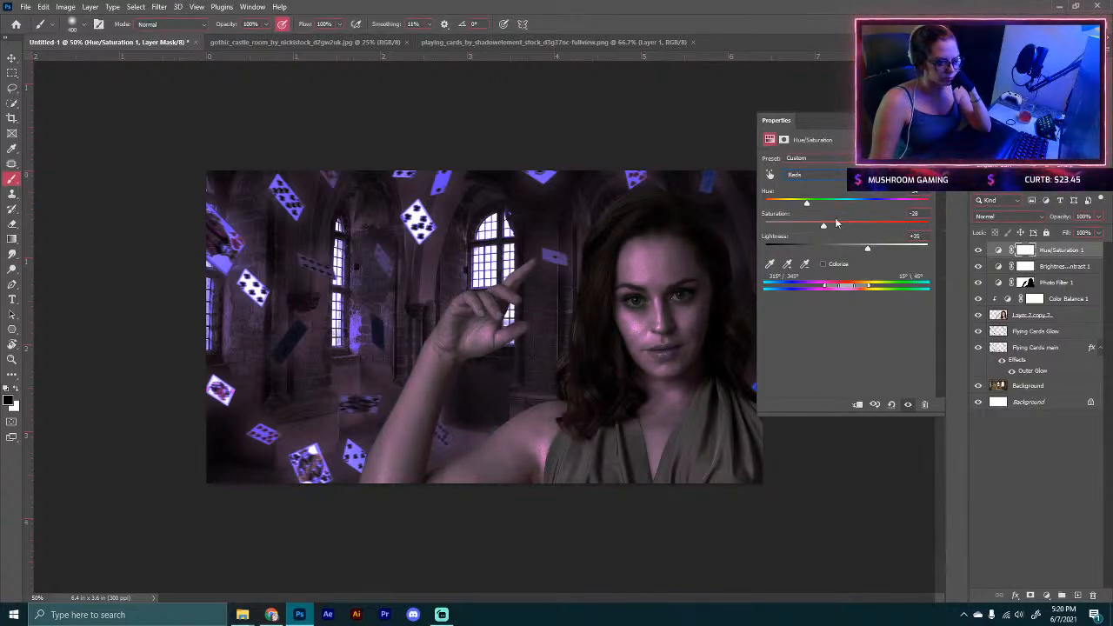
{"action": "mouse_move", "coordinate": [806, 203]}
{"action": "left_mouse_down"}
{"action": "mouse_move", "coordinate": [924, 206]}
{"action": "mouse_move", "coordinate": [780, 205]}
{"action": "mouse_move", "coordinate": [813, 205]}
{"action": "mouse_move", "coordinate": [828, 228]}
{"action": "mouse_move", "coordinate": [859, 228]}
{"action": "left_mouse_up"}
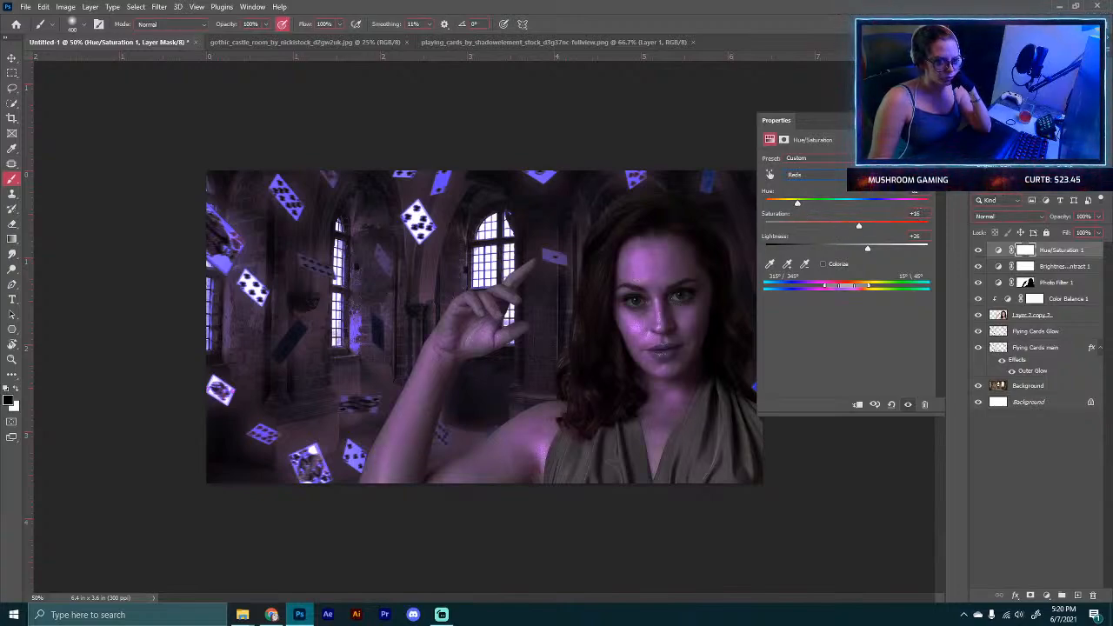
{"action": "left_click", "coordinate": [928, 121]}
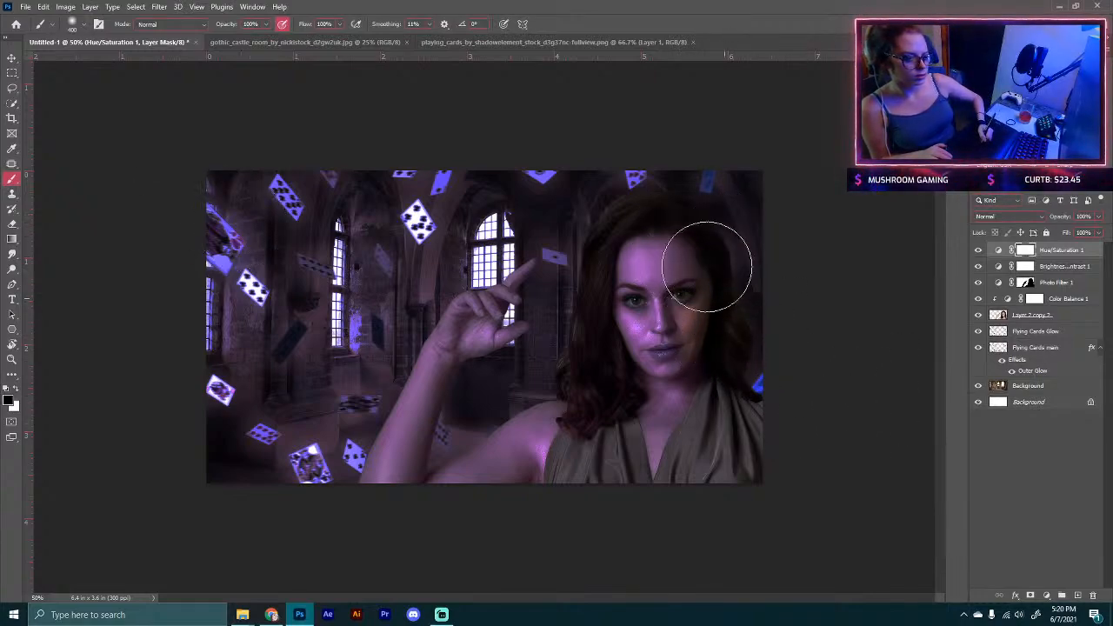
Step: Enlarge the brush, paint the new Hue/Saturation mask over the model's arm, and toggle the layer to compare
{"action": "key", "text": "bracketright"}
{"action": "key", "text": "bracketright"}
{"action": "key", "text": "bracketright"}
{"action": "key", "text": "bracketright"}
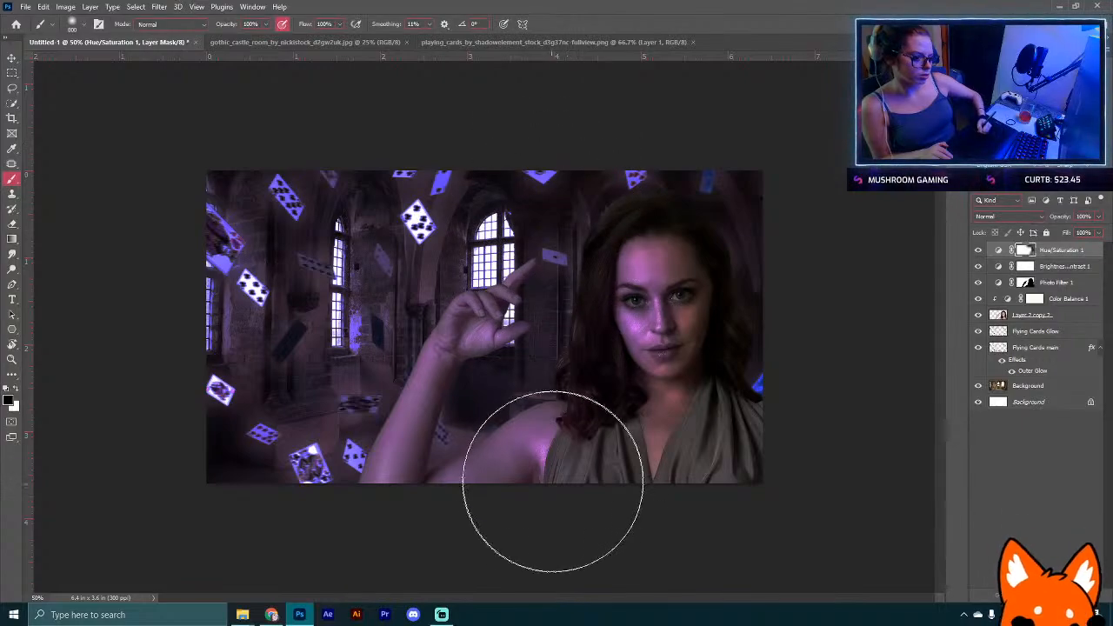
{"action": "mouse_move", "coordinate": [310, 487]}
{"action": "left_mouse_down"}
{"action": "mouse_move", "coordinate": [300, 406]}
{"action": "mouse_move", "coordinate": [319, 415]}
{"action": "mouse_move", "coordinate": [322, 294]}
{"action": "mouse_move", "coordinate": [366, 474]}
{"action": "left_mouse_up"}
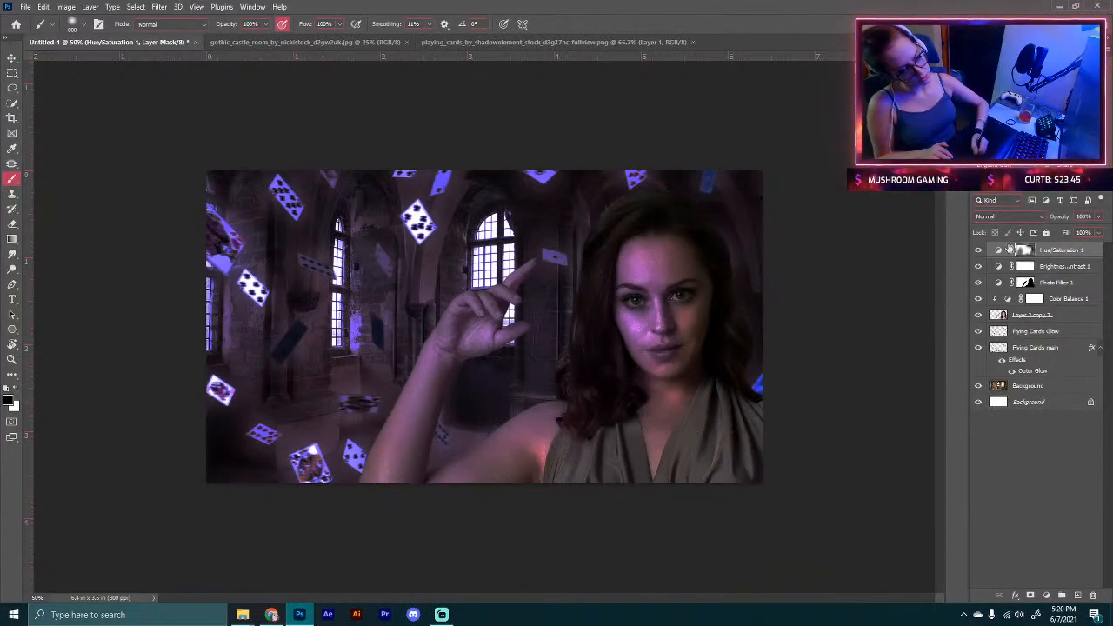
{"action": "left_click", "coordinate": [978, 250]}
{"action": "left_click", "coordinate": [978, 250]}
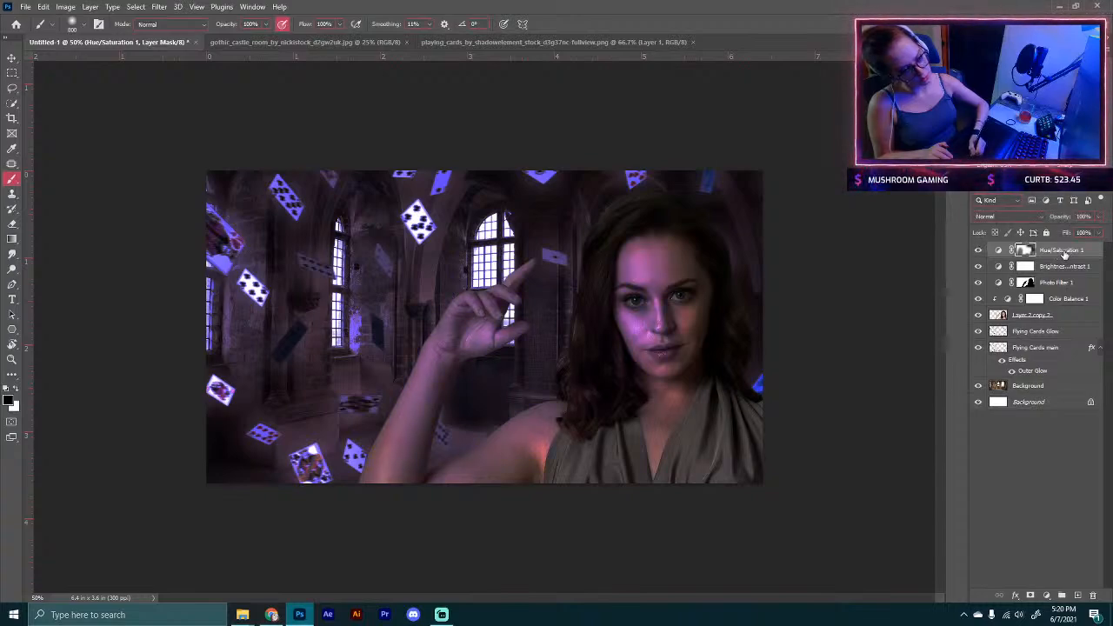
Step: Delete the new Hue/Saturation adjustment layer
{"action": "left_click_drag", "start_coordinate": [1078, 253], "coordinate": [1078, 557]}
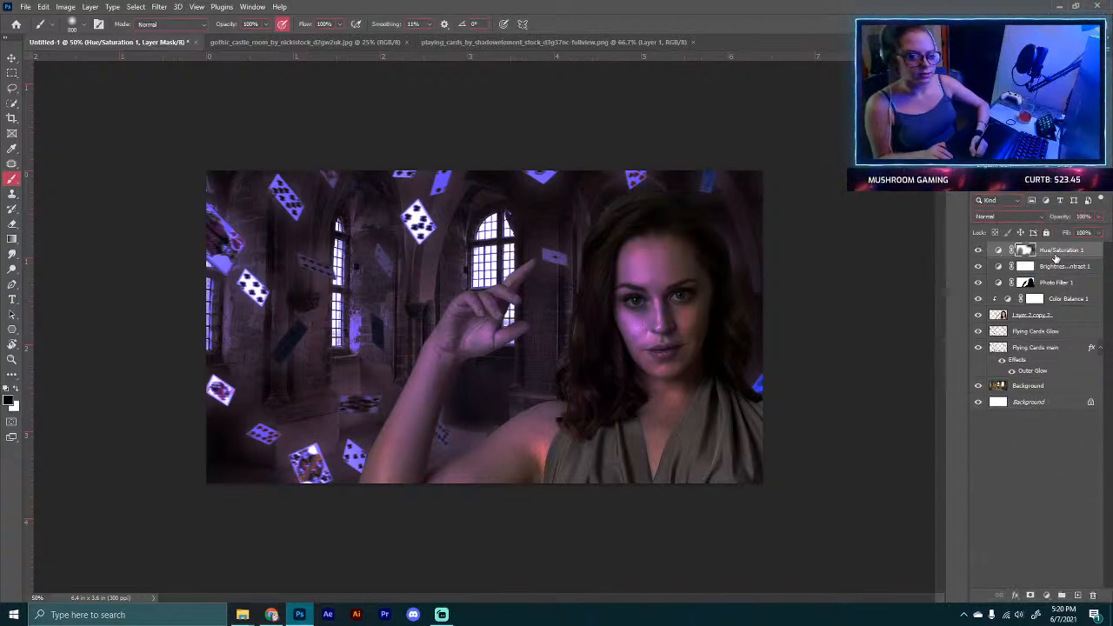
{"action": "double_click", "coordinate": [1061, 249]}
{"action": "left_click", "coordinate": [1050, 406]}
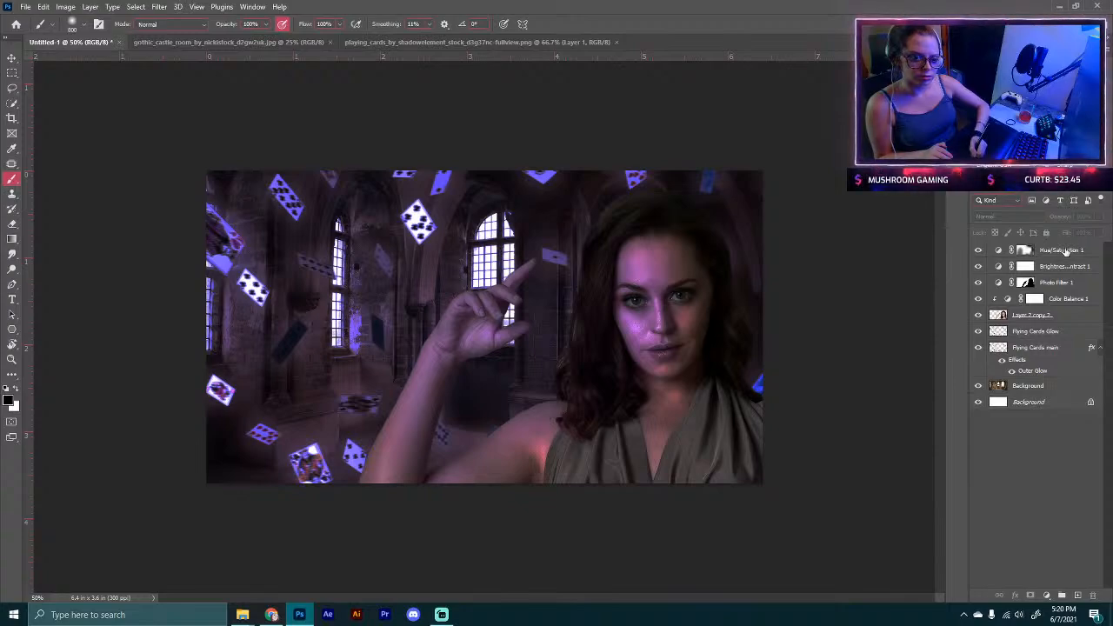
{"action": "left_click_drag", "start_coordinate": [1063, 250], "coordinate": [1093, 593]}
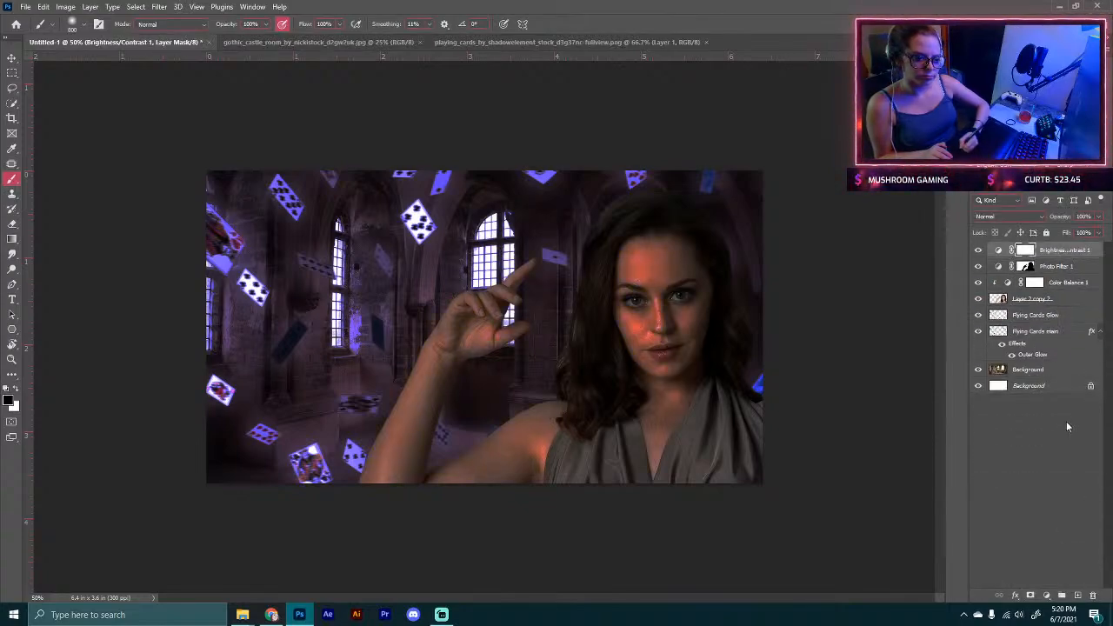
Step: Open the Brightness/Contrast layer's properties, raise the brightness slightly and lower the contrast strongly
{"action": "left_click", "coordinate": [977, 250]}
{"action": "left_click", "coordinate": [977, 250]}
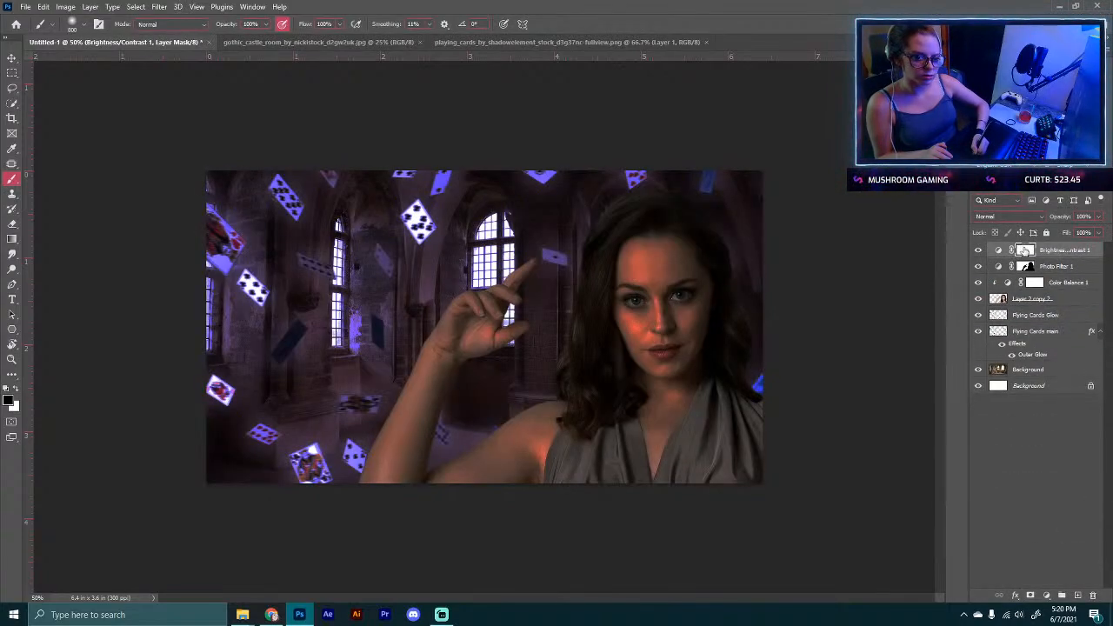
{"action": "double_click", "coordinate": [998, 251]}
{"action": "left_click_drag", "start_coordinate": [769, 188], "coordinate": [793, 194]}
{"action": "left_click_drag", "start_coordinate": [866, 215], "coordinate": [767, 219]}
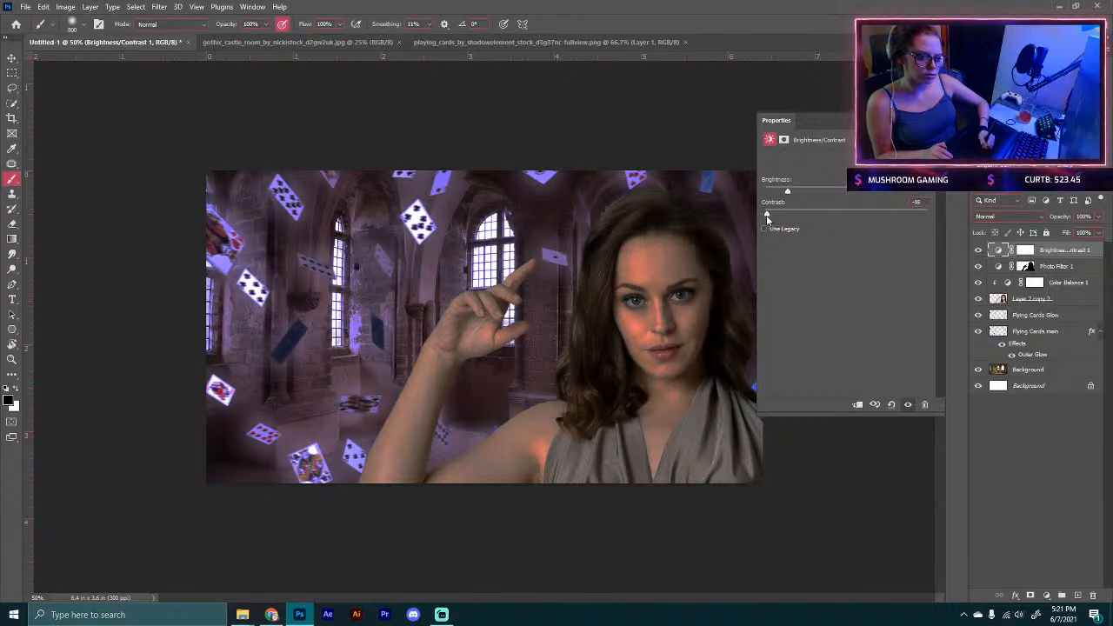
{"action": "left_click", "coordinate": [927, 120]}
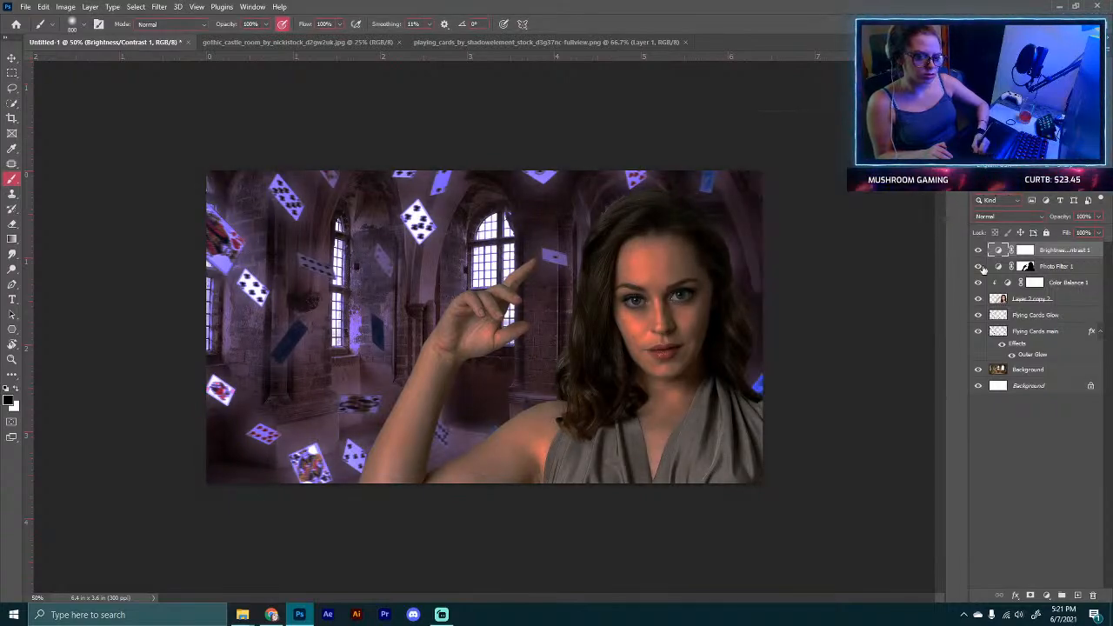
Step: Toggle the Photo Filter and Brightness/Contrast layers' visibility to compare the grading
{"action": "left_click", "coordinate": [979, 266]}
{"action": "left_click", "coordinate": [978, 266]}
{"action": "left_click", "coordinate": [977, 250]}
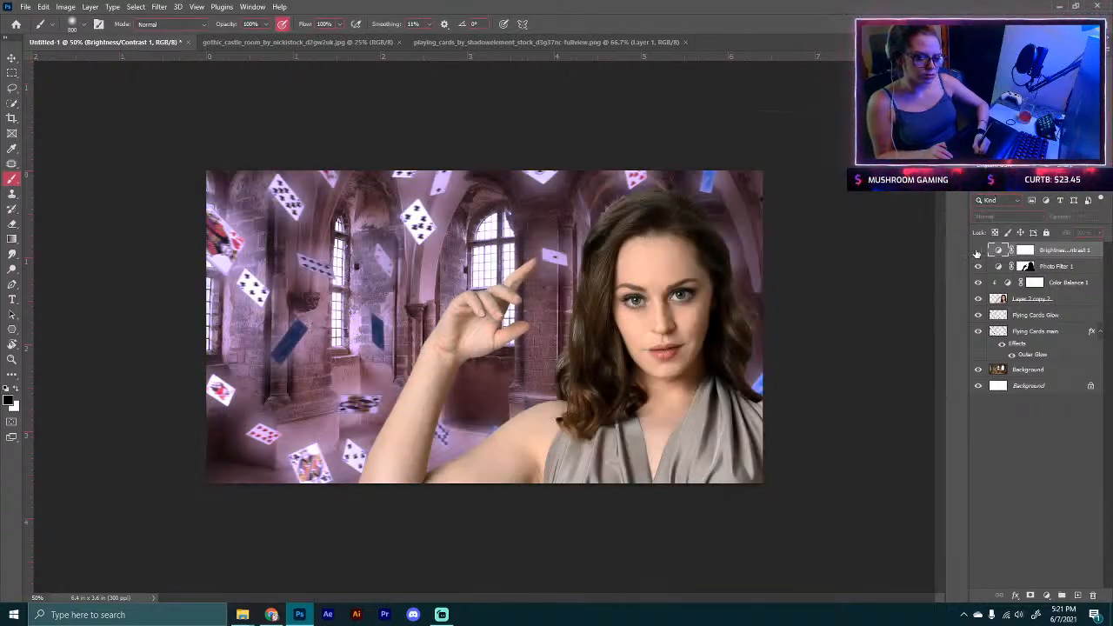
{"action": "left_click", "coordinate": [978, 249]}
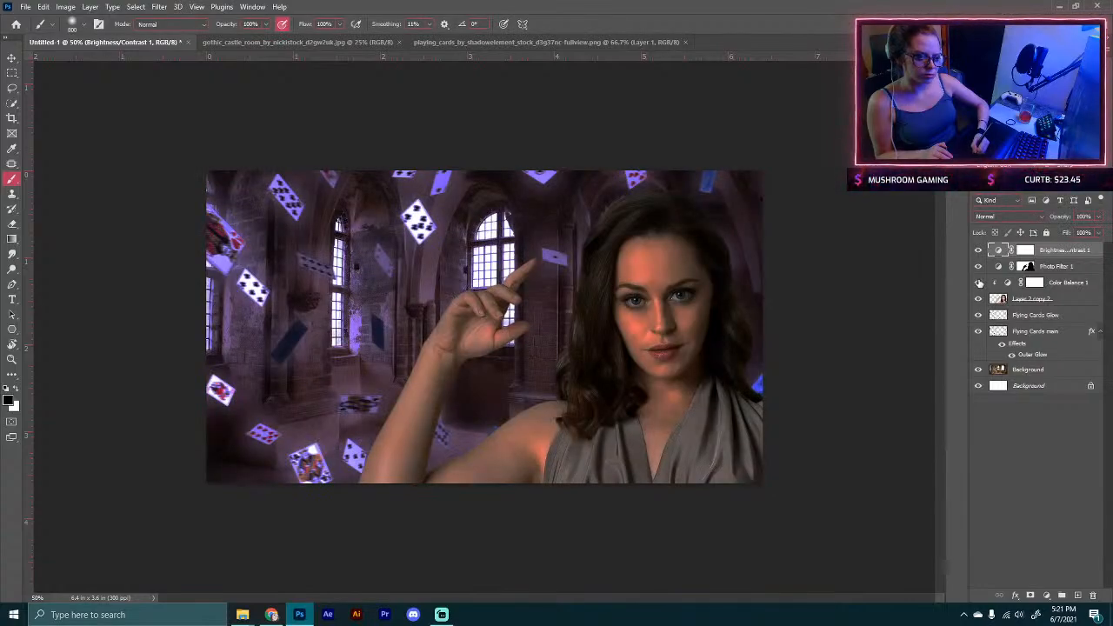
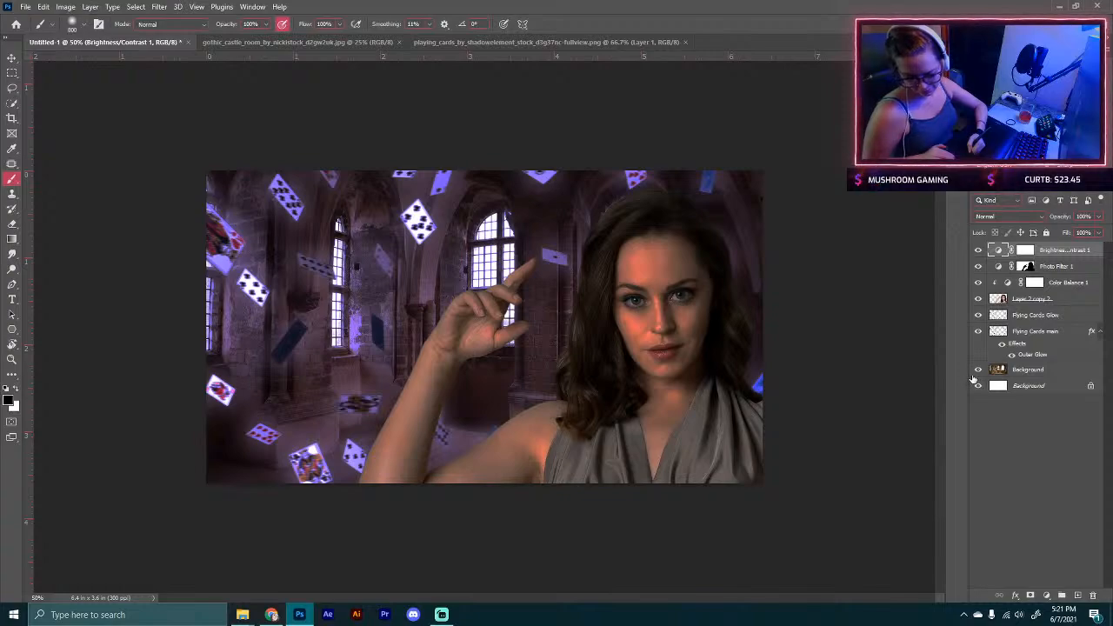
Step: Toggle the Brightness/Contrast layer to compare, then lower its opacity to 71%
{"action": "key", "text": "ctrl+minus"}
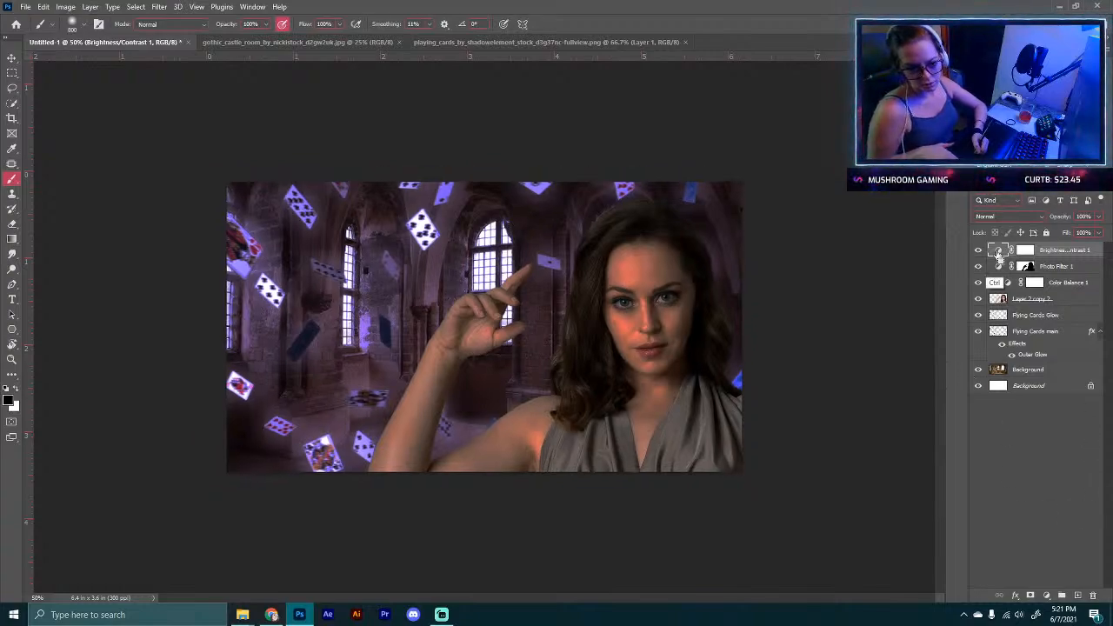
{"action": "key", "text": "ctrl+plus"}
{"action": "left_click", "coordinate": [978, 251]}
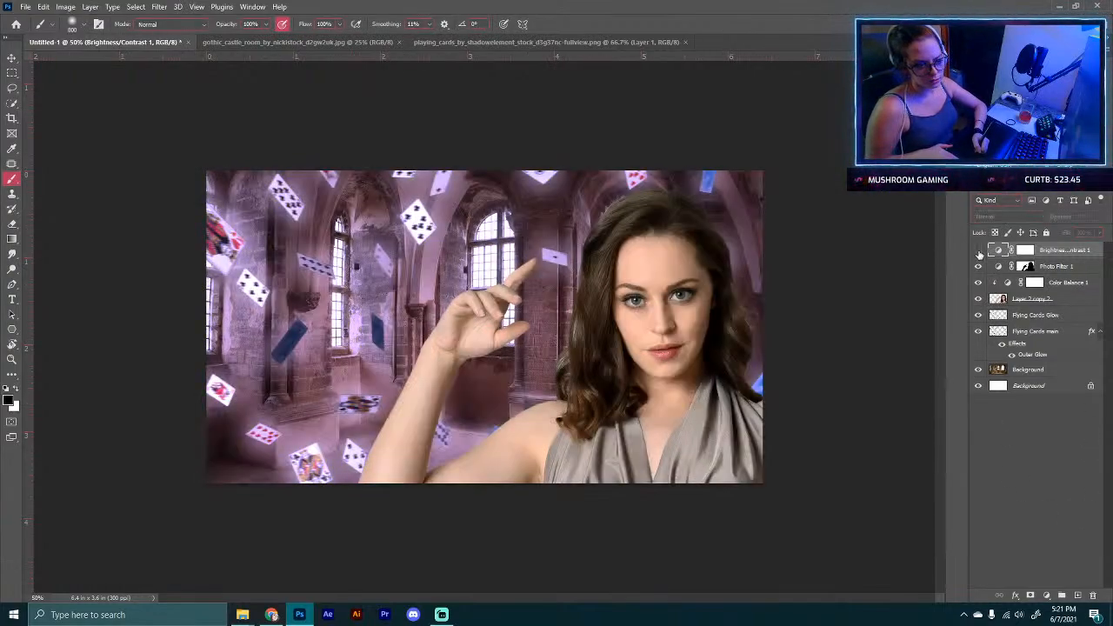
{"action": "left_click", "coordinate": [978, 252]}
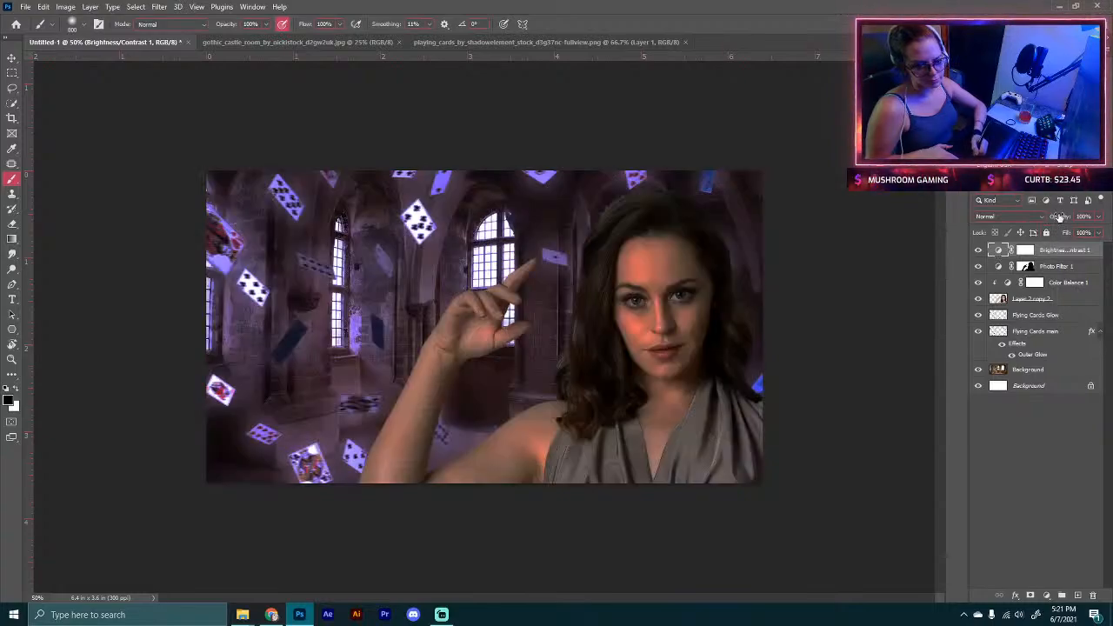
{"action": "left_click_drag", "start_coordinate": [1057, 222], "coordinate": [1061, 222]}
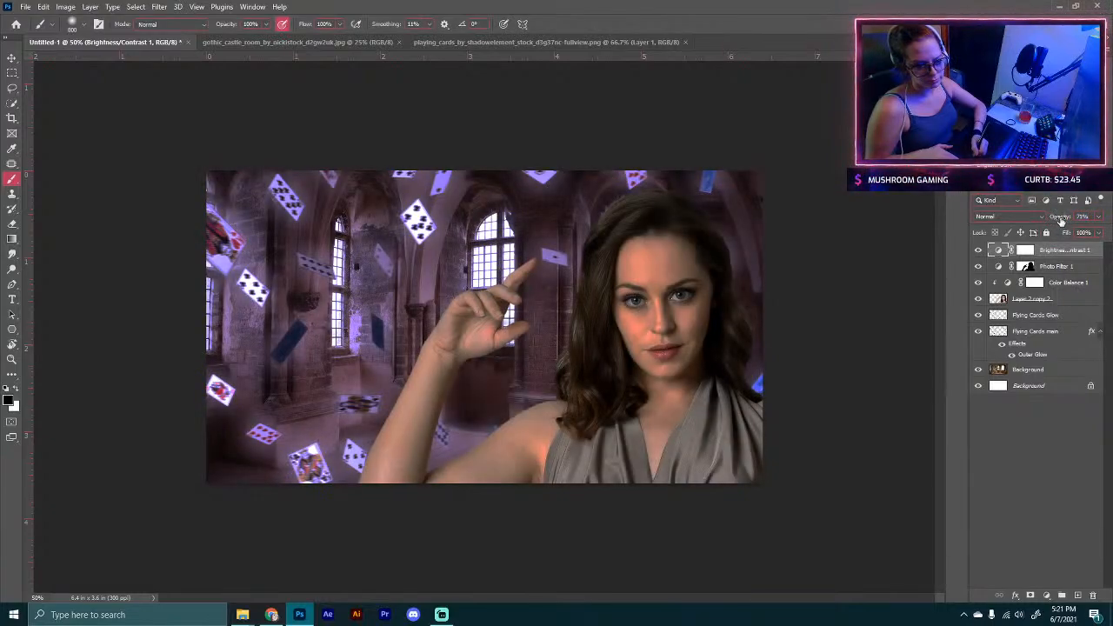
Step: Add a clipped Levels adjustment to the castle background and pull its output white level down to 48
{"action": "left_click", "coordinate": [1033, 371]}
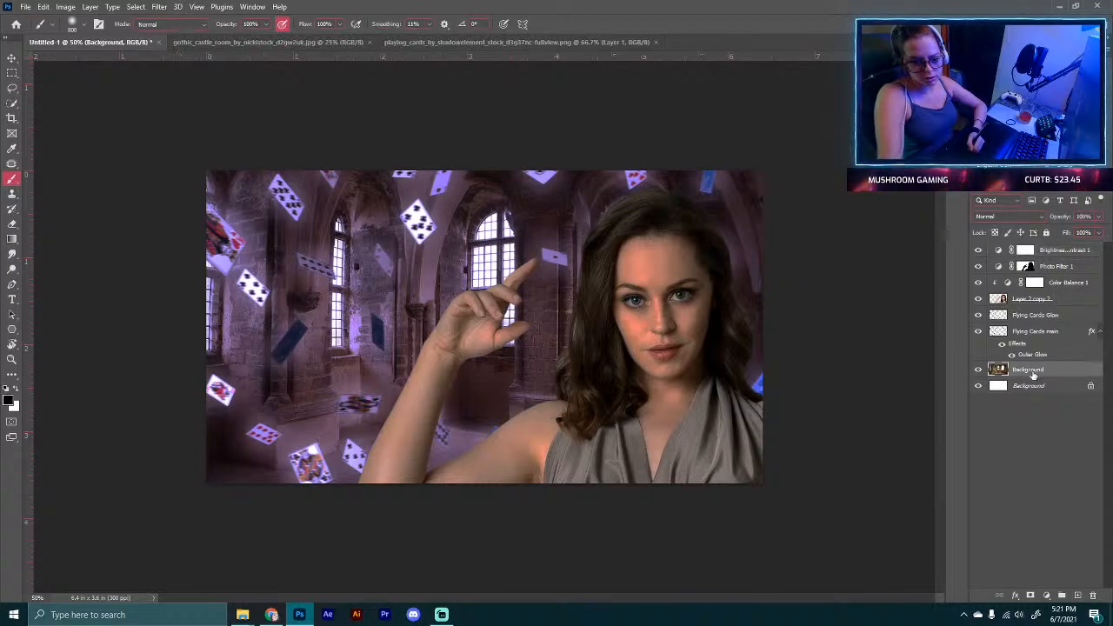
{"action": "left_click", "coordinate": [1048, 595]}
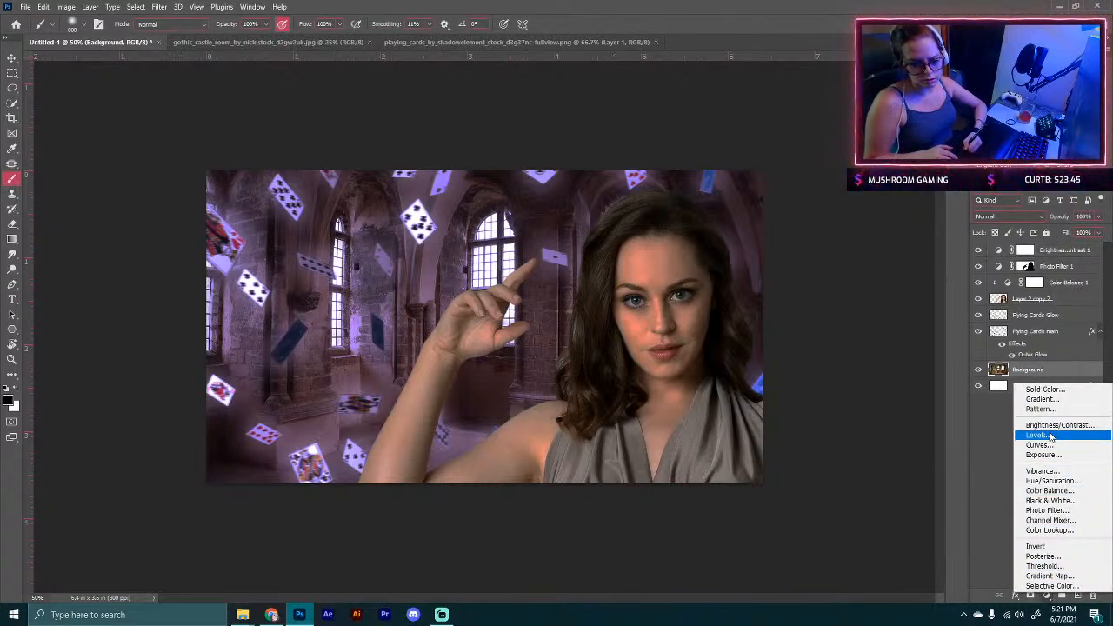
{"action": "left_click", "coordinate": [1047, 434]}
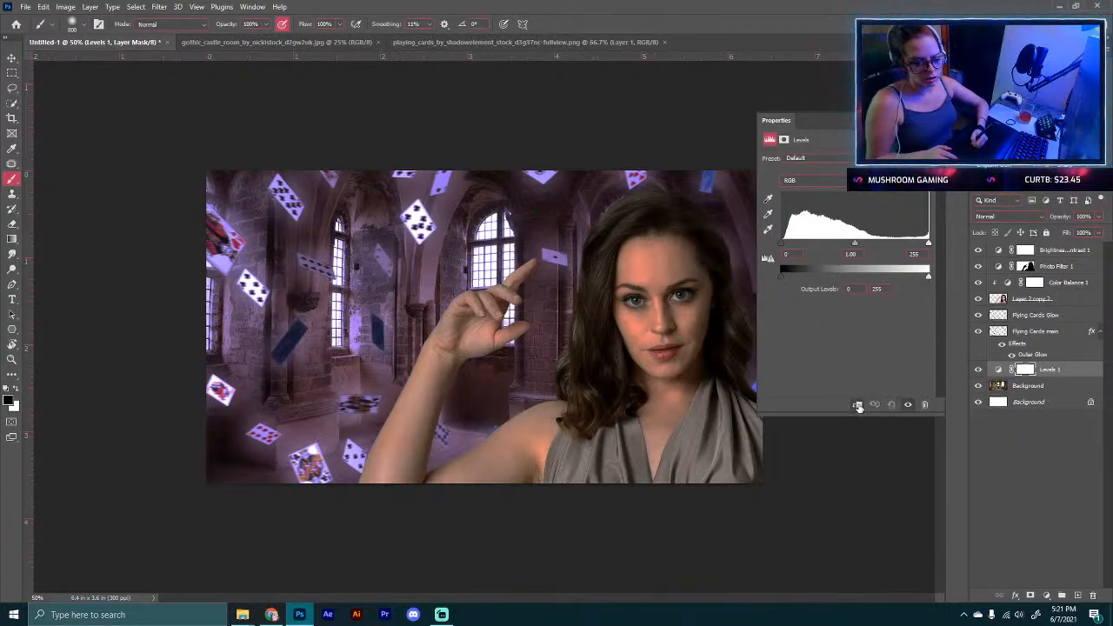
{"action": "left_click", "coordinate": [857, 405]}
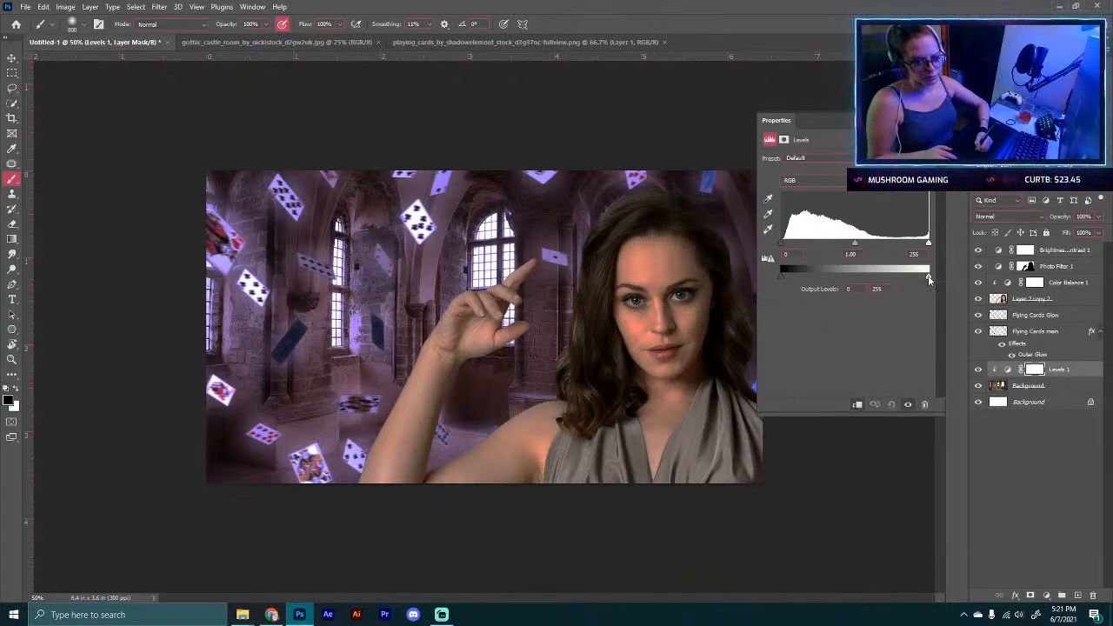
{"action": "left_click_drag", "start_coordinate": [929, 278], "coordinate": [886, 278]}
{"action": "left_click_drag", "start_coordinate": [865, 287], "coordinate": [814, 292]}
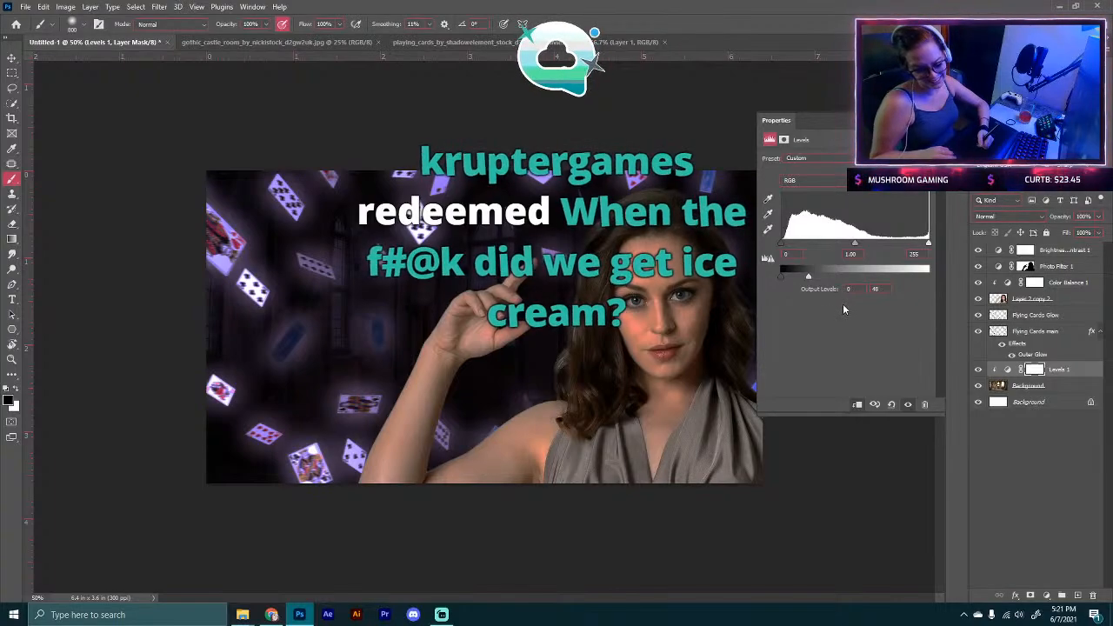
{"action": "left_click", "coordinate": [926, 120]}
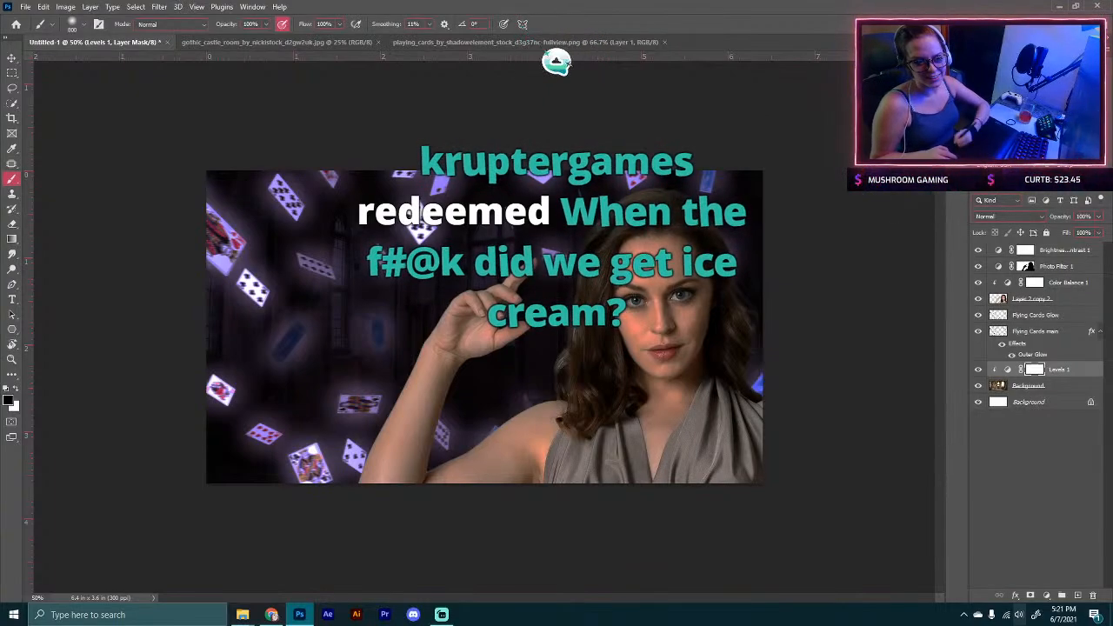
Step: Toggle the flying cards' Outer Glow effect to compare the glow
{"action": "key", "text": "ctrl+minus"}
{"action": "key", "text": "ctrl+plus"}
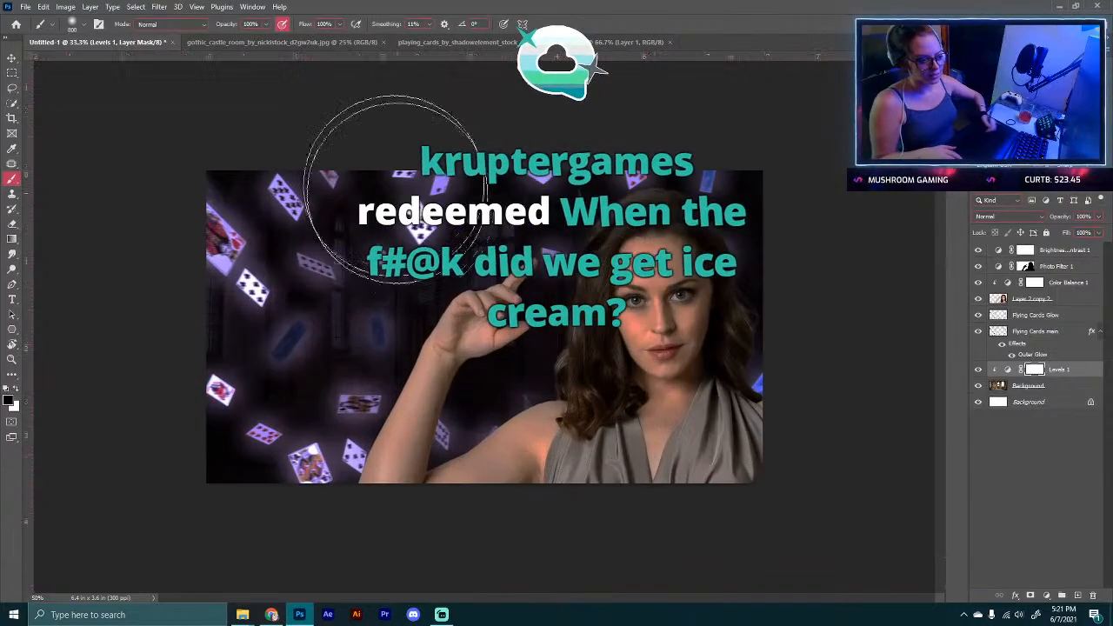
{"action": "key", "text": "ctrl+plus"}
{"action": "key", "text": "ctrl+minus"}
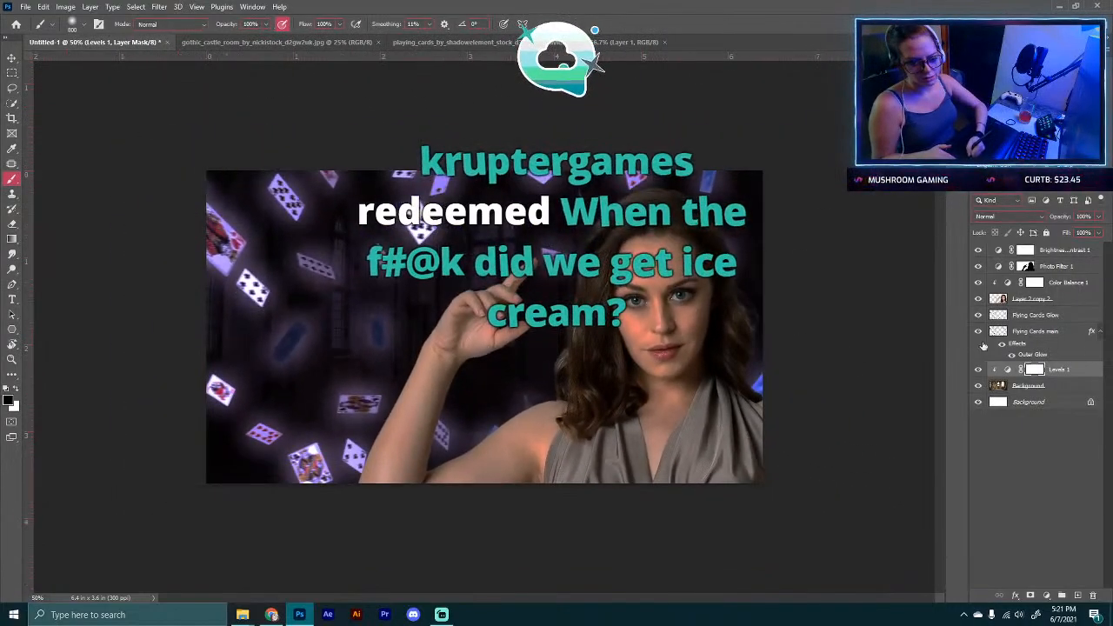
{"action": "left_click", "coordinate": [1011, 355]}
{"action": "left_click", "coordinate": [1011, 355]}
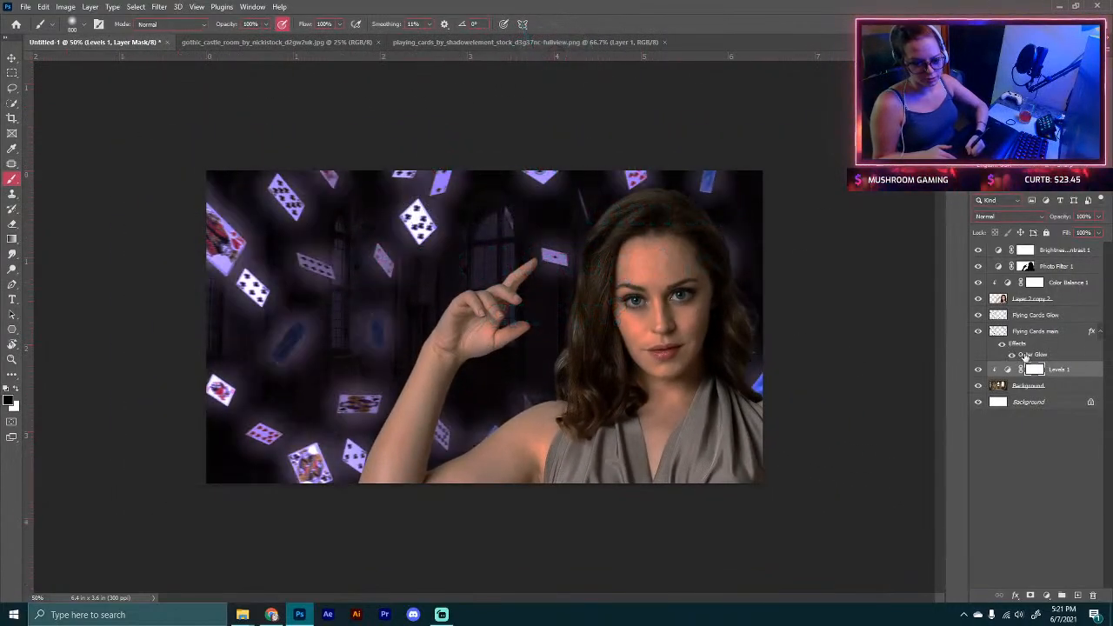
Step: Open the Outer Glow settings of the Flying Cards main layer and lower the glow's opacity
{"action": "left_click", "coordinate": [1028, 356]}
{"action": "double_click", "coordinate": [1029, 355]}
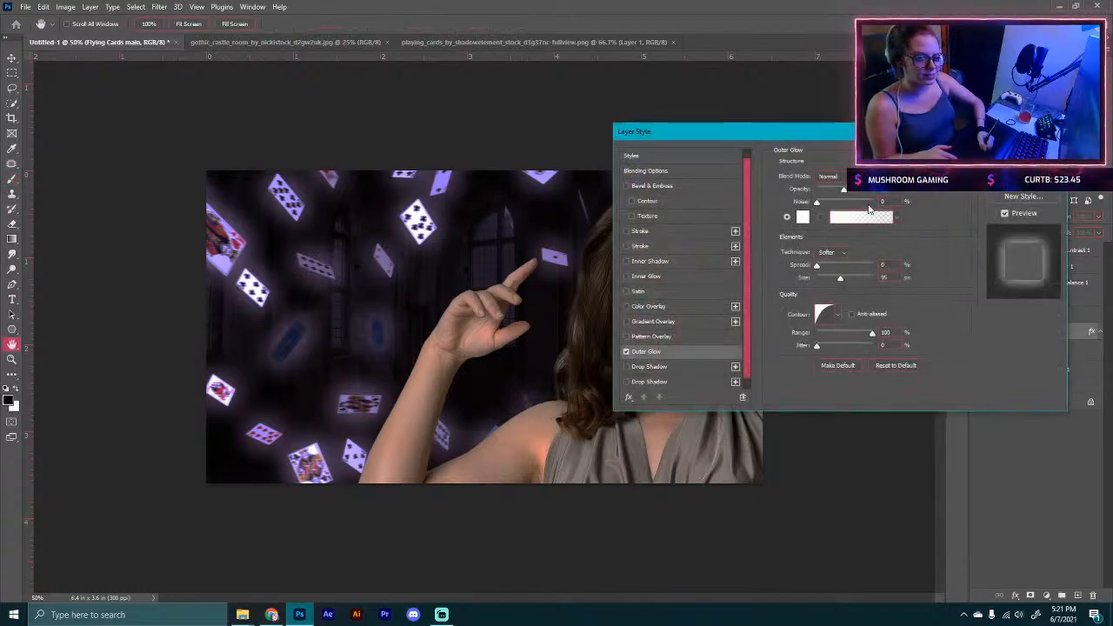
{"action": "left_click_drag", "start_coordinate": [843, 190], "coordinate": [824, 192]}
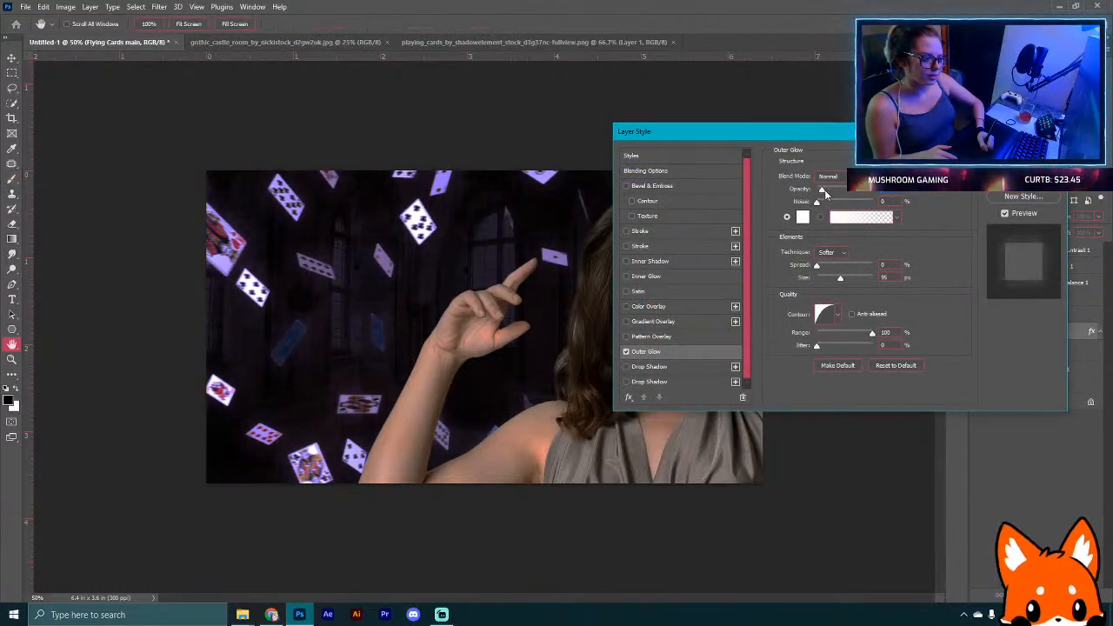
{"action": "key", "text": "Return"}
Step: Toggle the Brightness/Contrast layer again to compare the grading
{"action": "key", "text": "b"}
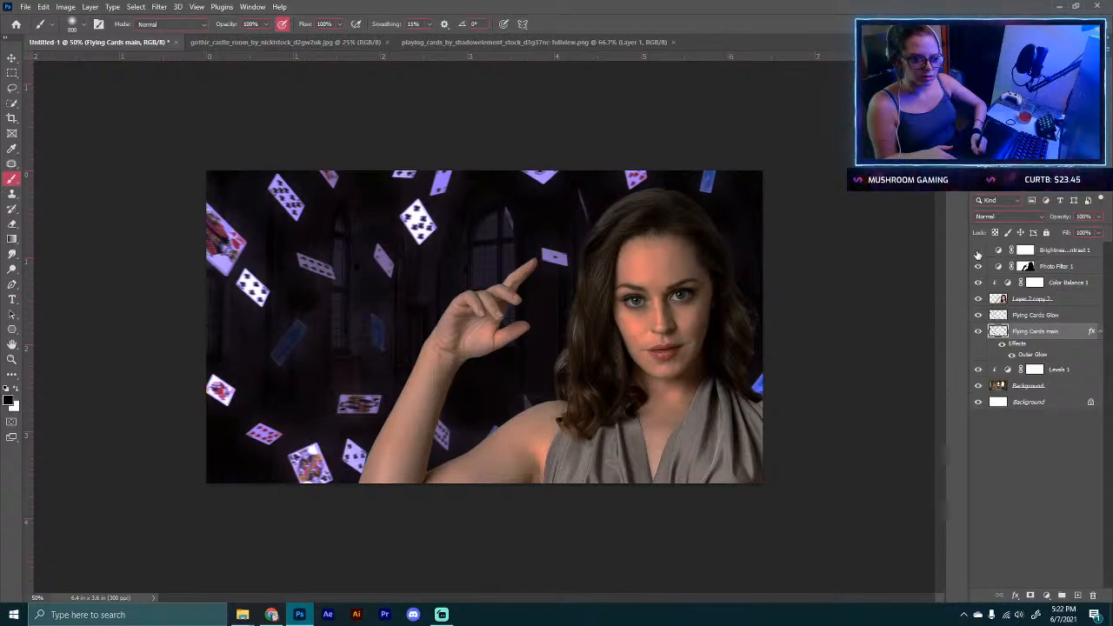
{"action": "left_click", "coordinate": [977, 252]}
{"action": "left_click", "coordinate": [977, 251]}
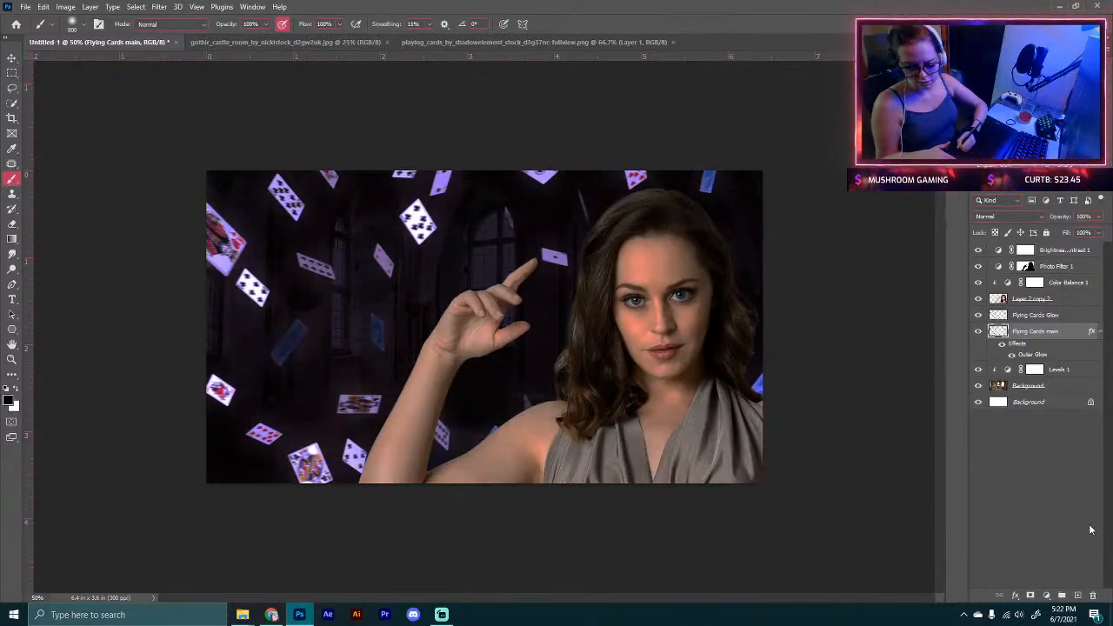
Step: Add a Color Balance adjustment above the model layer and shift its midtones toward magenta and blue
{"action": "left_click", "coordinate": [1048, 595]}
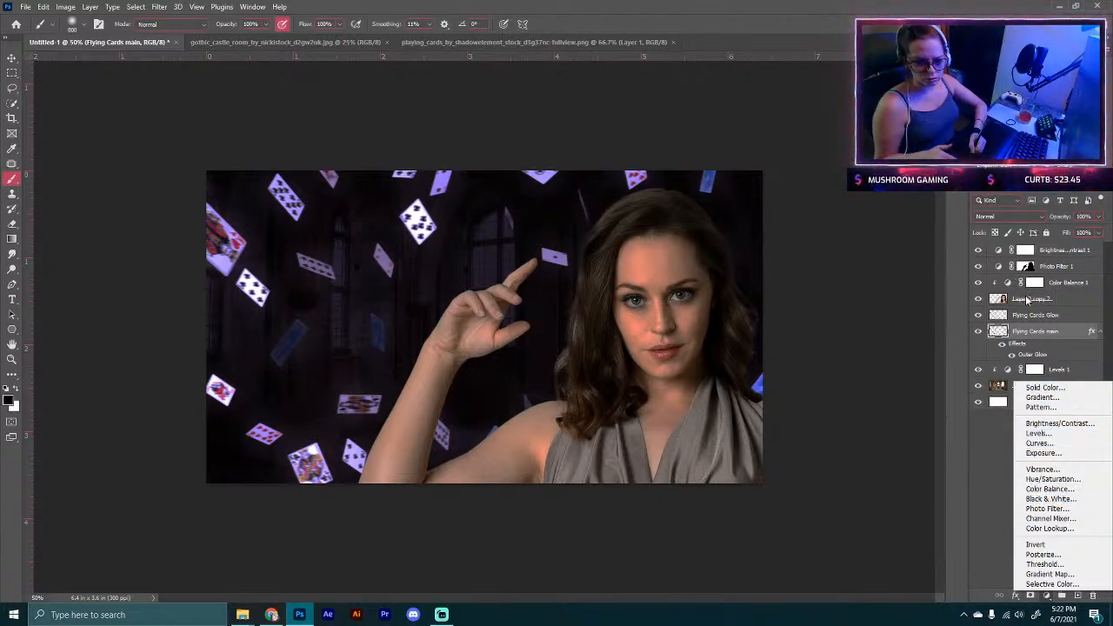
{"action": "left_click", "coordinate": [1028, 300]}
{"action": "left_click", "coordinate": [1046, 594]}
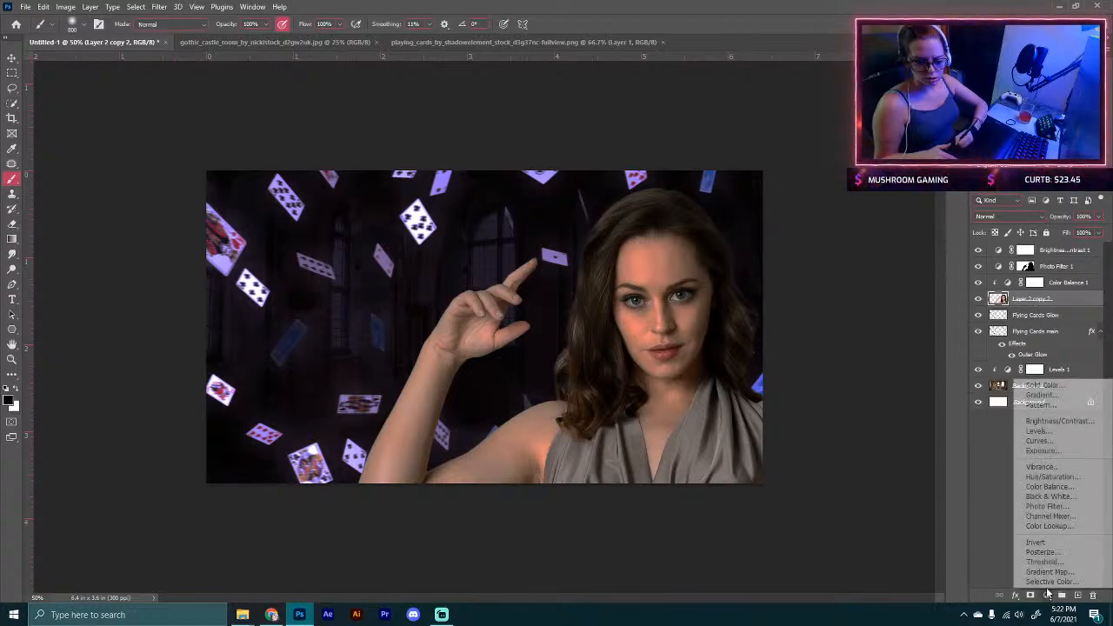
{"action": "left_click", "coordinate": [1066, 488]}
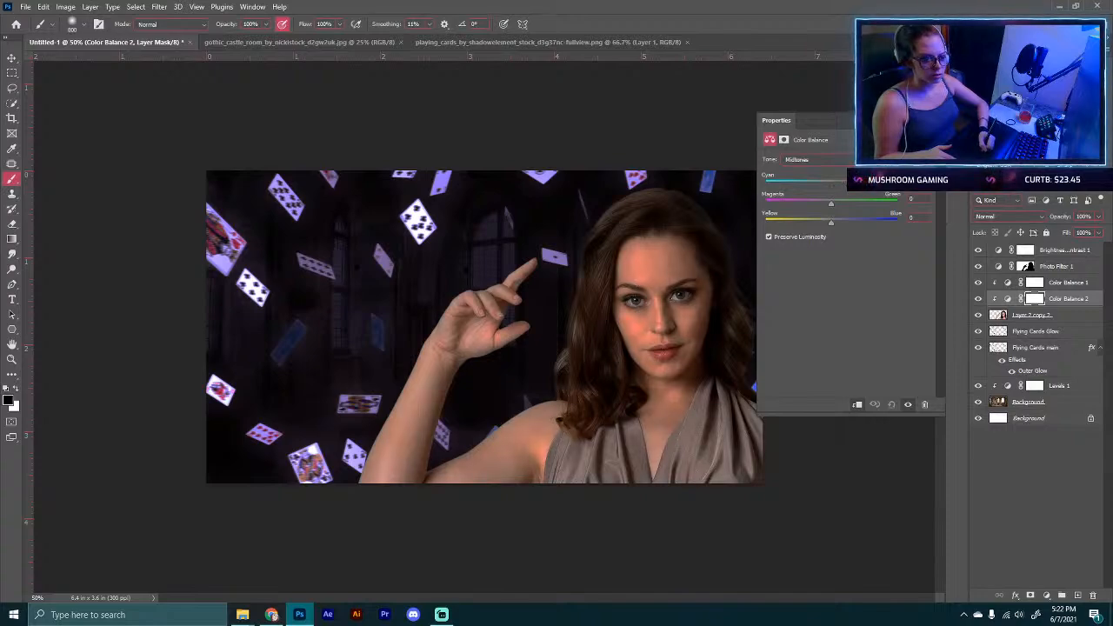
{"action": "left_click_drag", "start_coordinate": [830, 180], "coordinate": [798, 208]}
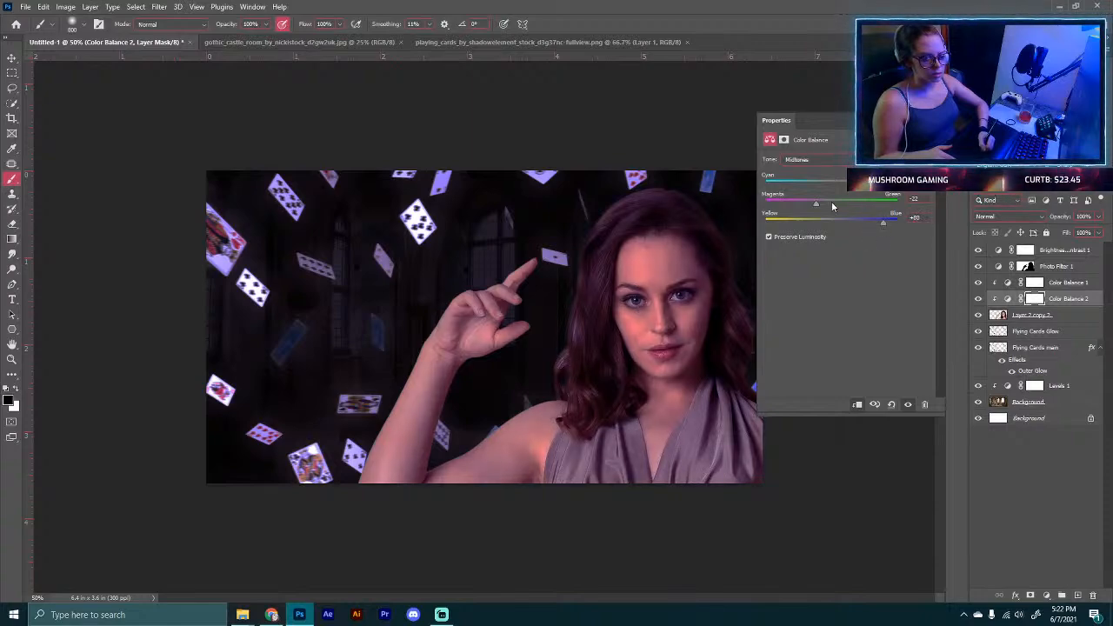
{"action": "left_click_drag", "start_coordinate": [815, 210], "coordinate": [844, 190]}
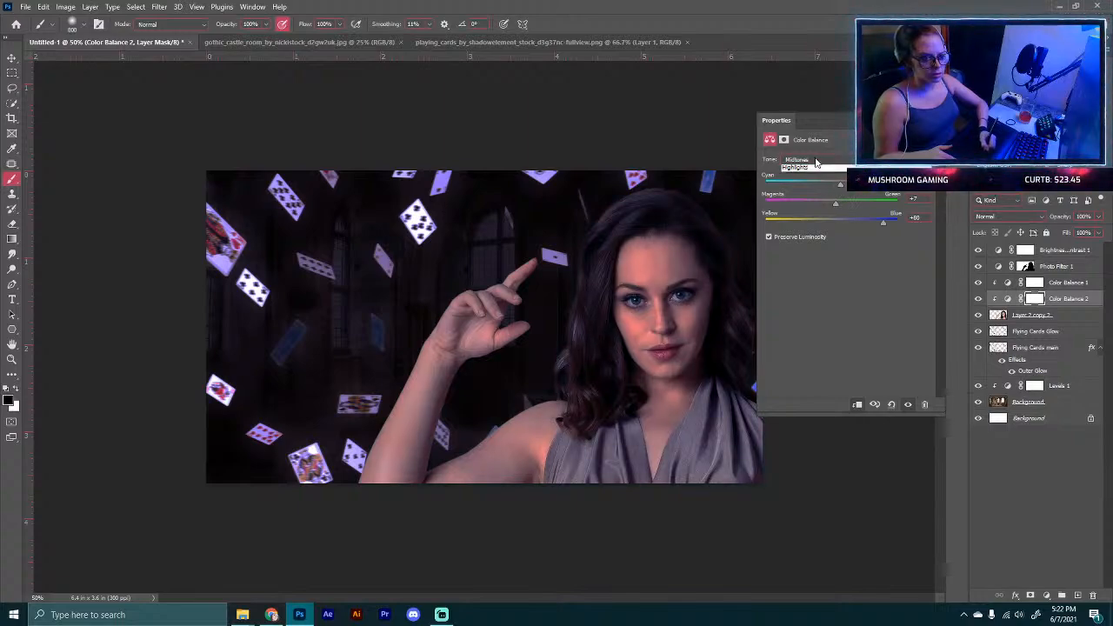
Step: Switch the Color Balance tone to Highlights and push the yellow-blue slider to +59
{"action": "left_click", "coordinate": [809, 159]}
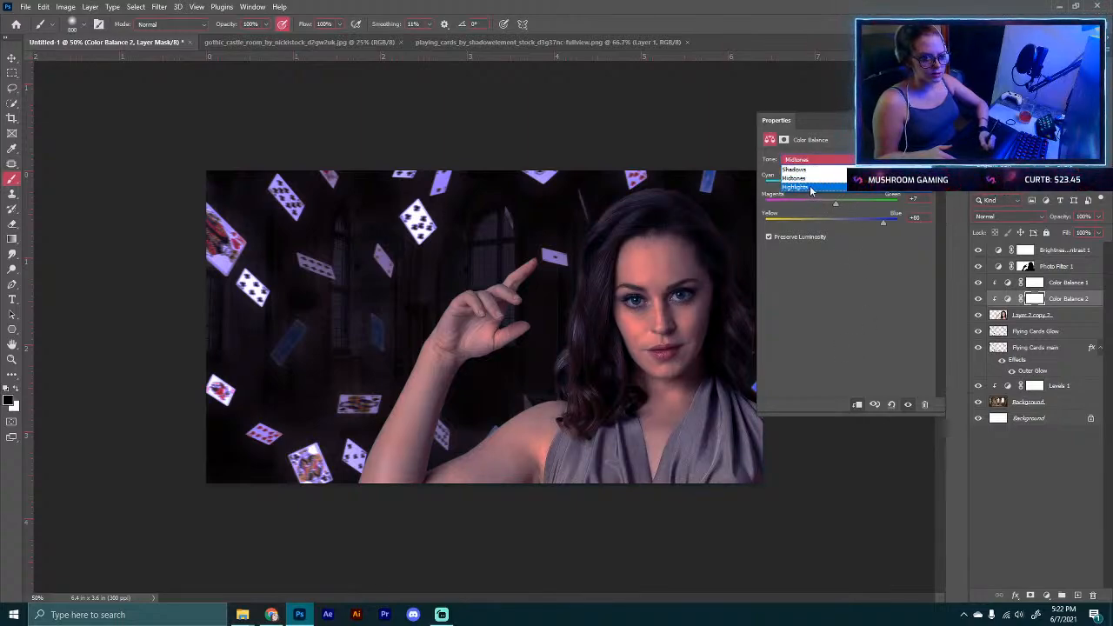
{"action": "left_click", "coordinate": [805, 186]}
{"action": "left_click_drag", "start_coordinate": [831, 186], "coordinate": [871, 223]}
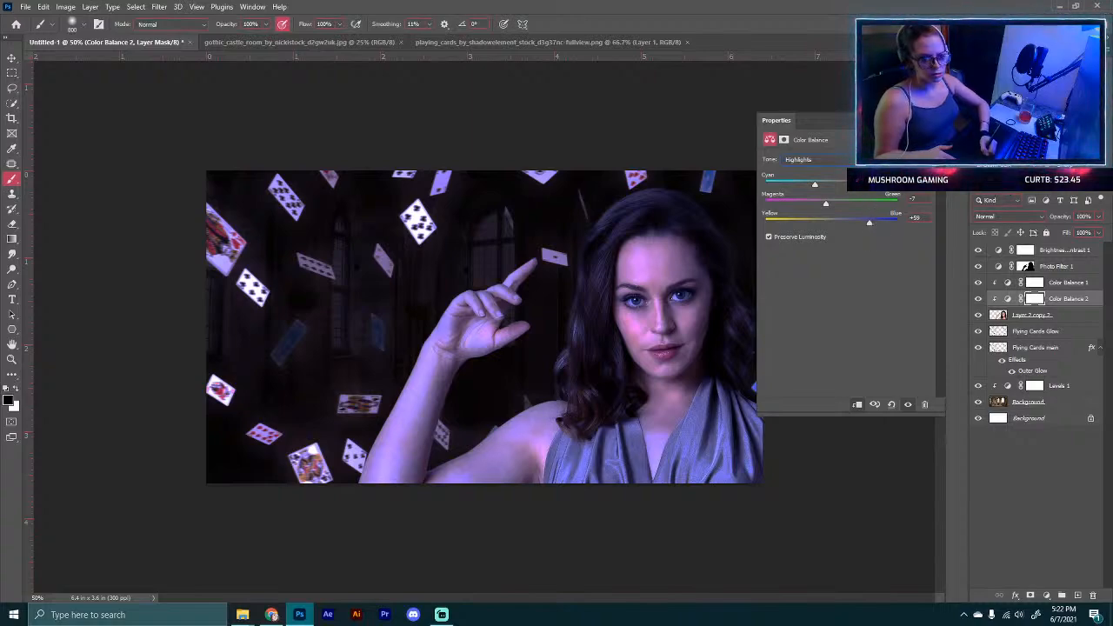
Step: Switch to Chrome and close the old reference image tabs one by one
{"action": "left_click", "coordinate": [855, 552]}
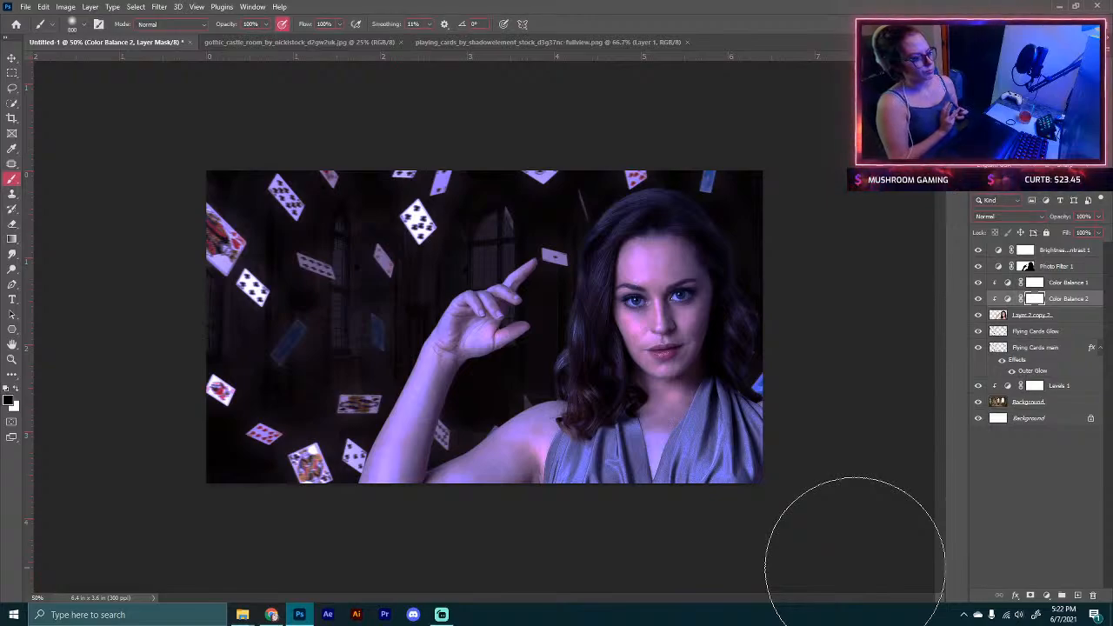
{"action": "left_click", "coordinate": [271, 615]}
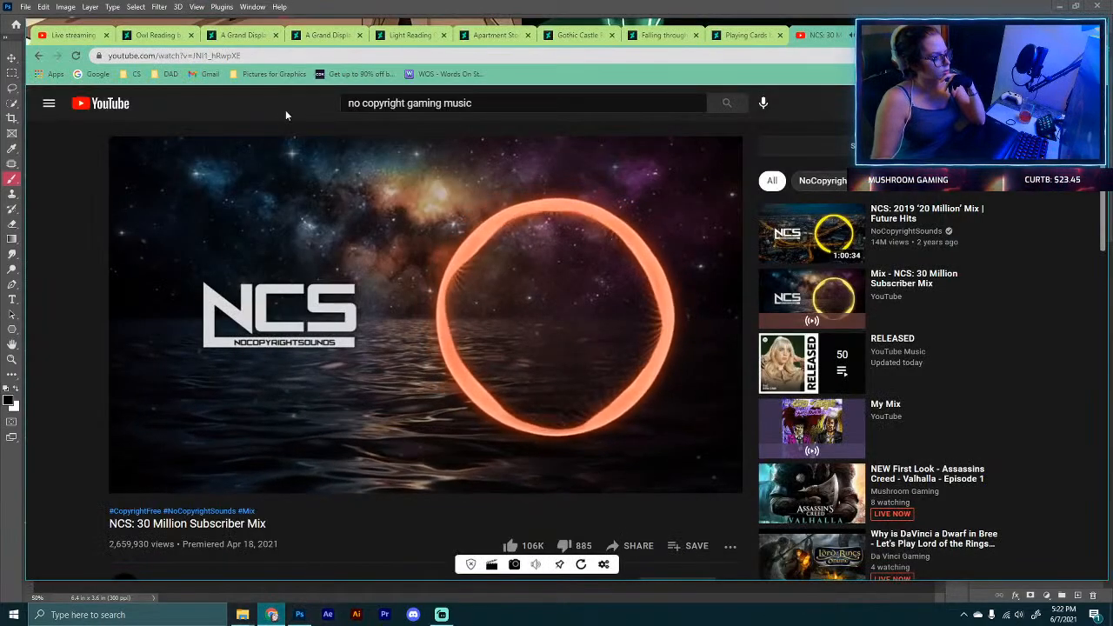
{"action": "left_click", "coordinate": [148, 37]}
{"action": "scroll", "coordinate": [308, 219], "scroll_direction": "up", "scroll_amount": 10}
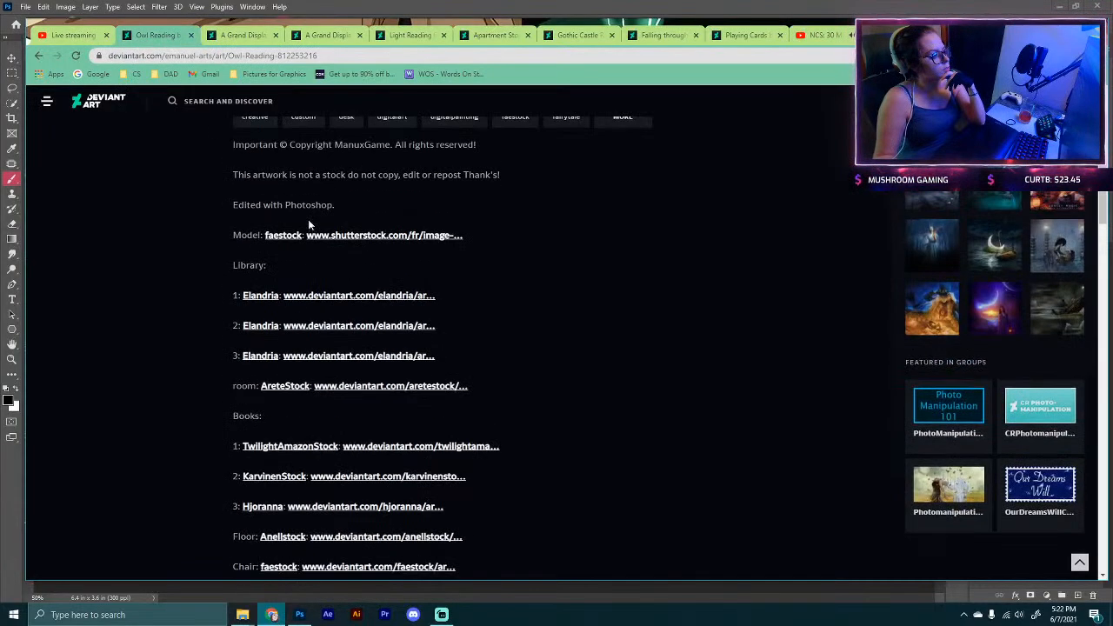
{"action": "left_click", "coordinate": [191, 36]}
{"action": "left_click", "coordinate": [191, 36]}
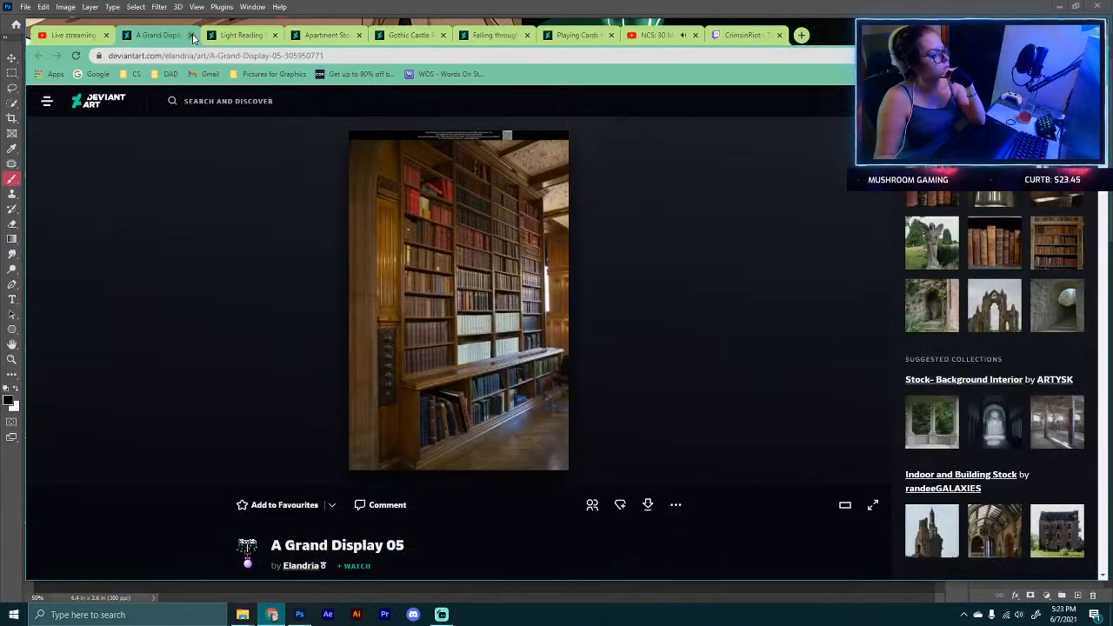
{"action": "left_click", "coordinate": [191, 35]}
{"action": "left_click", "coordinate": [191, 35]}
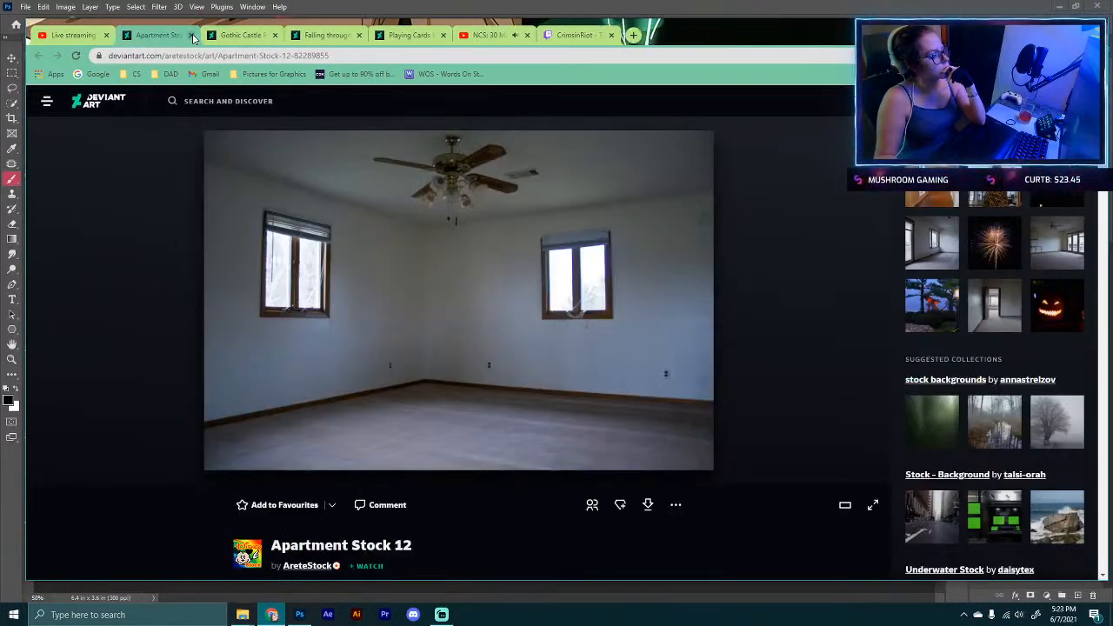
{"action": "left_click", "coordinate": [191, 35]}
{"action": "left_click", "coordinate": [192, 36]}
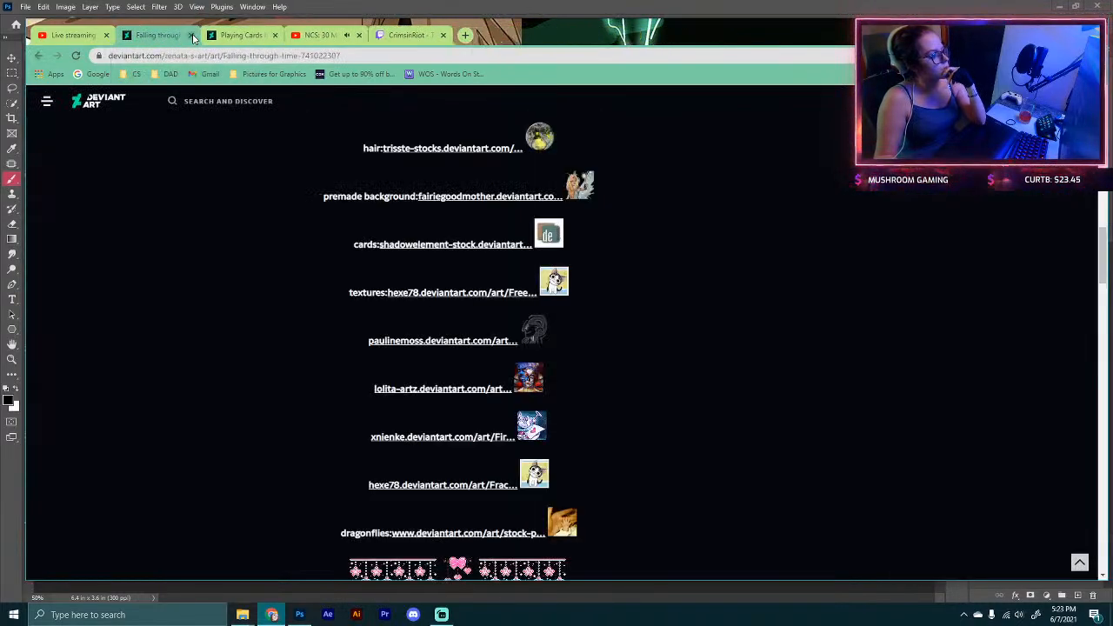
{"action": "left_click", "coordinate": [191, 36]}
{"action": "left_click", "coordinate": [191, 36]}
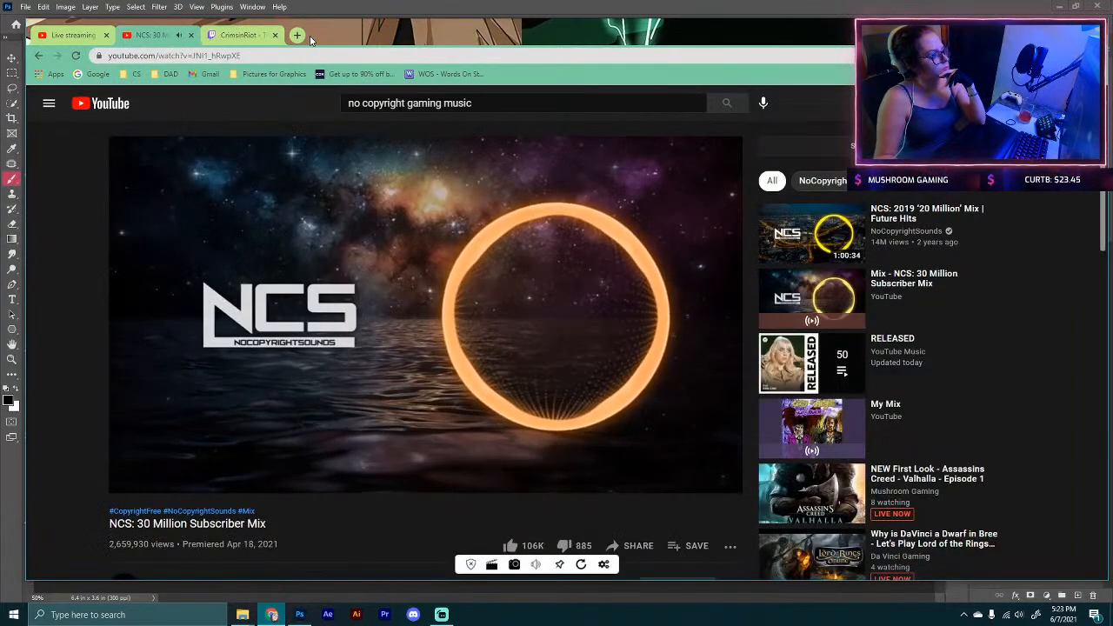
Step: Open a new browser tab, search Google for moon, and show the image results
{"action": "left_click", "coordinate": [276, 36]}
{"action": "left_click", "coordinate": [298, 36]}
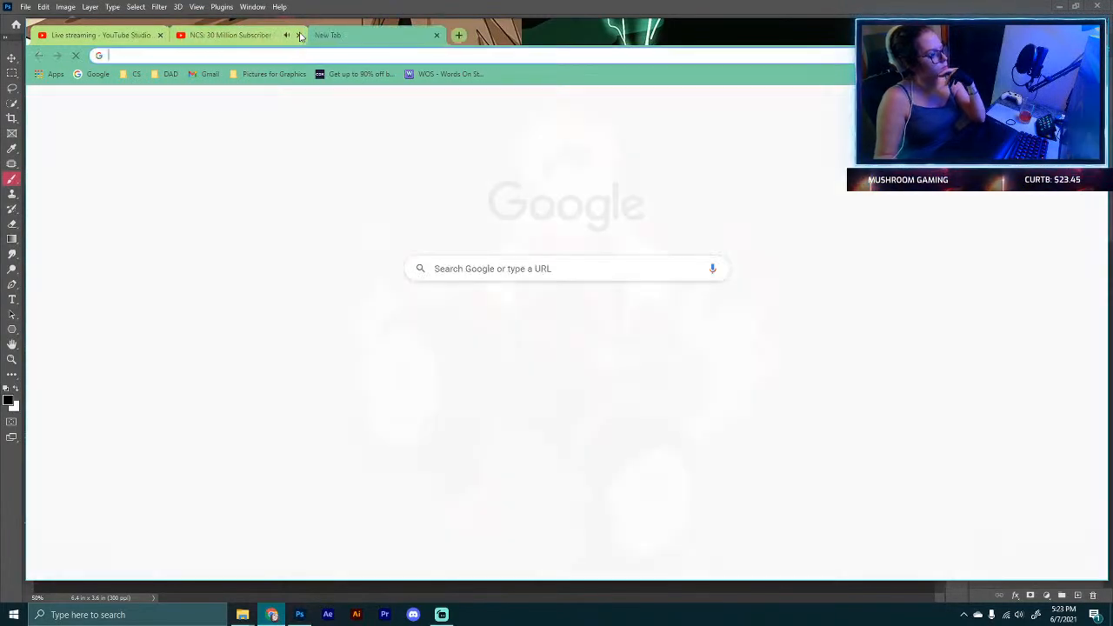
{"action": "type", "text": "m"}
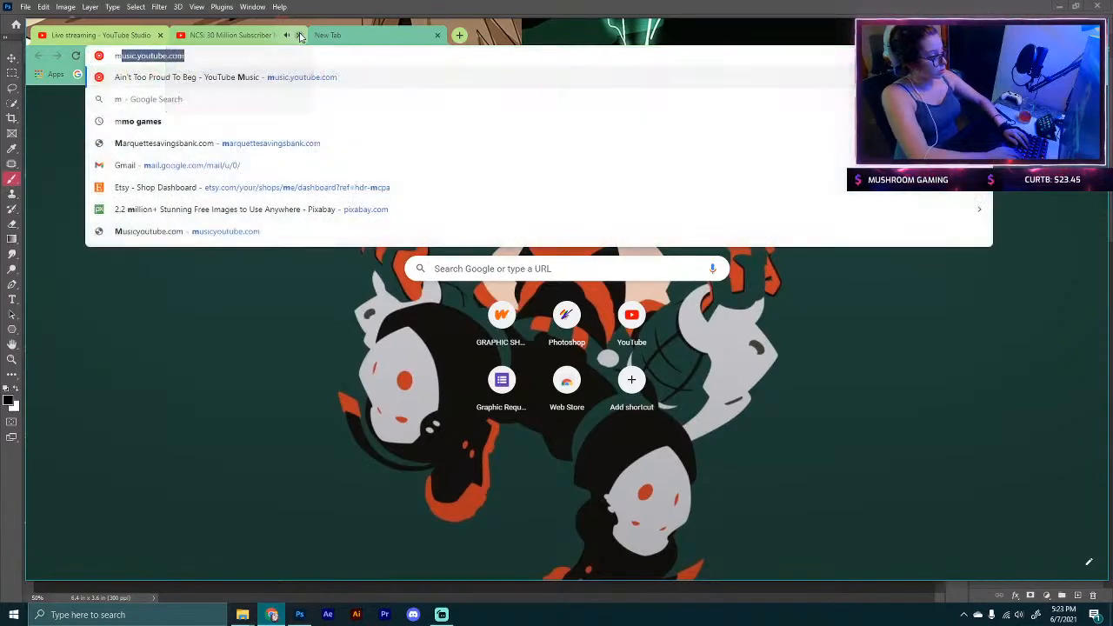
{"action": "type", "text": "oon"}
{"action": "key", "text": "Return"}
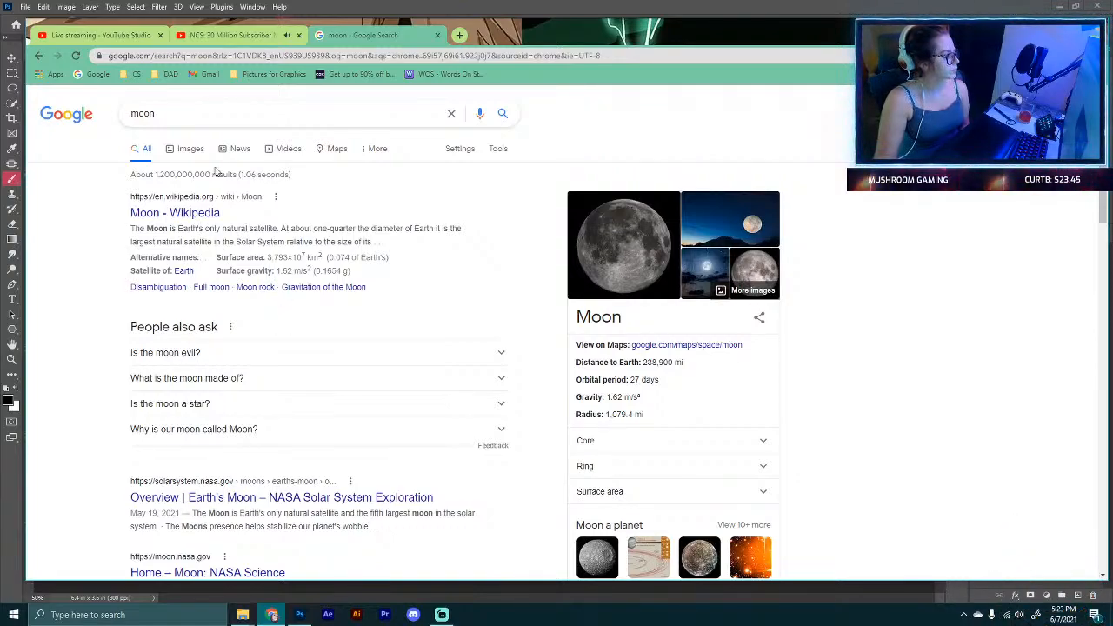
{"action": "left_click", "coordinate": [190, 148]}
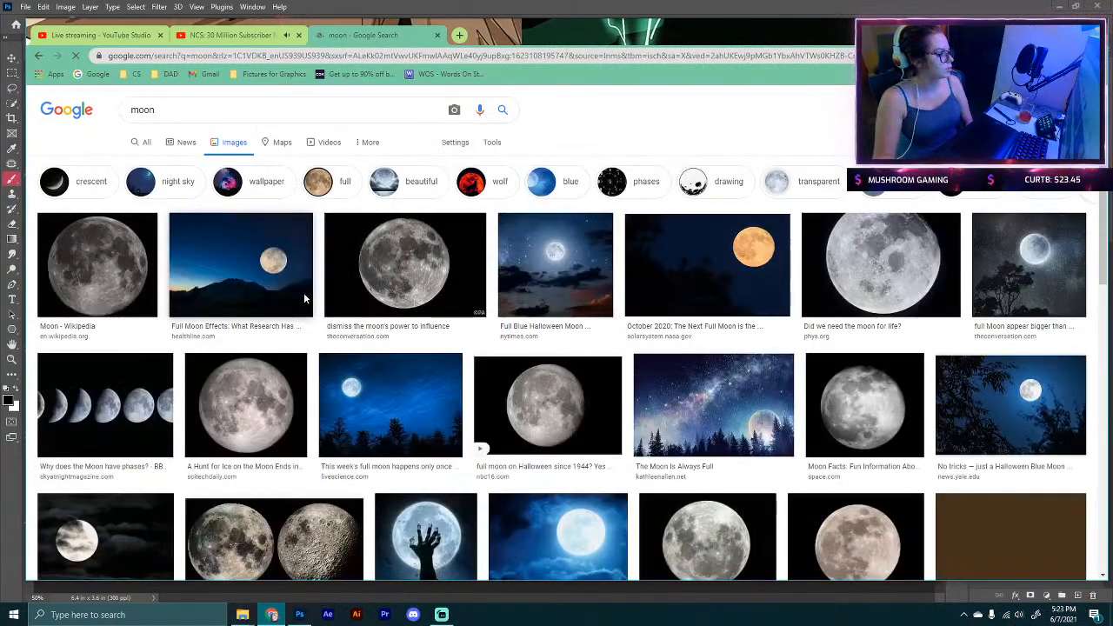
Step: Scroll through the Google moon image results to find a suitable moon photo
{"action": "scroll", "coordinate": [306, 295], "scroll_direction": "down", "scroll_amount": 3}
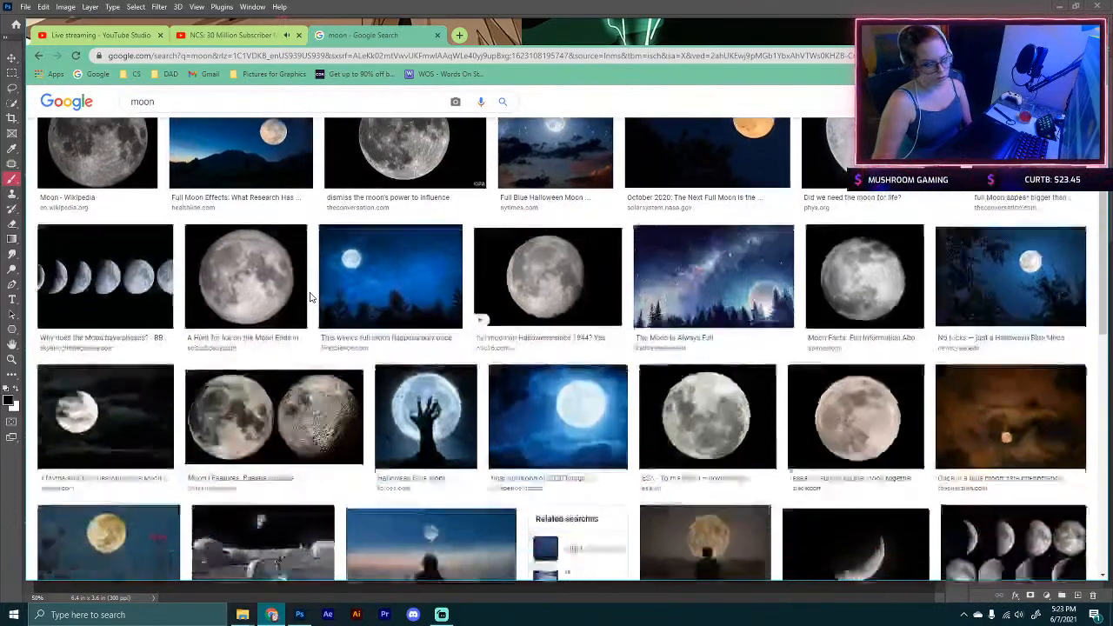
{"action": "scroll", "coordinate": [311, 297], "scroll_direction": "down", "scroll_amount": 5}
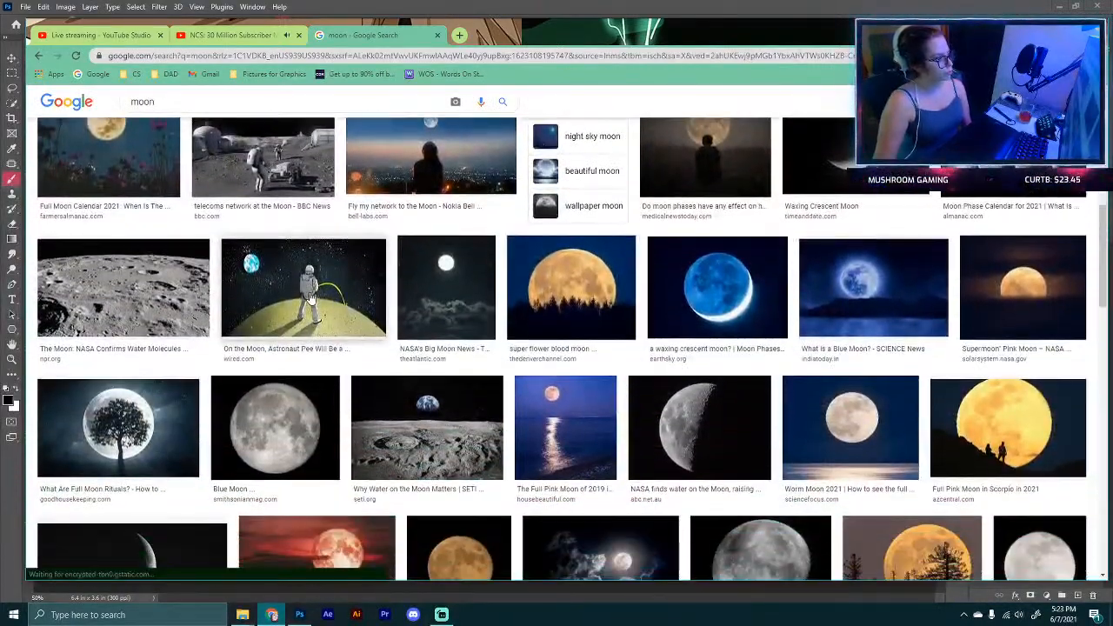
{"action": "scroll", "coordinate": [311, 297], "scroll_direction": "down", "scroll_amount": 4}
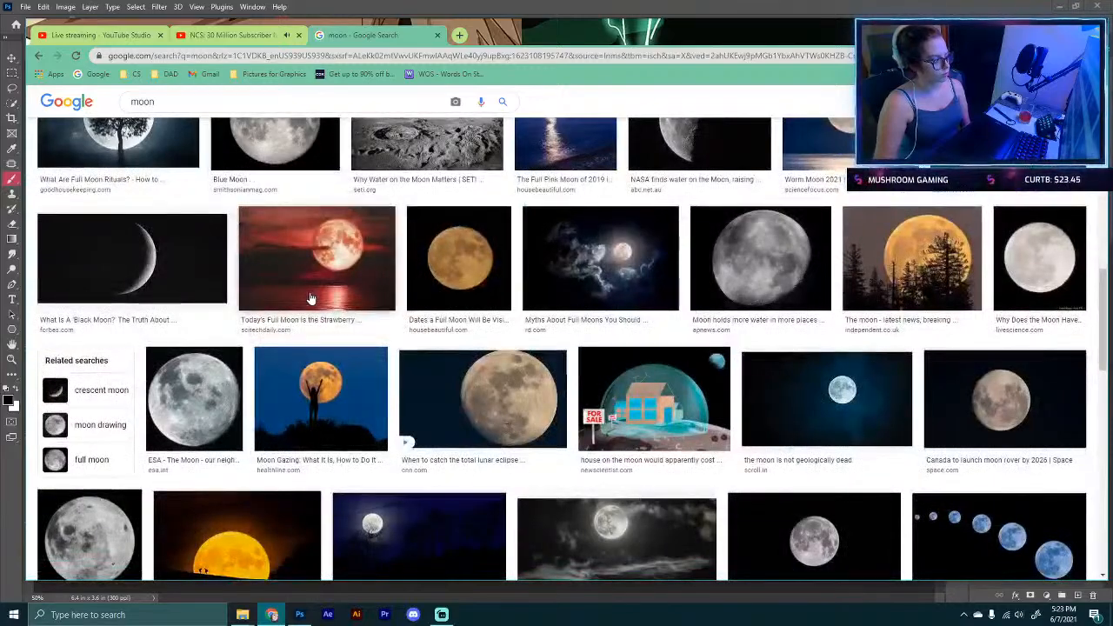
{"action": "scroll", "coordinate": [311, 298], "scroll_direction": "down", "scroll_amount": 1}
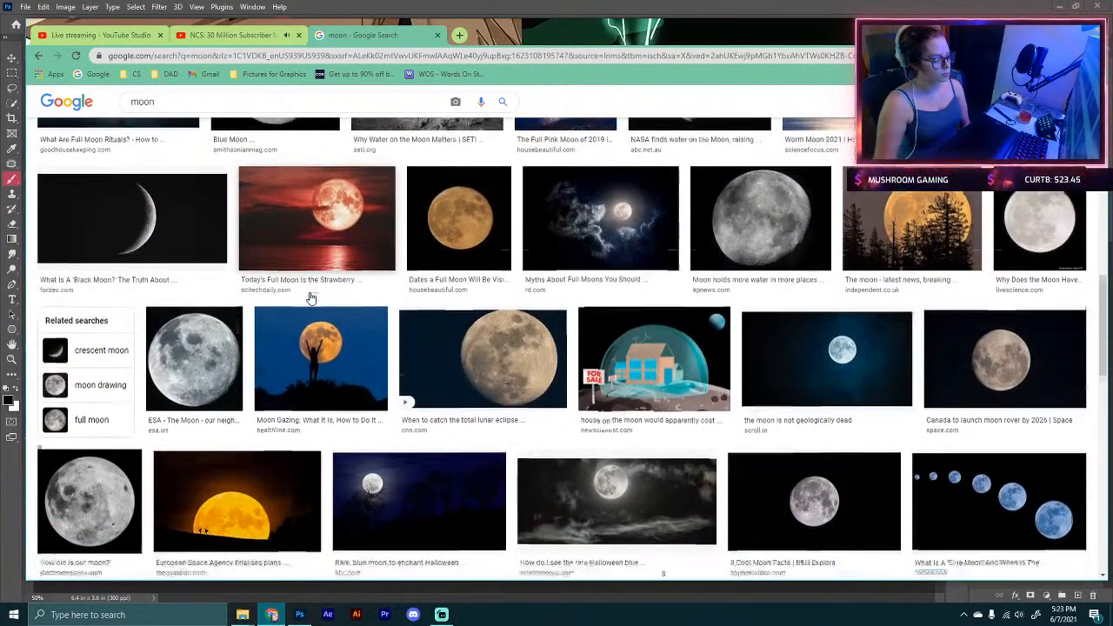
{"action": "scroll", "coordinate": [310, 297], "scroll_direction": "down", "scroll_amount": 5}
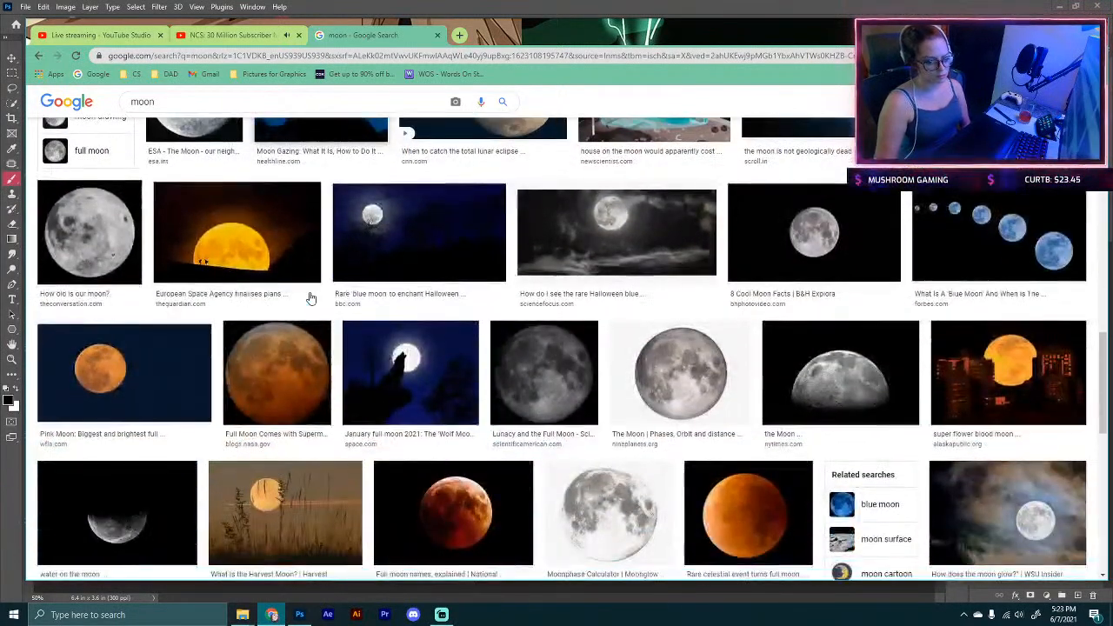
{"action": "scroll", "coordinate": [310, 297], "scroll_direction": "down", "scroll_amount": 2}
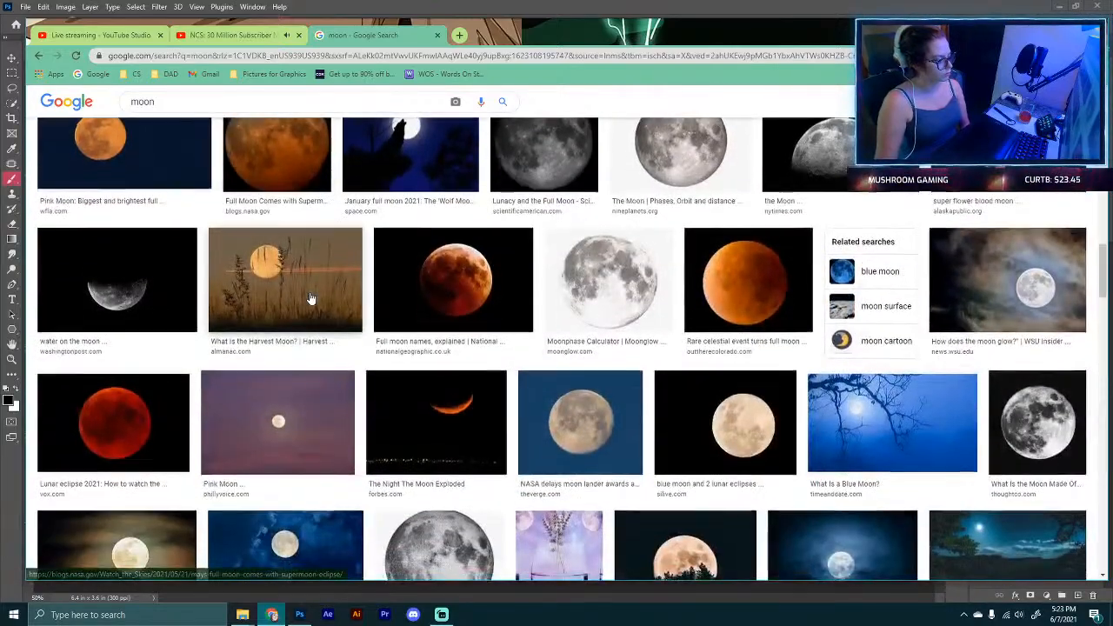
{"action": "scroll", "coordinate": [416, 352], "scroll_direction": "down", "scroll_amount": 4}
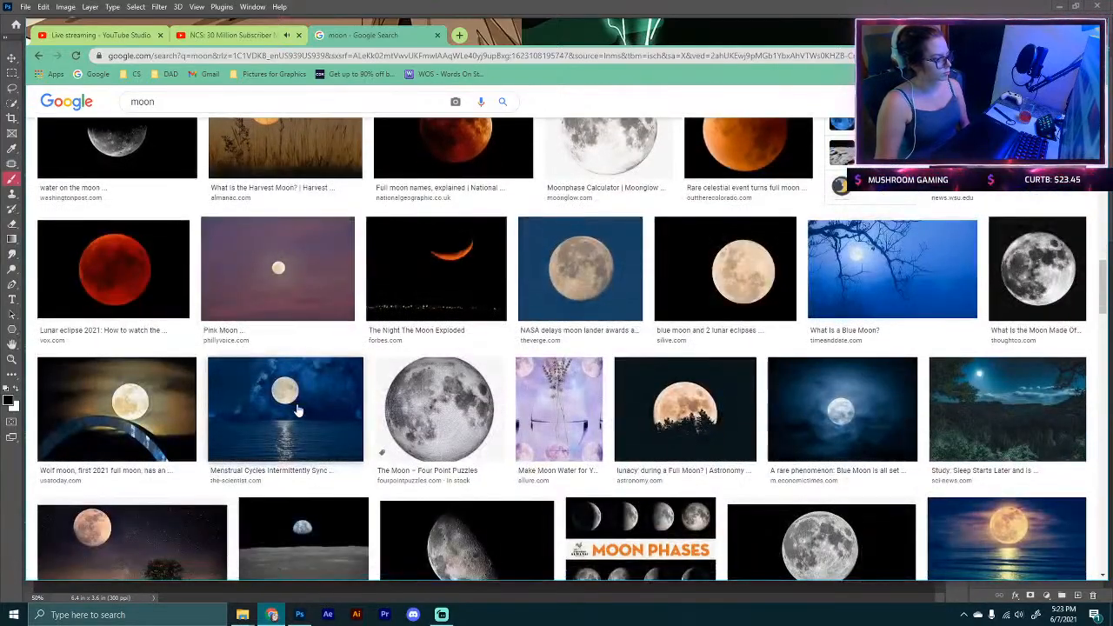
{"action": "scroll", "coordinate": [297, 410], "scroll_direction": "down", "scroll_amount": 2}
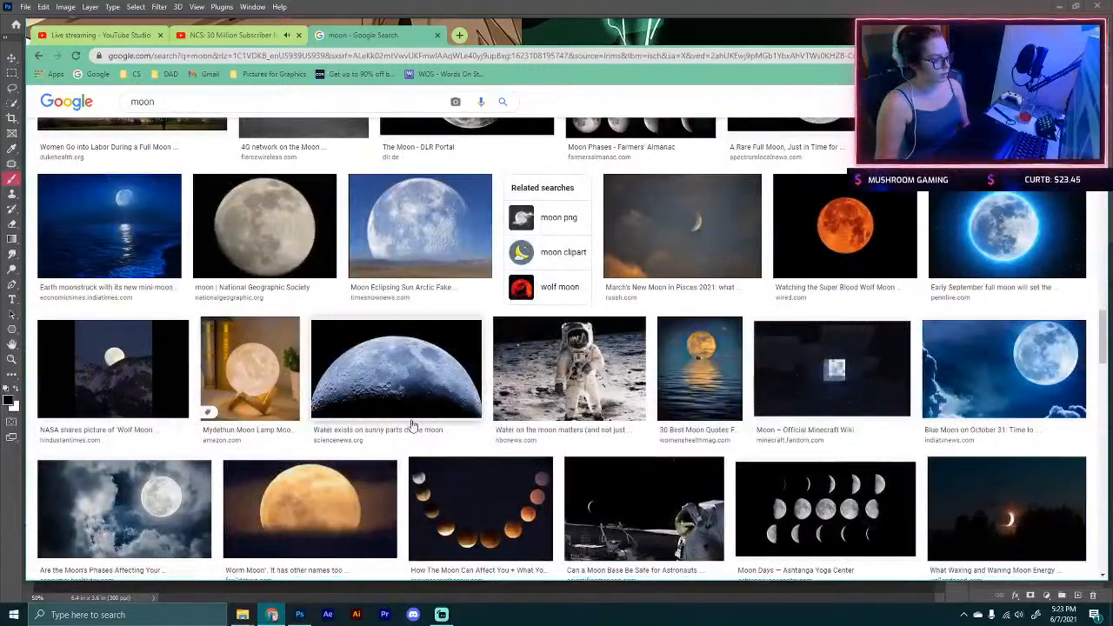
{"action": "scroll", "coordinate": [417, 426], "scroll_direction": "down", "scroll_amount": 2}
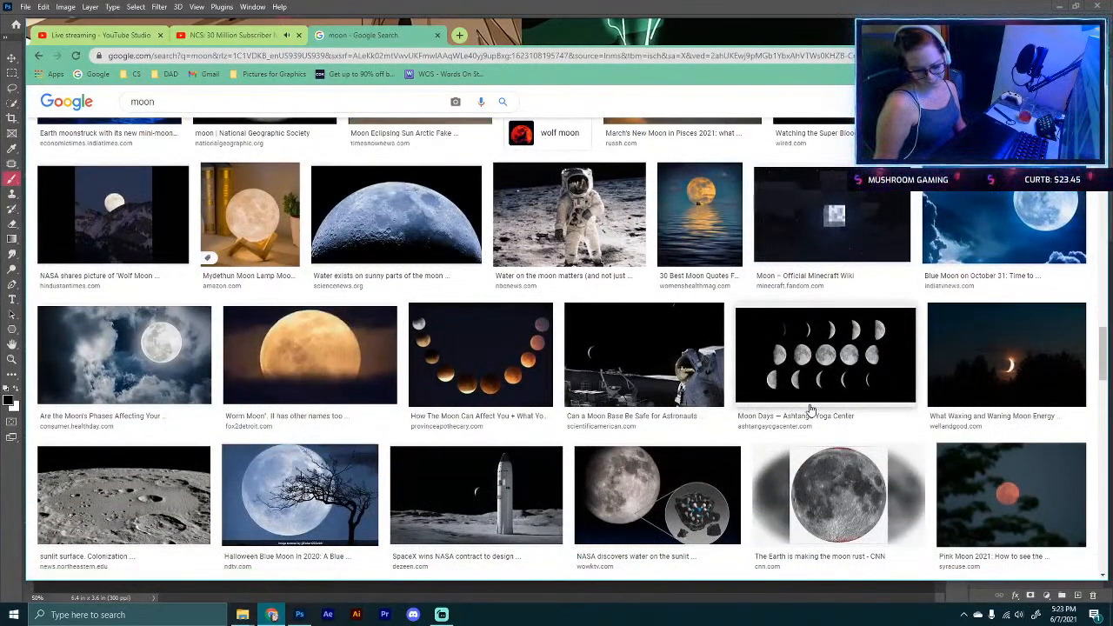
{"action": "scroll", "coordinate": [810, 409], "scroll_direction": "down", "scroll_amount": 2}
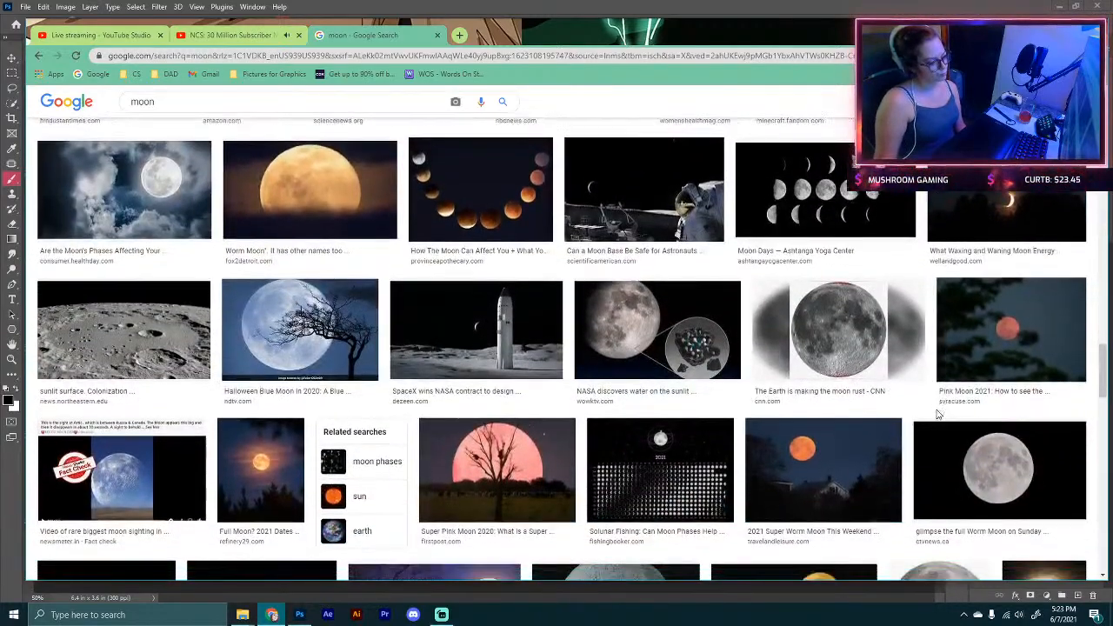
{"action": "scroll", "coordinate": [937, 415], "scroll_direction": "down", "scroll_amount": 1}
Step: Open the orange full moon over trees image and save it to the Downloads folder
{"action": "left_click", "coordinate": [259, 407]}
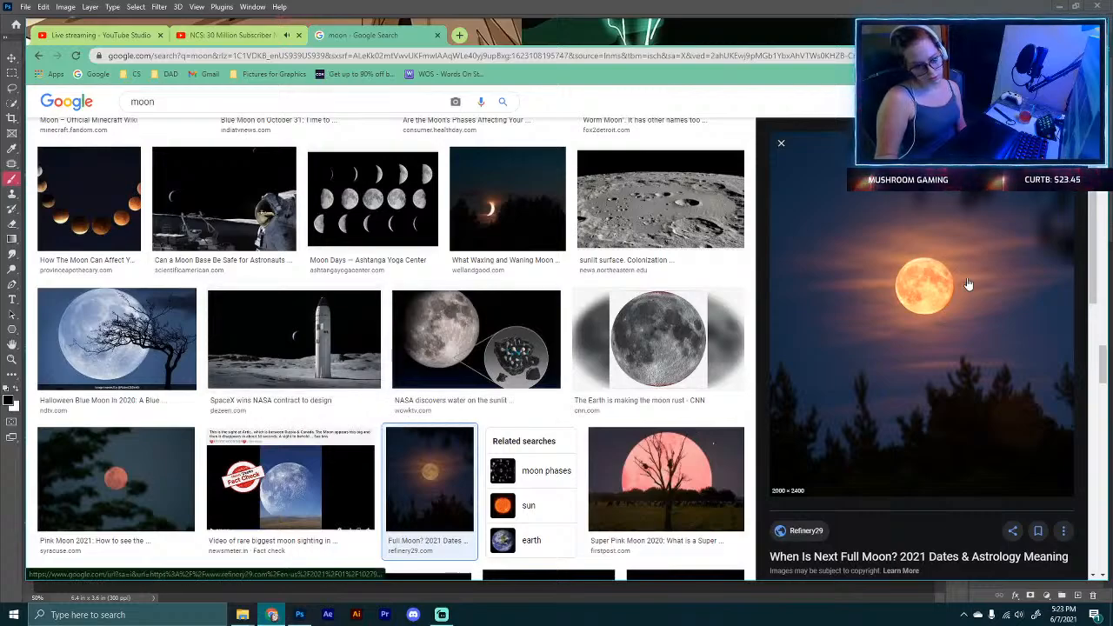
{"action": "right_click", "coordinate": [934, 278]}
{"action": "left_click", "coordinate": [996, 416]}
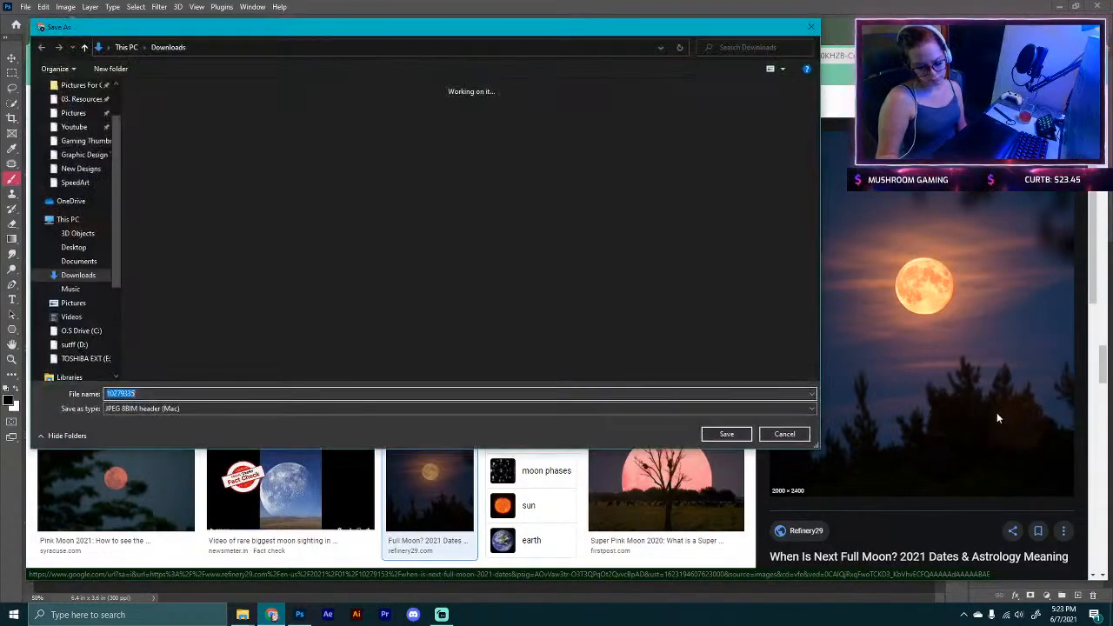
{"action": "left_click", "coordinate": [725, 434]}
Step: Return to Photoshop and open the downloaded moon image 10279335.jpg
{"action": "key", "text": "alt+Tab"}
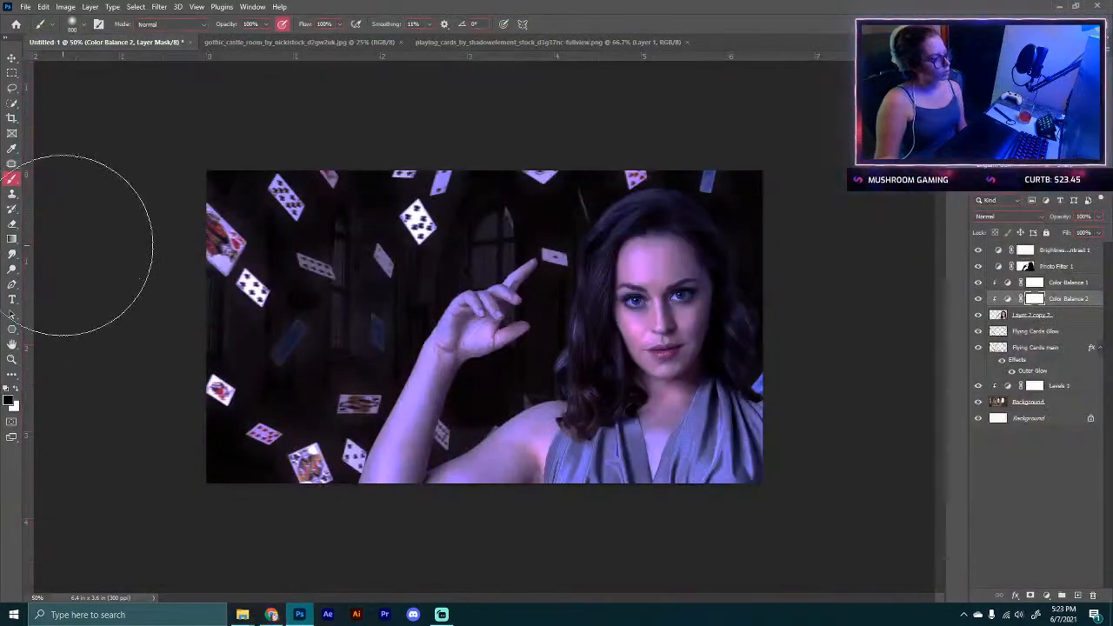
{"action": "left_click", "coordinate": [25, 6]}
{"action": "left_click", "coordinate": [30, 32]}
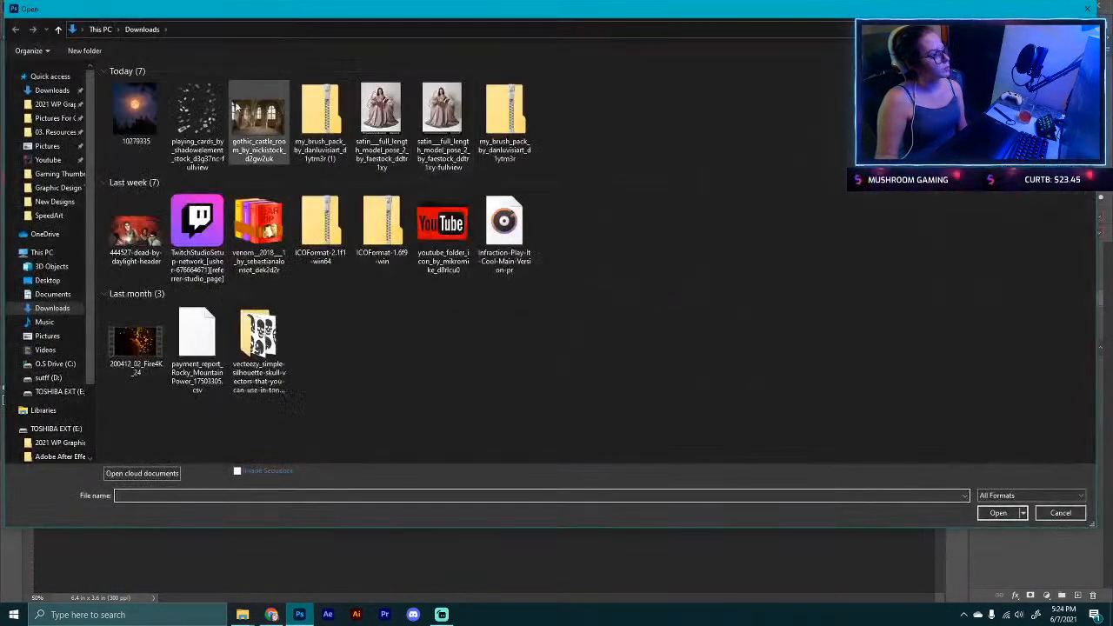
{"action": "double_click", "coordinate": [145, 106]}
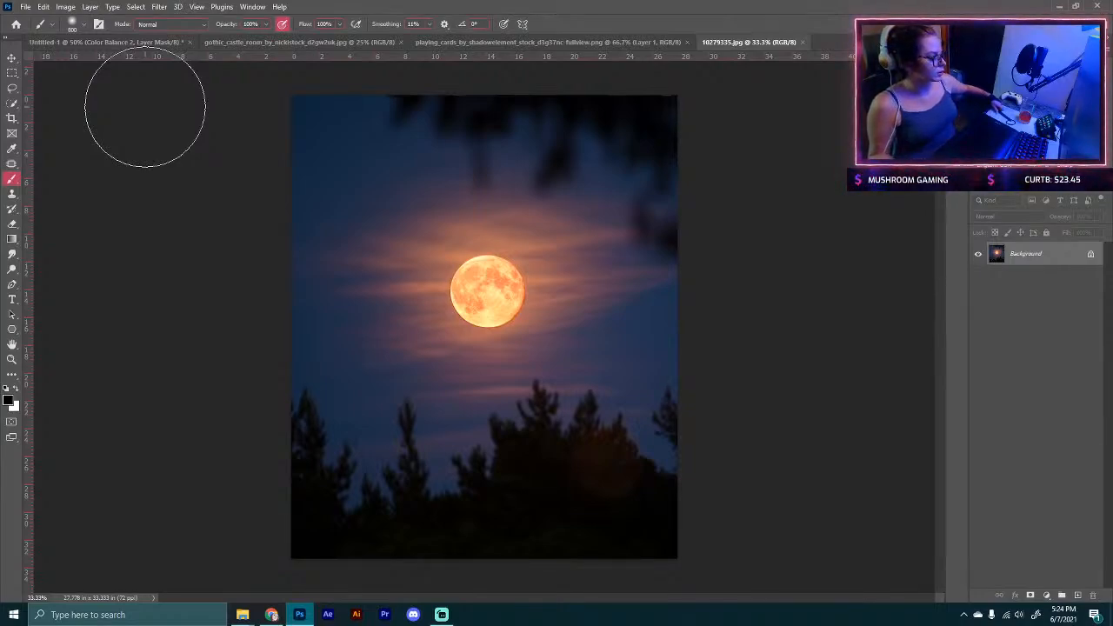
Step: Lasso a loose area around the moon and its glowing clouds and copy it to a new layer
{"action": "left_click", "coordinate": [12, 88]}
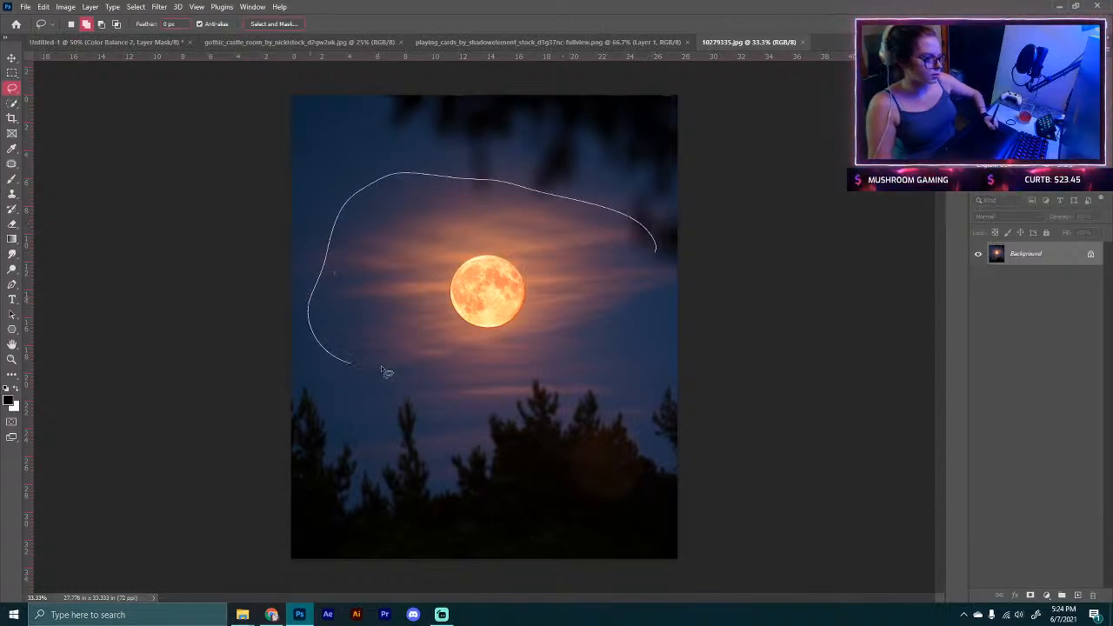
{"action": "left_click_drag", "start_coordinate": [658, 306], "coordinate": [654, 257]}
{"action": "key", "text": "ctrl+j"}
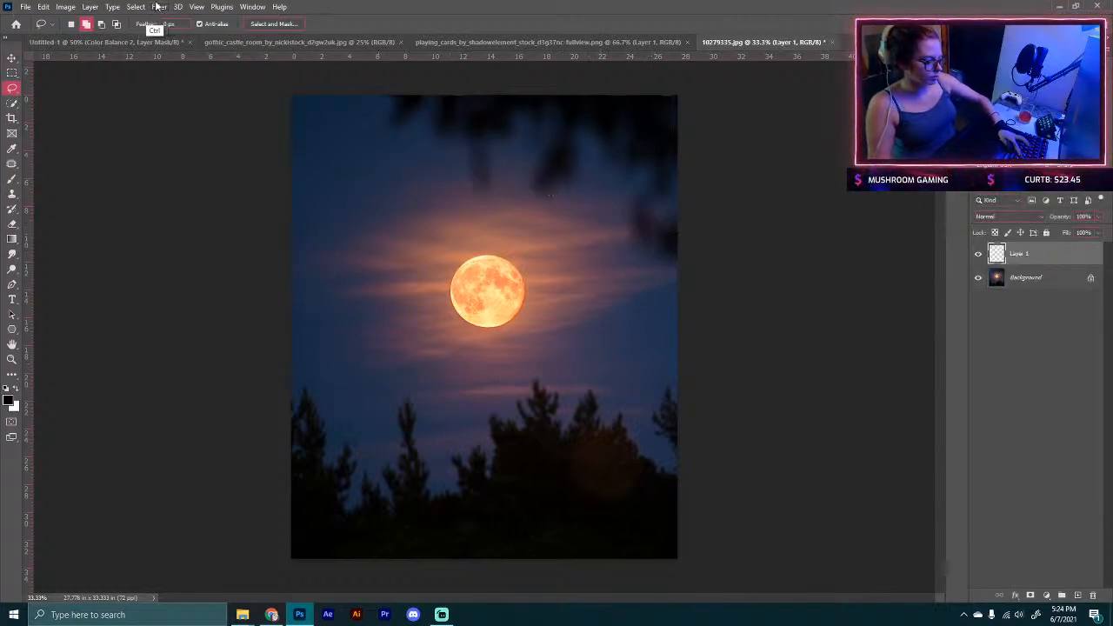
Step: Move the moon layer into the composite document and place it at the top of the layer stack
{"action": "left_click", "coordinate": [12, 58]}
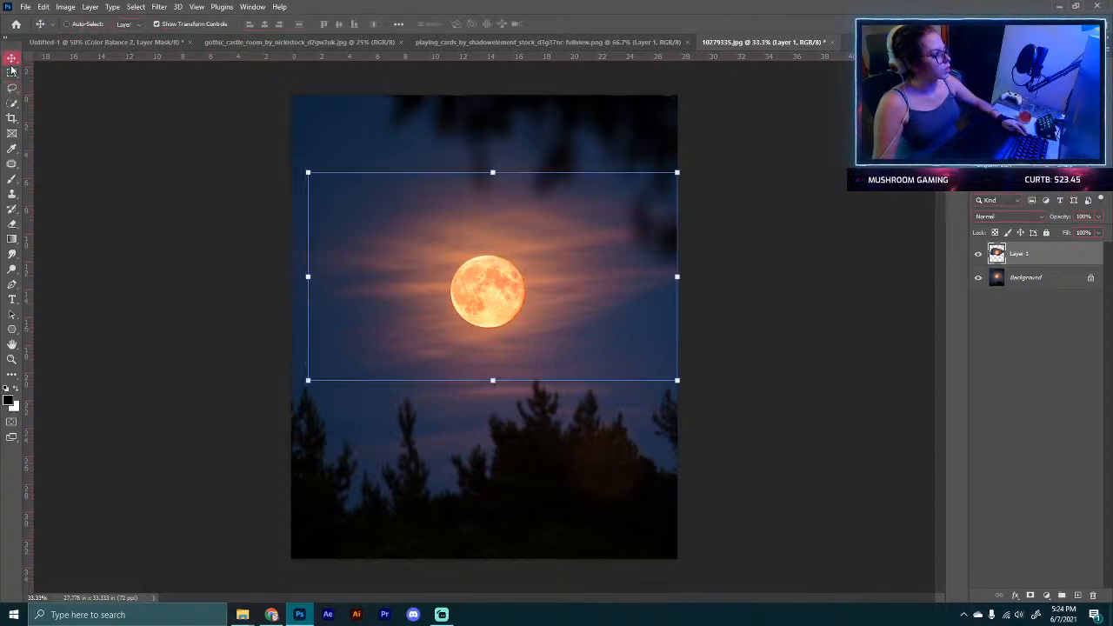
{"action": "left_click_drag", "start_coordinate": [365, 187], "coordinate": [348, 169]}
{"action": "left_click", "coordinate": [84, 41]}
{"action": "left_click_drag", "start_coordinate": [85, 42], "coordinate": [626, 361]}
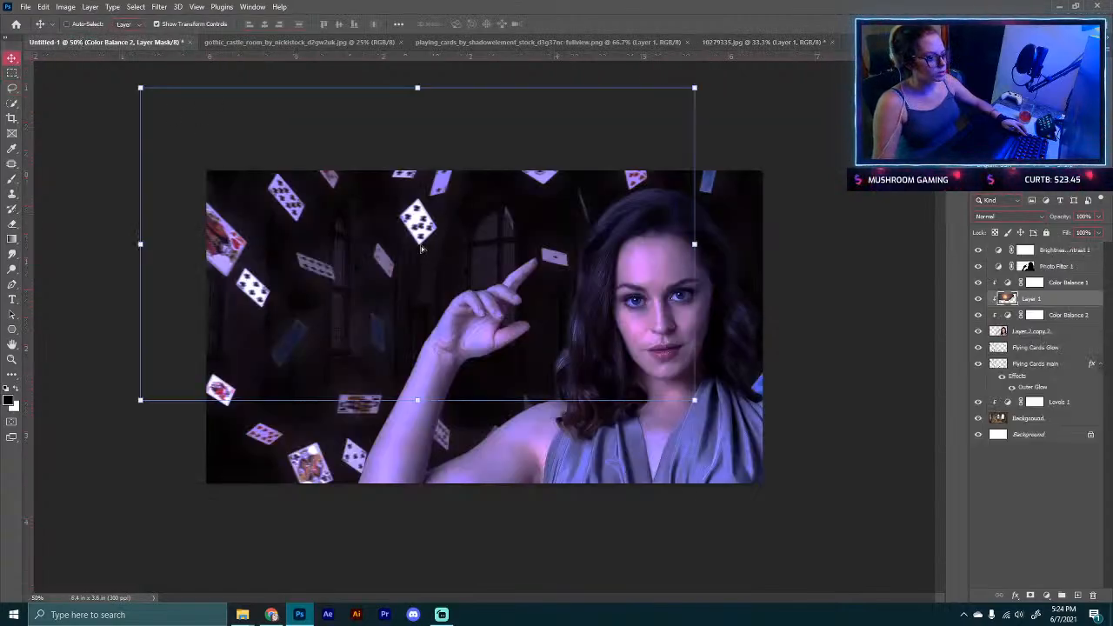
{"action": "left_click_drag", "start_coordinate": [1034, 298], "coordinate": [1025, 250]}
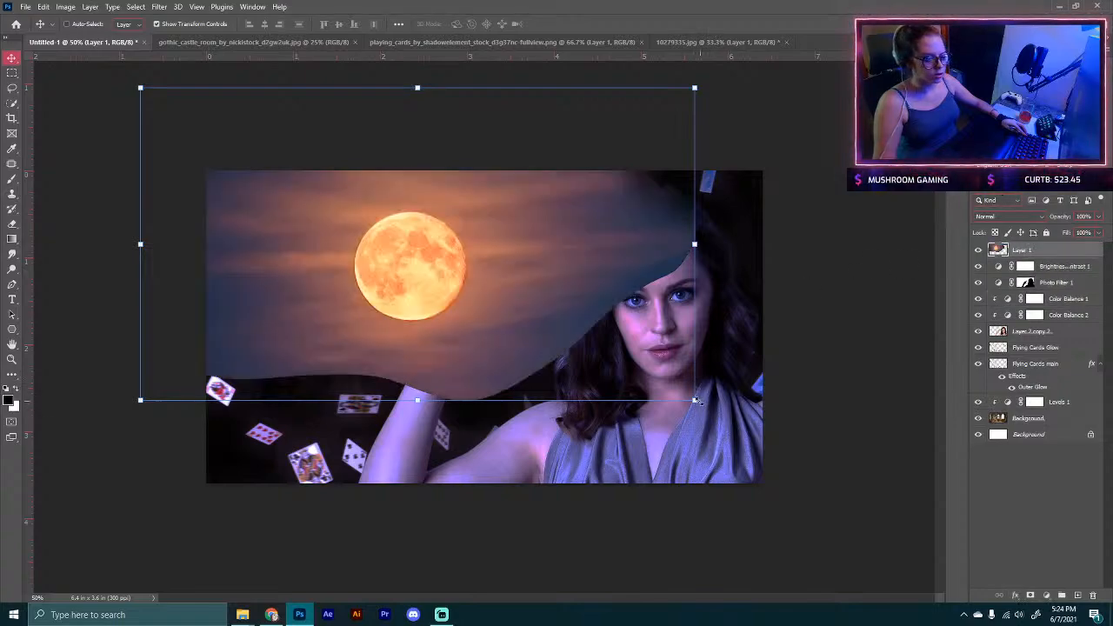
Step: Scale the moon down to about 25% and position it just above the model's raised finger
{"action": "left_click_drag", "start_coordinate": [696, 400], "coordinate": [585, 270]}
{"action": "left_click_drag", "start_coordinate": [528, 224], "coordinate": [545, 234]}
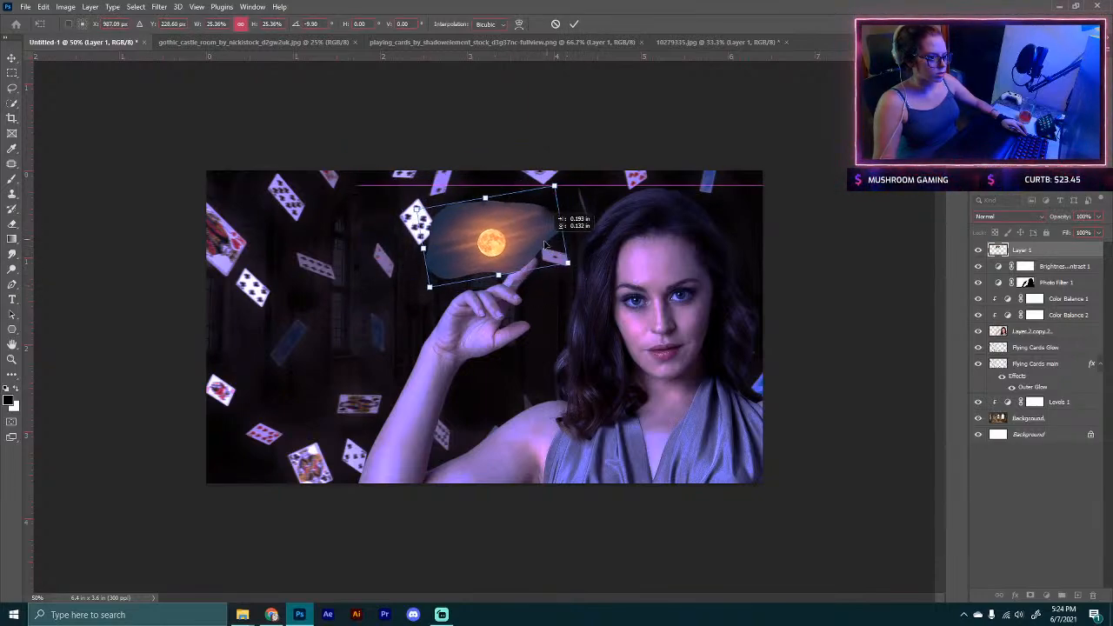
{"action": "left_click", "coordinate": [575, 24]}
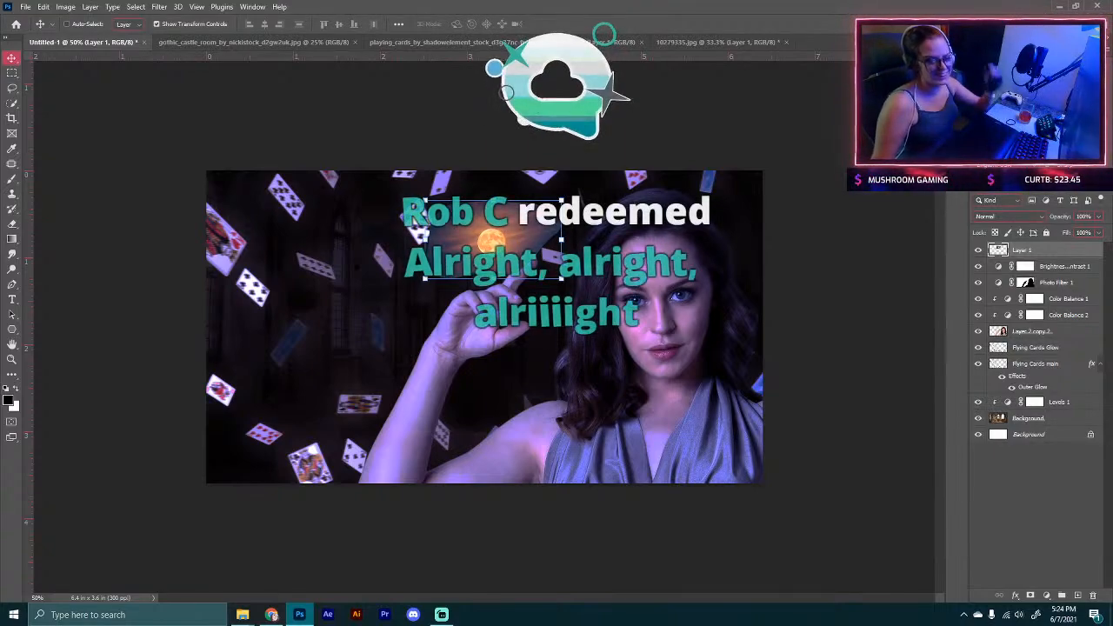
Step: Set the moon layer's blend mode to Screen and add a layer mask to it
{"action": "left_click", "coordinate": [1008, 216]}
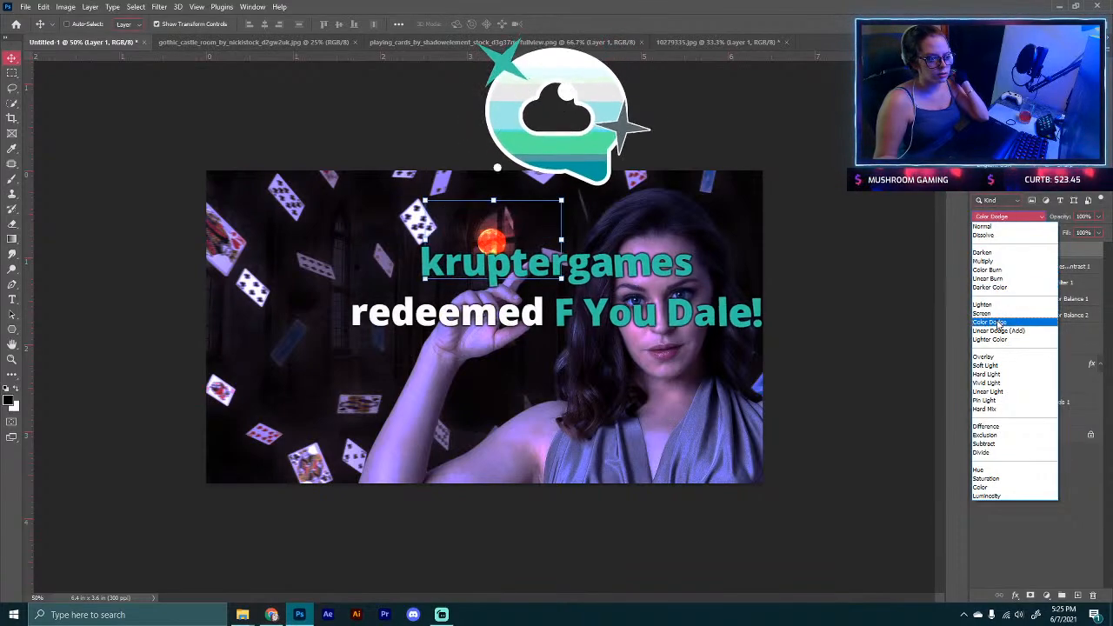
{"action": "left_click", "coordinate": [1002, 314]}
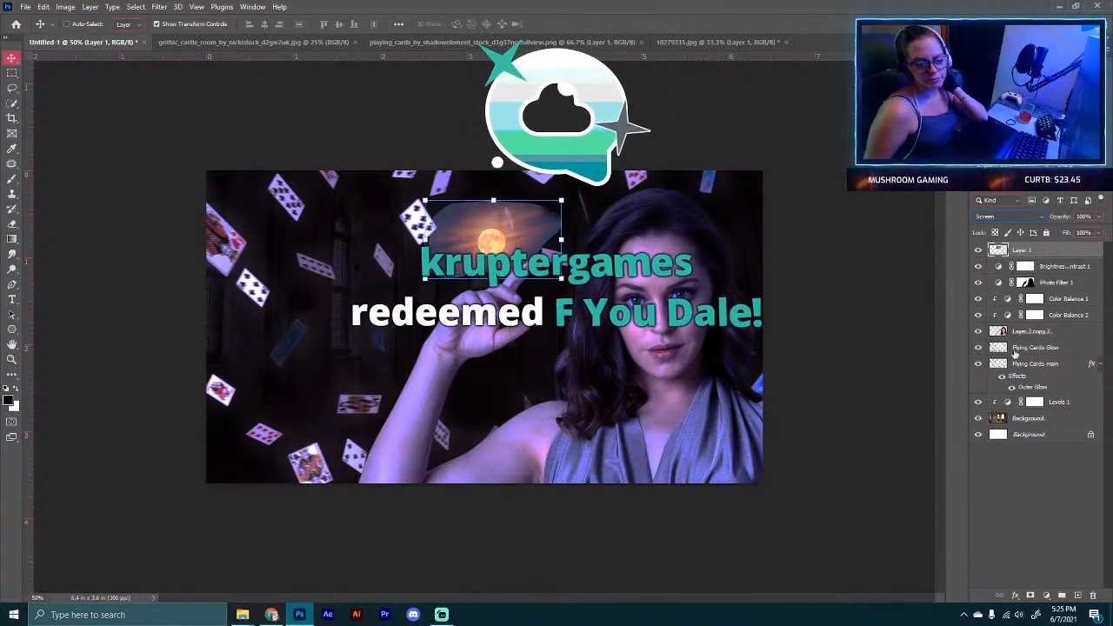
{"action": "left_click", "coordinate": [1030, 596]}
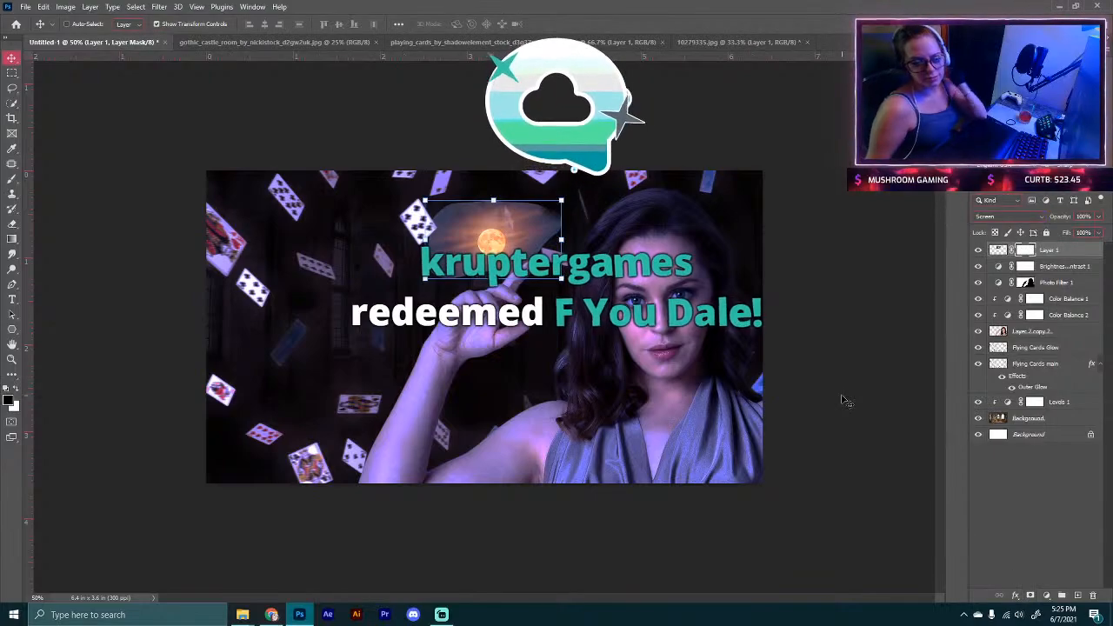
Step: Paint on the moon's mask with a smaller brush to hide the hard edges around the moon glow
{"action": "key", "text": "ctrl+plus"}
{"action": "key", "text": "b"}
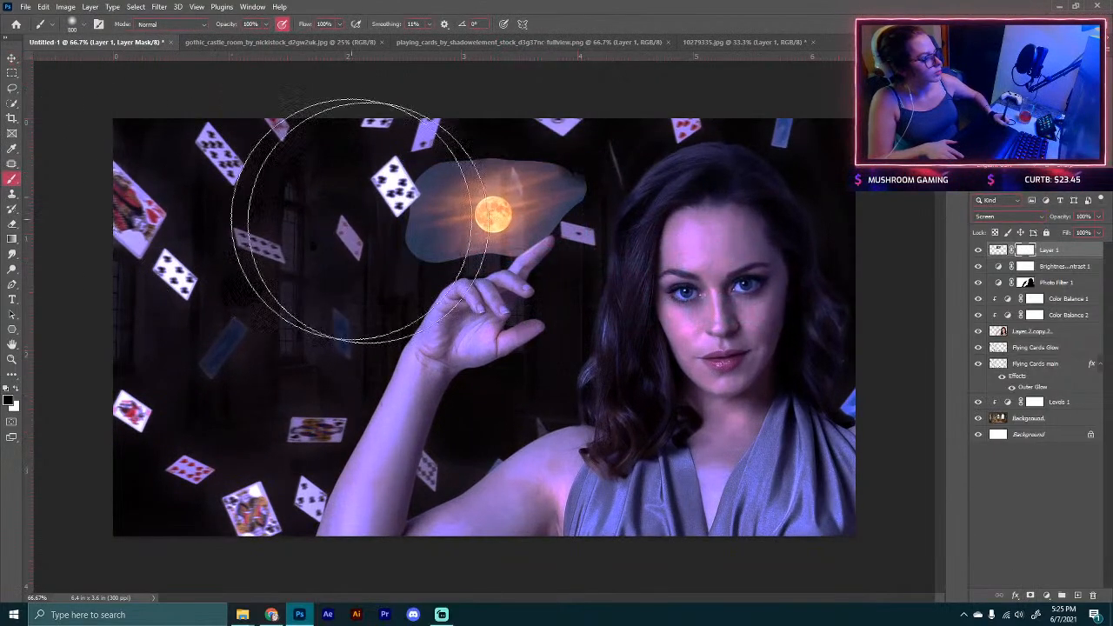
{"action": "key", "text": "bracketleft"}
{"action": "key", "text": "bracketleft"}
{"action": "key", "text": "bracketleft"}
{"action": "key", "text": "bracketleft"}
{"action": "key", "text": "bracketleft"}
{"action": "key", "text": "bracketleft"}
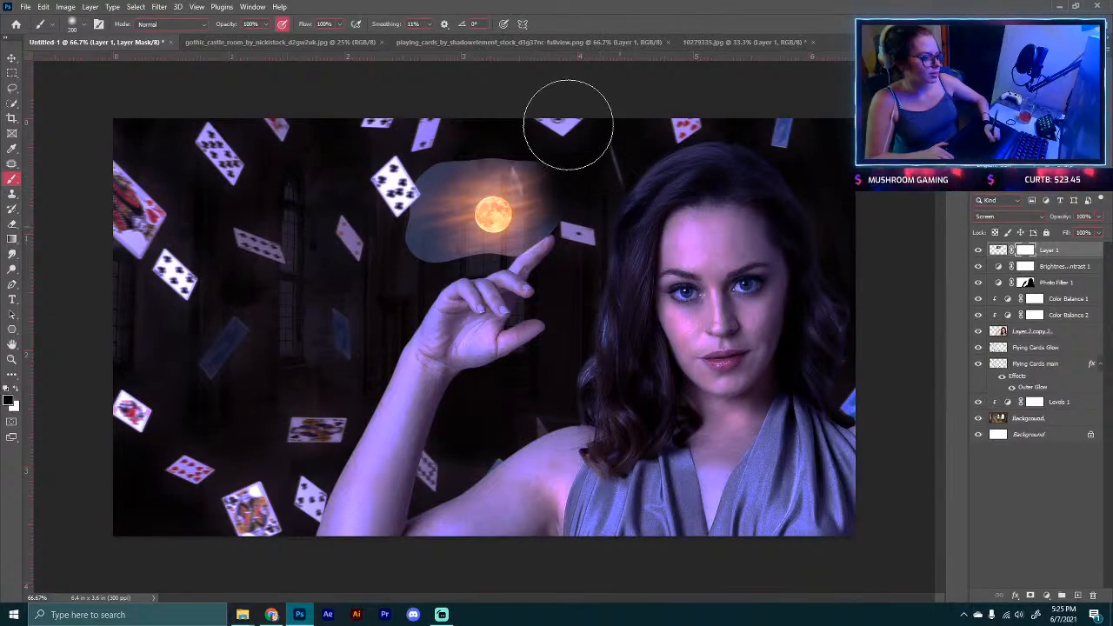
{"action": "key", "text": "bracketright"}
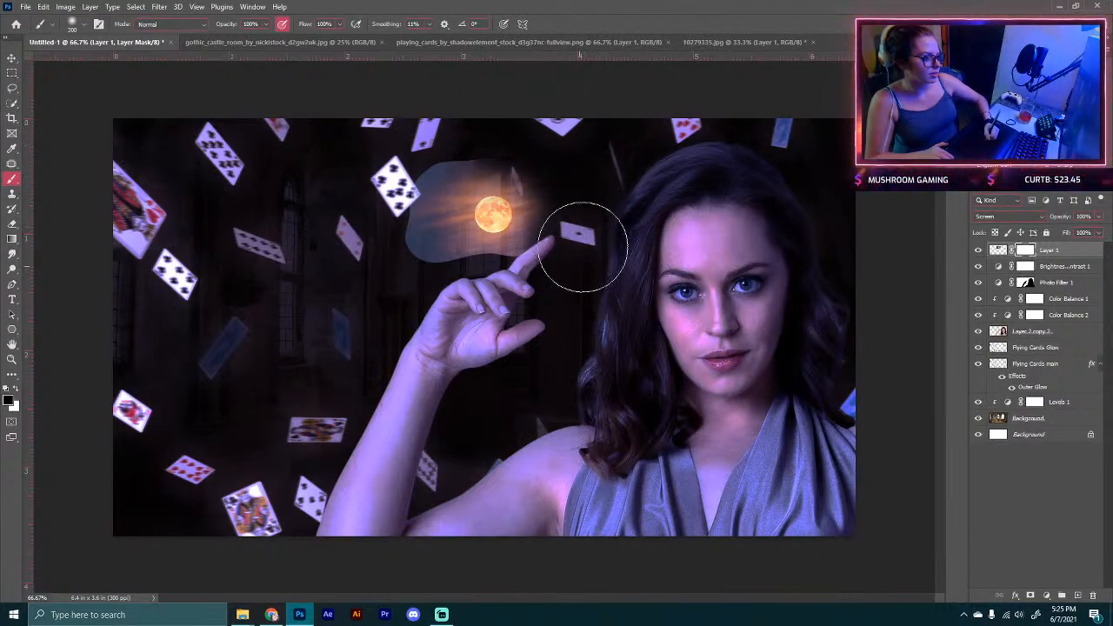
{"action": "mouse_move", "coordinate": [495, 318]}
{"action": "left_mouse_down"}
{"action": "mouse_move", "coordinate": [468, 293]}
{"action": "mouse_move", "coordinate": [436, 304]}
{"action": "mouse_move", "coordinate": [409, 285]}
{"action": "mouse_move", "coordinate": [376, 227]}
{"action": "mouse_move", "coordinate": [390, 179]}
{"action": "mouse_move", "coordinate": [422, 147]}
{"action": "mouse_move", "coordinate": [521, 124]}
{"action": "mouse_move", "coordinate": [395, 146]}
{"action": "mouse_move", "coordinate": [373, 188]}
{"action": "mouse_move", "coordinate": [390, 278]}
{"action": "left_mouse_up"}
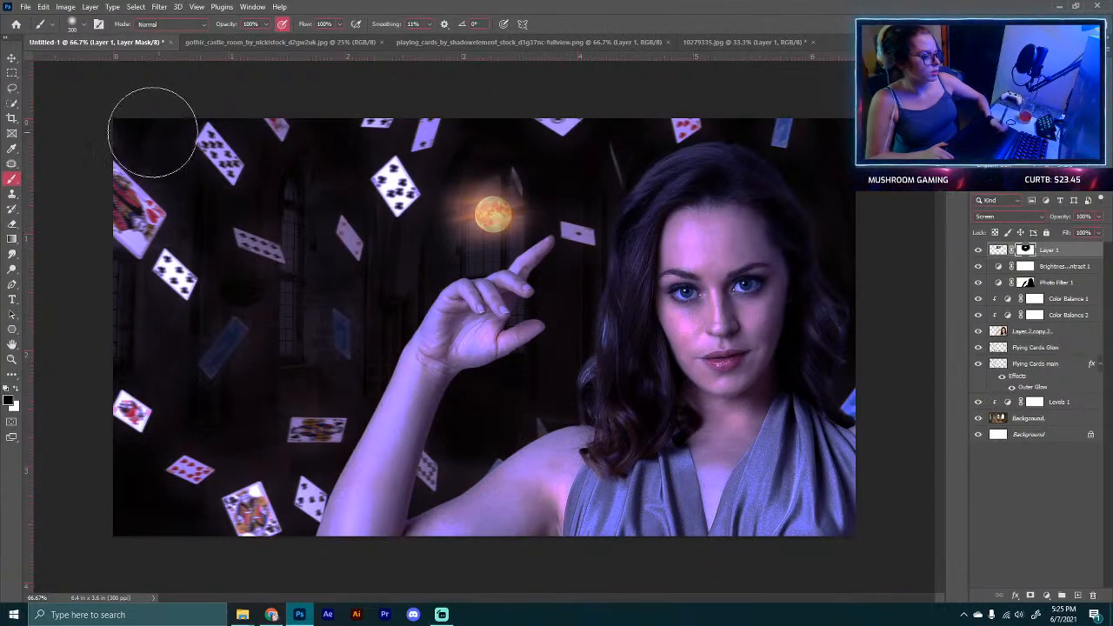
Step: Scale the moon layer slightly smaller with Free Transform
{"action": "key", "text": "ctrl+t"}
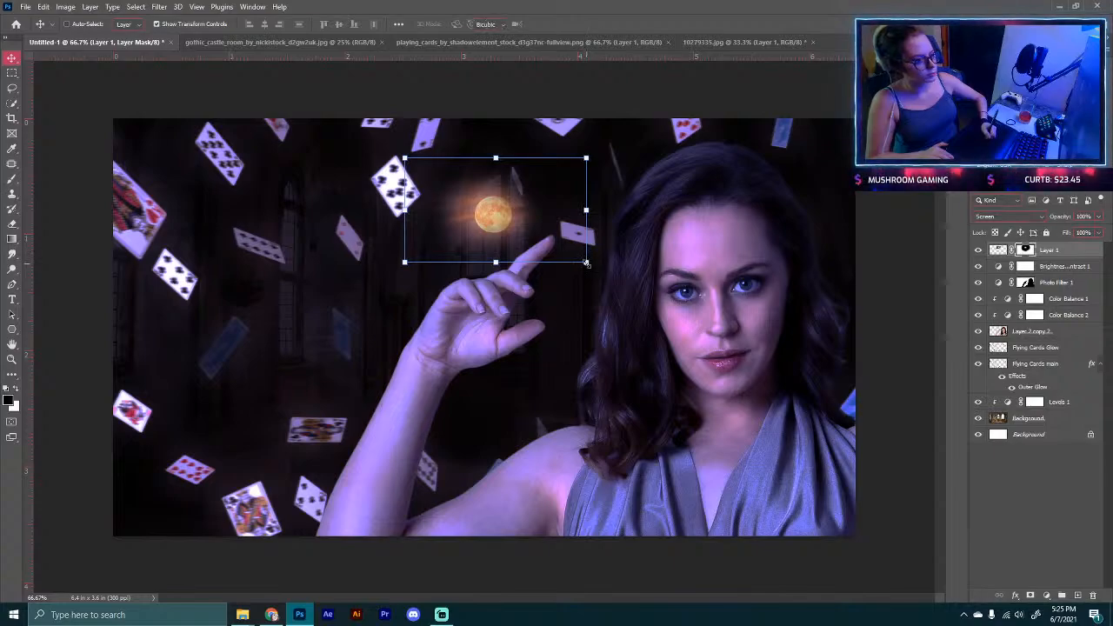
{"action": "left_click_drag", "start_coordinate": [589, 257], "coordinate": [547, 228]}
{"action": "left_click", "coordinate": [574, 24]}
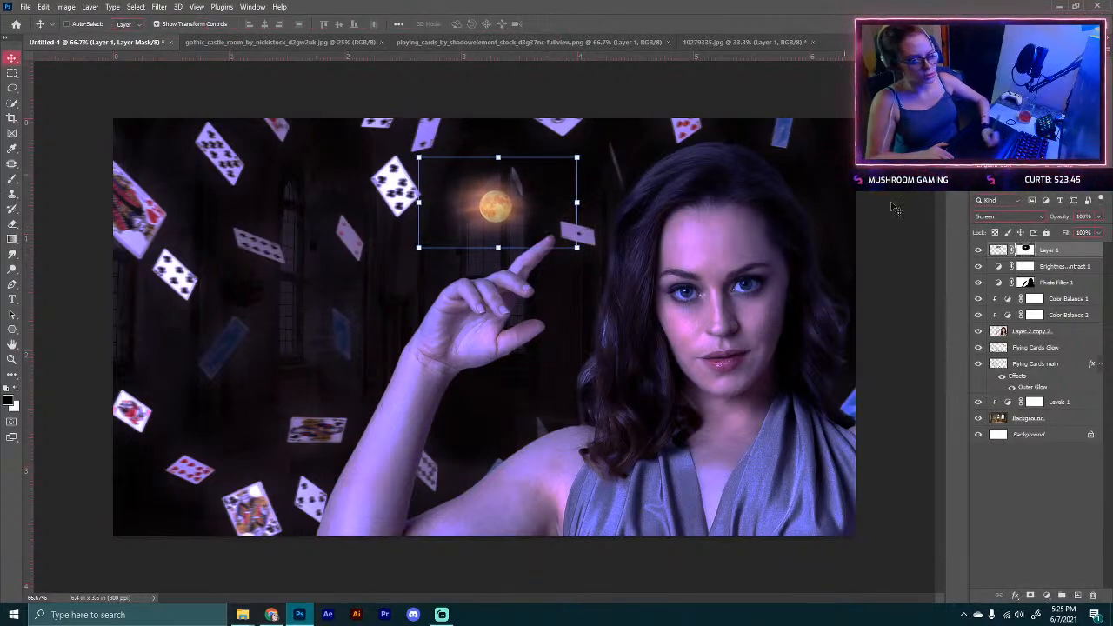
Step: Zoom in on the moon and lower the moon layer's opacity to 57%
{"action": "key", "text": "ctrl+plus"}
{"action": "key", "text": "ctrl+plus"}
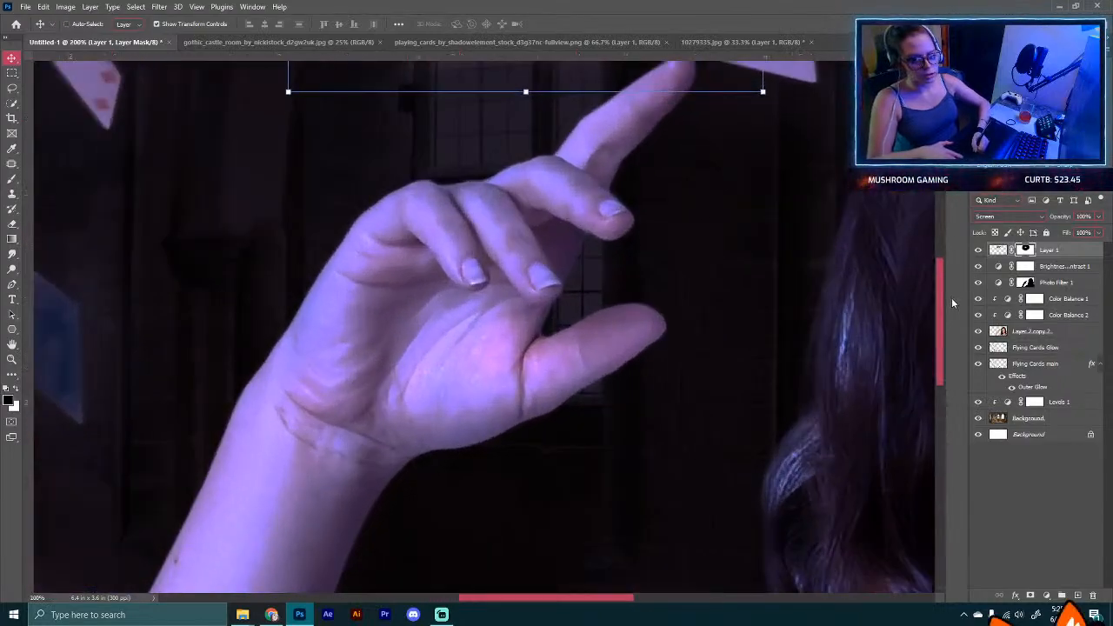
{"action": "left_click_drag", "start_coordinate": [939, 308], "coordinate": [949, 221]}
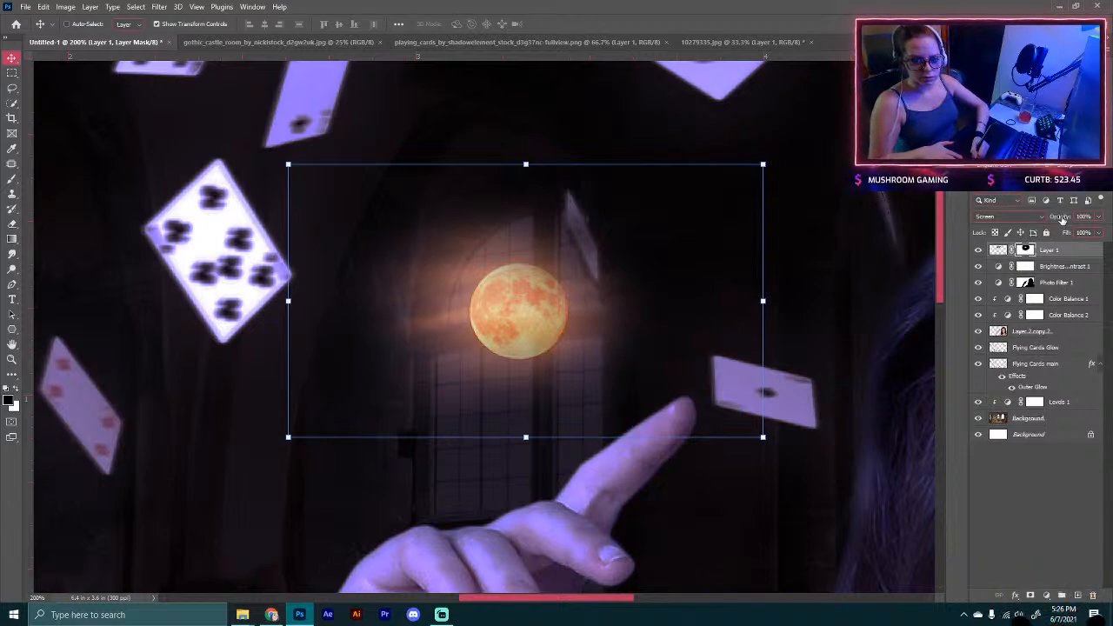
{"action": "left_click_drag", "start_coordinate": [1064, 218], "coordinate": [1047, 221]}
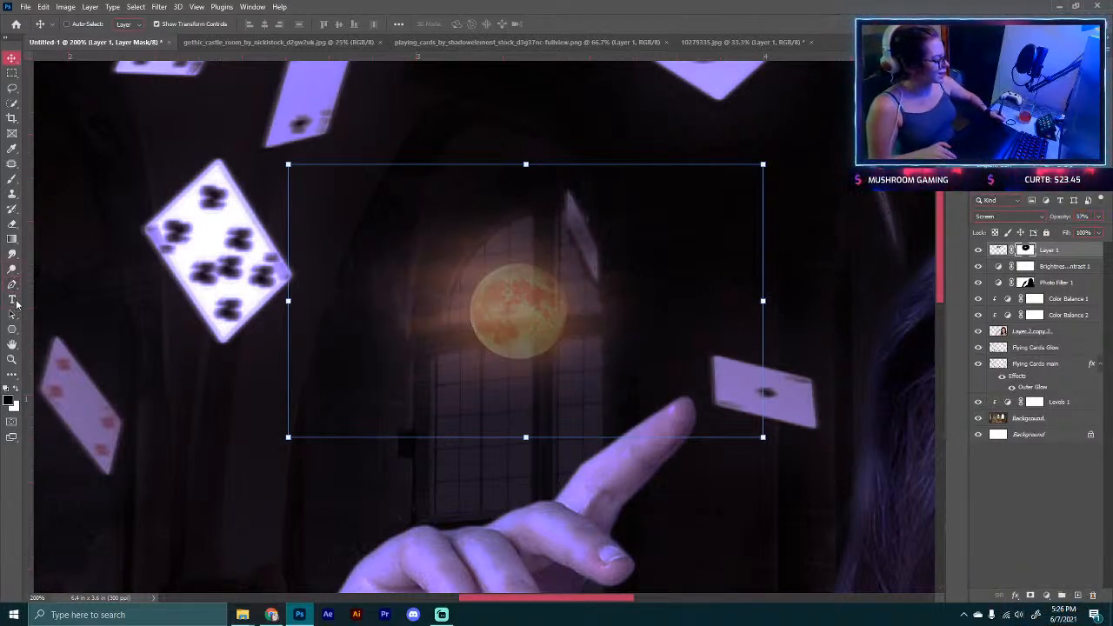
Step: Trace a cross-shaped path over the window bars in front of the moon with the Pen tool and convert it into a selection
{"action": "left_click", "coordinate": [13, 287]}
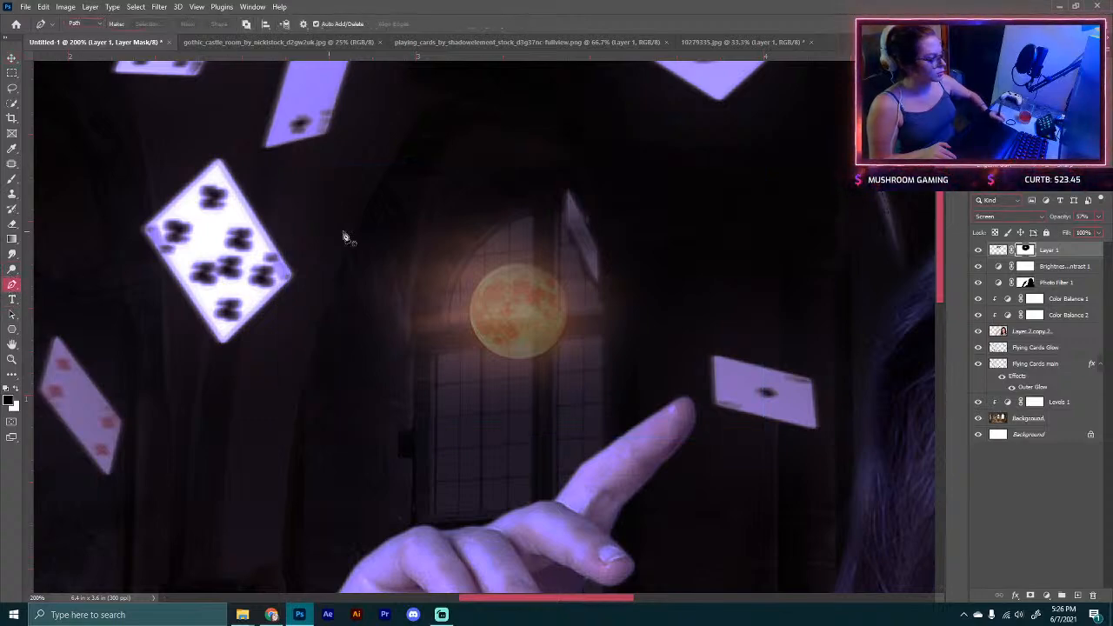
{"action": "left_click", "coordinate": [531, 200]}
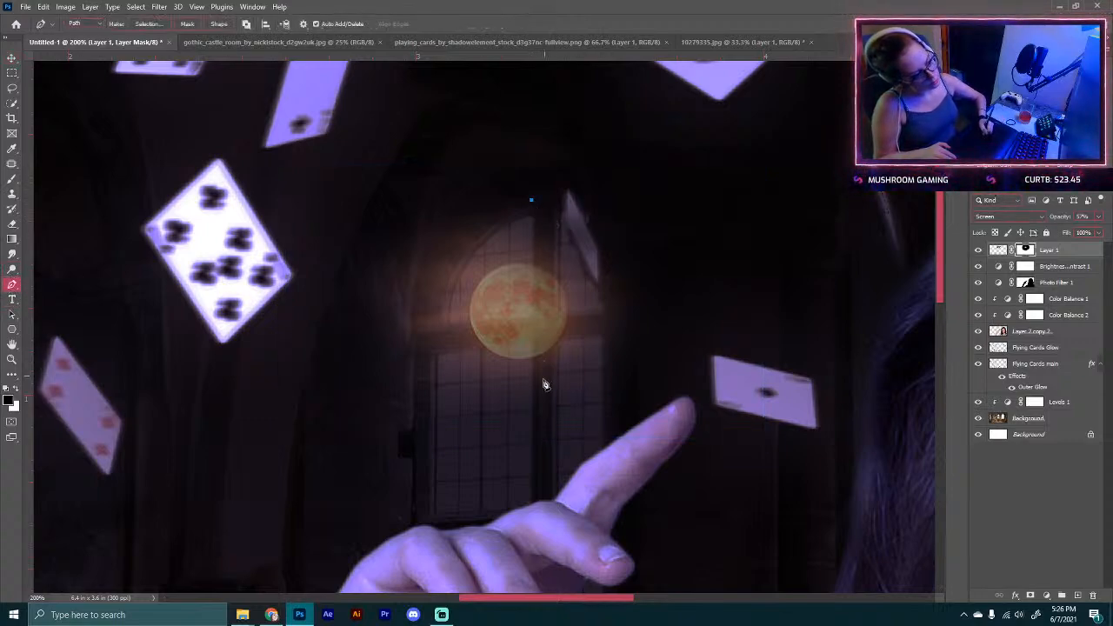
{"action": "left_click", "coordinate": [532, 313]}
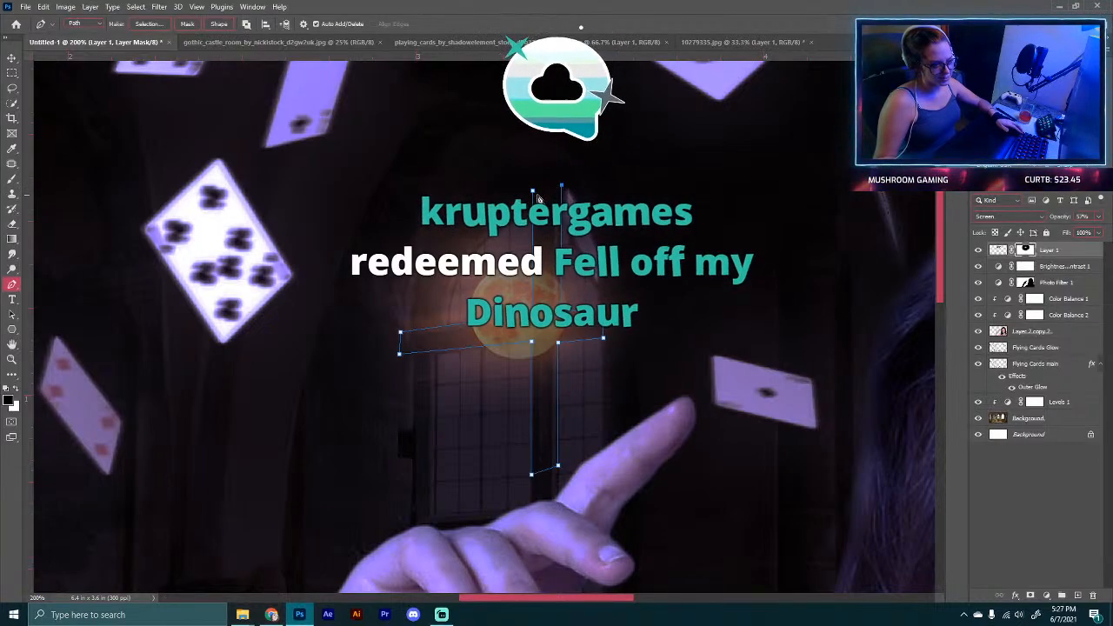
{"action": "left_click", "coordinate": [562, 186]}
{"action": "right_click", "coordinate": [559, 217]}
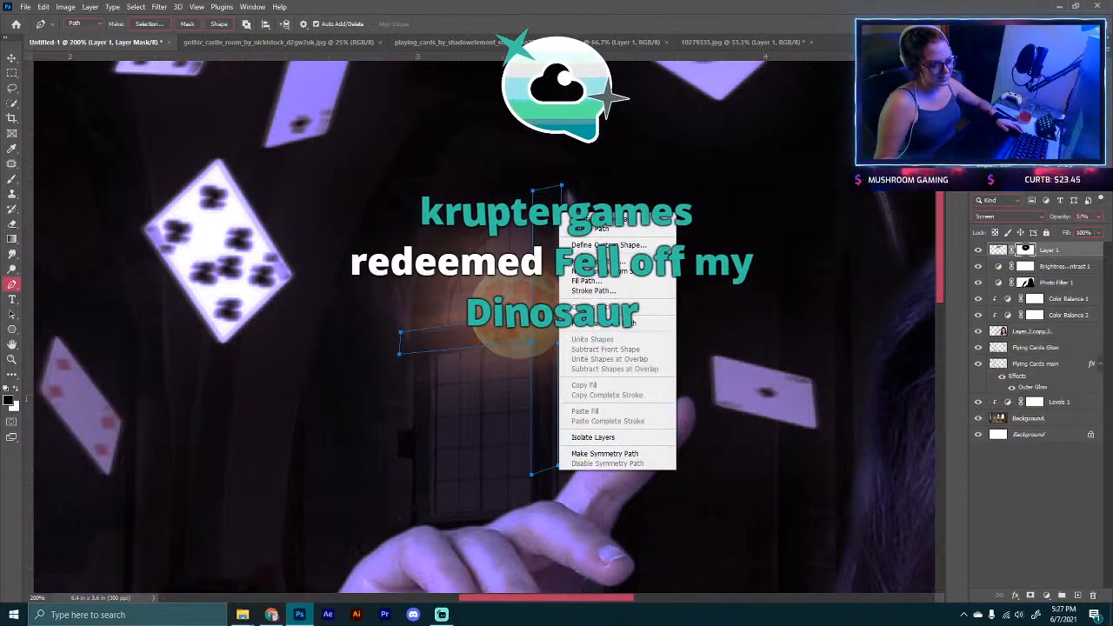
{"action": "left_click", "coordinate": [609, 261]}
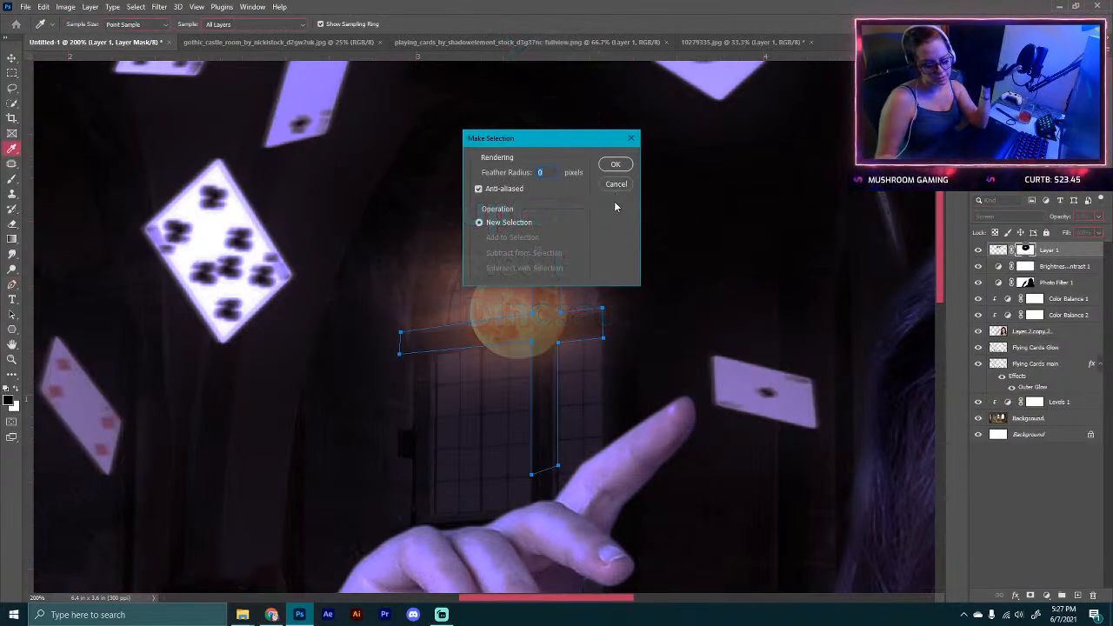
{"action": "left_click", "coordinate": [616, 164]}
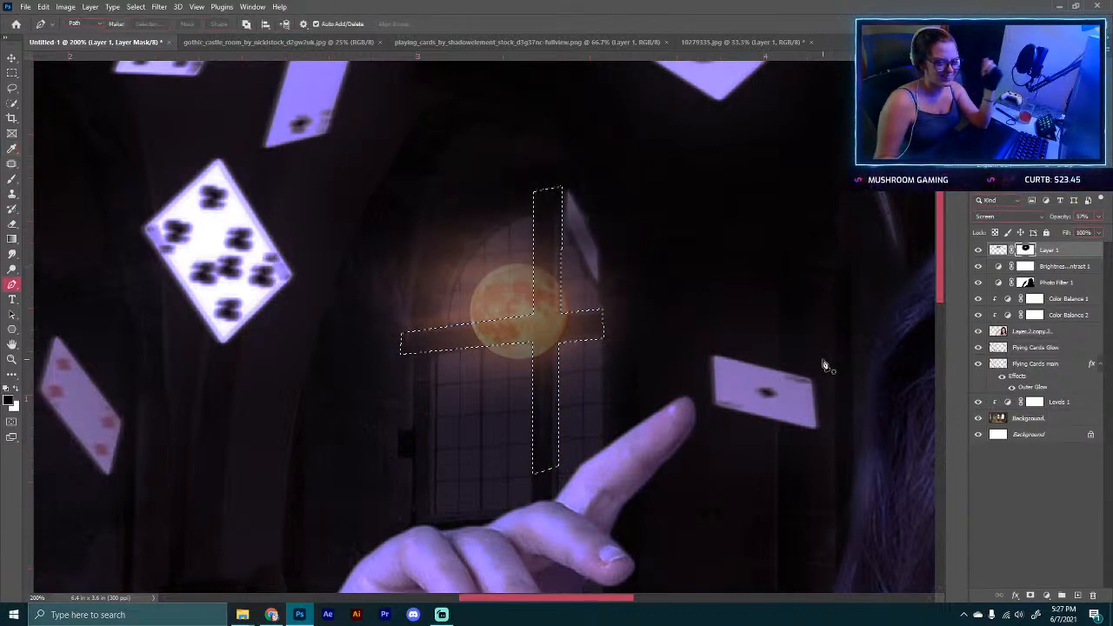
Step: Fill the cross selection with black on the moon's mask so the window bars cover the moon, then apply the layer mask
{"action": "key", "text": "alt+BackSpace"}
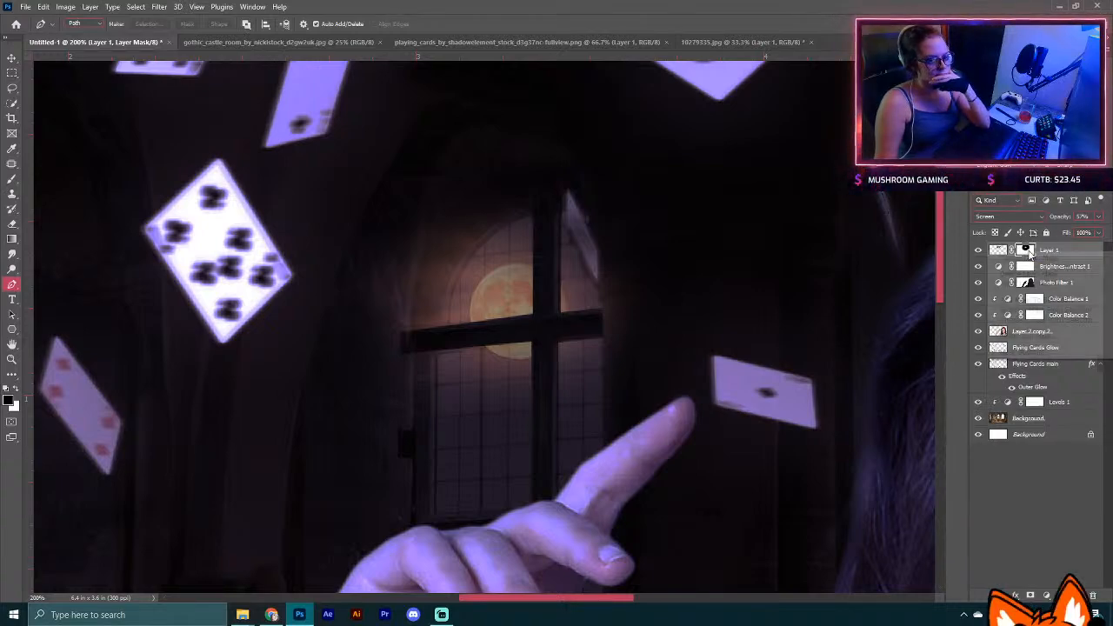
{"action": "right_click", "coordinate": [1026, 252]}
{"action": "left_click", "coordinate": [1022, 280]}
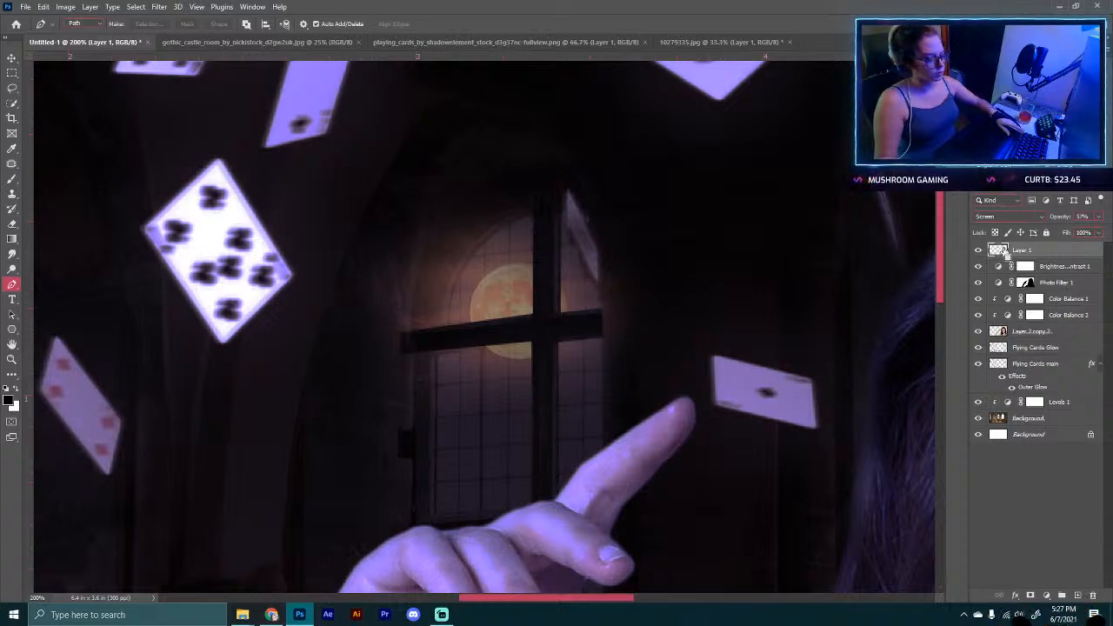
{"action": "left_click", "coordinate": [1005, 250], "text": "ctrl"}
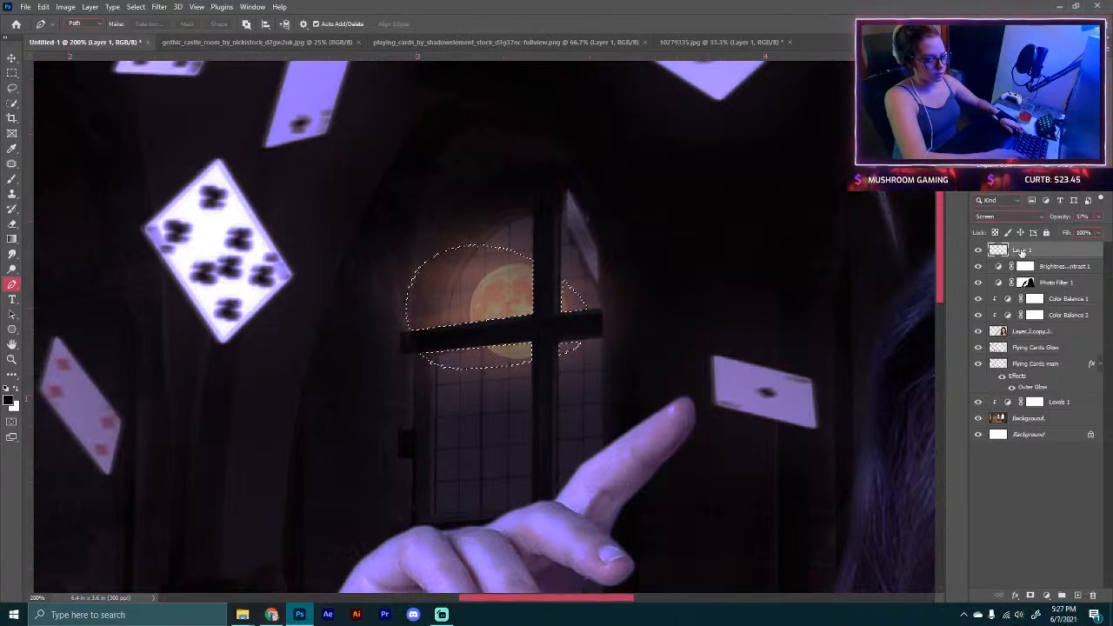
{"action": "left_click", "coordinate": [17, 181]}
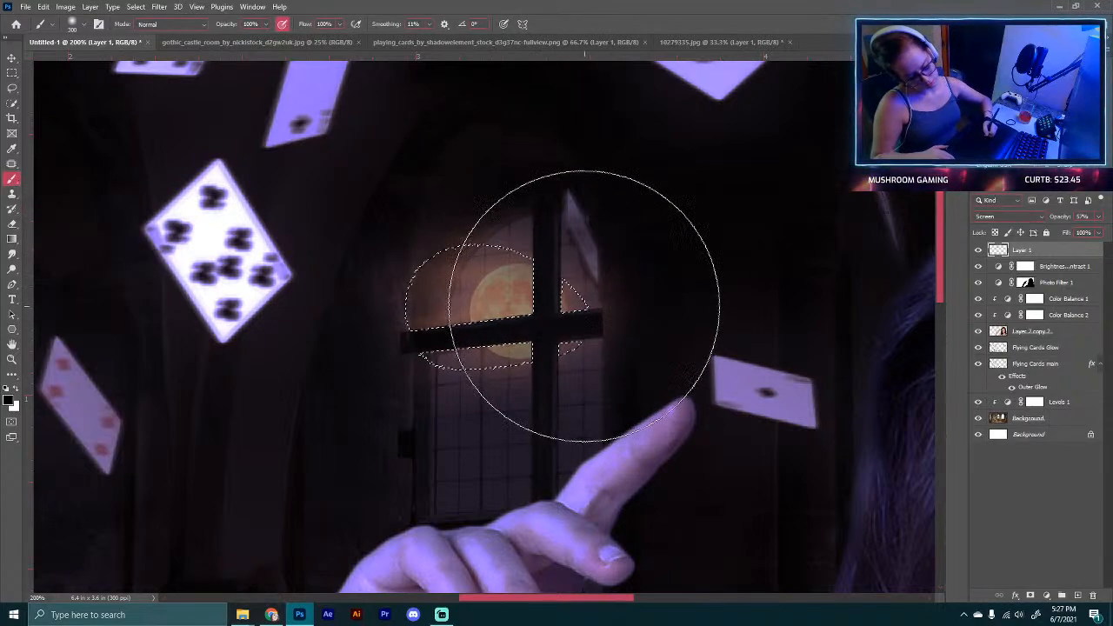
{"action": "key", "text": "bracketleft"}
{"action": "key", "text": "bracketleft"}
{"action": "key", "text": "bracketleft"}
{"action": "key", "text": "bracketleft"}
{"action": "key", "text": "bracketleft"}
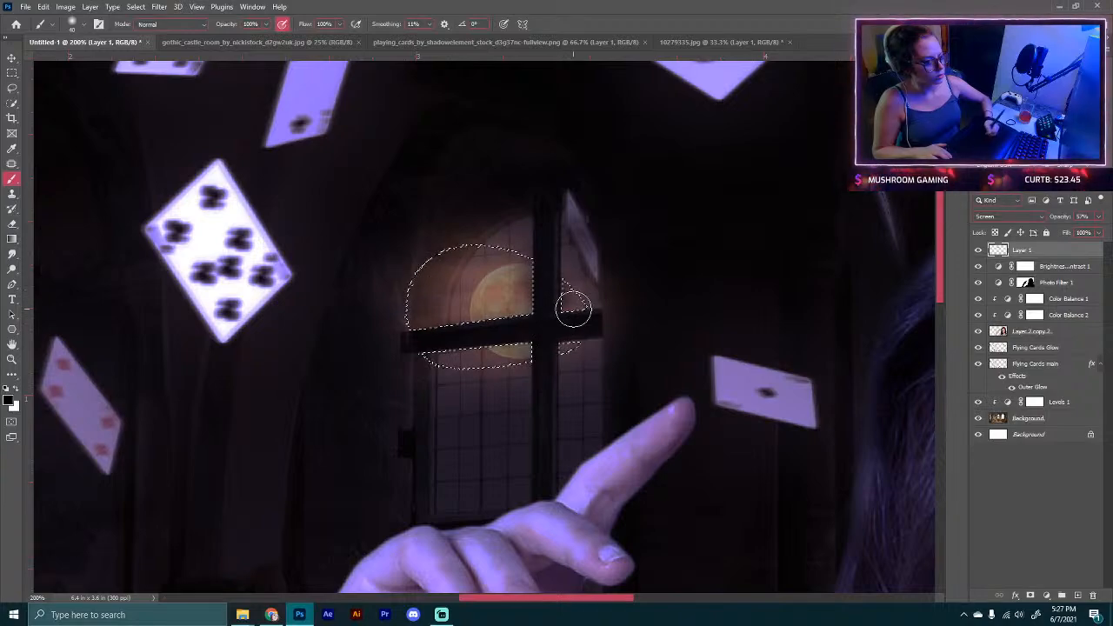
{"action": "key", "text": "ctrl+d"}
{"action": "key", "text": "ctrl+shift+i"}
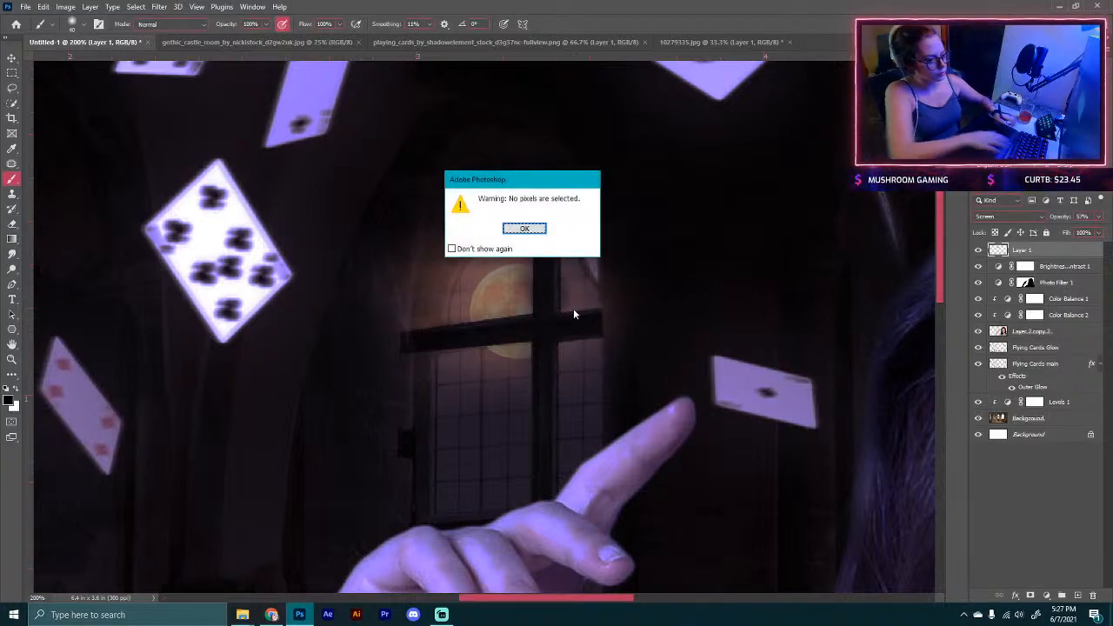
{"action": "key", "text": "Return"}
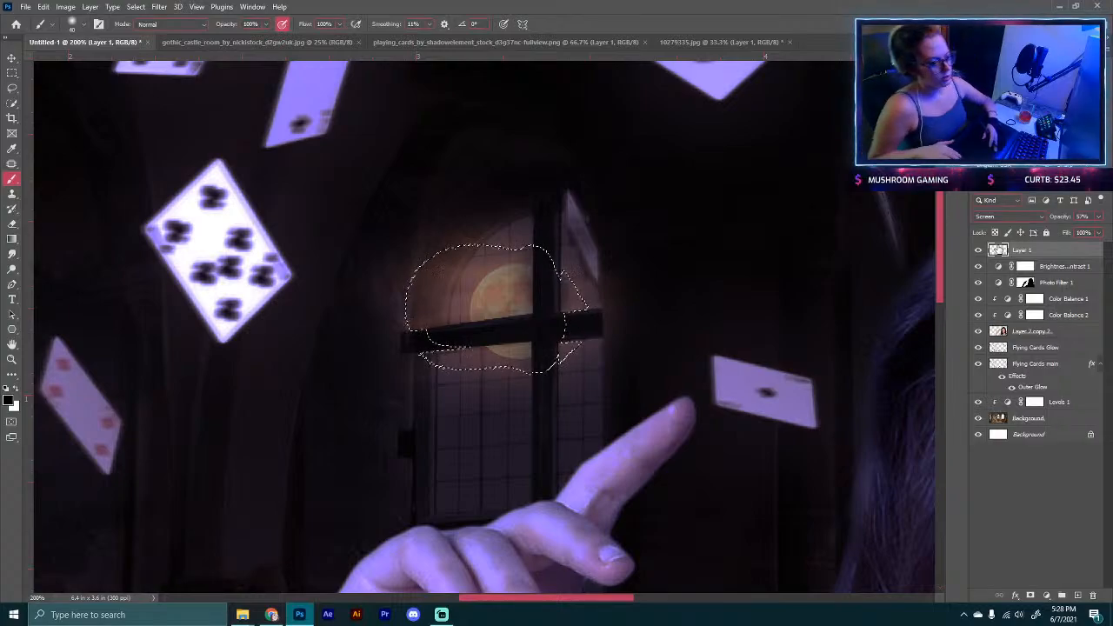
Step: Zoom in and out to inspect the moon behind the window bars and the whole composite, clearing the selection
{"action": "key", "text": "ctrl+minus"}
{"action": "key", "text": "ctrl+minus"}
{"action": "key", "text": "ctrl+plus"}
{"action": "key", "text": "ctrl+plus"}
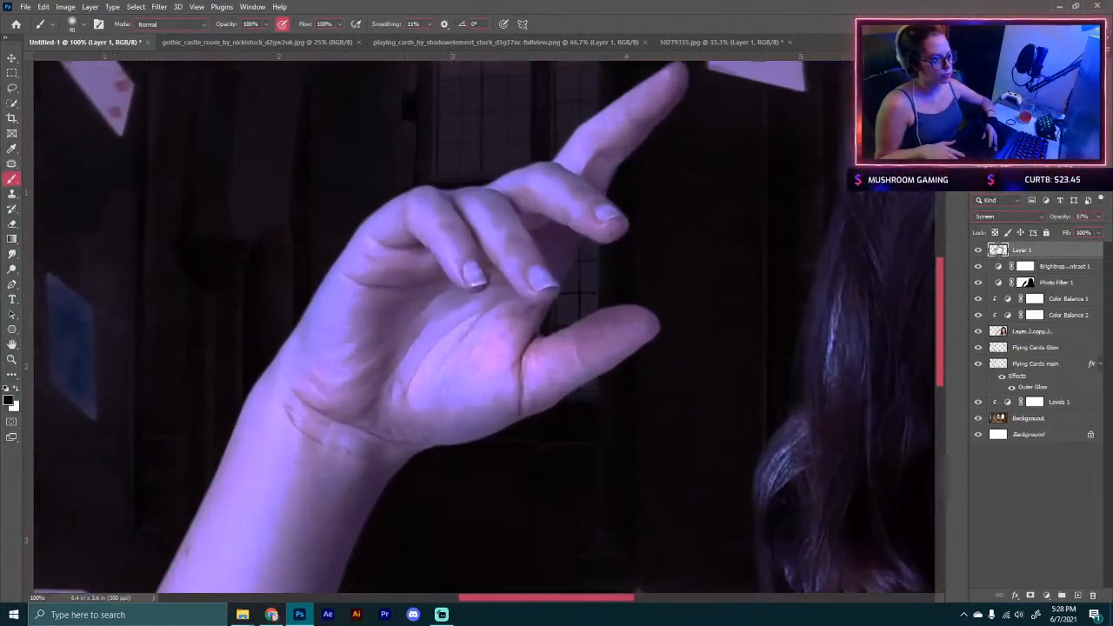
{"action": "key", "text": "ctrl+minus"}
{"action": "key", "text": "ctrl+minus"}
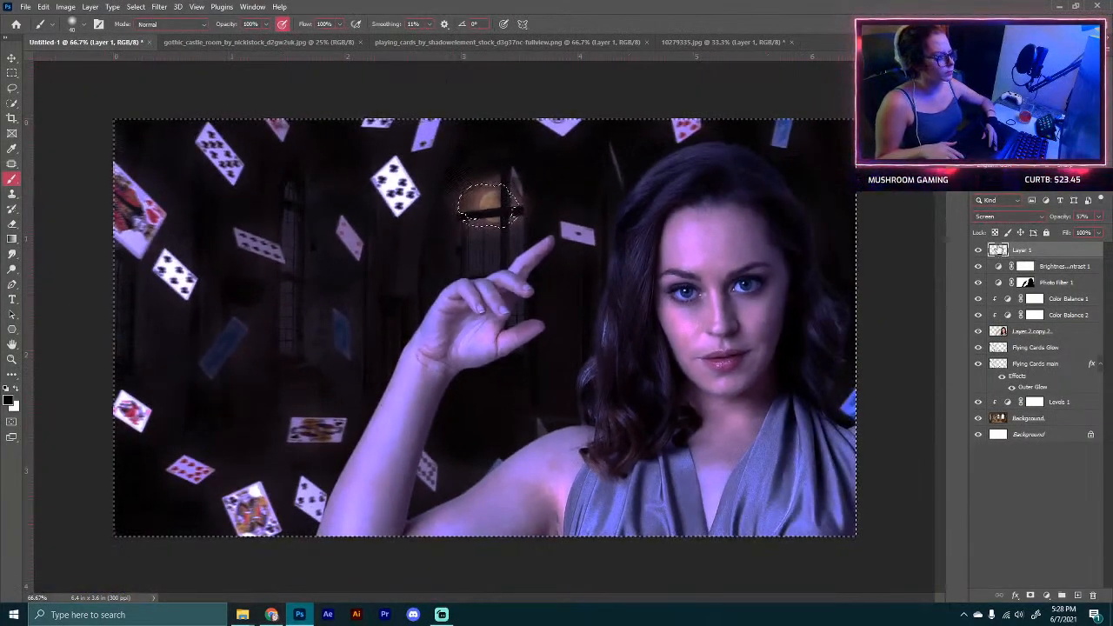
{"action": "key", "text": "ctrl+plus"}
{"action": "key", "text": "ctrl+plus"}
{"action": "key", "text": "ctrl+plus"}
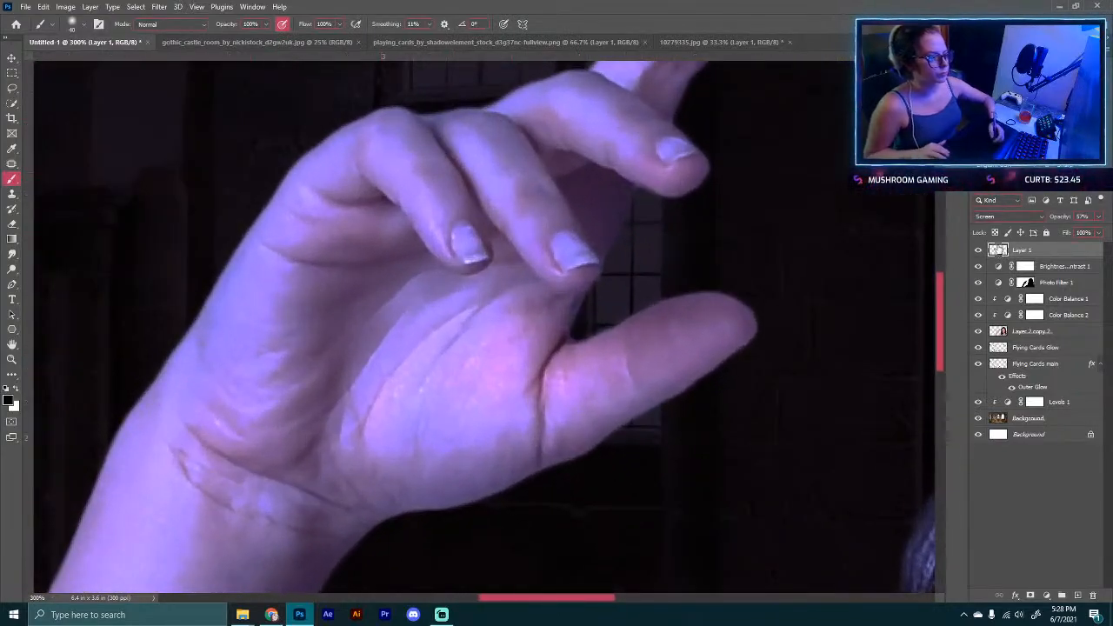
{"action": "left_click_drag", "start_coordinate": [664, 117], "coordinate": [635, 556]}
{"action": "mouse_move", "coordinate": [636, 146]}
{"action": "left_mouse_down"}
{"action": "mouse_move", "coordinate": [629, 200]}
{"action": "mouse_move", "coordinate": [624, 192]}
{"action": "left_mouse_up"}
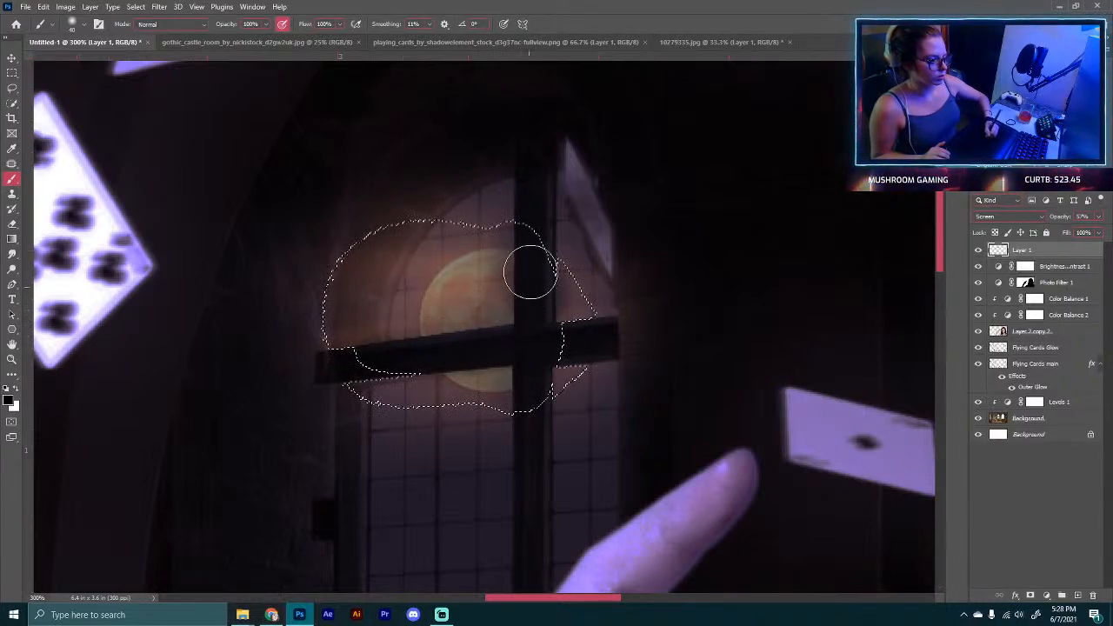
{"action": "key", "text": "ctrl+d"}
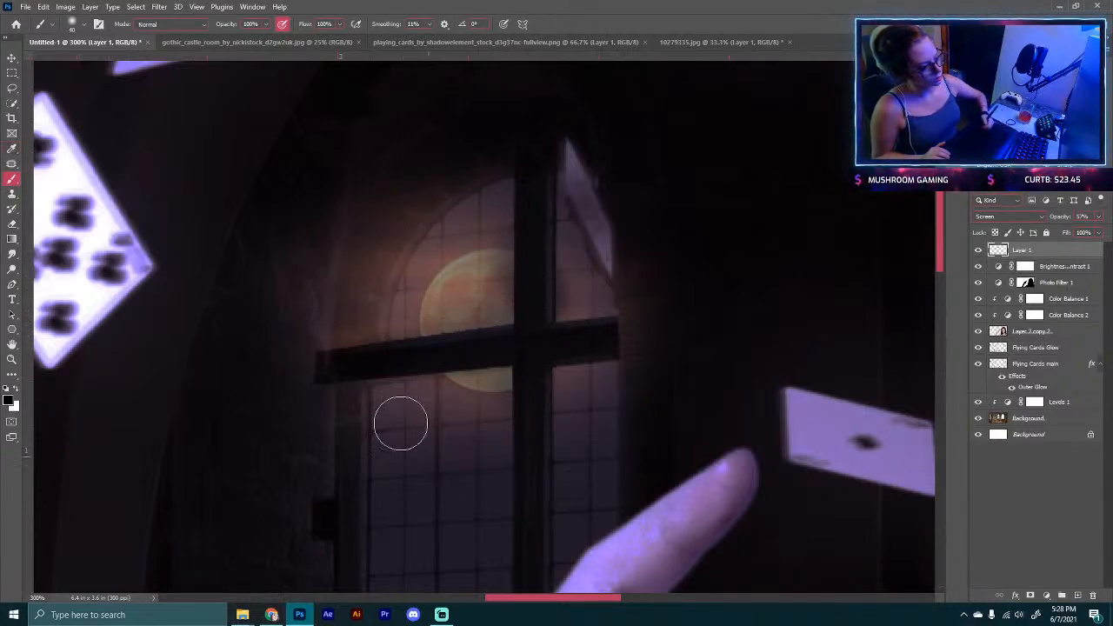
{"action": "key", "text": "ctrl+minus"}
{"action": "key", "text": "ctrl+minus"}
{"action": "key", "text": "ctrl+minus"}
{"action": "key", "text": "ctrl+minus"}
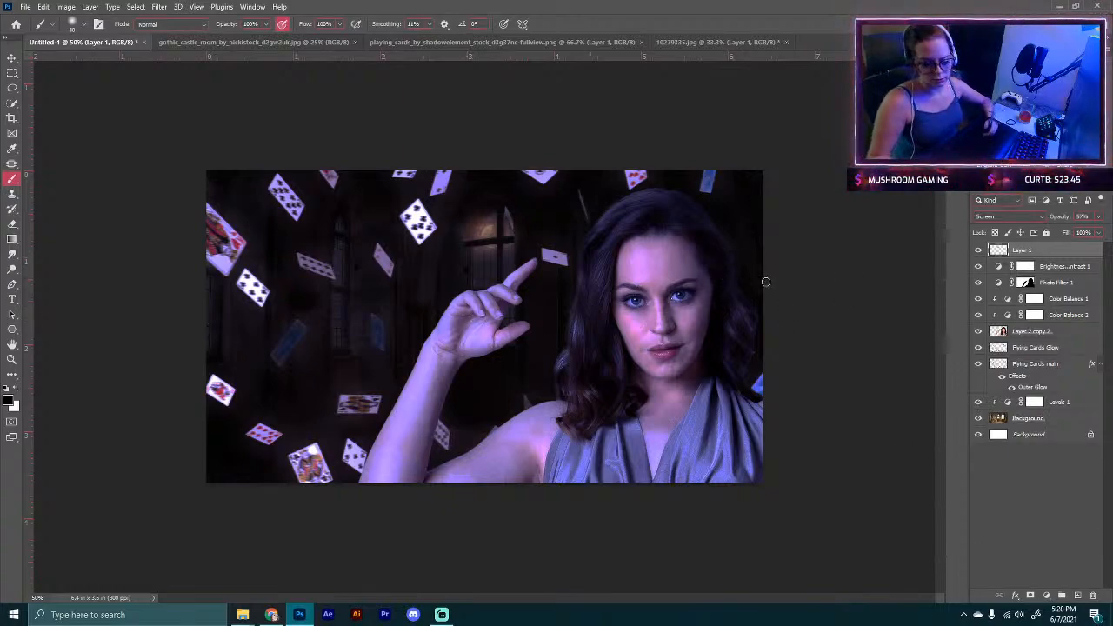
Step: Create a new top layer, fill it with black, and set its blend mode to Color Dodge
{"action": "left_click", "coordinate": [1076, 596]}
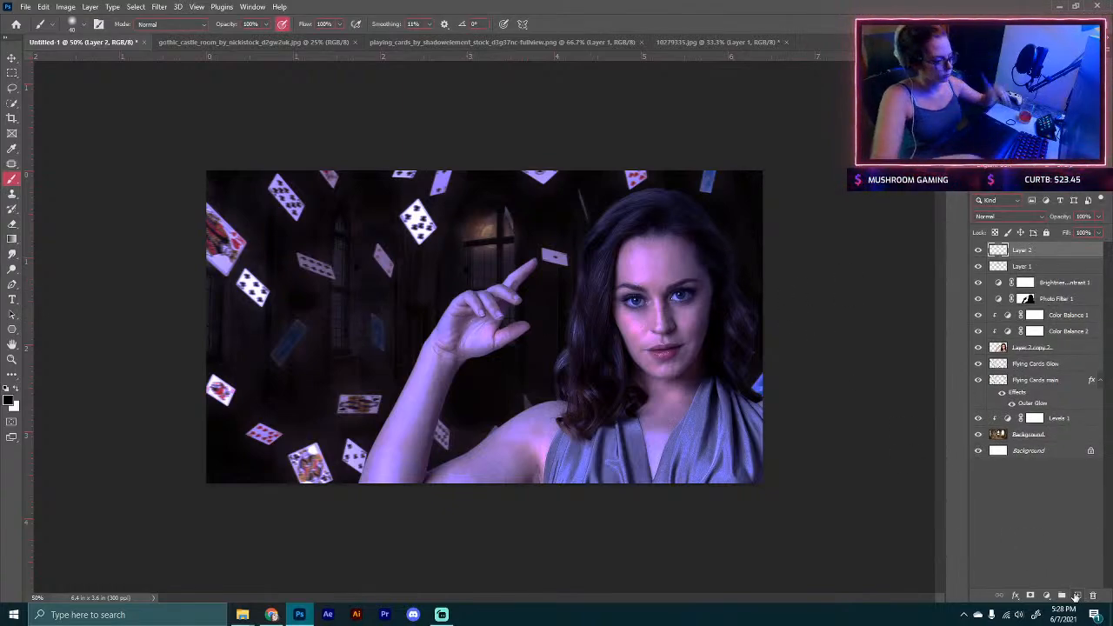
{"action": "key", "text": "alt+BackSpace"}
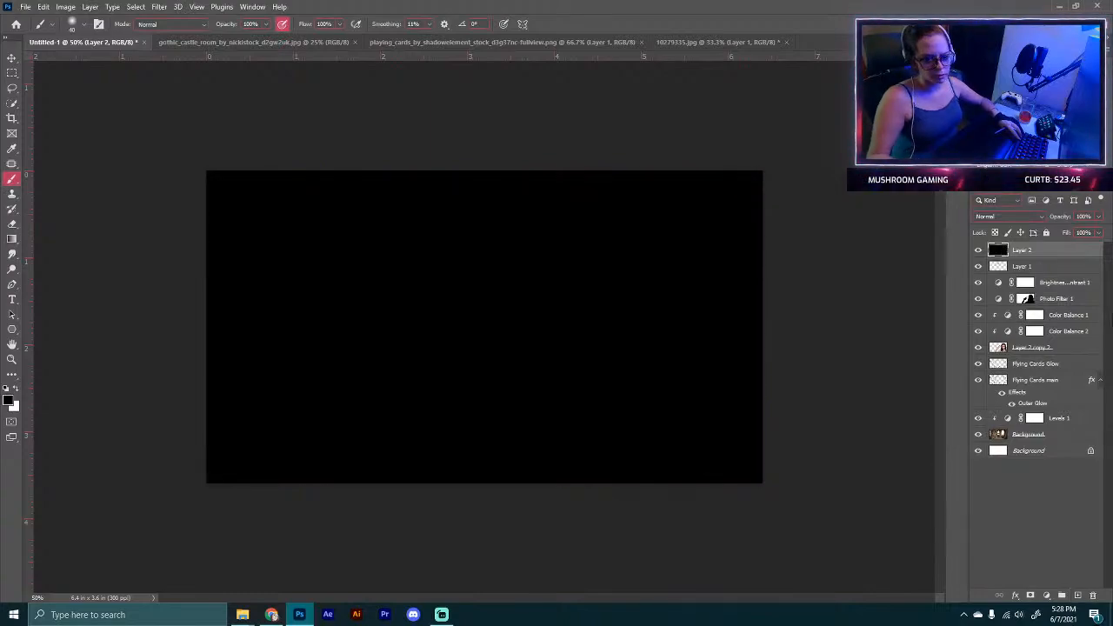
{"action": "left_click", "coordinate": [1013, 215]}
{"action": "left_click", "coordinate": [1015, 324]}
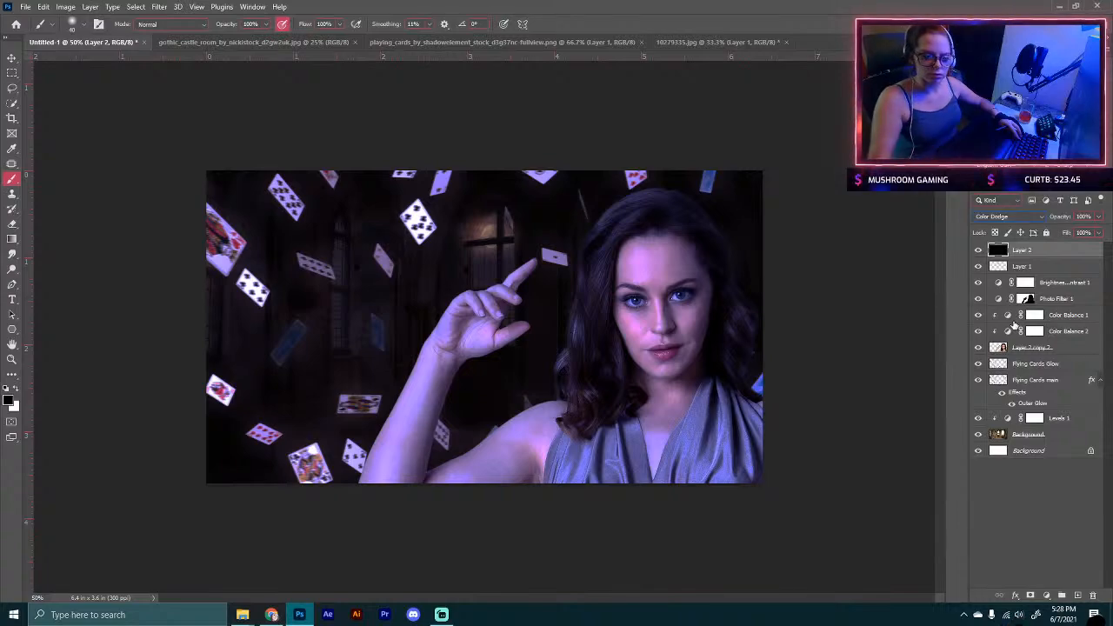
{"action": "left_click", "coordinate": [1000, 216]}
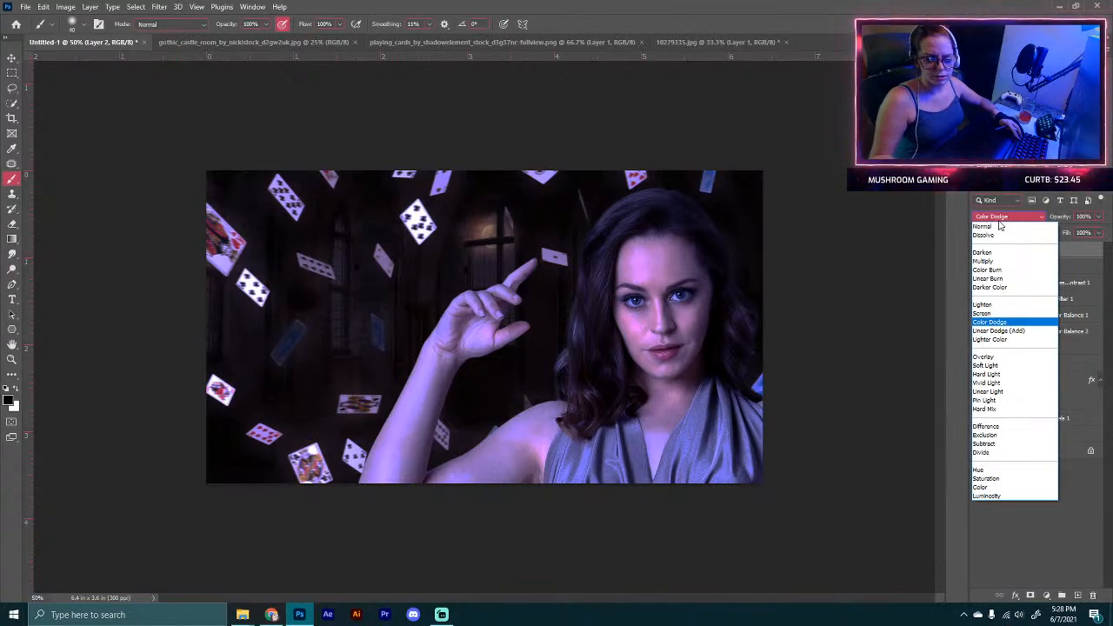
{"action": "left_click", "coordinate": [990, 324]}
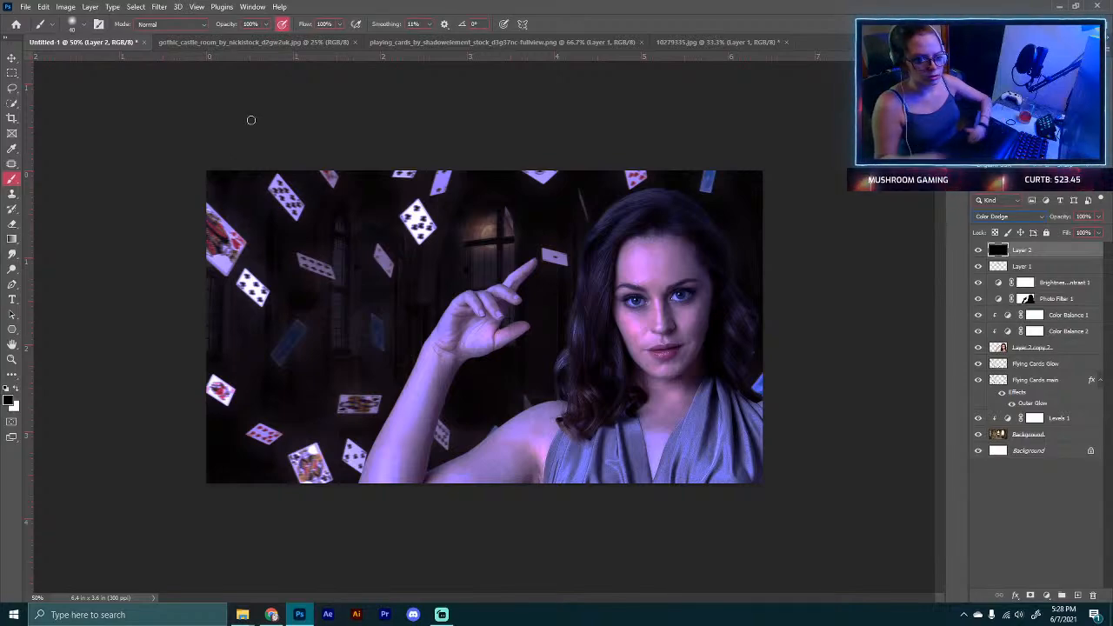
Step: Add a Hue/Saturation adjustment layer above the moon layer and lower its master saturation
{"action": "left_click", "coordinate": [1050, 266]}
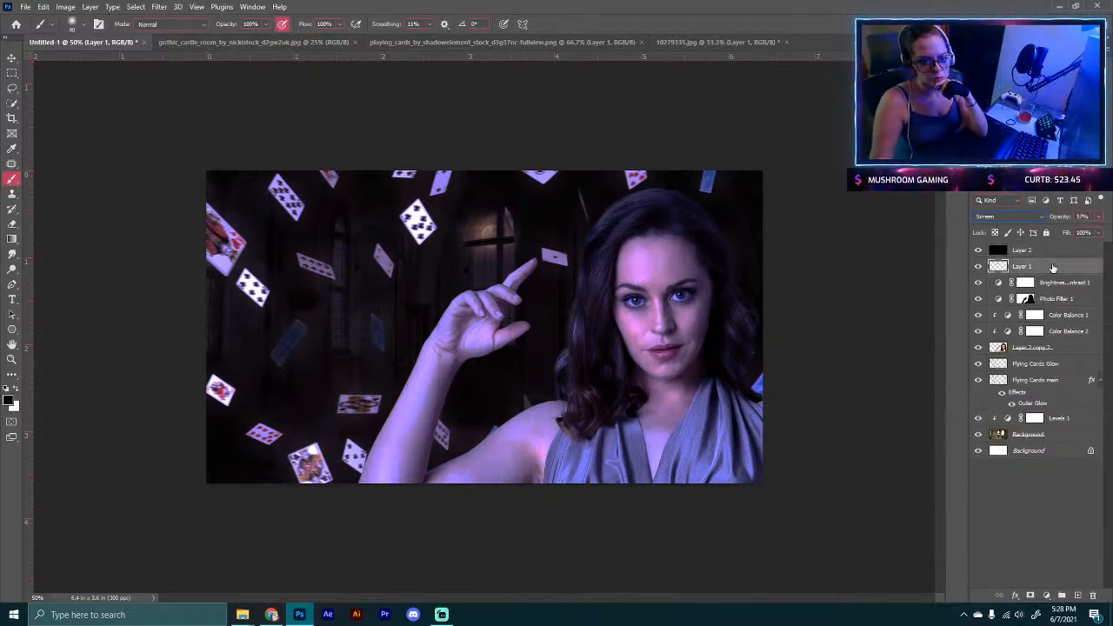
{"action": "left_click", "coordinate": [1046, 594]}
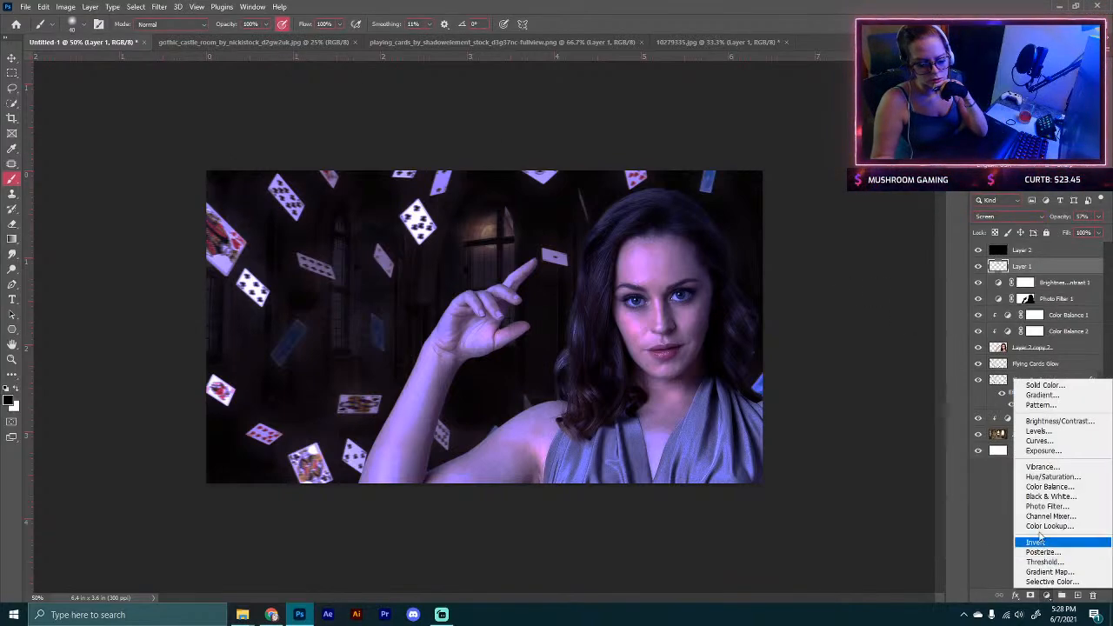
{"action": "left_click", "coordinate": [1039, 473]}
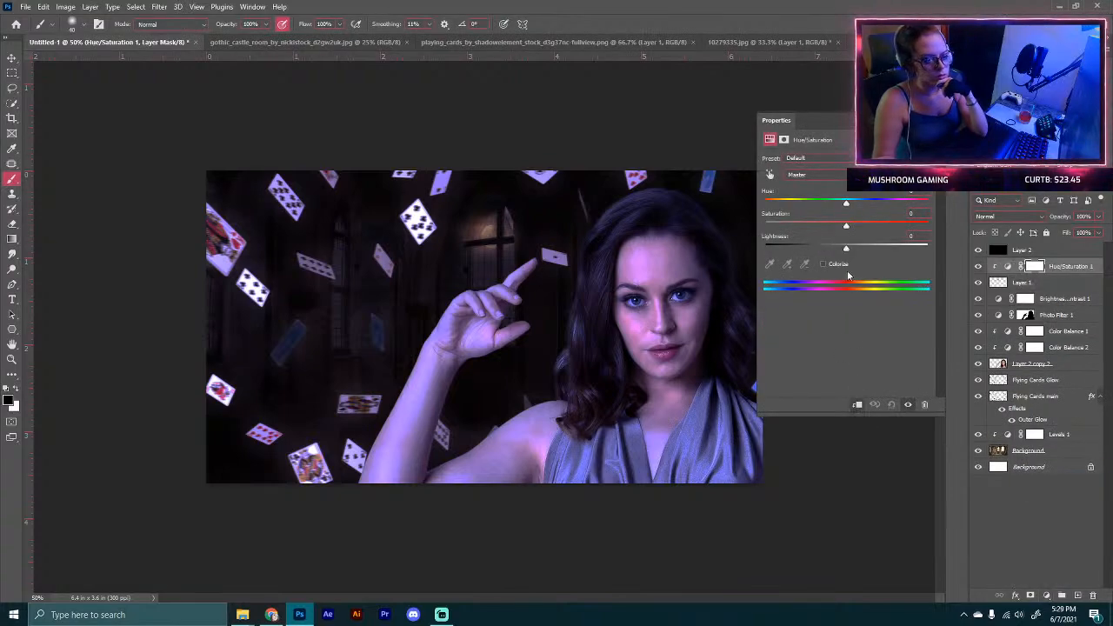
{"action": "left_click_drag", "start_coordinate": [846, 203], "coordinate": [846, 251]}
{"action": "left_click_drag", "start_coordinate": [822, 204], "coordinate": [807, 228]}
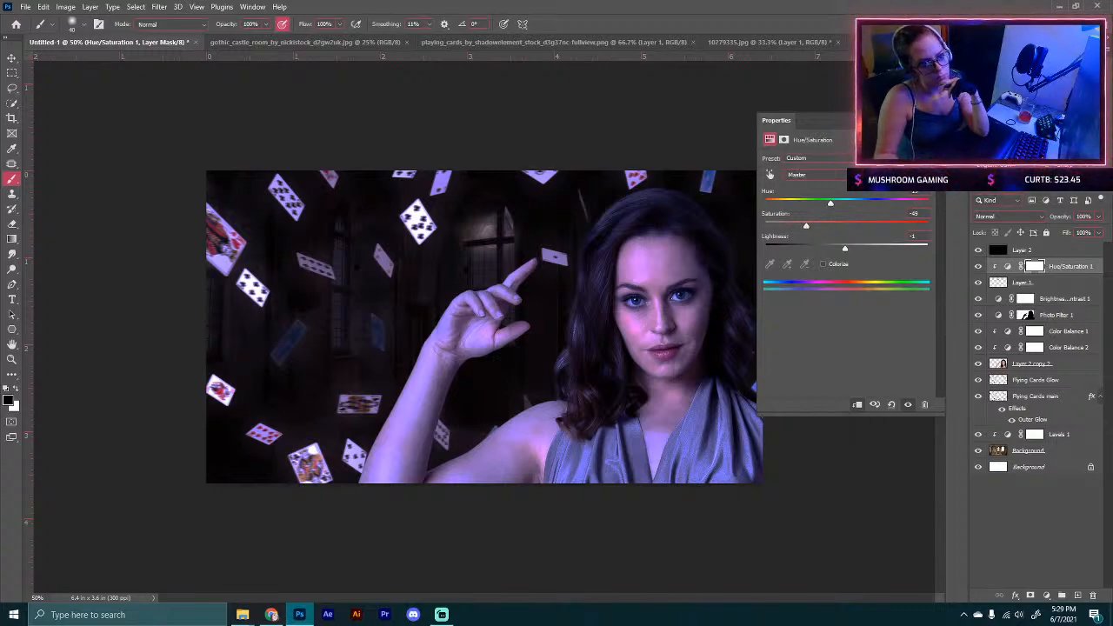
{"action": "left_click", "coordinate": [929, 121]}
Step: Reopen the Hue/Saturation adjustment, shift the master hue slider fully right and raise the saturation back near zero
{"action": "left_click", "coordinate": [1007, 253]}
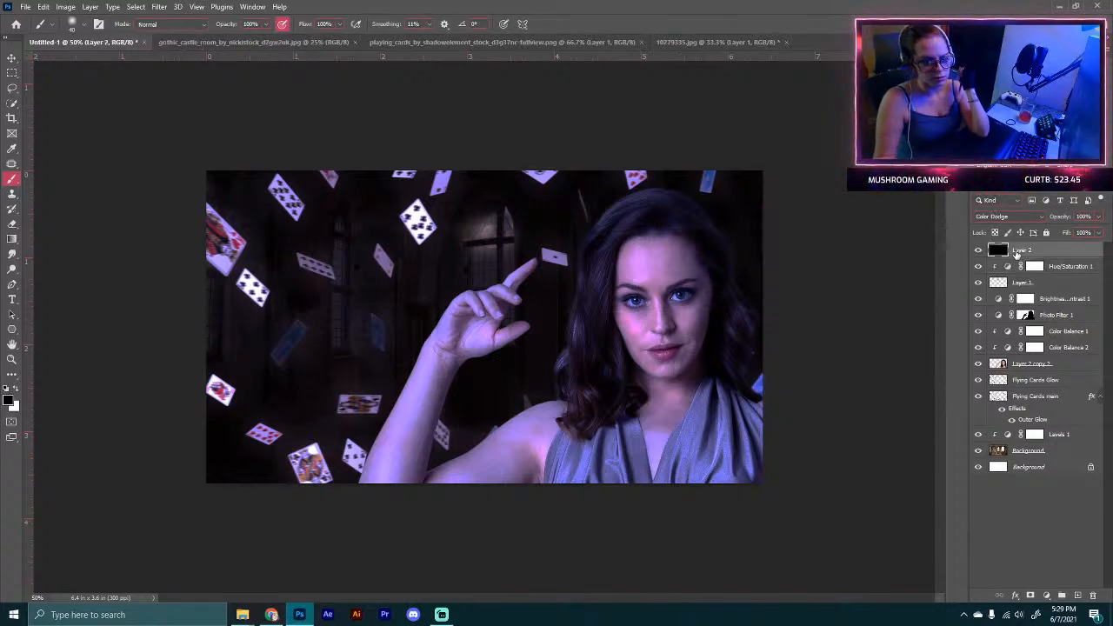
{"action": "double_click", "coordinate": [1033, 266]}
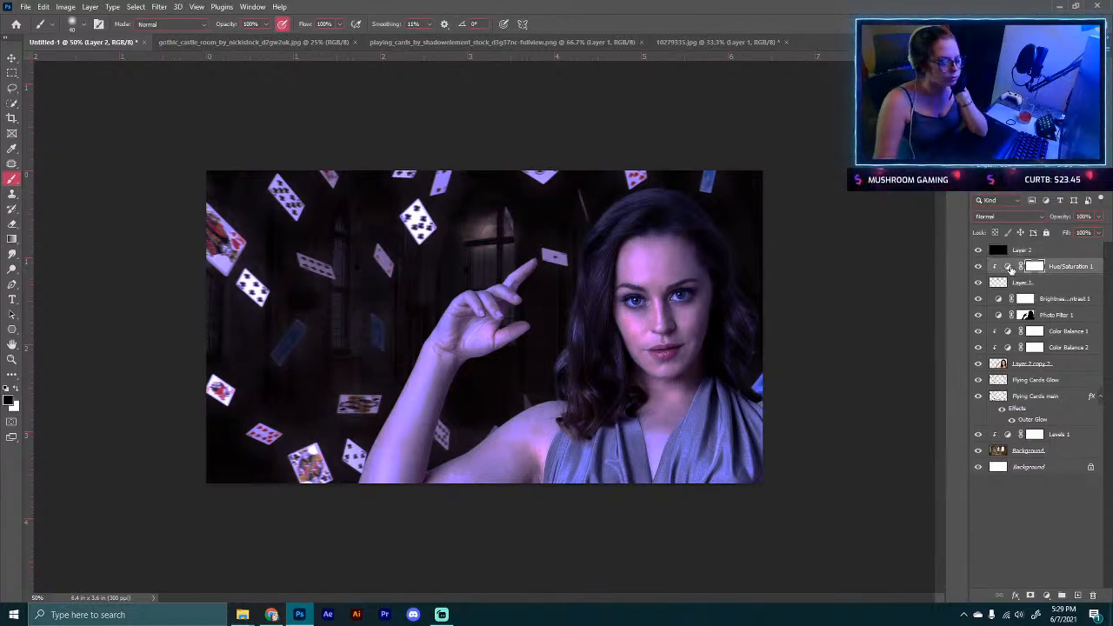
{"action": "left_click_drag", "start_coordinate": [837, 202], "coordinate": [912, 206]}
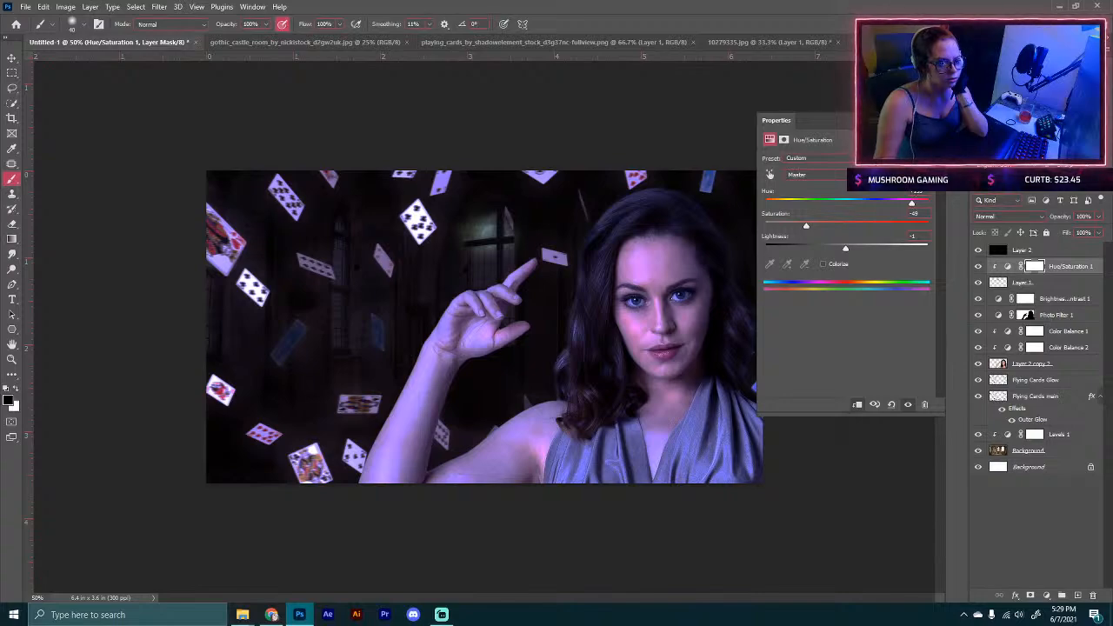
{"action": "left_click_drag", "start_coordinate": [805, 226], "coordinate": [841, 224]}
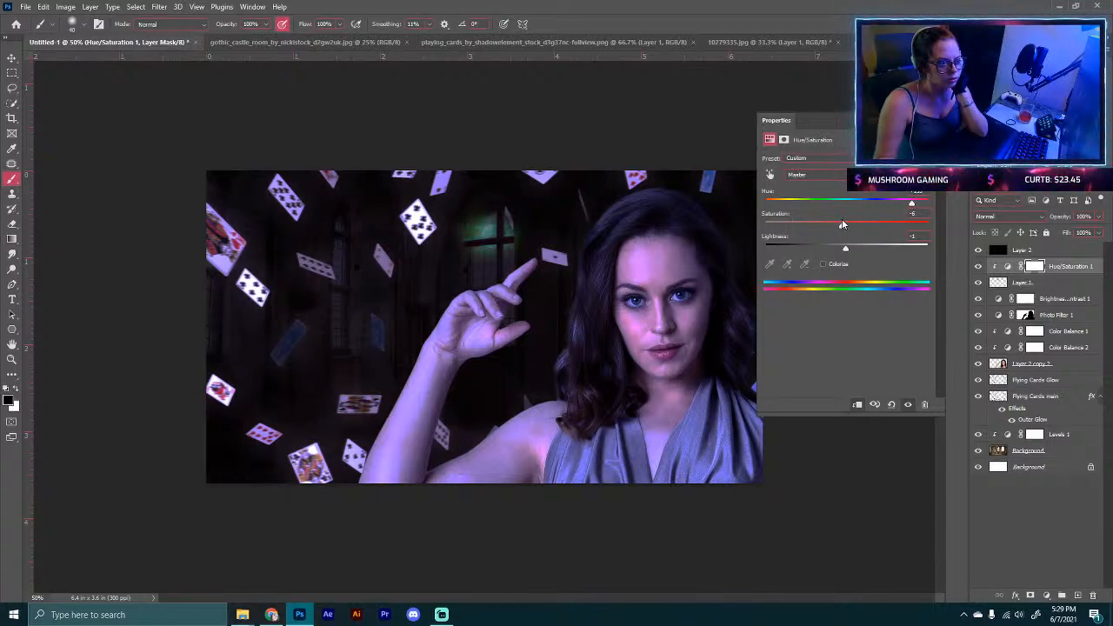
Step: Switch the Hue/Saturation adjustment to the Reds channel and lower its saturation to about -15
{"action": "left_click", "coordinate": [813, 175]}
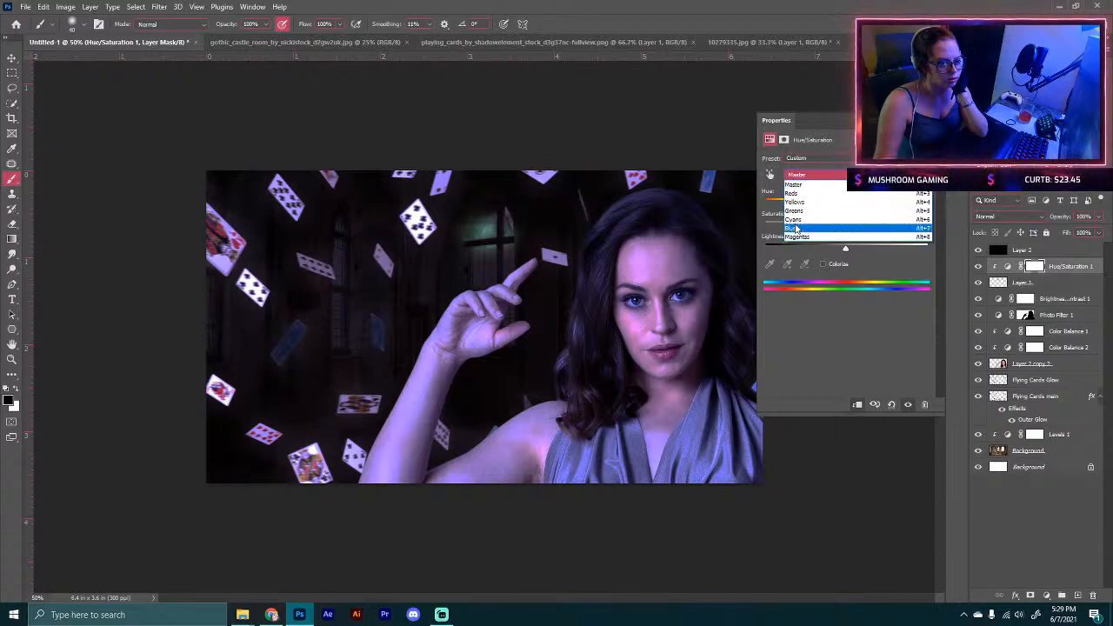
{"action": "left_click", "coordinate": [795, 228]}
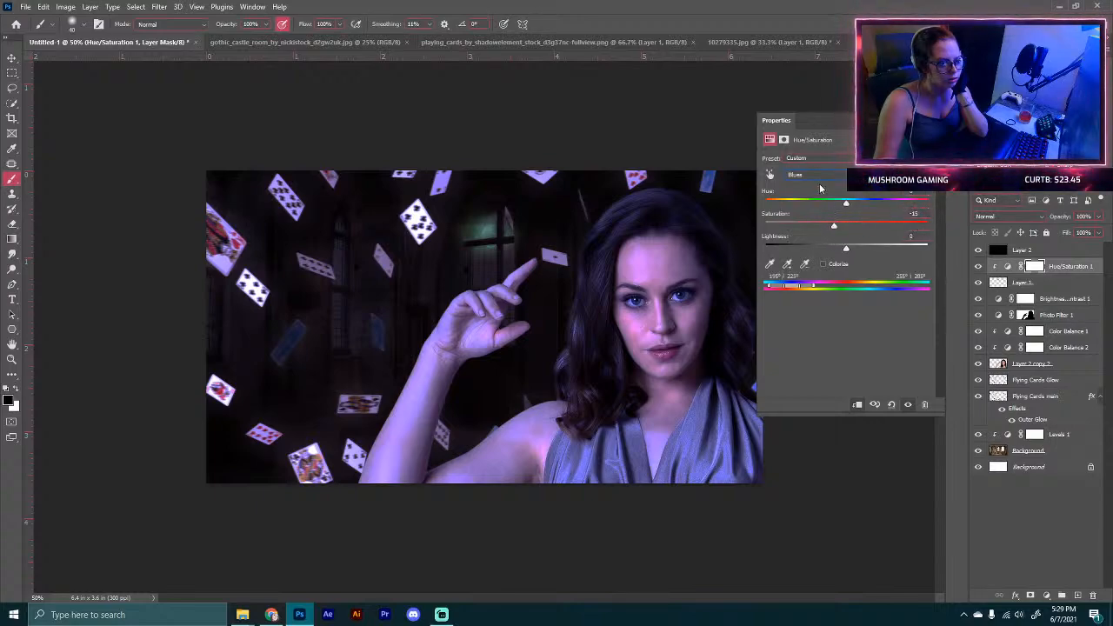
{"action": "left_click", "coordinate": [808, 175]}
{"action": "left_click", "coordinate": [796, 195]}
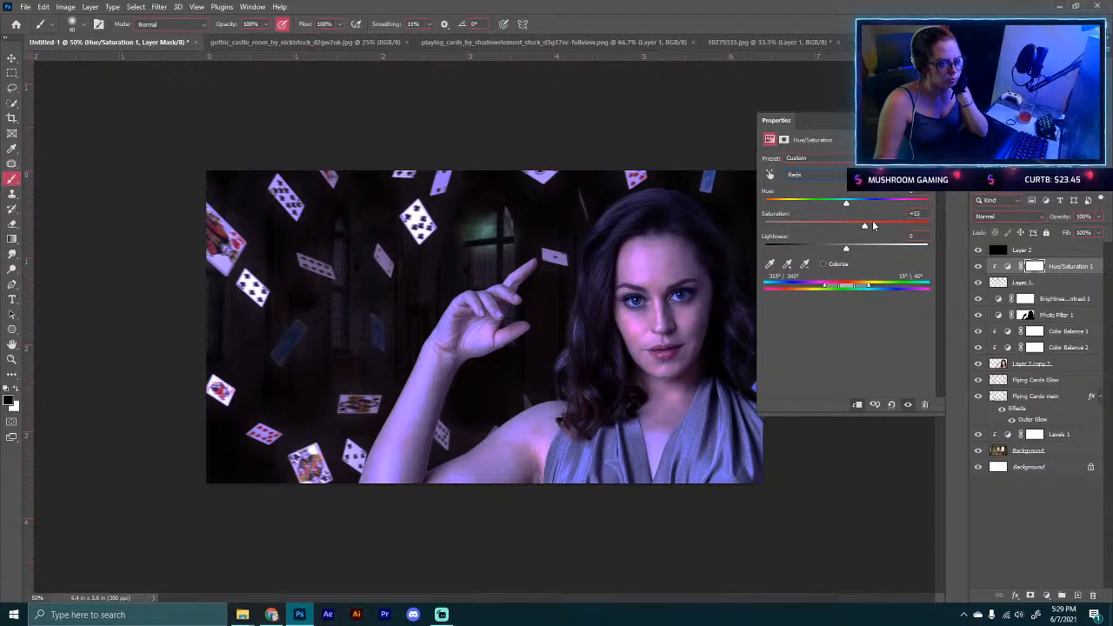
{"action": "mouse_move", "coordinate": [846, 222]}
{"action": "left_mouse_down"}
{"action": "mouse_move", "coordinate": [859, 219]}
{"action": "mouse_move", "coordinate": [831, 221]}
{"action": "left_mouse_up"}
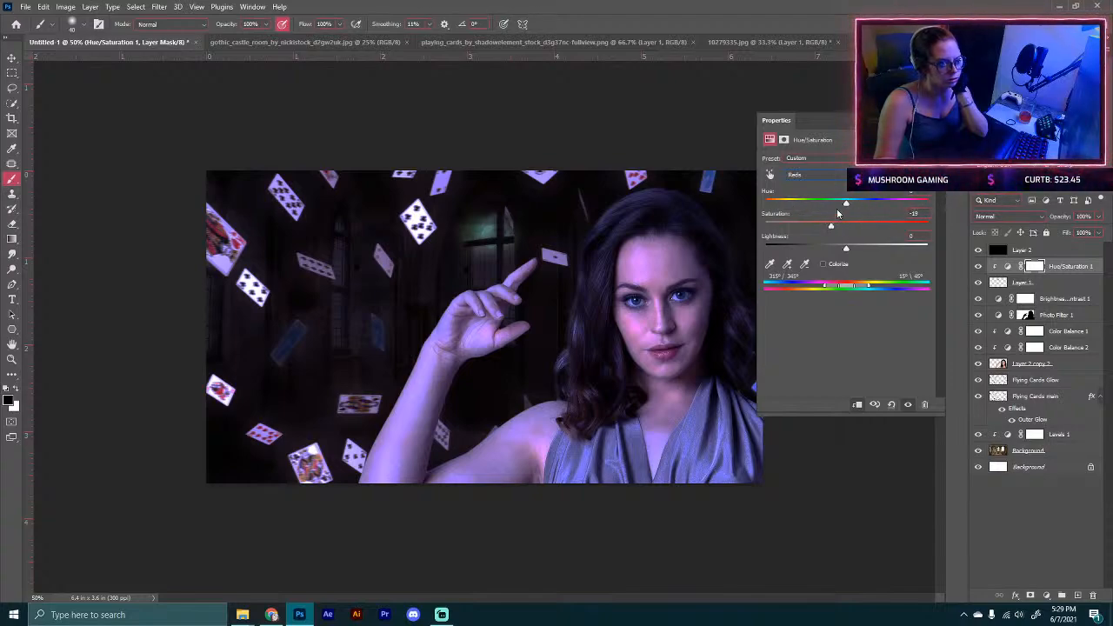
{"action": "left_click_drag", "start_coordinate": [846, 248], "coordinate": [774, 270]}
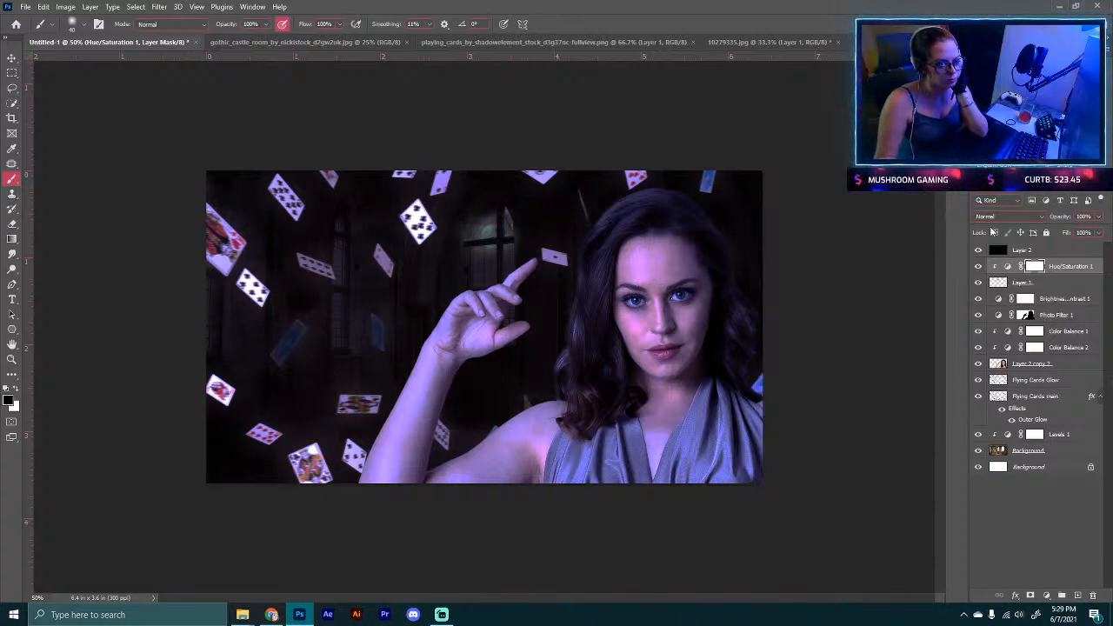
Step: Select the black Color Dodge layer and set the foreground color to 00eaff
{"action": "left_click", "coordinate": [1024, 250]}
{"action": "left_click", "coordinate": [8, 400]}
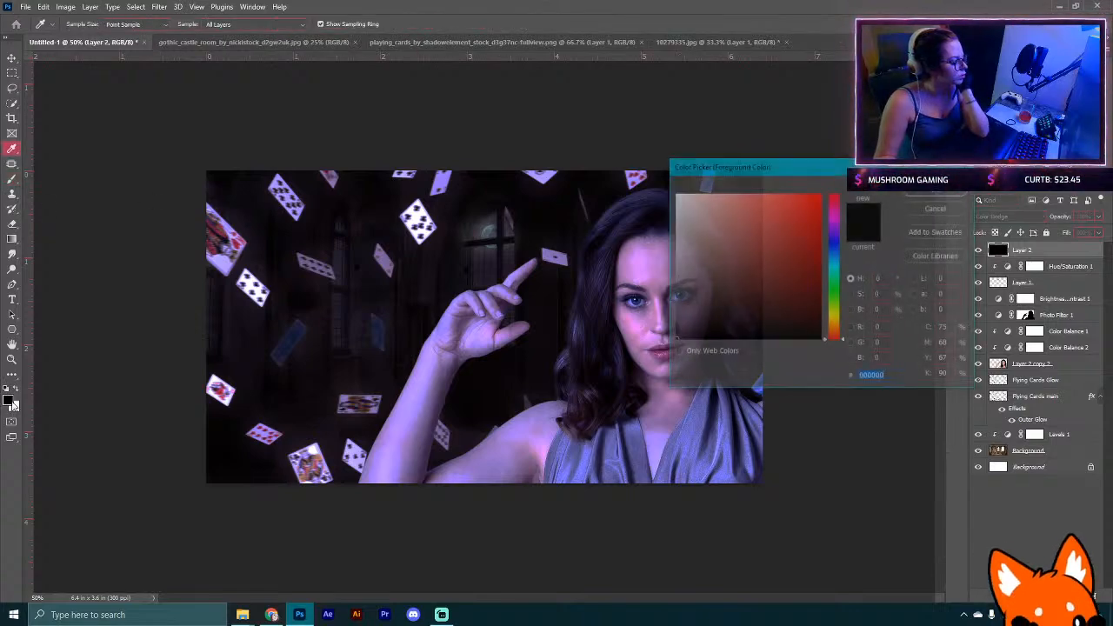
{"action": "left_click", "coordinate": [834, 268]}
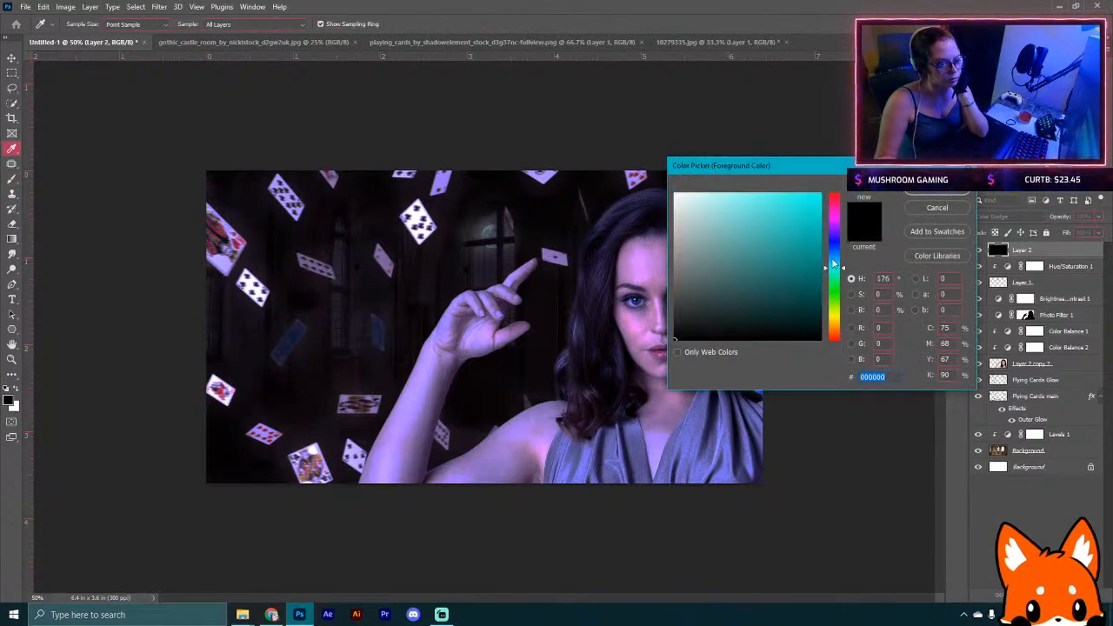
{"action": "type", "text": "00eaff"}
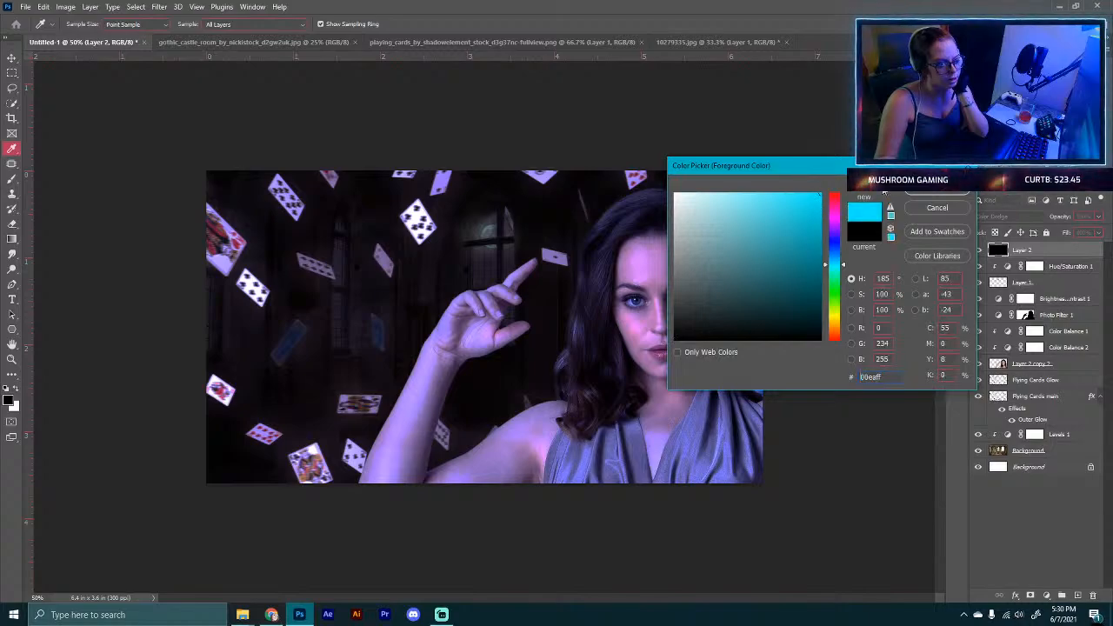
{"action": "key", "text": "Return"}
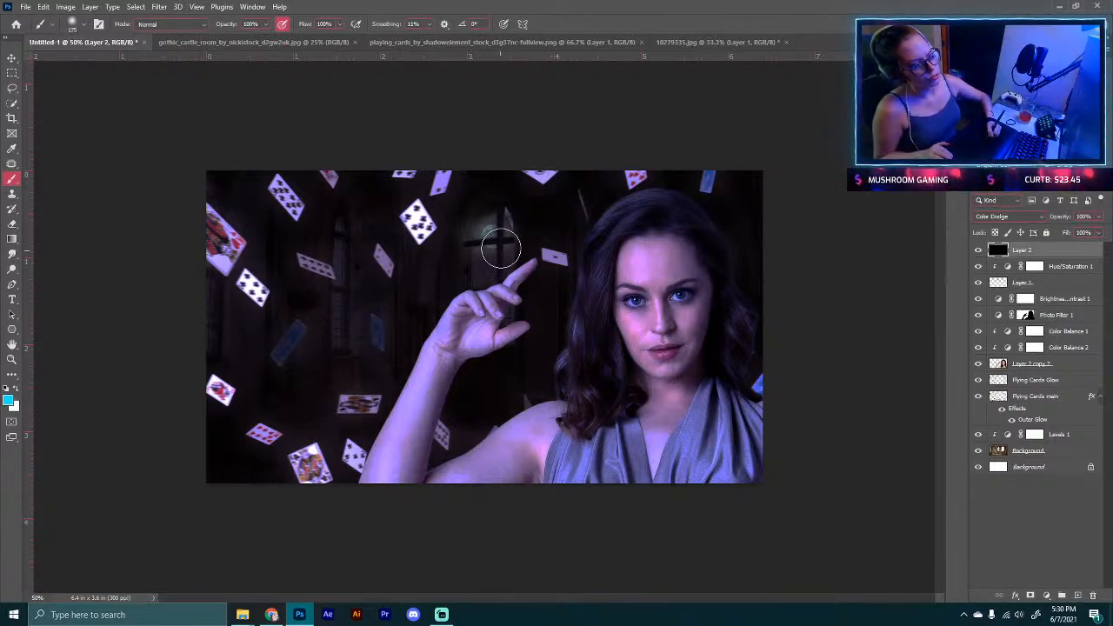
Step: Paint a cyan glow over the moon in the window on the Color Dodge layer, lowering brush opacity to 46%
{"action": "left_click_drag", "start_coordinate": [491, 289], "coordinate": [488, 266]}
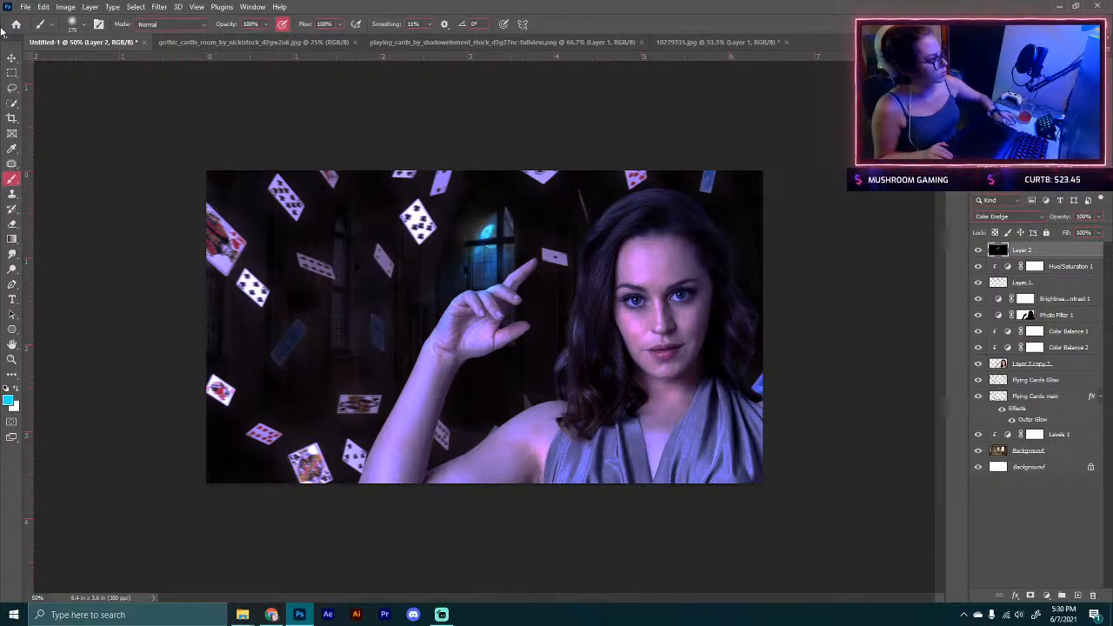
{"action": "left_click_drag", "start_coordinate": [231, 26], "coordinate": [197, 27]}
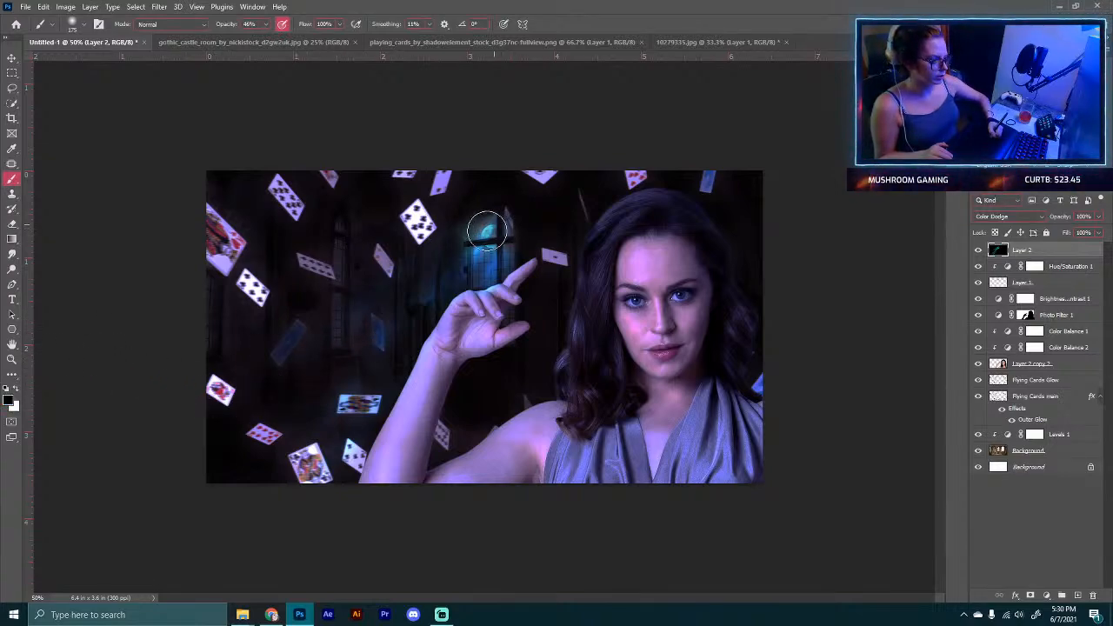
{"action": "key", "text": "ctrl+minus"}
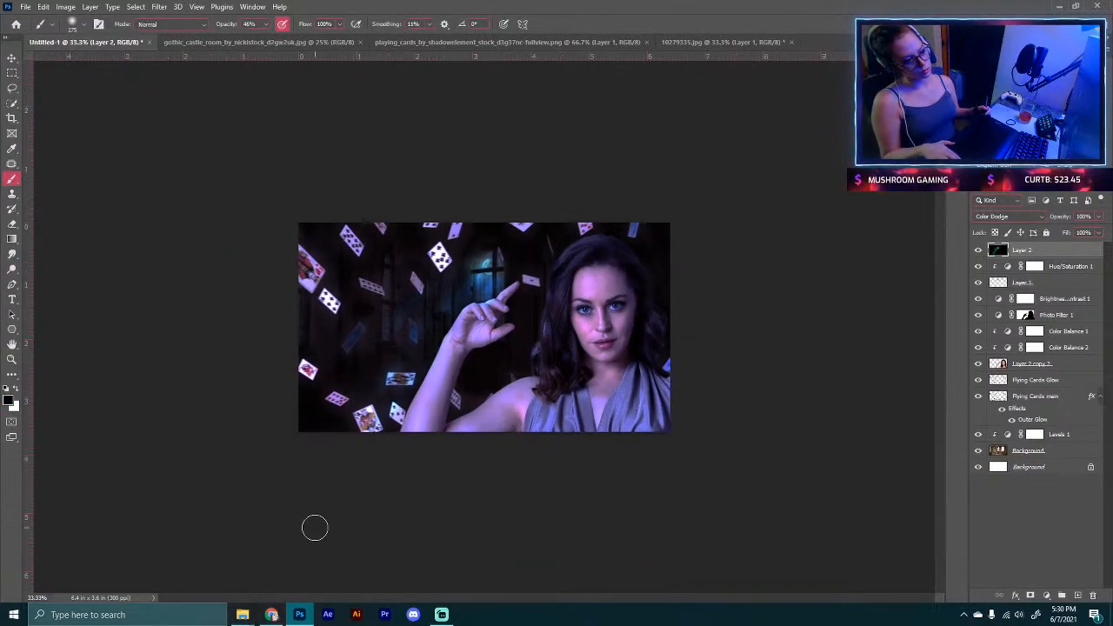
{"action": "key", "text": "ctrl+plus"}
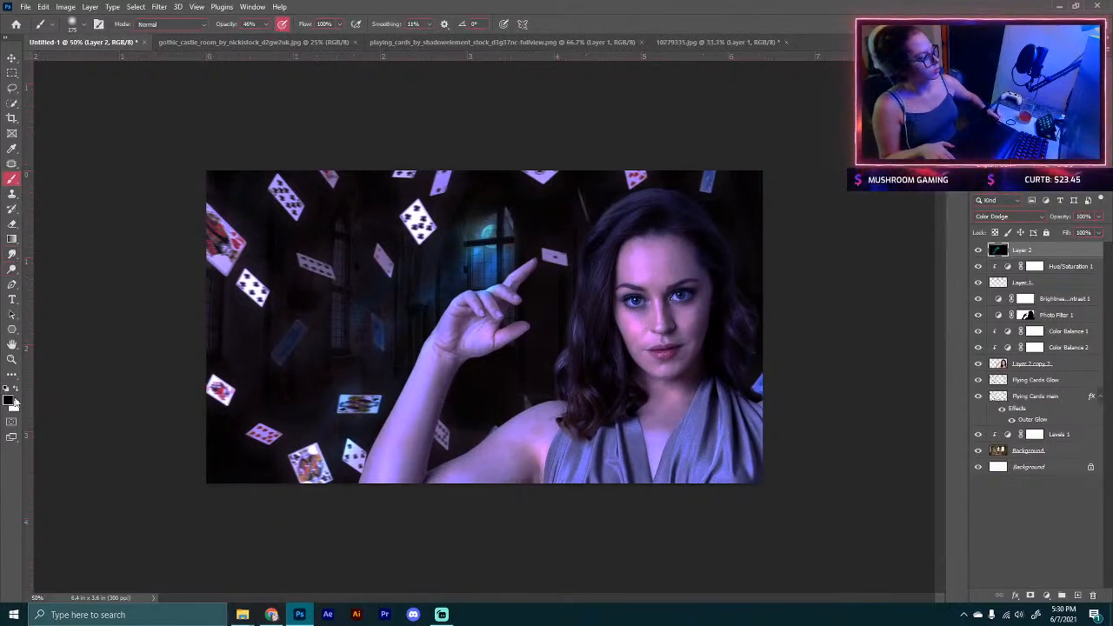
Step: Set the foreground color back to cyan and reduce the brush opacity to 2%
{"action": "left_click", "coordinate": [8, 401]}
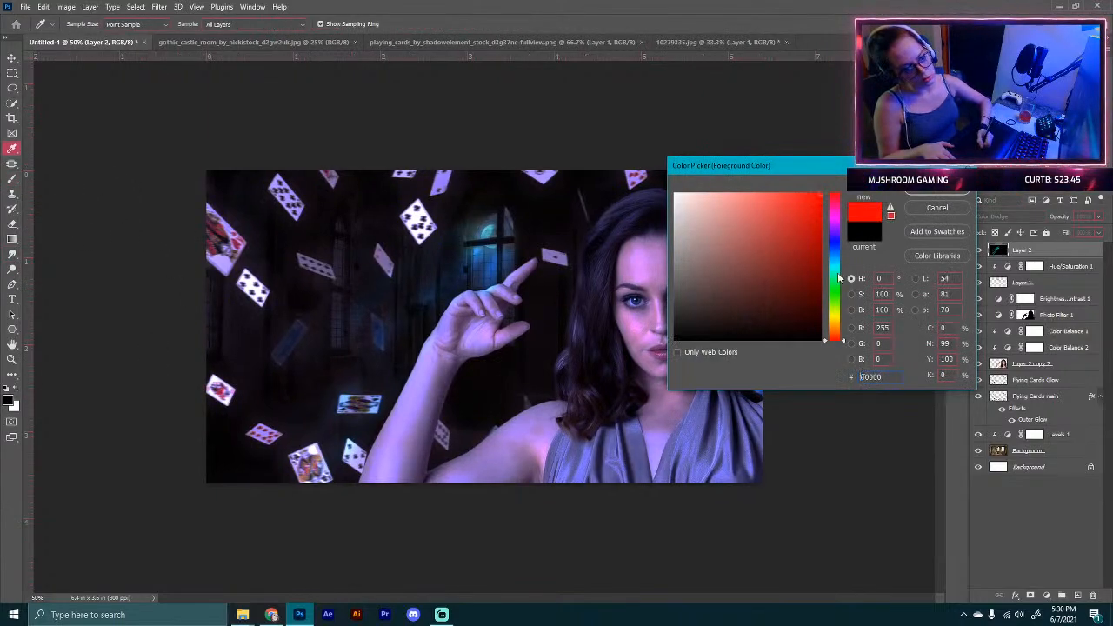
{"action": "left_click_drag", "start_coordinate": [839, 277], "coordinate": [849, 260]}
{"action": "left_click", "coordinate": [916, 190]}
{"action": "key", "text": "b"}
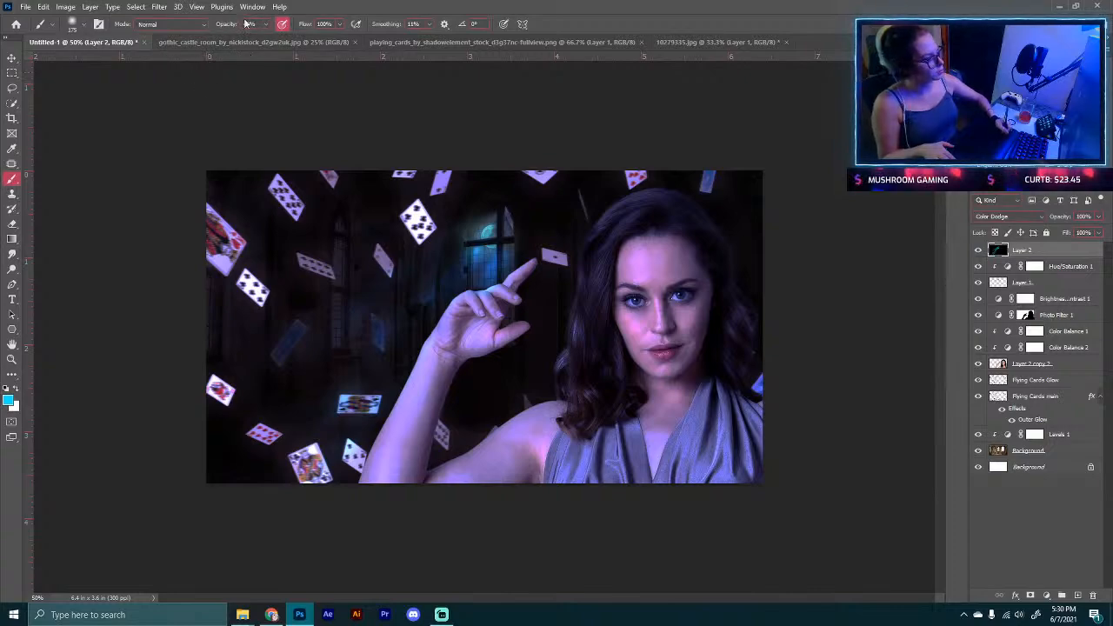
{"action": "left_click_drag", "start_coordinate": [226, 27], "coordinate": [218, 27]}
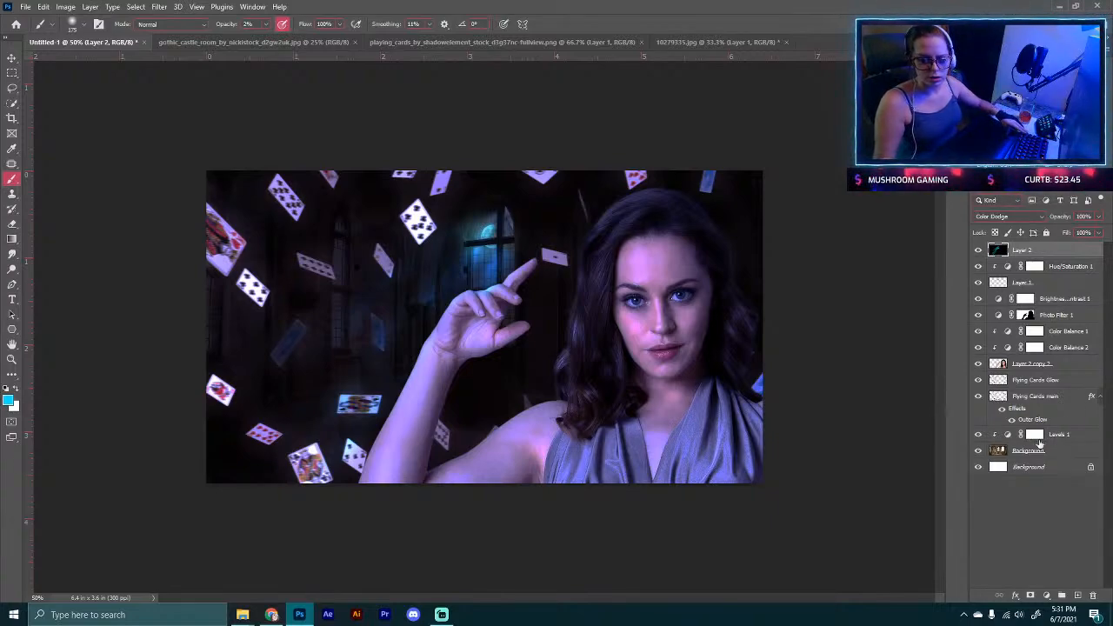
Step: Duplicate the model's layer and zoom in closely on her face
{"action": "left_click", "coordinate": [1014, 366]}
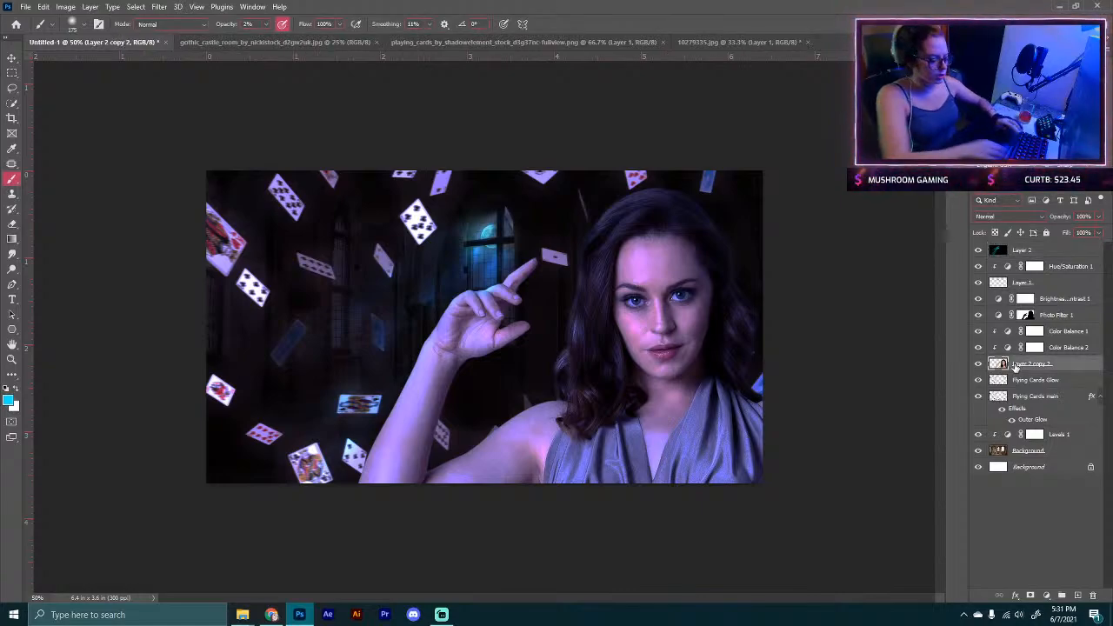
{"action": "key", "text": "ctrl+j"}
{"action": "key", "text": "ctrl+plus"}
{"action": "key", "text": "ctrl+plus"}
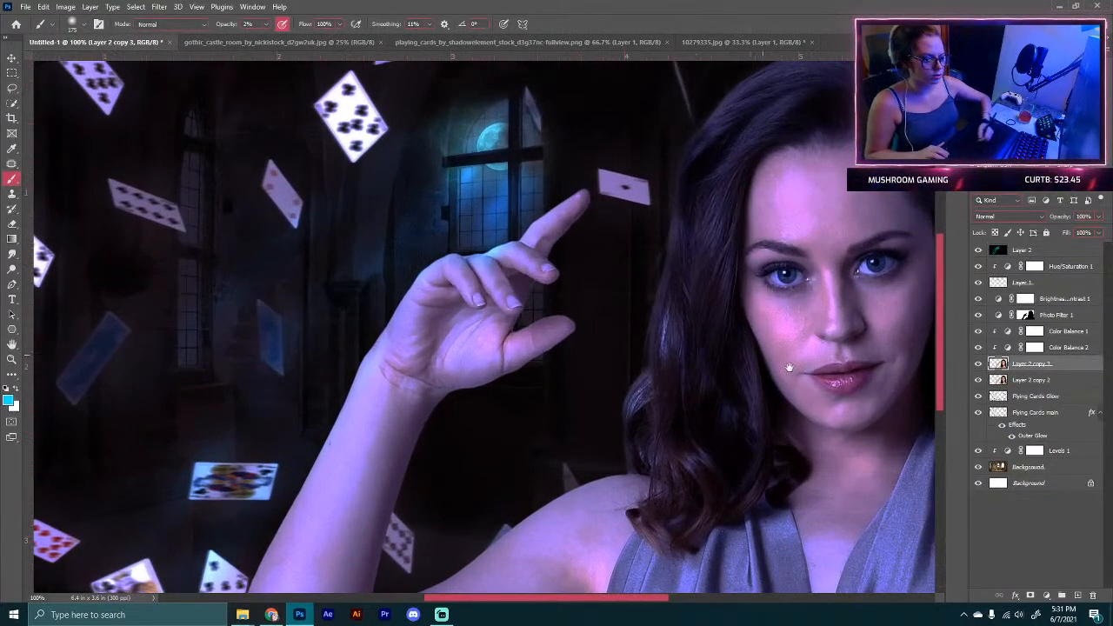
{"action": "left_click_drag", "start_coordinate": [838, 393], "coordinate": [506, 410]}
{"action": "key", "text": "ctrl+plus"}
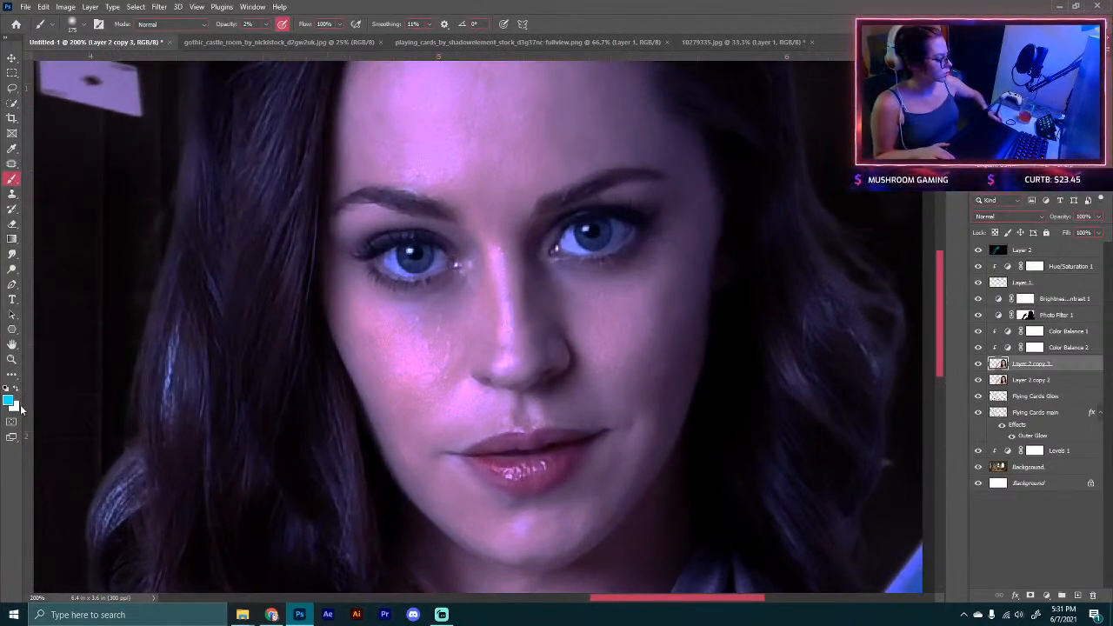
Step: Smudge the skin beside the nose on the duplicated model layer with a smaller brush, toggling the layer to compare
{"action": "left_click", "coordinate": [12, 253]}
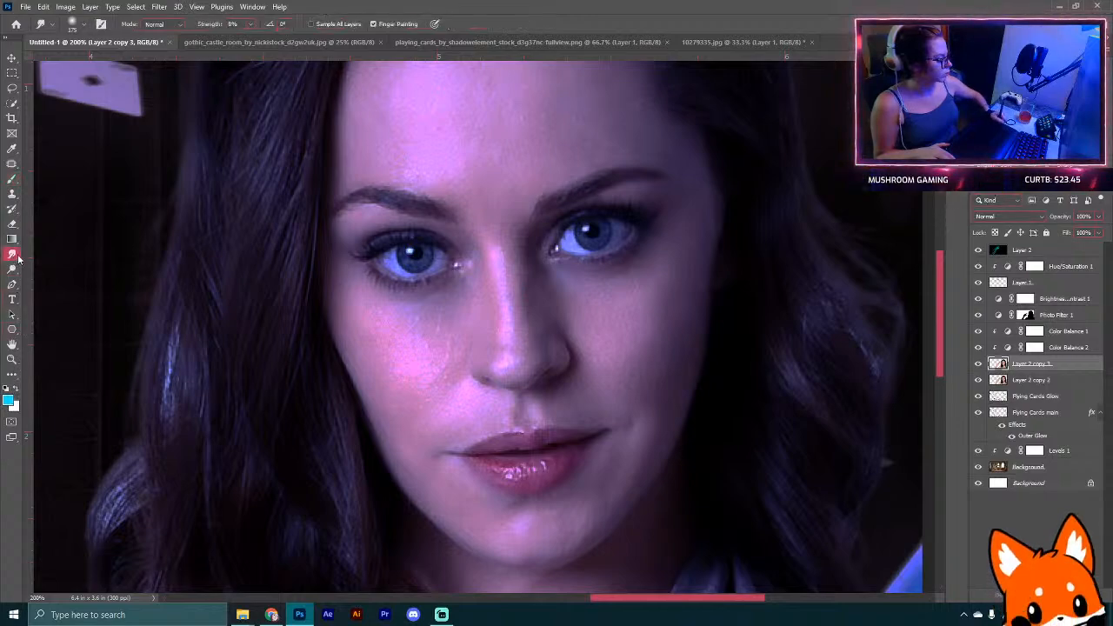
{"action": "key", "text": "bracketleft"}
{"action": "key", "text": "bracketleft"}
{"action": "key", "text": "bracketleft"}
{"action": "key", "text": "bracketleft"}
{"action": "key", "text": "bracketleft"}
{"action": "key", "text": "bracketleft"}
{"action": "key", "text": "bracketleft"}
{"action": "key", "text": "bracketleft"}
{"action": "key", "text": "bracketleft"}
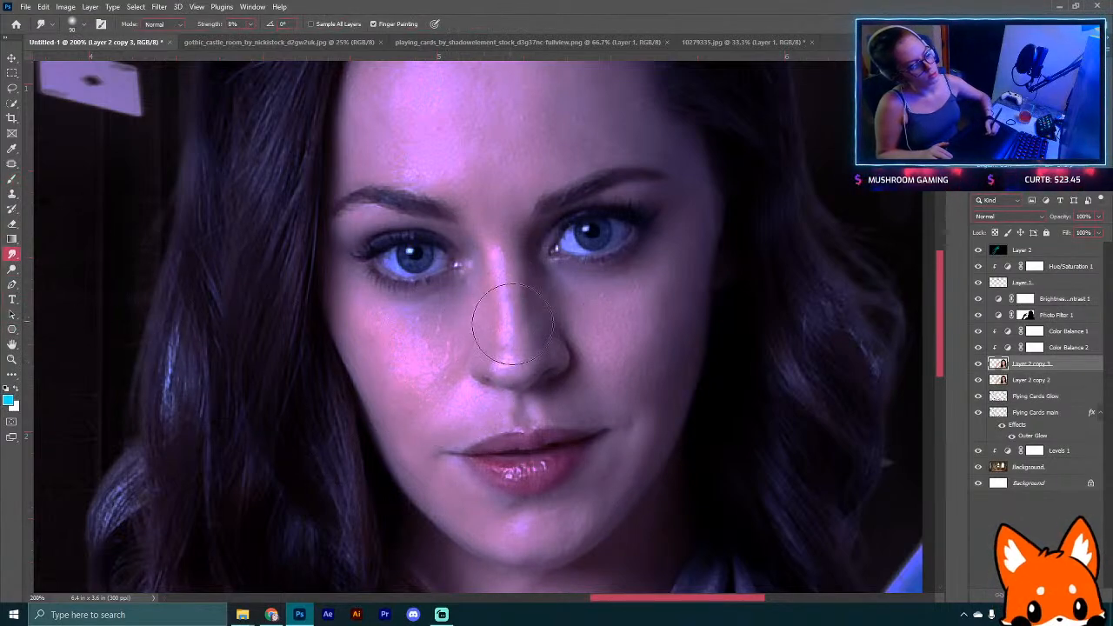
{"action": "key", "text": "bracketleft"}
{"action": "left_click_drag", "start_coordinate": [517, 355], "coordinate": [511, 359]}
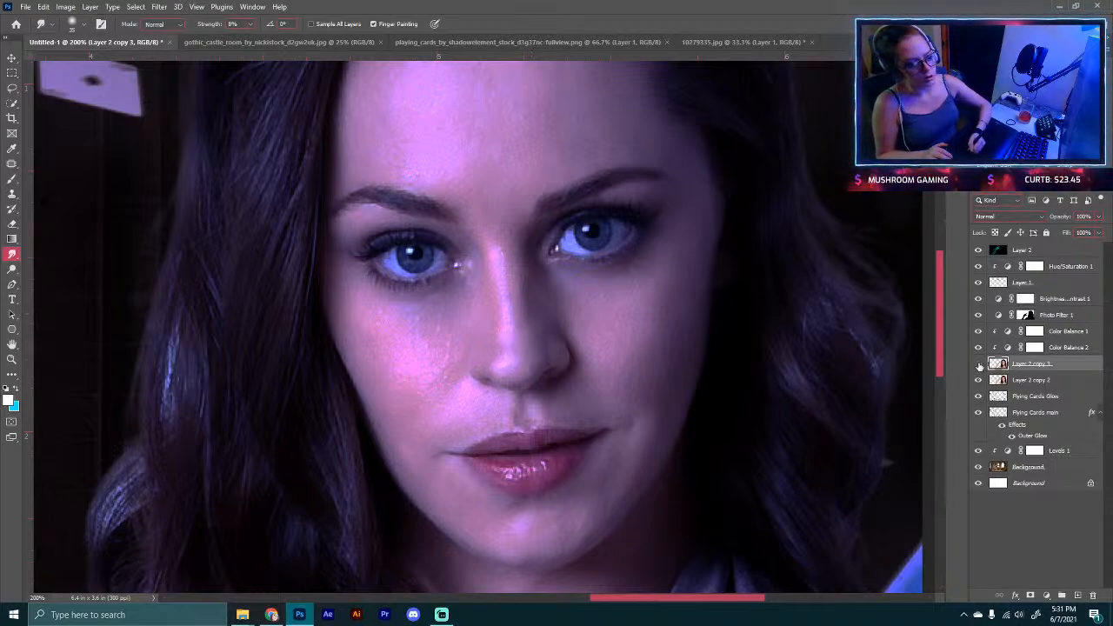
{"action": "left_click", "coordinate": [978, 364]}
{"action": "left_click", "coordinate": [977, 366]}
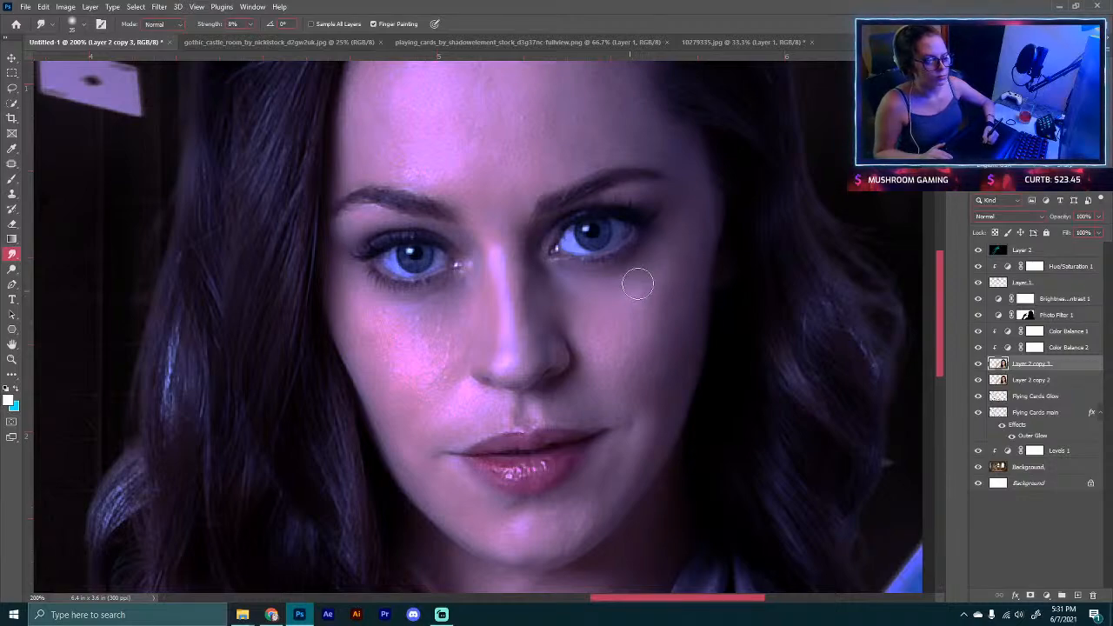
Step: Smudge both cheeks to smooth the skin, resizing the brush between strokes
{"action": "key", "text": "bracketright"}
{"action": "key", "text": "bracketright"}
{"action": "key", "text": "bracketright"}
{"action": "key", "text": "bracketright"}
{"action": "key", "text": "bracketright"}
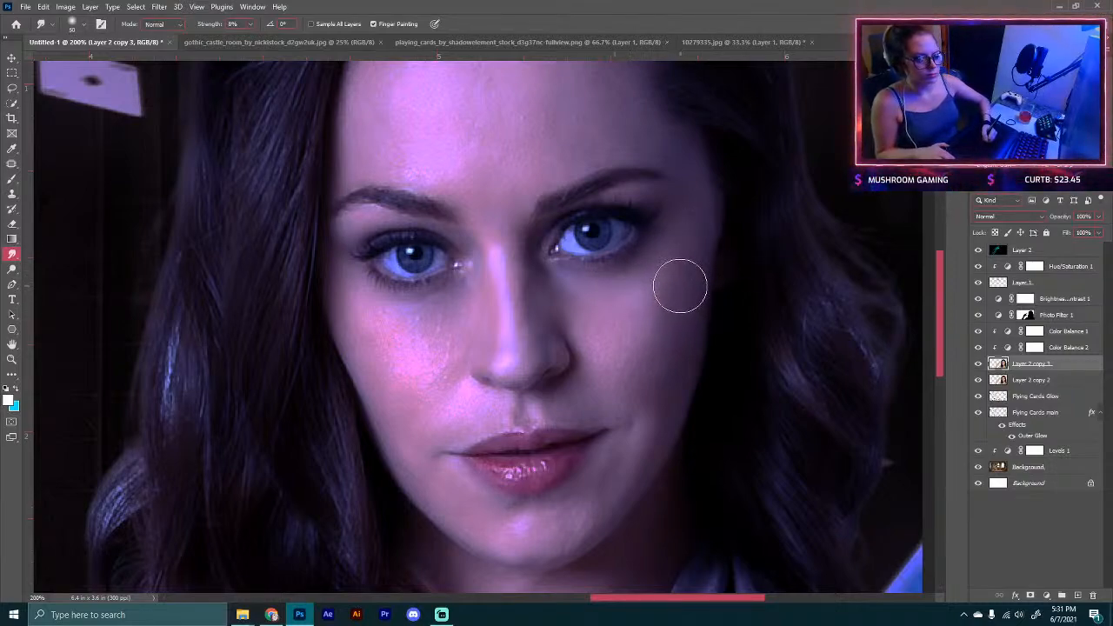
{"action": "mouse_move", "coordinate": [675, 281]}
{"action": "left_mouse_down"}
{"action": "mouse_move", "coordinate": [626, 339]}
{"action": "mouse_move", "coordinate": [609, 343]}
{"action": "mouse_move", "coordinate": [587, 318]}
{"action": "mouse_move", "coordinate": [635, 371]}
{"action": "mouse_move", "coordinate": [670, 352]}
{"action": "mouse_move", "coordinate": [647, 422]}
{"action": "mouse_move", "coordinate": [657, 363]}
{"action": "left_mouse_up"}
{"action": "key", "text": "bracketleft"}
{"action": "key", "text": "bracketleft"}
{"action": "key", "text": "bracketleft"}
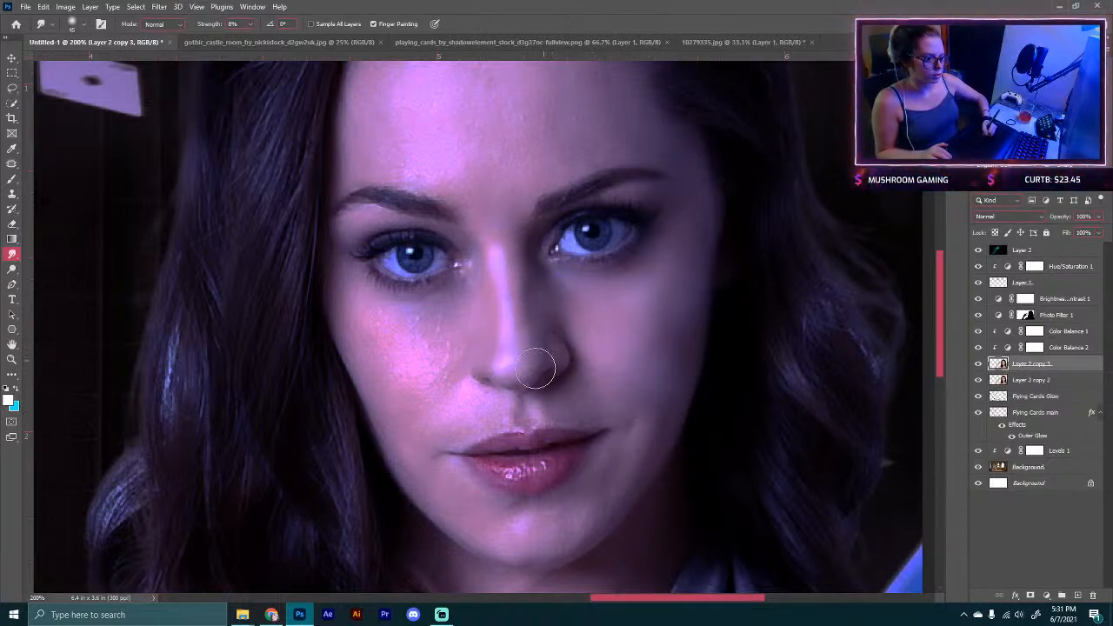
{"action": "mouse_move", "coordinate": [441, 368]}
{"action": "left_mouse_down"}
{"action": "mouse_move", "coordinate": [427, 370]}
{"action": "mouse_move", "coordinate": [442, 318]}
{"action": "mouse_move", "coordinate": [391, 337]}
{"action": "mouse_move", "coordinate": [359, 307]}
{"action": "left_mouse_up"}
{"action": "mouse_move", "coordinate": [383, 382]}
{"action": "left_mouse_down"}
{"action": "mouse_move", "coordinate": [423, 380]}
{"action": "mouse_move", "coordinate": [432, 401]}
{"action": "mouse_move", "coordinate": [475, 411]}
{"action": "mouse_move", "coordinate": [443, 422]}
{"action": "mouse_move", "coordinate": [400, 427]}
{"action": "left_mouse_up"}
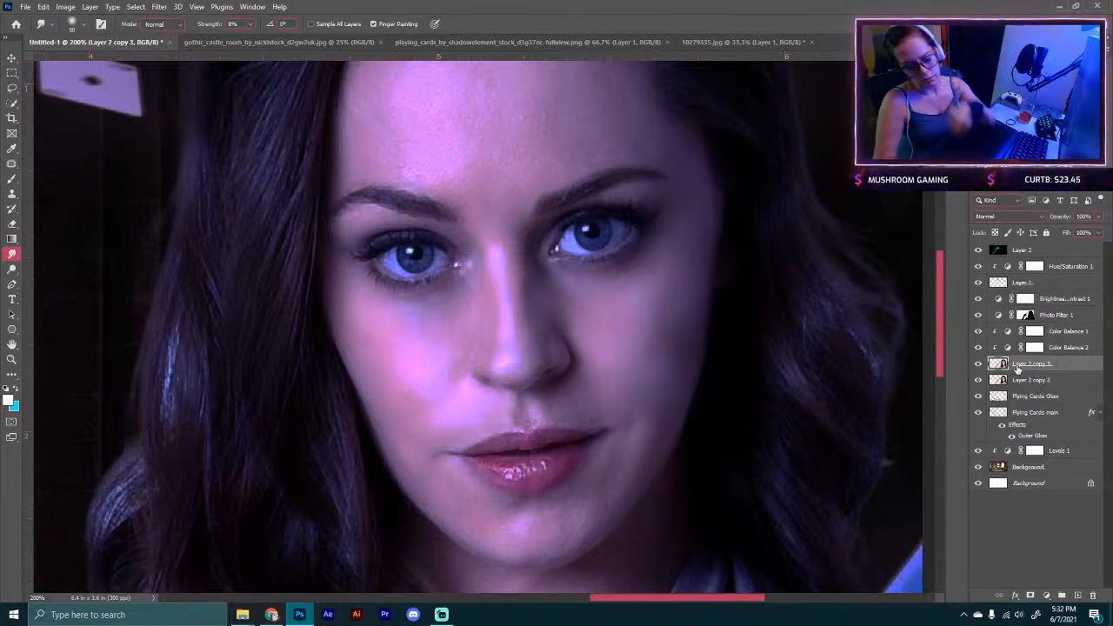
Step: Delete the smudged duplicate and duplicate the model's layer again
{"action": "key", "text": "Delete"}
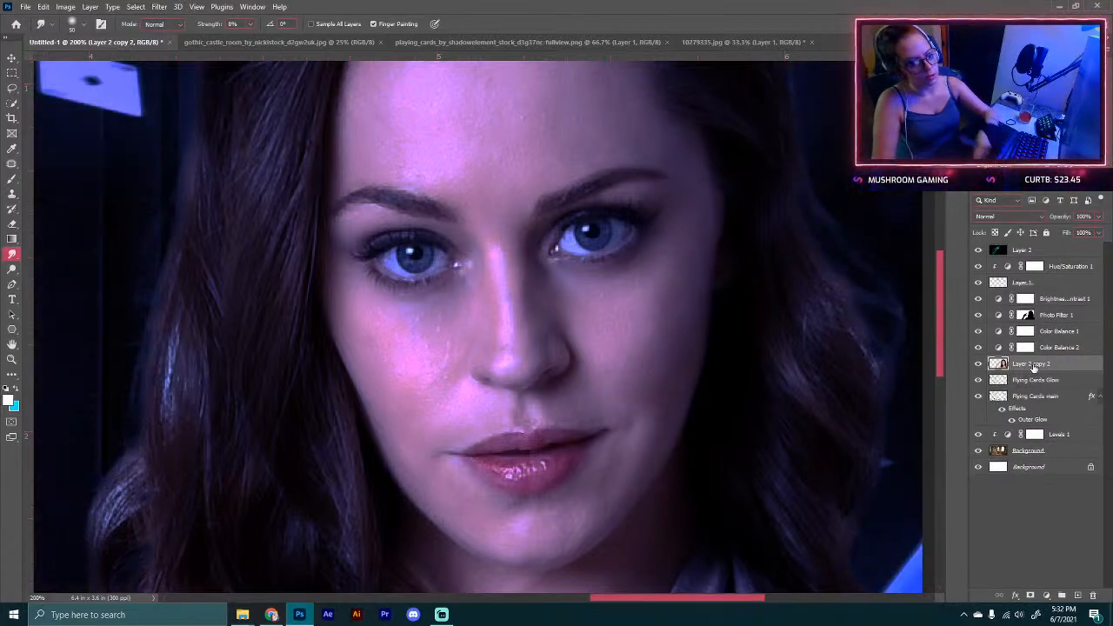
{"action": "key", "text": "ctrl+j"}
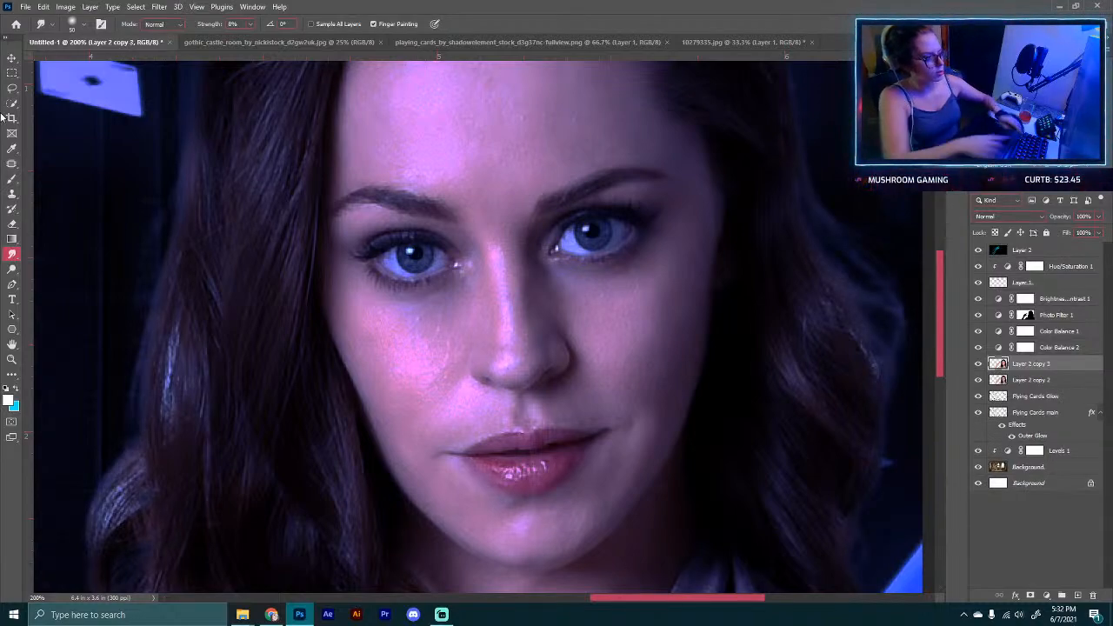
{"action": "left_click", "coordinate": [162, 7]}
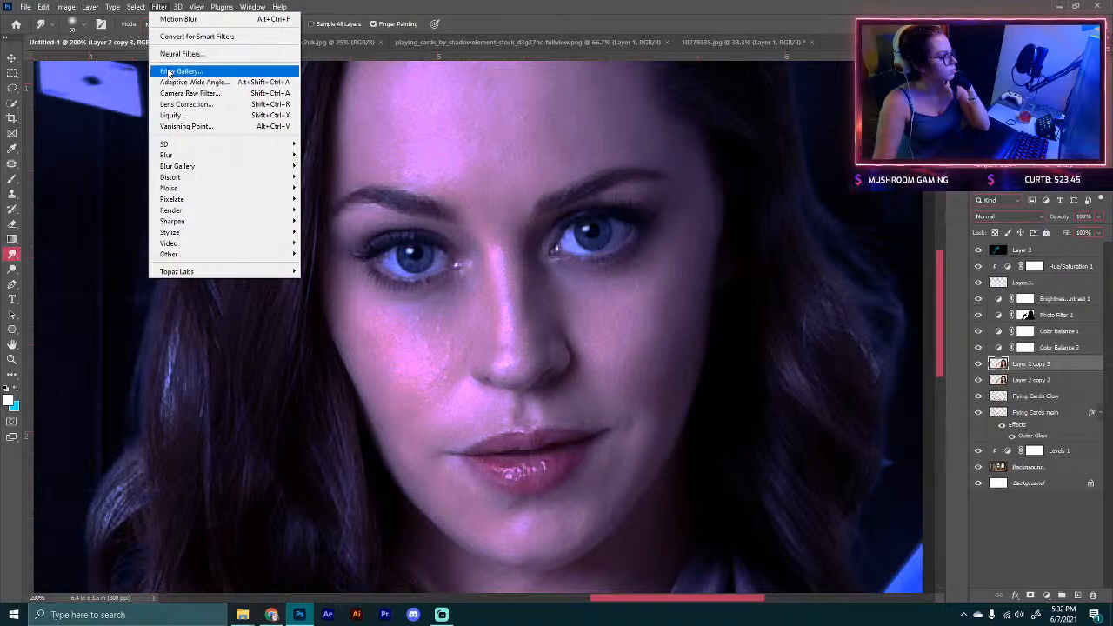
{"action": "left_click", "coordinate": [178, 54]}
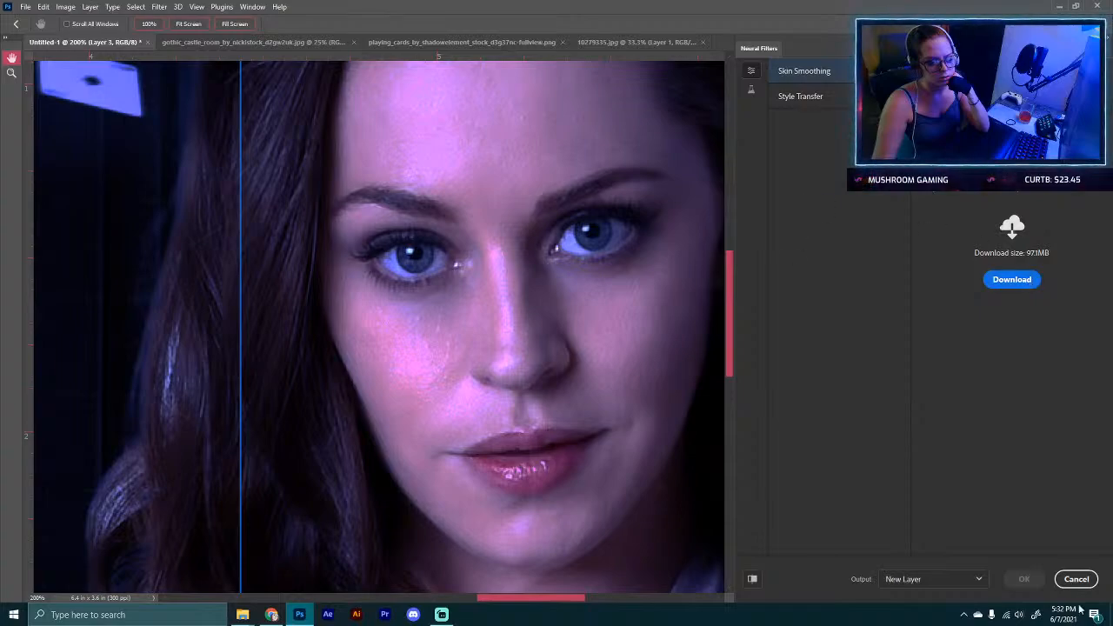
{"action": "left_click", "coordinate": [1077, 579]}
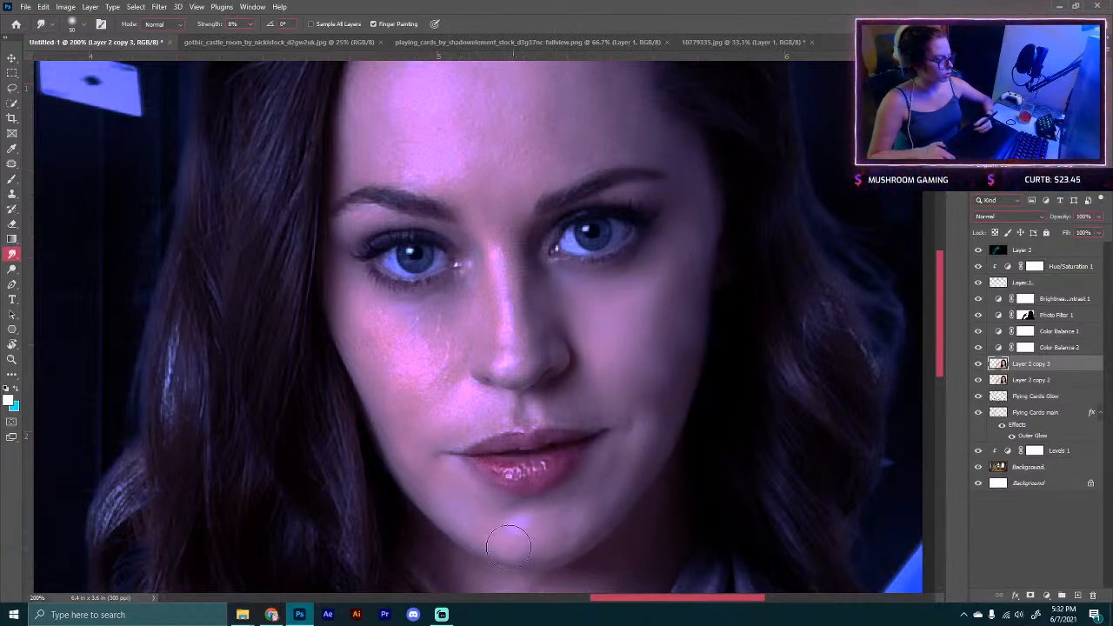
Step: Smudge the skin down the bridge of the nose on the new duplicate layer
{"action": "key", "text": "bracketright"}
{"action": "key", "text": "bracketright"}
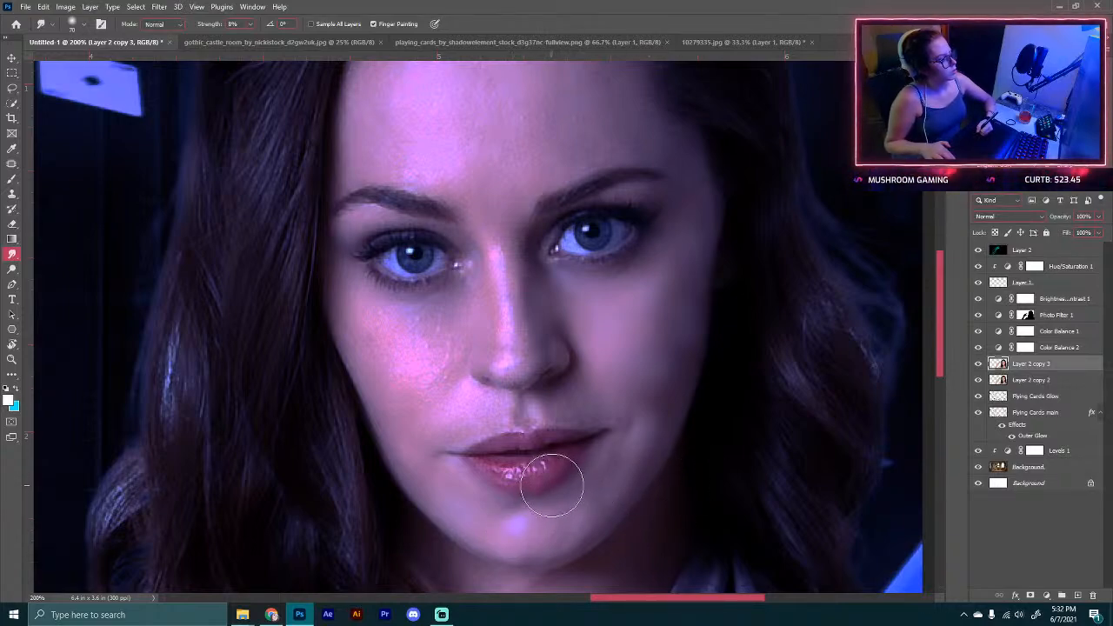
{"action": "key", "text": "bracketleft"}
{"action": "key", "text": "bracketleft"}
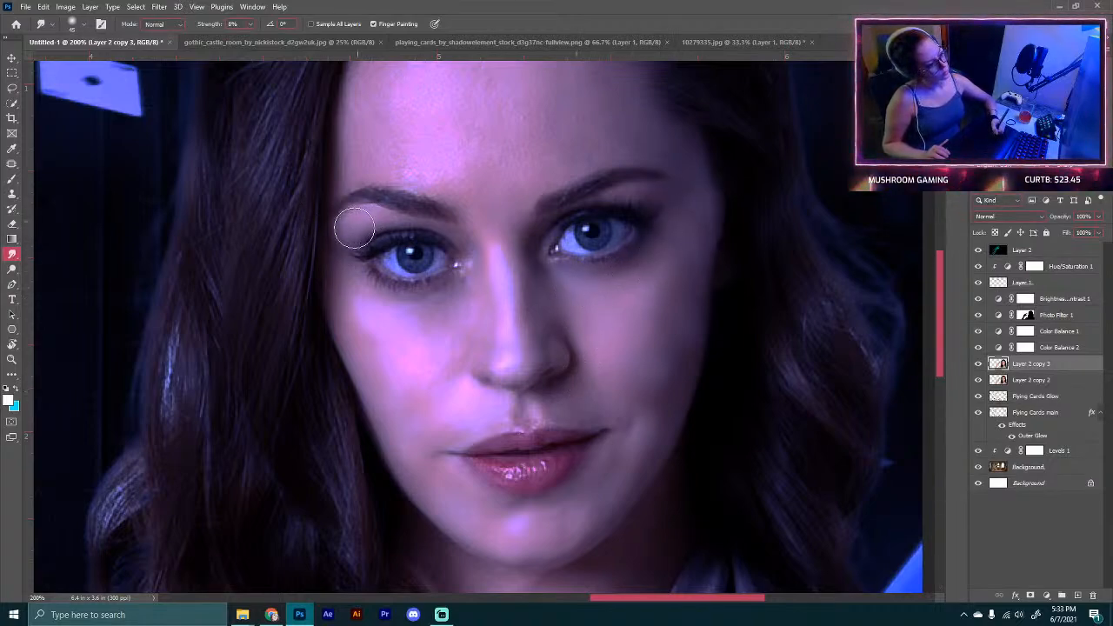
{"action": "left_click_drag", "start_coordinate": [564, 217], "coordinate": [539, 357]}
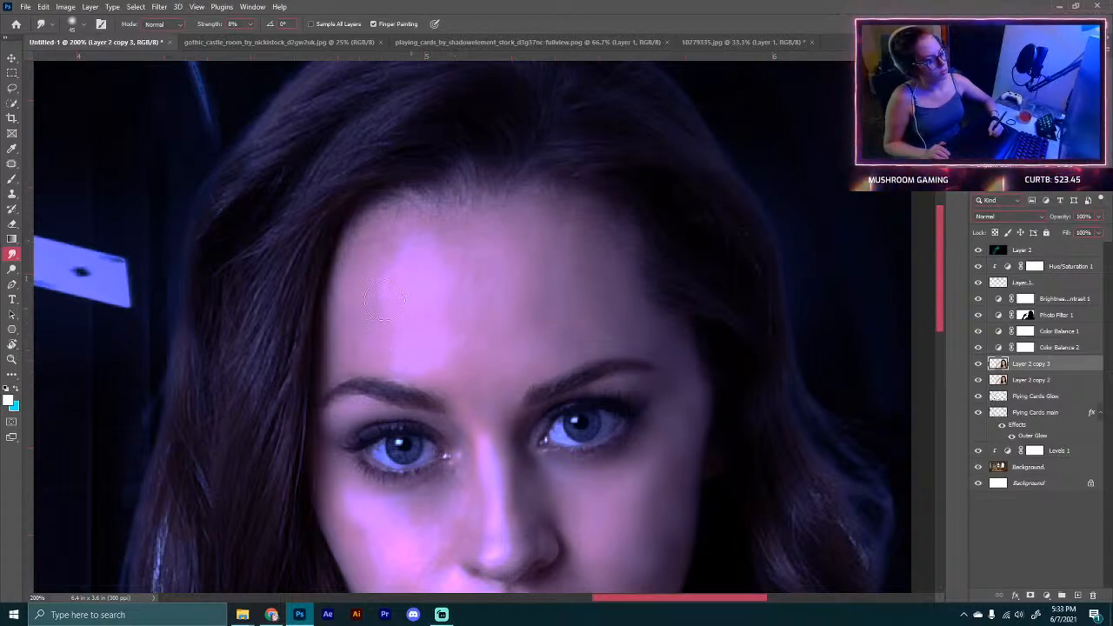
Step: Enlarge the Smudge brush and smudge the forehead skin on the duplicated model layer
{"action": "key", "text": "bracketright"}
{"action": "key", "text": "bracketright"}
{"action": "mouse_move", "coordinate": [466, 335]}
{"action": "left_mouse_down"}
{"action": "mouse_move", "coordinate": [498, 289]}
{"action": "mouse_move", "coordinate": [482, 320]}
{"action": "mouse_move", "coordinate": [507, 317]}
{"action": "mouse_move", "coordinate": [510, 305]}
{"action": "mouse_move", "coordinate": [439, 282]}
{"action": "mouse_move", "coordinate": [435, 264]}
{"action": "mouse_move", "coordinate": [392, 282]}
{"action": "mouse_move", "coordinate": [365, 322]}
{"action": "mouse_move", "coordinate": [471, 350]}
{"action": "left_mouse_up"}
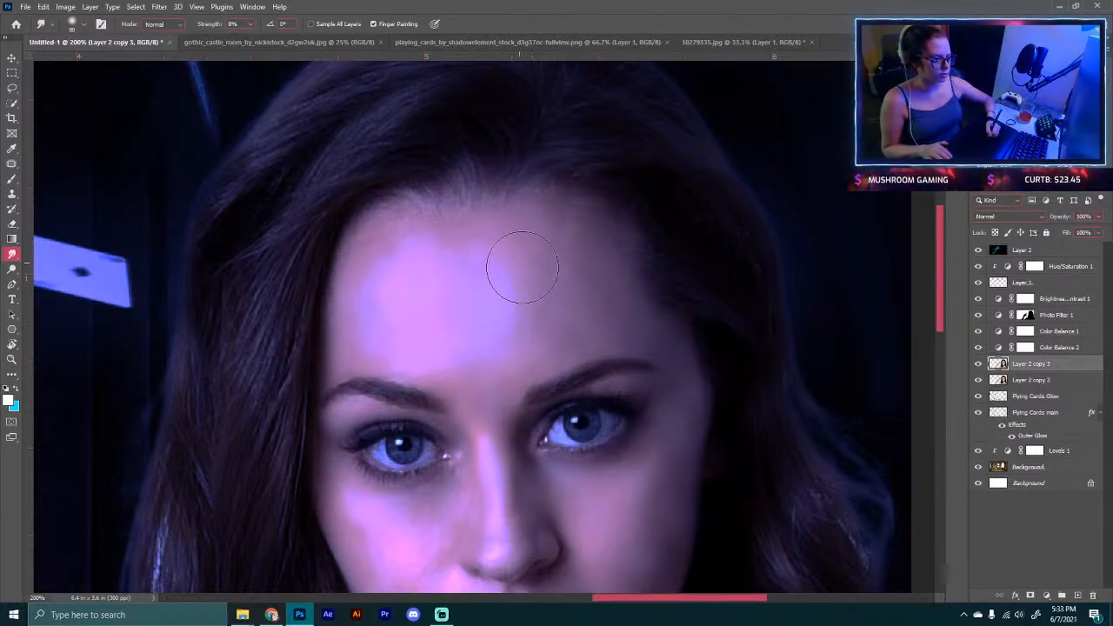
{"action": "mouse_move", "coordinate": [523, 268]}
{"action": "left_mouse_down"}
{"action": "mouse_move", "coordinate": [473, 276]}
{"action": "mouse_move", "coordinate": [520, 281]}
{"action": "mouse_move", "coordinate": [511, 318]}
{"action": "mouse_move", "coordinate": [448, 292]}
{"action": "left_mouse_up"}
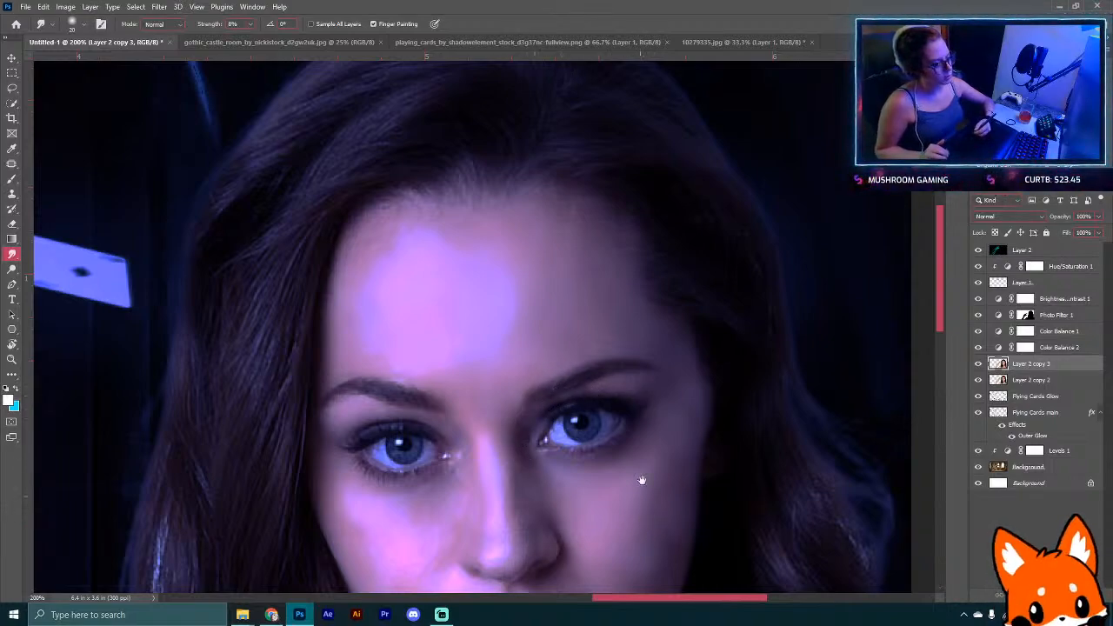
Step: Continue smudging the cheeks, nose and chin skin, resizing the brush while moving around the face
{"action": "mouse_move", "coordinate": [611, 527]}
{"action": "left_mouse_down"}
{"action": "mouse_move", "coordinate": [557, 273]}
{"action": "mouse_move", "coordinate": [598, 333]}
{"action": "left_mouse_up"}
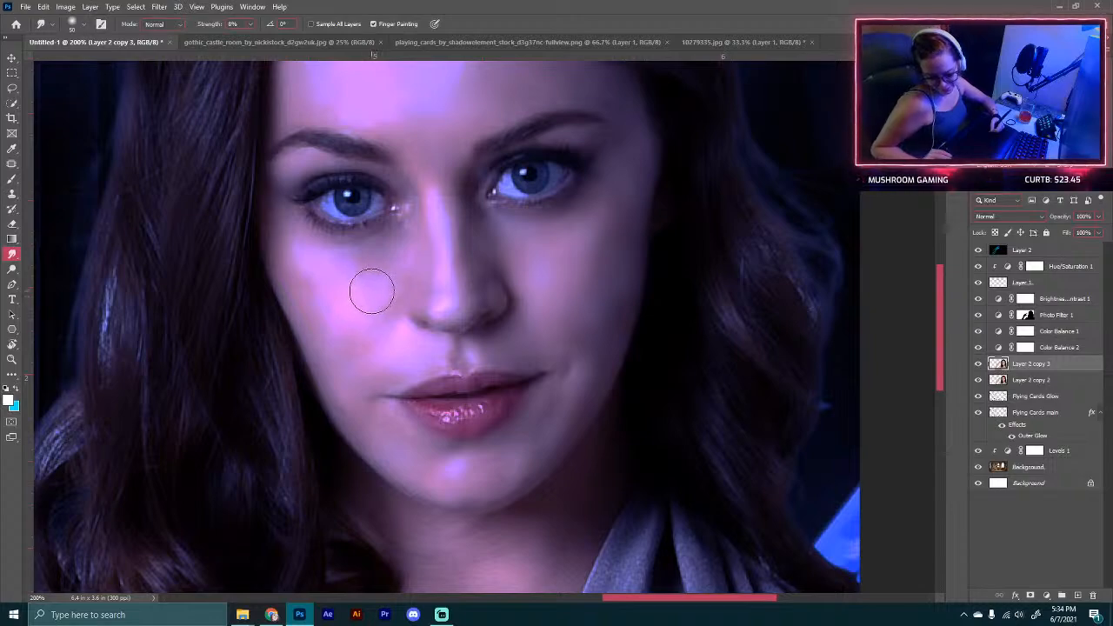
{"action": "key", "text": "bracketright"}
{"action": "key", "text": "bracketright"}
{"action": "key", "text": "bracketright"}
{"action": "key", "text": "bracketright"}
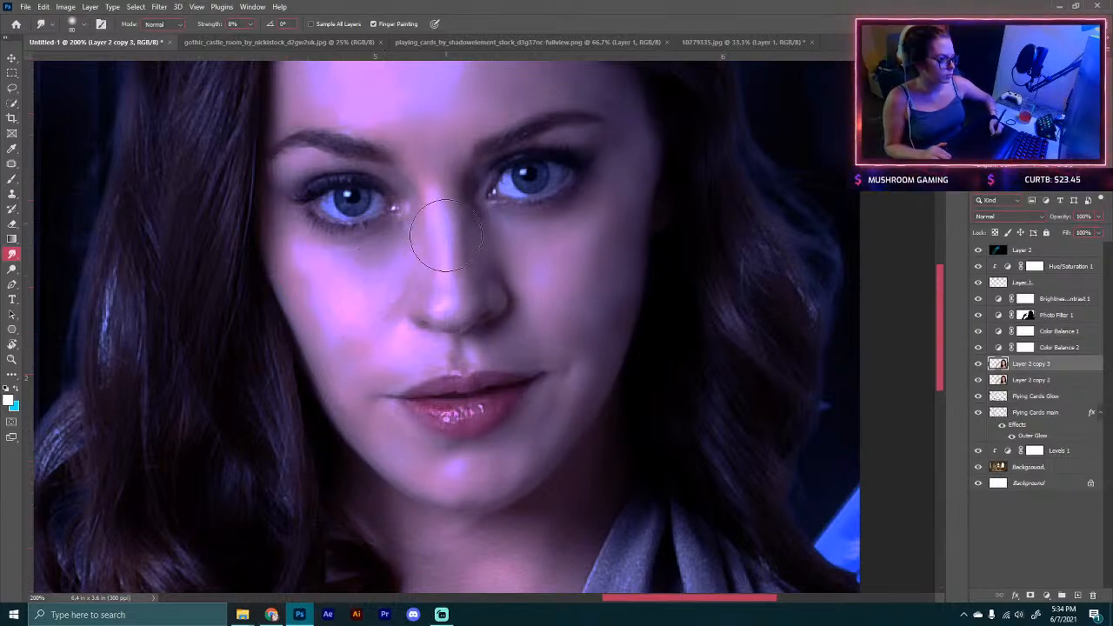
{"action": "key", "text": "bracketleft"}
{"action": "key", "text": "bracketleft"}
{"action": "key", "text": "bracketleft"}
{"action": "key", "text": "bracketleft"}
{"action": "key", "text": "bracketleft"}
{"action": "key", "text": "bracketleft"}
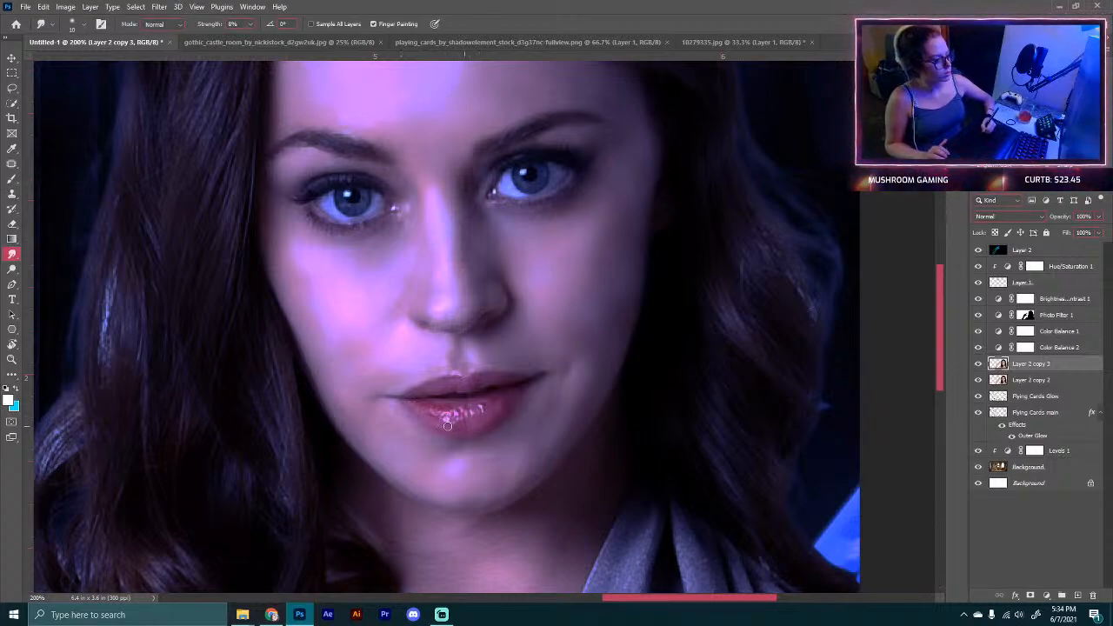
{"action": "mouse_move", "coordinate": [467, 464]}
{"action": "left_mouse_down"}
{"action": "mouse_move", "coordinate": [407, 290]}
{"action": "mouse_move", "coordinate": [365, 261]}
{"action": "mouse_move", "coordinate": [388, 310]}
{"action": "left_mouse_up"}
{"action": "key", "text": "bracketright"}
{"action": "key", "text": "bracketright"}
{"action": "key", "text": "bracketright"}
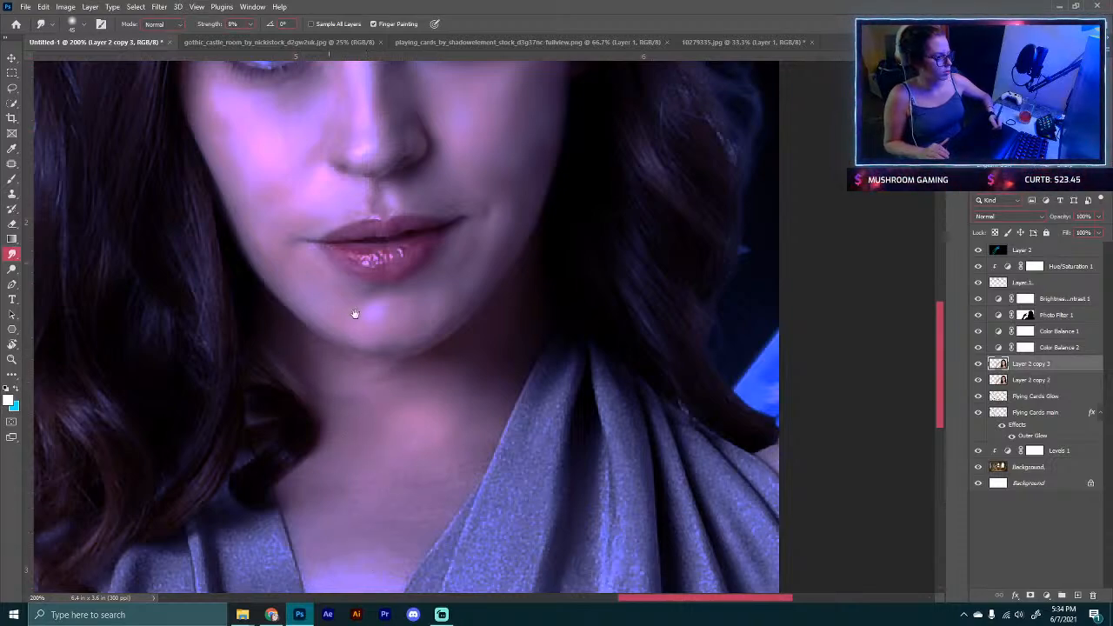
{"action": "mouse_move", "coordinate": [354, 313]}
{"action": "left_mouse_down"}
{"action": "mouse_move", "coordinate": [377, 516]}
{"action": "mouse_move", "coordinate": [353, 518]}
{"action": "left_mouse_up"}
{"action": "left_click_drag", "start_coordinate": [442, 339], "coordinate": [435, 396]}
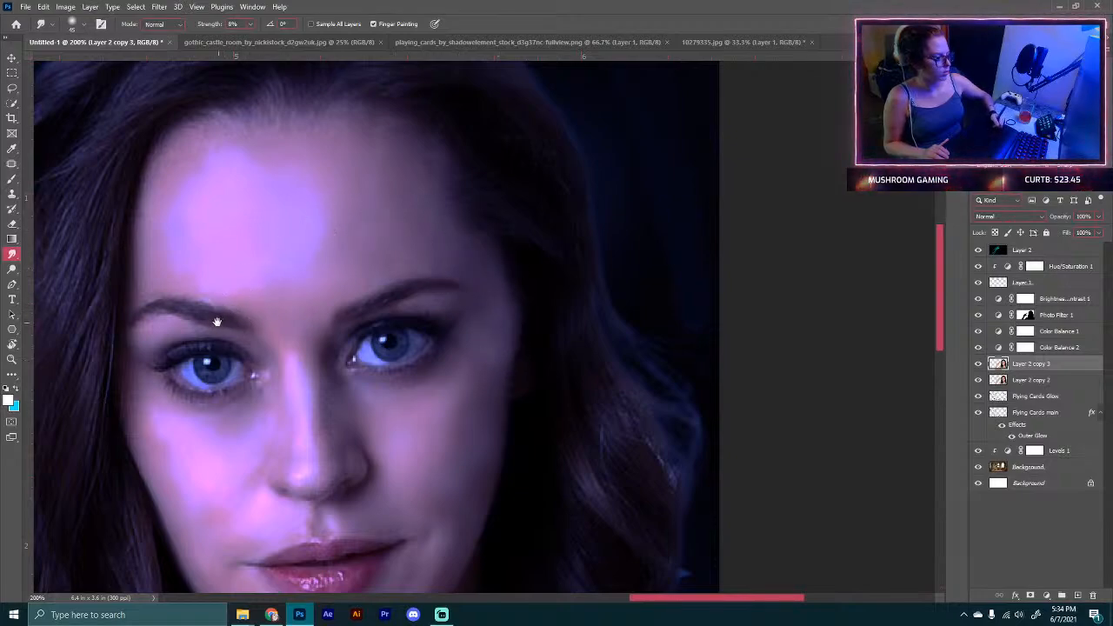
{"action": "left_click_drag", "start_coordinate": [217, 321], "coordinate": [356, 274]}
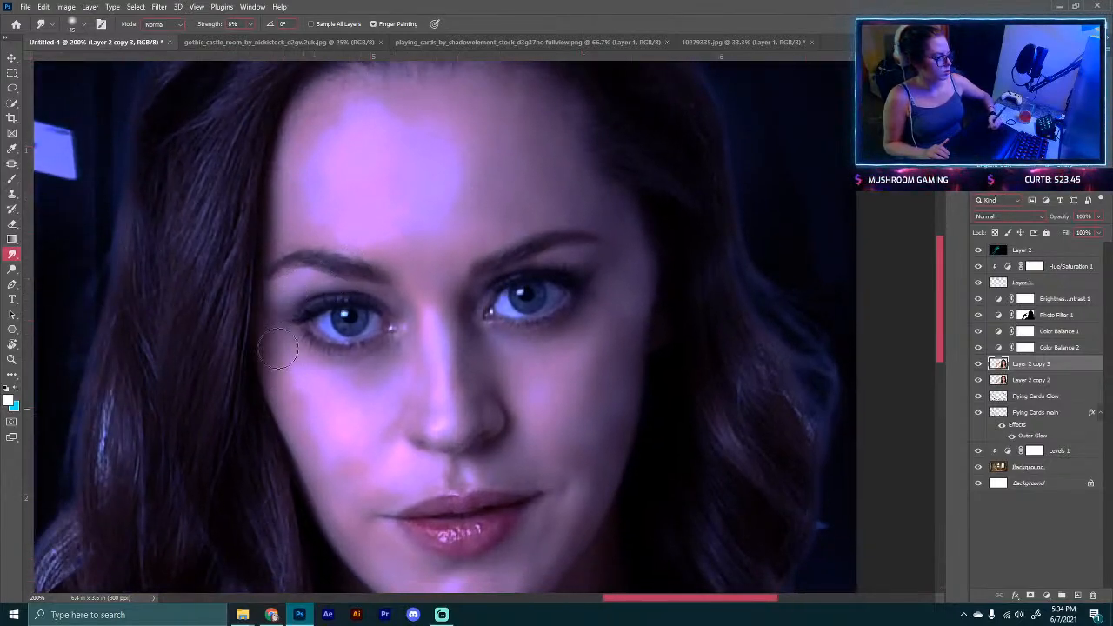
{"action": "mouse_move", "coordinate": [396, 510]}
{"action": "left_mouse_down"}
{"action": "mouse_move", "coordinate": [345, 346]}
{"action": "mouse_move", "coordinate": [383, 448]}
{"action": "left_mouse_up"}
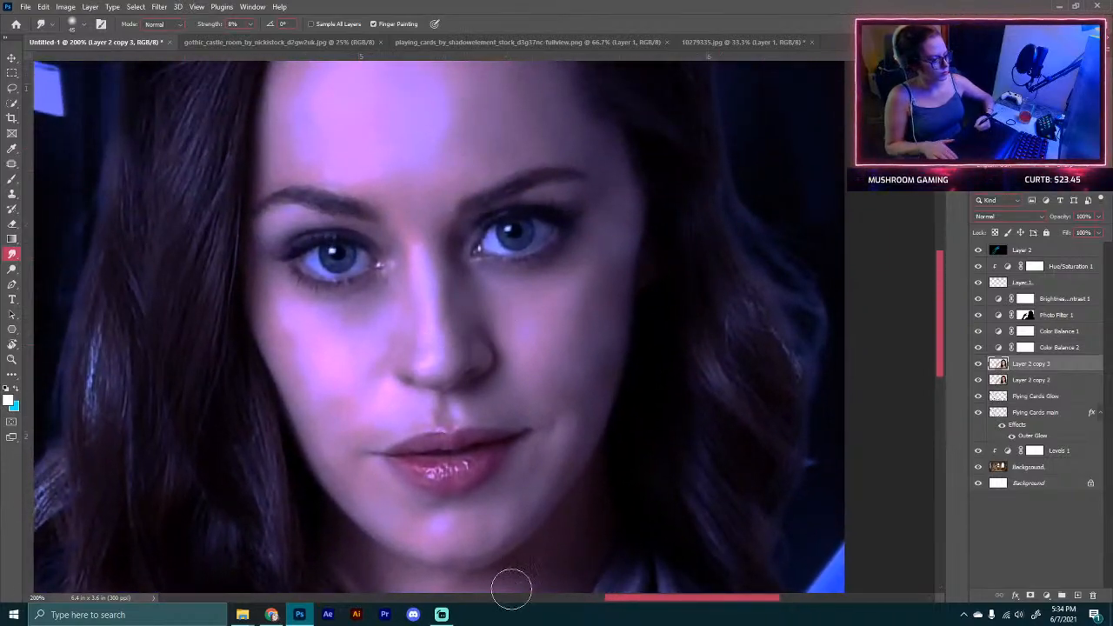
Step: Zoom out and toggle the smoothed layer's visibility to compare before and after
{"action": "key", "text": "ctrl+minus"}
{"action": "key", "text": "ctrl+minus"}
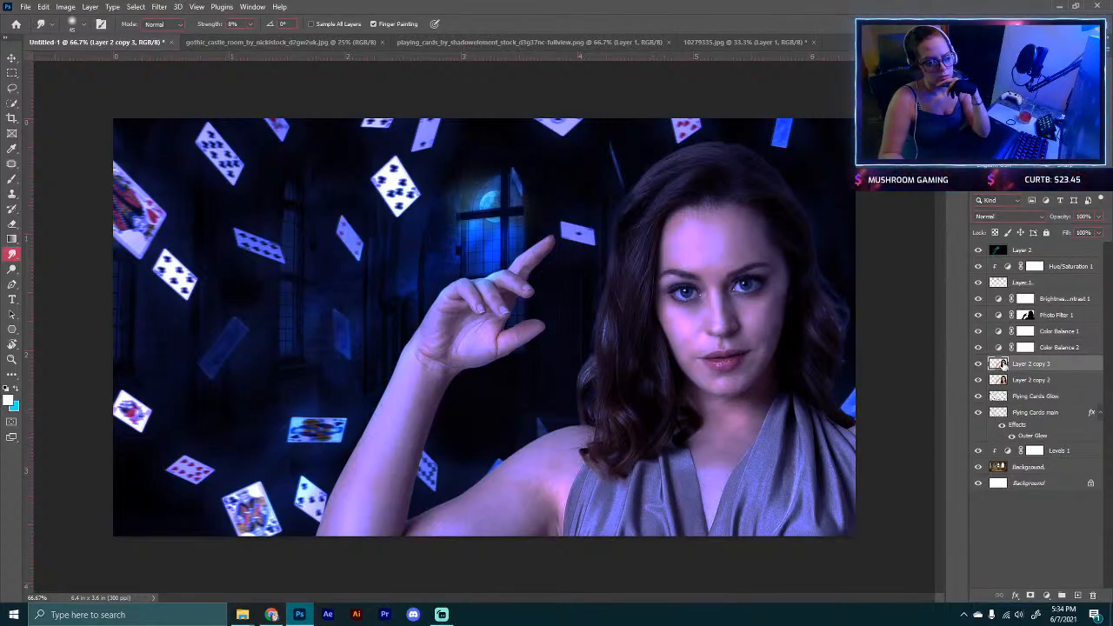
{"action": "left_click", "coordinate": [979, 365]}
{"action": "left_click", "coordinate": [980, 364]}
{"action": "left_click", "coordinate": [980, 365]}
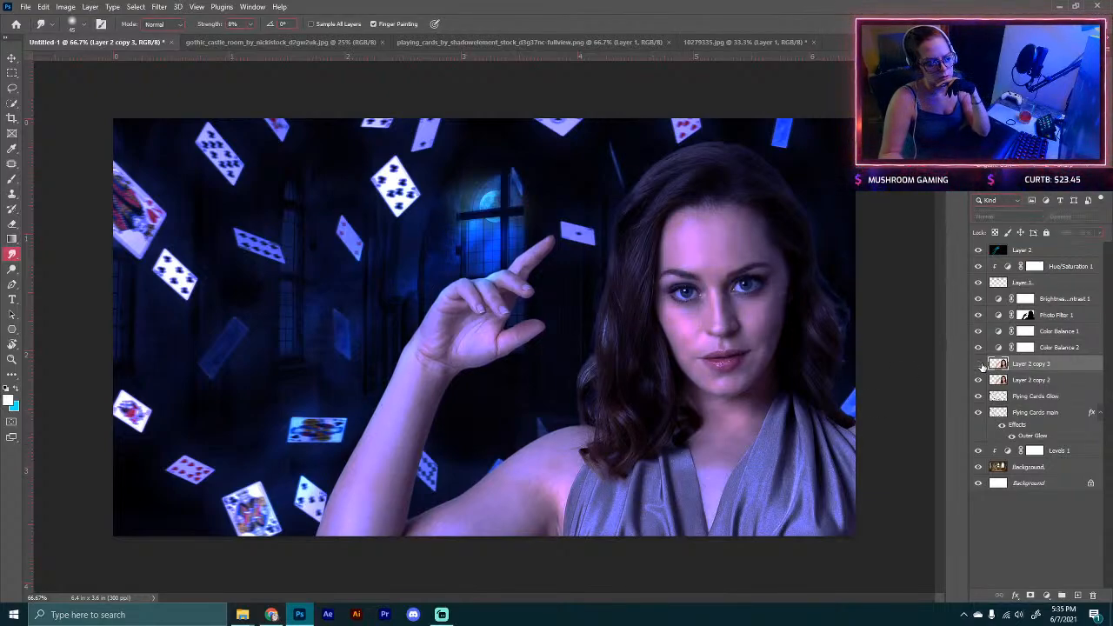
{"action": "left_click", "coordinate": [979, 364]}
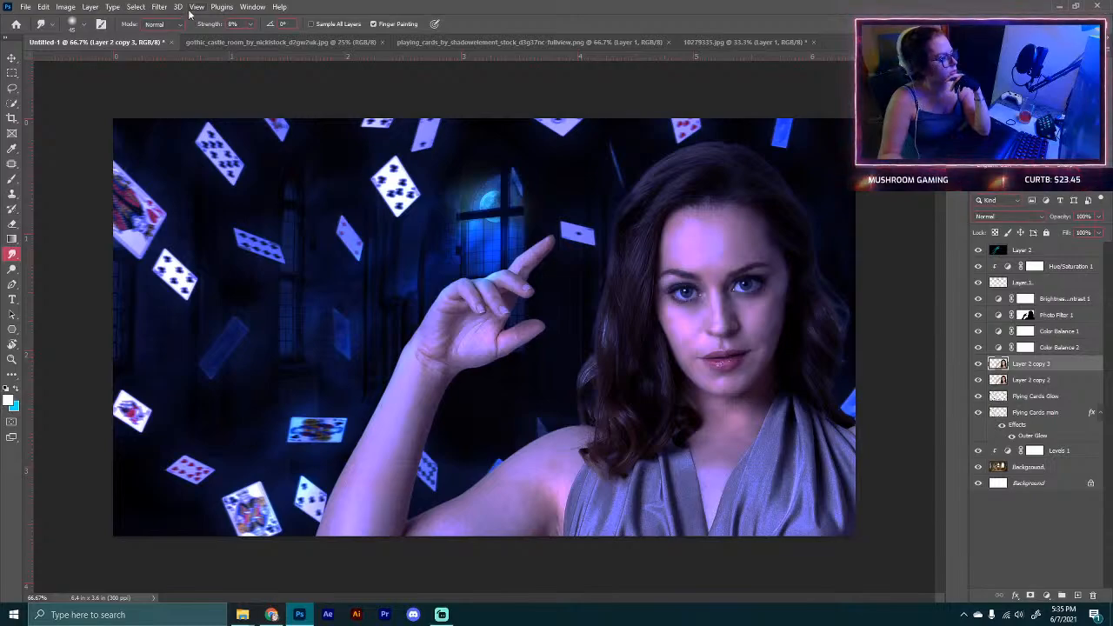
Step: Load the model layer's selection, apply a Gaussian Blur with a 0.8 pixel radius, and deselect
{"action": "left_click", "coordinate": [160, 9]}
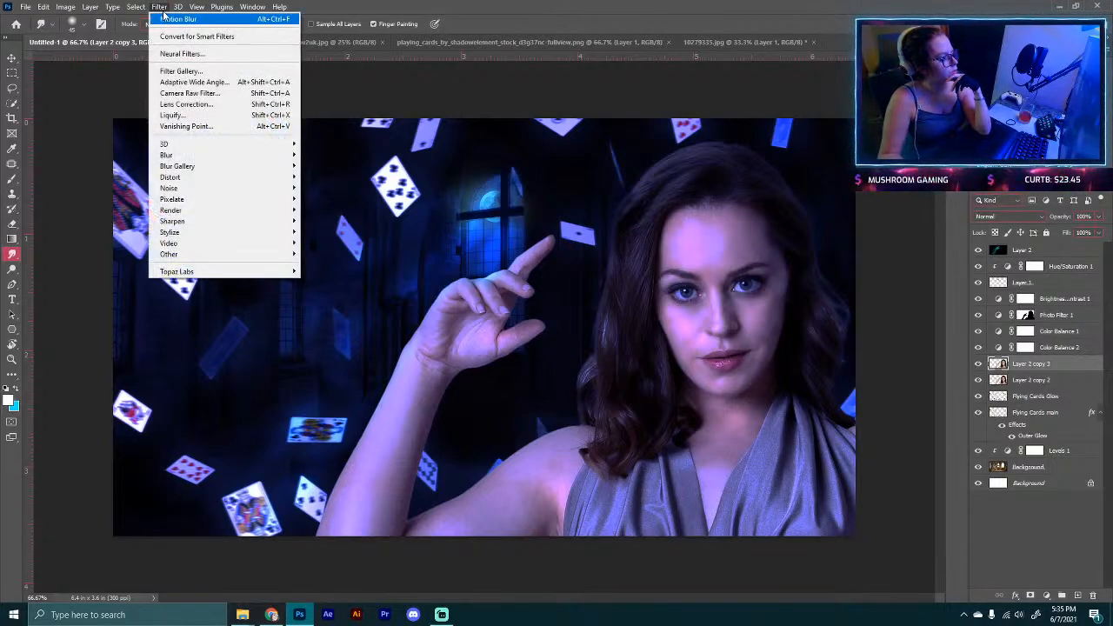
{"action": "left_click", "coordinate": [163, 13]}
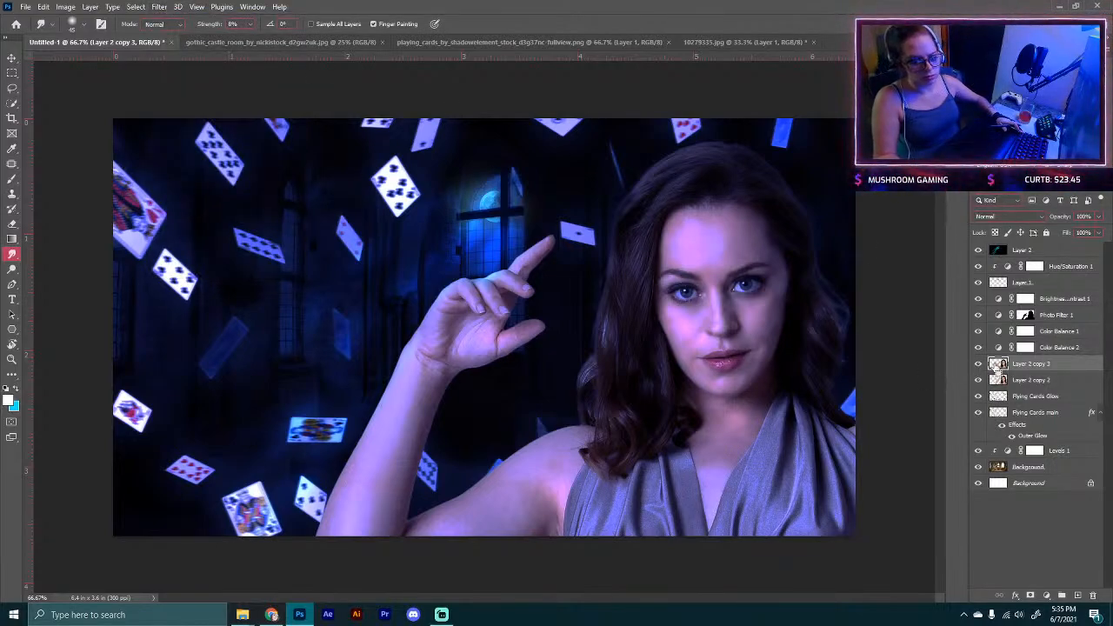
{"action": "left_click", "coordinate": [997, 364], "text": "ctrl"}
{"action": "left_click", "coordinate": [159, 7]}
{"action": "mouse_move", "coordinate": [260, 154]}
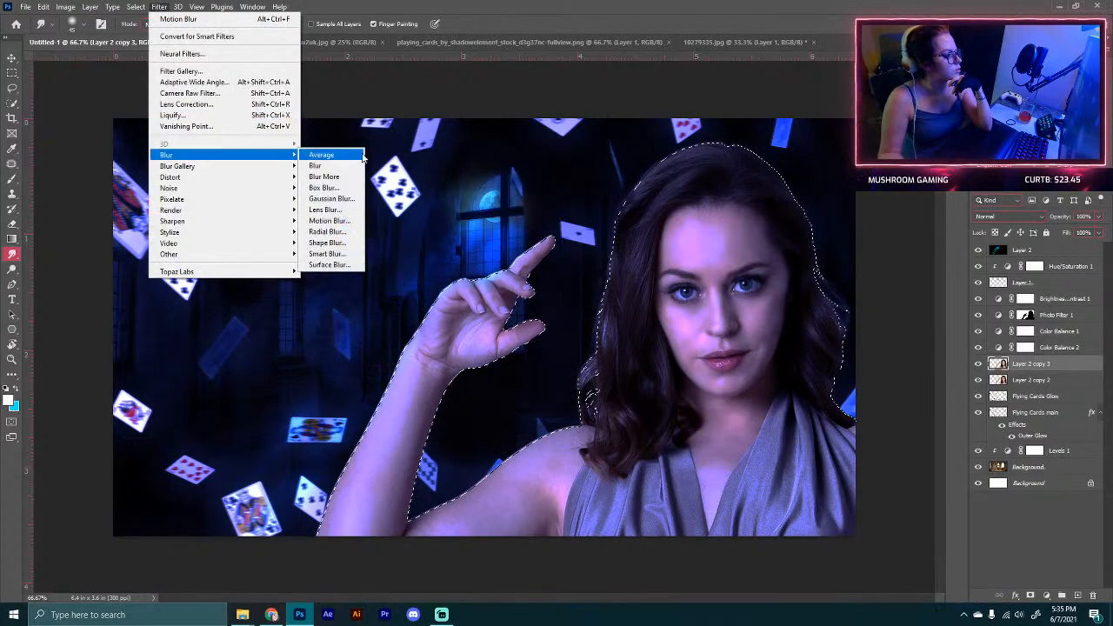
{"action": "left_click", "coordinate": [340, 199]}
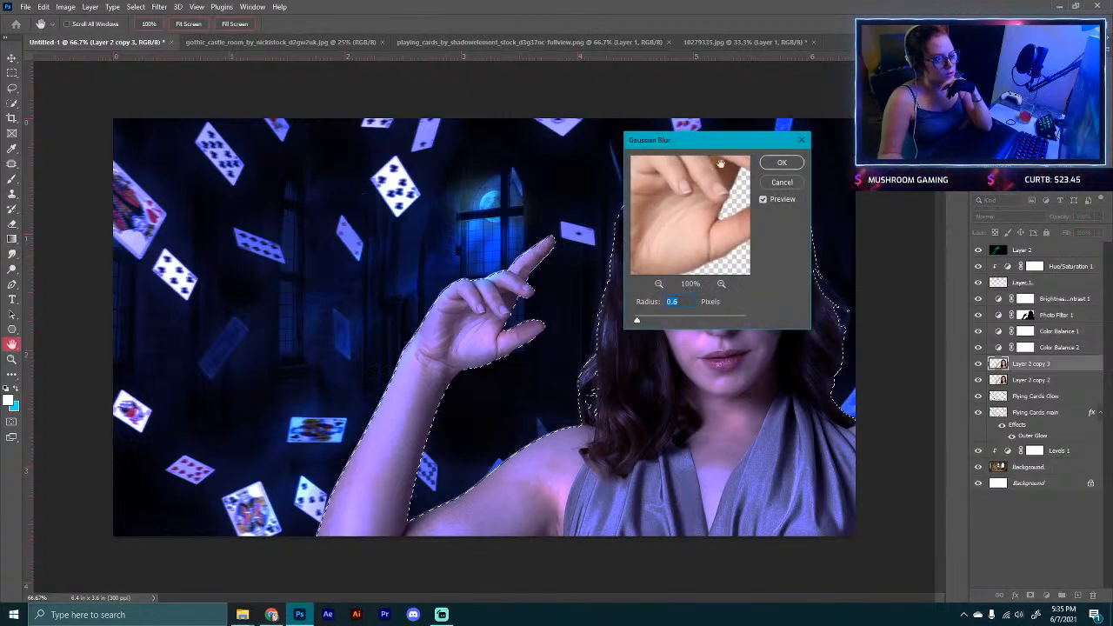
{"action": "left_click_drag", "start_coordinate": [695, 131], "coordinate": [287, 166]}
{"action": "left_click_drag", "start_coordinate": [314, 215], "coordinate": [239, 227]}
{"action": "left_click_drag", "start_coordinate": [326, 227], "coordinate": [230, 233]}
{"action": "left_click_drag", "start_coordinate": [326, 222], "coordinate": [233, 246]}
{"action": "left_click_drag", "start_coordinate": [256, 287], "coordinate": [262, 265]}
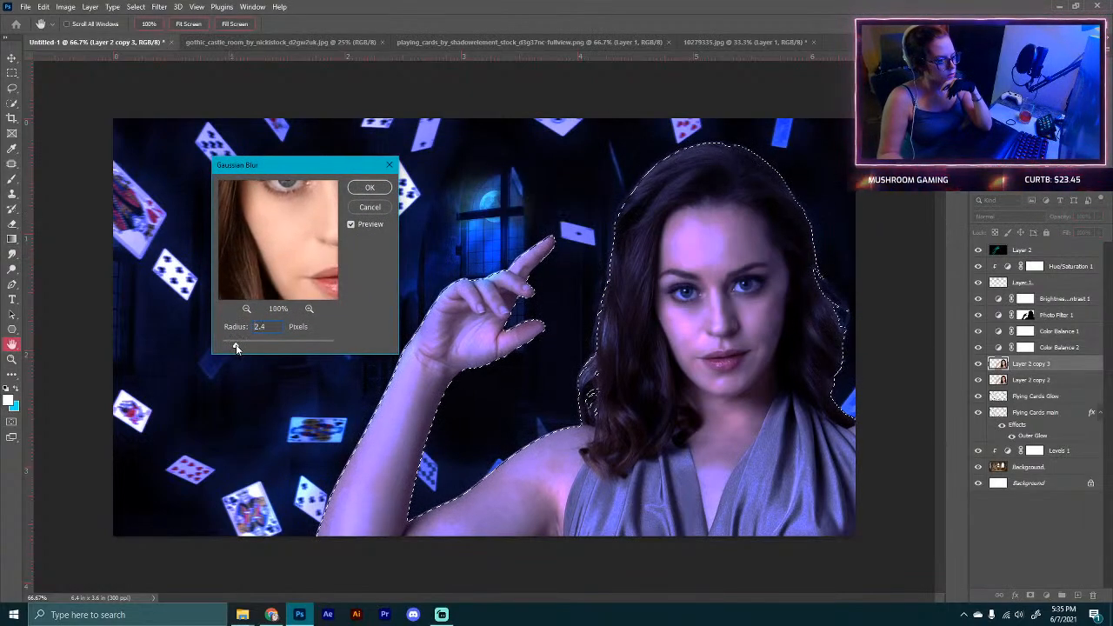
{"action": "left_click_drag", "start_coordinate": [230, 344], "coordinate": [219, 346]}
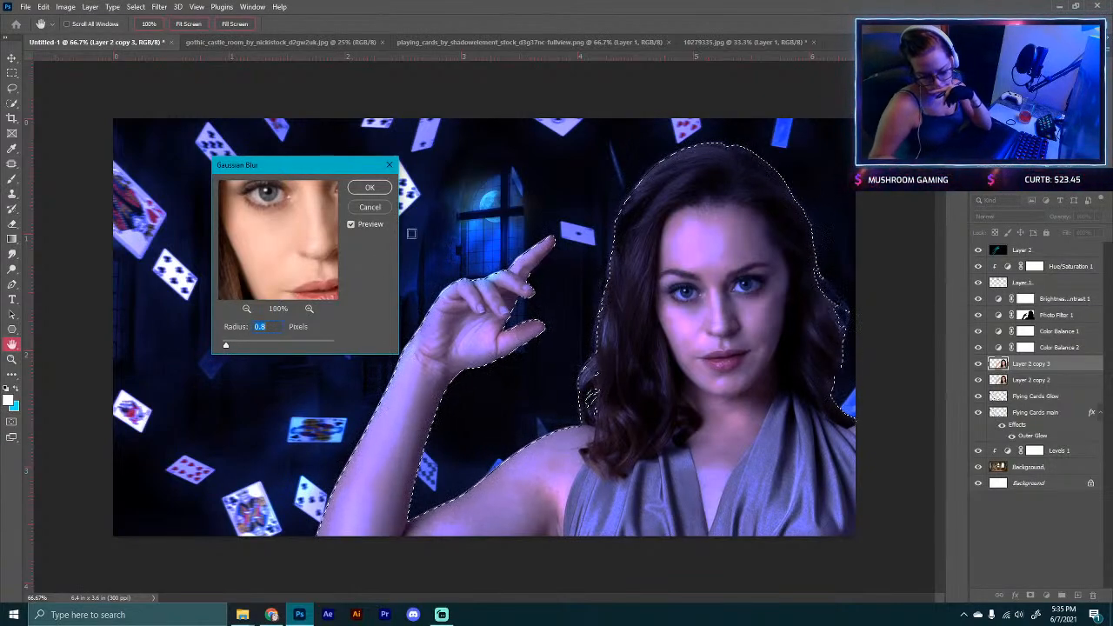
{"action": "left_click", "coordinate": [381, 192]}
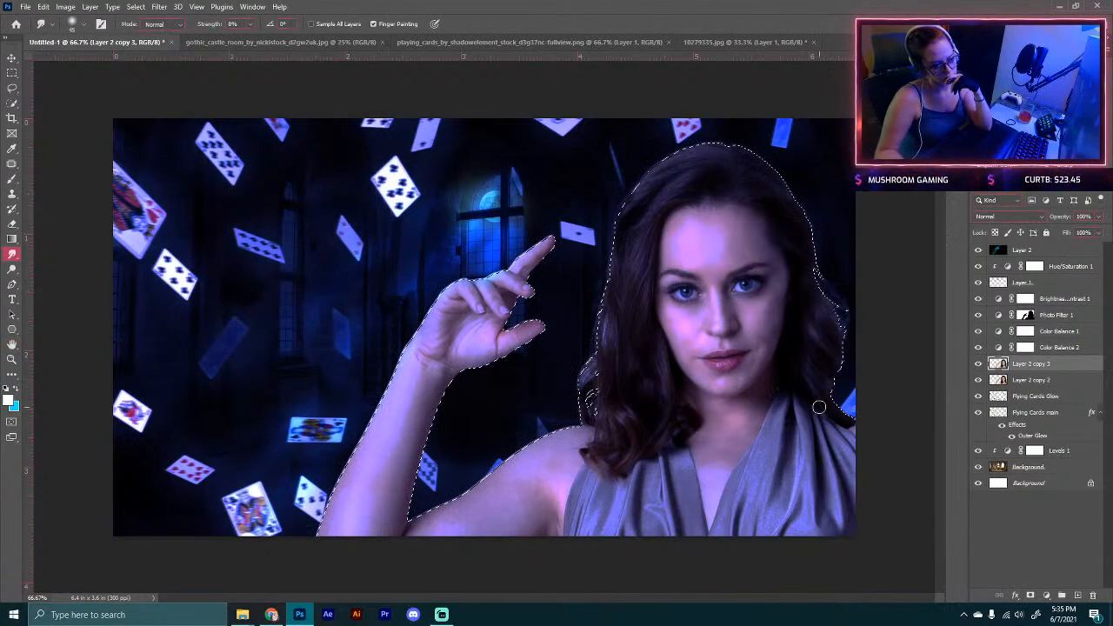
{"action": "key", "text": "ctrl+d"}
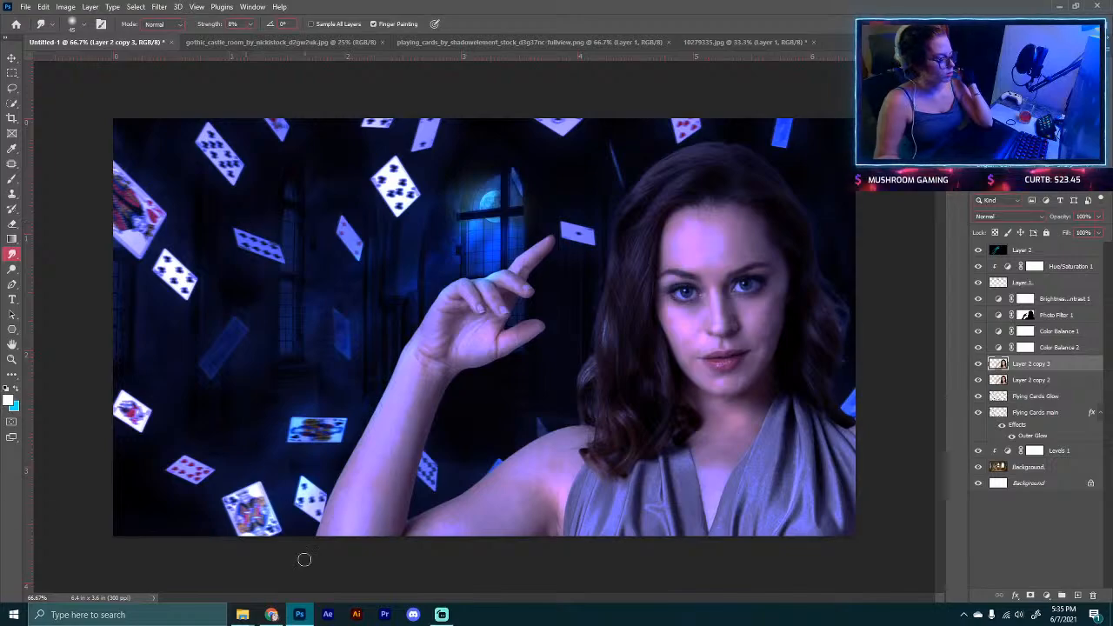
Step: Switch to the browser, go to deviantart.com and open the account's profile page
{"action": "left_click", "coordinate": [270, 614]}
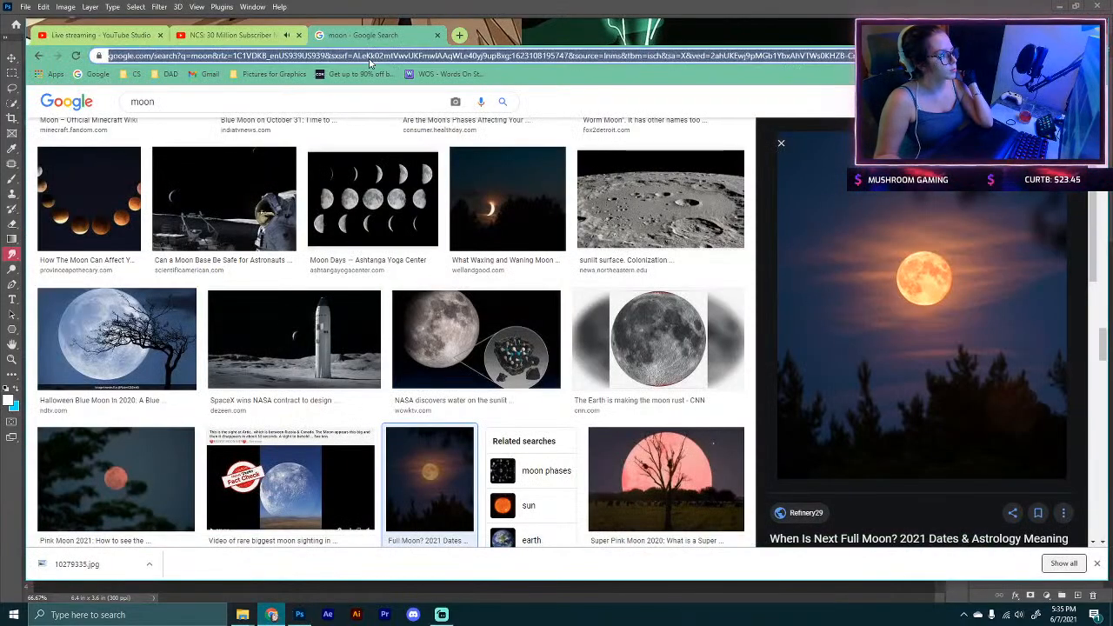
{"action": "type", "text": "der"}
{"action": "key", "text": "Return"}
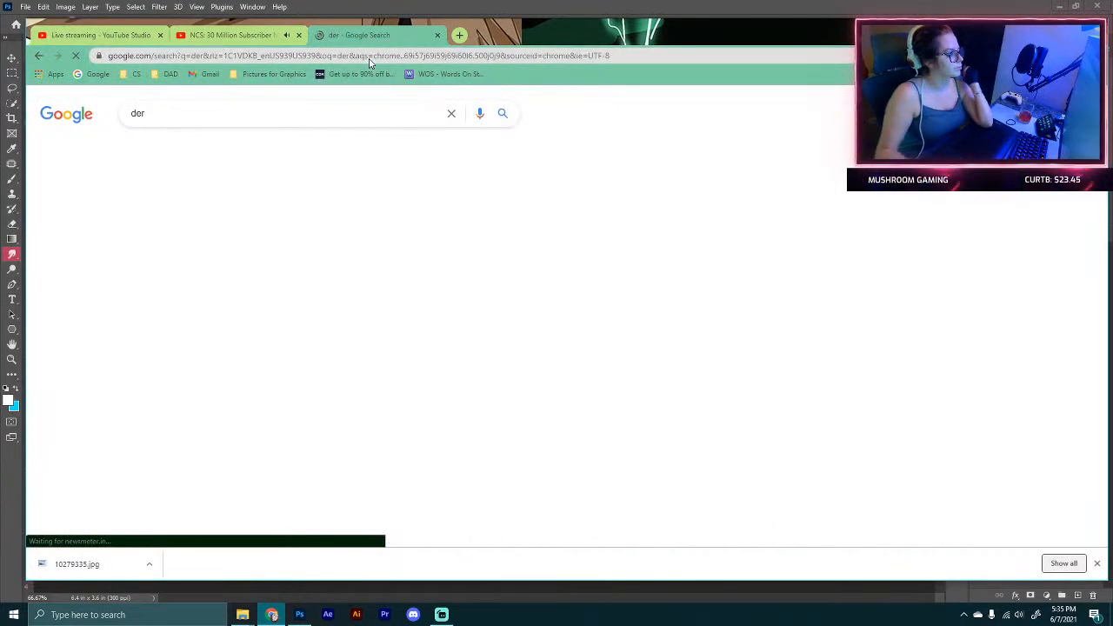
{"action": "left_click", "coordinate": [149, 55]}
{"action": "type", "text": "dev"}
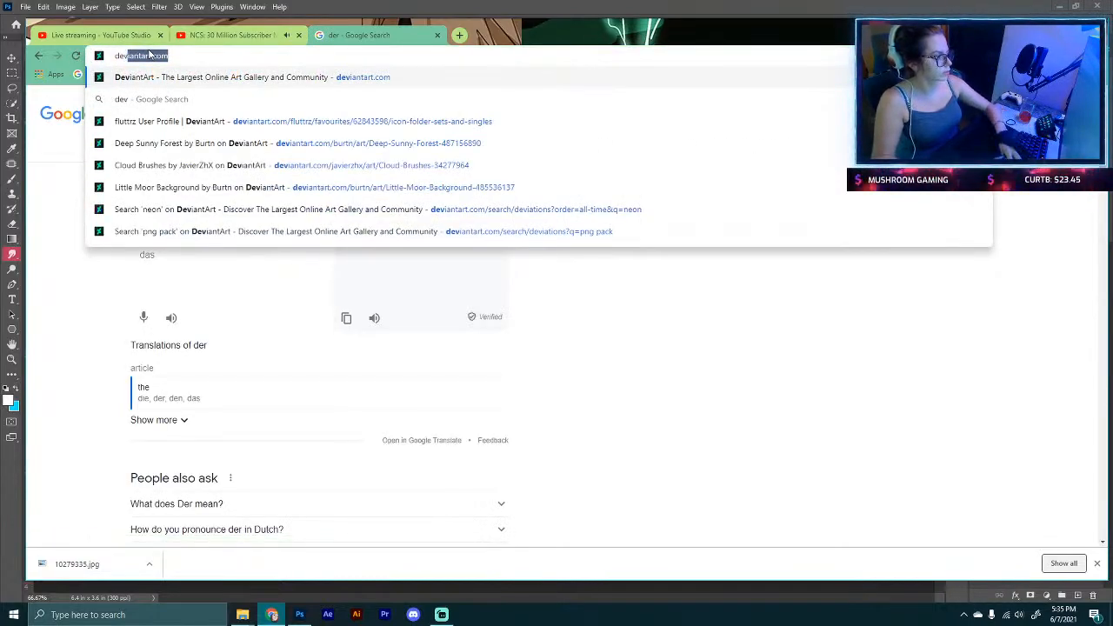
{"action": "key", "text": "Return"}
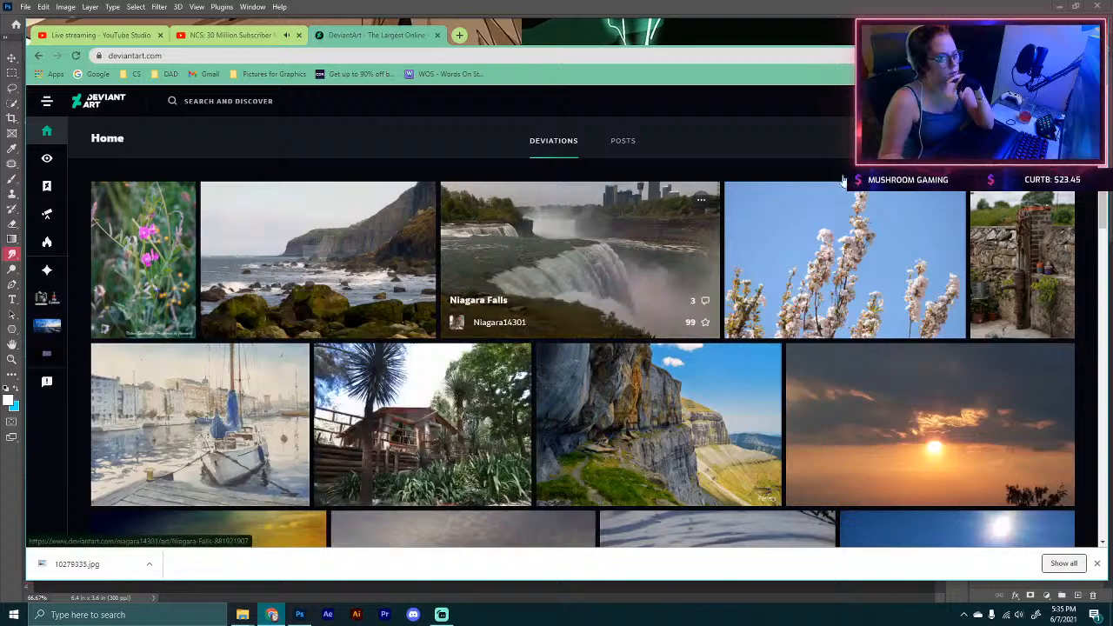
{"action": "mouse_move", "coordinate": [918, 101]}
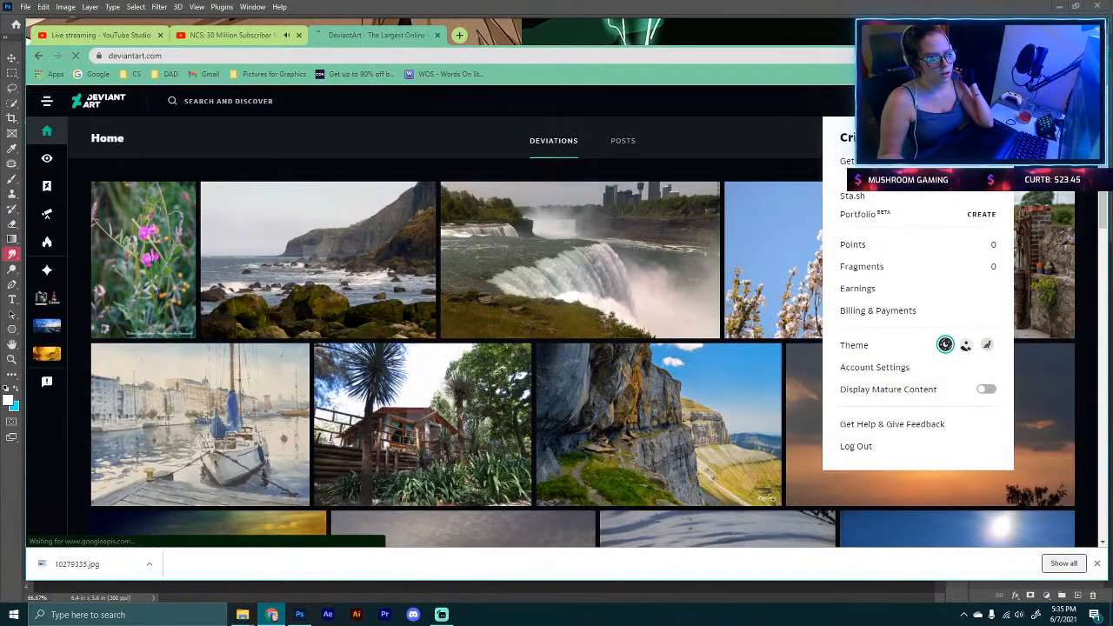
{"action": "left_click", "coordinate": [918, 101]}
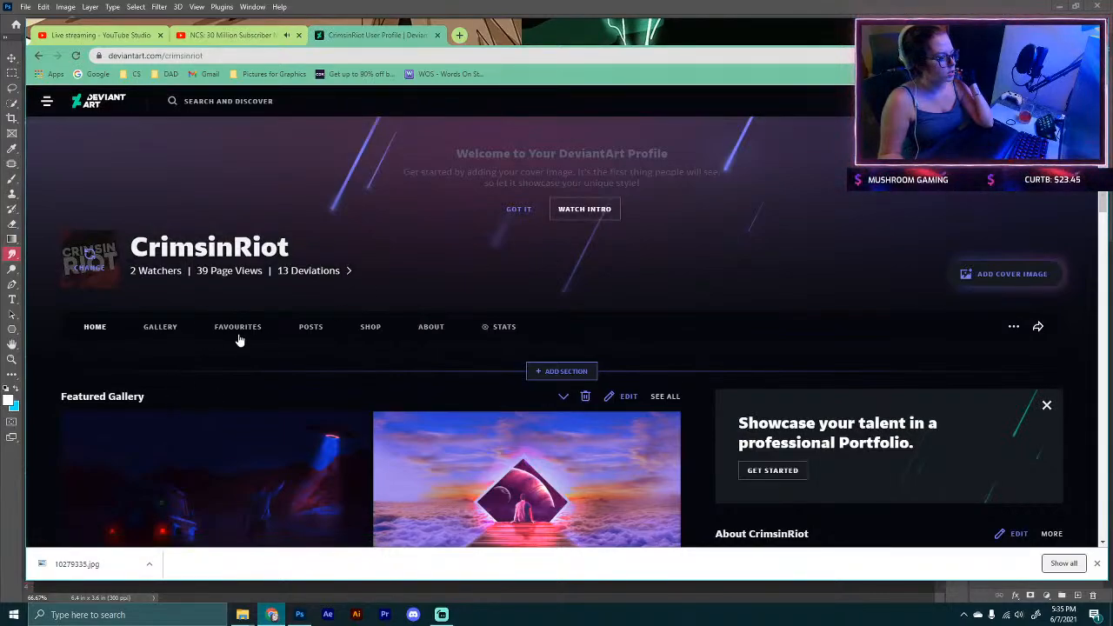
Step: Open the Favourites' Future project ideas collection and download the FIRE 1 fire stock image
{"action": "left_click", "coordinate": [240, 340]}
{"action": "scroll", "coordinate": [253, 340], "scroll_direction": "down", "scroll_amount": 1}
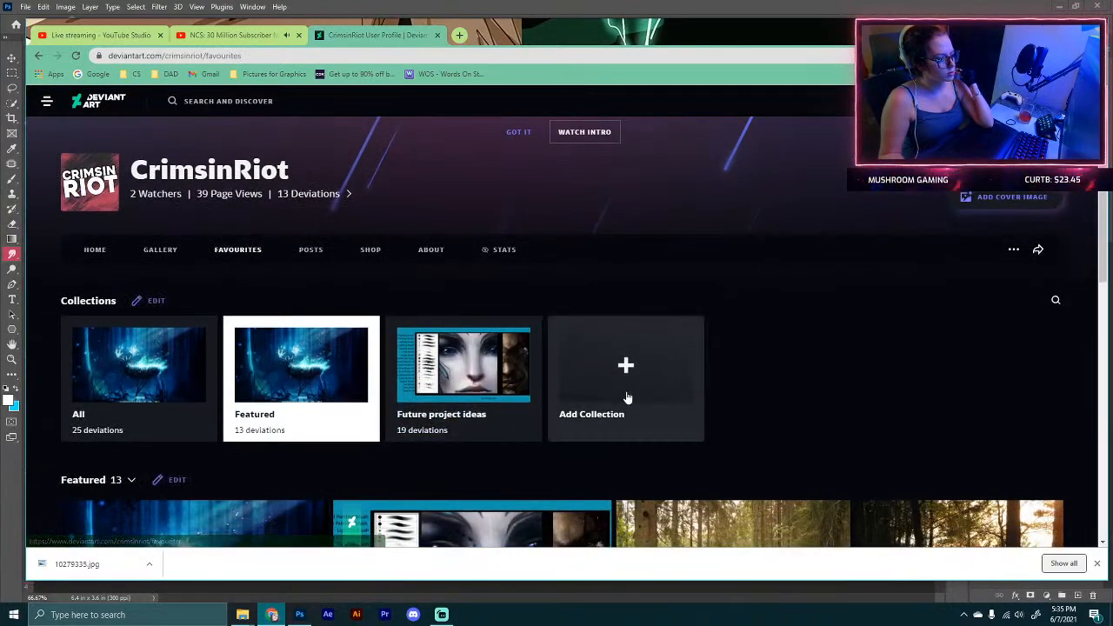
{"action": "scroll", "coordinate": [628, 398], "scroll_direction": "down", "scroll_amount": 1}
{"action": "left_click", "coordinate": [465, 330]}
{"action": "scroll", "coordinate": [353, 369], "scroll_direction": "down", "scroll_amount": 3}
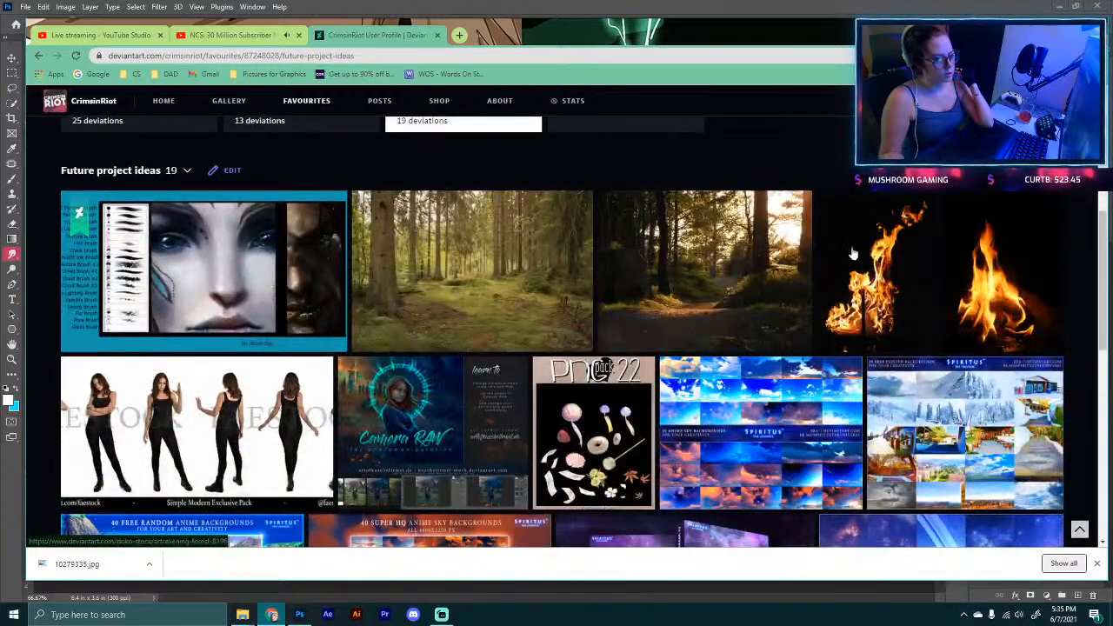
{"action": "left_click", "coordinate": [853, 253]}
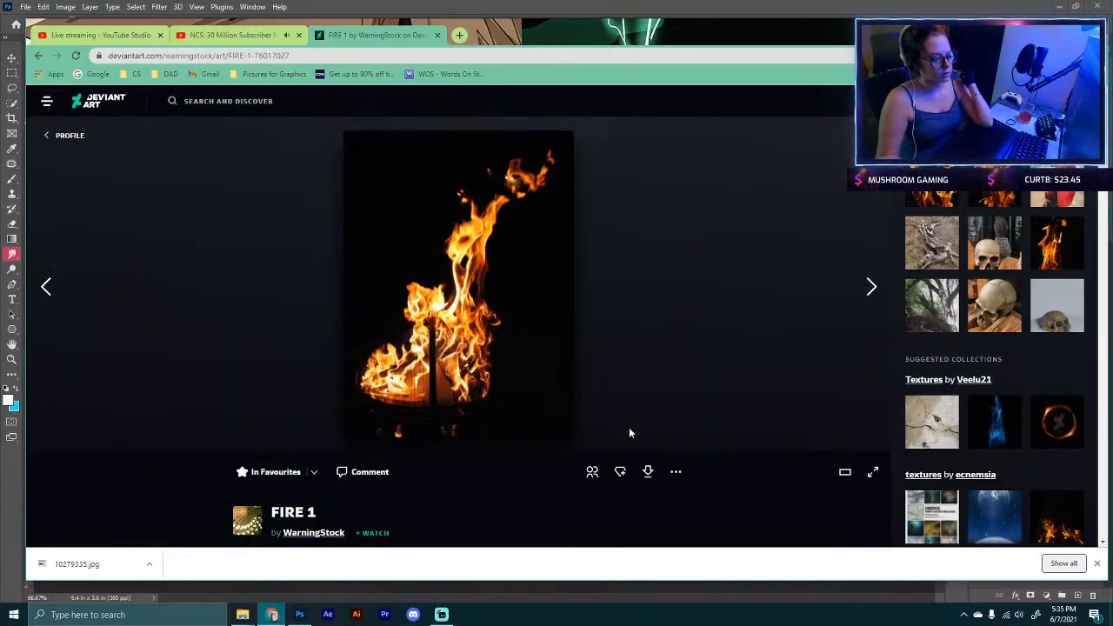
{"action": "left_click", "coordinate": [646, 473]}
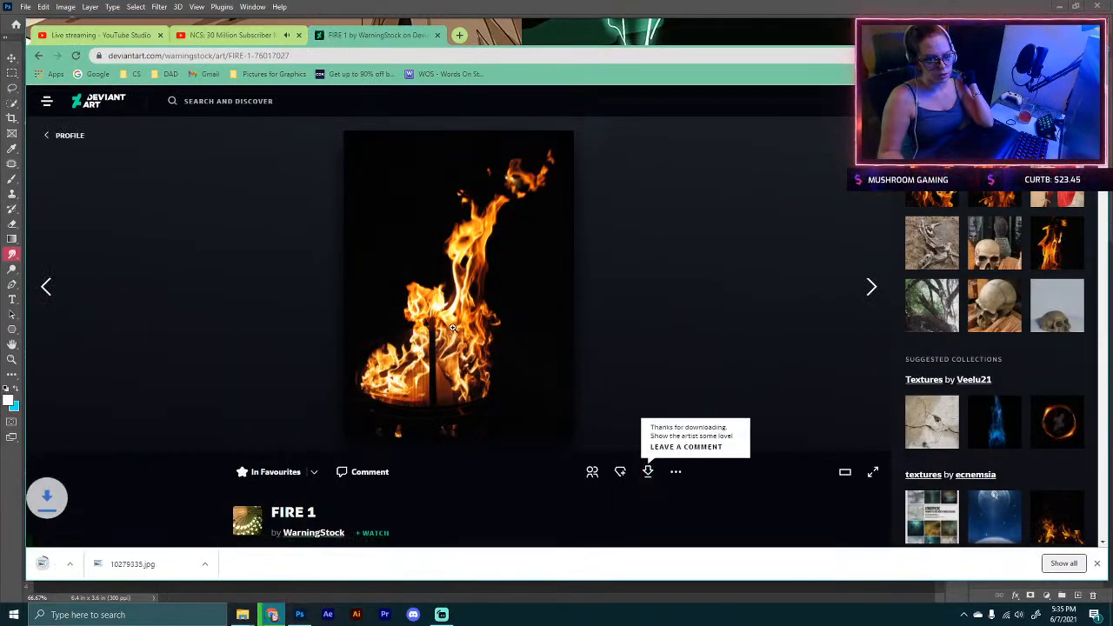
Step: Return to the collection and download the Fire stock 7 image
{"action": "left_click", "coordinate": [743, 329]}
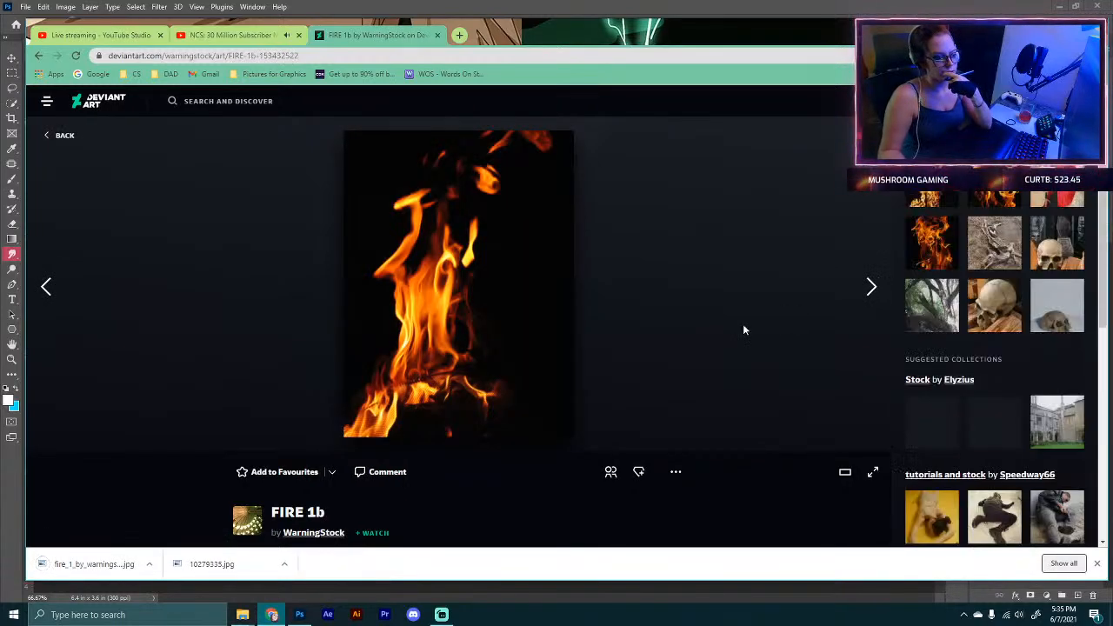
{"action": "left_click", "coordinate": [39, 56]}
{"action": "left_click", "coordinate": [38, 56]}
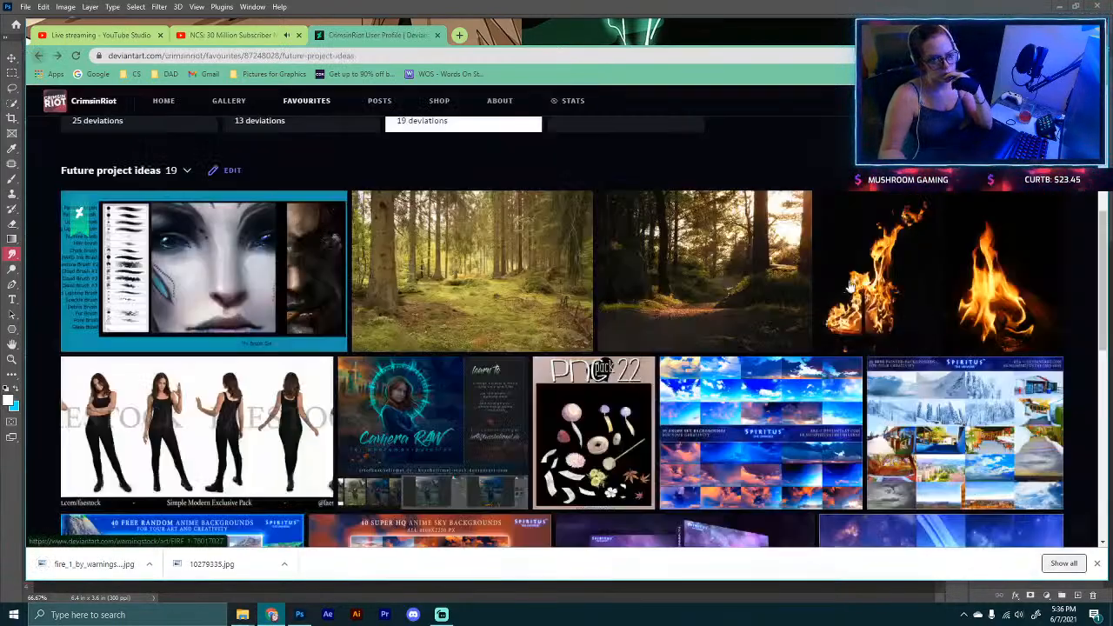
{"action": "left_click", "coordinate": [995, 262]}
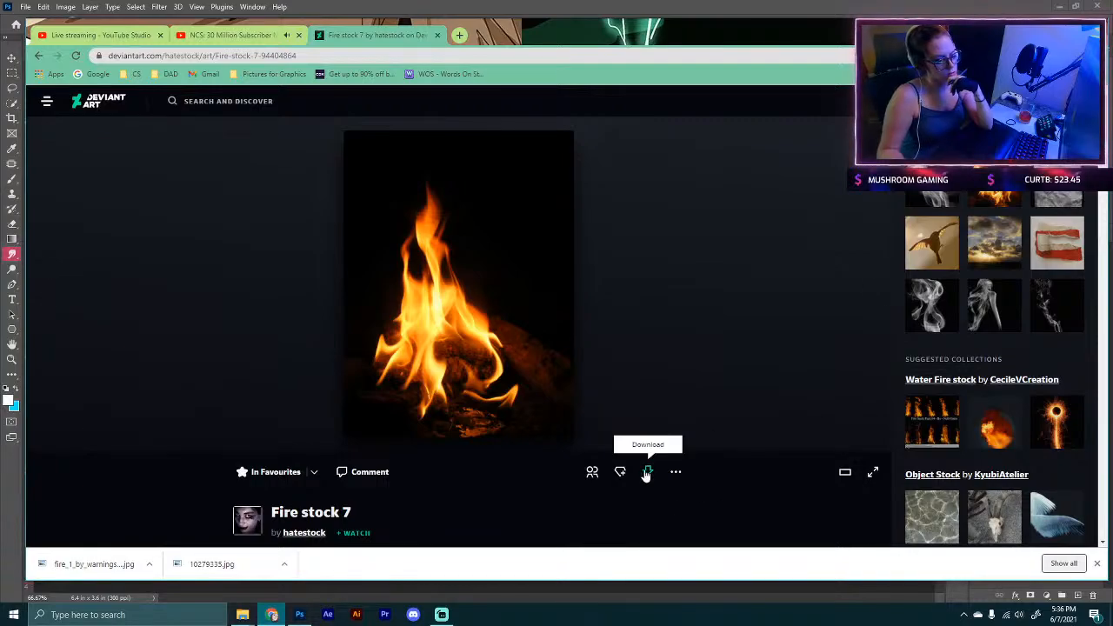
{"action": "left_click", "coordinate": [648, 471]}
Step: Switch back to Photoshop and open both downloaded fire stock images, fire_stock_7 and fire_1
{"action": "left_click", "coordinate": [299, 615]}
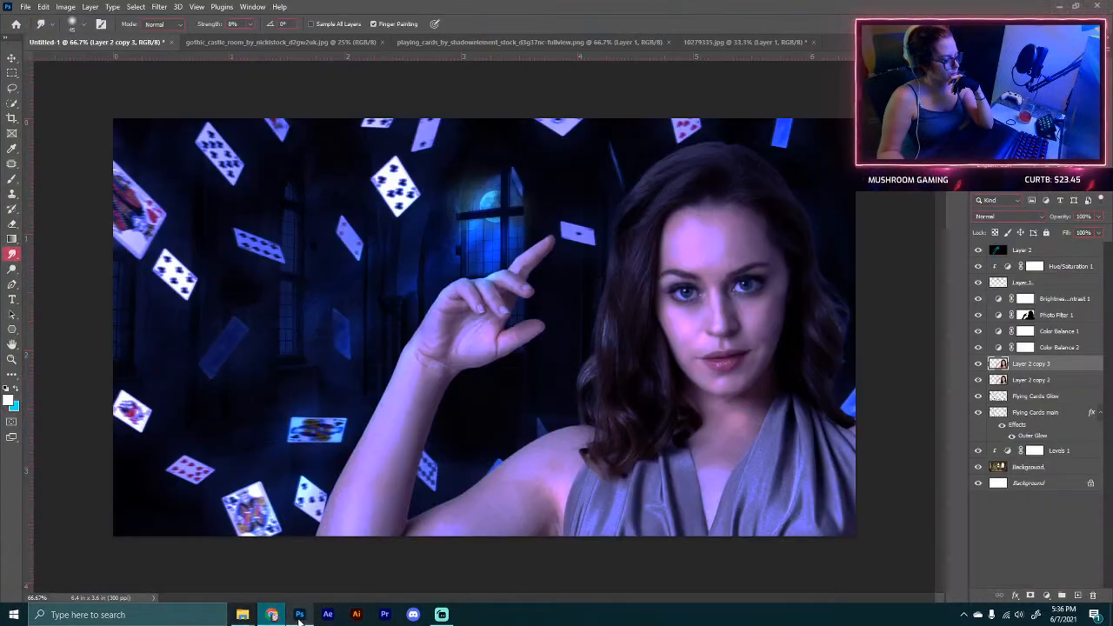
{"action": "left_click", "coordinate": [27, 9]}
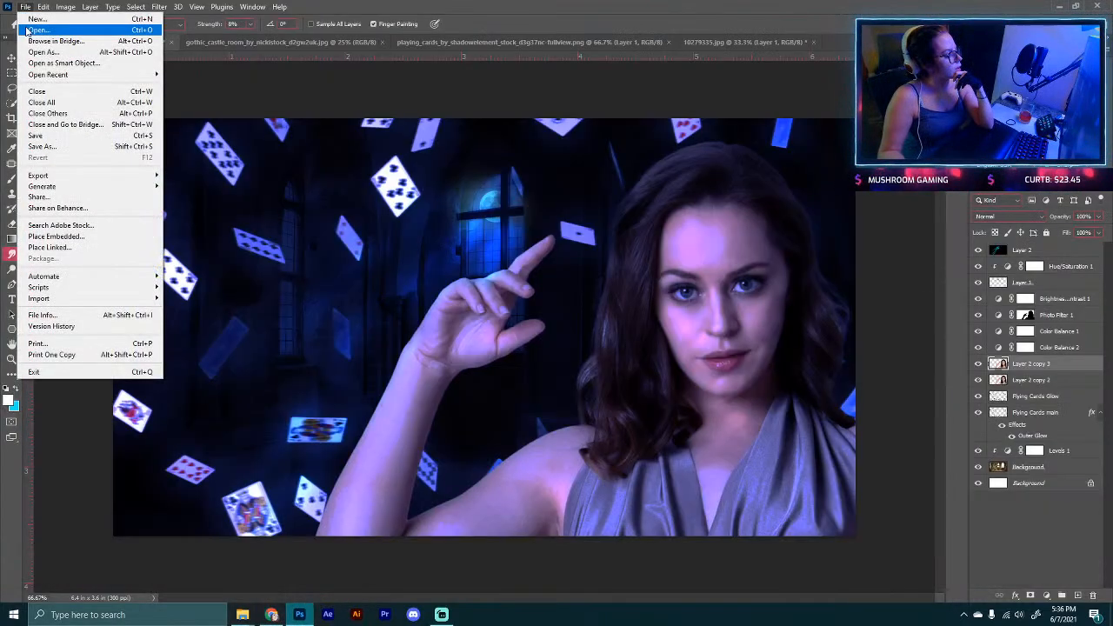
{"action": "left_click", "coordinate": [35, 27]}
{"action": "left_click", "coordinate": [196, 111]}
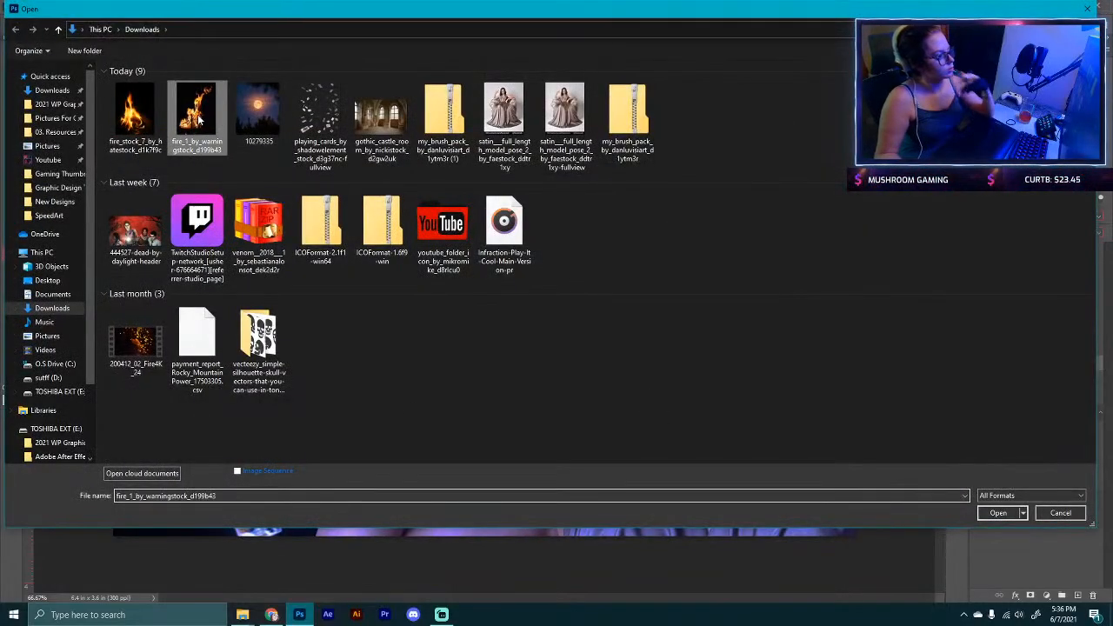
{"action": "left_click", "coordinate": [130, 126], "text": "ctrl"}
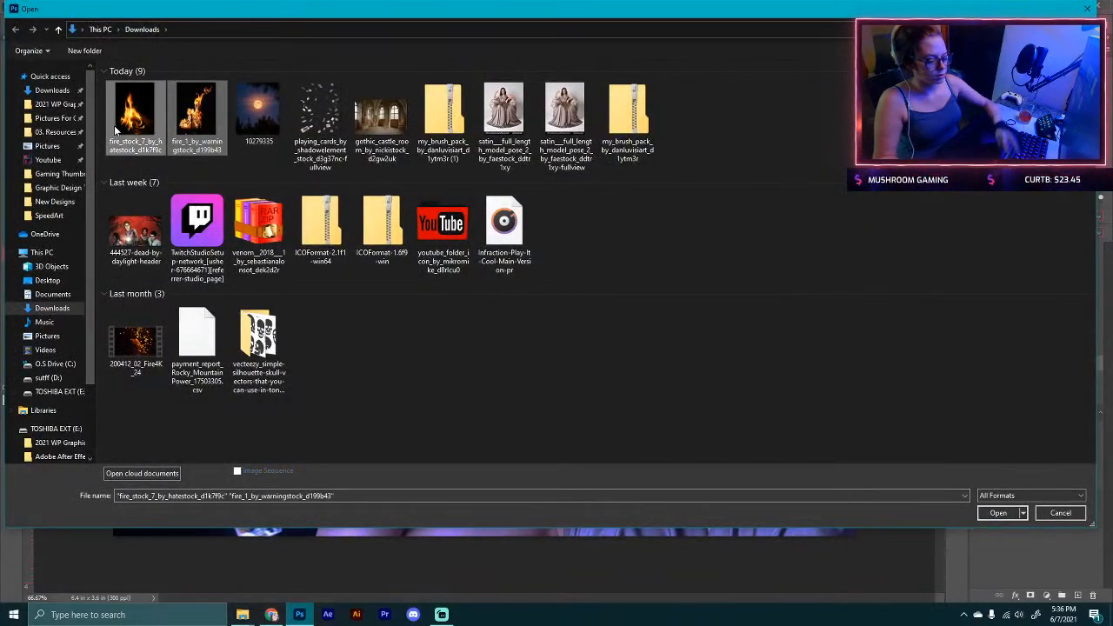
{"action": "key", "text": "Return"}
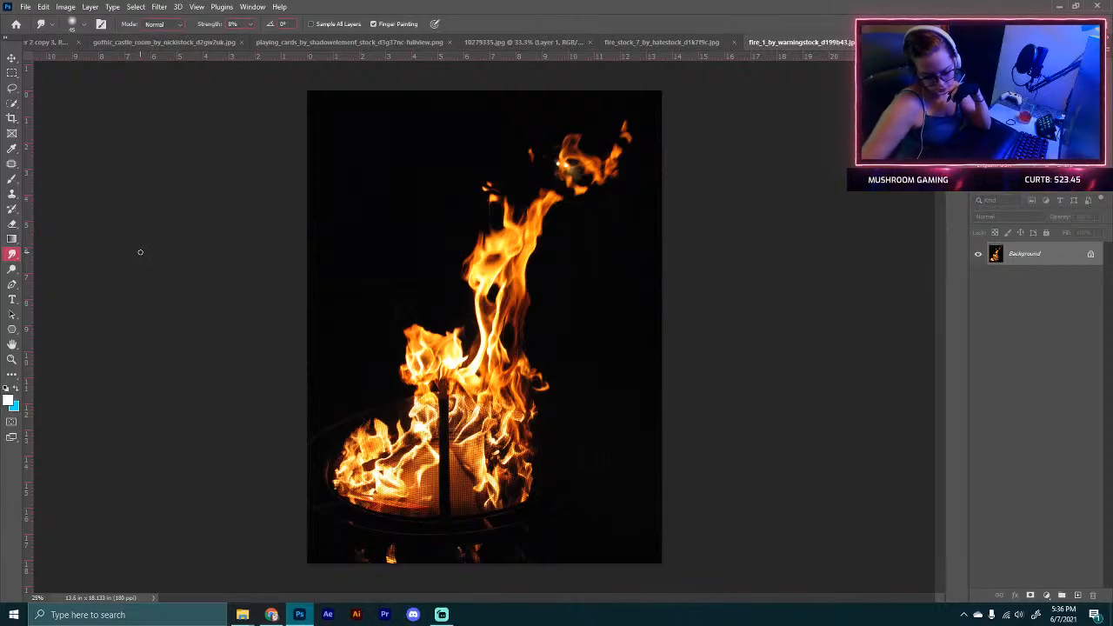
Step: Close the FIRE 1 image and move the Fire stock 7 image into the composite as a new layer above Hue/Saturation 1
{"action": "key", "text": "ctrl+w"}
{"action": "left_click", "coordinate": [13, 58]}
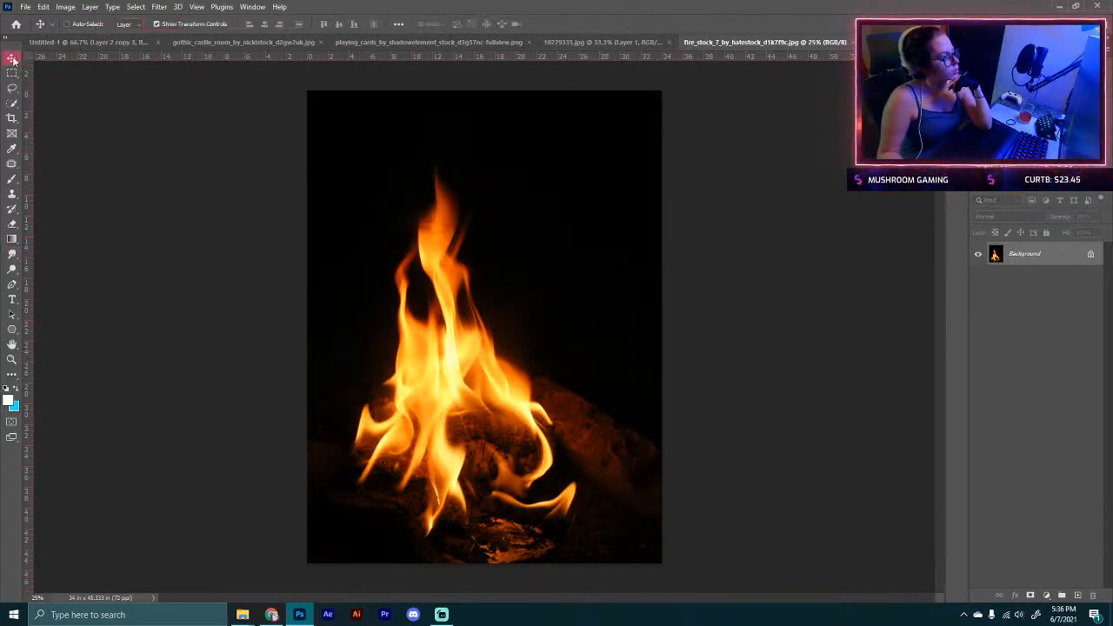
{"action": "left_click", "coordinate": [58, 43]}
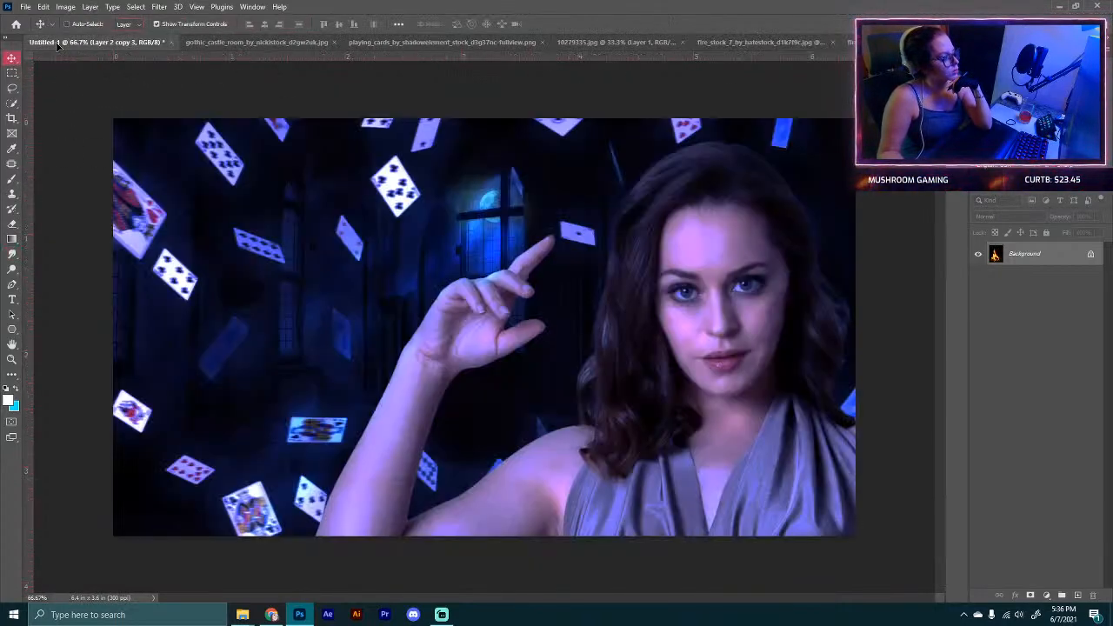
{"action": "left_click_drag", "start_coordinate": [576, 251], "coordinate": [561, 241]}
{"action": "left_click_drag", "start_coordinate": [1037, 369], "coordinate": [1041, 266]}
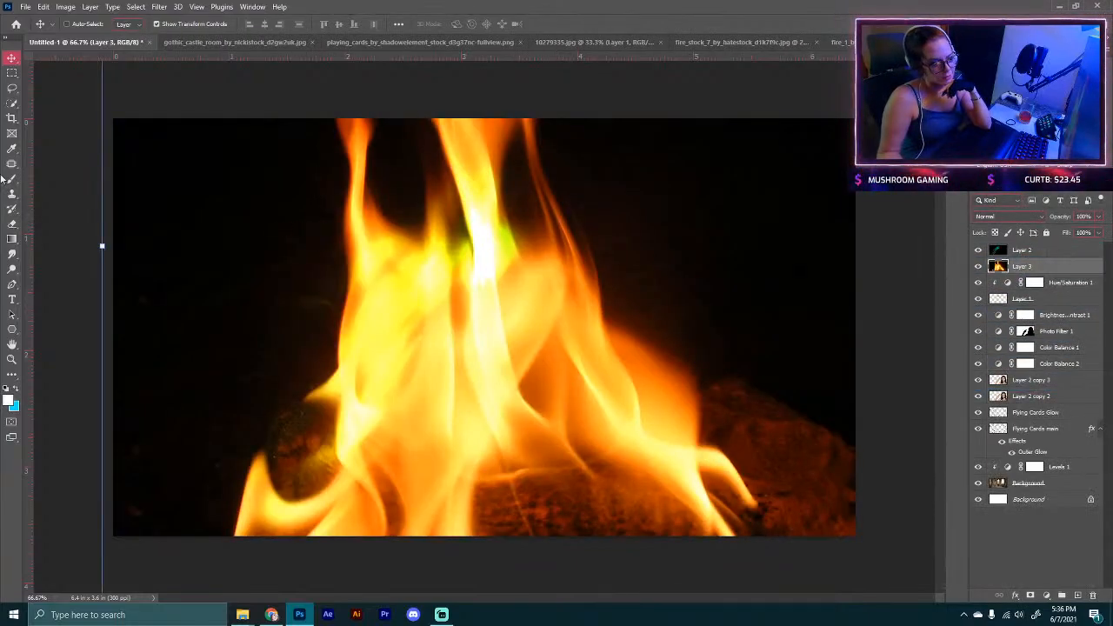
Step: Scale down and rotate the fire layer so the flames sit over the model's raised hand
{"action": "left_click_drag", "start_coordinate": [103, 246], "coordinate": [745, 280]}
{"action": "left_click_drag", "start_coordinate": [826, 274], "coordinate": [391, 318]}
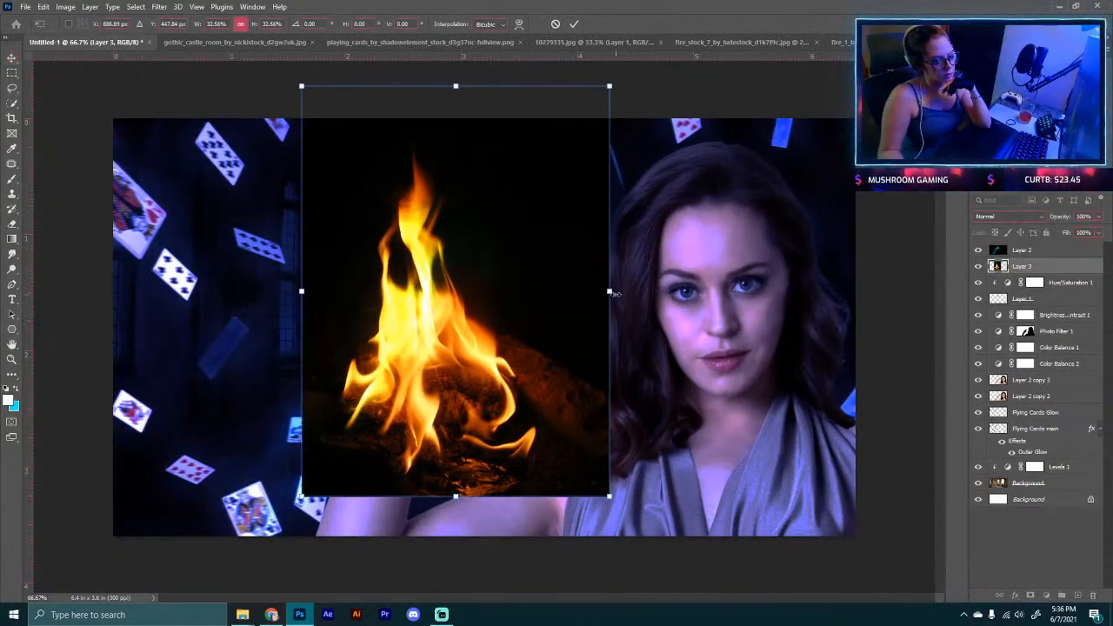
{"action": "left_click_drag", "start_coordinate": [614, 293], "coordinate": [479, 286]}
{"action": "left_click_drag", "start_coordinate": [427, 287], "coordinate": [545, 245]}
{"action": "left_click_drag", "start_coordinate": [618, 375], "coordinate": [573, 402]}
{"action": "mouse_move", "coordinate": [515, 303]}
{"action": "left_mouse_down"}
{"action": "mouse_move", "coordinate": [637, 409]}
{"action": "mouse_move", "coordinate": [483, 261]}
{"action": "mouse_move", "coordinate": [525, 301]}
{"action": "left_mouse_up"}
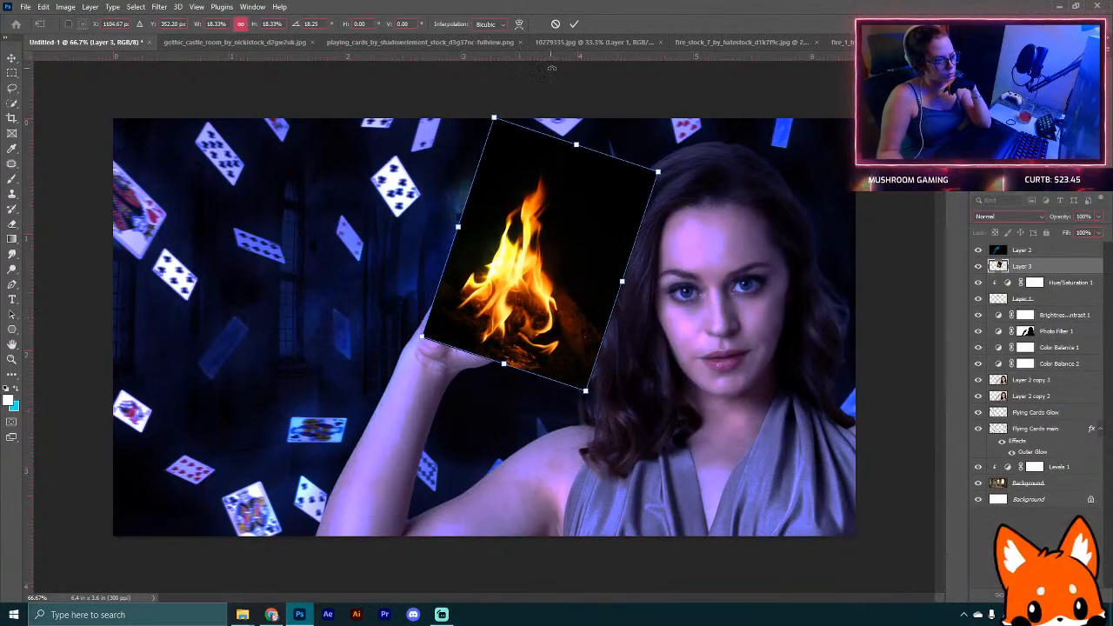
{"action": "left_click", "coordinate": [574, 24]}
Step: Set the fire layer's blend mode to Screen and nudge it into place over her fingers
{"action": "left_click", "coordinate": [1006, 218]}
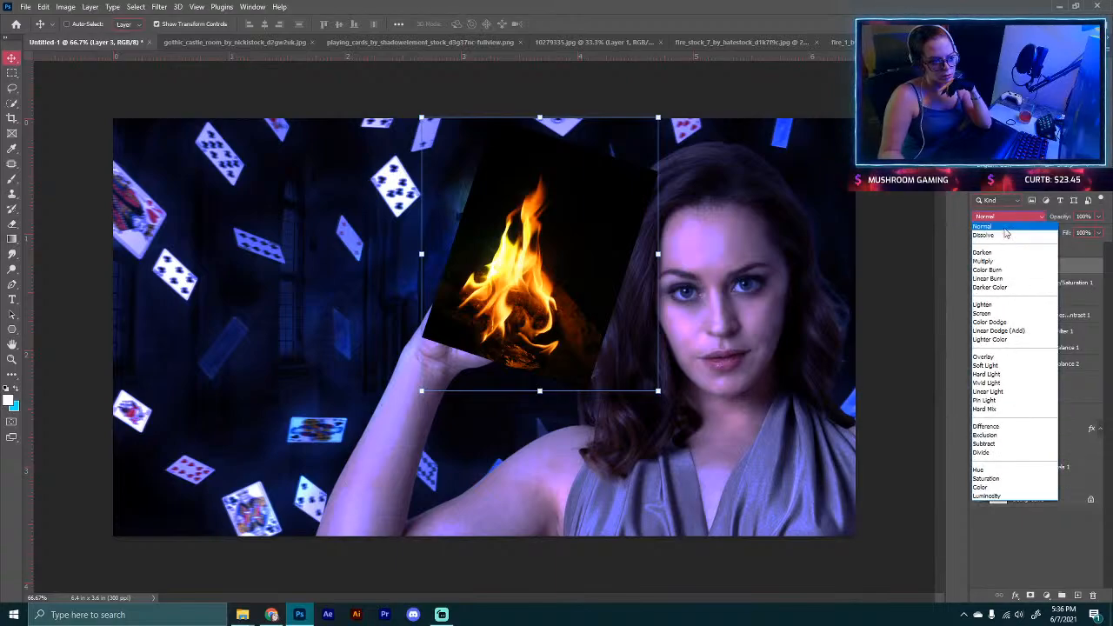
{"action": "left_click", "coordinate": [1010, 314]}
{"action": "mouse_move", "coordinate": [598, 313]}
{"action": "left_mouse_down"}
{"action": "mouse_move", "coordinate": [638, 269]}
{"action": "mouse_move", "coordinate": [588, 303]}
{"action": "mouse_move", "coordinate": [628, 280]}
{"action": "mouse_move", "coordinate": [602, 308]}
{"action": "left_mouse_up"}
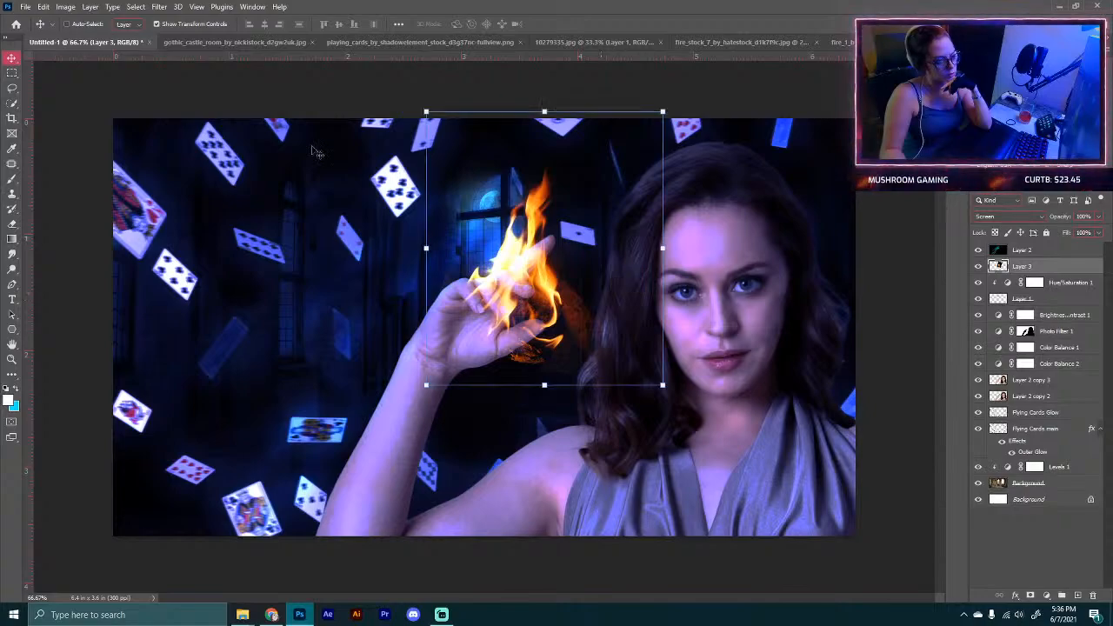
Step: Use Liquify with a smaller brush to push the flames into shape around her fingers
{"action": "left_click", "coordinate": [135, 7]}
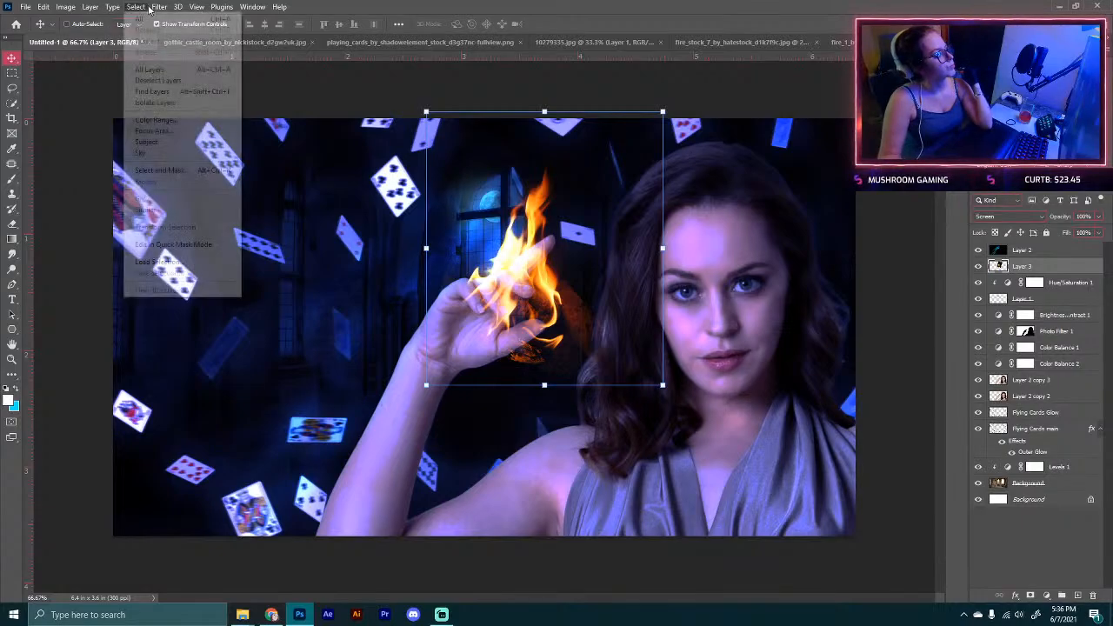
{"action": "mouse_move", "coordinate": [160, 8]}
{"action": "left_click", "coordinate": [196, 116]}
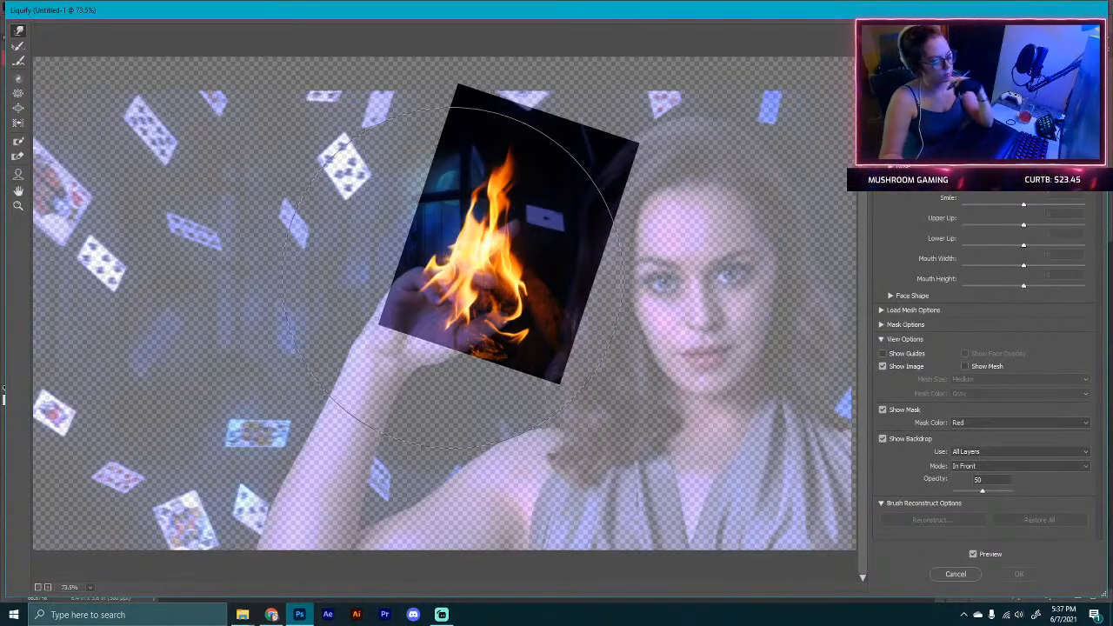
{"action": "key", "text": "bracketleft"}
{"action": "key", "text": "bracketleft"}
{"action": "key", "text": "bracketleft"}
{"action": "key", "text": "bracketleft"}
{"action": "key", "text": "bracketleft"}
{"action": "key", "text": "bracketleft"}
{"action": "key", "text": "bracketleft"}
{"action": "key", "text": "bracketleft"}
{"action": "key", "text": "bracketleft"}
{"action": "key", "text": "bracketleft"}
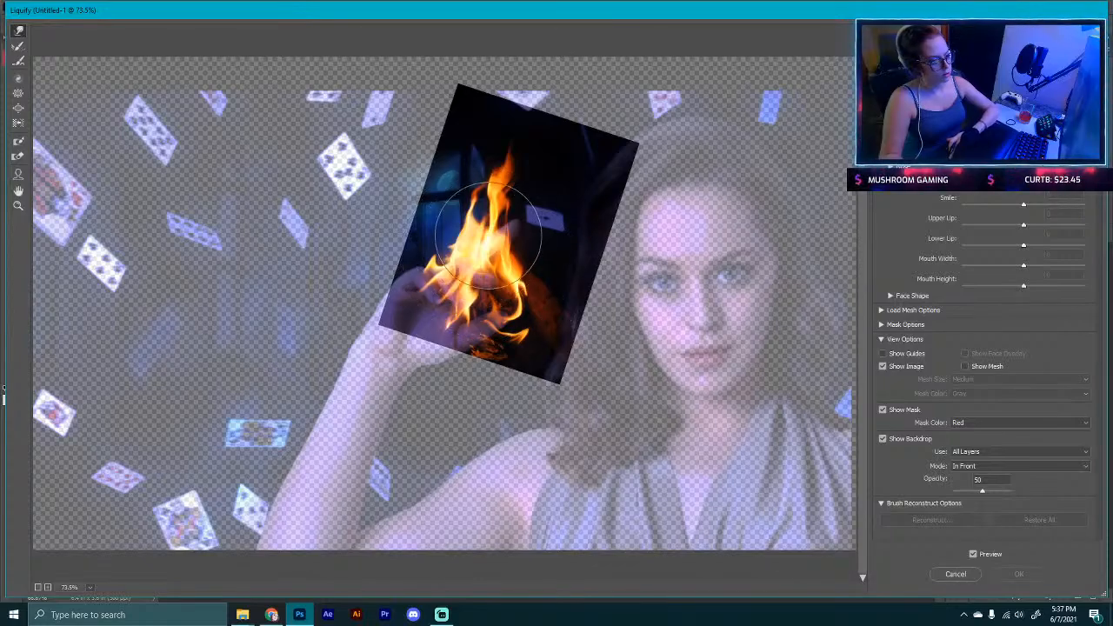
{"action": "mouse_move", "coordinate": [476, 225]}
{"action": "left_mouse_down"}
{"action": "mouse_move", "coordinate": [507, 209]}
{"action": "mouse_move", "coordinate": [514, 179]}
{"action": "mouse_move", "coordinate": [496, 136]}
{"action": "mouse_move", "coordinate": [510, 118]}
{"action": "mouse_move", "coordinate": [513, 221]}
{"action": "mouse_move", "coordinate": [532, 295]}
{"action": "mouse_move", "coordinate": [435, 296]}
{"action": "mouse_move", "coordinate": [439, 276]}
{"action": "mouse_move", "coordinate": [461, 276]}
{"action": "left_mouse_up"}
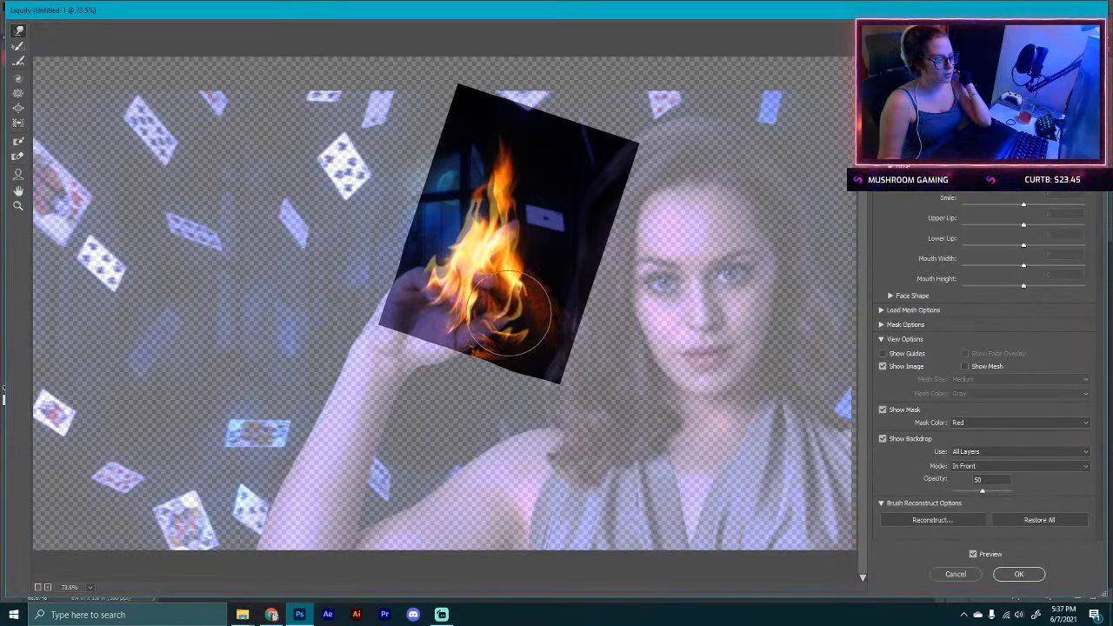
{"action": "mouse_move", "coordinate": [513, 313]}
{"action": "left_mouse_down"}
{"action": "mouse_move", "coordinate": [451, 287]}
{"action": "mouse_move", "coordinate": [471, 199]}
{"action": "mouse_move", "coordinate": [490, 196]}
{"action": "mouse_move", "coordinate": [499, 224]}
{"action": "left_mouse_up"}
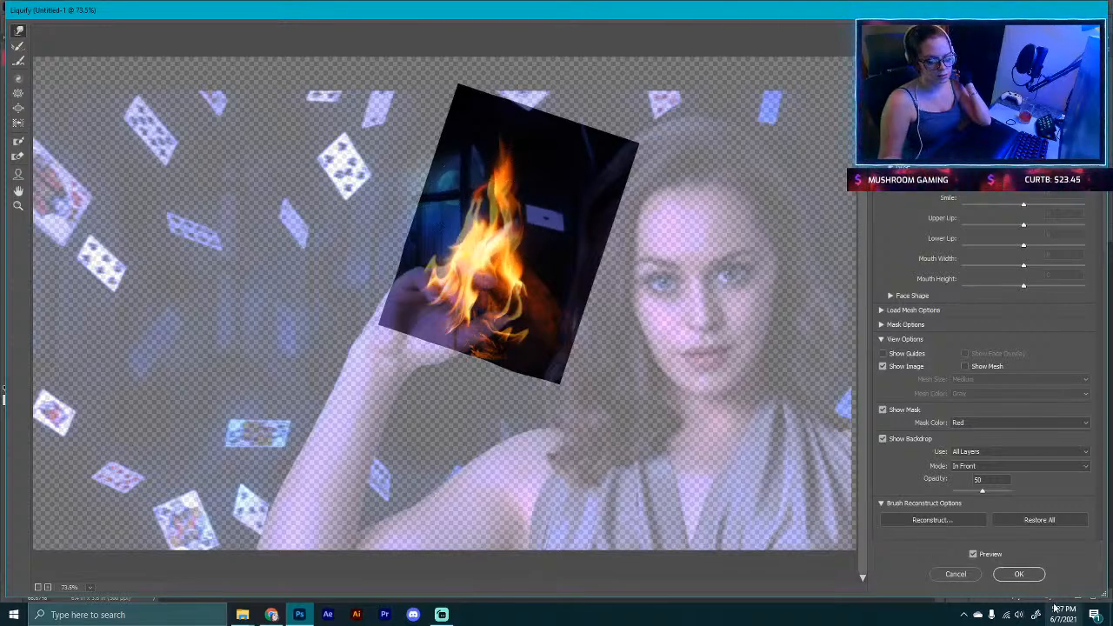
{"action": "left_click", "coordinate": [1028, 576]}
Step: Lower the fire layer's opacity to 82%, add a layer mask, and paint away the fire's stray edges
{"action": "left_click_drag", "start_coordinate": [604, 333], "coordinate": [604, 311]}
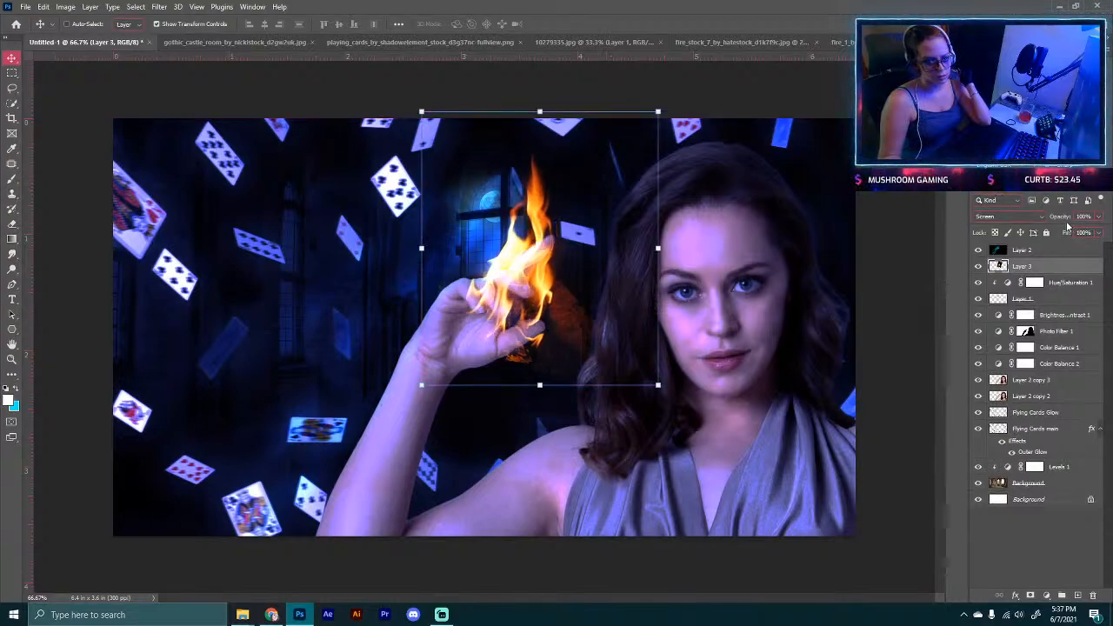
{"action": "left_click_drag", "start_coordinate": [1050, 219], "coordinate": [1057, 219]}
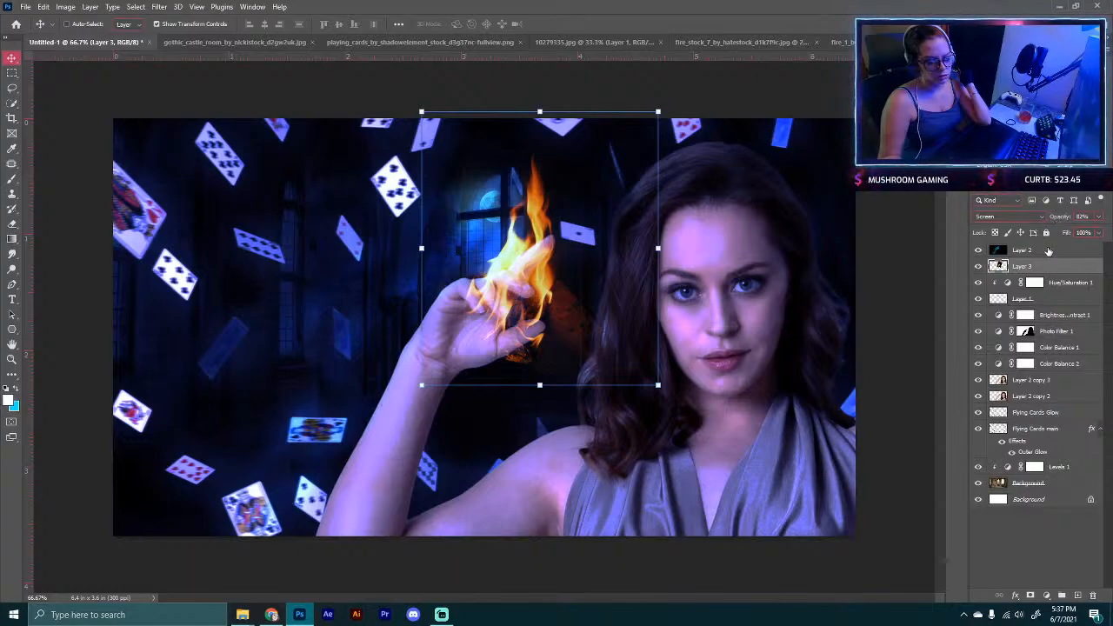
{"action": "left_click", "coordinate": [1029, 594]}
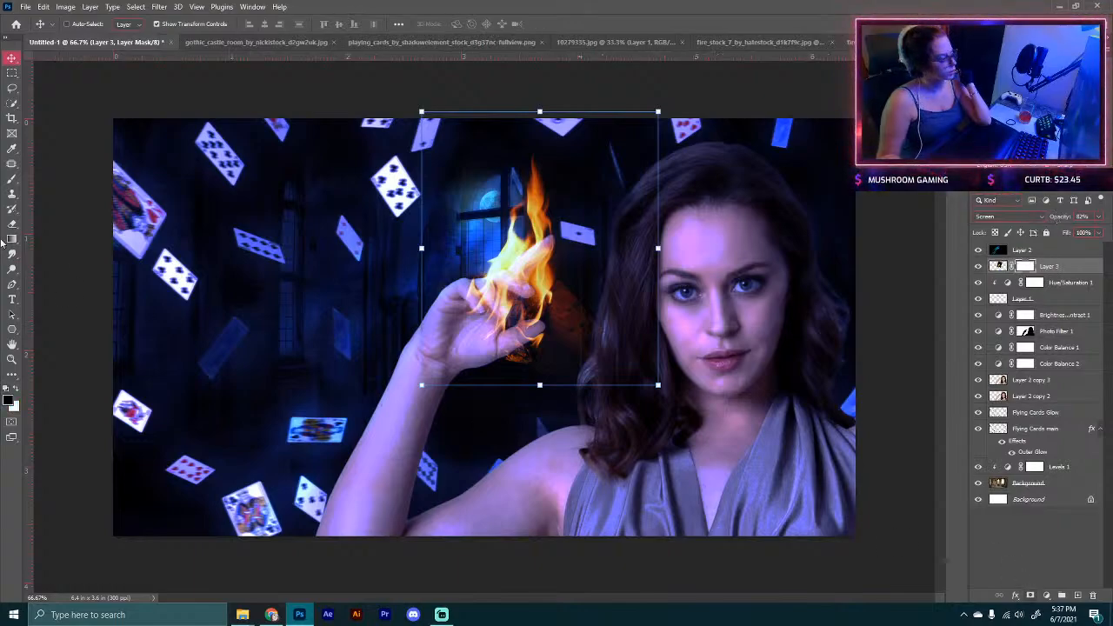
{"action": "left_click", "coordinate": [13, 181]}
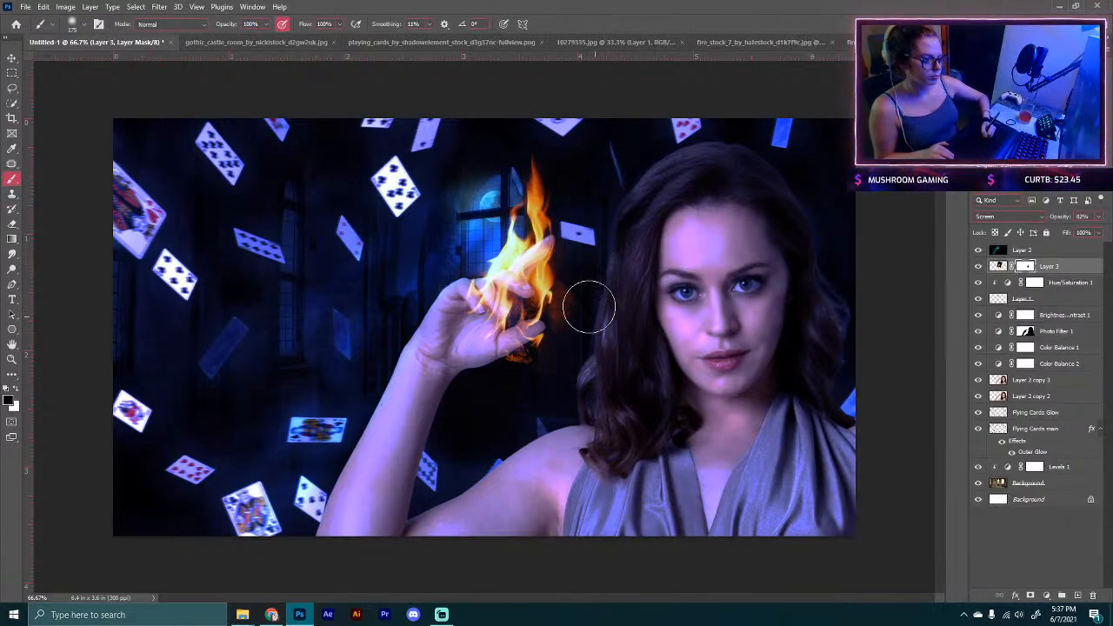
{"action": "left_click_drag", "start_coordinate": [582, 324], "coordinate": [579, 300]}
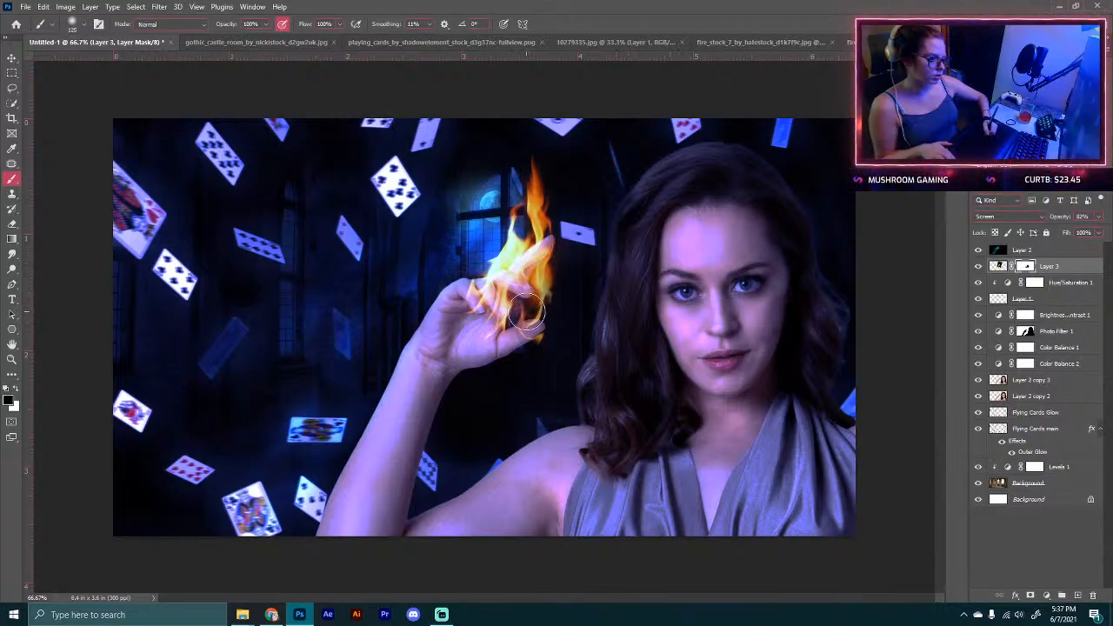
{"action": "key", "text": "bracketright"}
{"action": "key", "text": "bracketright"}
{"action": "key", "text": "bracketright"}
{"action": "key", "text": "bracketright"}
{"action": "key", "text": "bracketright"}
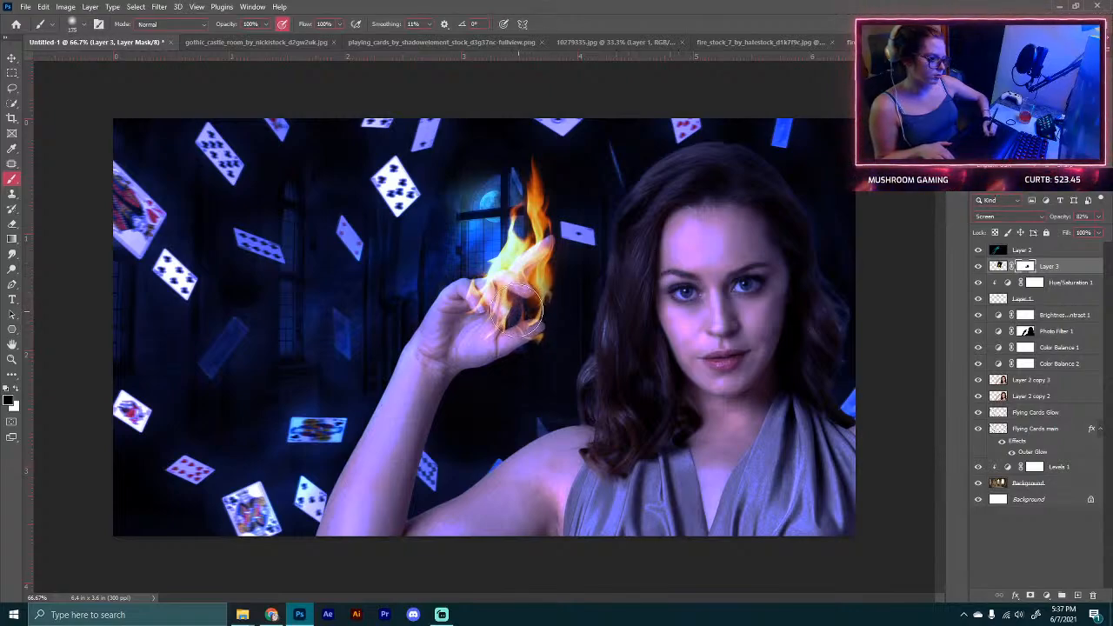
Step: Add a Color Balance adjustment clipped to the fire, setting midtones magenta to -100 and shifting yellow toward blue
{"action": "left_click", "coordinate": [1047, 596]}
{"action": "left_click", "coordinate": [1038, 488]}
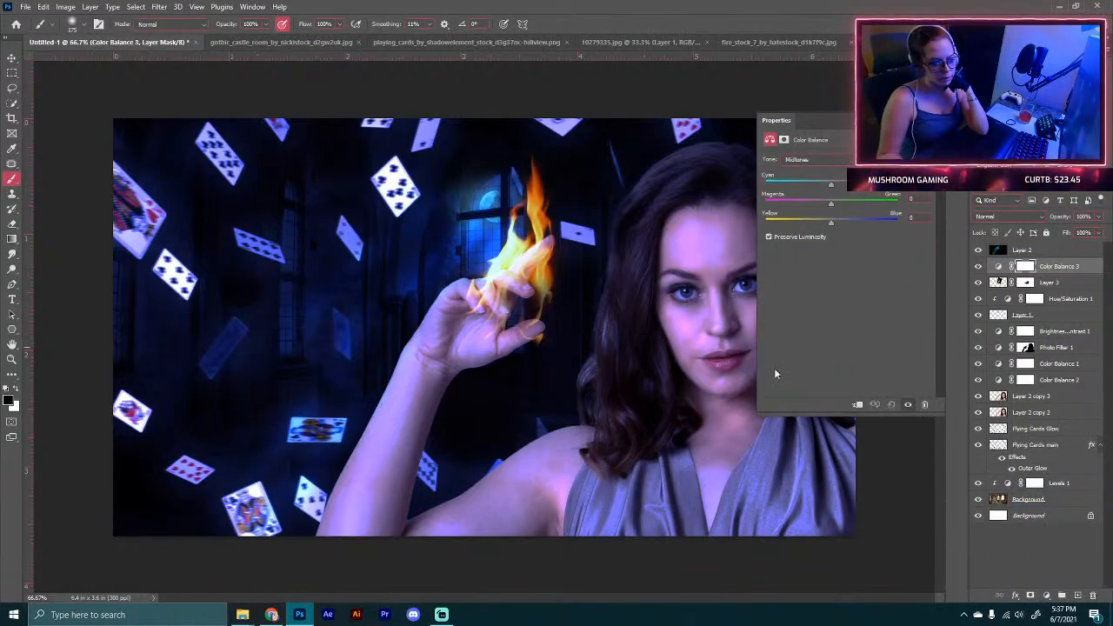
{"action": "left_click", "coordinate": [857, 405]}
{"action": "left_click_drag", "start_coordinate": [832, 184], "coordinate": [763, 205]}
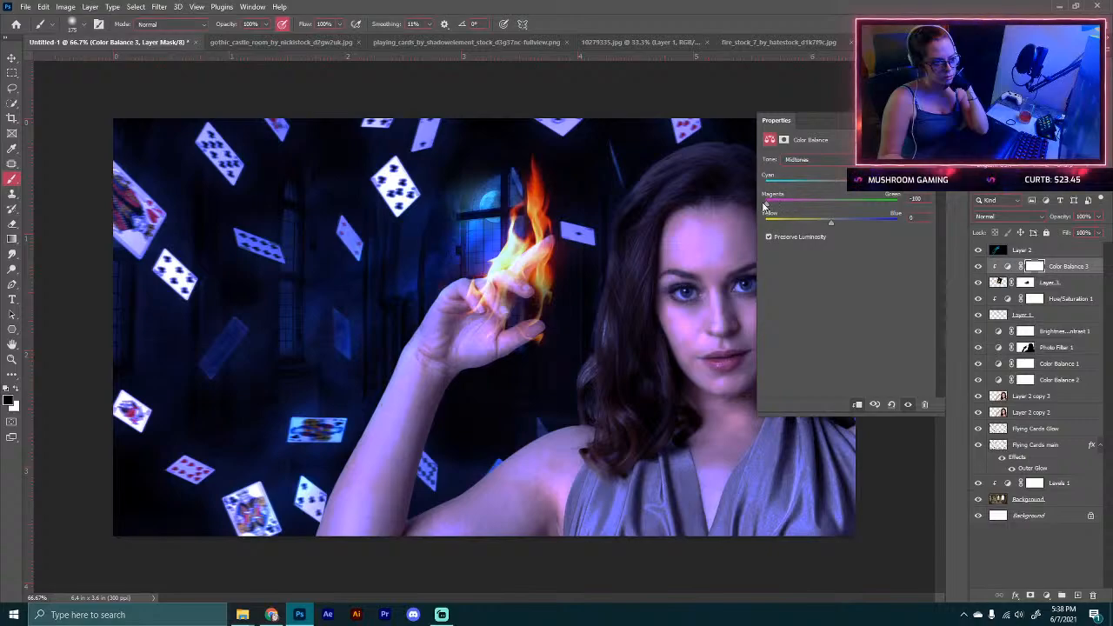
{"action": "left_click_drag", "start_coordinate": [830, 222], "coordinate": [897, 224]}
{"action": "left_click", "coordinate": [929, 120]}
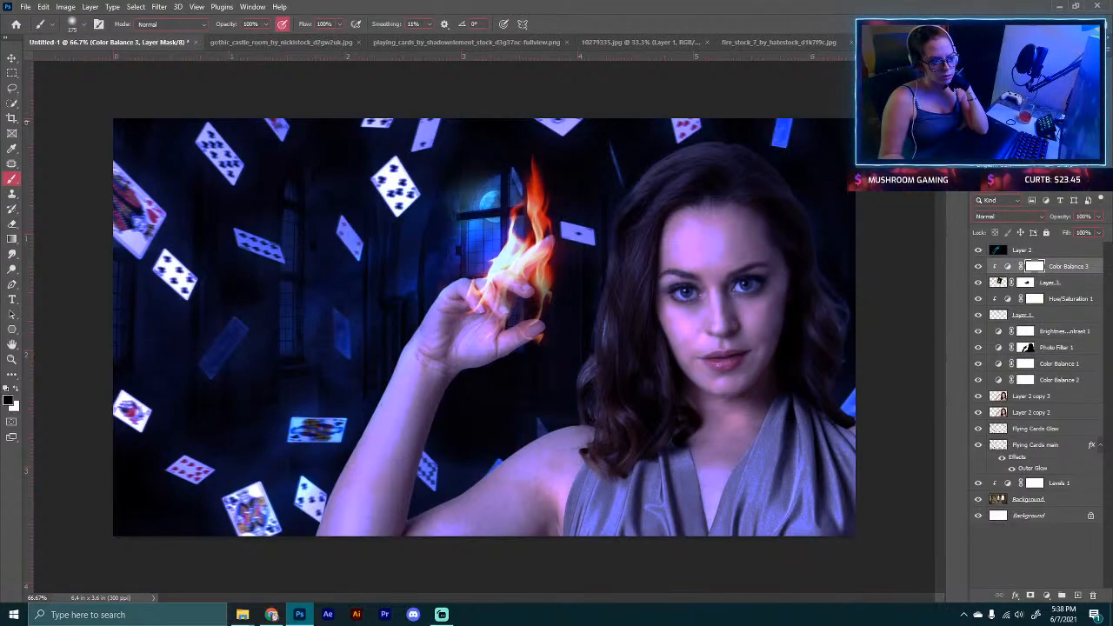
{"action": "left_click", "coordinate": [977, 266]}
{"action": "left_click", "coordinate": [978, 266]}
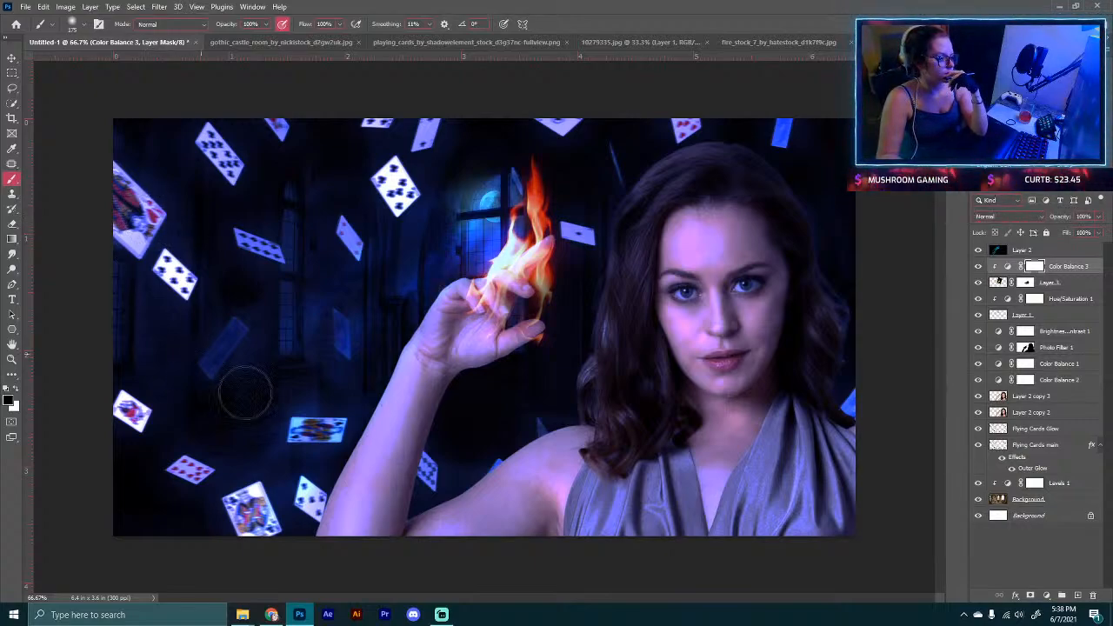
Step: Switch to the browser and look through the Future project ideas collection again
{"action": "left_click", "coordinate": [81, 24]}
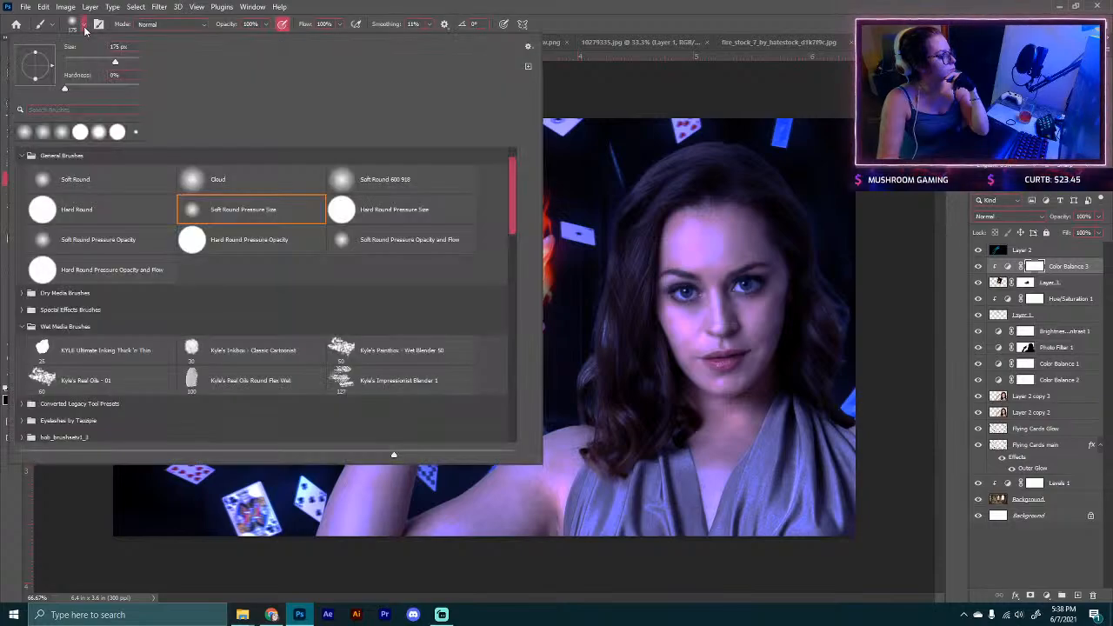
{"action": "left_click", "coordinate": [80, 23]}
{"action": "left_click", "coordinate": [273, 614]}
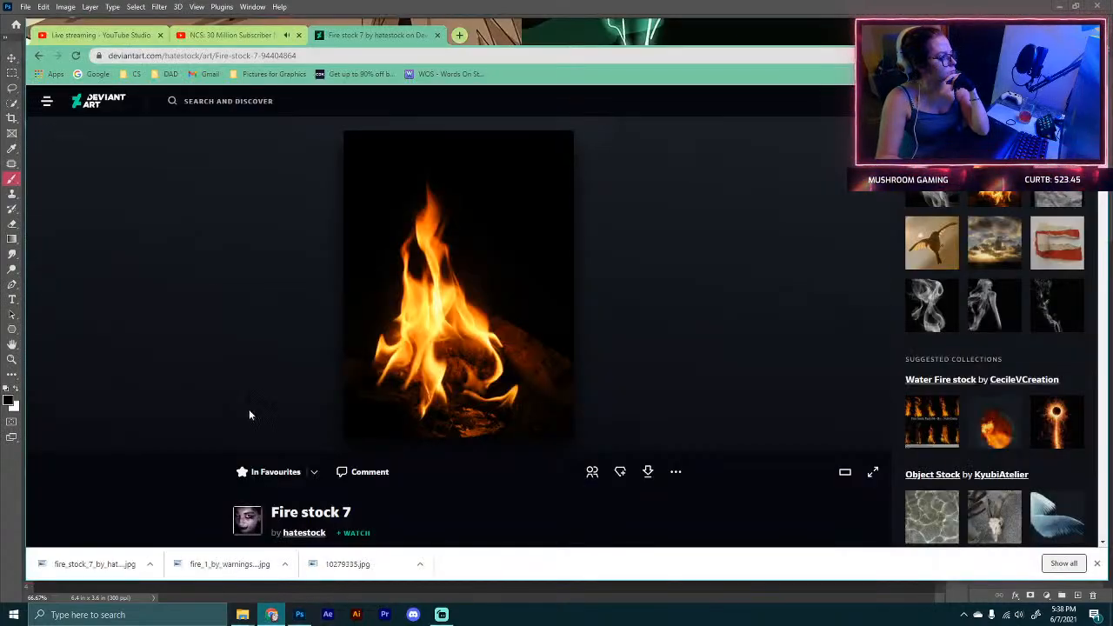
{"action": "left_click", "coordinate": [37, 57]}
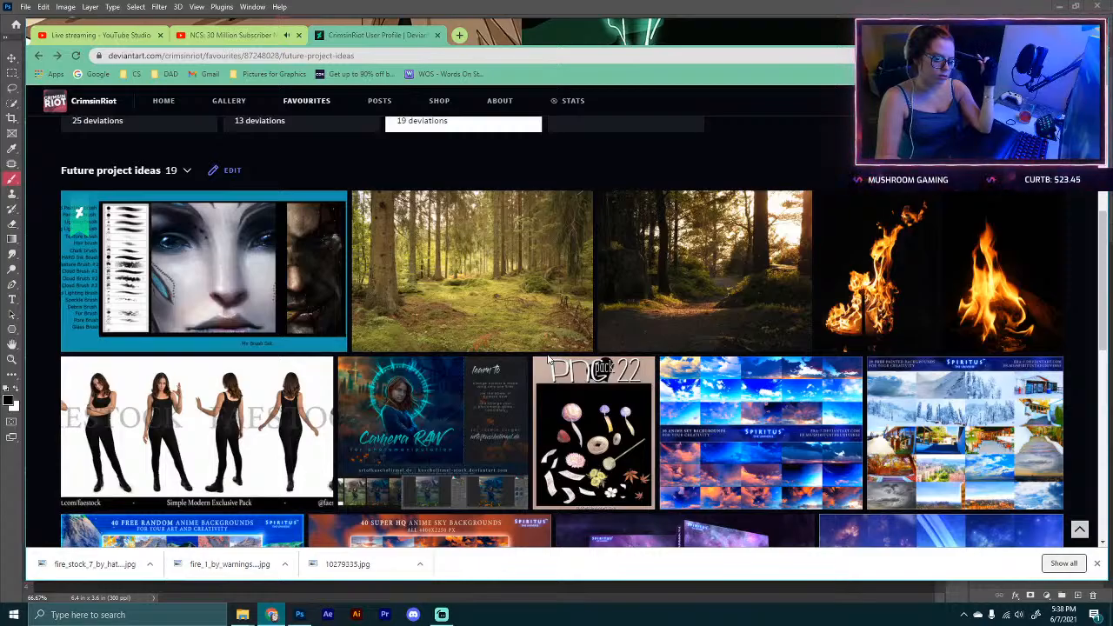
{"action": "scroll", "coordinate": [548, 359], "scroll_direction": "down", "scroll_amount": 1}
{"action": "scroll", "coordinate": [547, 359], "scroll_direction": "down", "scroll_amount": 2}
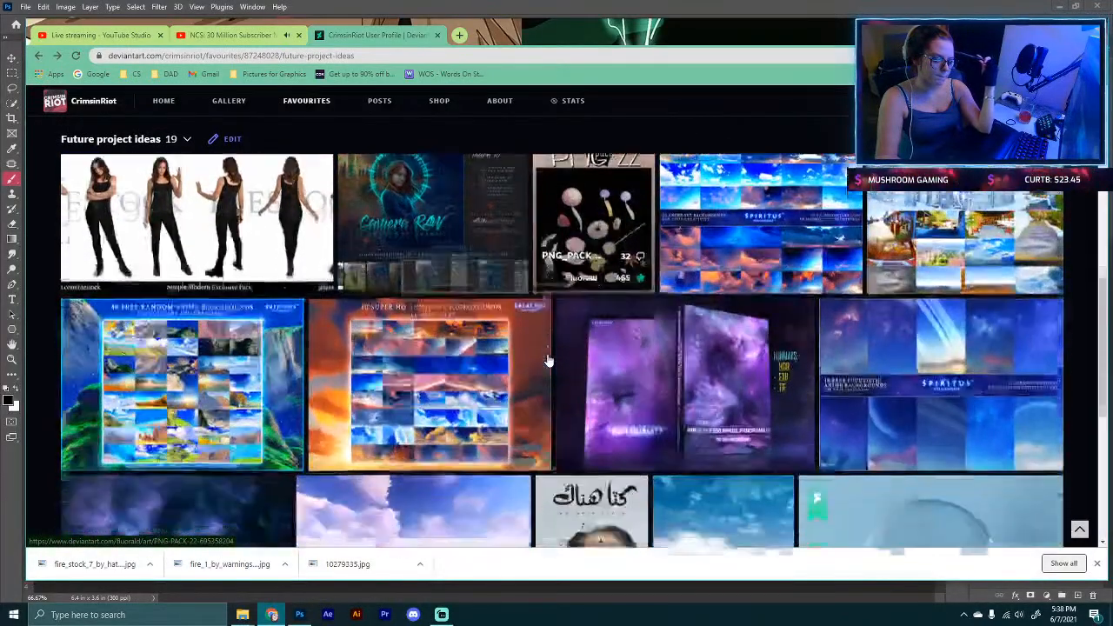
{"action": "scroll", "coordinate": [547, 359], "scroll_direction": "down", "scroll_amount": 2}
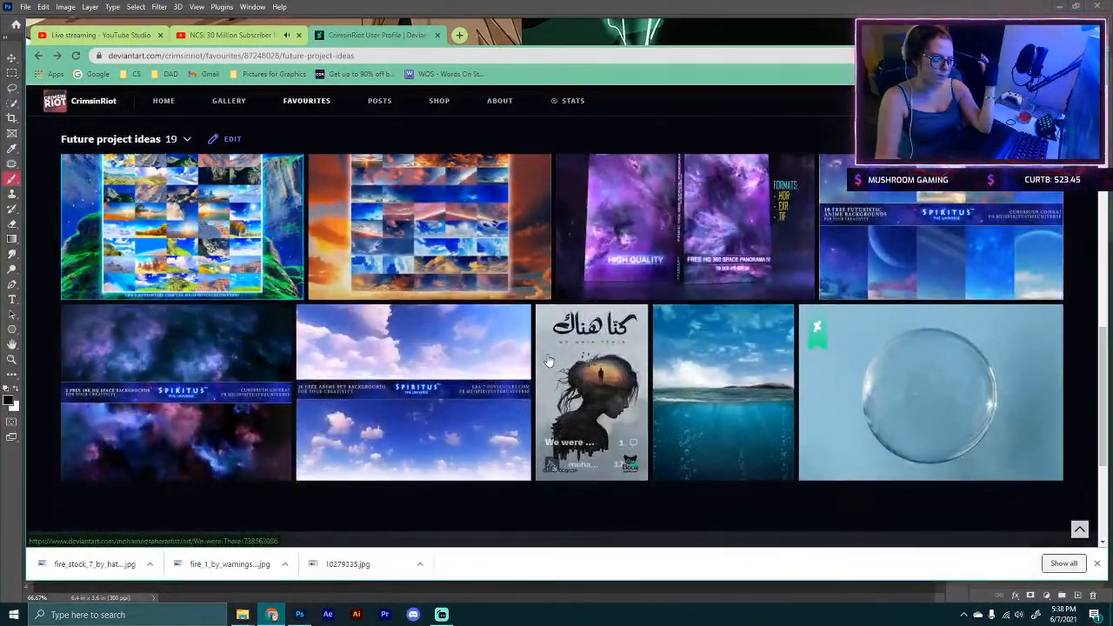
{"action": "scroll", "coordinate": [548, 359], "scroll_direction": "up", "scroll_amount": 5}
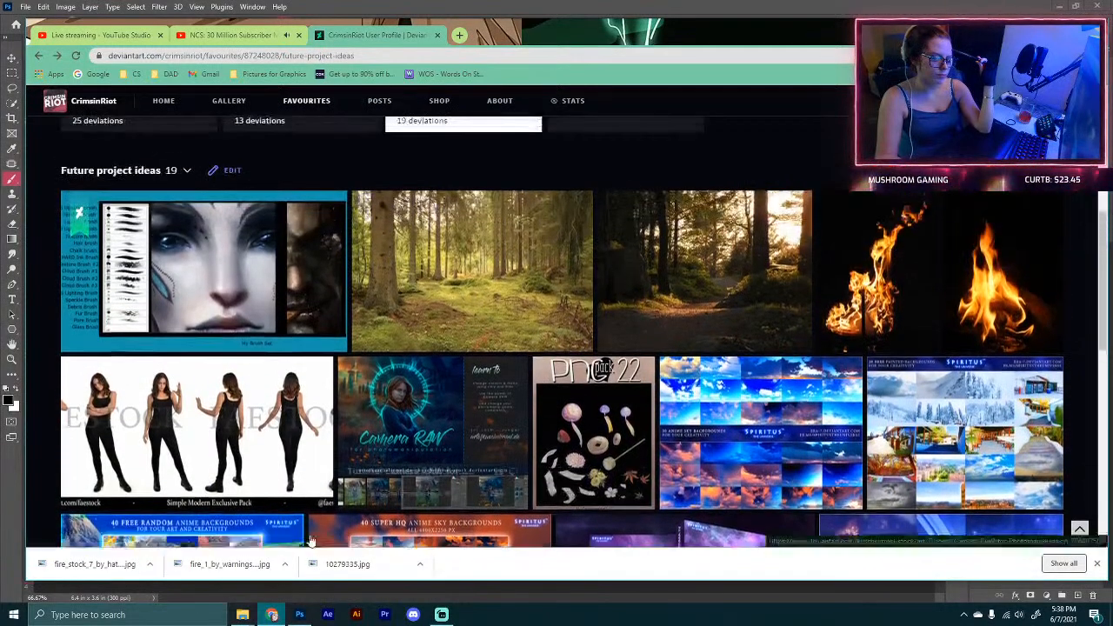
Step: Return to Photoshop and choose Sampled Brush #11 from the FantasyLights brush set
{"action": "left_click", "coordinate": [299, 614]}
{"action": "left_click", "coordinate": [84, 24]}
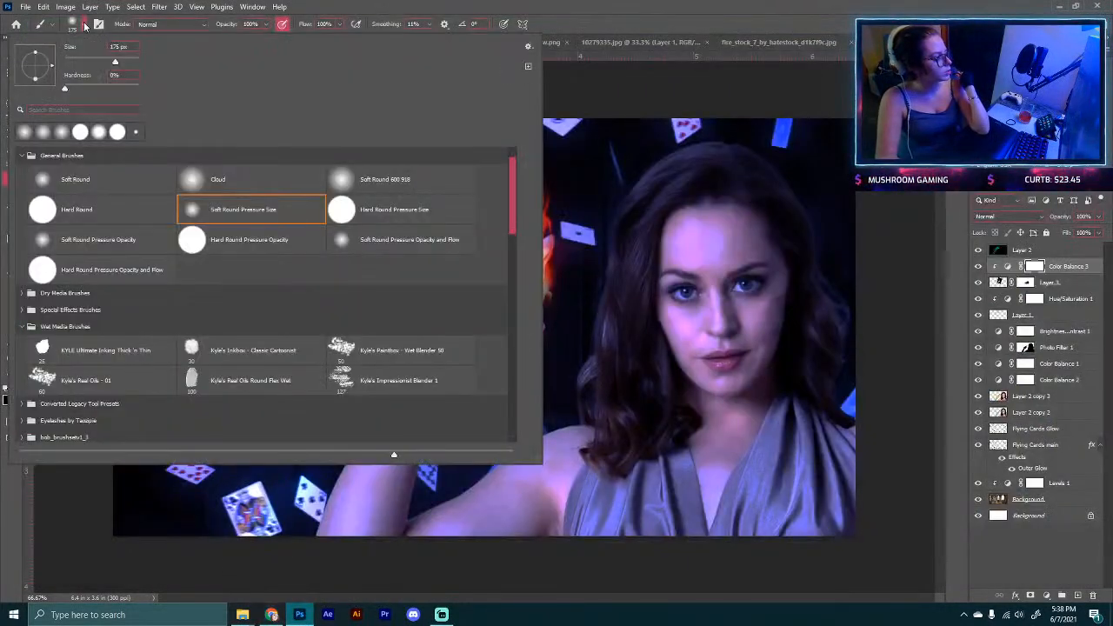
{"action": "scroll", "coordinate": [230, 305], "scroll_direction": "down", "scroll_amount": 6}
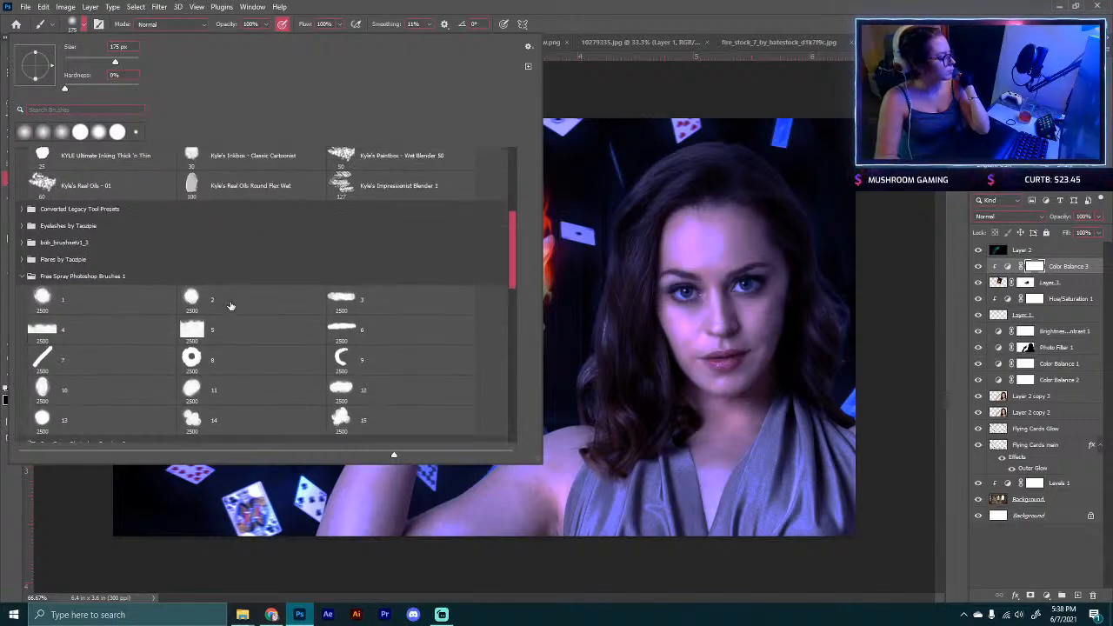
{"action": "scroll", "coordinate": [231, 306], "scroll_direction": "down", "scroll_amount": 15}
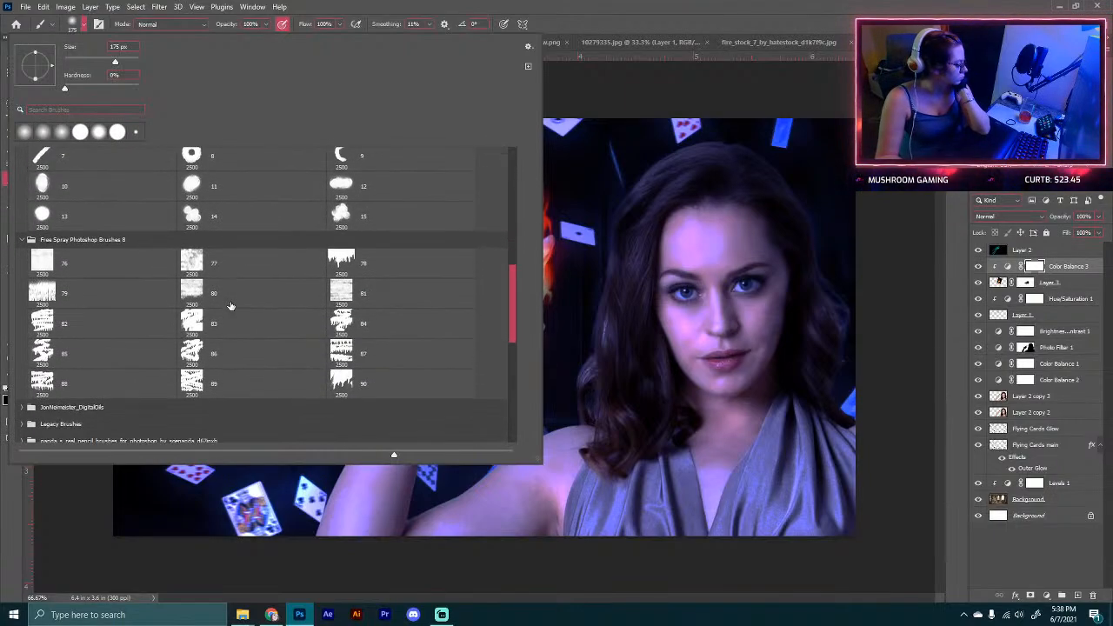
{"action": "scroll", "coordinate": [231, 305], "scroll_direction": "down", "scroll_amount": 8}
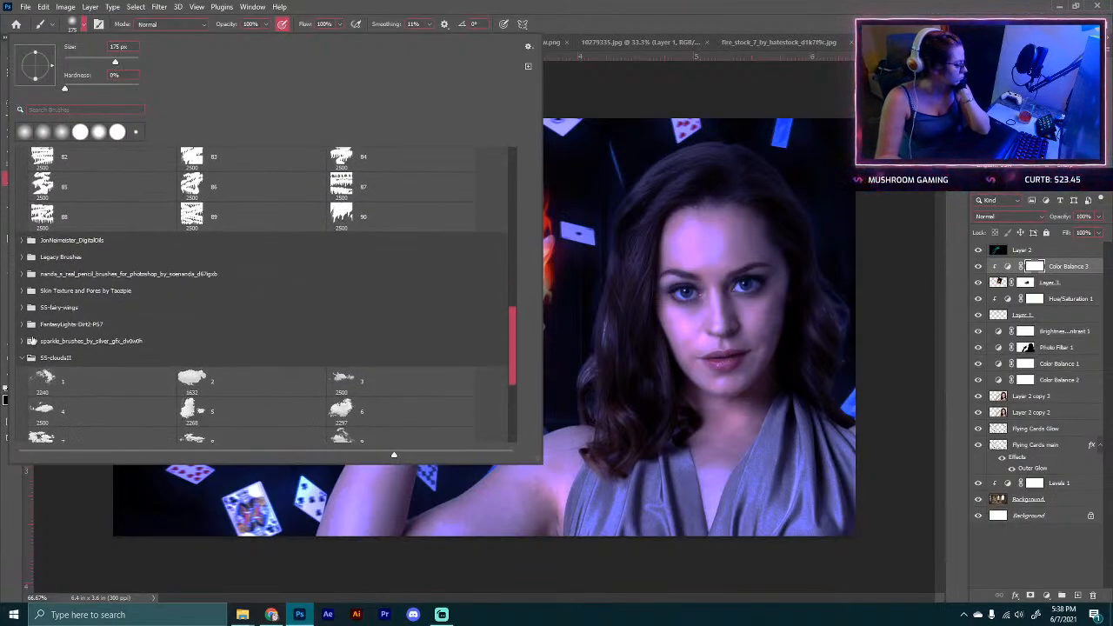
{"action": "left_click", "coordinate": [22, 323]}
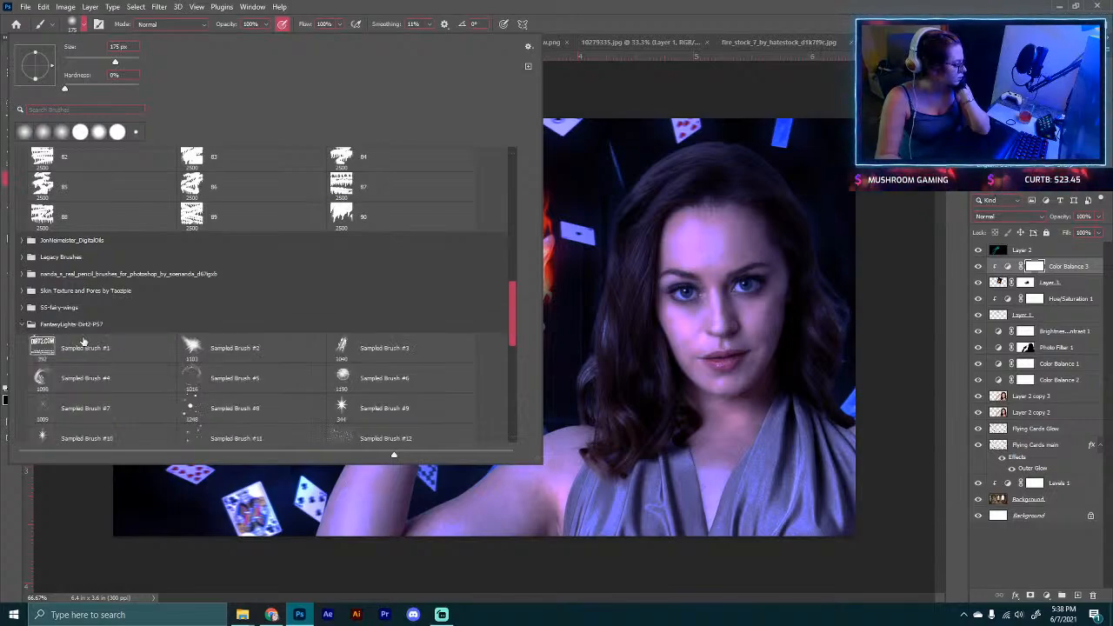
{"action": "scroll", "coordinate": [83, 341], "scroll_direction": "down", "scroll_amount": 4}
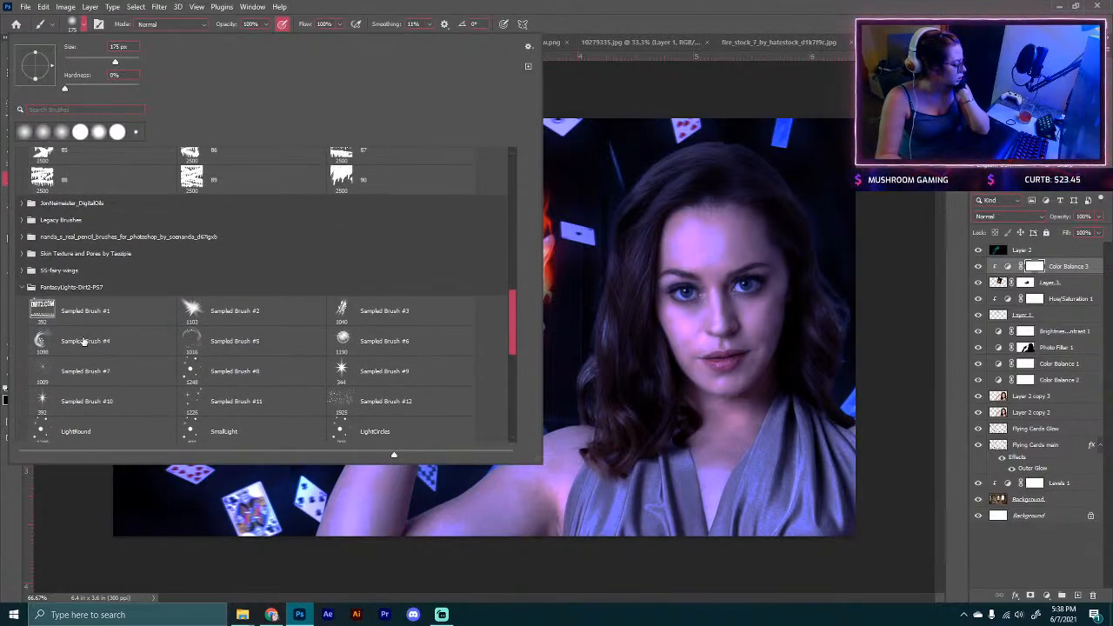
{"action": "scroll", "coordinate": [83, 340], "scroll_direction": "down", "scroll_amount": 3}
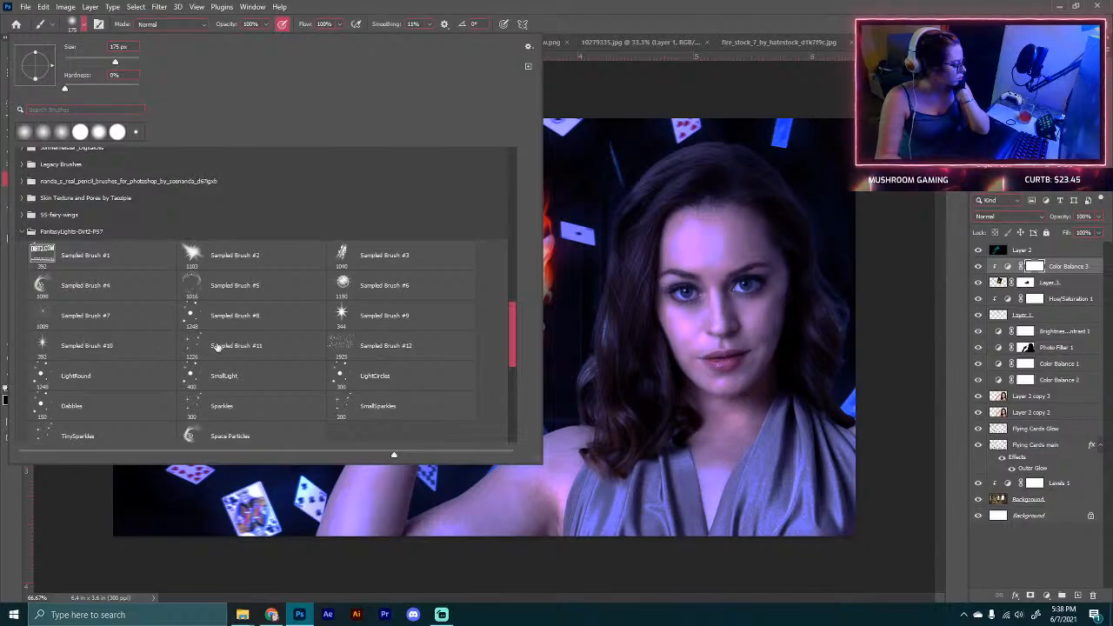
{"action": "left_click", "coordinate": [217, 346]}
{"action": "left_click", "coordinate": [84, 26]}
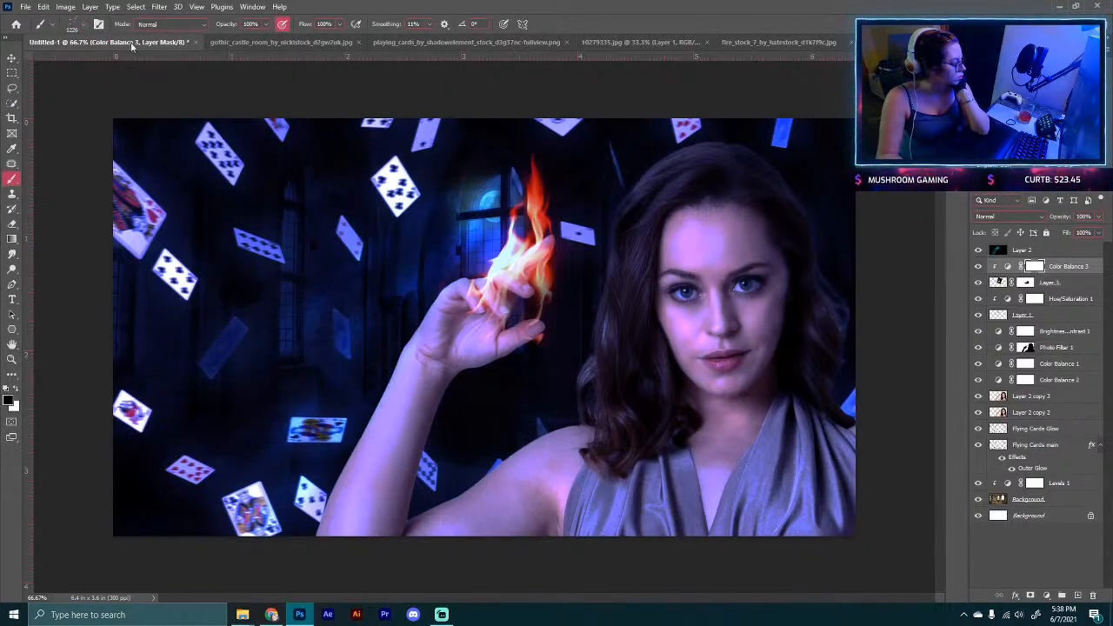
Step: Try stamping star sparkles around her hand on a new layer with Motion Blur, then delete that layer
{"action": "left_click", "coordinate": [1078, 595]}
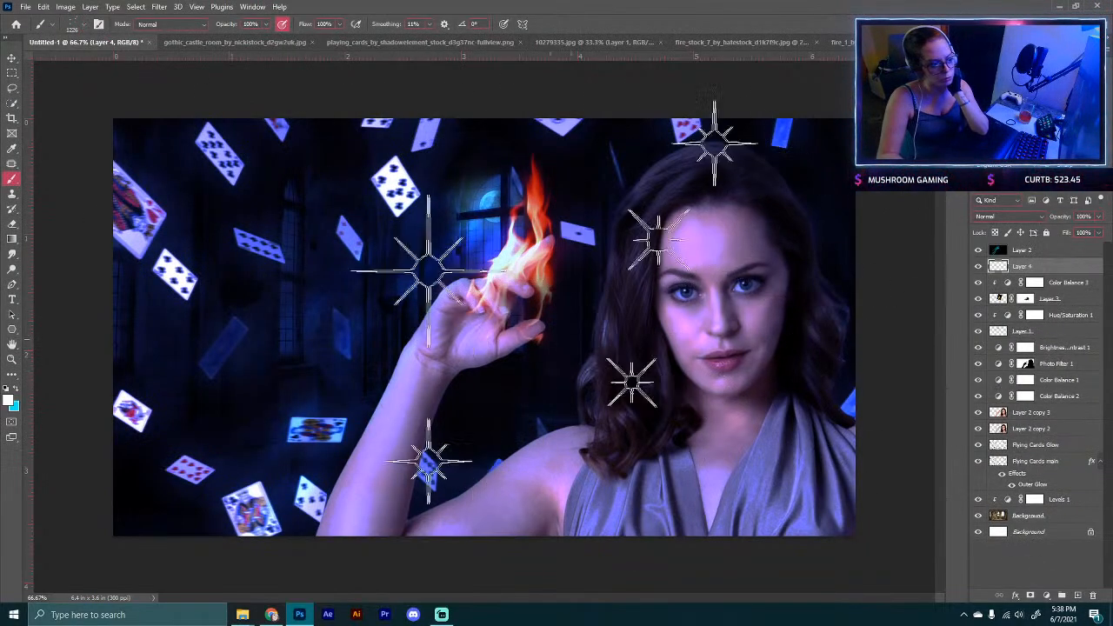
{"action": "key", "text": "bracketleft"}
{"action": "key", "text": "bracketleft"}
{"action": "key", "text": "bracketleft"}
{"action": "key", "text": "bracketleft"}
{"action": "key", "text": "bracketleft"}
{"action": "key", "text": "bracketleft"}
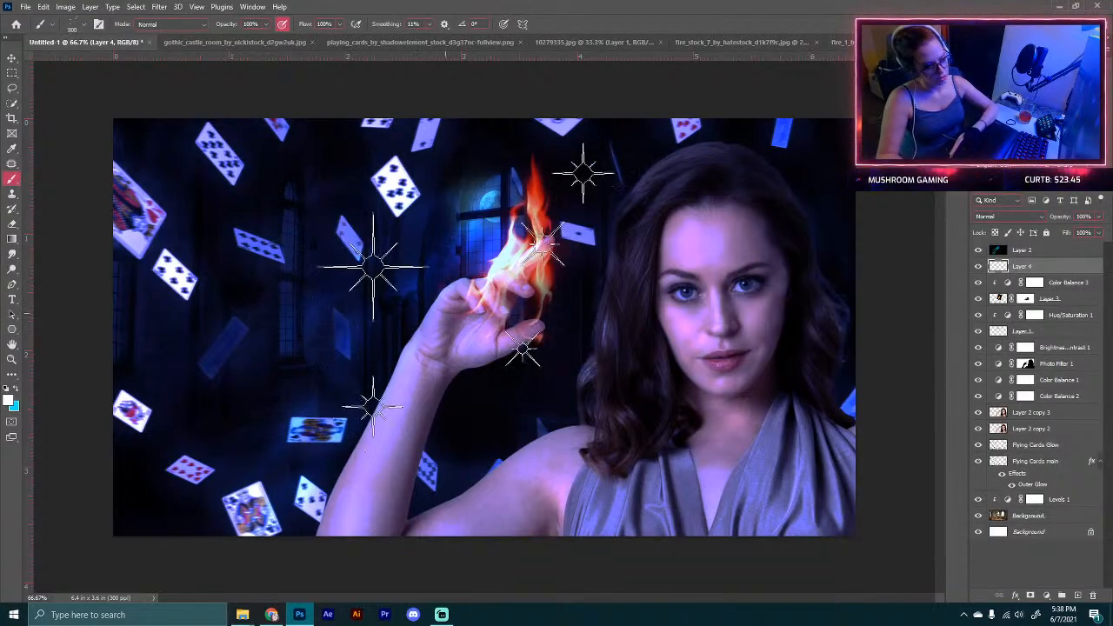
{"action": "key", "text": "bracketleft"}
{"action": "key", "text": "bracketleft"}
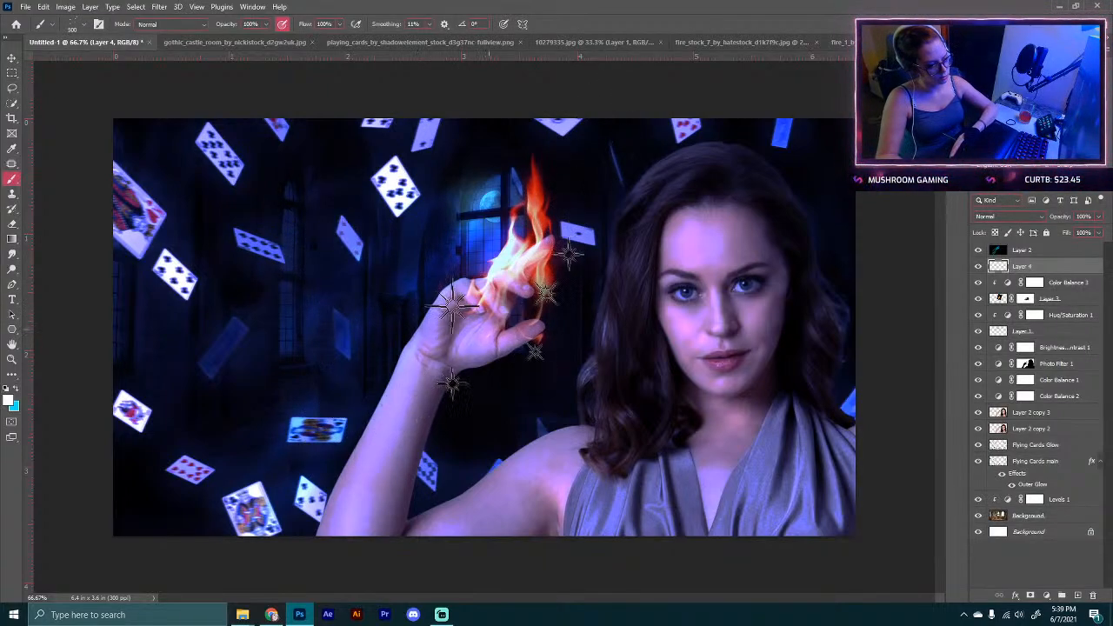
{"action": "left_click", "coordinate": [496, 331]}
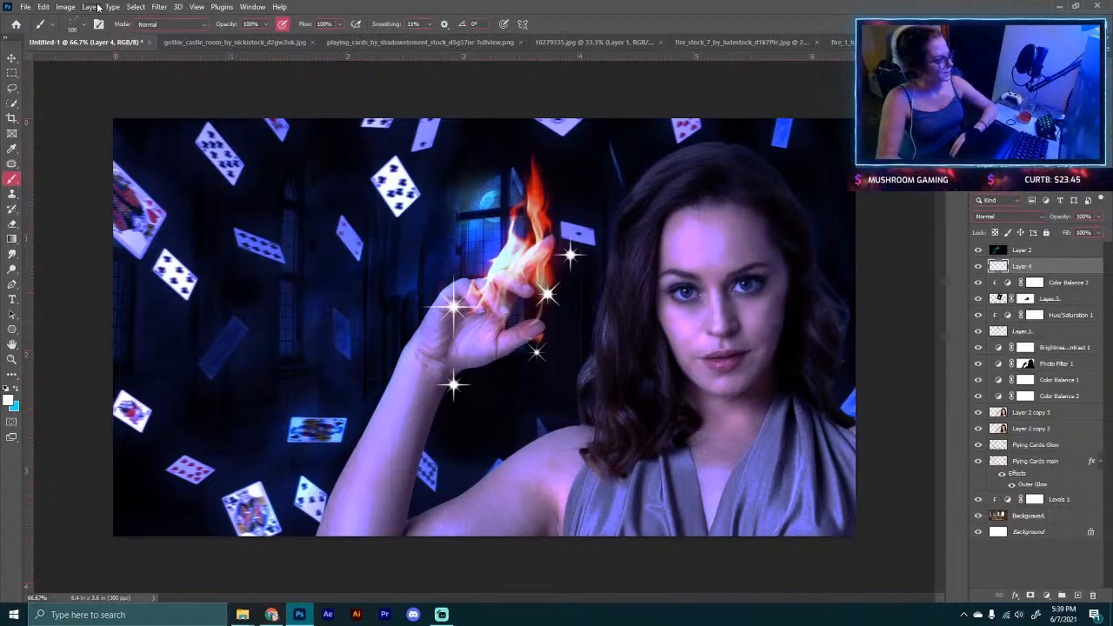
{"action": "left_click", "coordinate": [159, 6]}
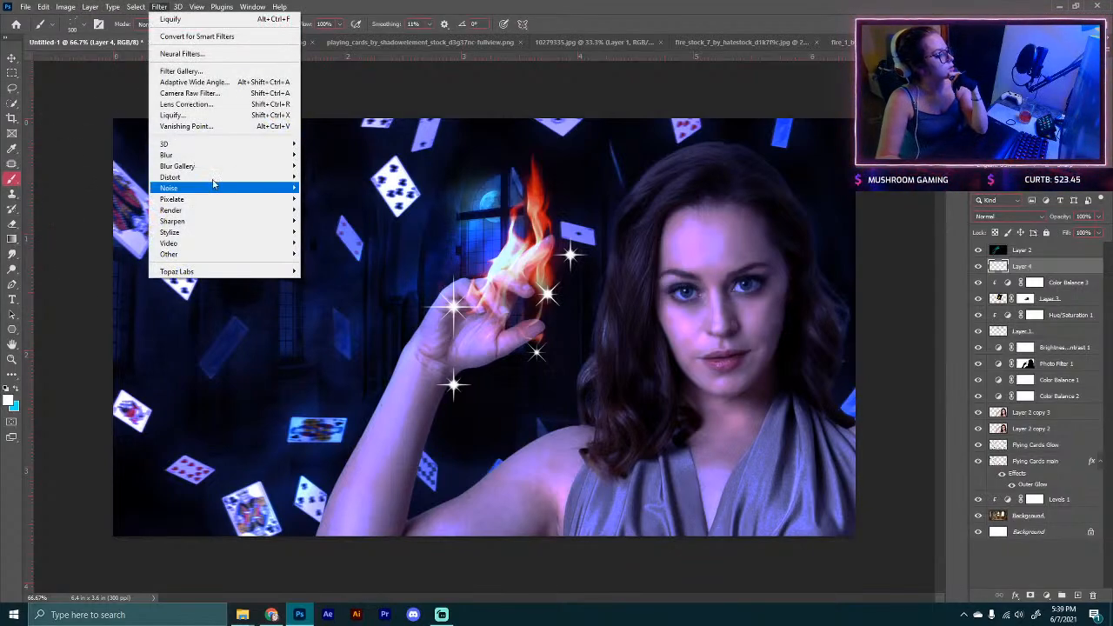
{"action": "mouse_move", "coordinate": [278, 156]}
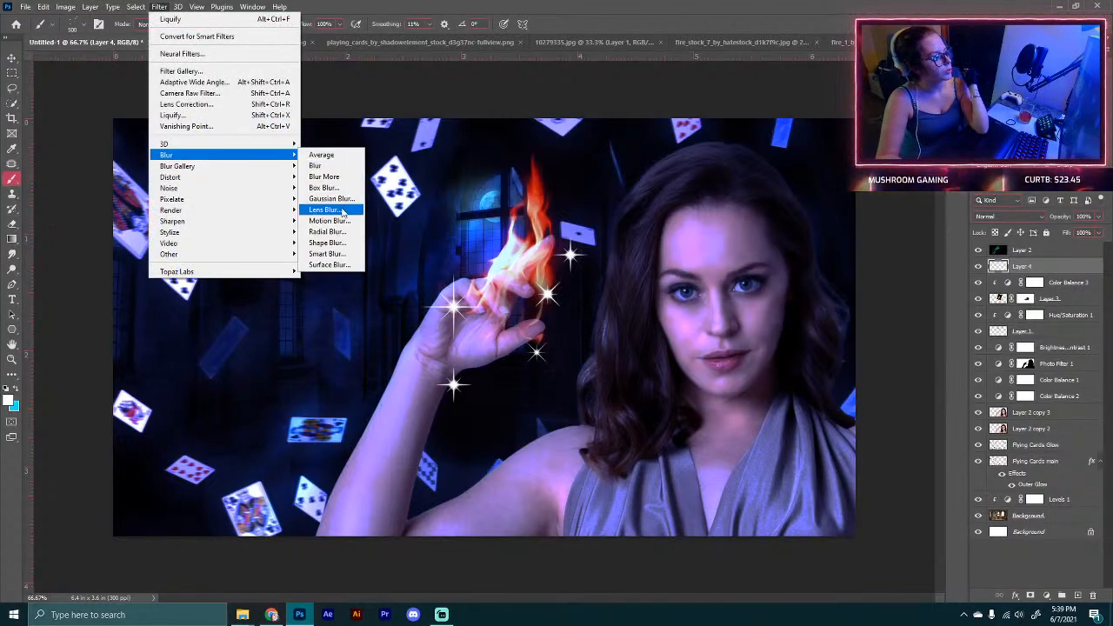
{"action": "left_click", "coordinate": [327, 223]}
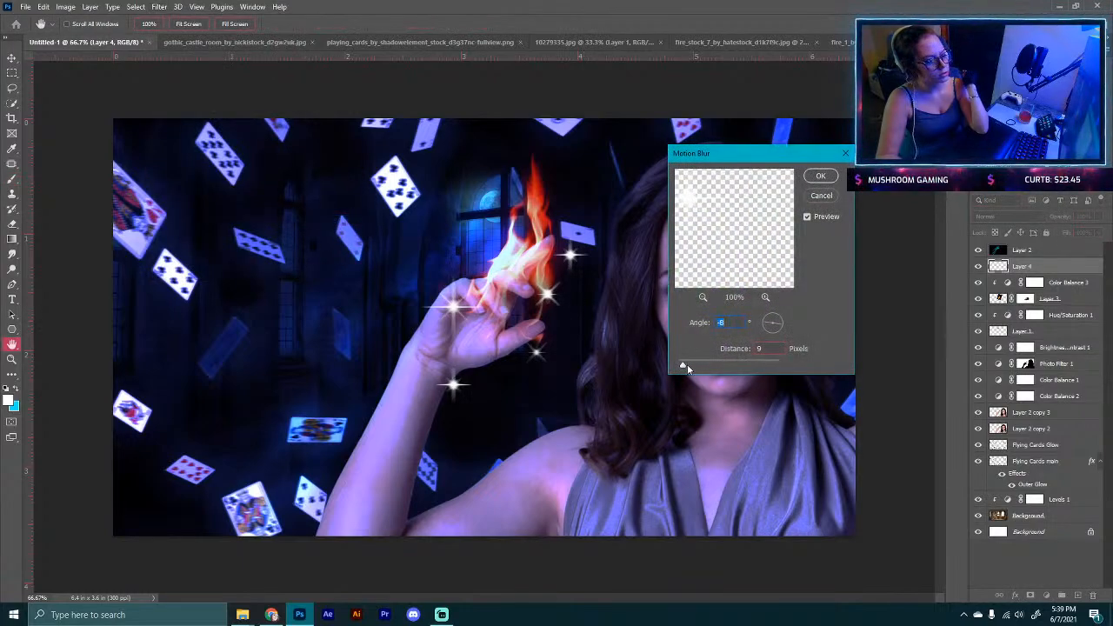
{"action": "left_click_drag", "start_coordinate": [687, 369], "coordinate": [703, 368]}
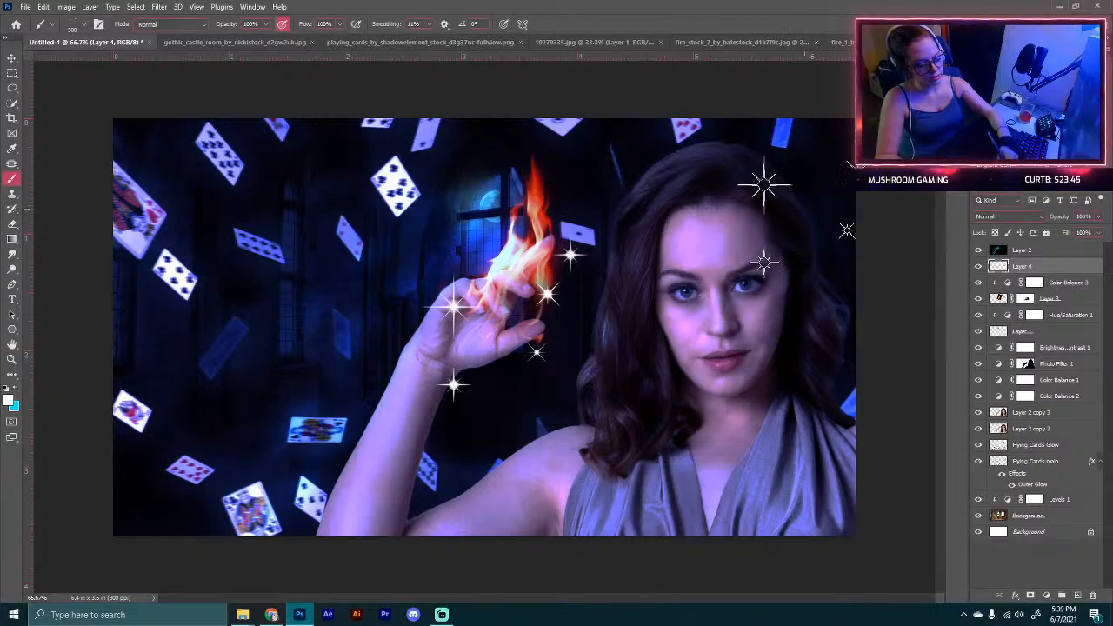
{"action": "key", "text": "Delete"}
Step: Switch to Sampled Brush #12 at a smaller size and make white the foreground color
{"action": "left_click", "coordinate": [84, 27]}
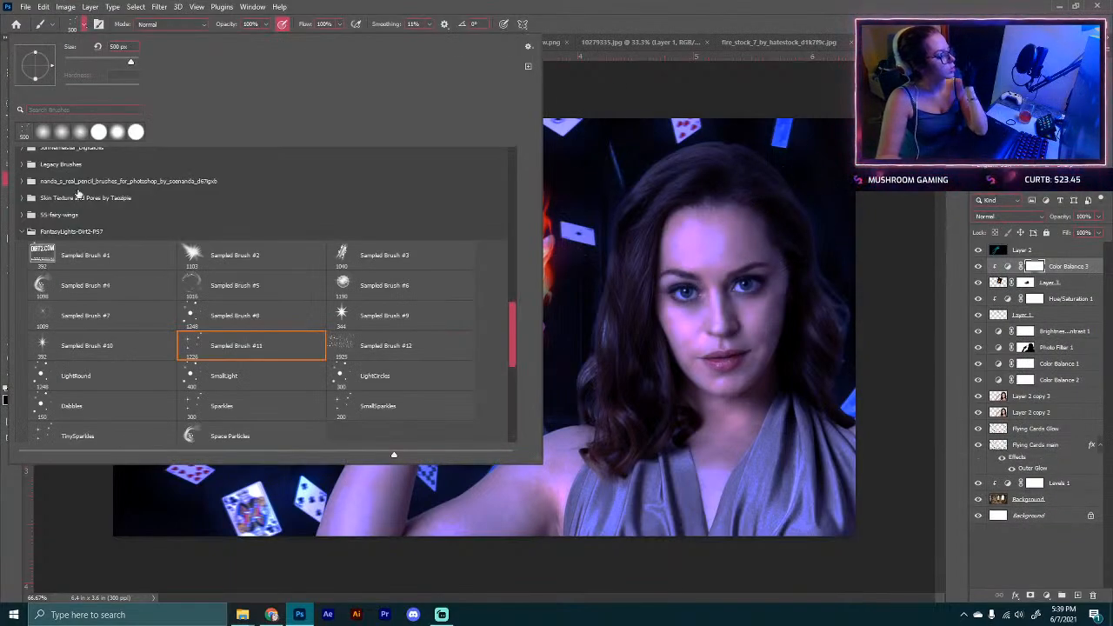
{"action": "scroll", "coordinate": [78, 194], "scroll_direction": "down", "scroll_amount": 1}
{"action": "left_click", "coordinate": [415, 335]}
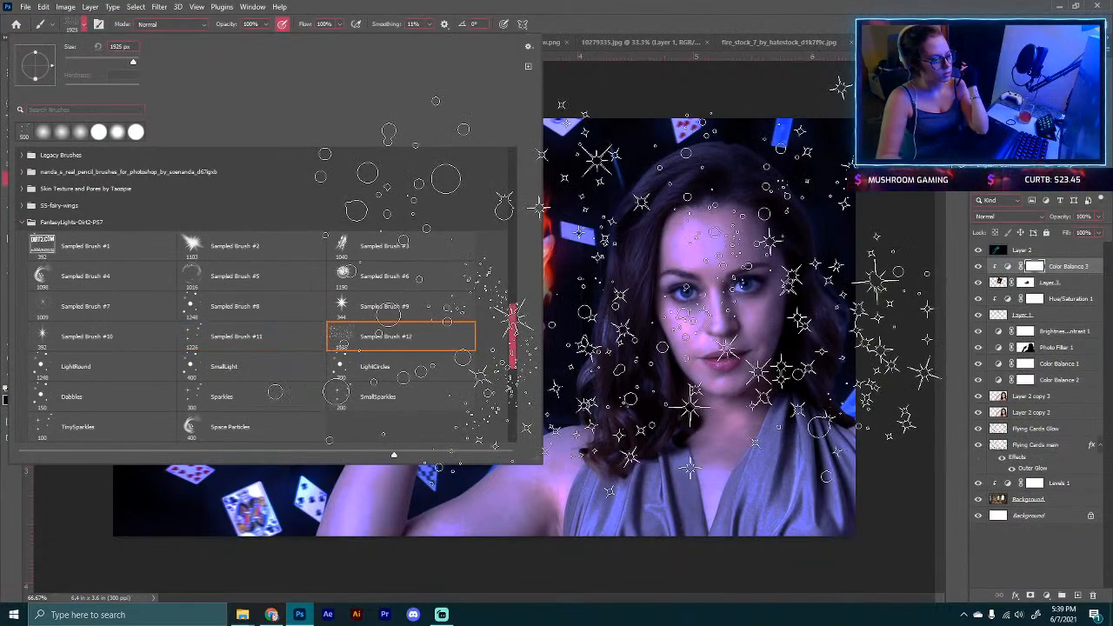
{"action": "left_click", "coordinate": [84, 27]}
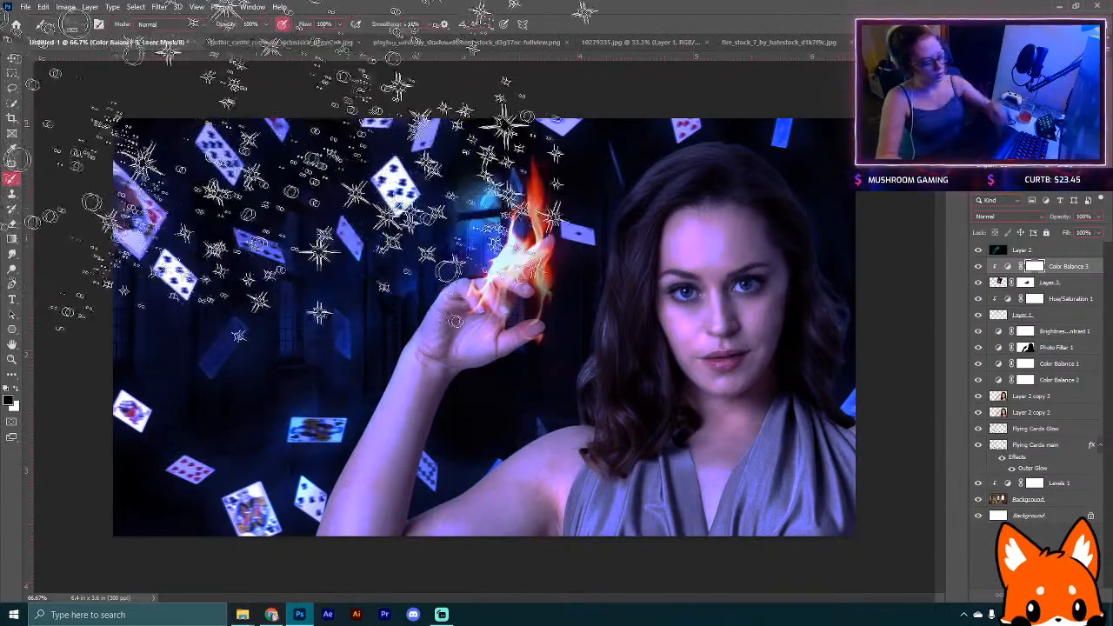
{"action": "key", "text": "bracketleft"}
{"action": "key", "text": "bracketleft"}
{"action": "key", "text": "bracketleft"}
{"action": "key", "text": "bracketleft"}
{"action": "key", "text": "bracketleft"}
{"action": "key", "text": "bracketleft"}
{"action": "key", "text": "bracketleft"}
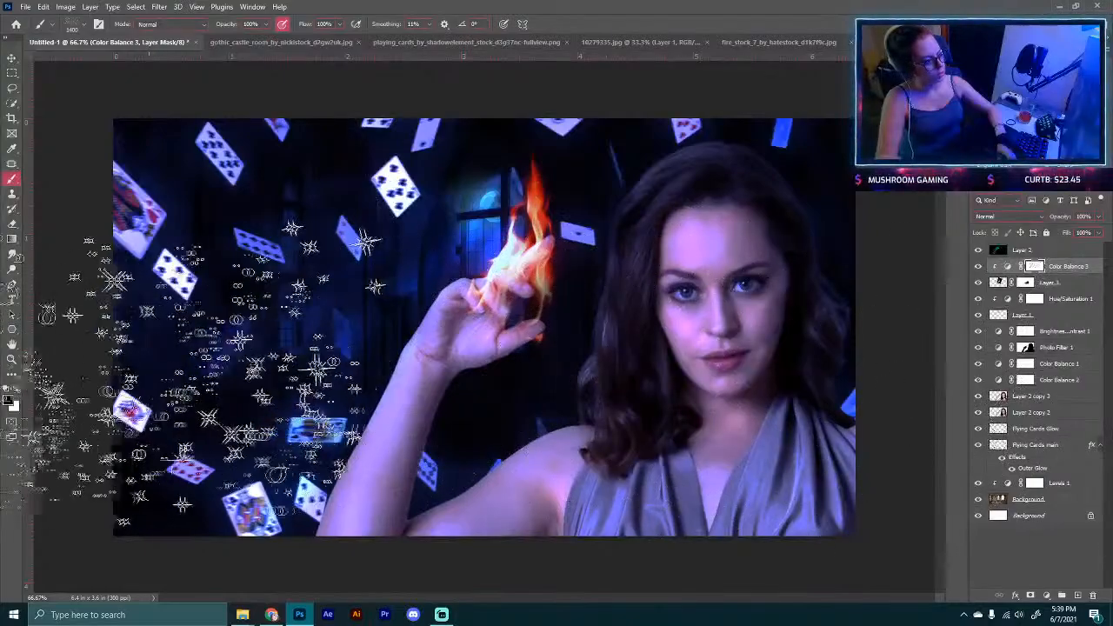
{"action": "left_click", "coordinate": [15, 392]}
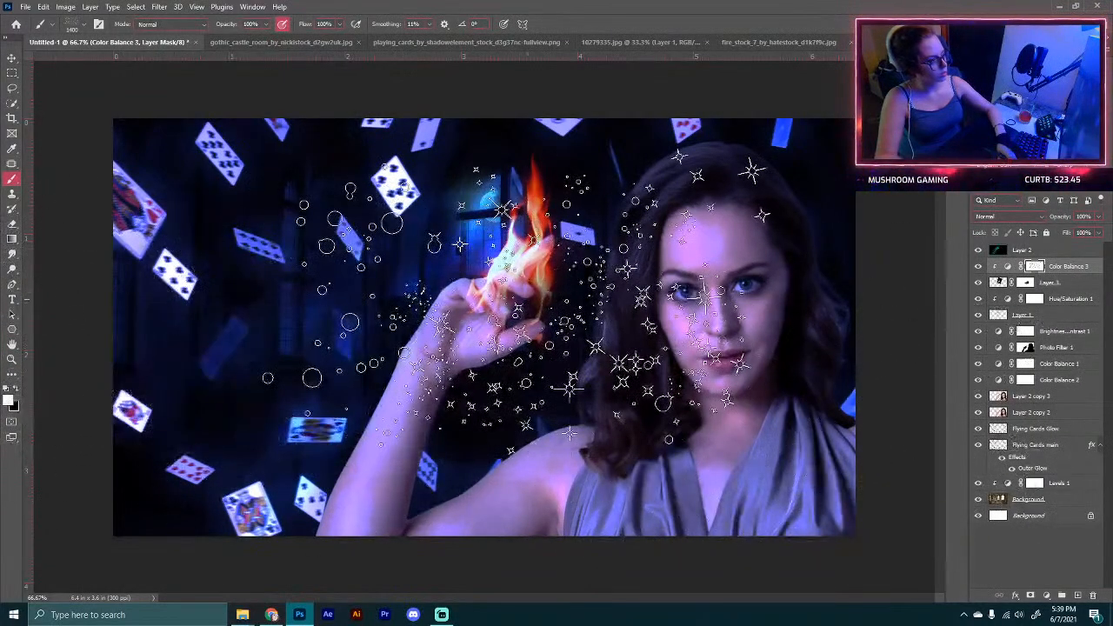
{"action": "right_click", "coordinate": [1039, 268]}
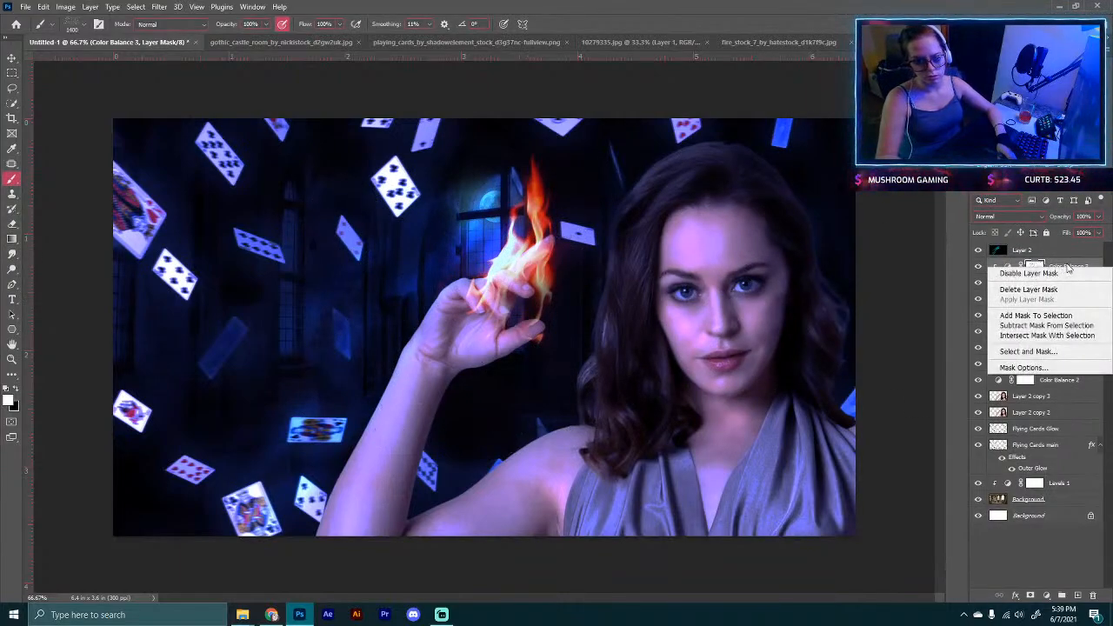
{"action": "key", "text": "Escape"}
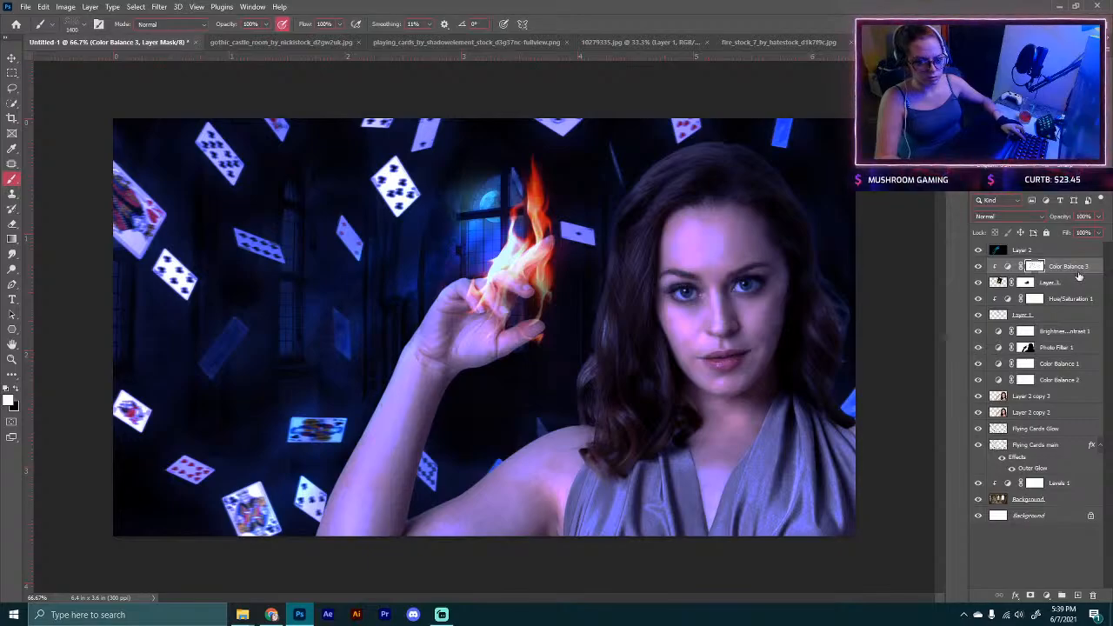
Step: Try stamping scattered sparkles on a new layer and softening them with Gaussian Blur, then delete the layer
{"action": "left_click", "coordinate": [1076, 596]}
{"action": "left_click", "coordinate": [418, 278]}
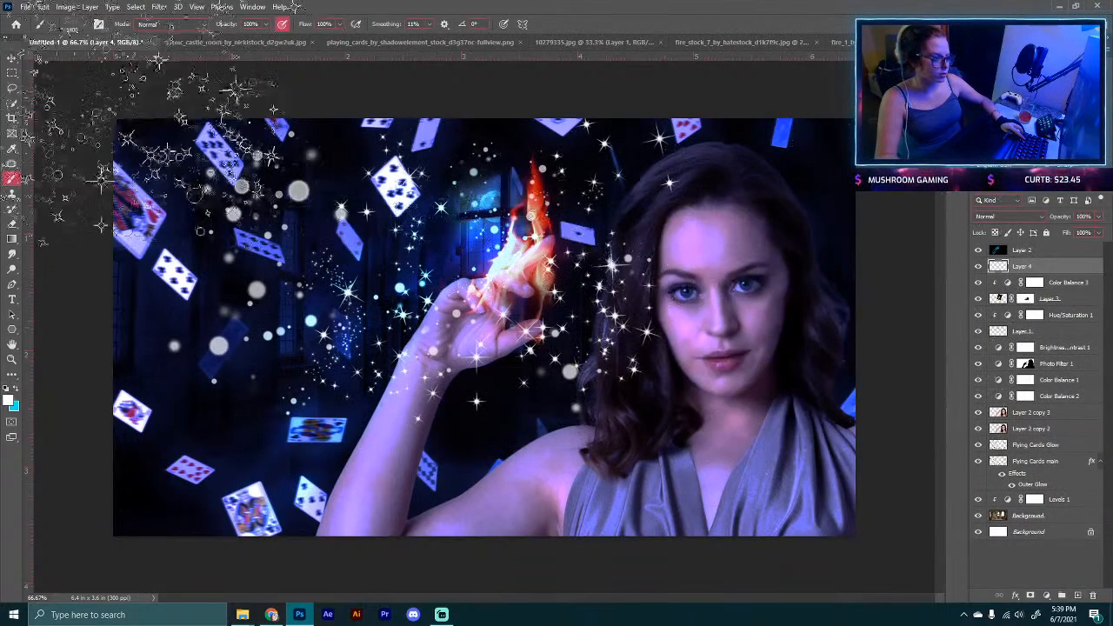
{"action": "left_click", "coordinate": [159, 7]}
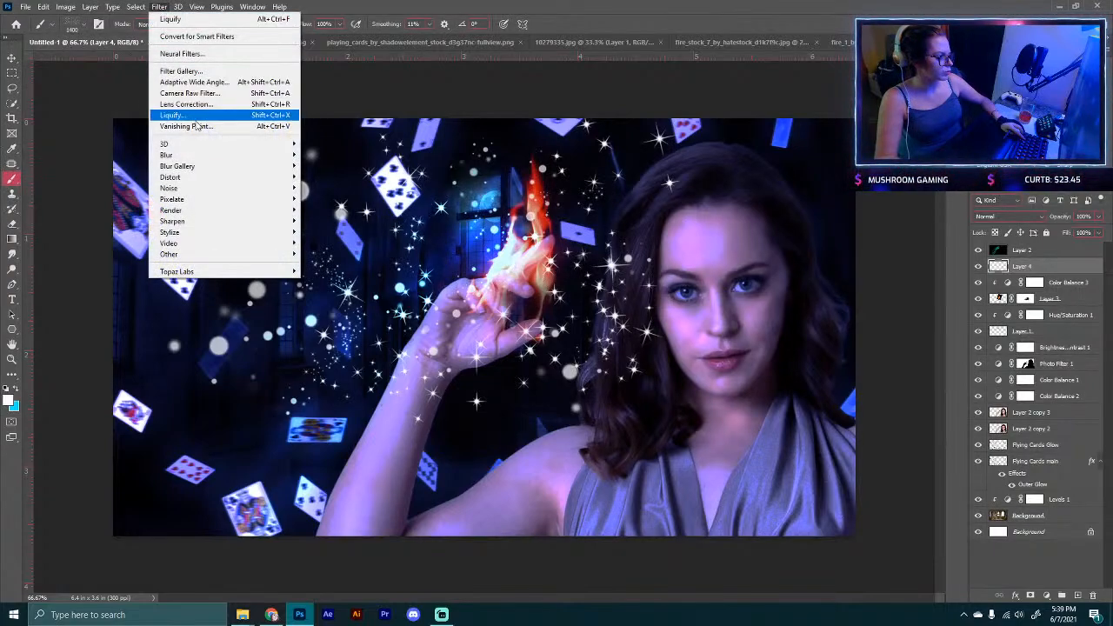
{"action": "mouse_move", "coordinate": [261, 152]}
{"action": "left_click", "coordinate": [335, 201]}
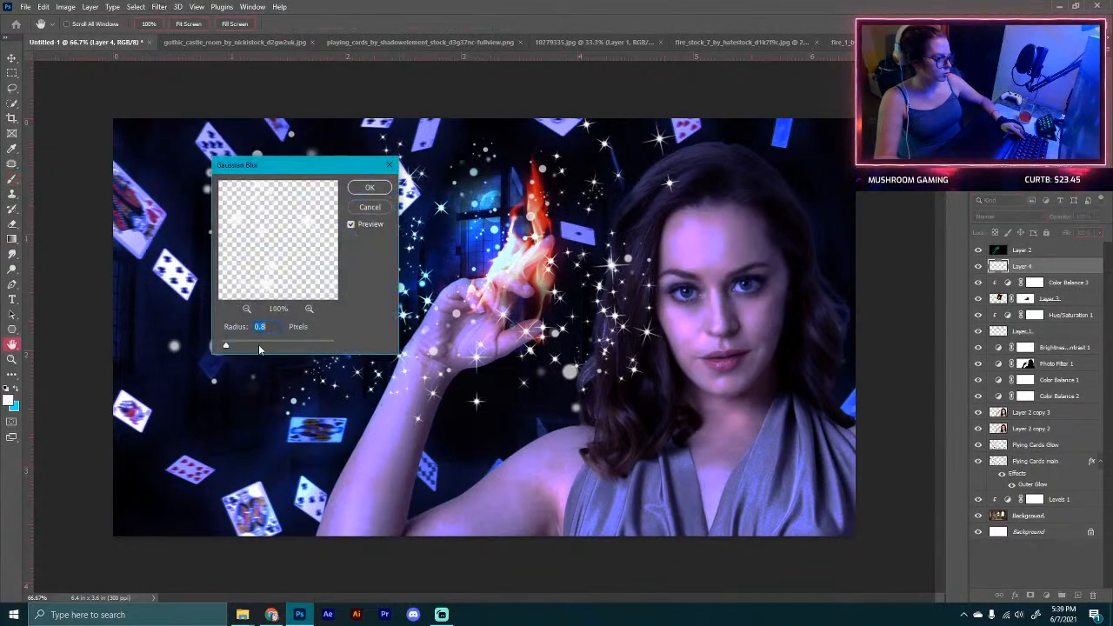
{"action": "left_click_drag", "start_coordinate": [254, 346], "coordinate": [266, 345]}
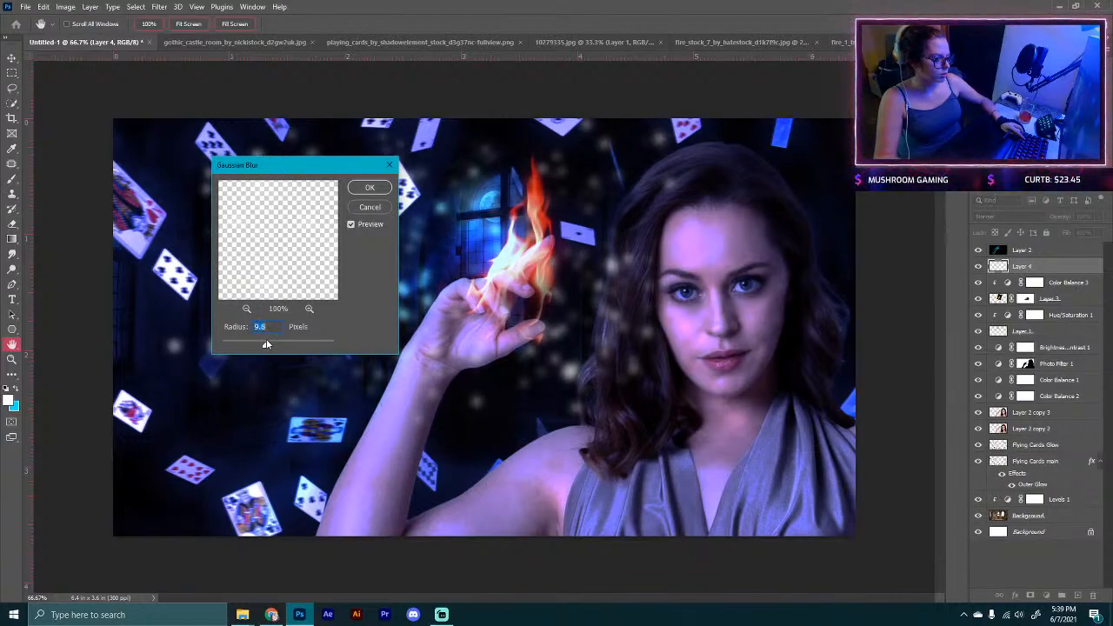
{"action": "left_click", "coordinate": [372, 208]}
{"action": "key", "text": "Delete"}
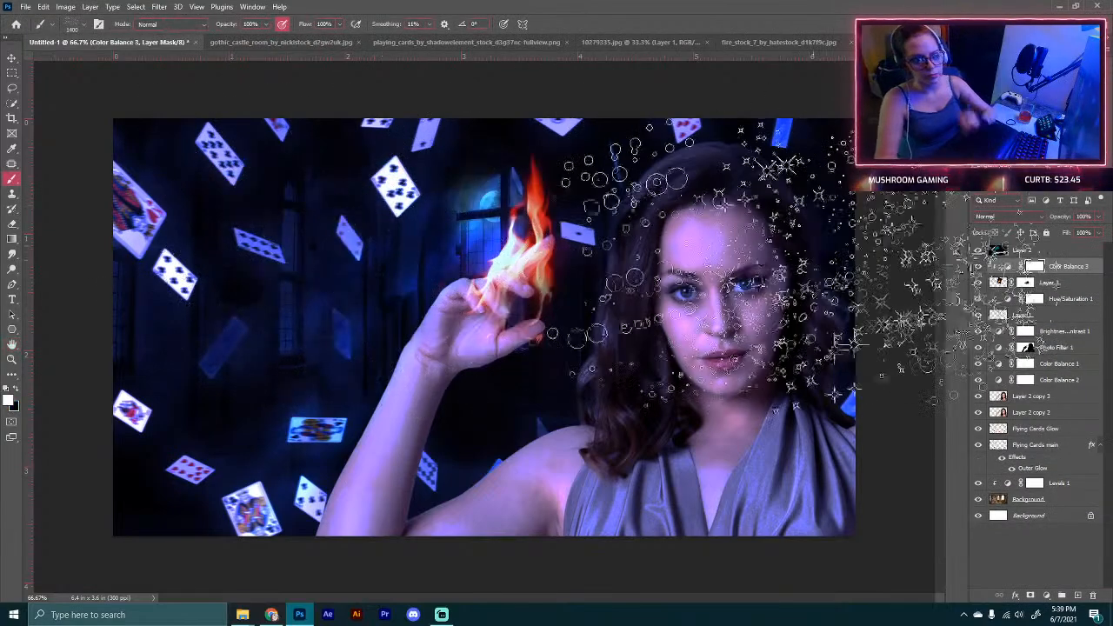
Step: On a new layer, paint Dabbles sparkle particles flowing from the flame down along her forearm
{"action": "left_click", "coordinate": [1076, 595]}
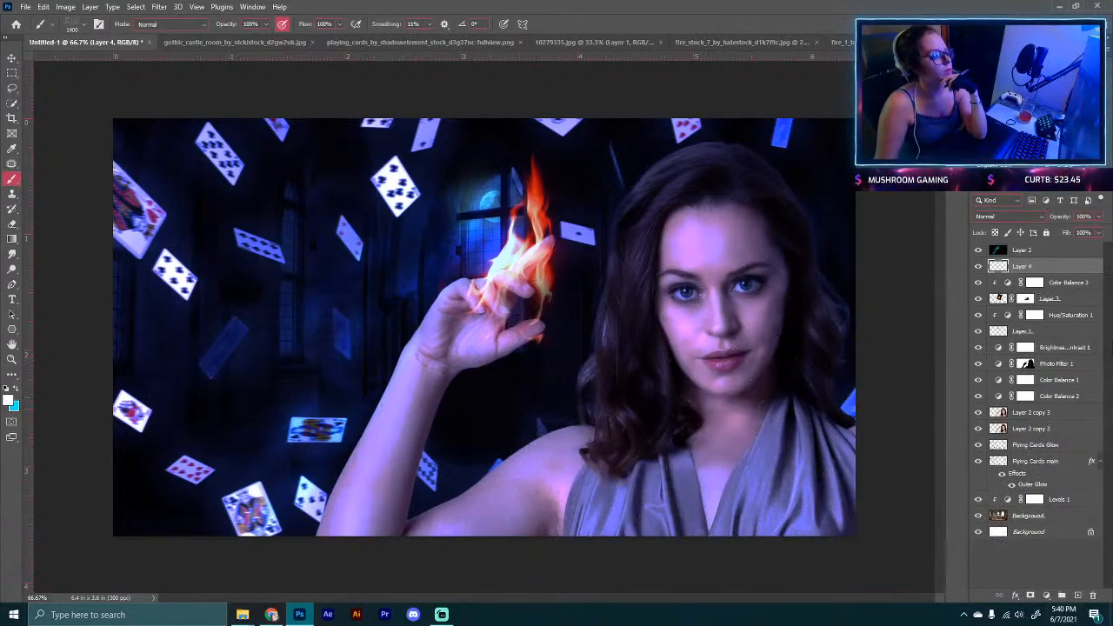
{"action": "left_click", "coordinate": [83, 27]}
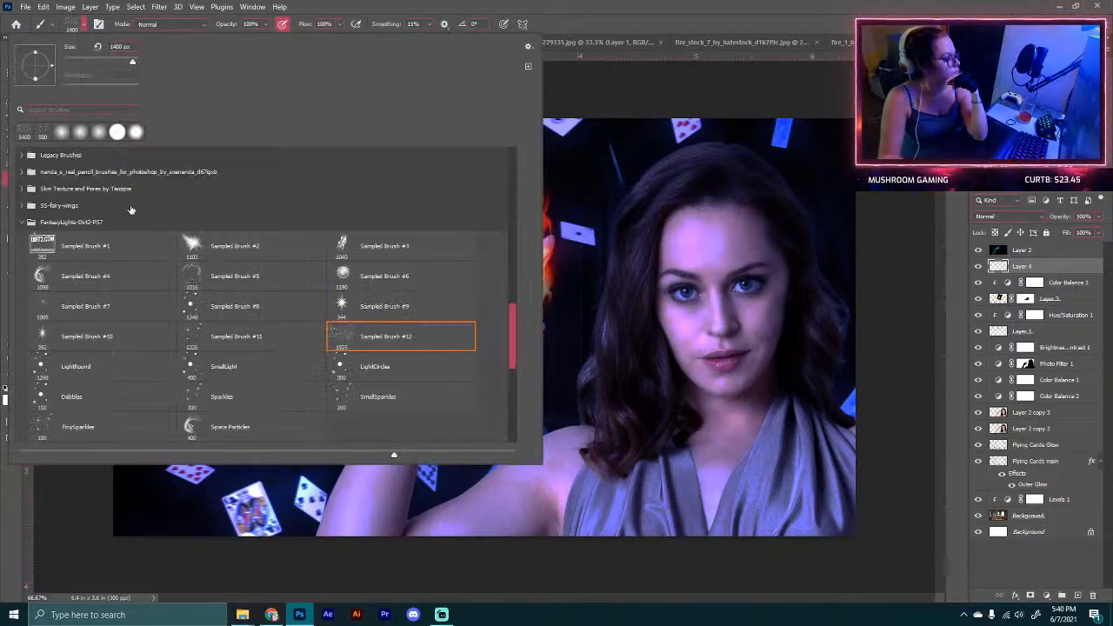
{"action": "scroll", "coordinate": [339, 380], "scroll_direction": "down", "scroll_amount": 2}
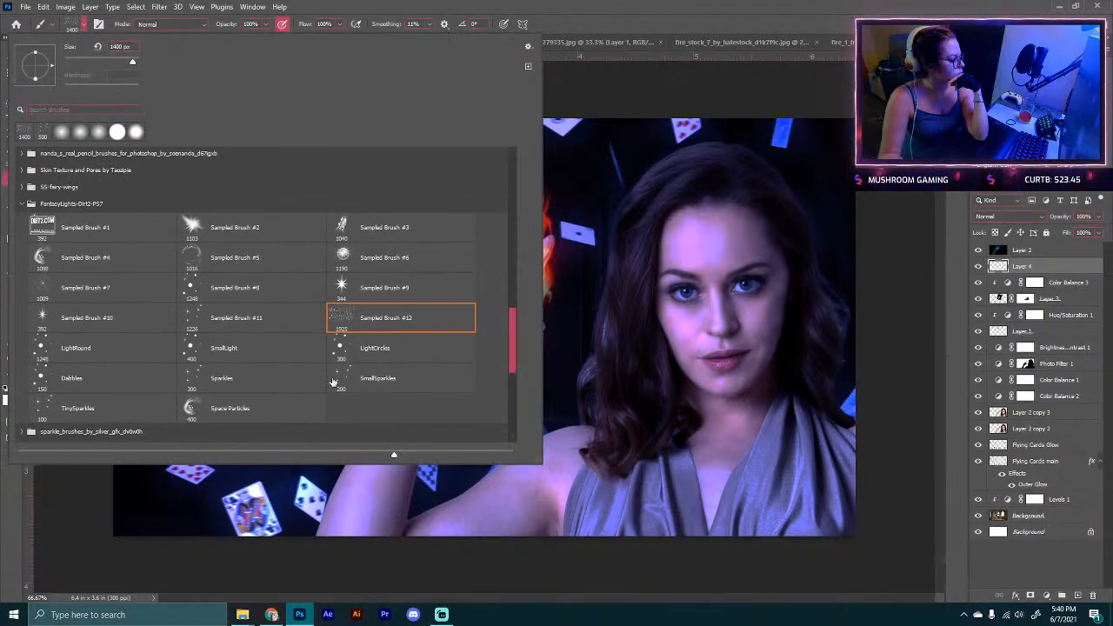
{"action": "left_click", "coordinate": [83, 379]}
{"action": "left_click_drag", "start_coordinate": [618, 273], "coordinate": [487, 301]}
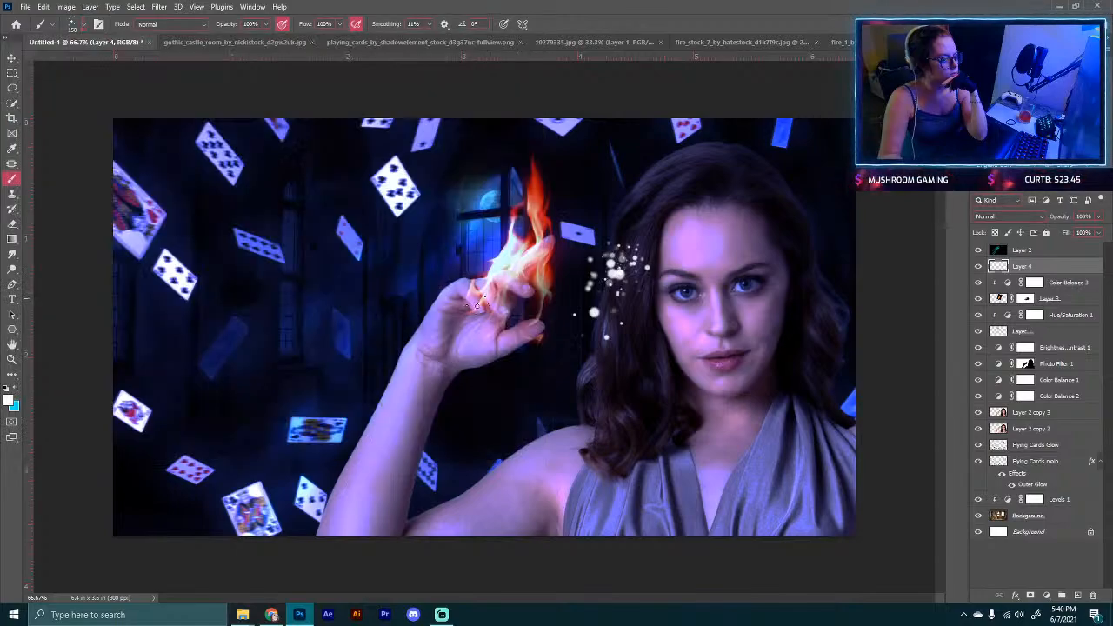
{"action": "mouse_move", "coordinate": [553, 304]}
{"action": "left_mouse_down"}
{"action": "mouse_move", "coordinate": [426, 265]}
{"action": "mouse_move", "coordinate": [269, 282]}
{"action": "left_mouse_up"}
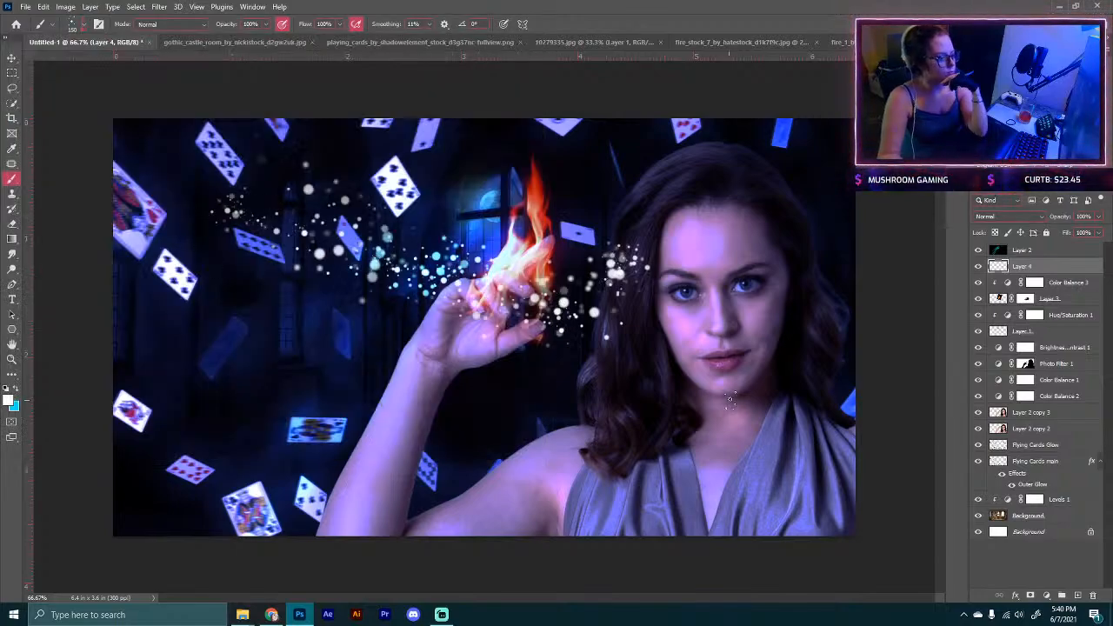
{"action": "key", "text": "ctrl+z"}
{"action": "key", "text": "ctrl+z"}
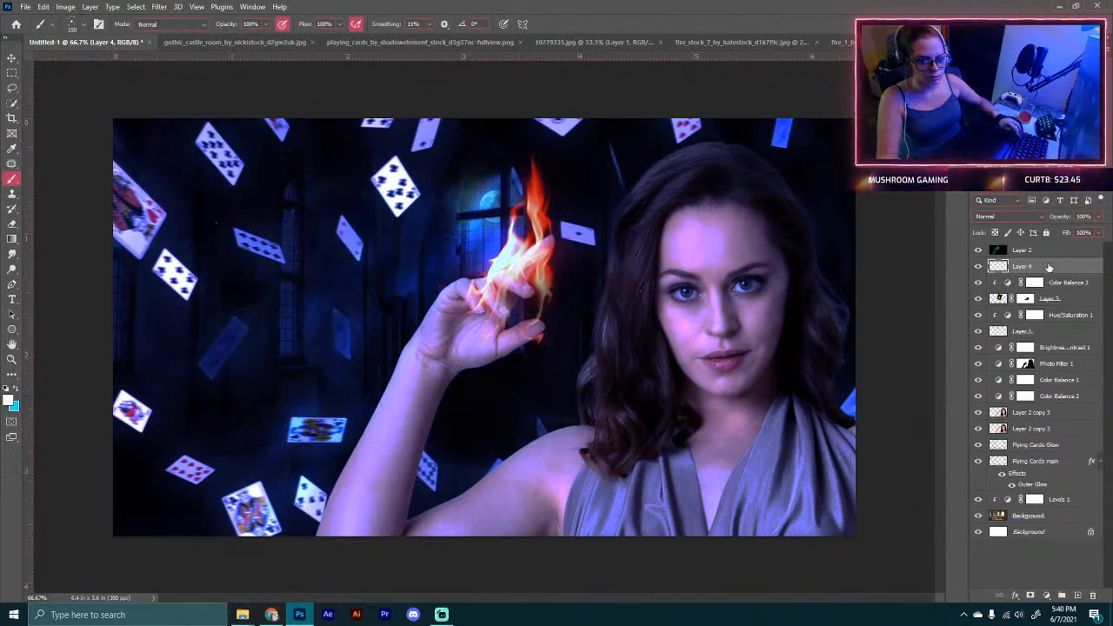
{"action": "mouse_move", "coordinate": [527, 199]}
{"action": "left_mouse_down"}
{"action": "mouse_move", "coordinate": [514, 233]}
{"action": "mouse_move", "coordinate": [383, 389]}
{"action": "left_mouse_up"}
{"action": "left_click_drag", "start_coordinate": [537, 270], "coordinate": [522, 320]}
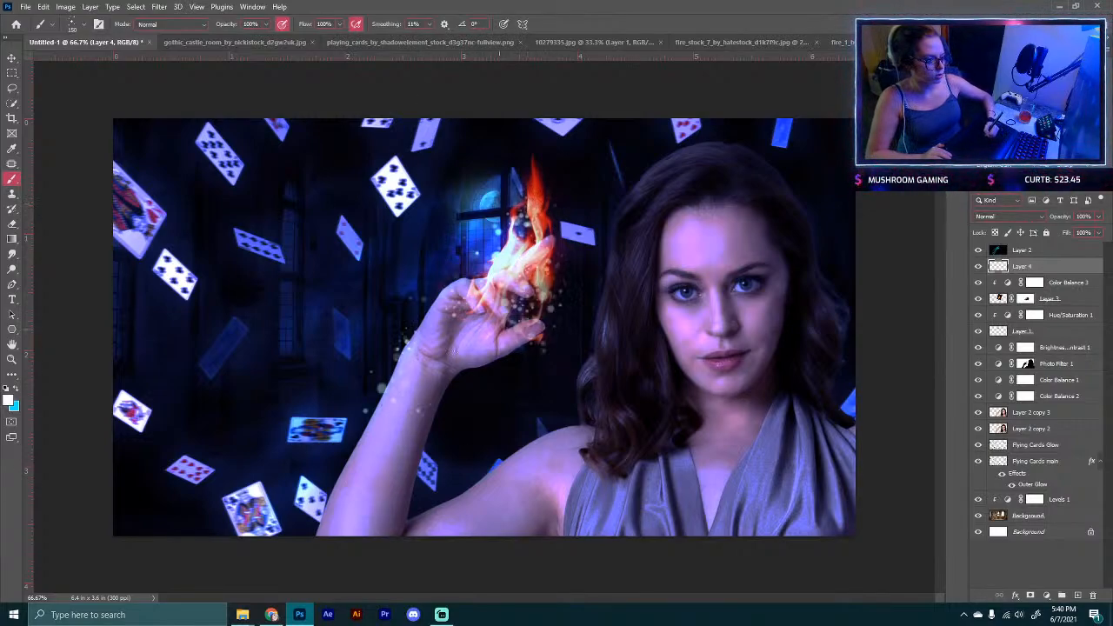
Step: Lower the sparkle layer's opacity to 51% and keep its blend mode at Normal
{"action": "left_click_drag", "start_coordinate": [1061, 220], "coordinate": [1032, 233]}
{"action": "left_click", "coordinate": [1008, 216]}
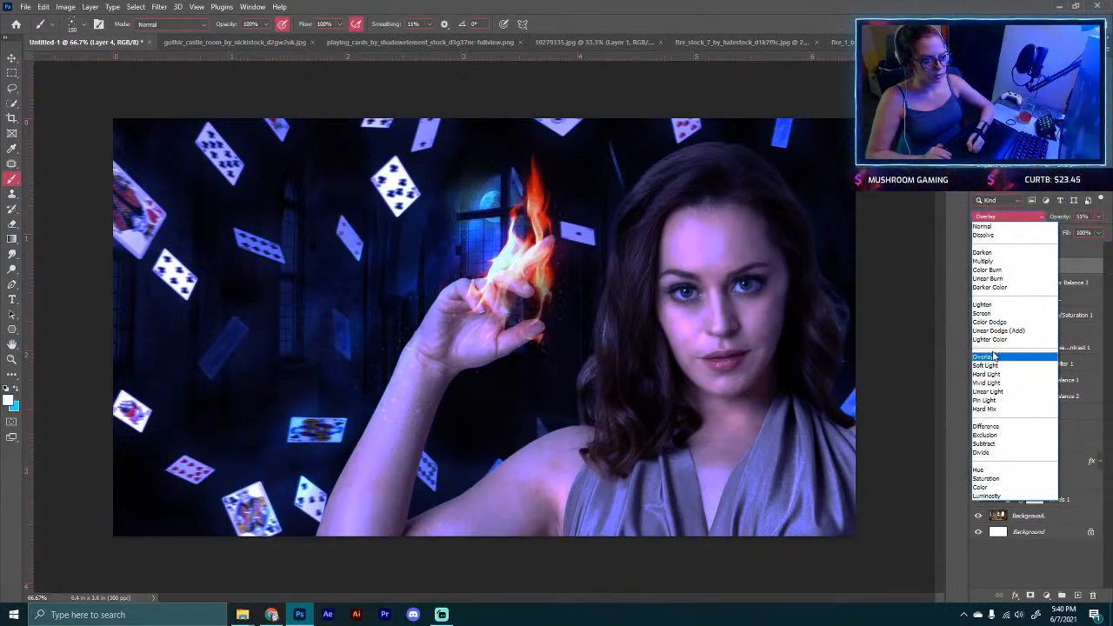
{"action": "left_click", "coordinate": [1006, 226]}
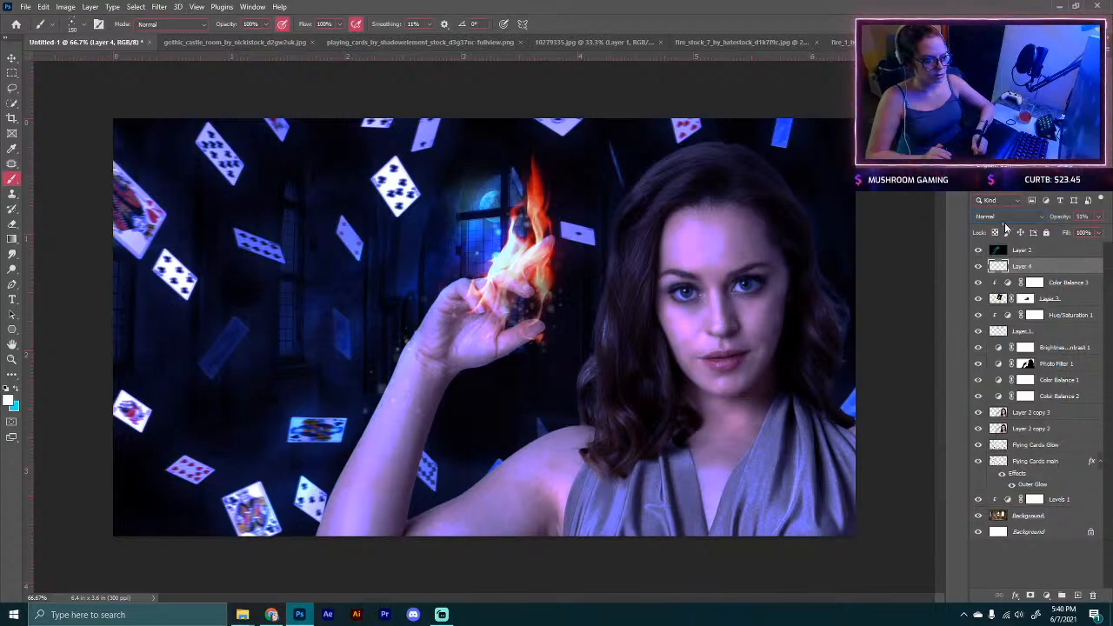
Step: Add a Color Overlay style to the sparkle layer in Hard Light mode with an orange colour
{"action": "left_click", "coordinate": [1015, 596]}
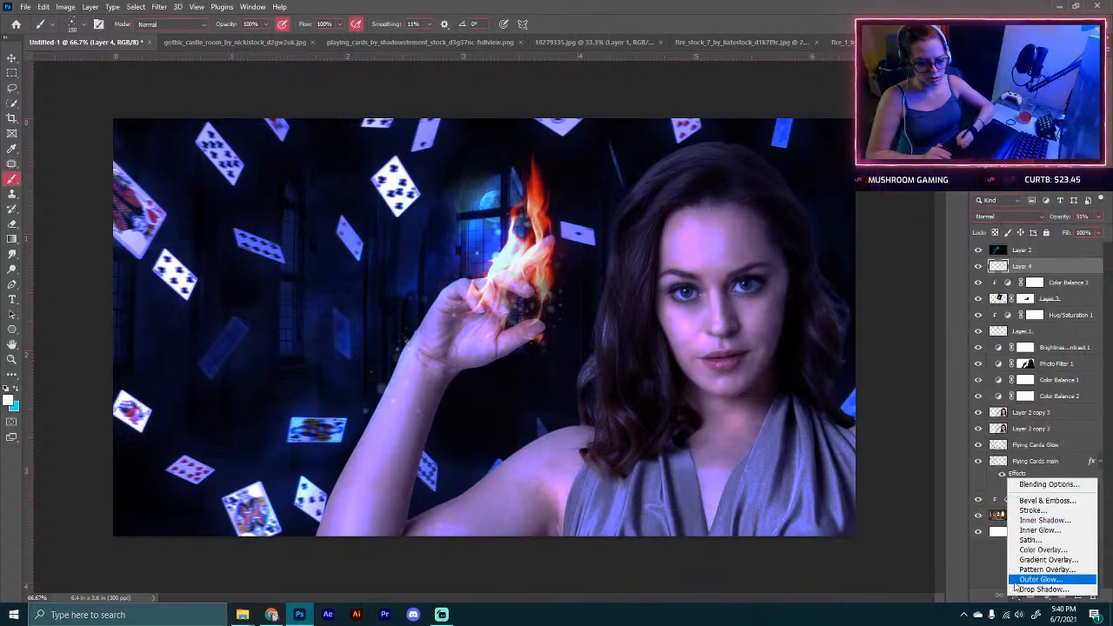
{"action": "left_click", "coordinate": [1040, 550]}
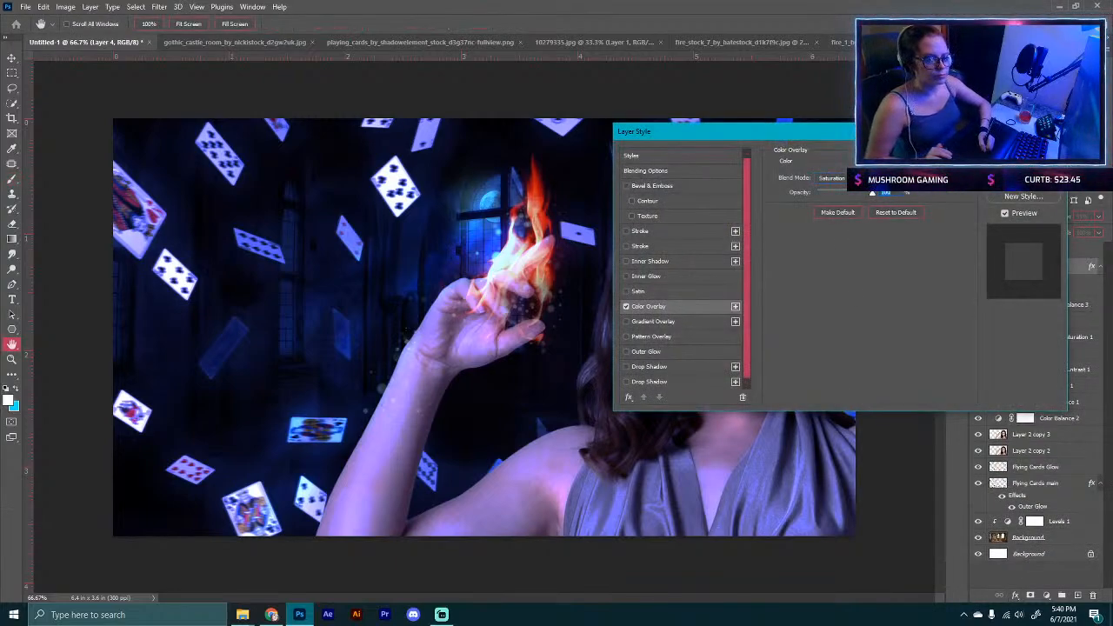
{"action": "left_click", "coordinate": [832, 178]}
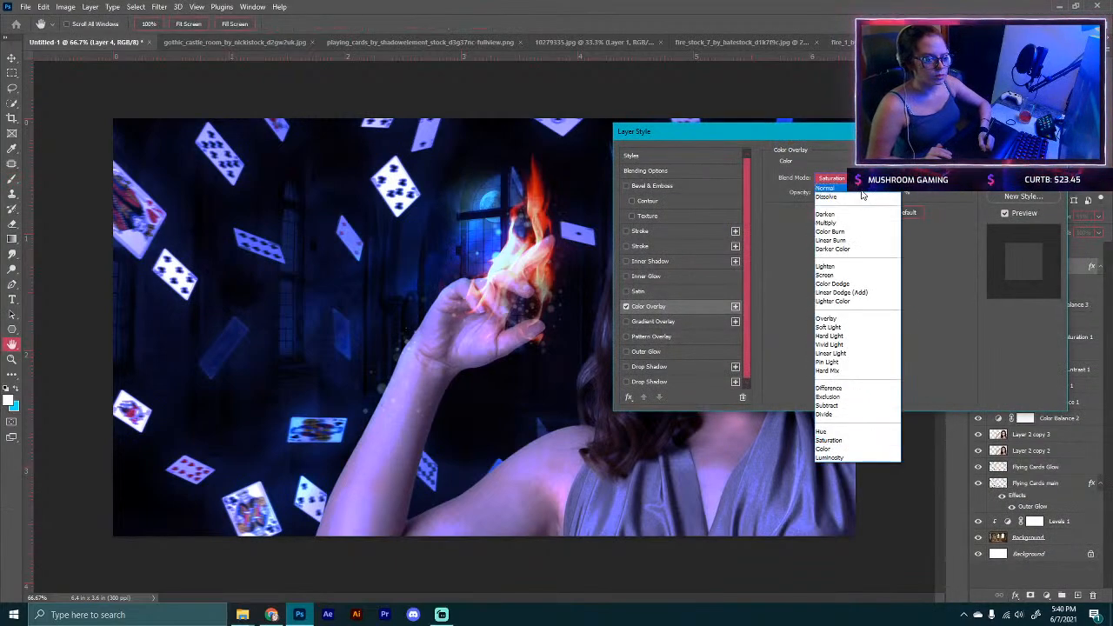
{"action": "left_click", "coordinate": [856, 272]}
{"action": "left_click", "coordinate": [832, 178]}
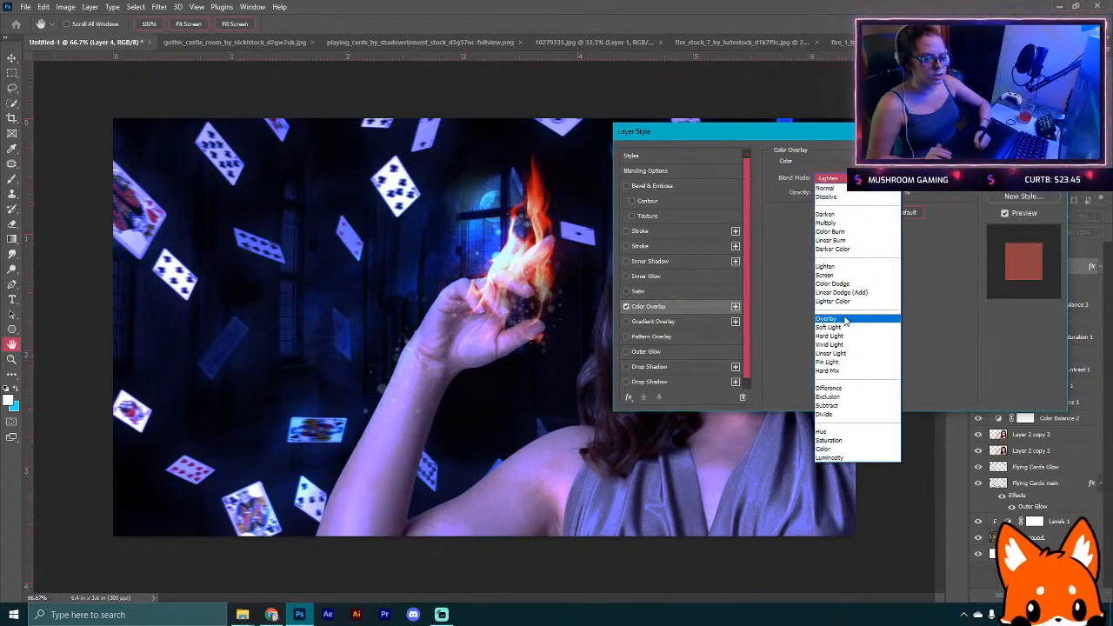
{"action": "left_click", "coordinate": [845, 319]}
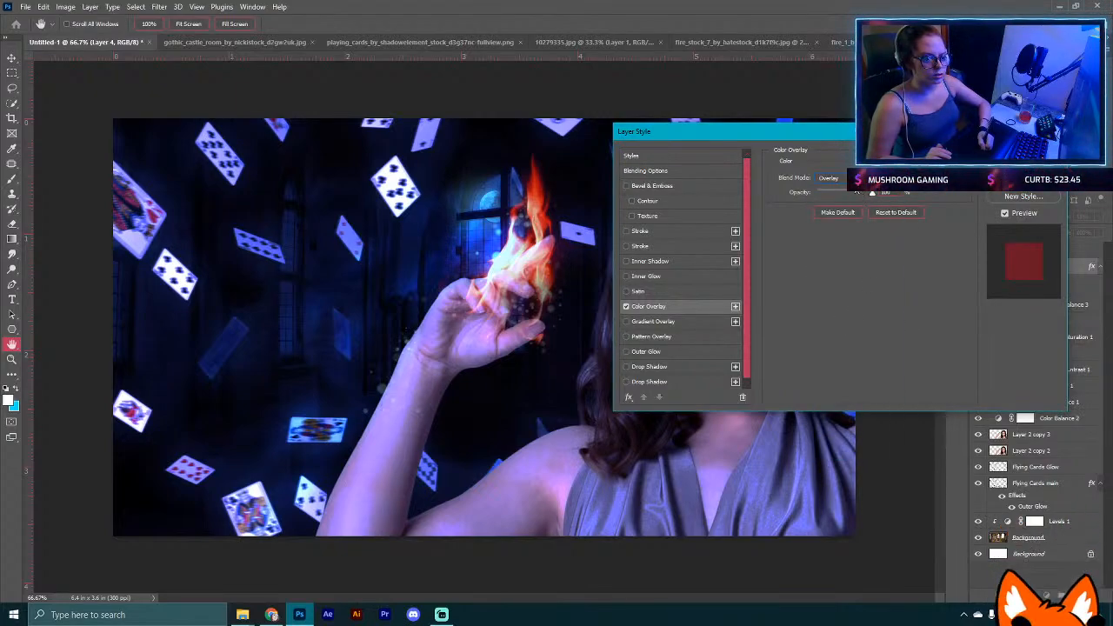
{"action": "left_click", "coordinate": [830, 178]}
{"action": "left_click", "coordinate": [849, 187]}
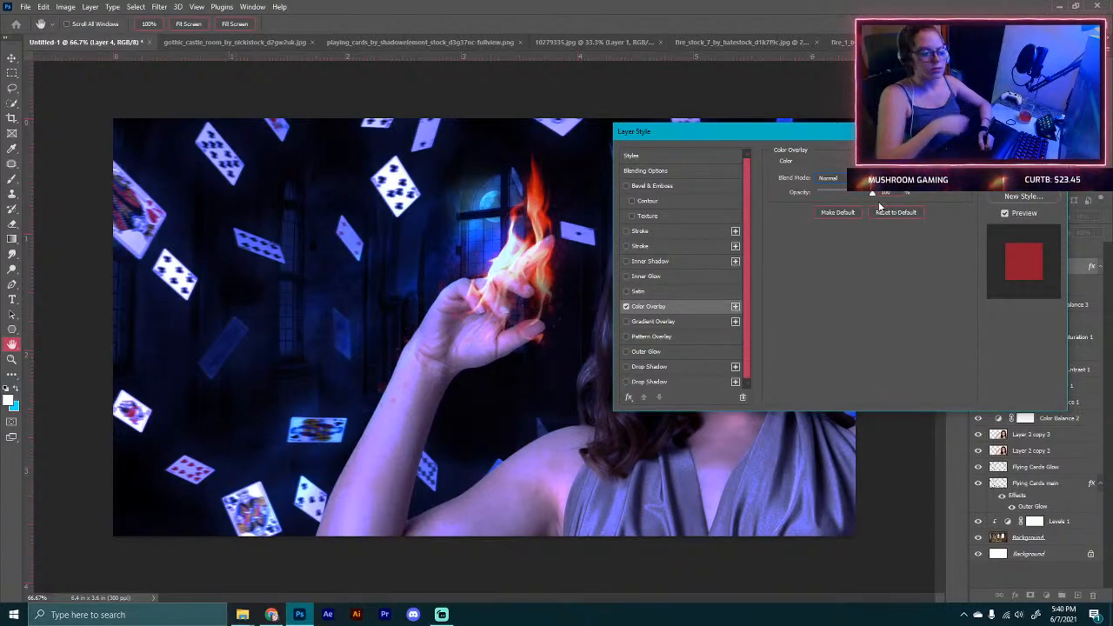
{"action": "left_click", "coordinate": [830, 178]}
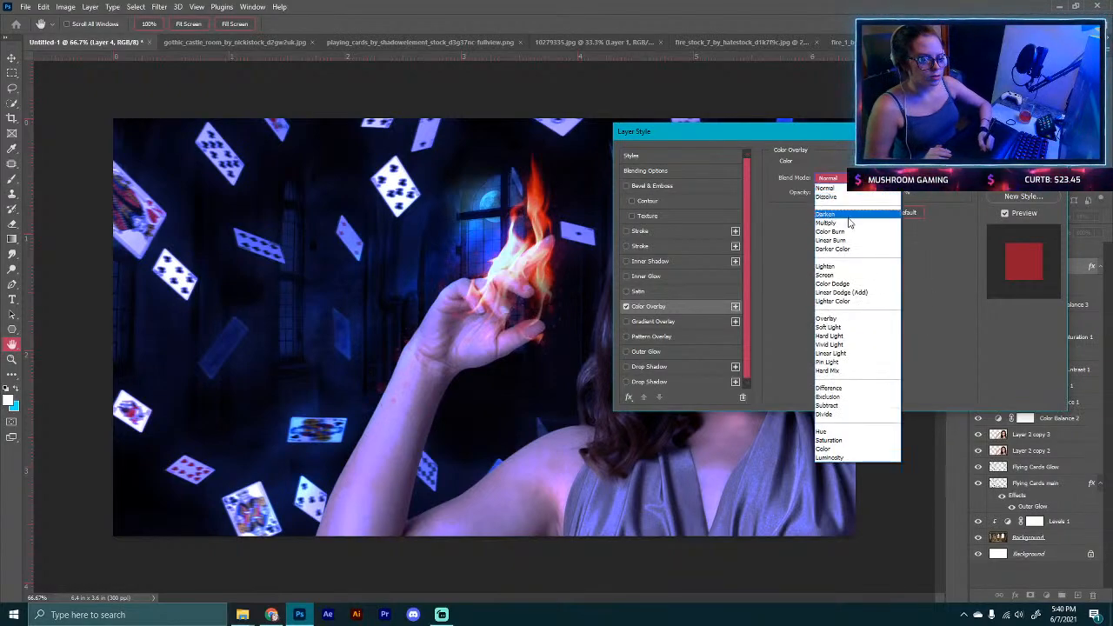
{"action": "left_click", "coordinate": [843, 318]}
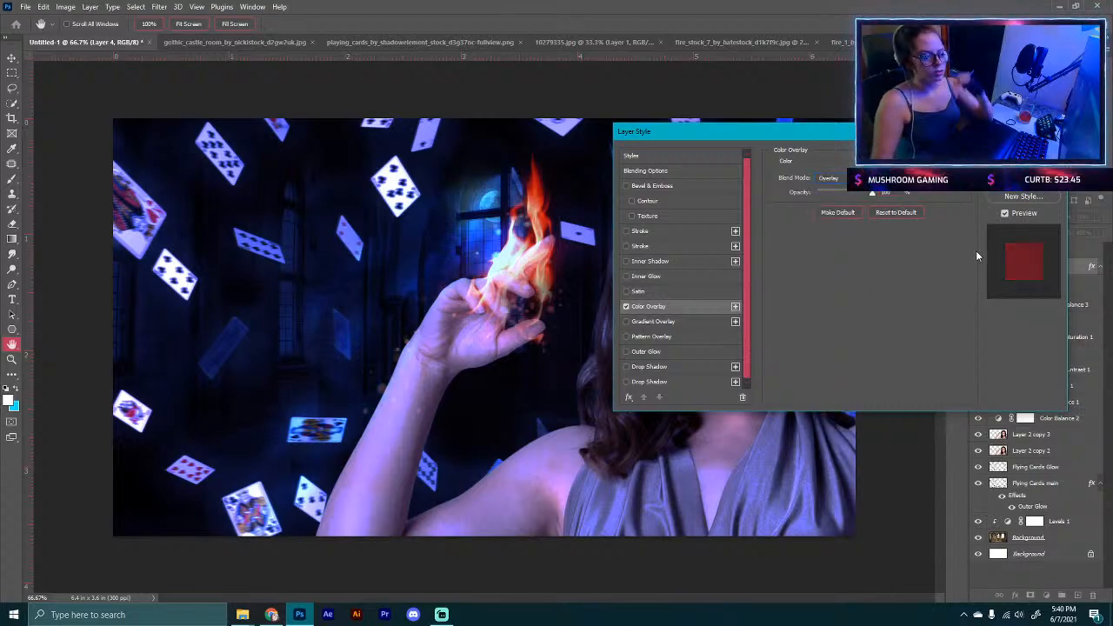
{"action": "left_click", "coordinate": [828, 179]}
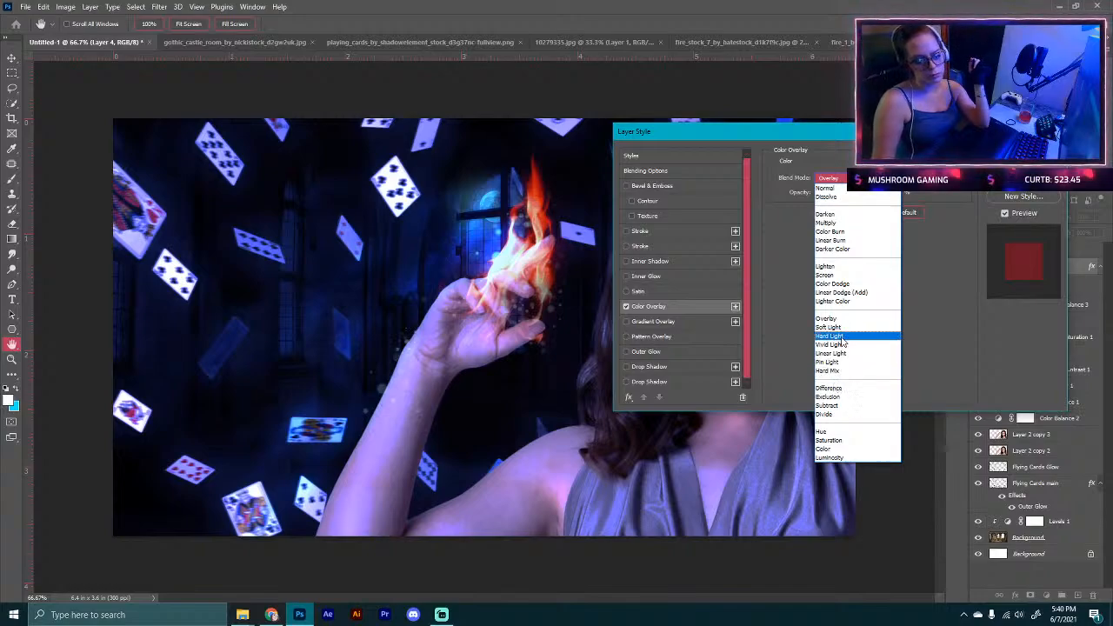
{"action": "left_click", "coordinate": [841, 336]}
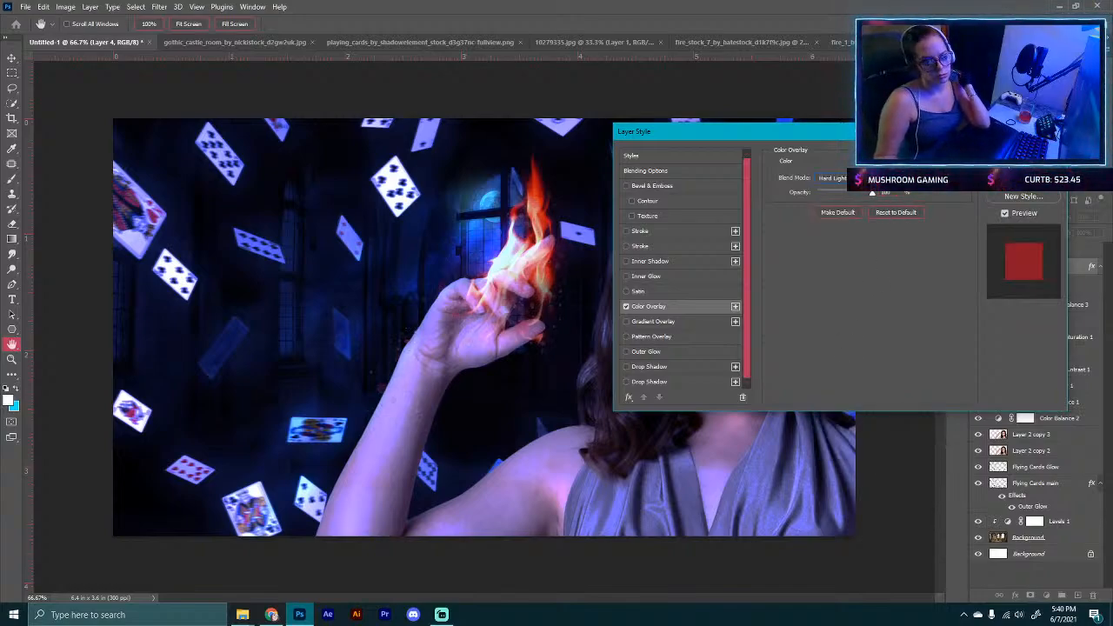
{"action": "left_click", "coordinate": [887, 179]}
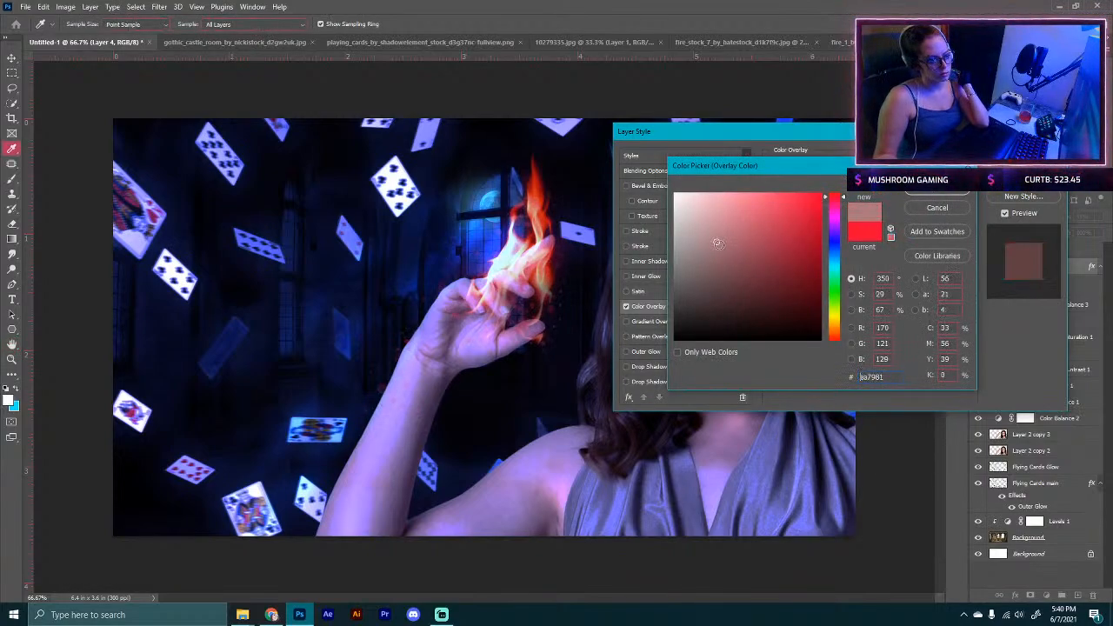
{"action": "left_click_drag", "start_coordinate": [782, 249], "coordinate": [815, 185]}
{"action": "left_click", "coordinate": [837, 247]}
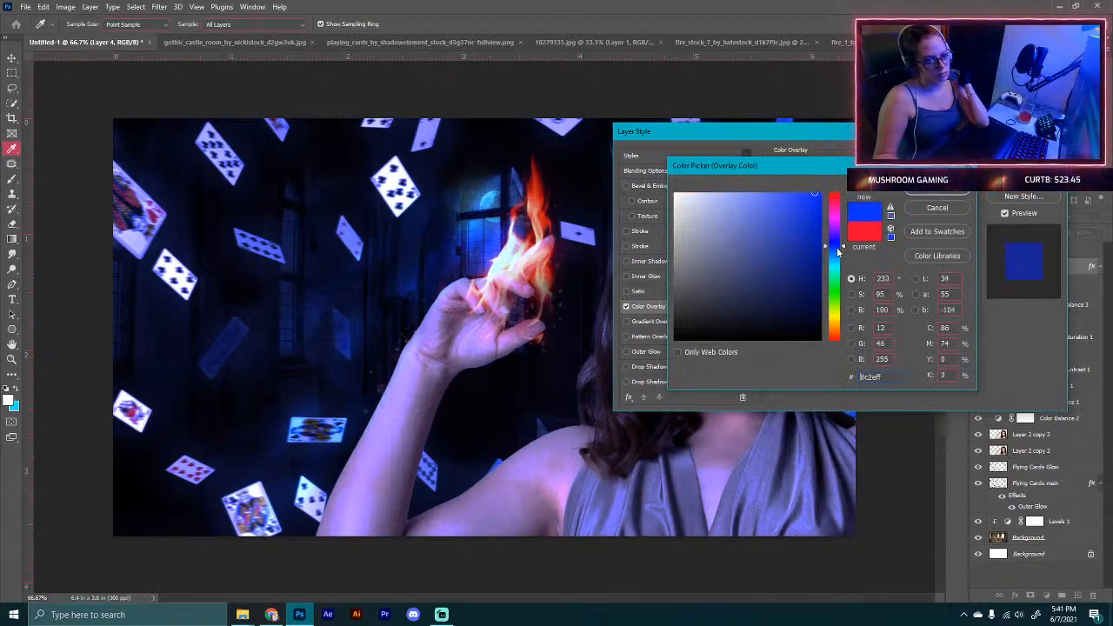
{"action": "left_click_drag", "start_coordinate": [837, 250], "coordinate": [840, 323]}
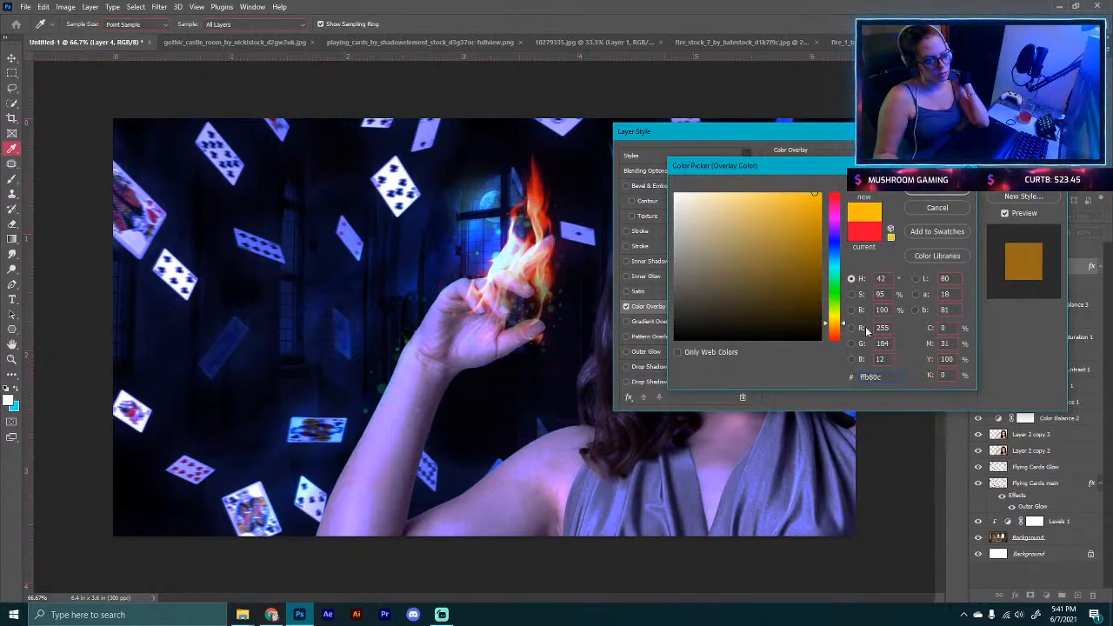
{"action": "left_click", "coordinate": [835, 332]}
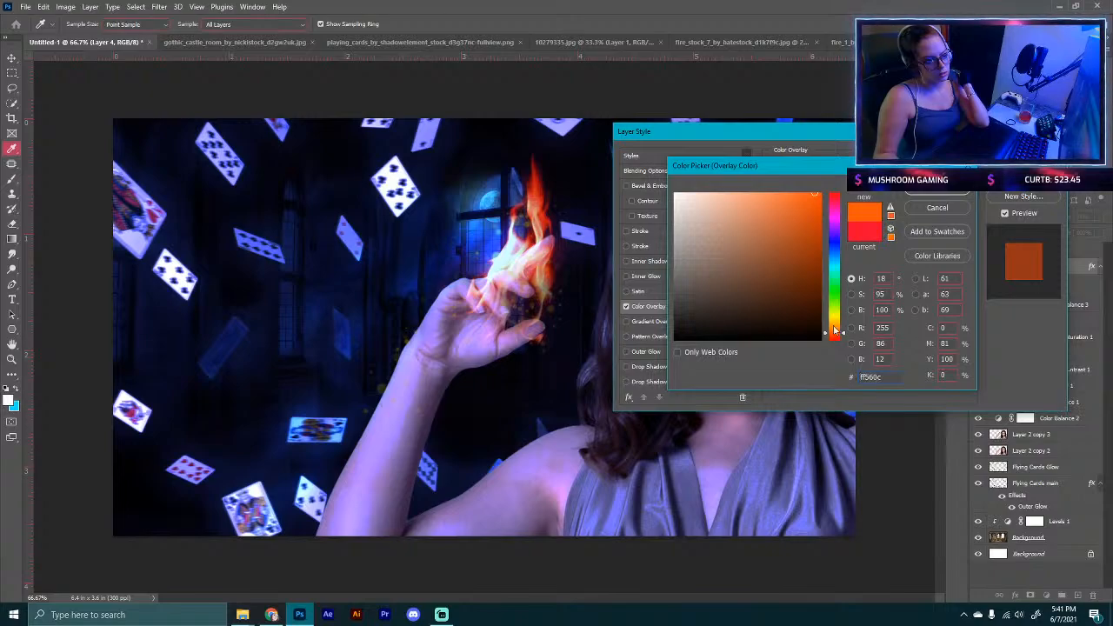
{"action": "mouse_move", "coordinate": [834, 332]}
{"action": "left_mouse_down"}
{"action": "mouse_move", "coordinate": [832, 300]}
{"action": "mouse_move", "coordinate": [836, 341]}
{"action": "left_mouse_up"}
{"action": "left_click", "coordinate": [960, 187]}
{"action": "key", "text": "Return"}
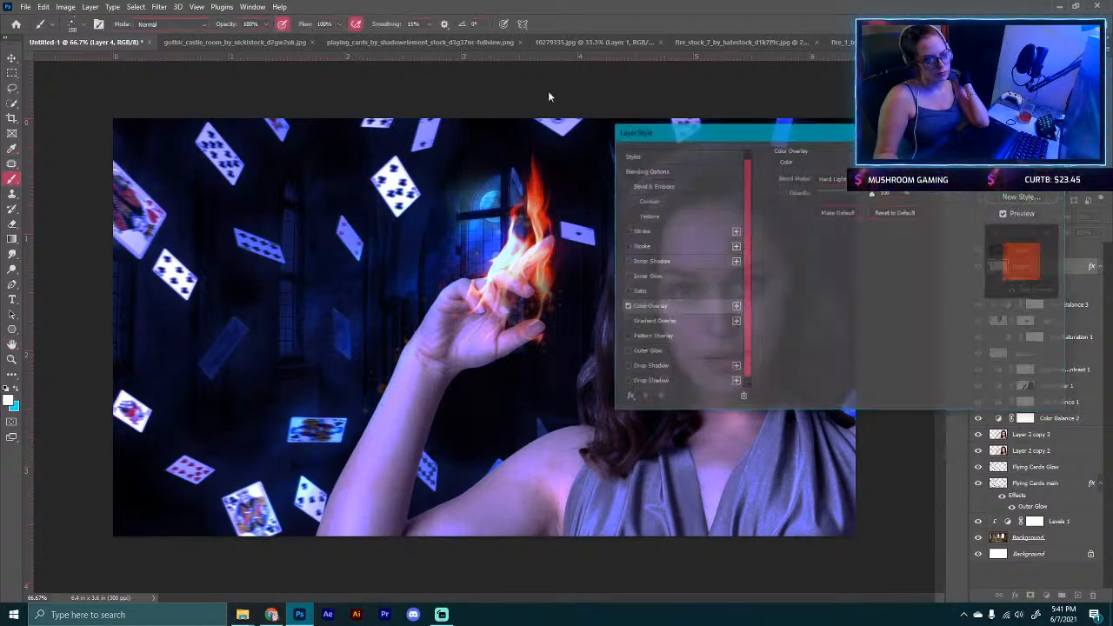
{"action": "left_click", "coordinate": [159, 7]}
{"action": "mouse_move", "coordinate": [203, 155]}
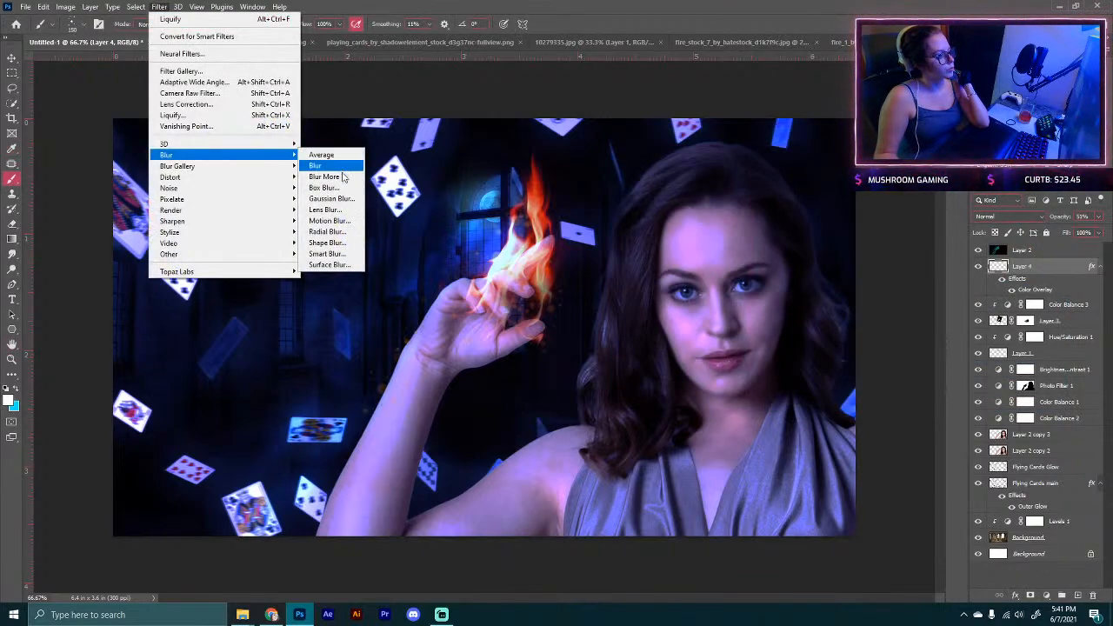
{"action": "left_click", "coordinate": [329, 201]}
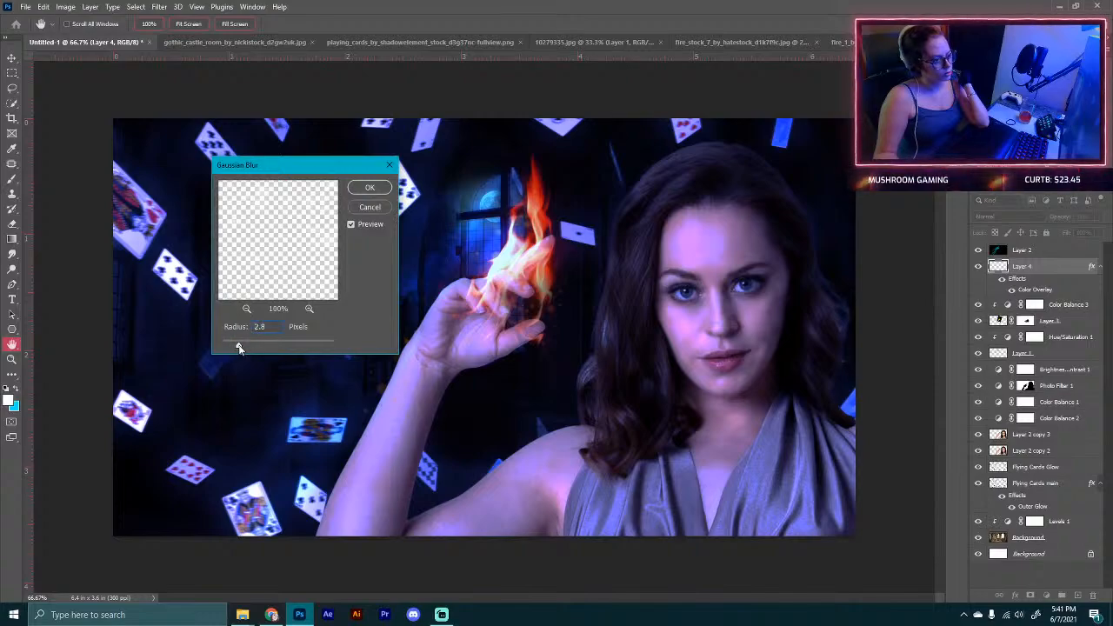
{"action": "left_click_drag", "start_coordinate": [229, 345], "coordinate": [239, 347]}
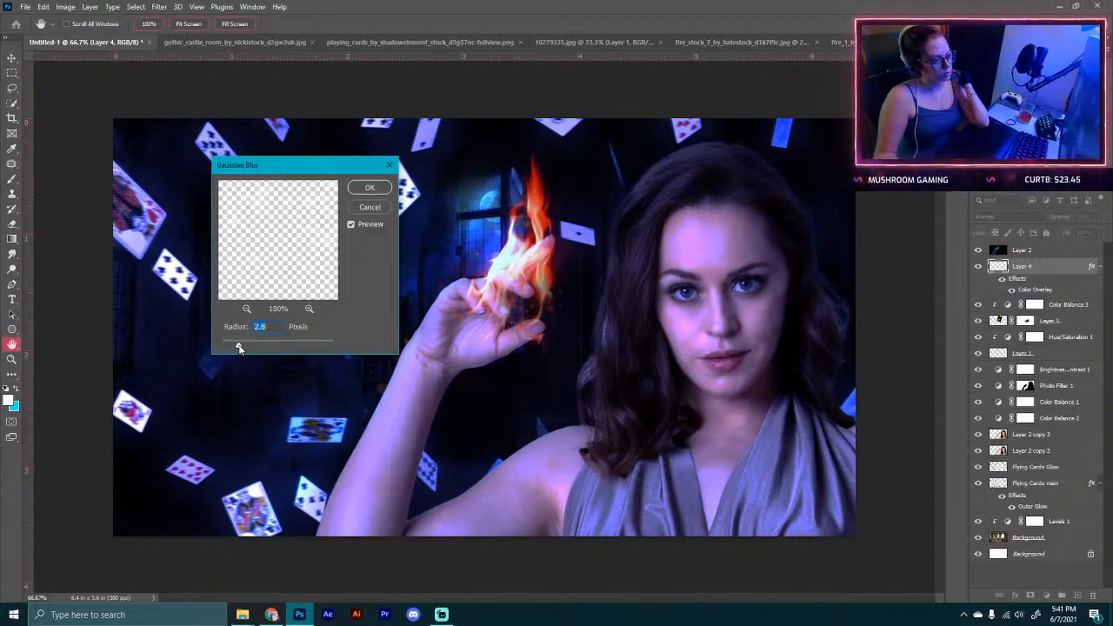
{"action": "left_click", "coordinate": [366, 208]}
Step: Delete the sparkle layer
{"action": "key", "text": "b"}
{"action": "left_click", "coordinate": [980, 268]}
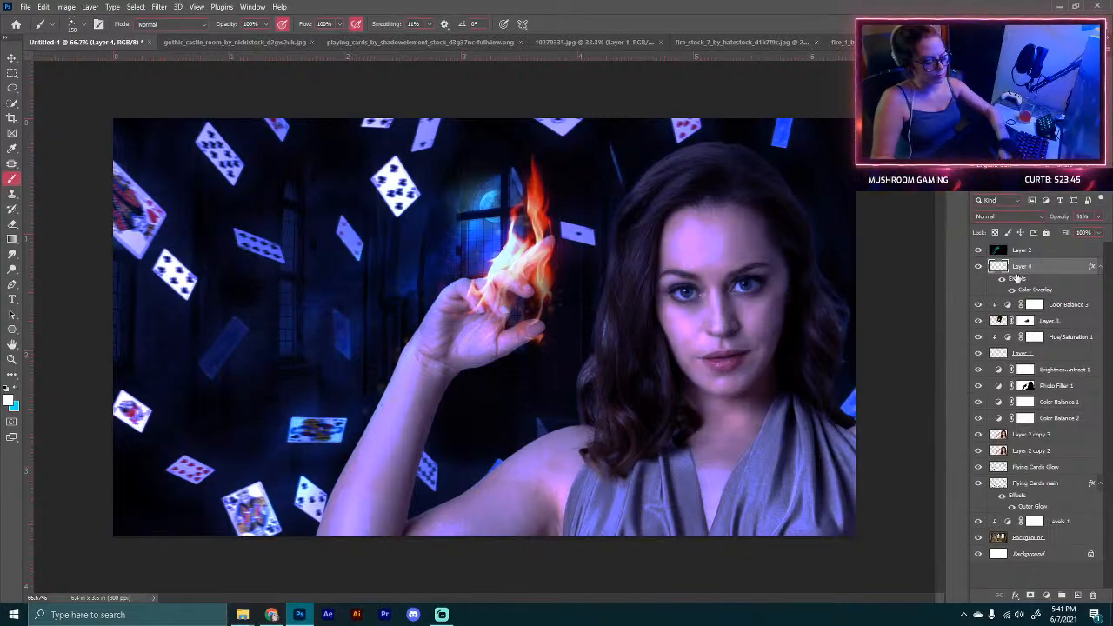
{"action": "key", "text": "Delete"}
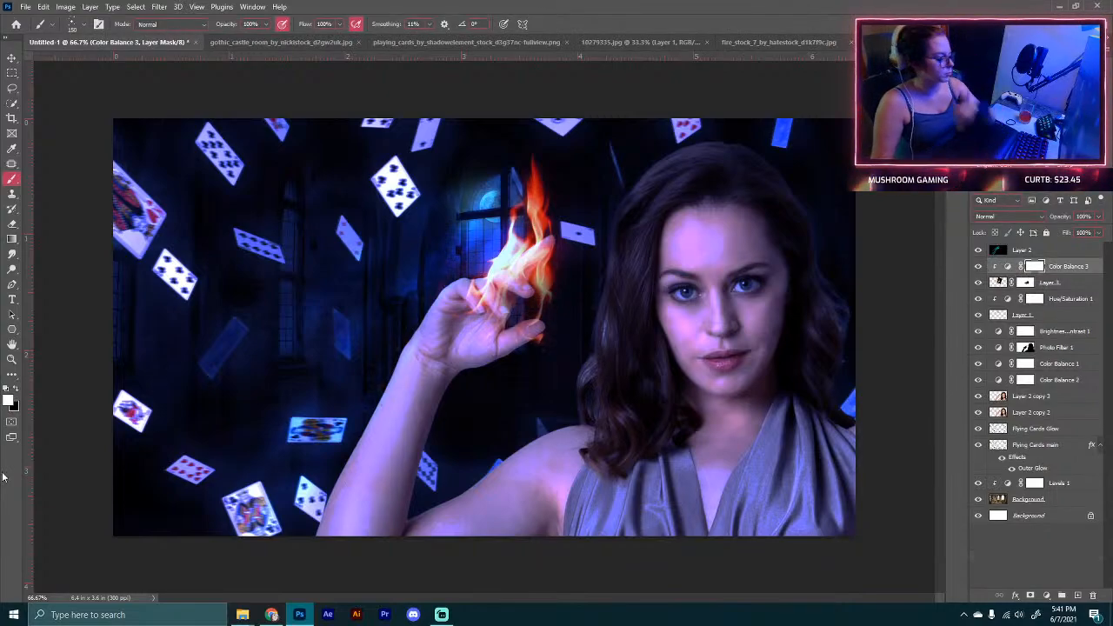
Step: Add a new layer at the top of the stack, fill it with black, and set its blend mode to Color Dodge
{"action": "left_click", "coordinate": [1049, 254]}
{"action": "left_click", "coordinate": [1076, 595]}
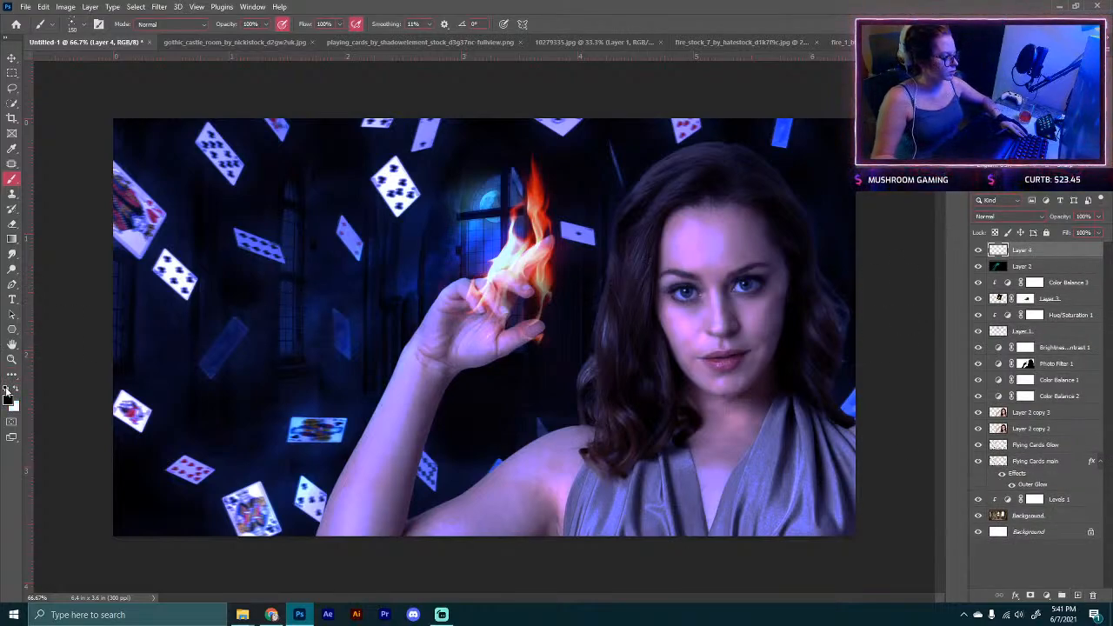
{"action": "key", "text": "alt+BackSpace"}
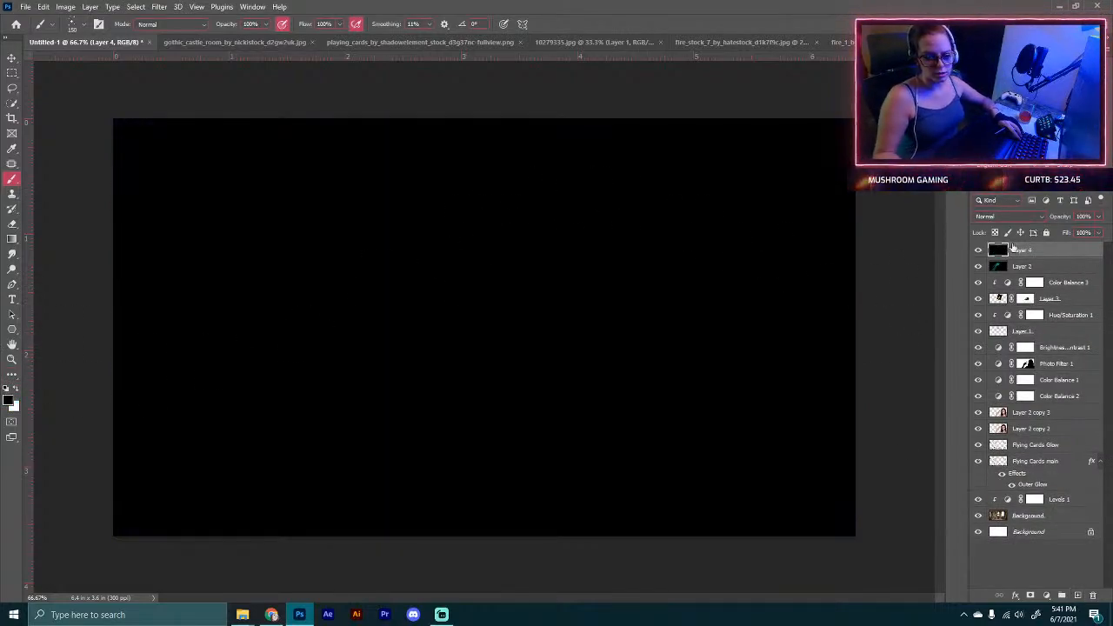
{"action": "left_click", "coordinate": [990, 217]}
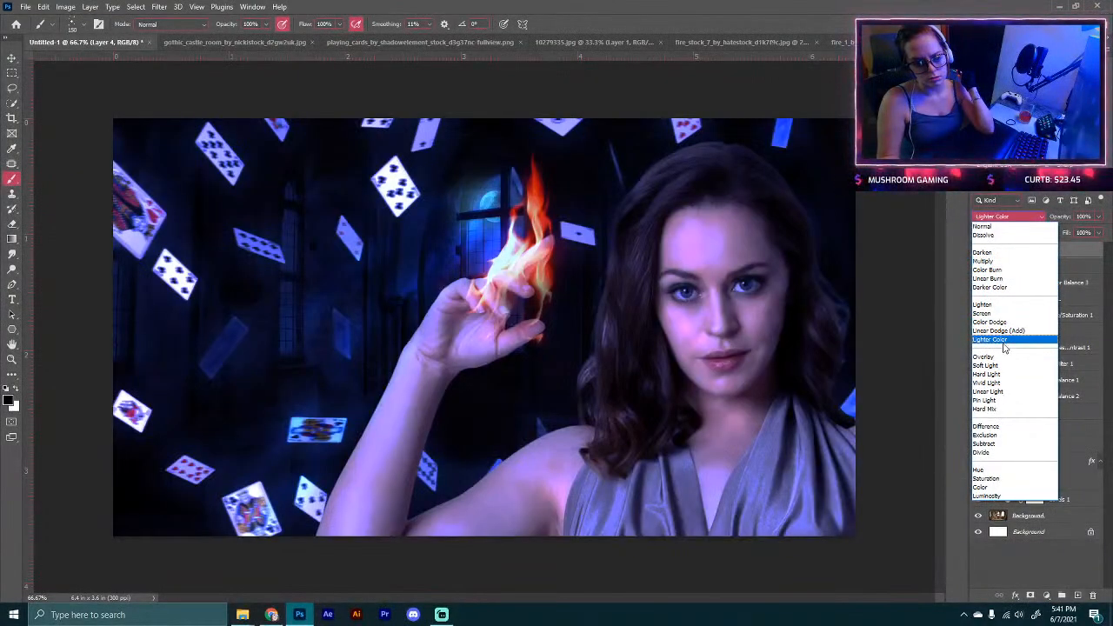
{"action": "left_click", "coordinate": [1000, 322]}
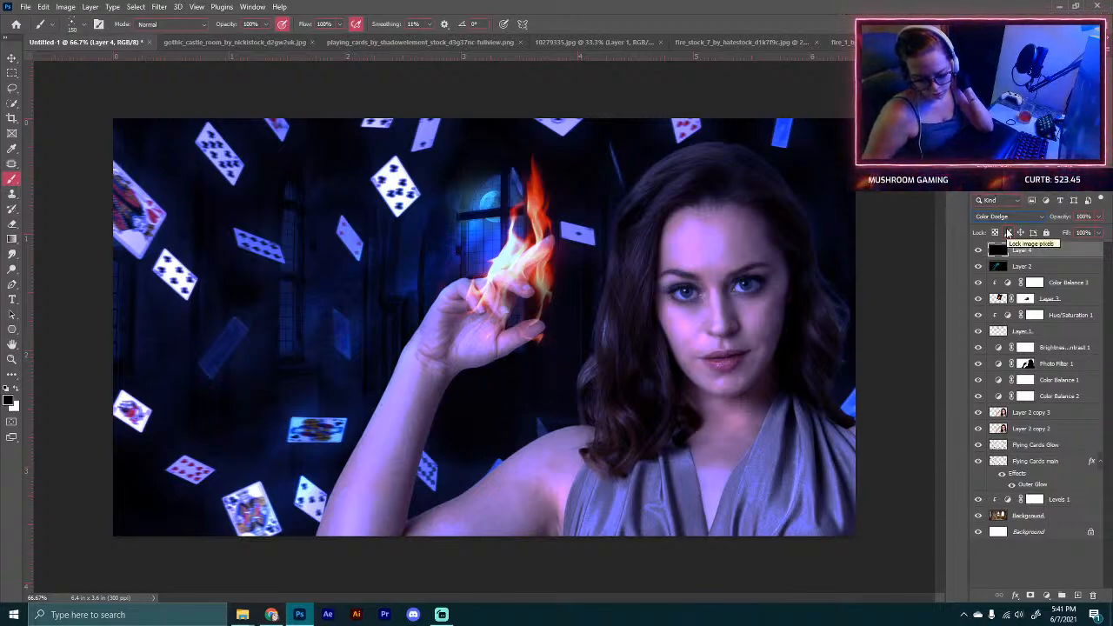
Step: With a large soft round brush in red, paint firelight onto the hair on the flame side of her face
{"action": "right_click", "coordinate": [13, 181]}
{"action": "left_click", "coordinate": [12, 181]}
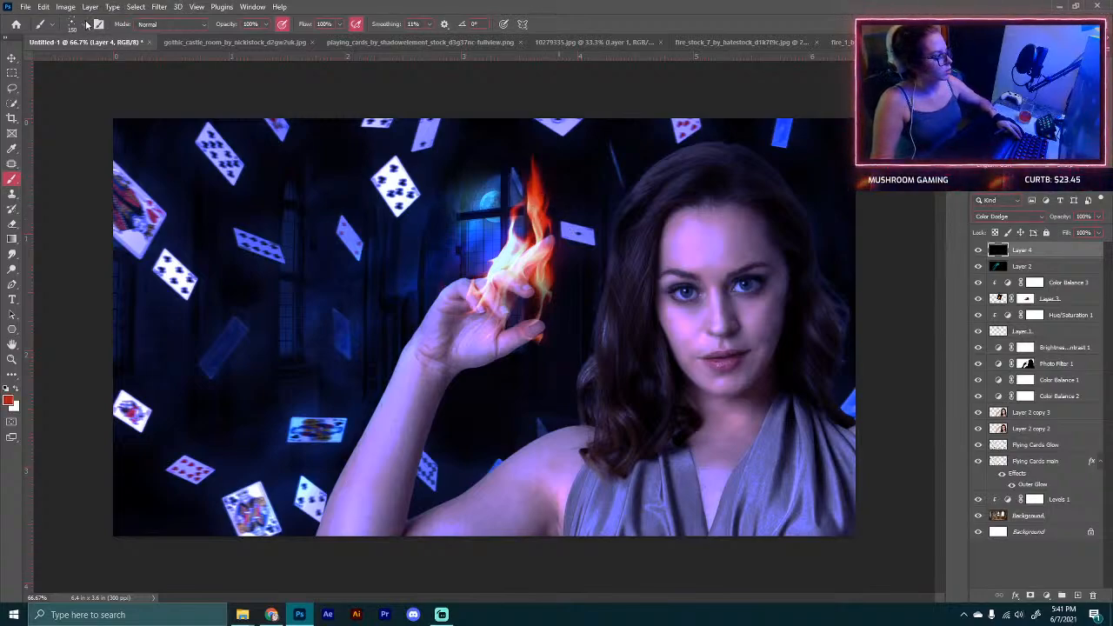
{"action": "left_click", "coordinate": [86, 25]}
{"action": "left_click", "coordinate": [80, 132]}
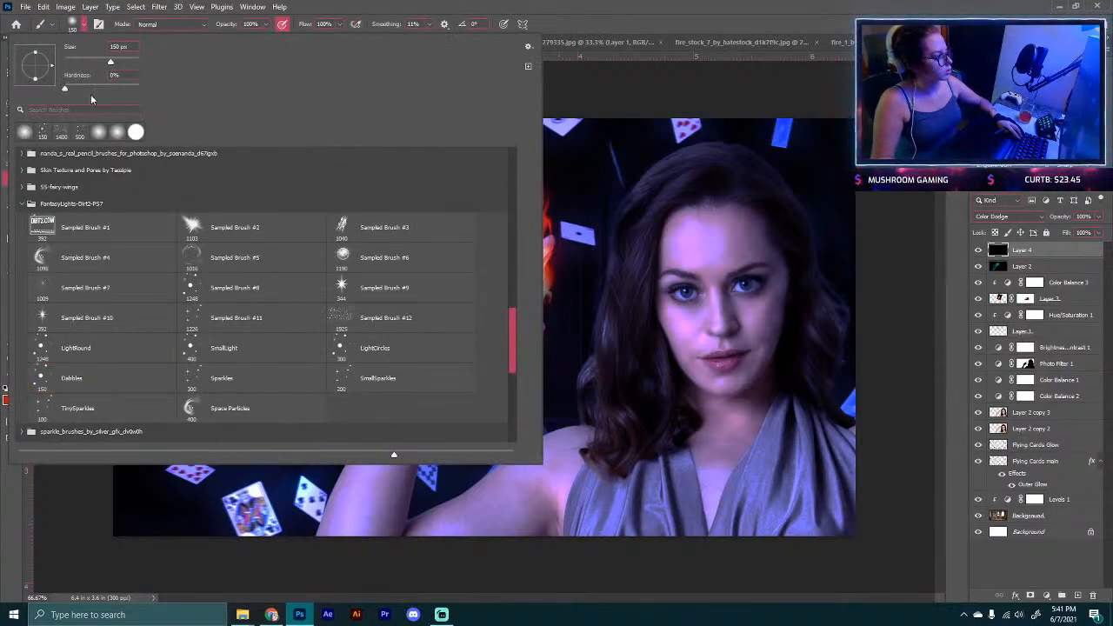
{"action": "left_click", "coordinate": [87, 26]}
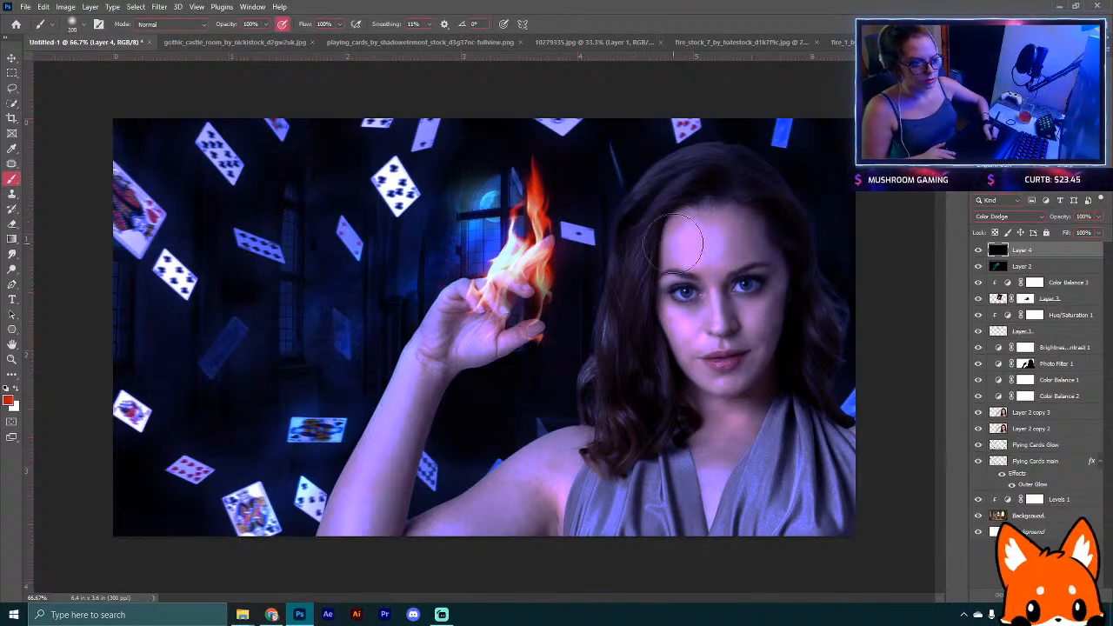
{"action": "key", "text": "bracketright"}
{"action": "mouse_move", "coordinate": [654, 242]}
{"action": "left_mouse_down"}
{"action": "mouse_move", "coordinate": [654, 310]}
{"action": "mouse_move", "coordinate": [650, 288]}
{"action": "mouse_move", "coordinate": [666, 344]}
{"action": "left_mouse_up"}
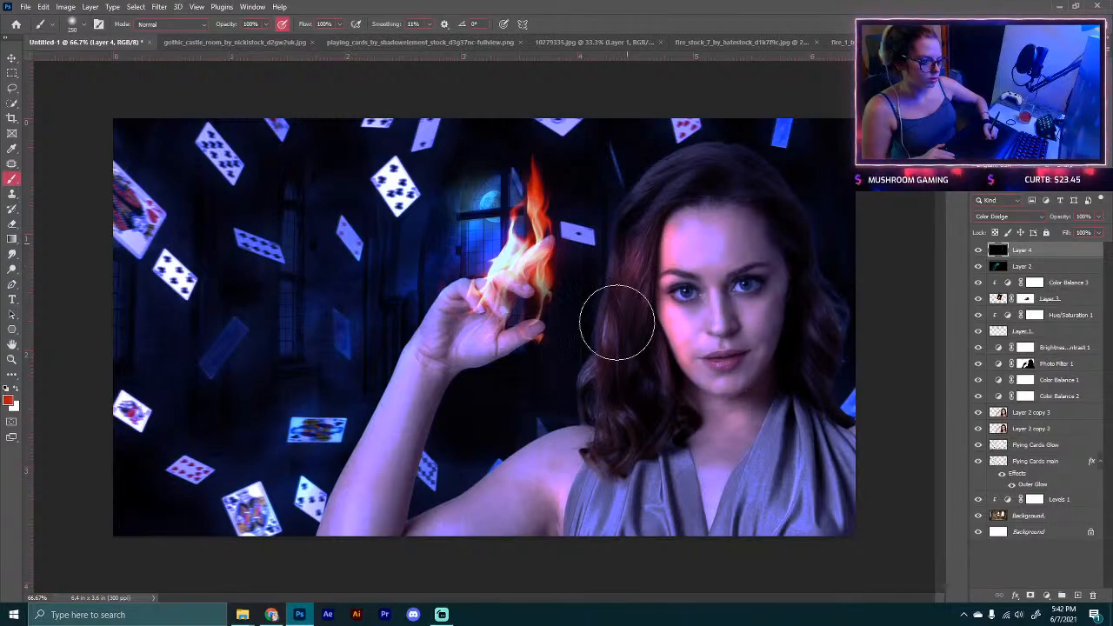
{"action": "key", "text": "bracketleft"}
{"action": "key", "text": "bracketleft"}
{"action": "key", "text": "bracketleft"}
{"action": "key", "text": "bracketleft"}
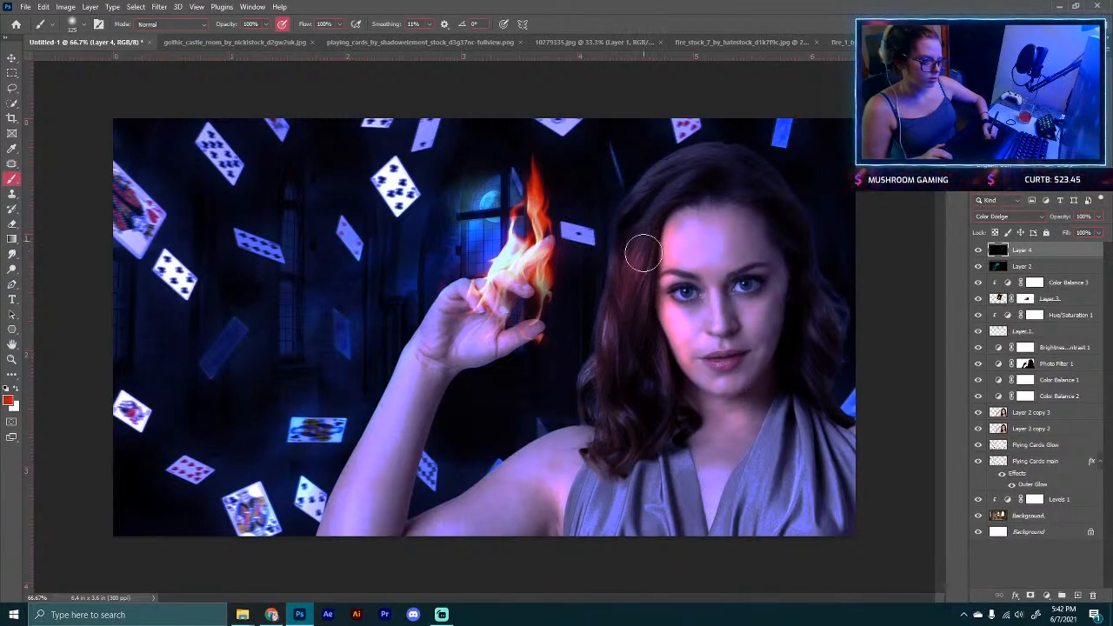
{"action": "mouse_move", "coordinate": [642, 253]}
{"action": "left_mouse_down"}
{"action": "mouse_move", "coordinate": [638, 244]}
{"action": "mouse_move", "coordinate": [628, 258]}
{"action": "mouse_move", "coordinate": [612, 396]}
{"action": "left_mouse_up"}
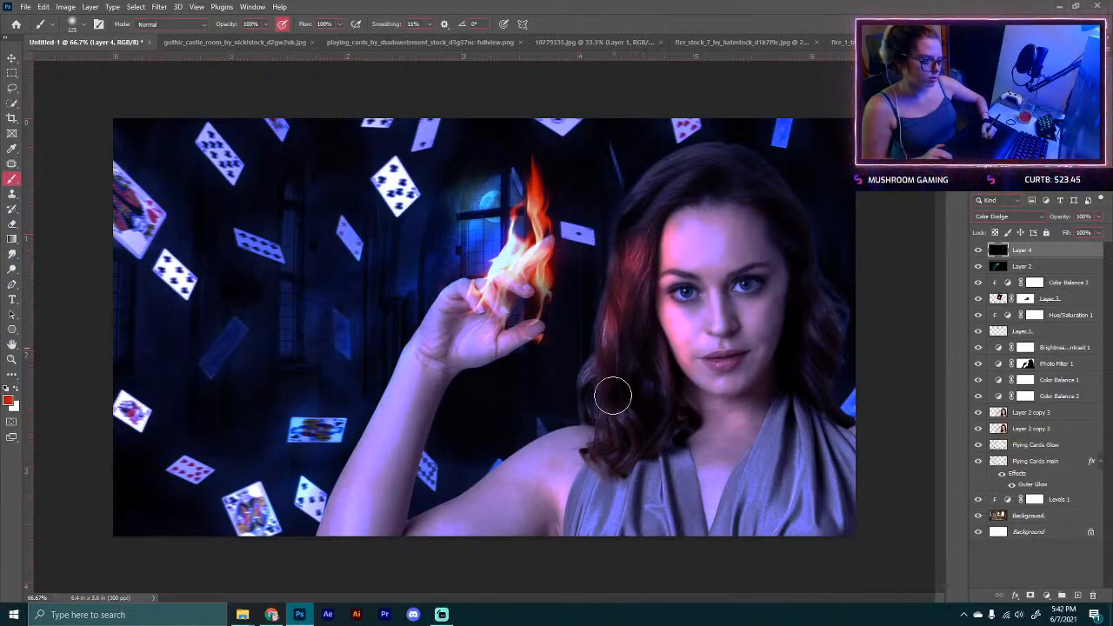
Step: Set brush opacity to 73% and paint red glow across her hand, arm, shoulder, hair and cheek
{"action": "left_click_drag", "start_coordinate": [235, 24], "coordinate": [222, 29]}
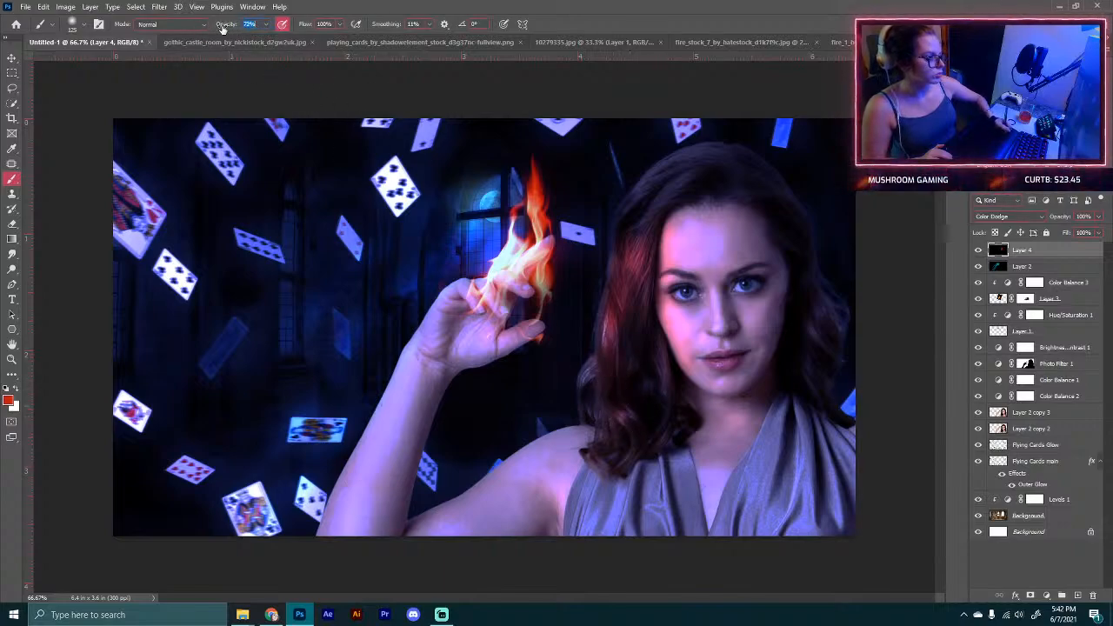
{"action": "mouse_move", "coordinate": [583, 441]}
{"action": "left_mouse_down"}
{"action": "mouse_move", "coordinate": [549, 431]}
{"action": "mouse_move", "coordinate": [491, 474]}
{"action": "mouse_move", "coordinate": [509, 478]}
{"action": "left_mouse_up"}
{"action": "mouse_move", "coordinate": [533, 329]}
{"action": "left_mouse_down"}
{"action": "mouse_move", "coordinate": [499, 332]}
{"action": "mouse_move", "coordinate": [539, 251]}
{"action": "mouse_move", "coordinate": [487, 322]}
{"action": "mouse_move", "coordinate": [470, 297]}
{"action": "mouse_move", "coordinate": [459, 328]}
{"action": "mouse_move", "coordinate": [472, 335]}
{"action": "mouse_move", "coordinate": [449, 347]}
{"action": "mouse_move", "coordinate": [457, 315]}
{"action": "left_mouse_up"}
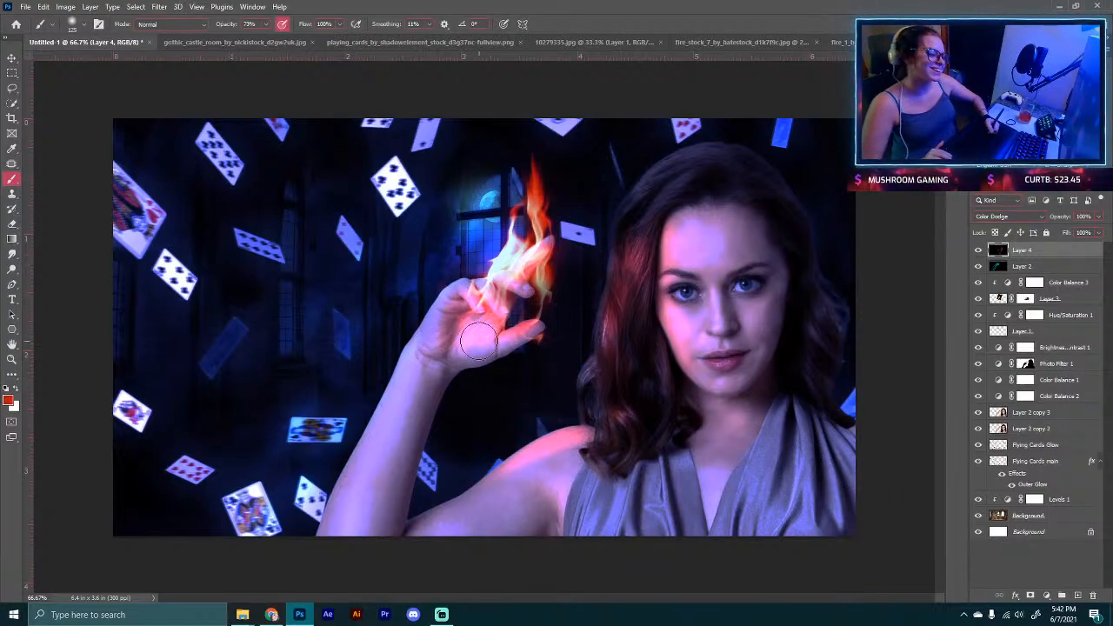
{"action": "mouse_move", "coordinate": [478, 287]}
{"action": "left_mouse_down"}
{"action": "mouse_move", "coordinate": [533, 259]}
{"action": "mouse_move", "coordinate": [557, 266]}
{"action": "mouse_move", "coordinate": [533, 259]}
{"action": "mouse_move", "coordinate": [547, 274]}
{"action": "mouse_move", "coordinate": [520, 317]}
{"action": "mouse_move", "coordinate": [502, 316]}
{"action": "mouse_move", "coordinate": [514, 314]}
{"action": "mouse_move", "coordinate": [476, 282]}
{"action": "mouse_move", "coordinate": [494, 262]}
{"action": "mouse_move", "coordinate": [537, 249]}
{"action": "mouse_move", "coordinate": [516, 250]}
{"action": "mouse_move", "coordinate": [442, 330]}
{"action": "mouse_move", "coordinate": [453, 341]}
{"action": "mouse_move", "coordinate": [474, 323]}
{"action": "mouse_move", "coordinate": [472, 346]}
{"action": "mouse_move", "coordinate": [434, 356]}
{"action": "left_mouse_up"}
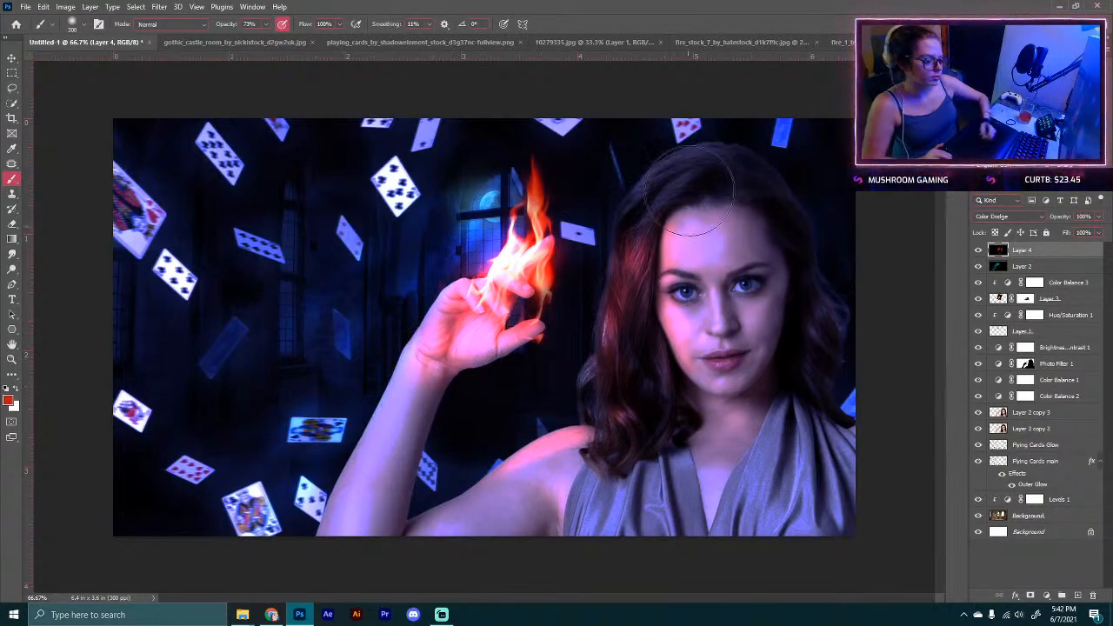
{"action": "mouse_move", "coordinate": [624, 197]}
{"action": "left_mouse_down"}
{"action": "mouse_move", "coordinate": [588, 348]}
{"action": "mouse_move", "coordinate": [551, 438]}
{"action": "mouse_move", "coordinate": [572, 414]}
{"action": "mouse_move", "coordinate": [575, 433]}
{"action": "mouse_move", "coordinate": [530, 470]}
{"action": "mouse_move", "coordinate": [540, 449]}
{"action": "mouse_move", "coordinate": [456, 489]}
{"action": "mouse_move", "coordinate": [579, 416]}
{"action": "mouse_move", "coordinate": [578, 453]}
{"action": "left_mouse_up"}
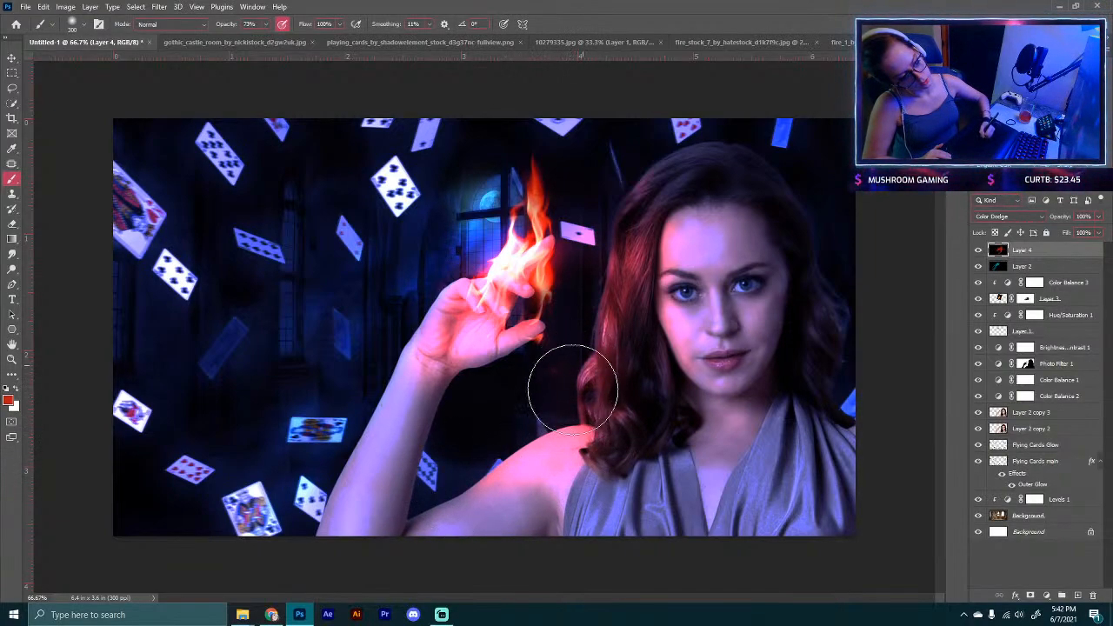
{"action": "mouse_move", "coordinate": [635, 237]}
{"action": "left_mouse_down"}
{"action": "mouse_move", "coordinate": [621, 186]}
{"action": "mouse_move", "coordinate": [641, 265]}
{"action": "mouse_move", "coordinate": [654, 239]}
{"action": "mouse_move", "coordinate": [677, 266]}
{"action": "mouse_move", "coordinate": [667, 323]}
{"action": "mouse_move", "coordinate": [678, 360]}
{"action": "mouse_move", "coordinate": [665, 303]}
{"action": "left_mouse_up"}
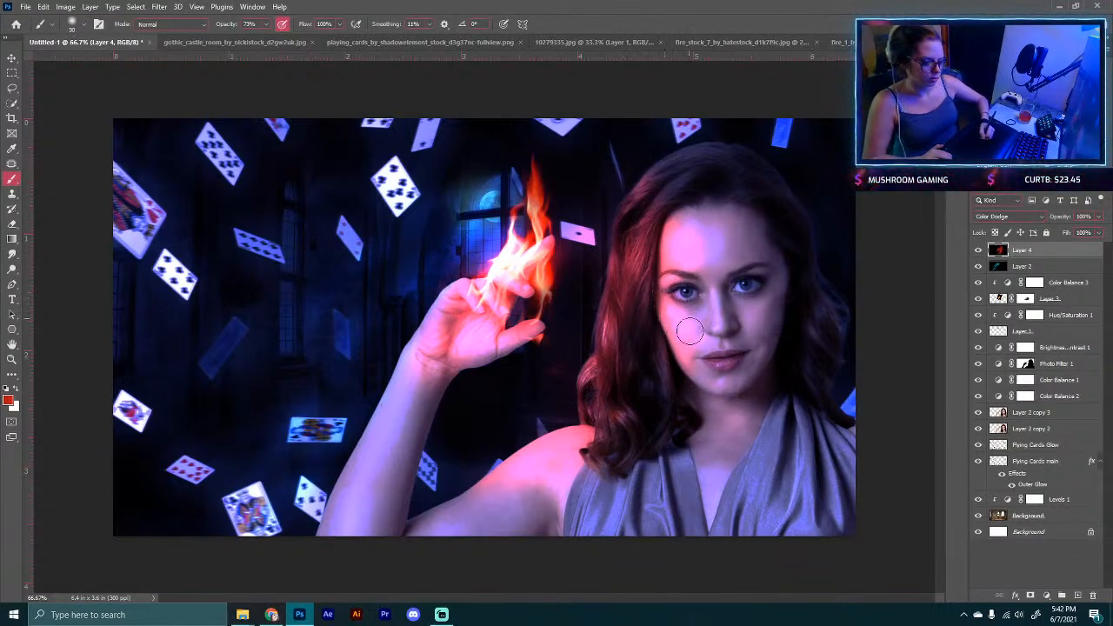
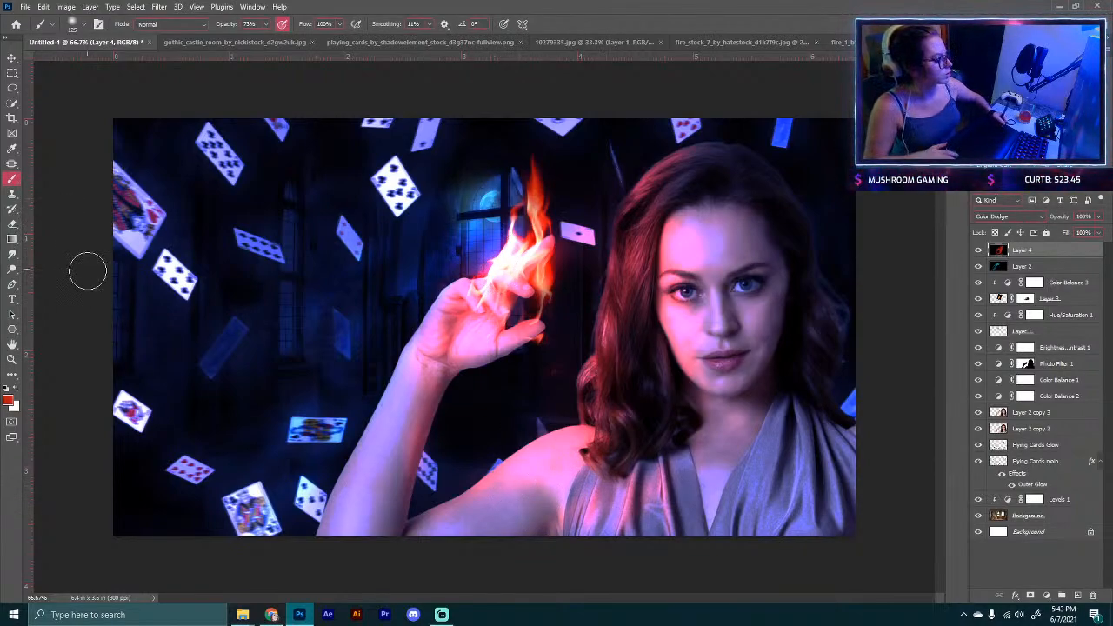
Step: Toggle the top Color Dodge glow layer on and off to compare the firelight effect
{"action": "key", "text": "ctrl+minus"}
{"action": "key", "text": "ctrl+minus"}
{"action": "key", "text": "ctrl+plus"}
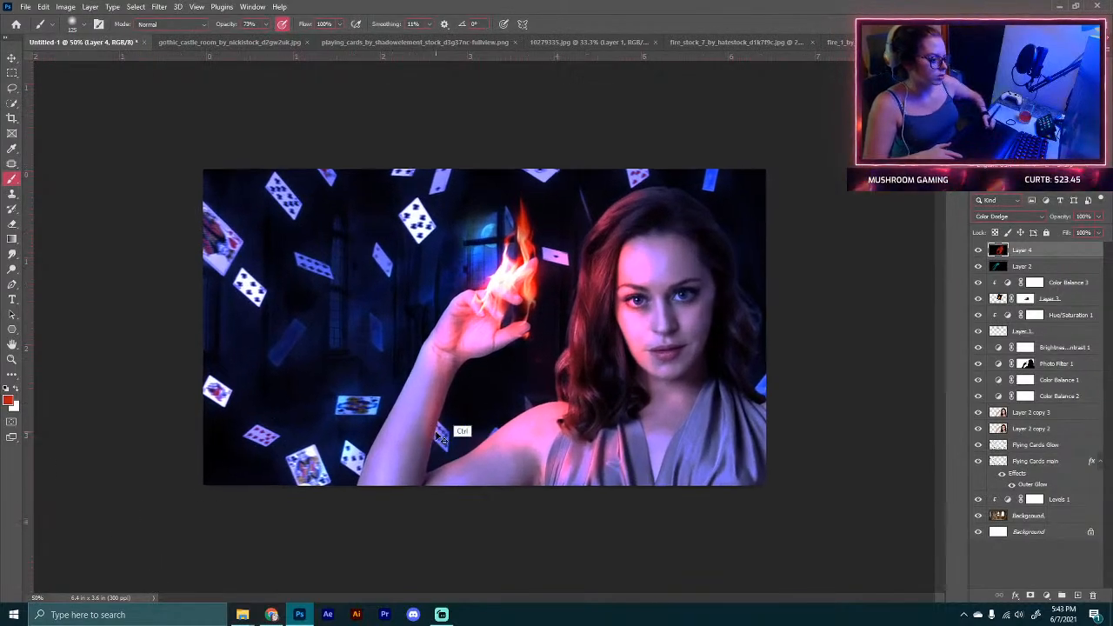
{"action": "key", "text": "ctrl+plus"}
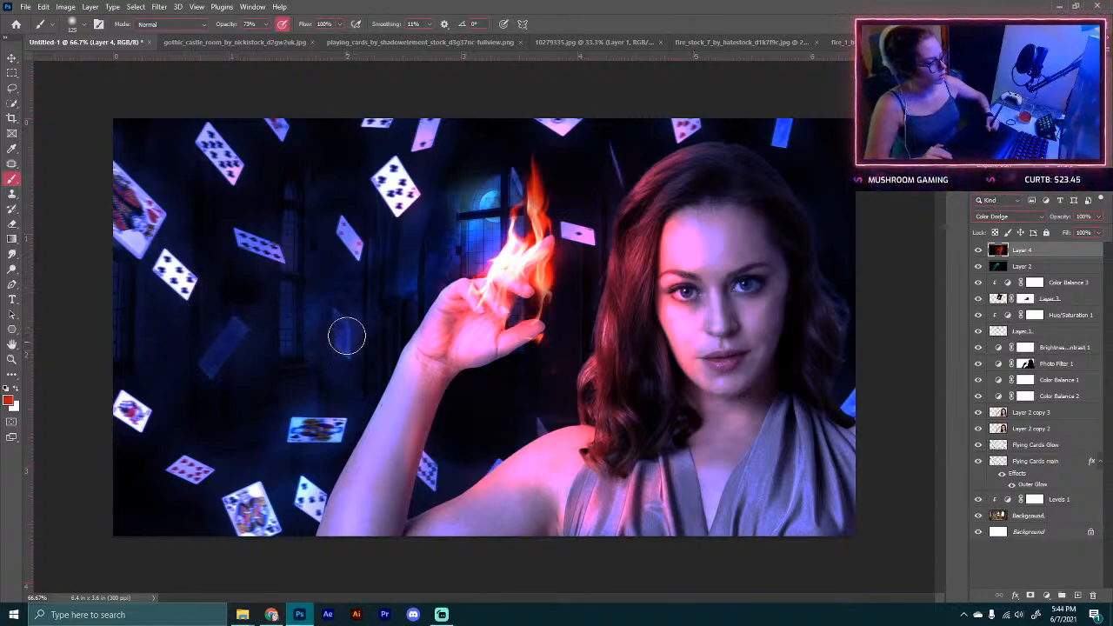
{"action": "left_click", "coordinate": [976, 251]}
{"action": "left_click", "coordinate": [976, 250]}
{"action": "left_click", "coordinate": [976, 250]}
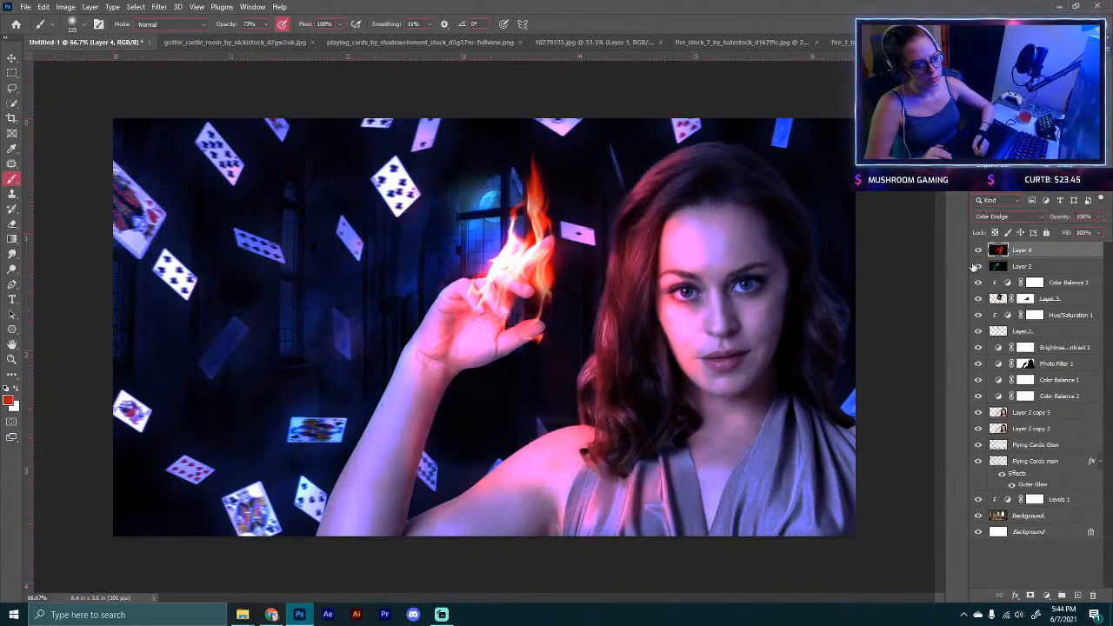
{"action": "key", "text": "ctrl+minus"}
{"action": "key", "text": "ctrl+minus"}
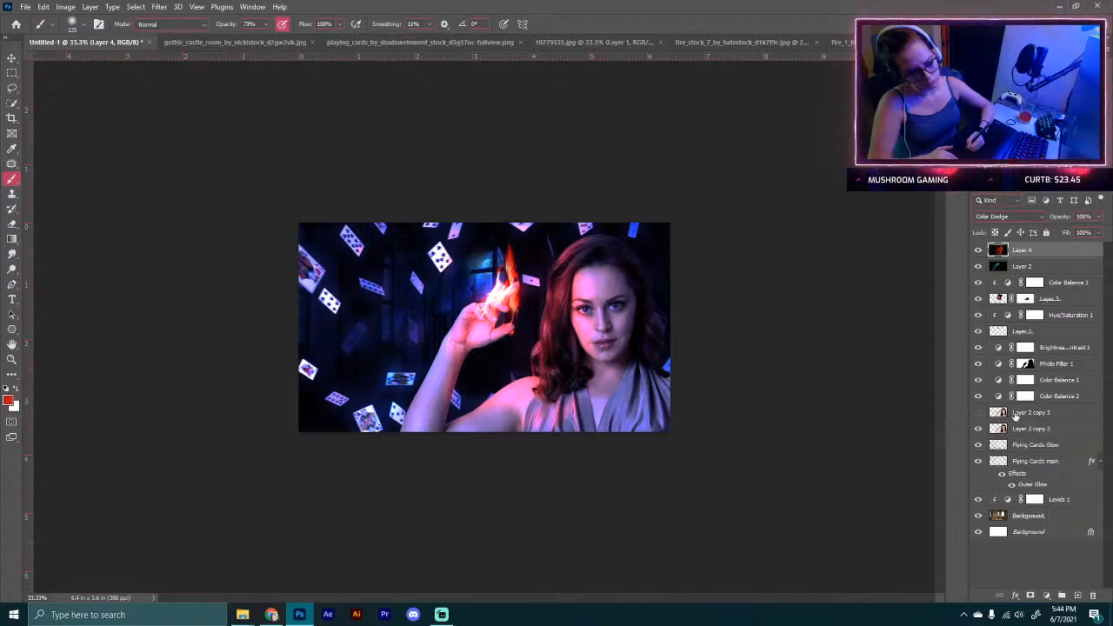
Step: Delete the Layer 2 copy 3 layer and select Layer 2 copy 2
{"action": "left_click_drag", "start_coordinate": [1018, 413], "coordinate": [1093, 596]}
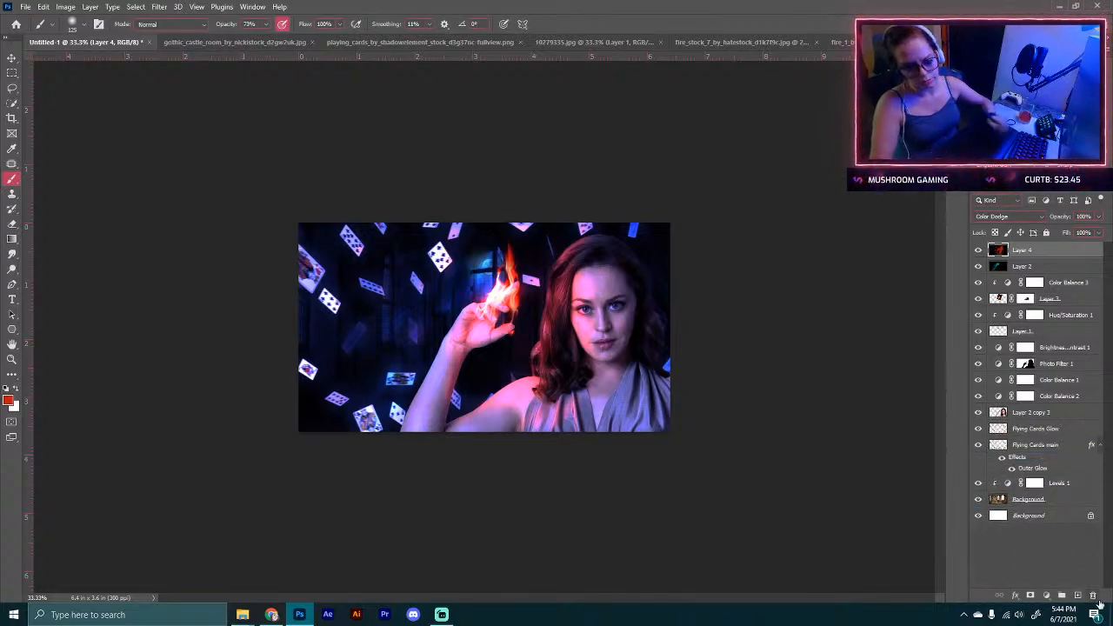
{"action": "left_click", "coordinate": [1030, 413]}
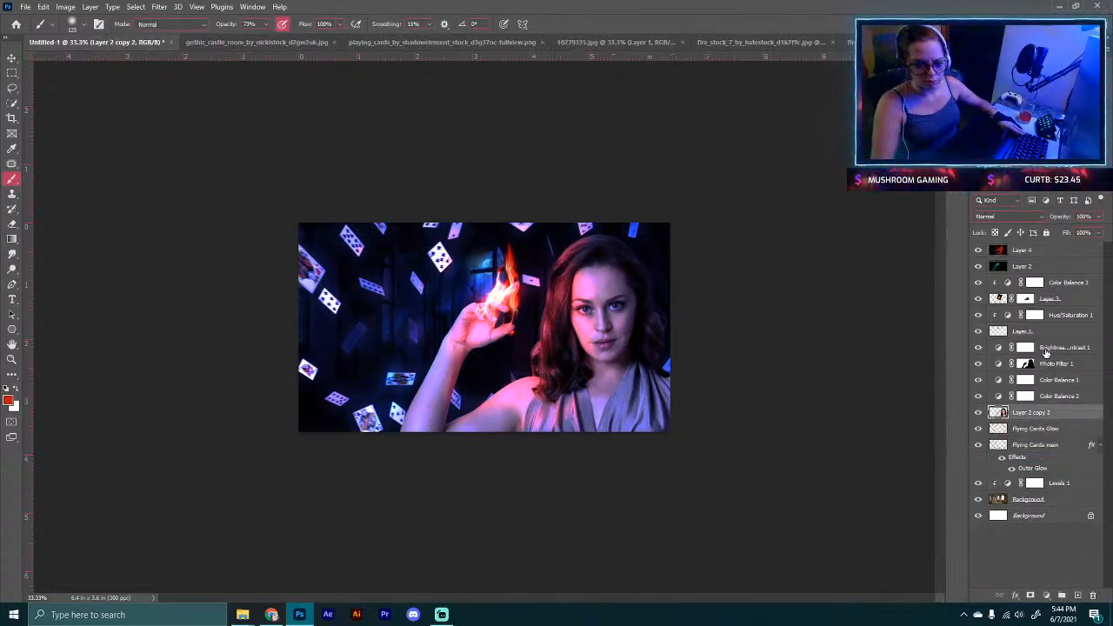
{"action": "left_click_drag", "start_coordinate": [976, 347], "coordinate": [978, 400]}
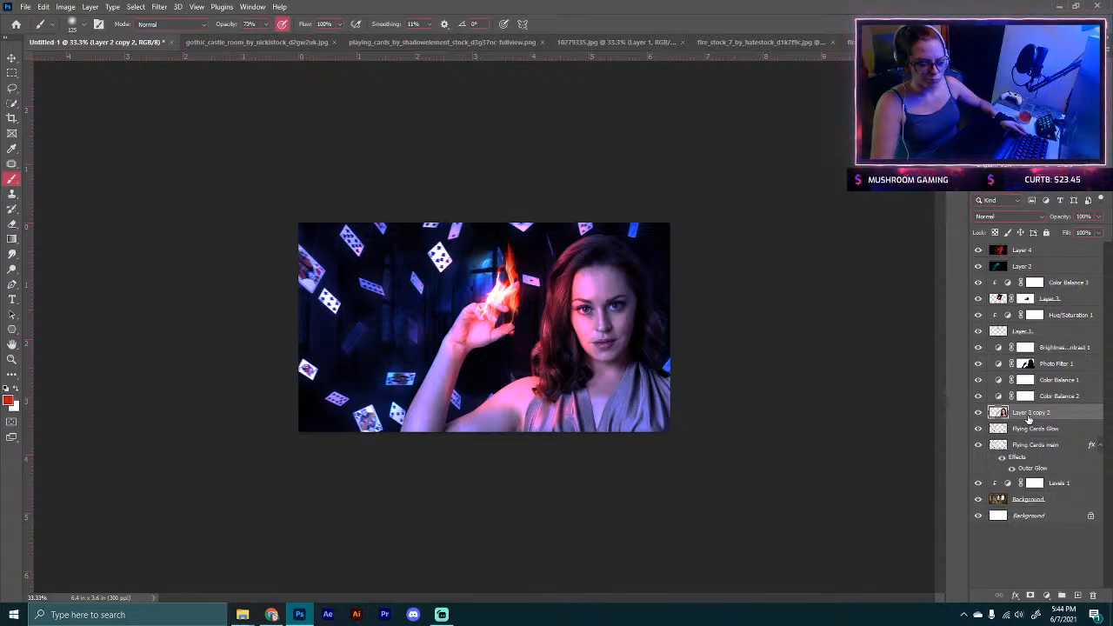
Step: Group all layers from Color Balance 2 up to Layer 4 into a group and hide it
{"action": "key", "text": "ctrl+plus"}
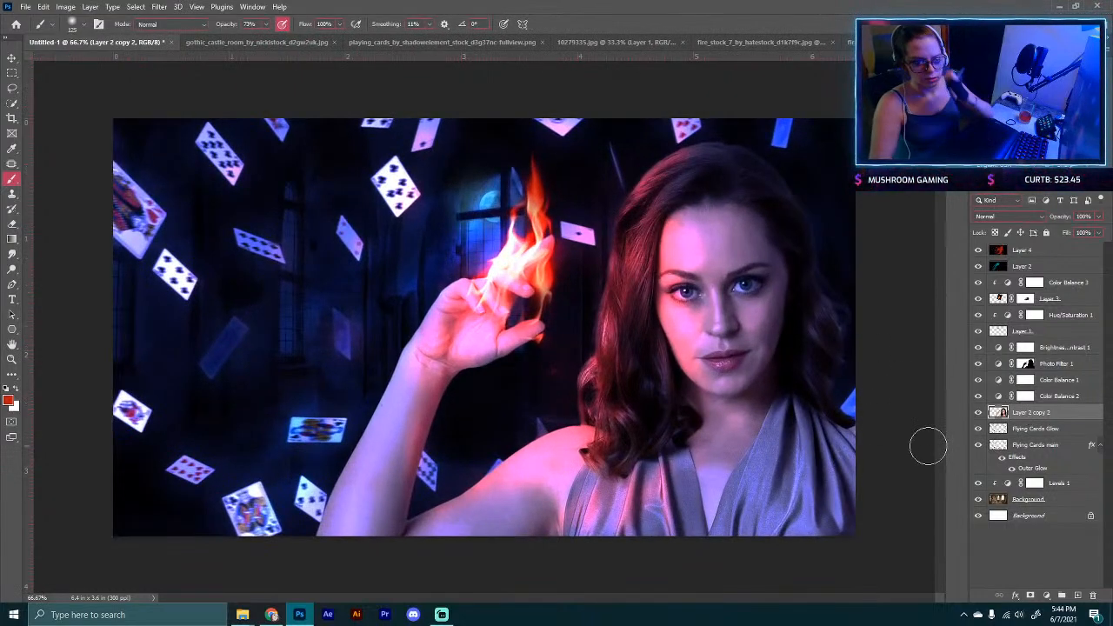
{"action": "left_click", "coordinate": [1047, 398]}
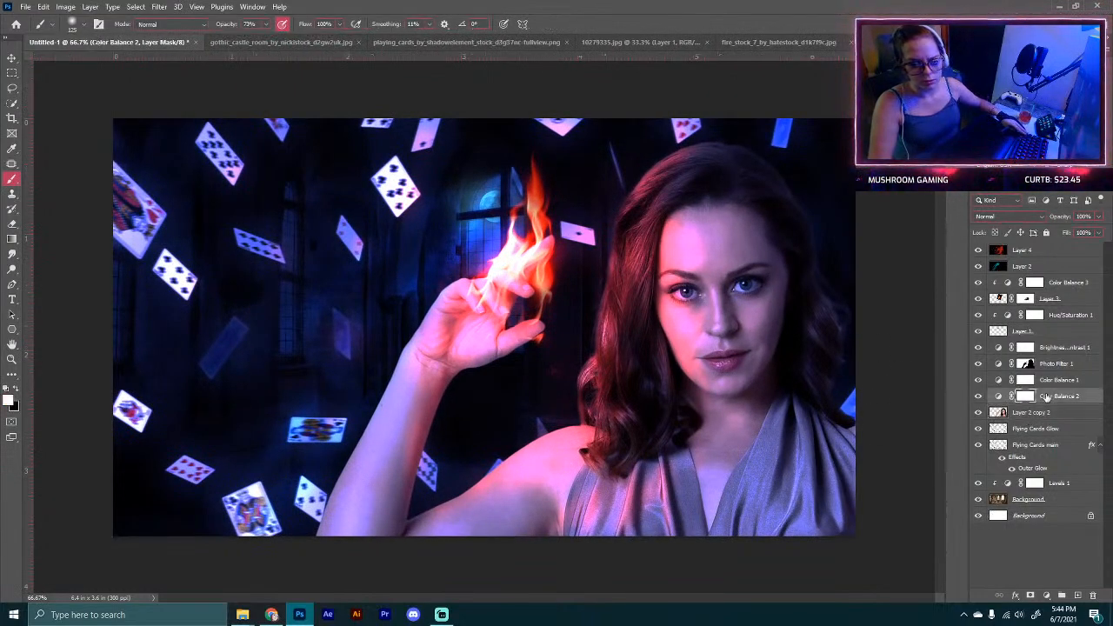
{"action": "left_click", "coordinate": [1045, 252], "text": "shift"}
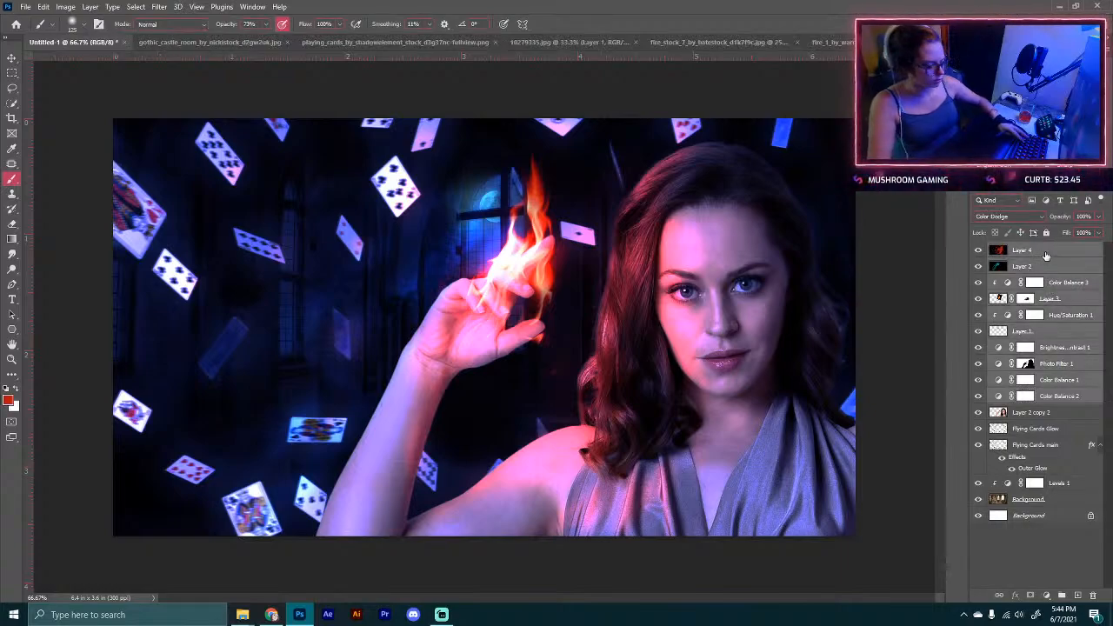
{"action": "key", "text": "ctrl+g"}
{"action": "left_click", "coordinate": [978, 251]}
Step: Zoom into the model's face and duplicate the Layer 2 copy 2 model layer for retouching
{"action": "key", "text": "ctrl+plus"}
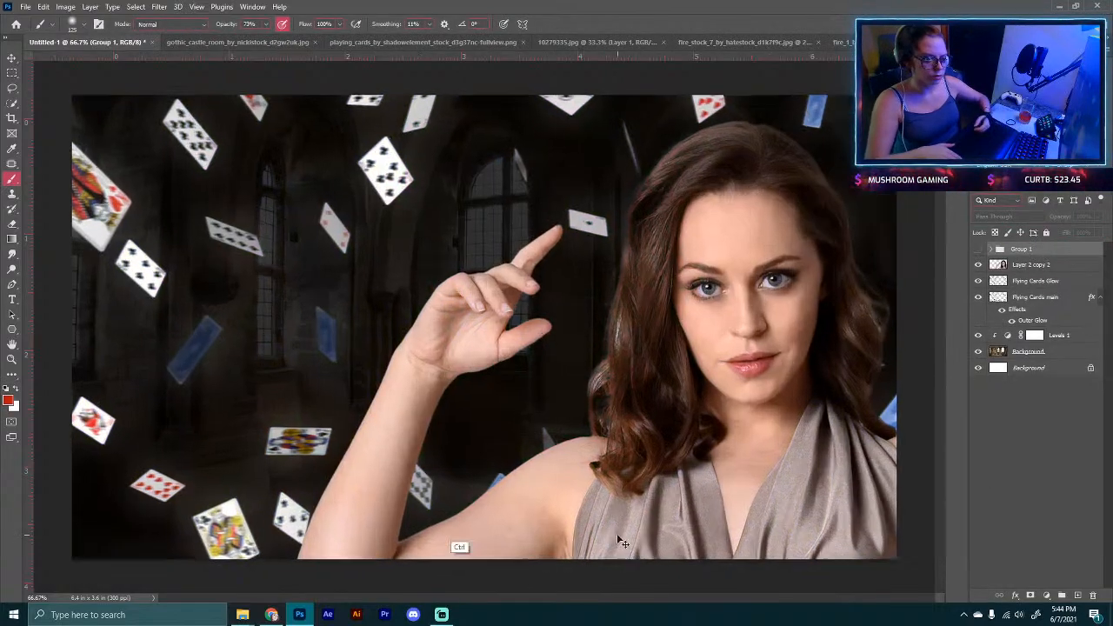
{"action": "left_click_drag", "start_coordinate": [779, 427], "coordinate": [474, 460]}
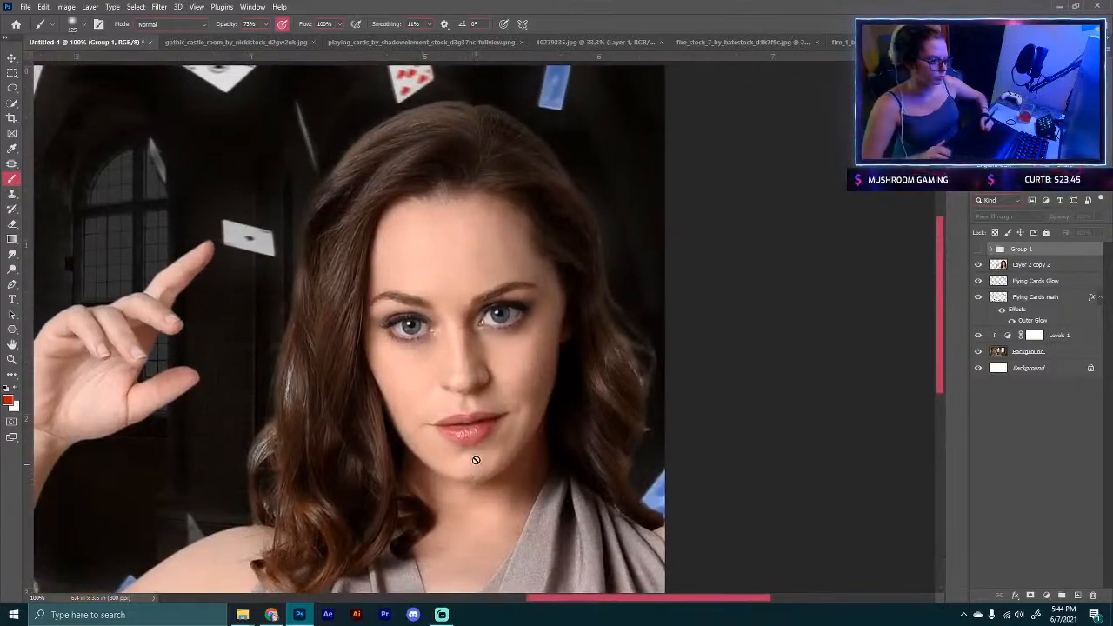
{"action": "key", "text": "ctrl+plus"}
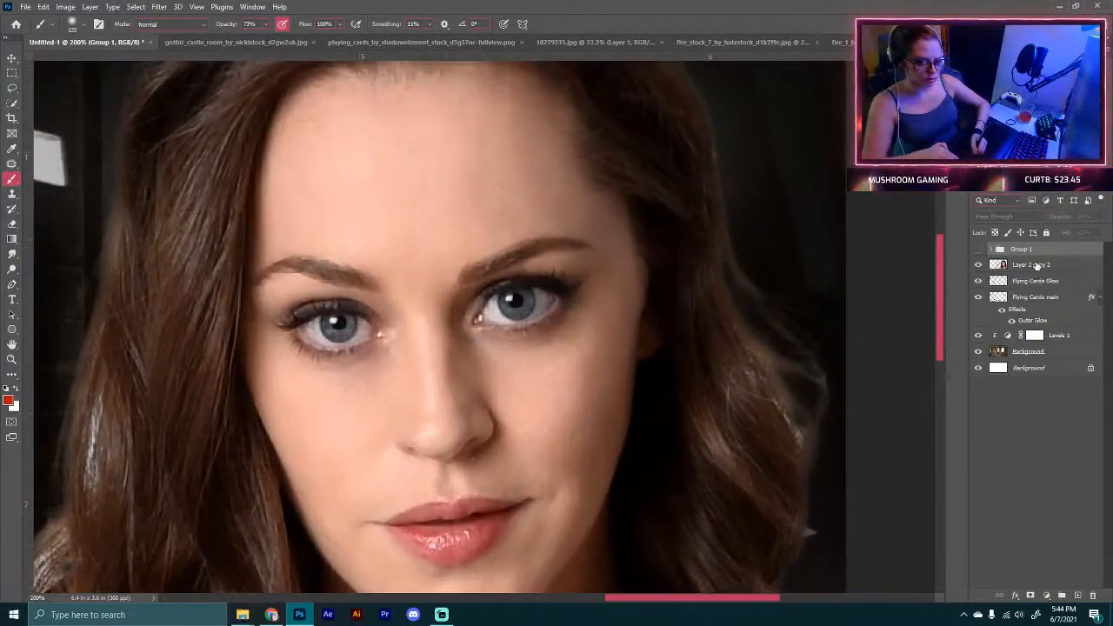
{"action": "left_click", "coordinate": [1019, 269]}
{"action": "key", "text": "ctrl+j"}
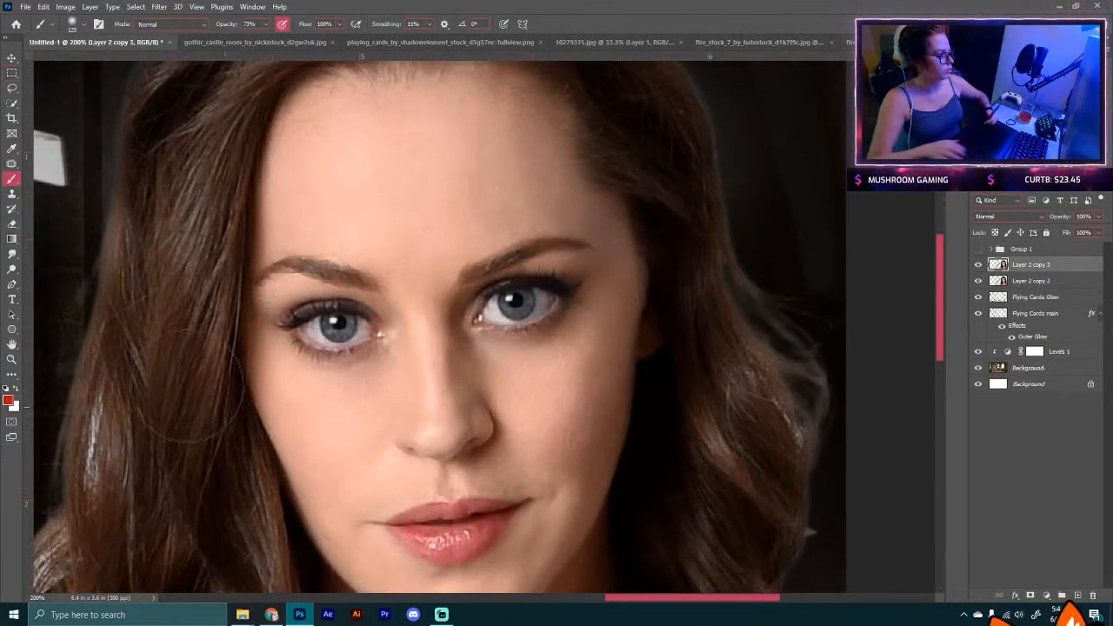
Step: Pick the Brush tool, sample the forehead skin tone, shrink the brush and set its opacity to 53%
{"action": "left_click", "coordinate": [13, 255]}
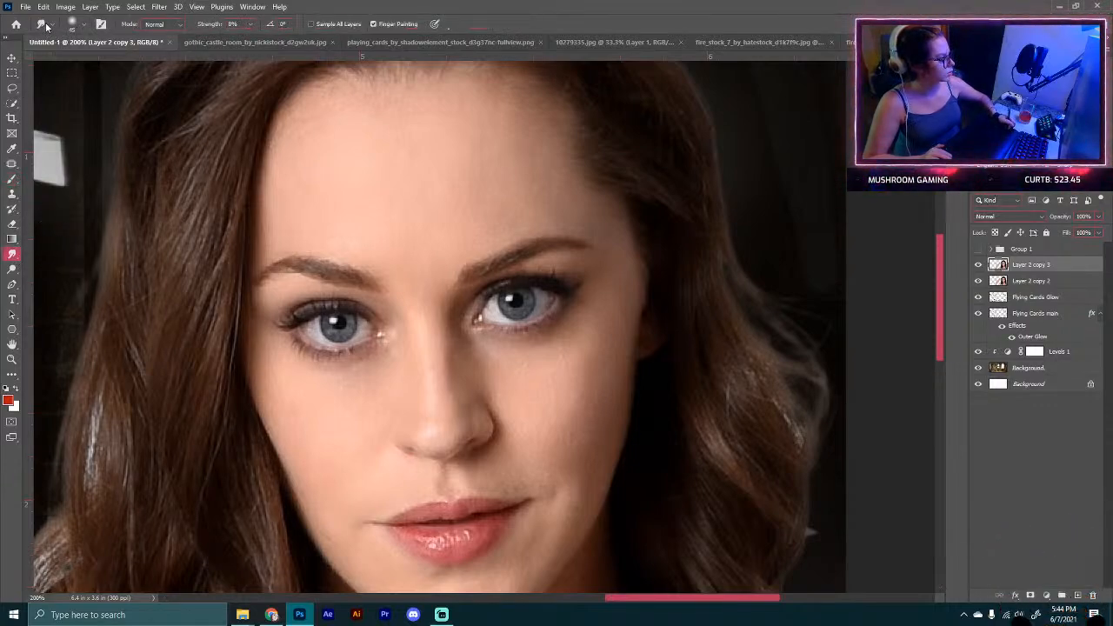
{"action": "left_click", "coordinate": [84, 26]}
{"action": "left_click", "coordinate": [85, 28]}
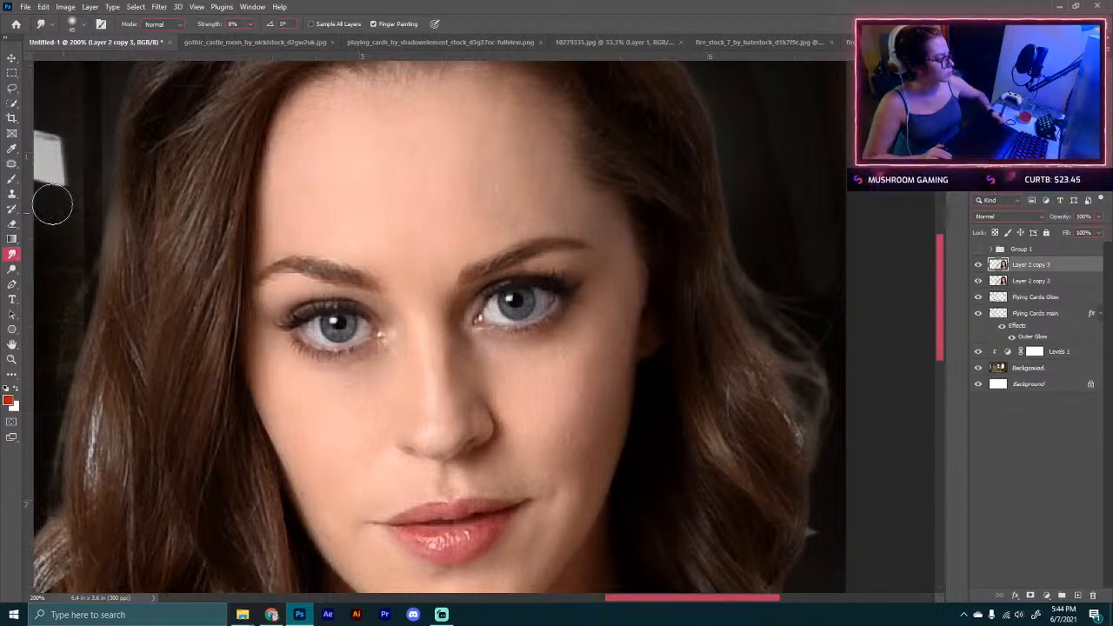
{"action": "left_click", "coordinate": [11, 180]}
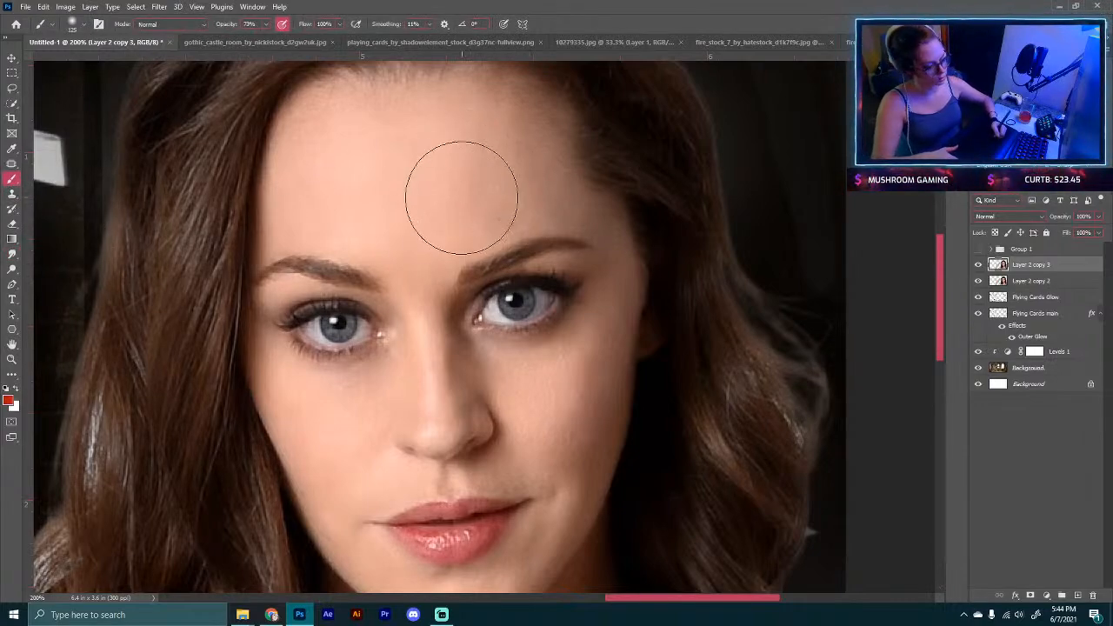
{"action": "key", "text": "alt"}
{"action": "left_click", "coordinate": [429, 175], "text": "alt"}
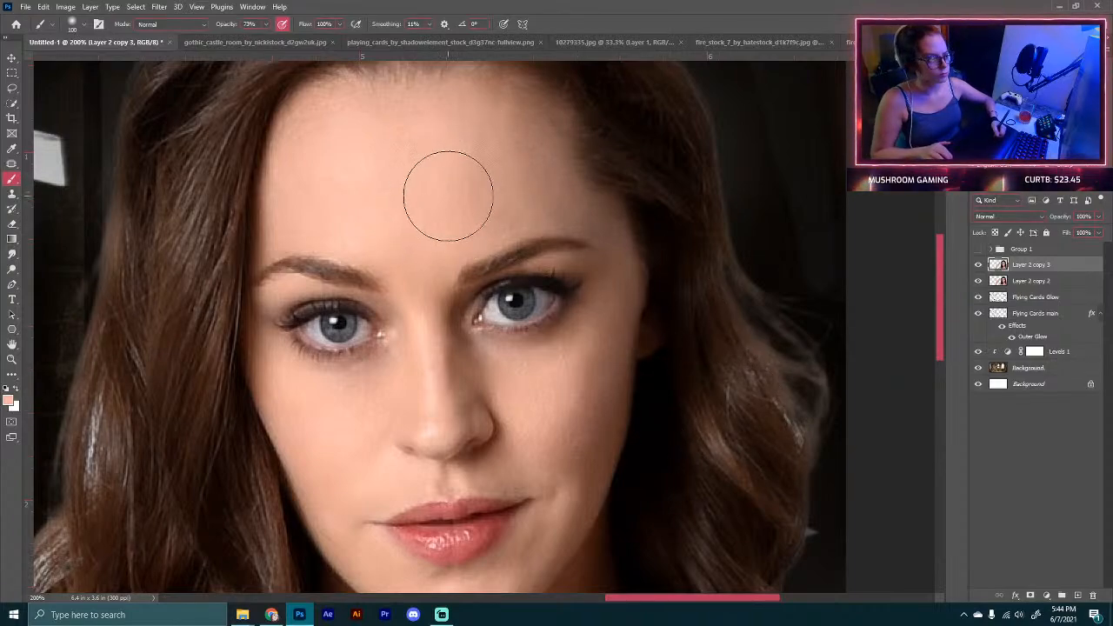
{"action": "key", "text": "bracketleft"}
{"action": "key", "text": "bracketleft"}
{"action": "key", "text": "bracketleft"}
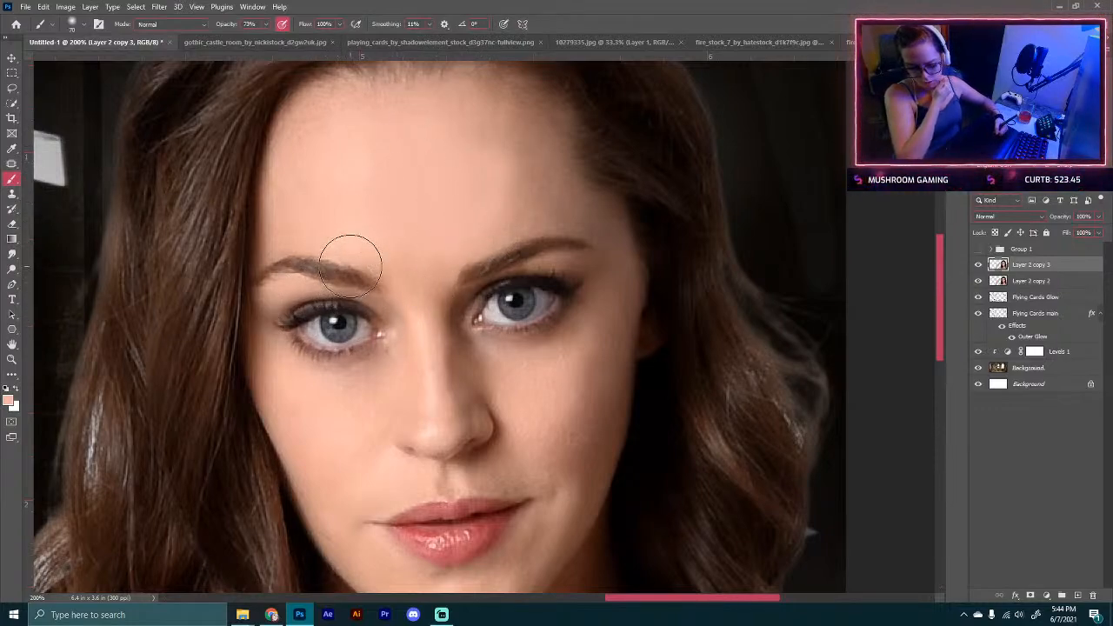
{"action": "key", "text": "5"}
{"action": "key", "text": "3"}
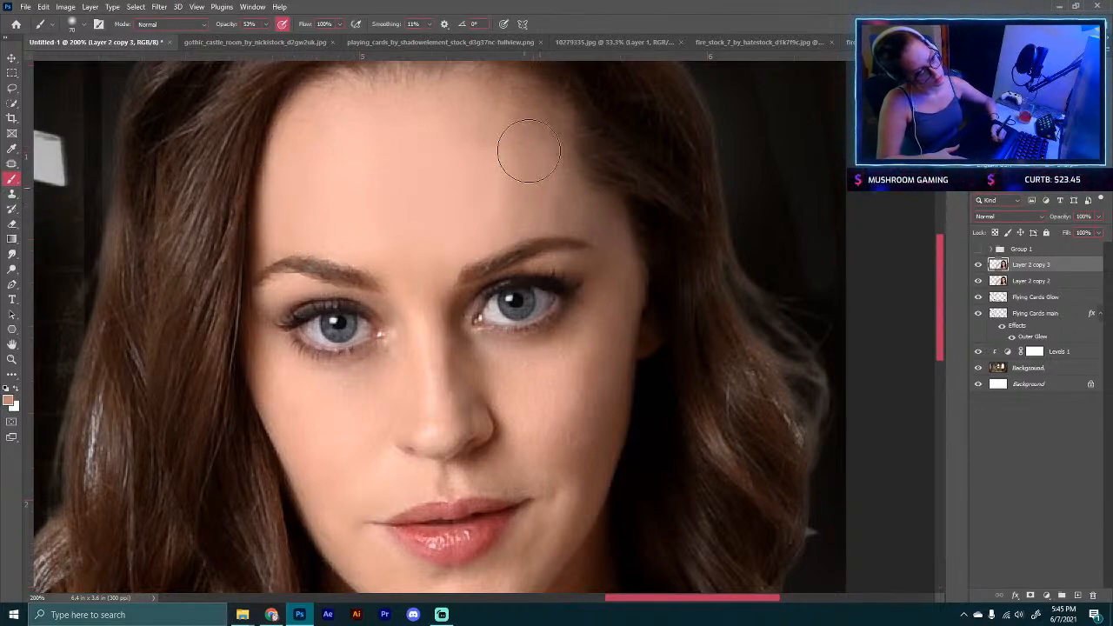
Step: Sample nearby skin tones and paint over the cheeks, nose, chin and under-eye areas to even out the skin
{"action": "key", "text": "alt"}
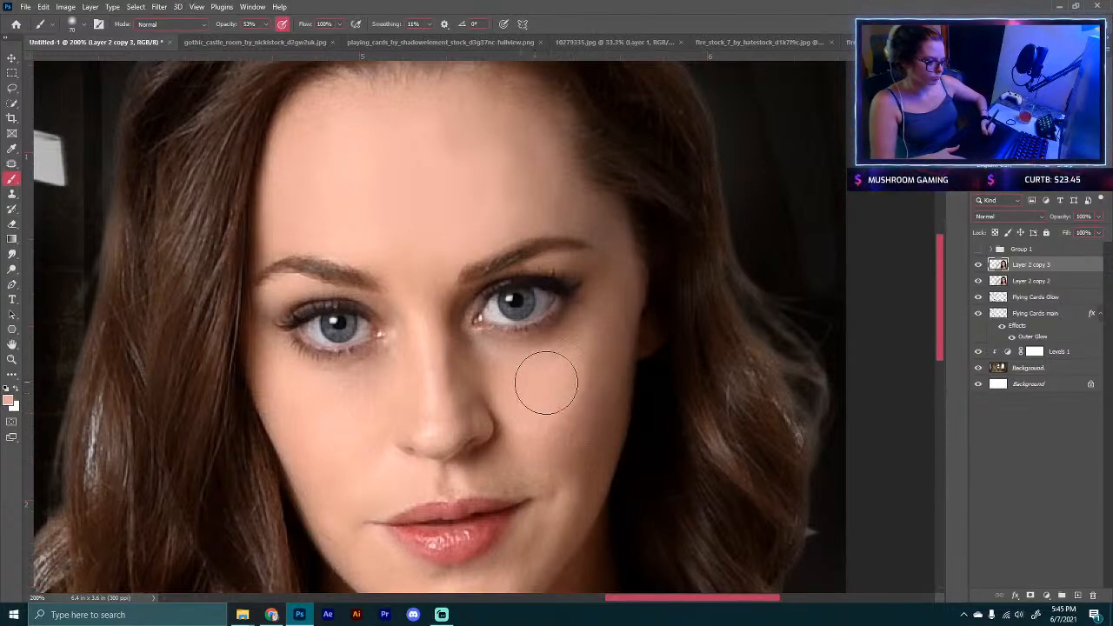
{"action": "left_click", "coordinate": [600, 403], "text": "alt"}
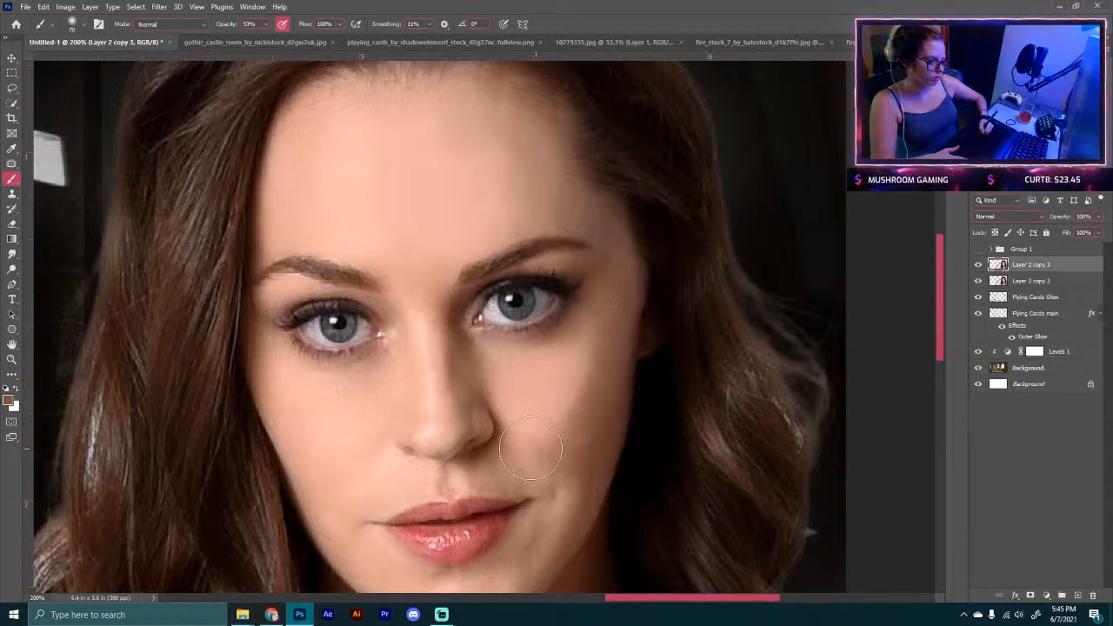
{"action": "left_click", "coordinate": [338, 417], "text": "alt"}
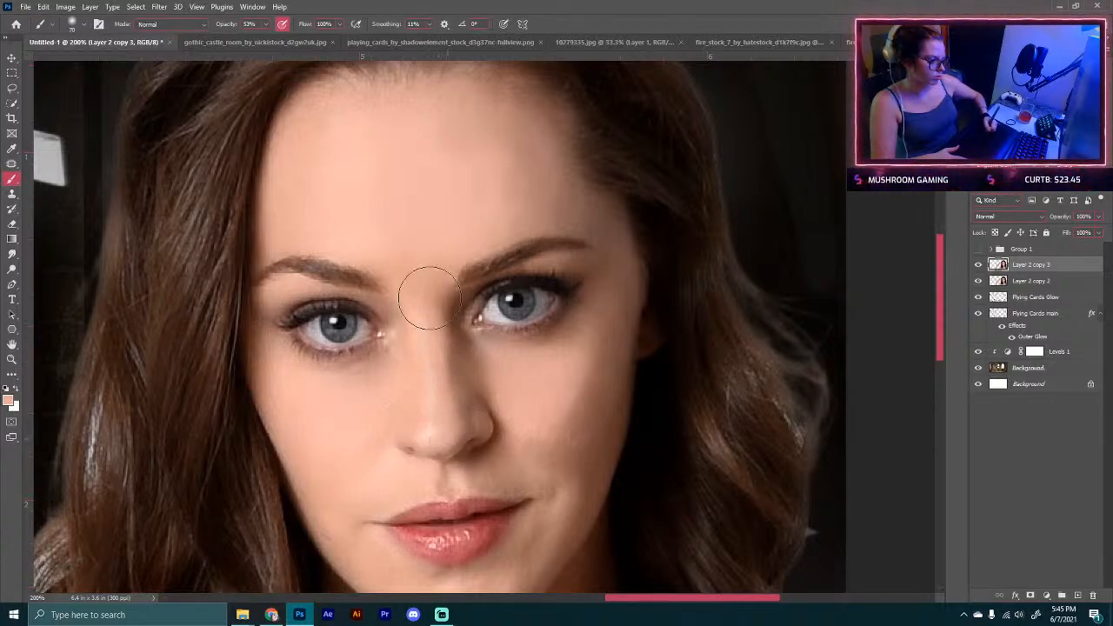
{"action": "mouse_move", "coordinate": [528, 496]}
{"action": "left_mouse_down"}
{"action": "mouse_move", "coordinate": [467, 293]}
{"action": "mouse_move", "coordinate": [516, 353]}
{"action": "left_mouse_up"}
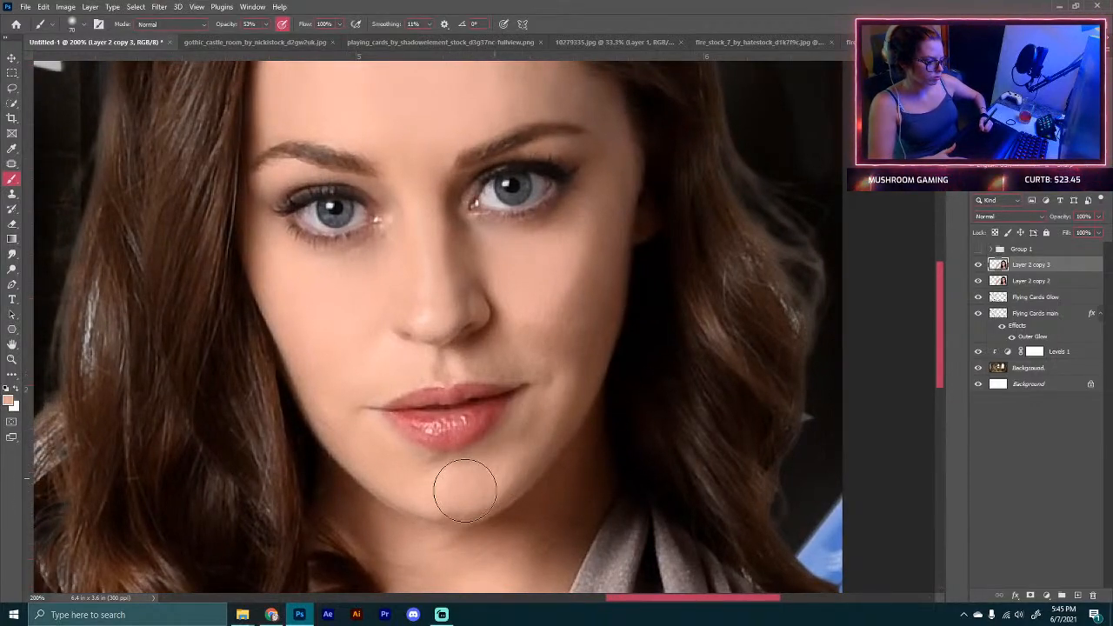
{"action": "key", "text": "bracketleft"}
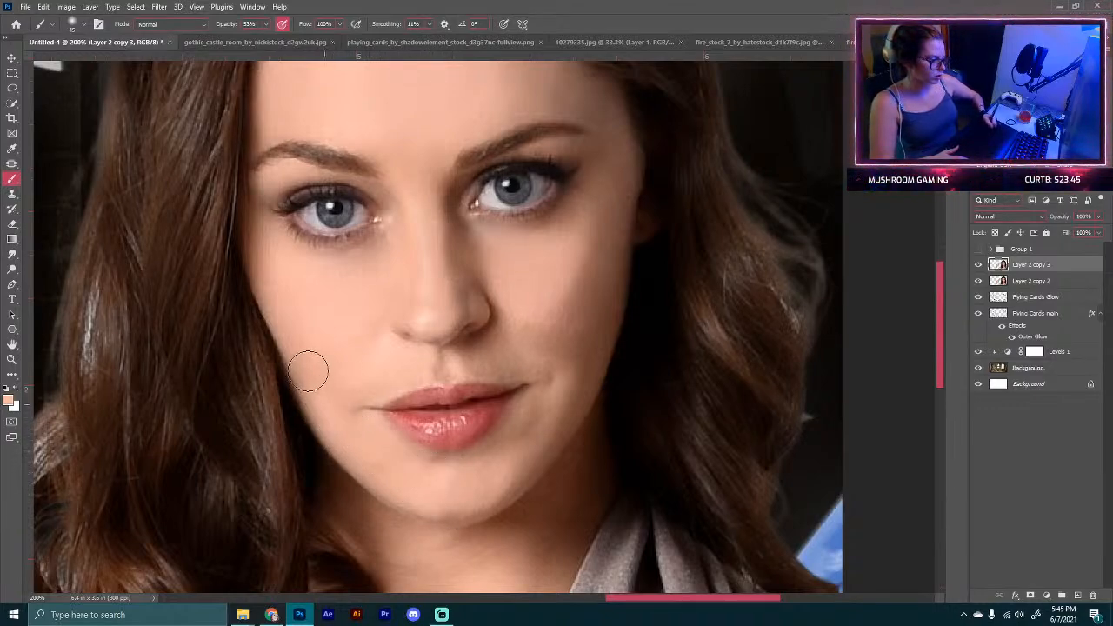
{"action": "key", "text": "alt"}
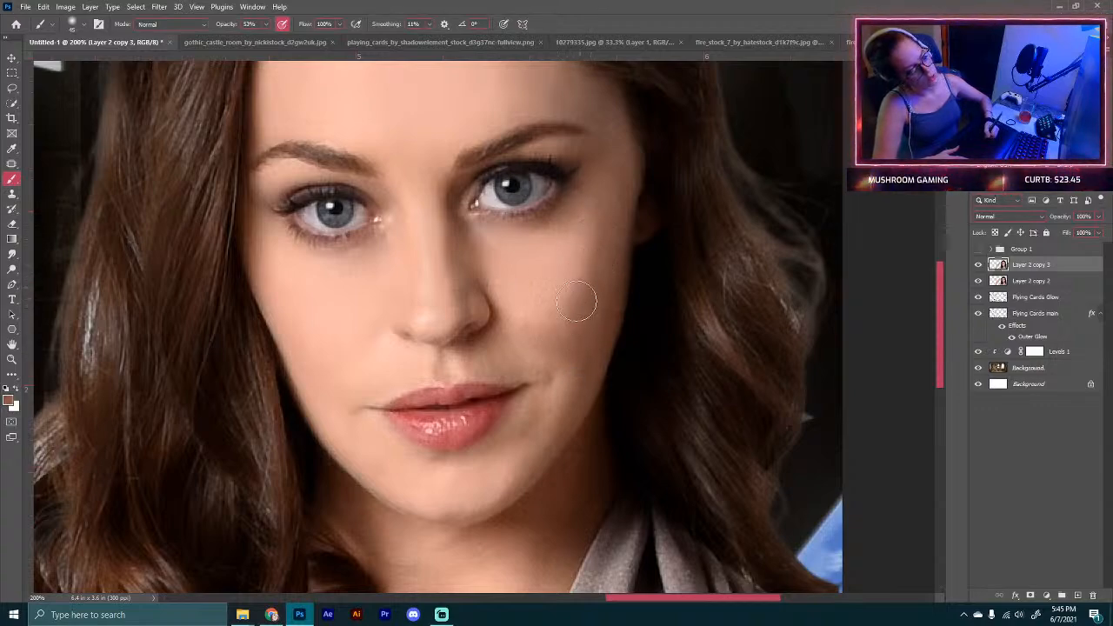
{"action": "left_click", "coordinate": [533, 291], "text": "alt"}
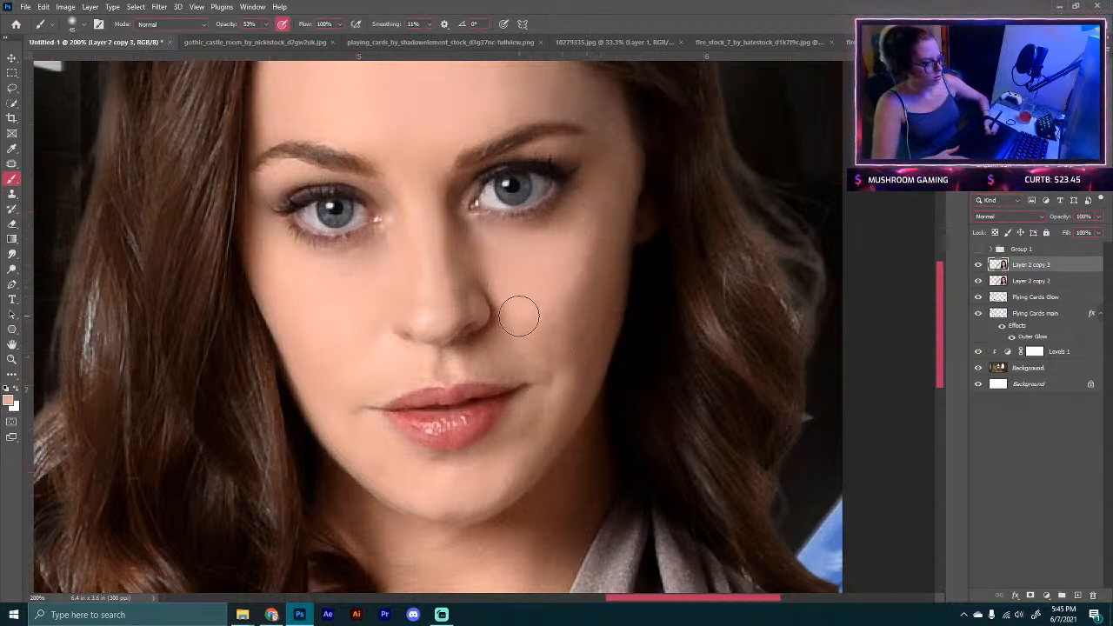
{"action": "left_click", "coordinate": [479, 320], "text": "alt"}
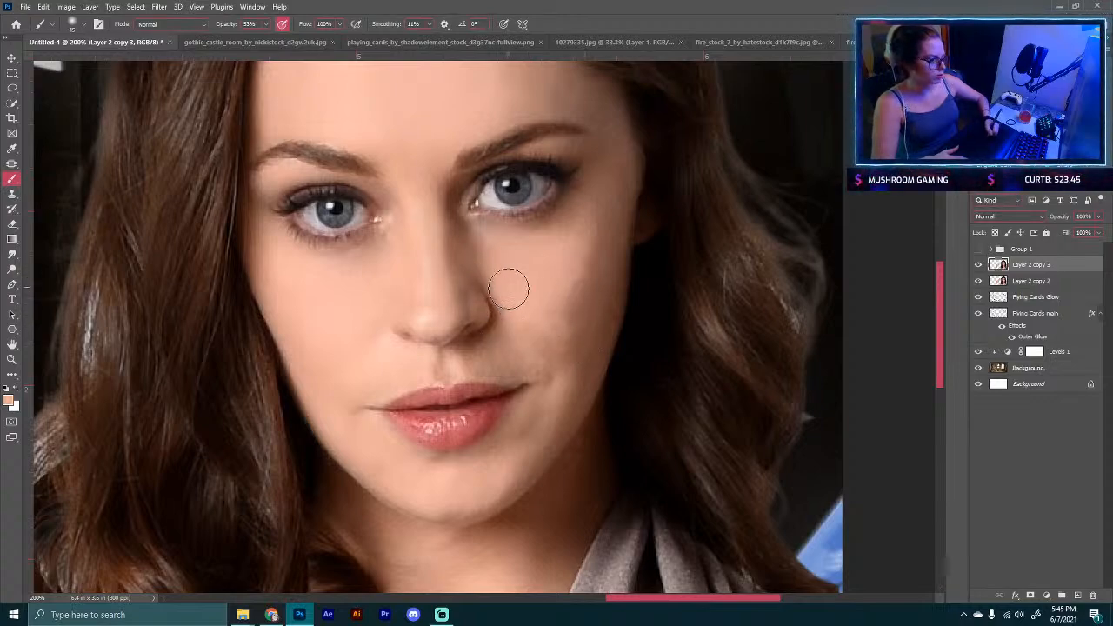
{"action": "left_click", "coordinate": [449, 327], "text": "alt"}
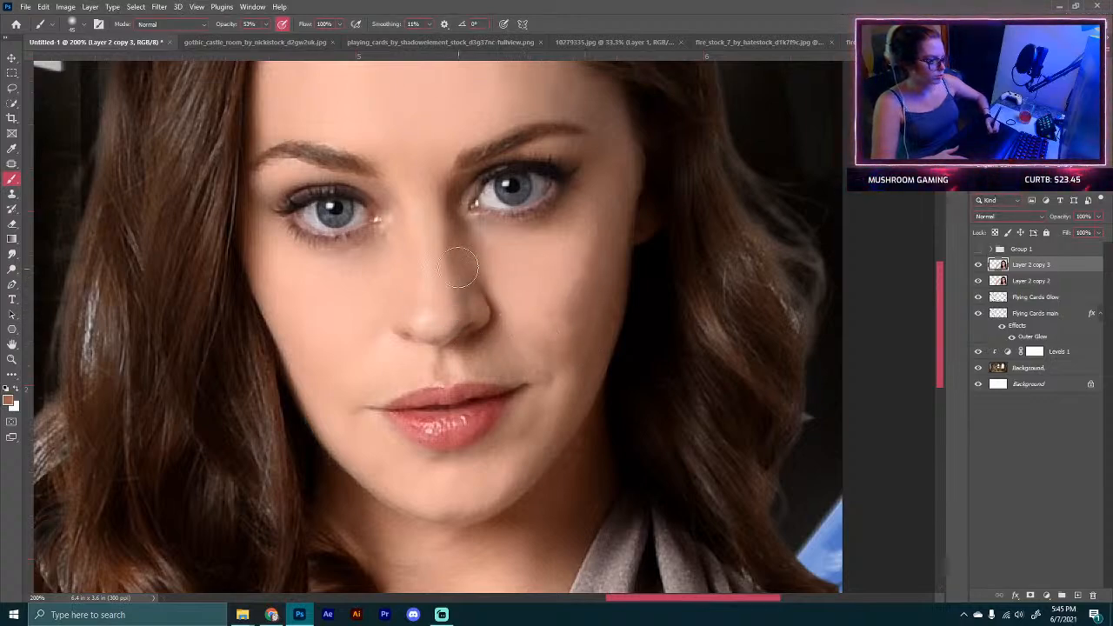
{"action": "left_click", "coordinate": [511, 274], "text": "alt"}
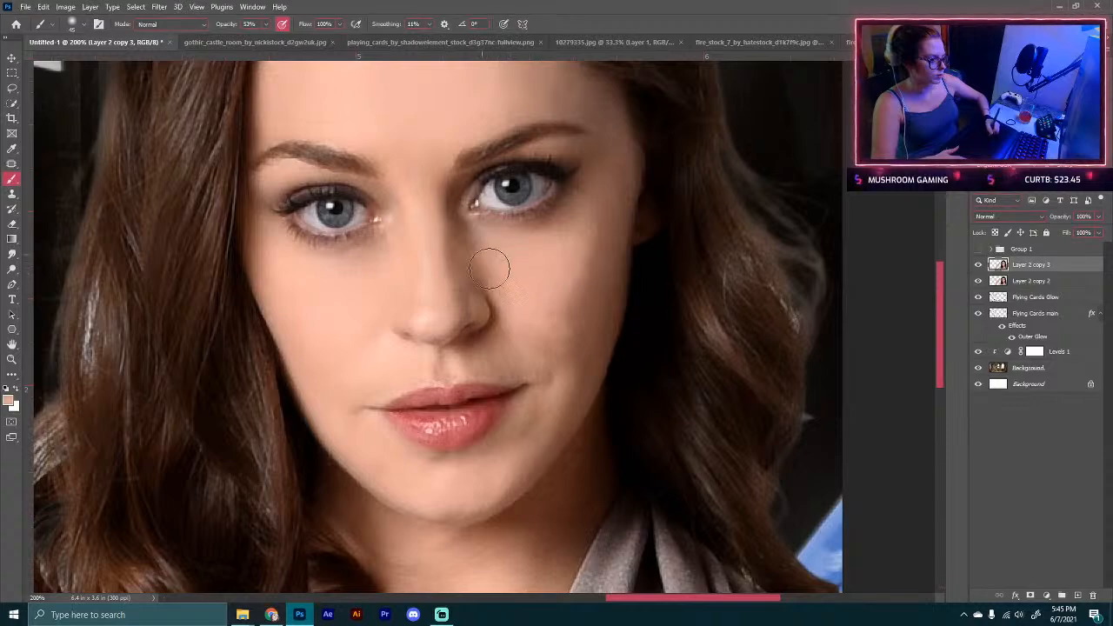
{"action": "left_click", "coordinate": [552, 249], "text": "alt"}
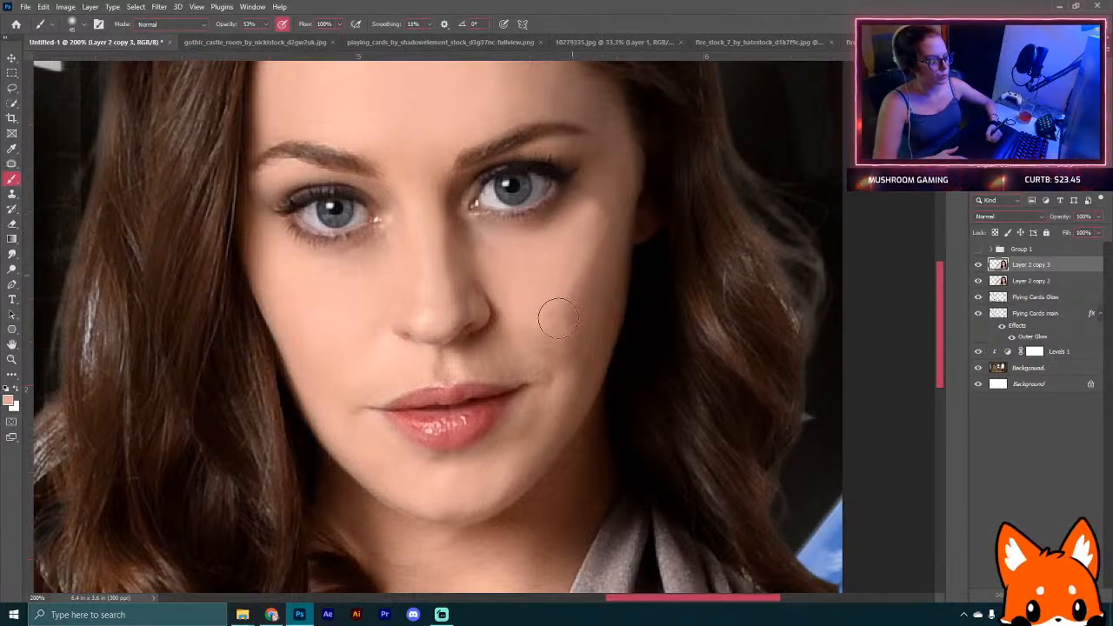
Step: Switch to the Smudge tool at 8% strength, enlarge the brush and smooth the forehead, cheeks and face skin
{"action": "left_click", "coordinate": [12, 253]}
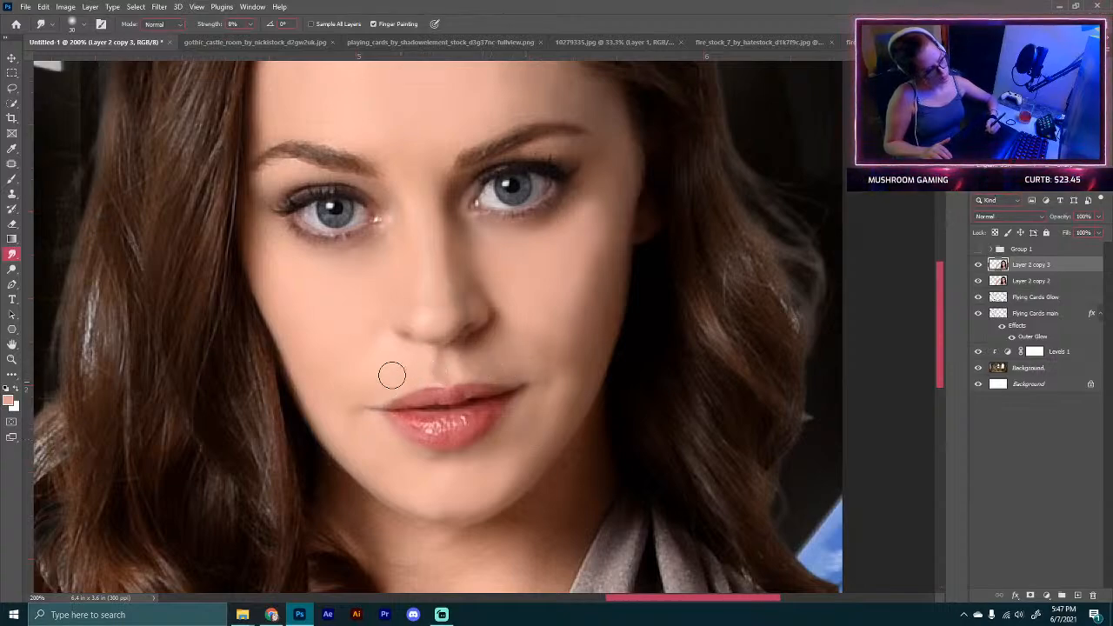
{"action": "left_click_drag", "start_coordinate": [451, 288], "coordinate": [486, 560]}
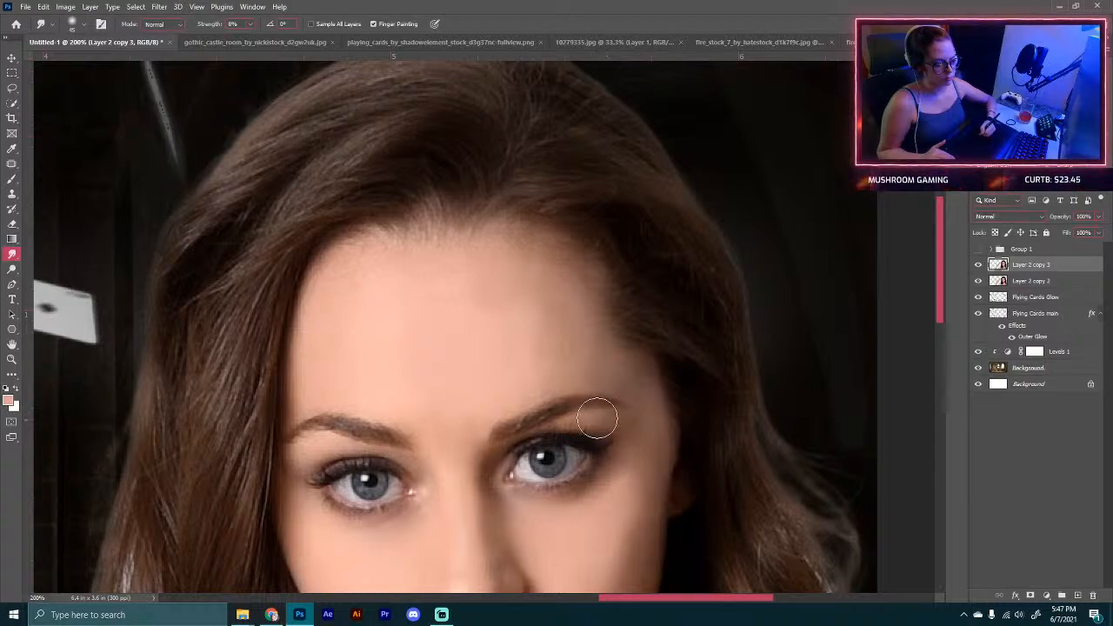
{"action": "key", "text": "]"}
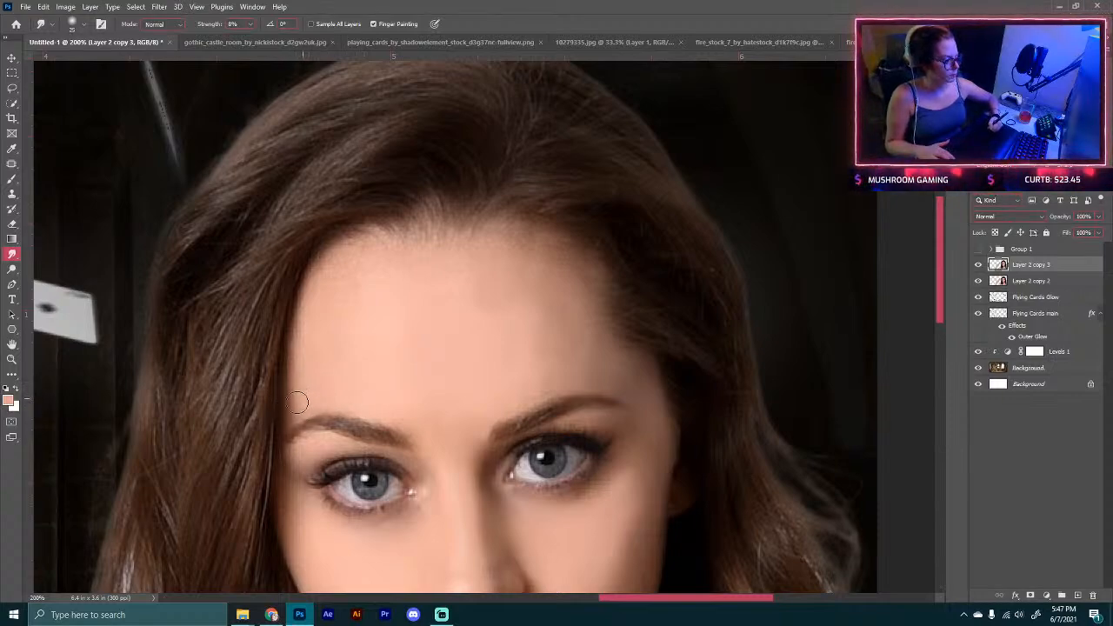
{"action": "key", "text": "]"}
{"action": "key", "text": "]"}
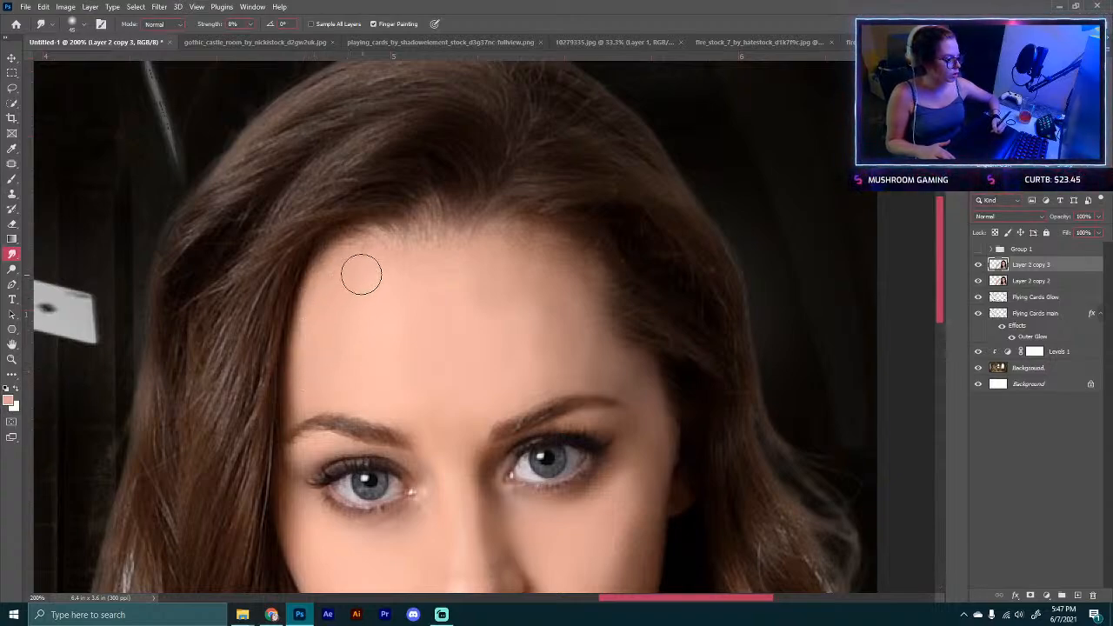
{"action": "key", "text": "]"}
{"action": "key", "text": "]"}
{"action": "key", "text": "]"}
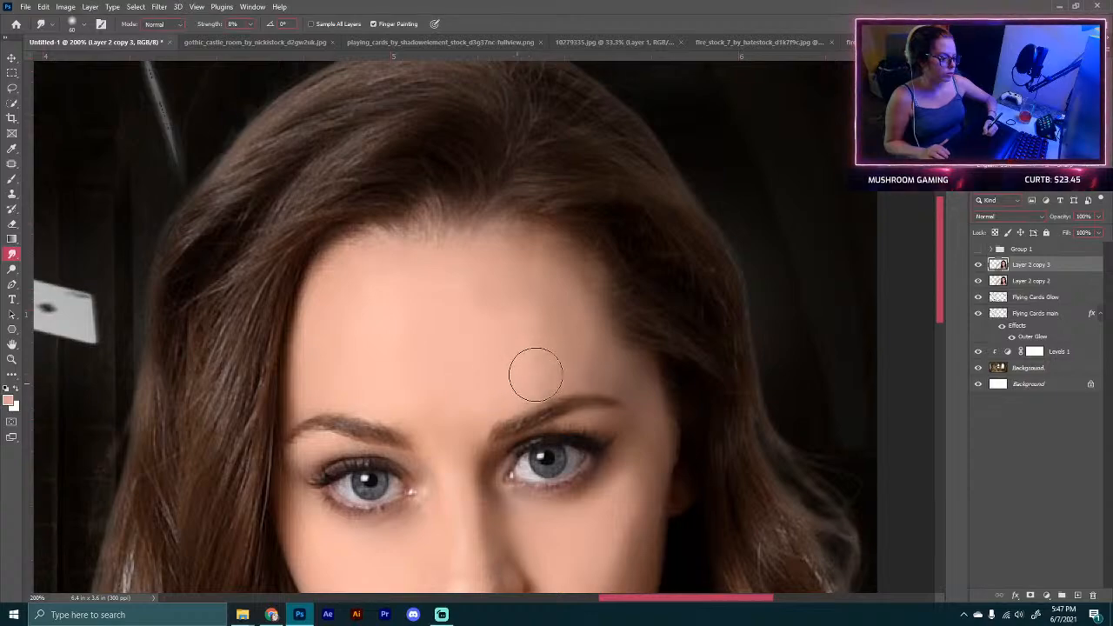
{"action": "left_click_drag", "start_coordinate": [461, 530], "coordinate": [506, 375]}
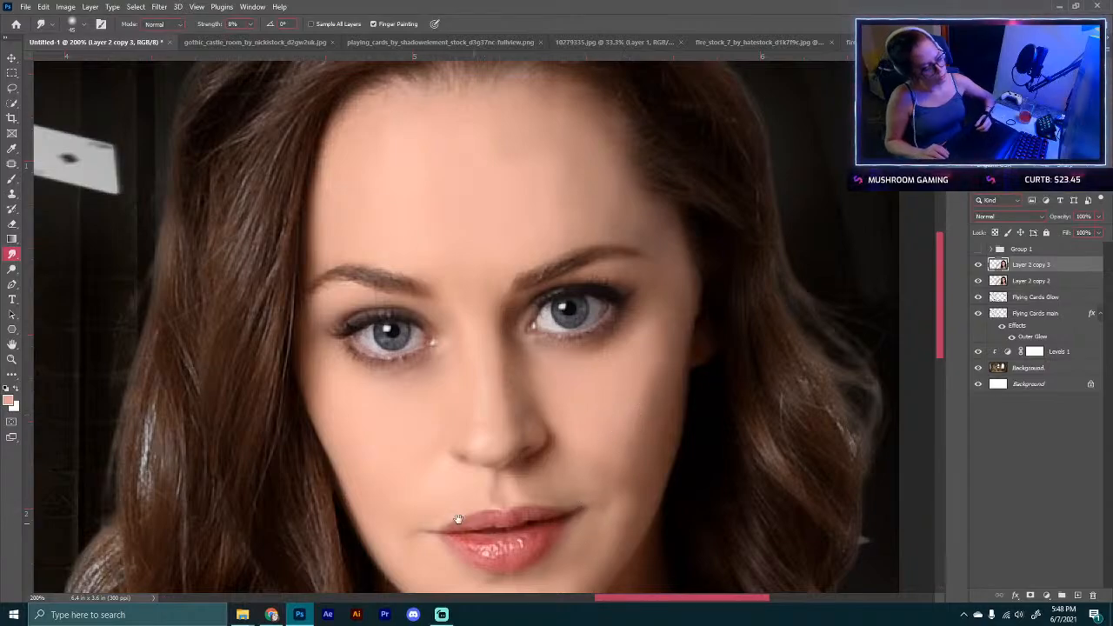
{"action": "left_click_drag", "start_coordinate": [458, 519], "coordinate": [418, 495]}
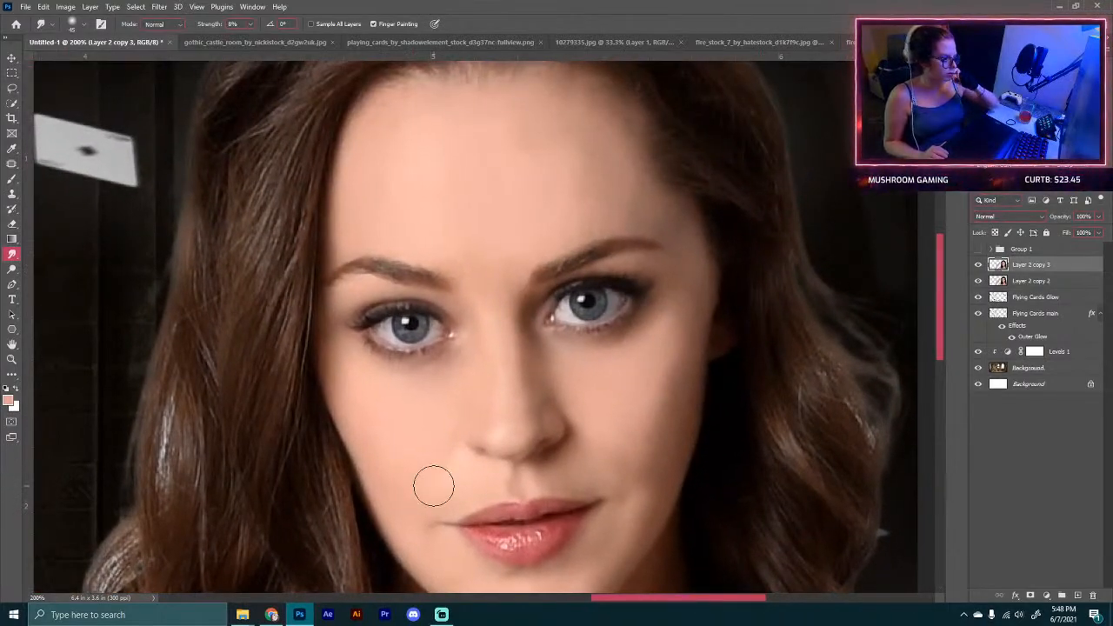
{"action": "left_click_drag", "start_coordinate": [613, 187], "coordinate": [579, 330]}
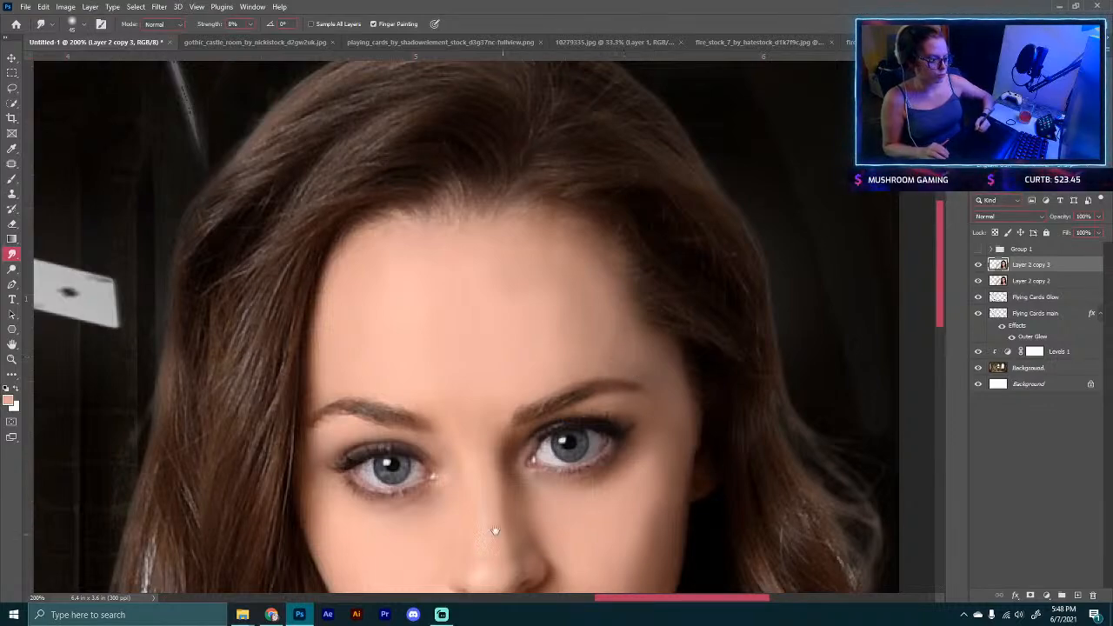
{"action": "left_click_drag", "start_coordinate": [496, 529], "coordinate": [452, 281]}
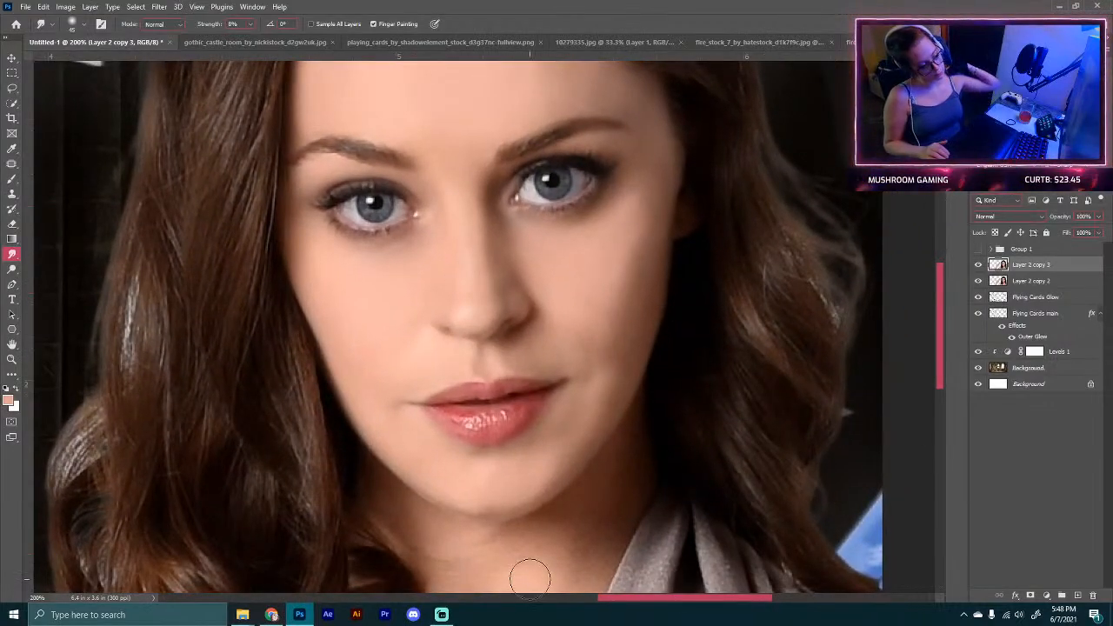
Step: Lower the Smudge strength to 4% and smooth the skin on the chin, jaw and neck
{"action": "mouse_move", "coordinate": [582, 414]}
{"action": "left_mouse_down"}
{"action": "mouse_move", "coordinate": [521, 261]}
{"action": "mouse_move", "coordinate": [544, 325]}
{"action": "mouse_move", "coordinate": [519, 382]}
{"action": "left_mouse_up"}
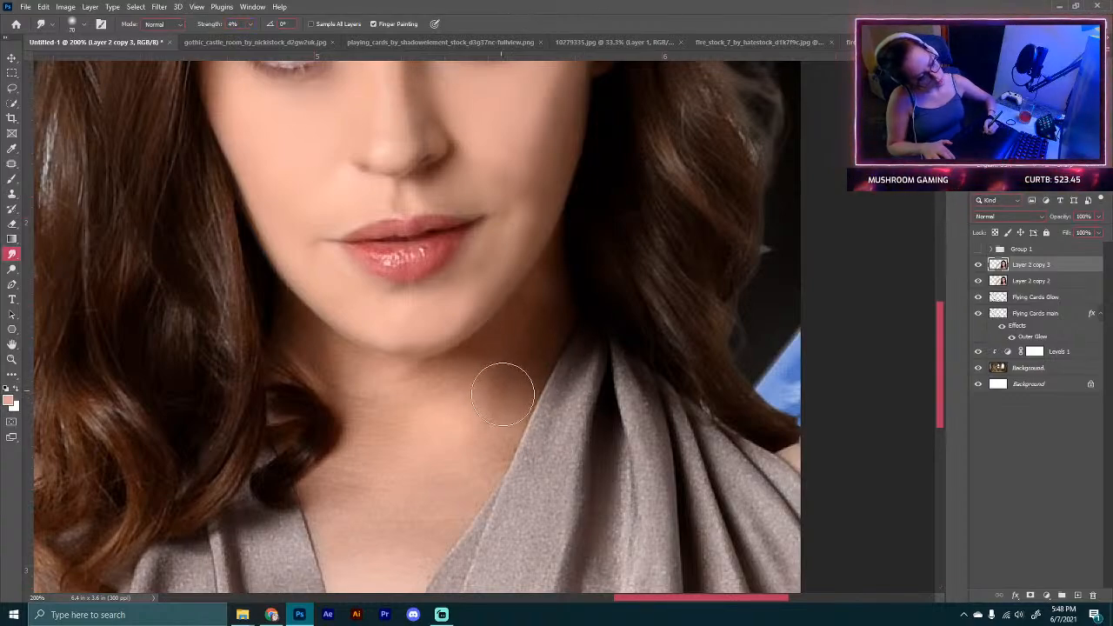
{"action": "mouse_move", "coordinate": [498, 389]}
{"action": "left_mouse_down"}
{"action": "mouse_move", "coordinate": [484, 372]}
{"action": "mouse_move", "coordinate": [516, 337]}
{"action": "mouse_move", "coordinate": [516, 348]}
{"action": "mouse_move", "coordinate": [549, 295]}
{"action": "left_mouse_up"}
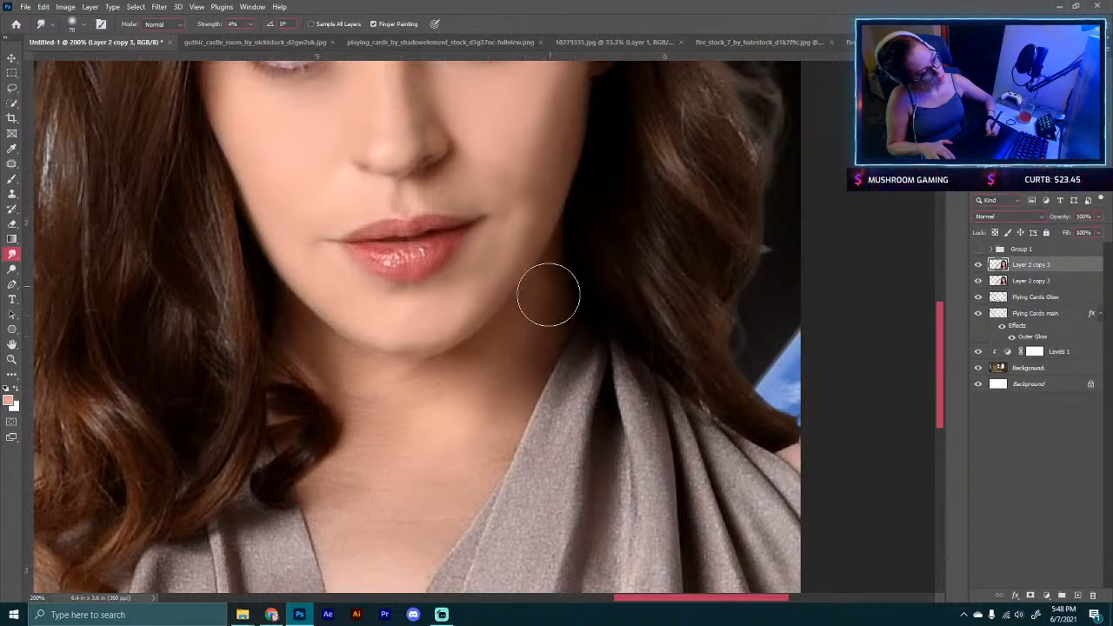
{"action": "mouse_move", "coordinate": [426, 400]}
{"action": "left_mouse_down"}
{"action": "mouse_move", "coordinate": [447, 469]}
{"action": "mouse_move", "coordinate": [487, 437]}
{"action": "mouse_move", "coordinate": [500, 387]}
{"action": "mouse_move", "coordinate": [433, 413]}
{"action": "mouse_move", "coordinate": [456, 472]}
{"action": "mouse_move", "coordinate": [450, 501]}
{"action": "mouse_move", "coordinate": [446, 517]}
{"action": "mouse_move", "coordinate": [435, 501]}
{"action": "mouse_move", "coordinate": [404, 545]}
{"action": "mouse_move", "coordinate": [442, 417]}
{"action": "left_mouse_up"}
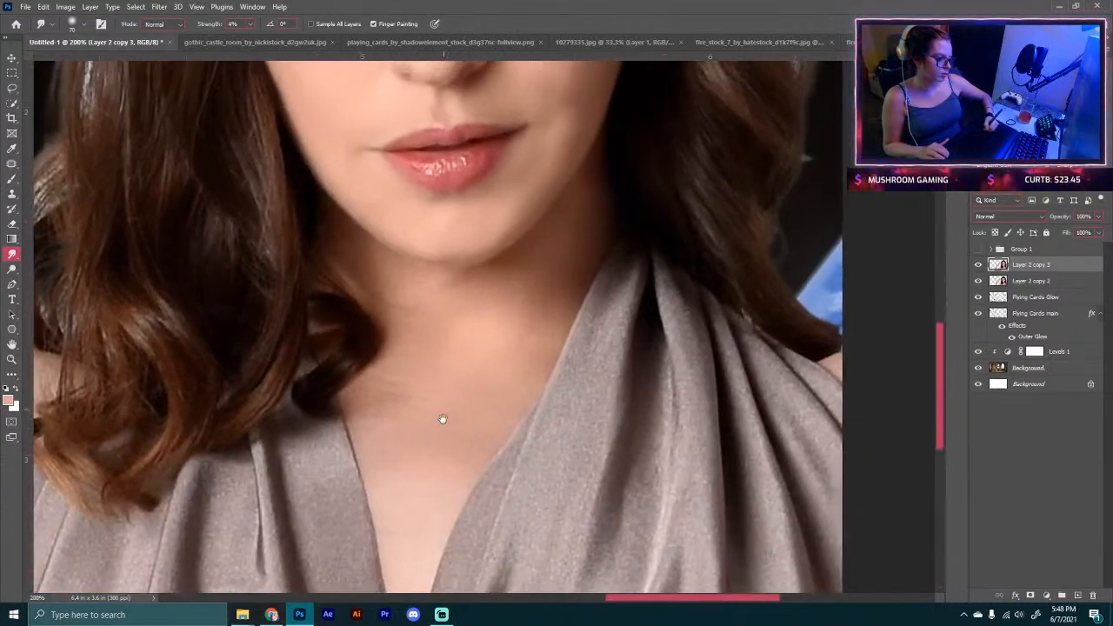
{"action": "mouse_move", "coordinate": [409, 456]}
{"action": "left_mouse_down"}
{"action": "mouse_move", "coordinate": [371, 418]}
{"action": "mouse_move", "coordinate": [377, 428]}
{"action": "mouse_move", "coordinate": [417, 393]}
{"action": "mouse_move", "coordinate": [389, 389]}
{"action": "mouse_move", "coordinate": [417, 361]}
{"action": "mouse_move", "coordinate": [410, 325]}
{"action": "mouse_move", "coordinate": [489, 522]}
{"action": "left_mouse_up"}
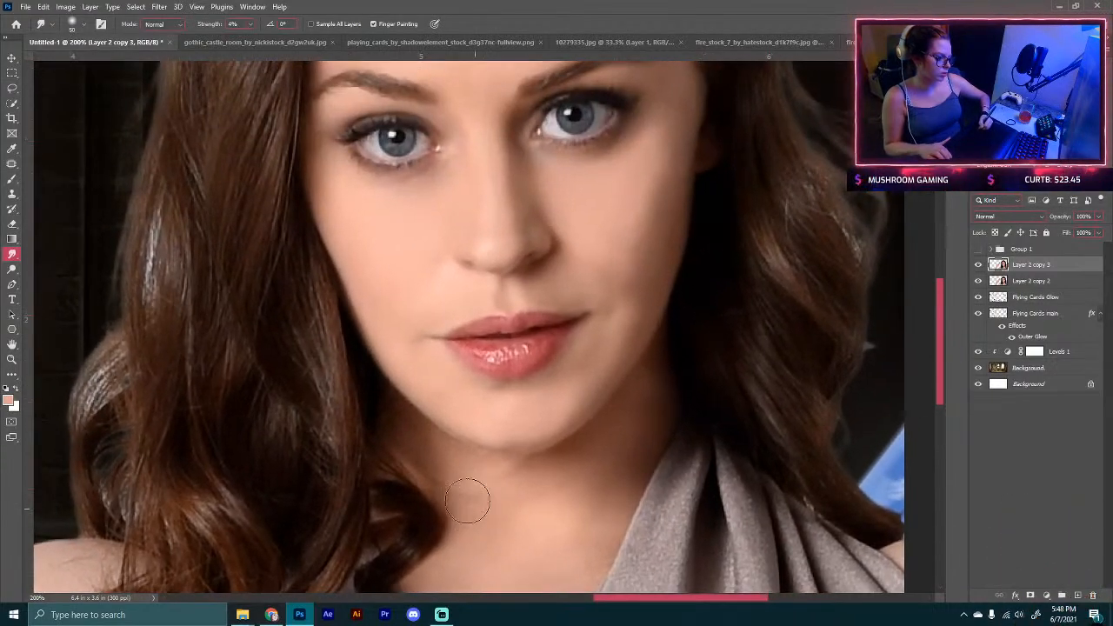
{"action": "mouse_move", "coordinate": [453, 470]}
{"action": "left_mouse_down"}
{"action": "mouse_move", "coordinate": [504, 472]}
{"action": "mouse_move", "coordinate": [468, 474]}
{"action": "left_mouse_up"}
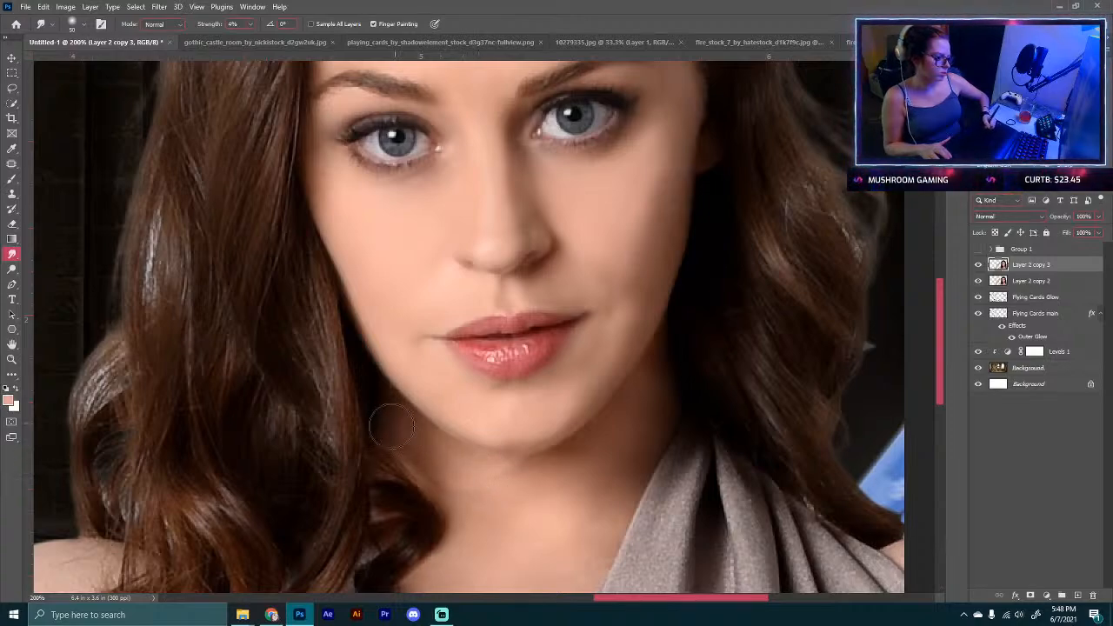
{"action": "mouse_move", "coordinate": [418, 448]}
{"action": "left_mouse_down"}
{"action": "mouse_move", "coordinate": [492, 496]}
{"action": "mouse_move", "coordinate": [535, 493]}
{"action": "mouse_move", "coordinate": [566, 470]}
{"action": "mouse_move", "coordinate": [518, 482]}
{"action": "mouse_move", "coordinate": [590, 479]}
{"action": "mouse_move", "coordinate": [540, 498]}
{"action": "mouse_move", "coordinate": [632, 408]}
{"action": "mouse_move", "coordinate": [531, 495]}
{"action": "mouse_move", "coordinate": [657, 372]}
{"action": "mouse_move", "coordinate": [628, 461]}
{"action": "left_mouse_up"}
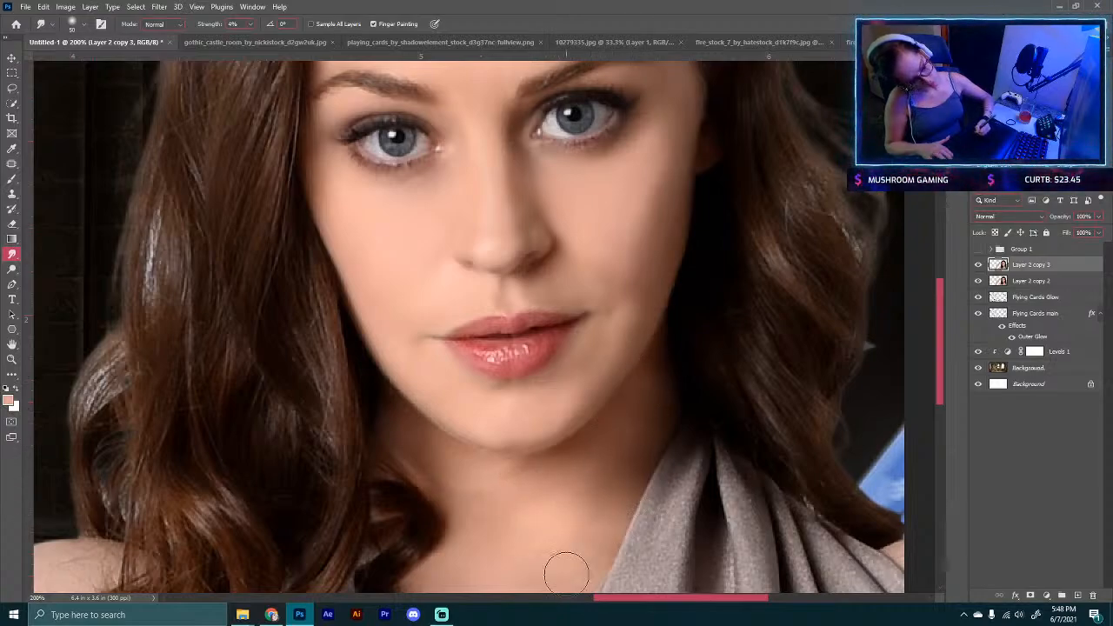
Step: Zoom out, show Group 1 again and toggle the retouched Layer 2 copy 3 off and on to compare
{"action": "key", "text": "ctrl+minus"}
{"action": "key", "text": "ctrl+minus"}
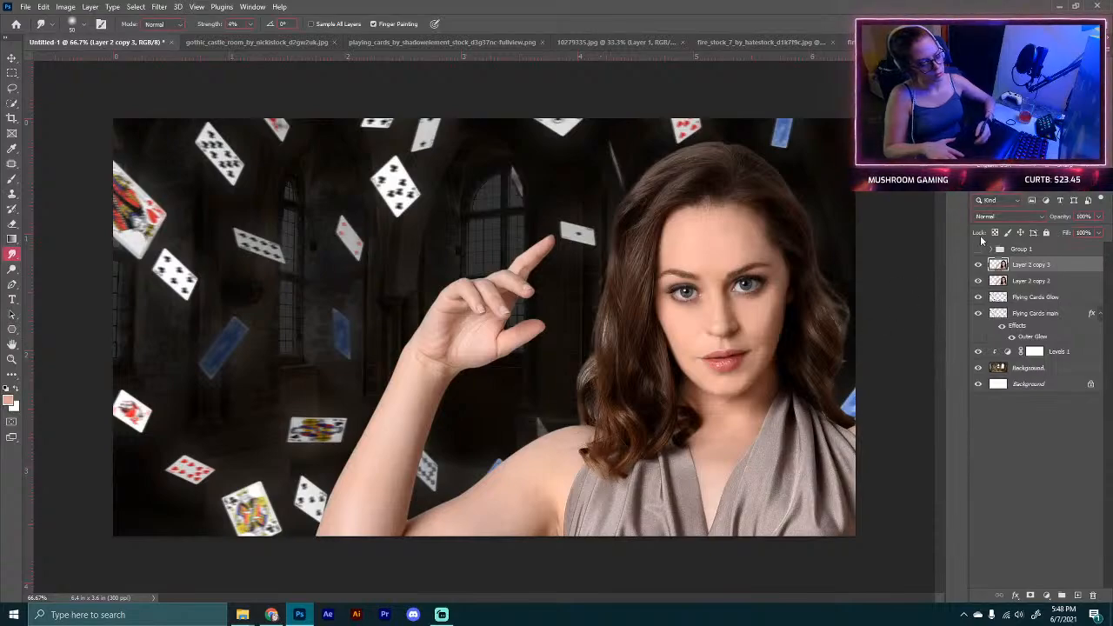
{"action": "left_click", "coordinate": [978, 250]}
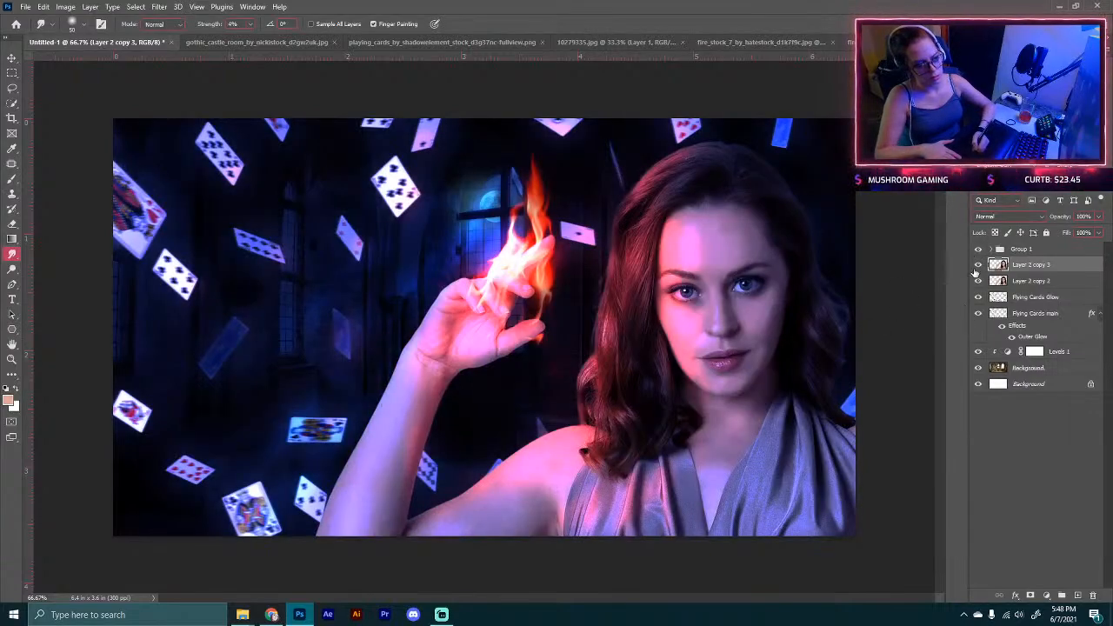
{"action": "left_click", "coordinate": [977, 264]}
{"action": "left_click", "coordinate": [978, 263]}
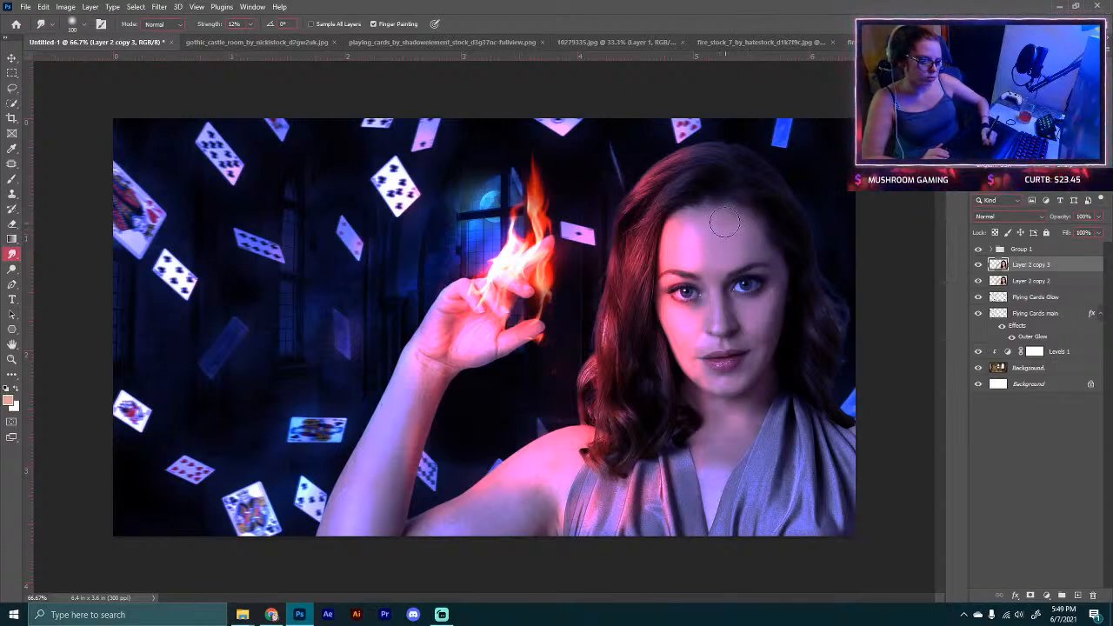
Step: Zoom in and smudge at 12% strength across the face, shoulder and raised arm to soften the skin
{"action": "key", "text": "ctrl+plus"}
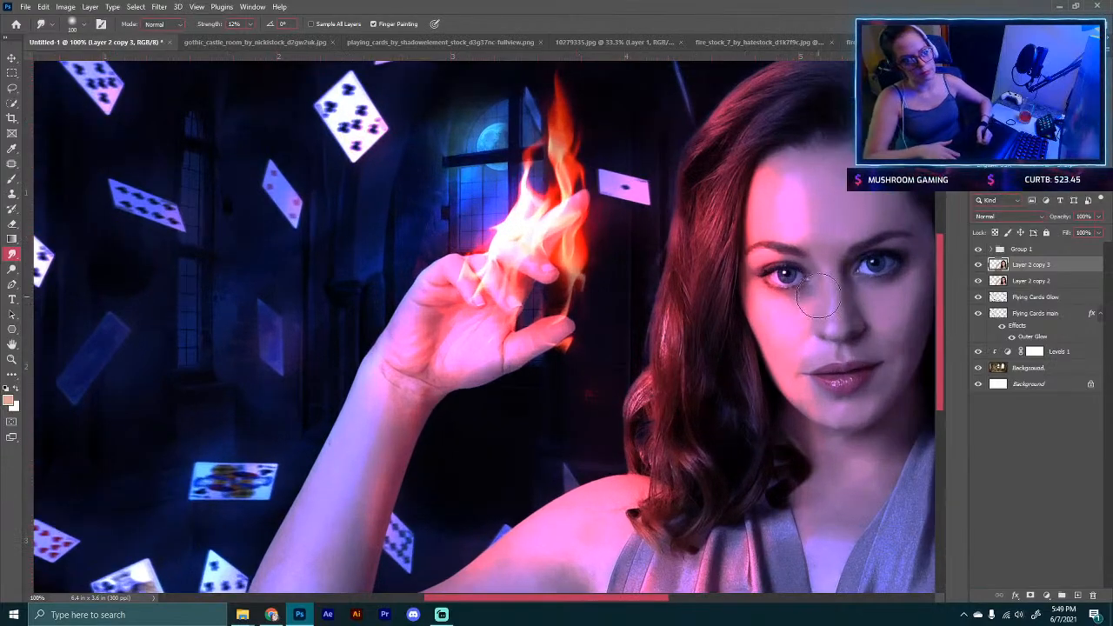
{"action": "left_click_drag", "start_coordinate": [845, 320], "coordinate": [439, 380]}
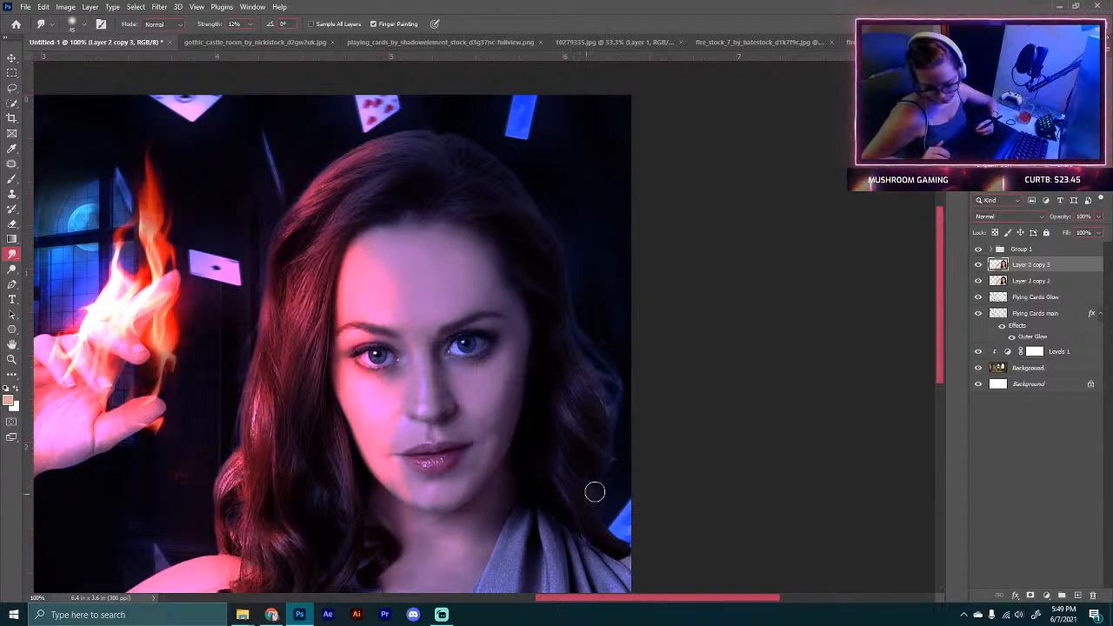
{"action": "mouse_move", "coordinate": [492, 491]}
{"action": "left_mouse_down"}
{"action": "mouse_move", "coordinate": [603, 330]}
{"action": "mouse_move", "coordinate": [621, 325]}
{"action": "left_mouse_up"}
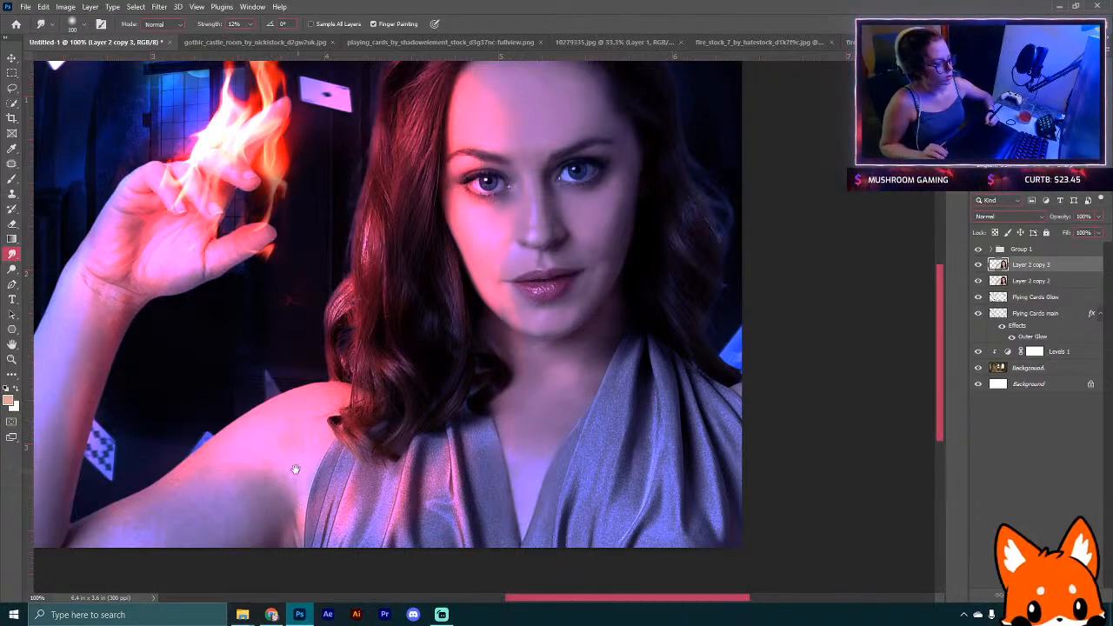
{"action": "left_click_drag", "start_coordinate": [299, 476], "coordinate": [387, 428]}
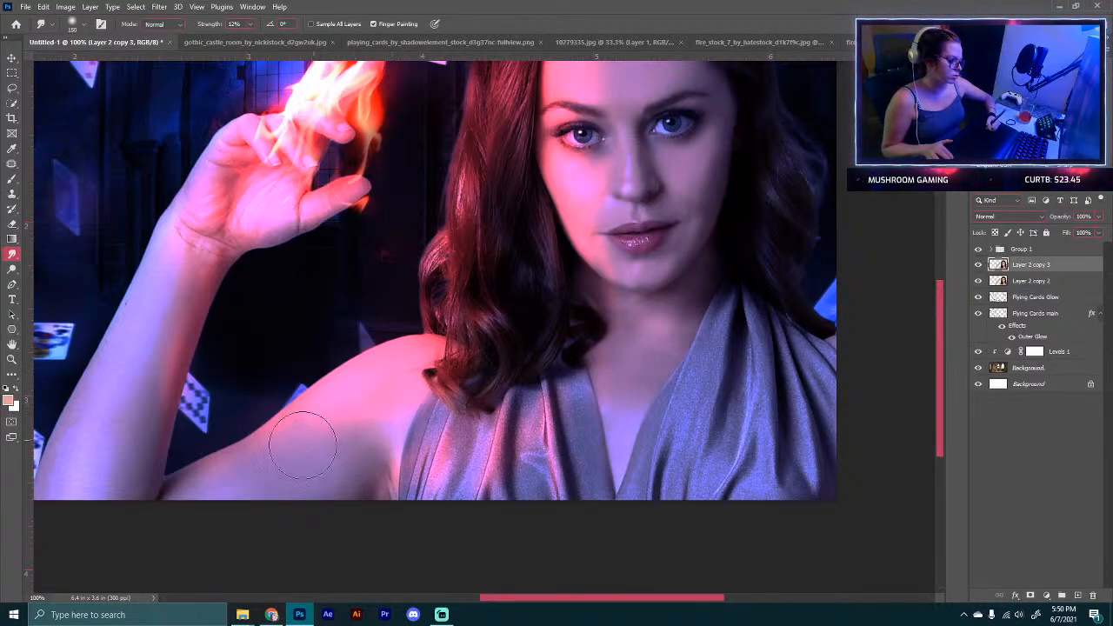
{"action": "left_click_drag", "start_coordinate": [98, 480], "coordinate": [211, 448]}
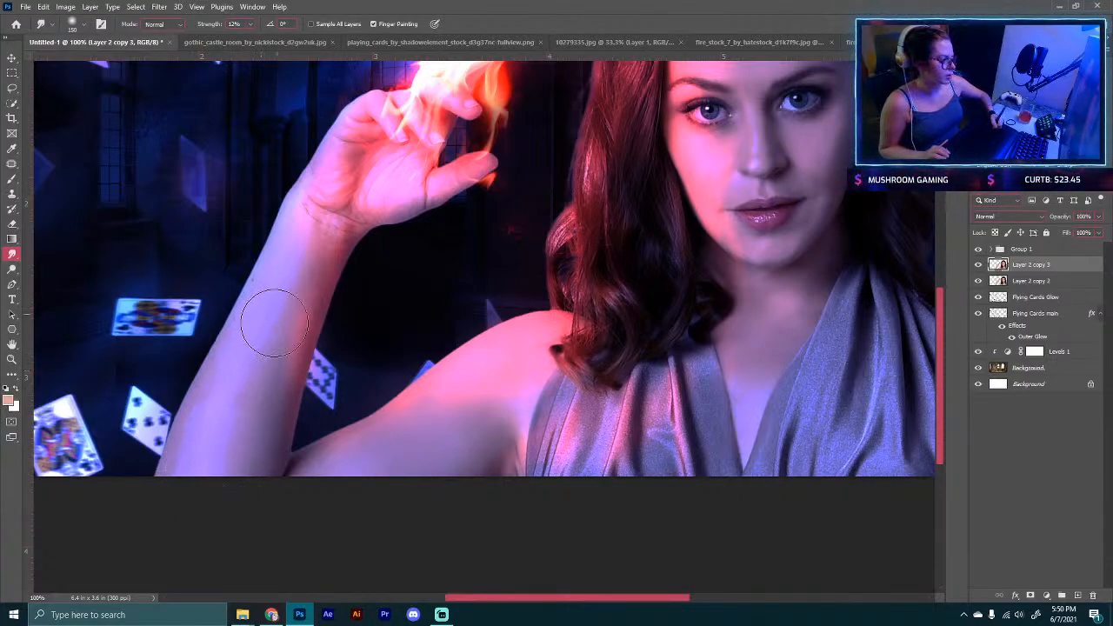
{"action": "mouse_move", "coordinate": [290, 288]}
{"action": "left_mouse_down"}
{"action": "mouse_move", "coordinate": [305, 229]}
{"action": "mouse_move", "coordinate": [220, 402]}
{"action": "mouse_move", "coordinate": [239, 389]}
{"action": "mouse_move", "coordinate": [192, 465]}
{"action": "mouse_move", "coordinate": [258, 459]}
{"action": "mouse_move", "coordinate": [323, 259]}
{"action": "left_mouse_up"}
{"action": "mouse_move", "coordinate": [408, 193]}
{"action": "left_mouse_down"}
{"action": "mouse_move", "coordinate": [392, 279]}
{"action": "mouse_move", "coordinate": [317, 335]}
{"action": "mouse_move", "coordinate": [320, 304]}
{"action": "mouse_move", "coordinate": [282, 297]}
{"action": "mouse_move", "coordinate": [322, 278]}
{"action": "mouse_move", "coordinate": [328, 238]}
{"action": "mouse_move", "coordinate": [430, 277]}
{"action": "mouse_move", "coordinate": [390, 294]}
{"action": "left_mouse_up"}
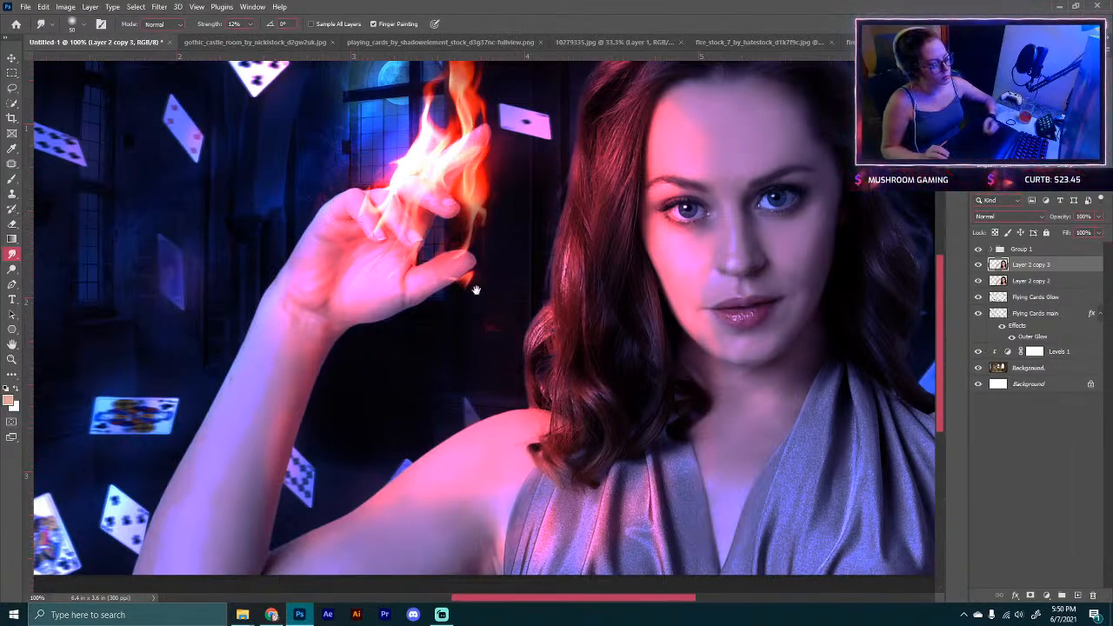
{"action": "mouse_move", "coordinate": [663, 508]}
{"action": "left_mouse_down"}
{"action": "mouse_move", "coordinate": [492, 269]}
{"action": "mouse_move", "coordinate": [605, 452]}
{"action": "left_mouse_up"}
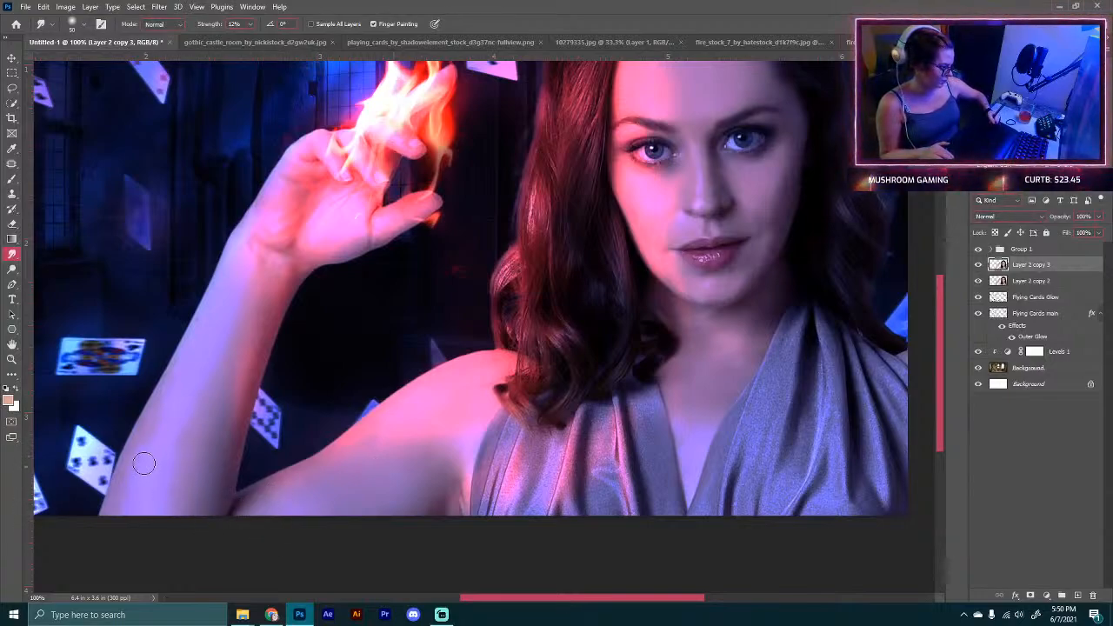
Step: Enlarge the smudge brush and smooth the shoulder, the hair edges around the face and the neck area
{"action": "key", "text": "bracketright"}
{"action": "key", "text": "bracketright"}
{"action": "key", "text": "bracketright"}
{"action": "key", "text": "bracketright"}
{"action": "key", "text": "bracketright"}
{"action": "key", "text": "bracketright"}
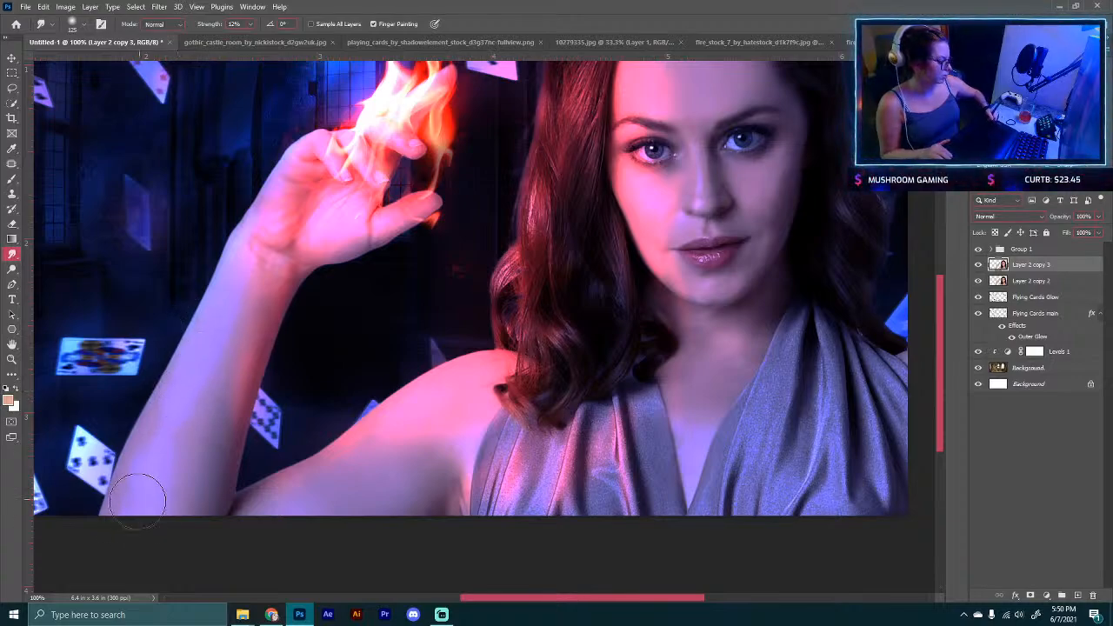
{"action": "left_click_drag", "start_coordinate": [838, 361], "coordinate": [611, 460]}
{"action": "key", "text": "bracketleft"}
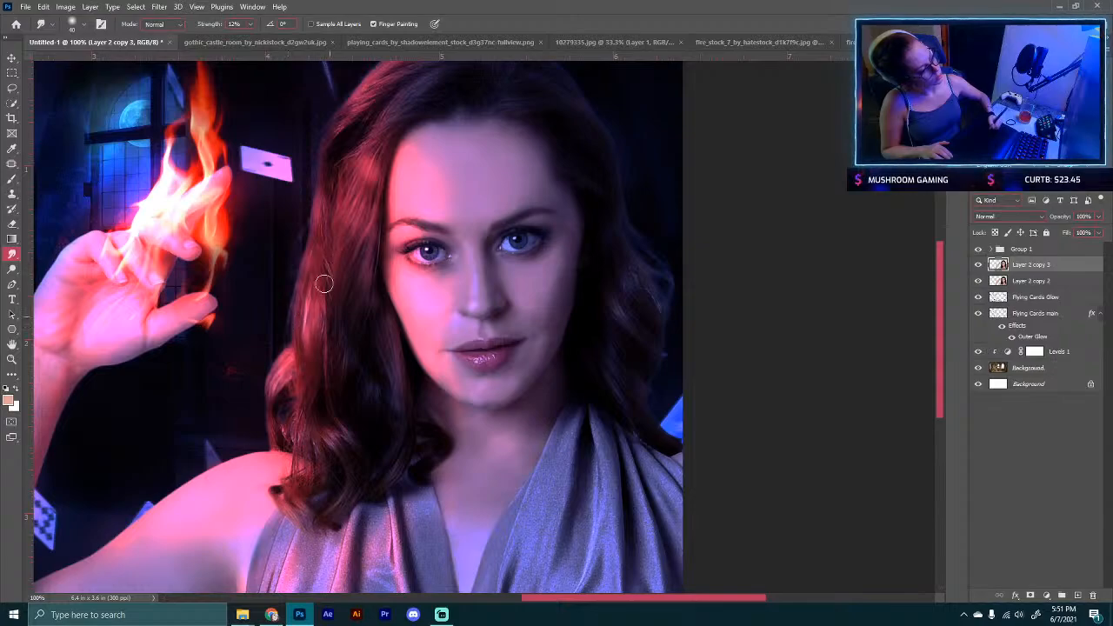
{"action": "left_click_drag", "start_coordinate": [372, 189], "coordinate": [380, 423]}
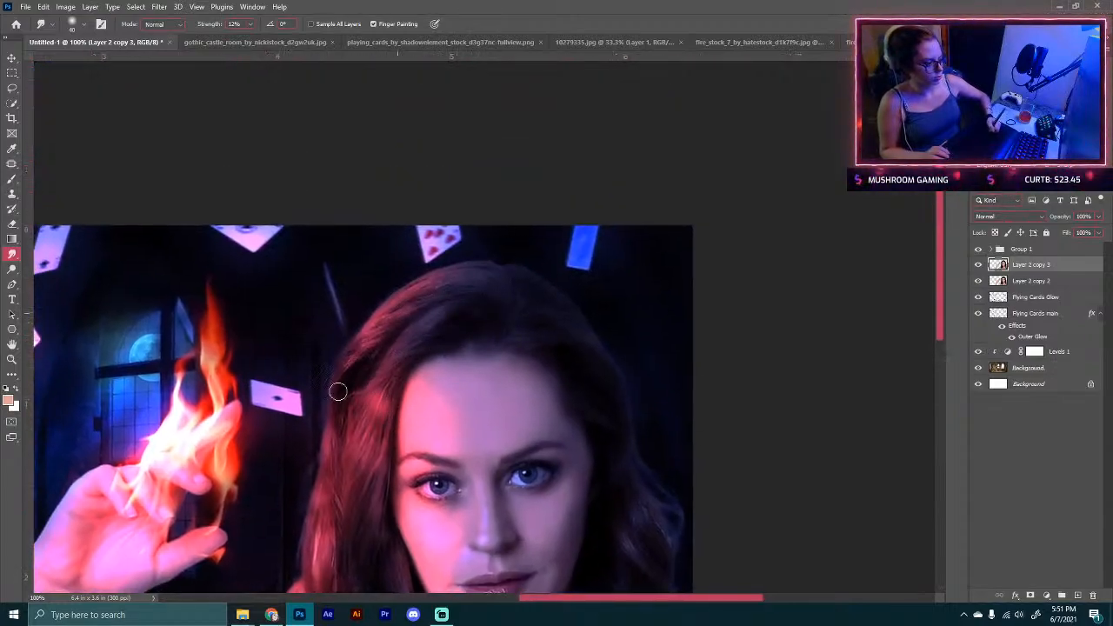
{"action": "left_click_drag", "start_coordinate": [343, 406], "coordinate": [346, 521]}
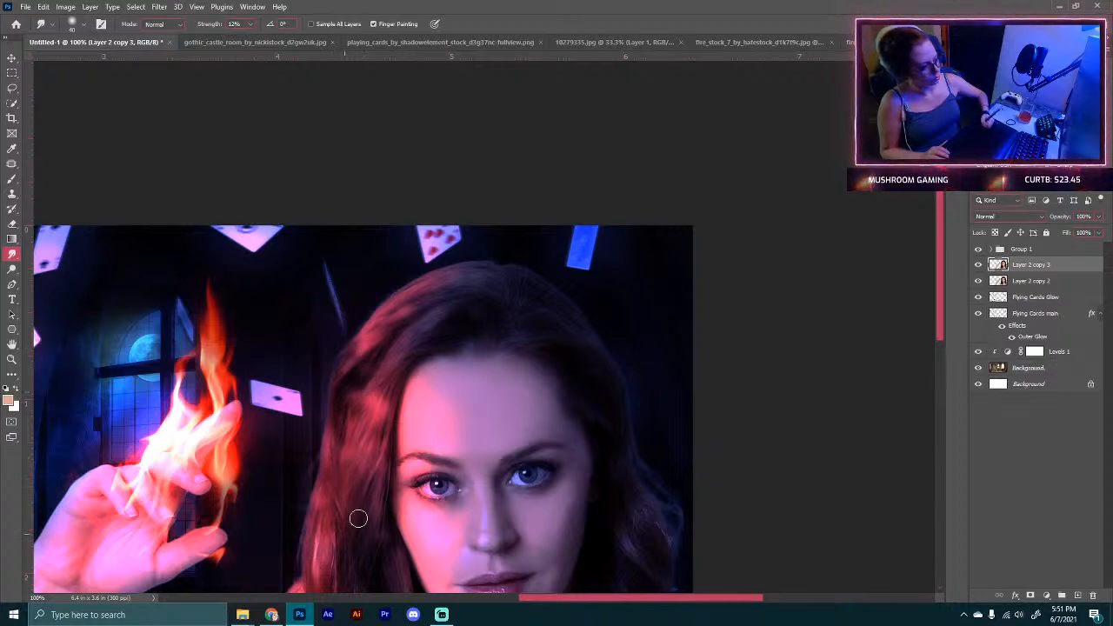
{"action": "mouse_move", "coordinate": [401, 432]}
{"action": "left_mouse_down"}
{"action": "mouse_move", "coordinate": [286, 340]}
{"action": "mouse_move", "coordinate": [230, 383]}
{"action": "left_mouse_up"}
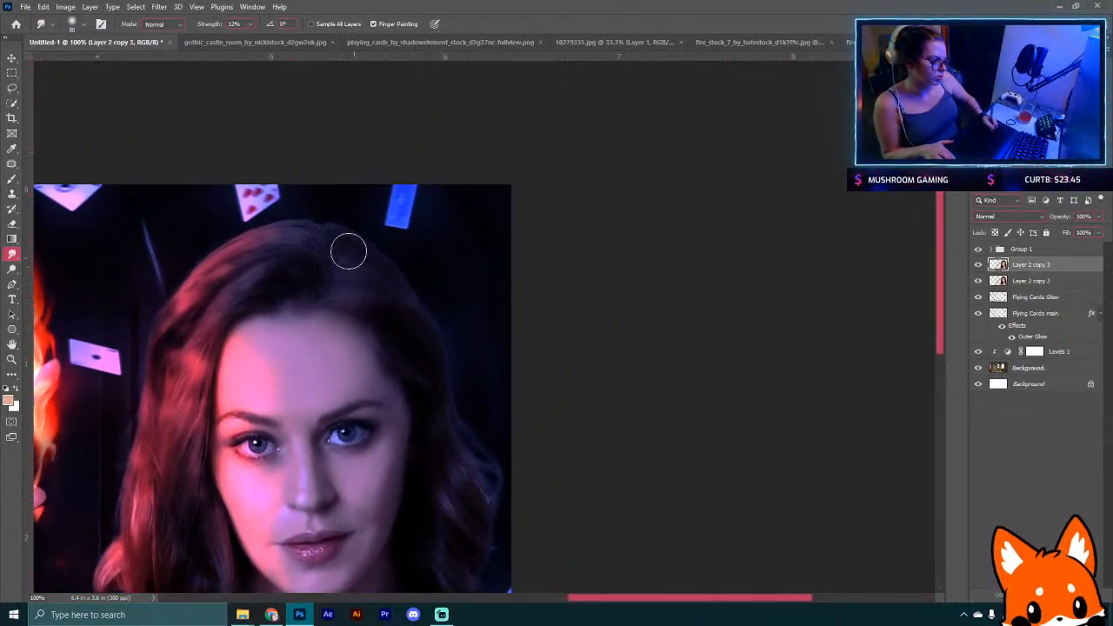
{"action": "mouse_move", "coordinate": [463, 491]}
{"action": "left_mouse_down"}
{"action": "mouse_move", "coordinate": [440, 385]}
{"action": "mouse_move", "coordinate": [402, 299]}
{"action": "left_mouse_up"}
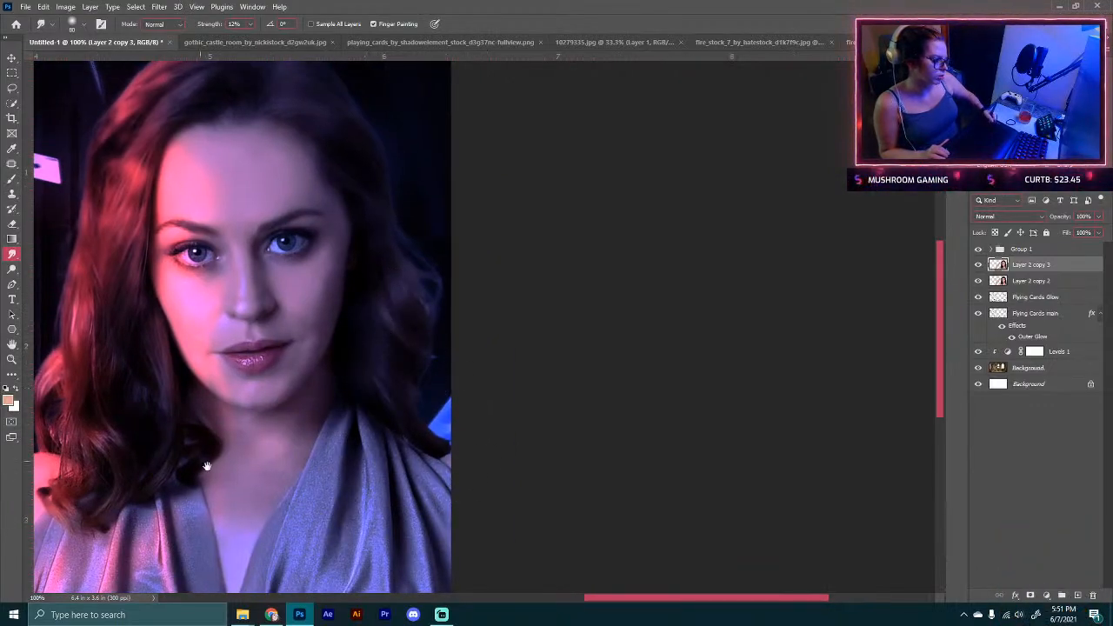
{"action": "left_click_drag", "start_coordinate": [280, 437], "coordinate": [393, 479]}
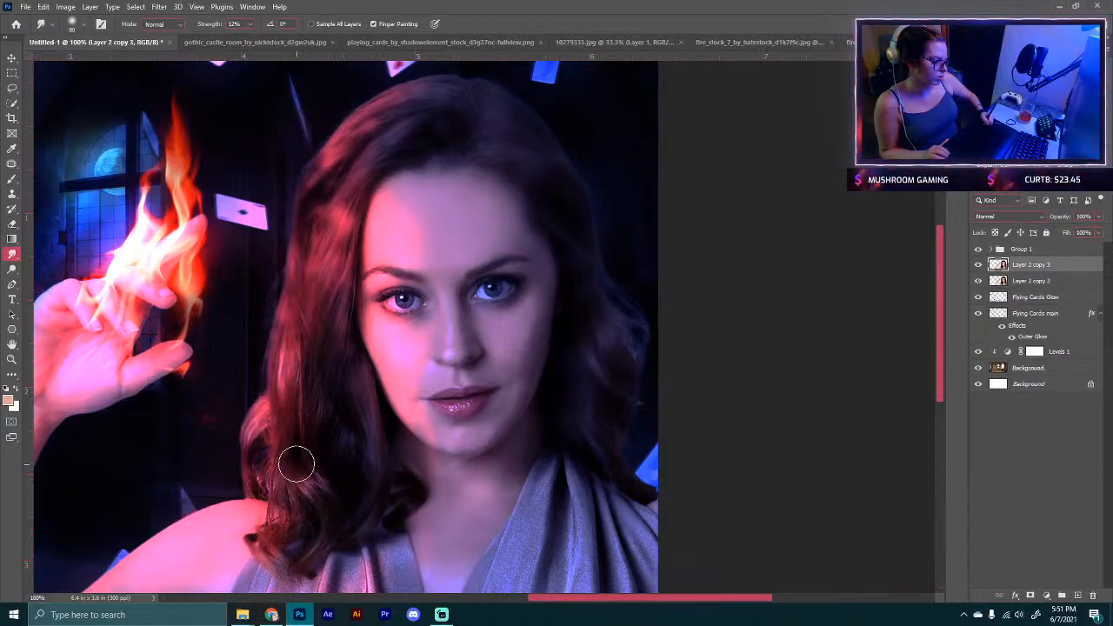
{"action": "mouse_move", "coordinate": [296, 464]}
{"action": "left_mouse_down"}
{"action": "mouse_move", "coordinate": [337, 532]}
{"action": "mouse_move", "coordinate": [278, 513]}
{"action": "mouse_move", "coordinate": [272, 492]}
{"action": "mouse_move", "coordinate": [314, 533]}
{"action": "mouse_move", "coordinate": [393, 480]}
{"action": "left_mouse_up"}
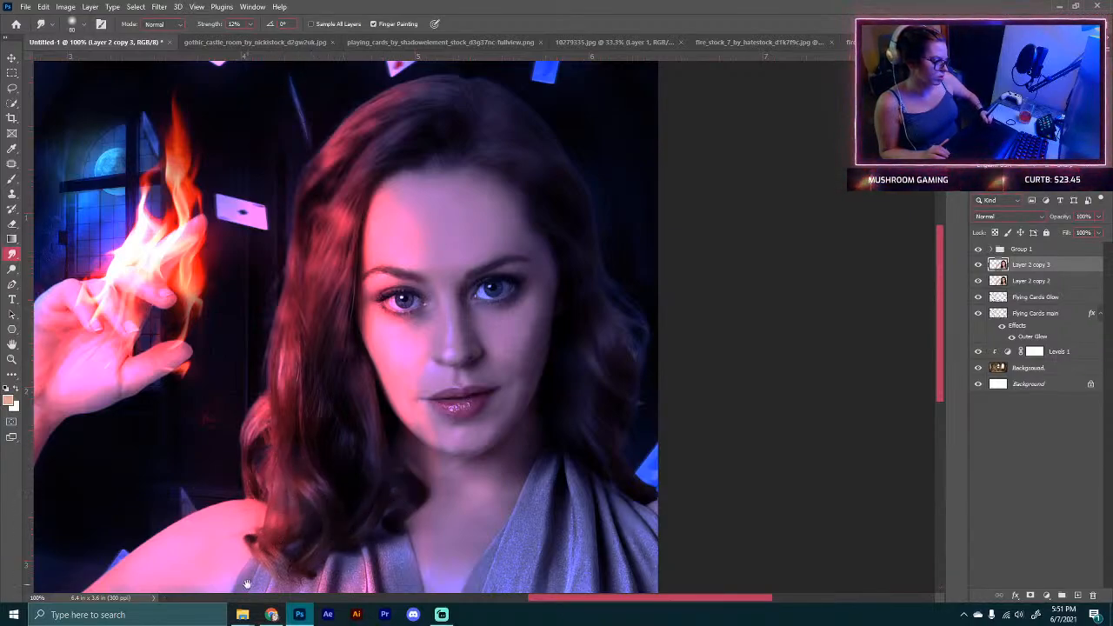
{"action": "mouse_move", "coordinate": [248, 583]}
{"action": "left_mouse_down"}
{"action": "mouse_move", "coordinate": [306, 443]}
{"action": "mouse_move", "coordinate": [298, 417]}
{"action": "left_mouse_up"}
{"action": "left_click_drag", "start_coordinate": [437, 427], "coordinate": [460, 526]}
{"action": "left_click_drag", "start_coordinate": [437, 397], "coordinate": [465, 525]}
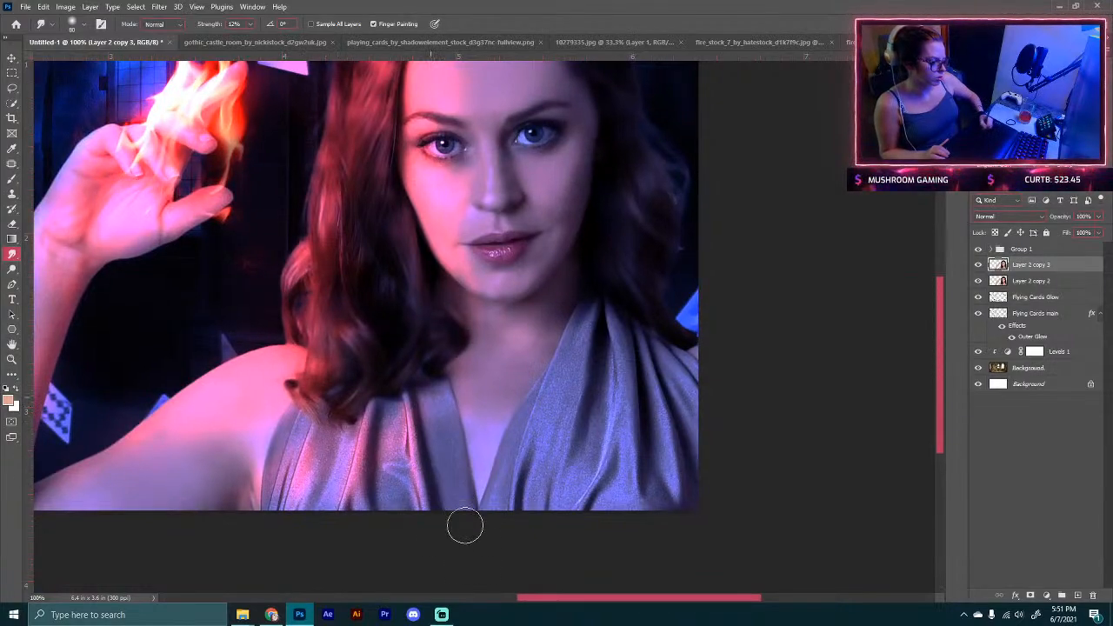
{"action": "left_click_drag", "start_coordinate": [398, 387], "coordinate": [426, 512]}
{"action": "left_click_drag", "start_coordinate": [400, 439], "coordinate": [394, 521]}
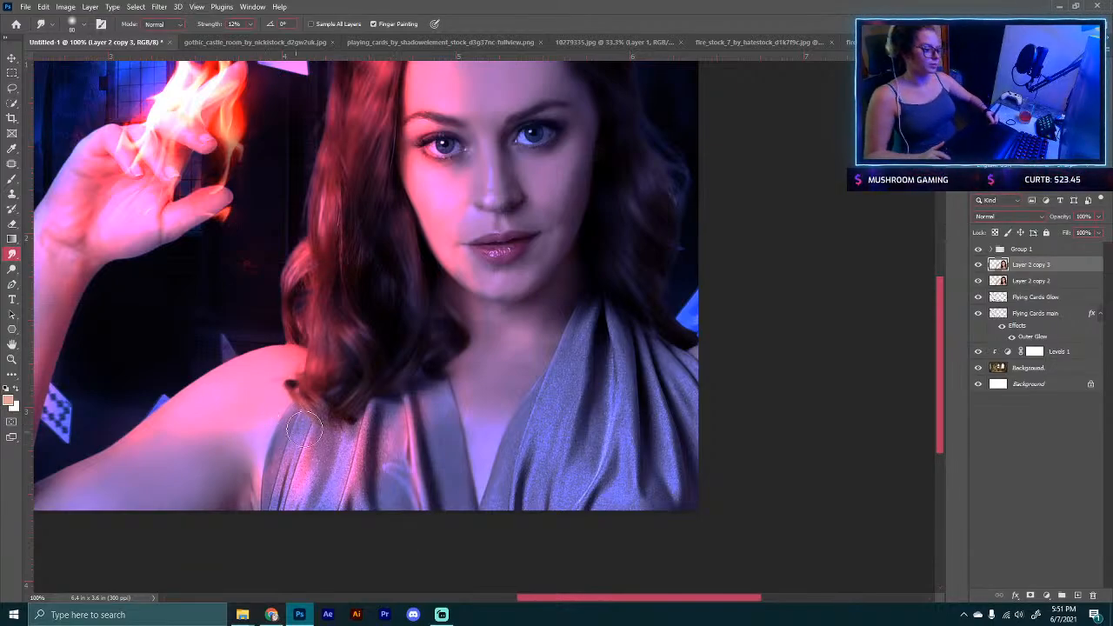
Step: Smudge the shoulder, then enlarge the brush and smooth the neck and dress edge on the right side
{"action": "left_click_drag", "start_coordinate": [366, 423], "coordinate": [357, 482]}
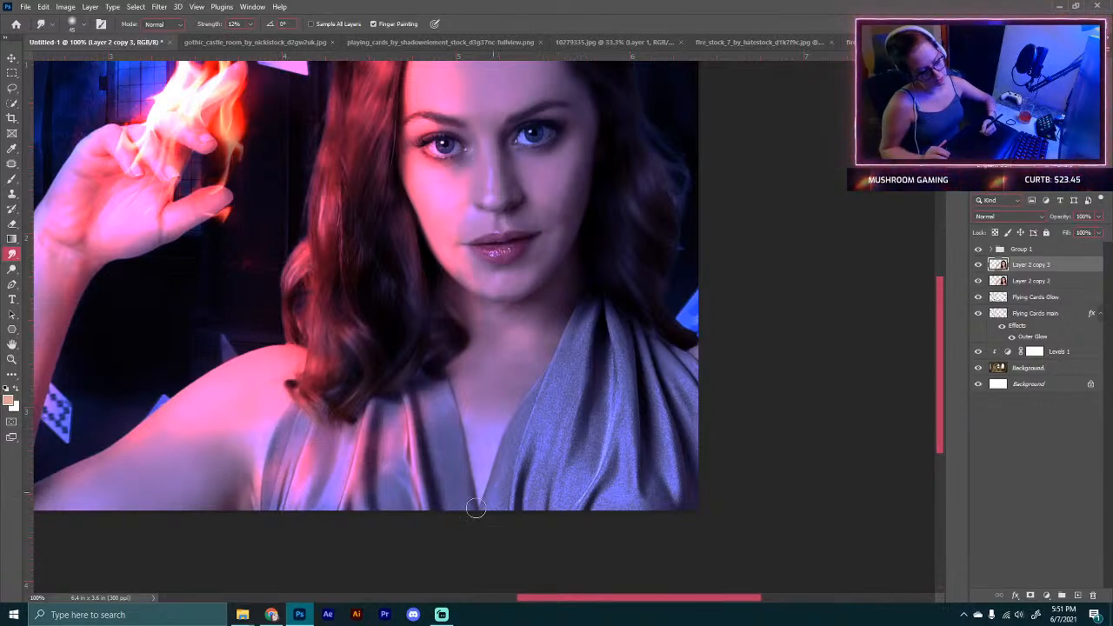
{"action": "key", "text": "bracketright"}
{"action": "key", "text": "bracketright"}
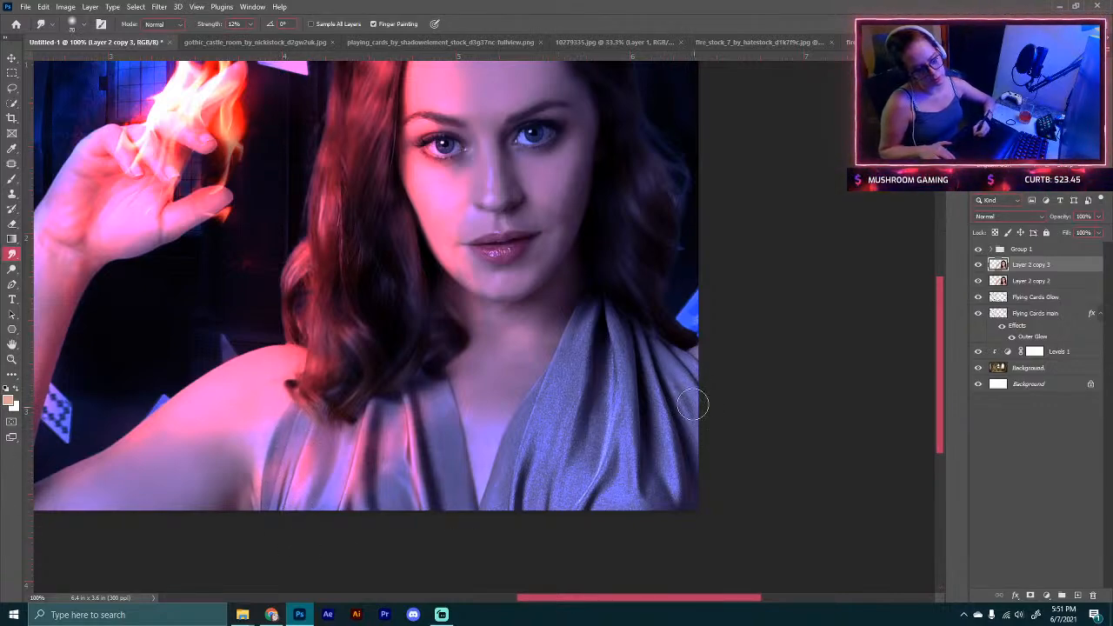
{"action": "mouse_move", "coordinate": [665, 393]}
{"action": "left_mouse_down"}
{"action": "mouse_move", "coordinate": [656, 435]}
{"action": "mouse_move", "coordinate": [669, 484]}
{"action": "left_mouse_up"}
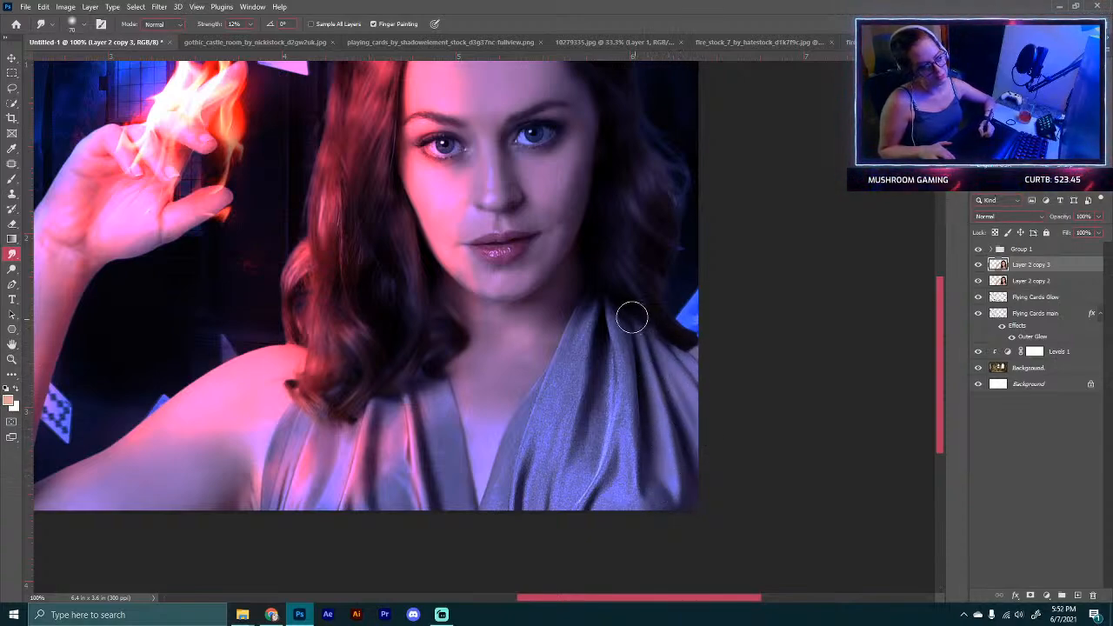
{"action": "mouse_move", "coordinate": [626, 393]}
{"action": "left_mouse_down"}
{"action": "mouse_move", "coordinate": [644, 479]}
{"action": "mouse_move", "coordinate": [662, 490]}
{"action": "mouse_move", "coordinate": [631, 505]}
{"action": "left_mouse_up"}
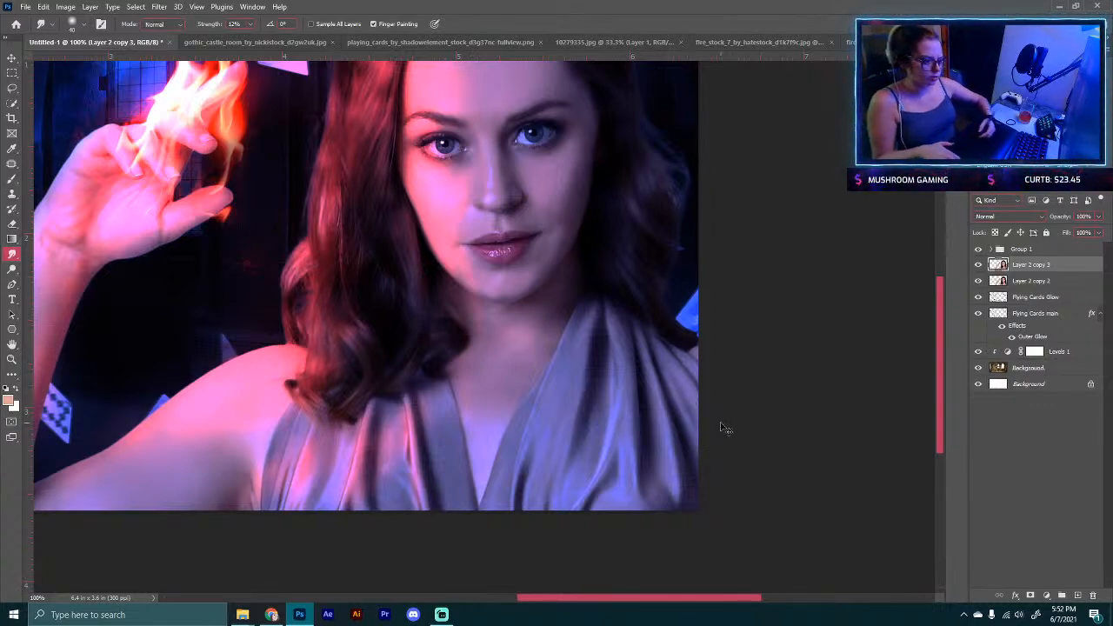
Step: Zoom out, hide the Layer 2 copy 2 layer and delete it
{"action": "key", "text": "ctrl+minus"}
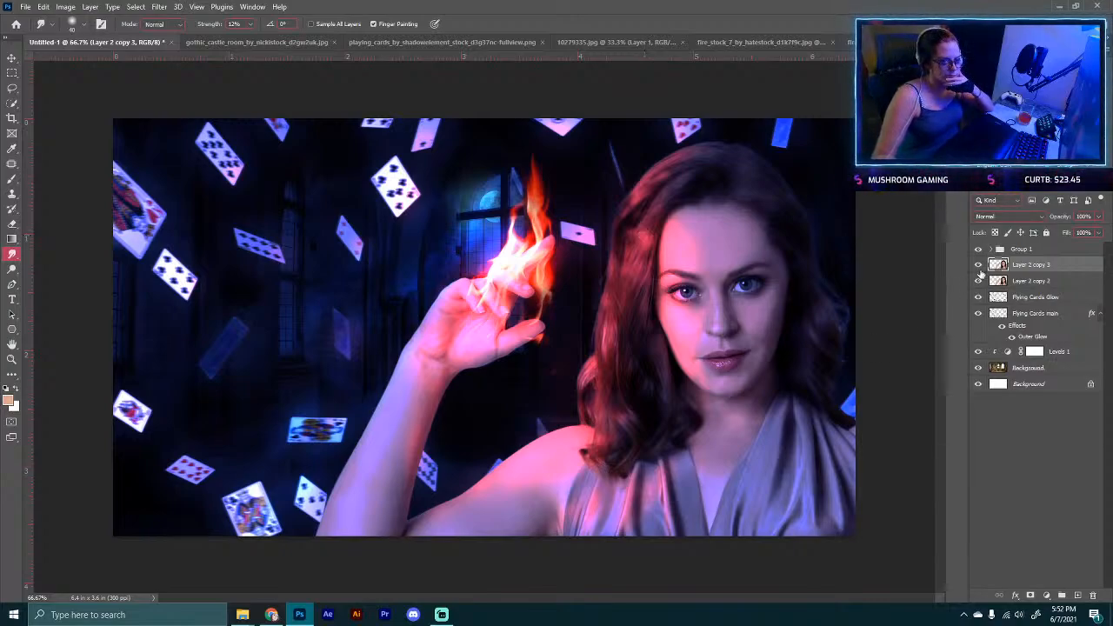
{"action": "left_click", "coordinate": [977, 280]}
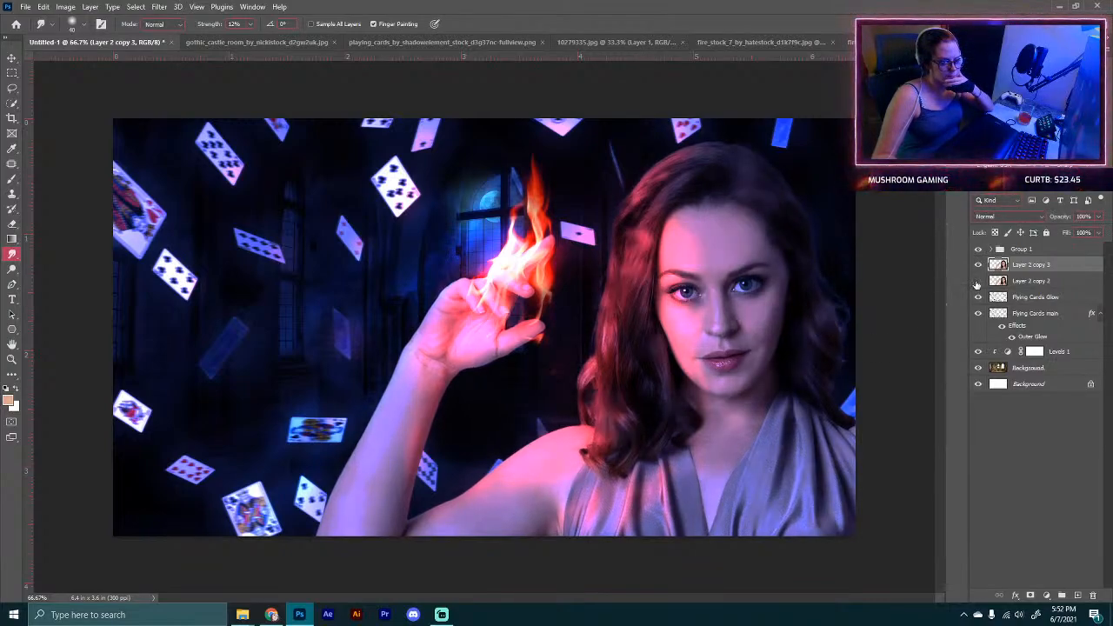
{"action": "left_click_drag", "start_coordinate": [1041, 284], "coordinate": [1094, 595]}
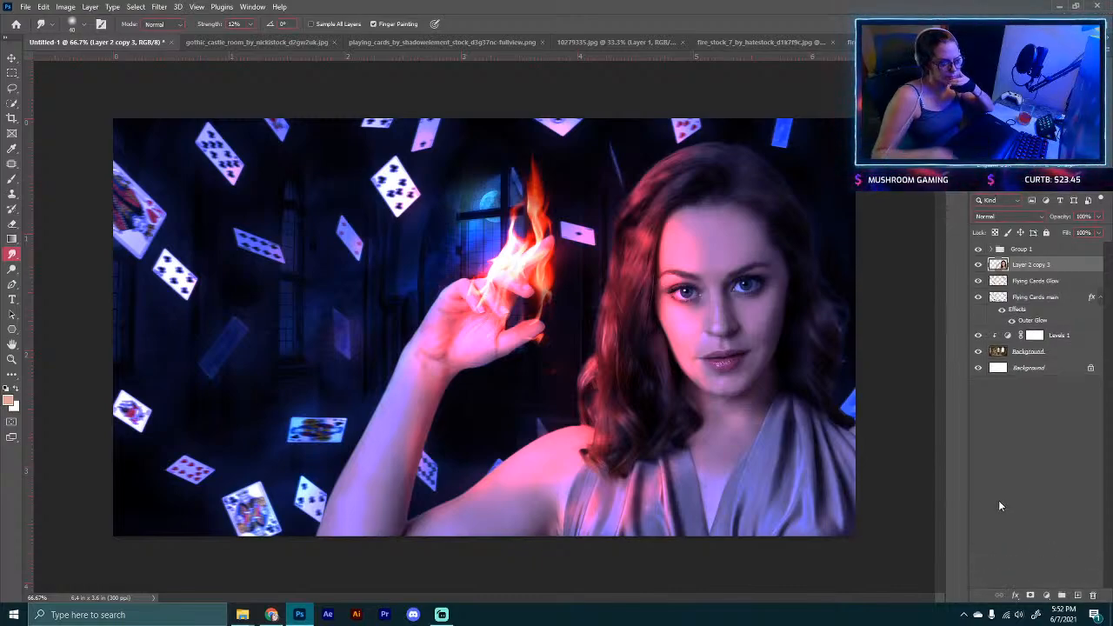
Step: Expand Group 1, select Layer 4 and toggle its visibility off and on to compare the firelight
{"action": "key", "text": "ctrl+minus"}
{"action": "key", "text": "ctrl+minus"}
{"action": "key", "text": "ctrl+plus"}
{"action": "key", "text": "ctrl+plus"}
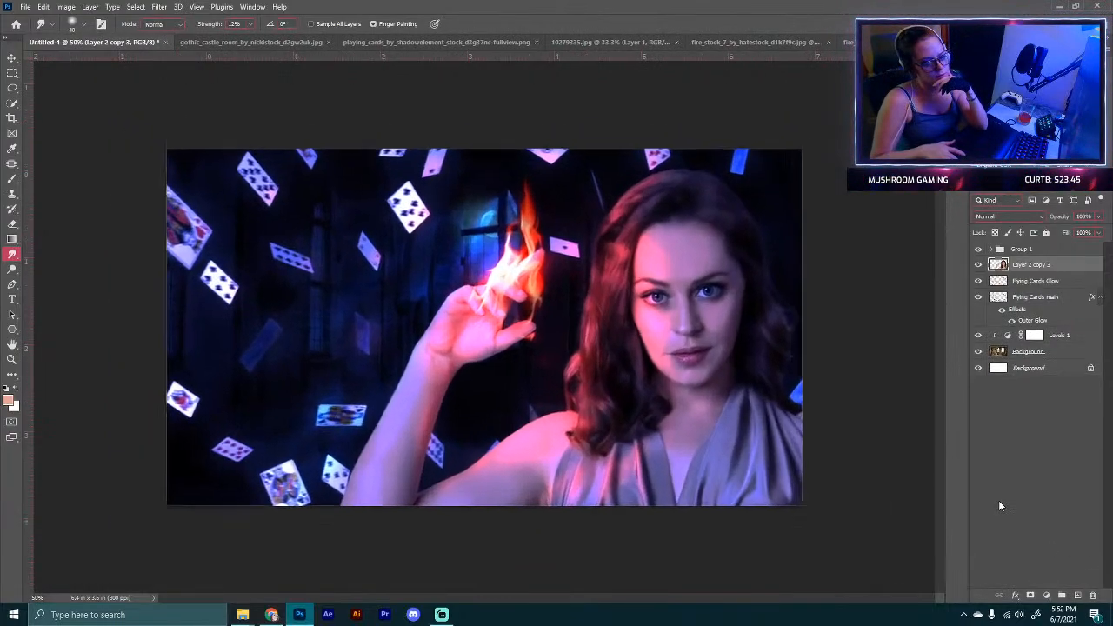
{"action": "key", "text": "ctrl+plus"}
{"action": "left_click", "coordinate": [988, 250]}
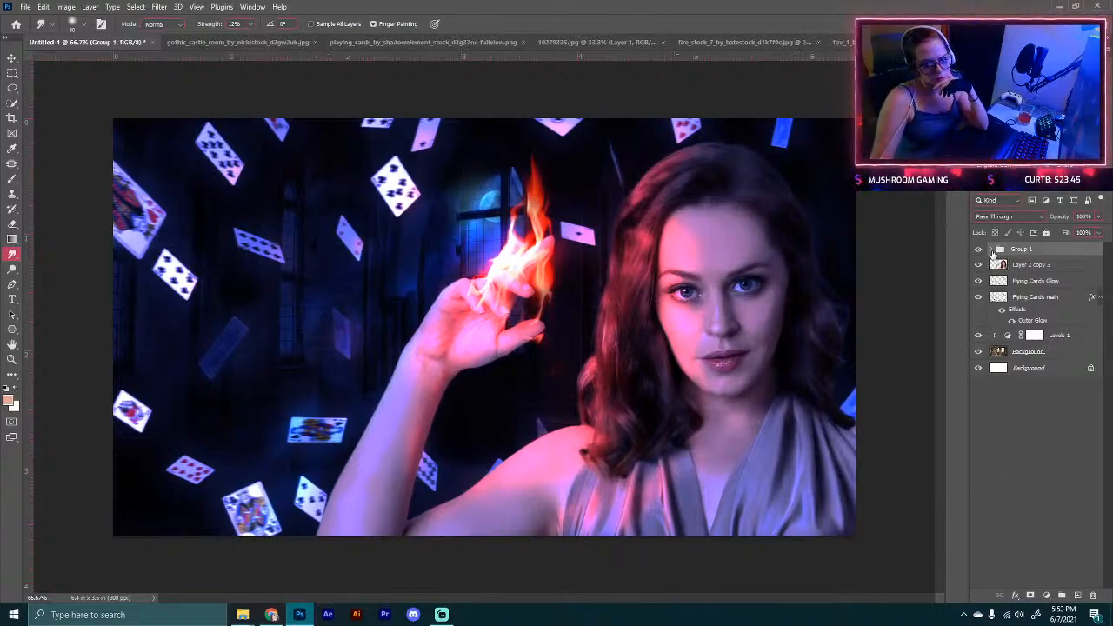
{"action": "left_click", "coordinate": [990, 251]}
{"action": "left_click", "coordinate": [1011, 268]}
{"action": "left_click", "coordinate": [978, 266]}
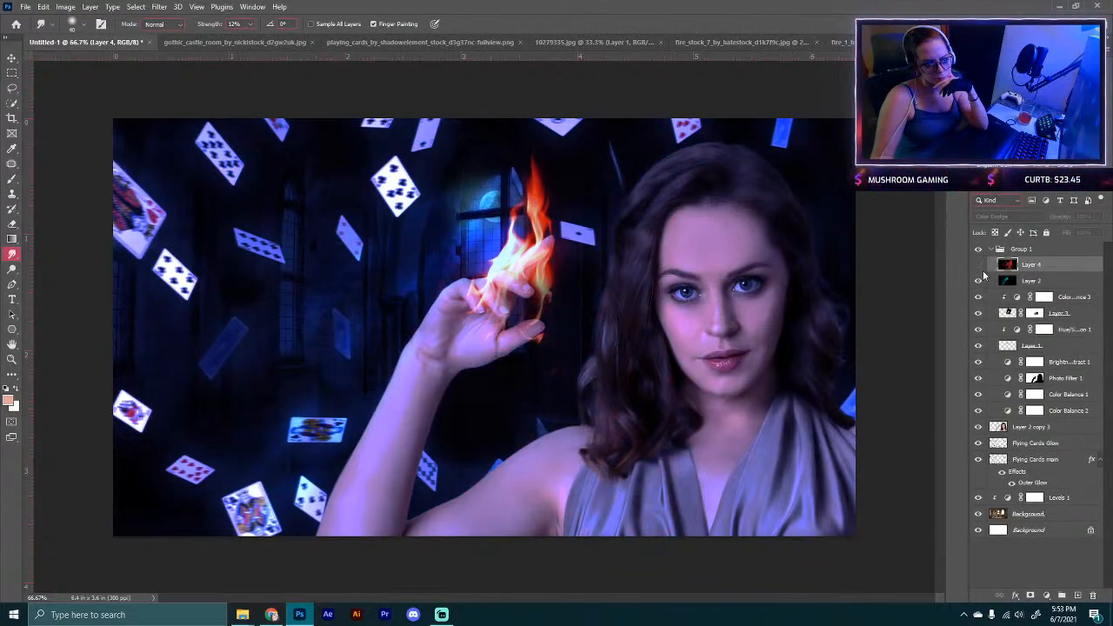
{"action": "left_click", "coordinate": [978, 265]}
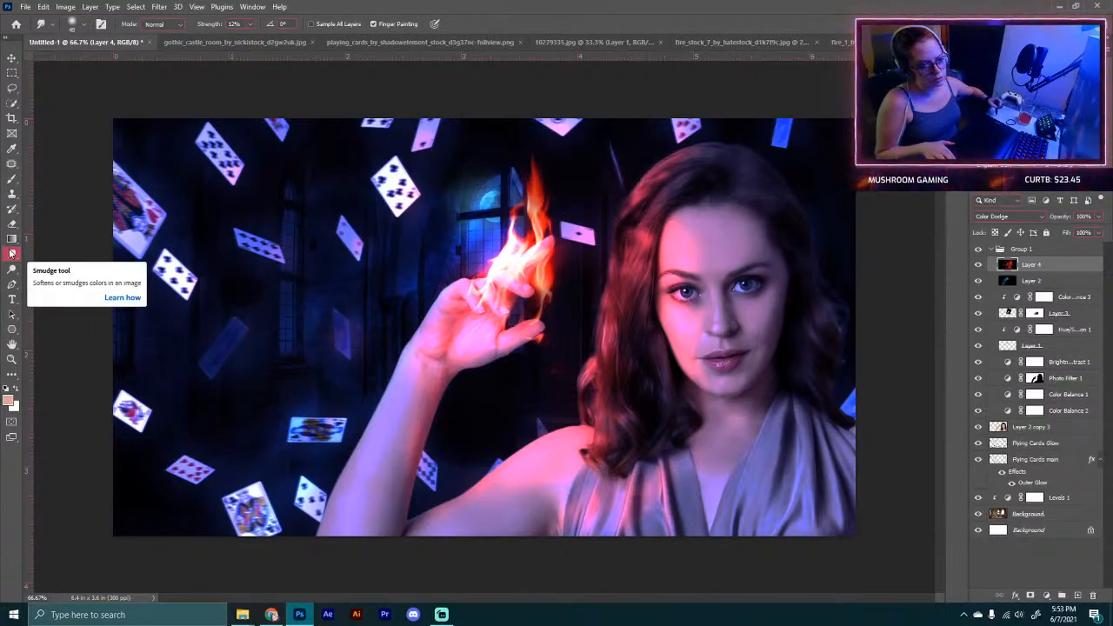
Step: Enlarge the smudge brush and smudge the firelight on Layer 4 across the forehead
{"action": "key", "text": "bracketright"}
{"action": "key", "text": "bracketright"}
{"action": "key", "text": "bracketright"}
{"action": "key", "text": "bracketright"}
{"action": "key", "text": "bracketright"}
{"action": "key", "text": "bracketright"}
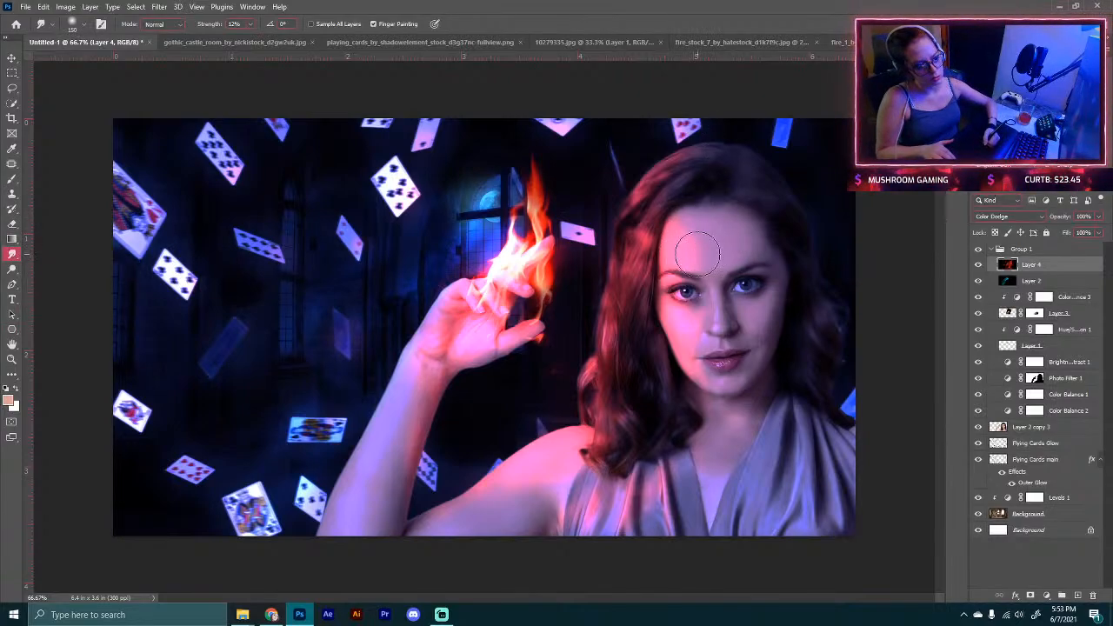
{"action": "mouse_move", "coordinate": [699, 254]}
{"action": "left_mouse_down"}
{"action": "mouse_move", "coordinate": [675, 216]}
{"action": "mouse_move", "coordinate": [644, 225]}
{"action": "left_mouse_up"}
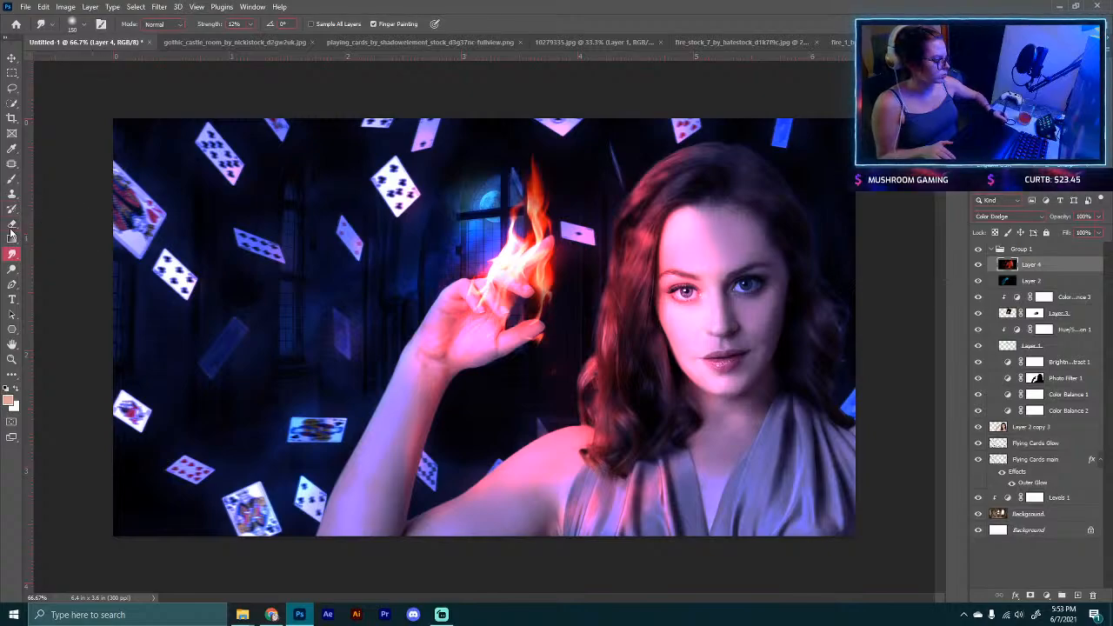
Step: Switch to the Brush tool, enlarge it and paint black at 6% opacity over the face on Layer 4
{"action": "left_click", "coordinate": [10, 179]}
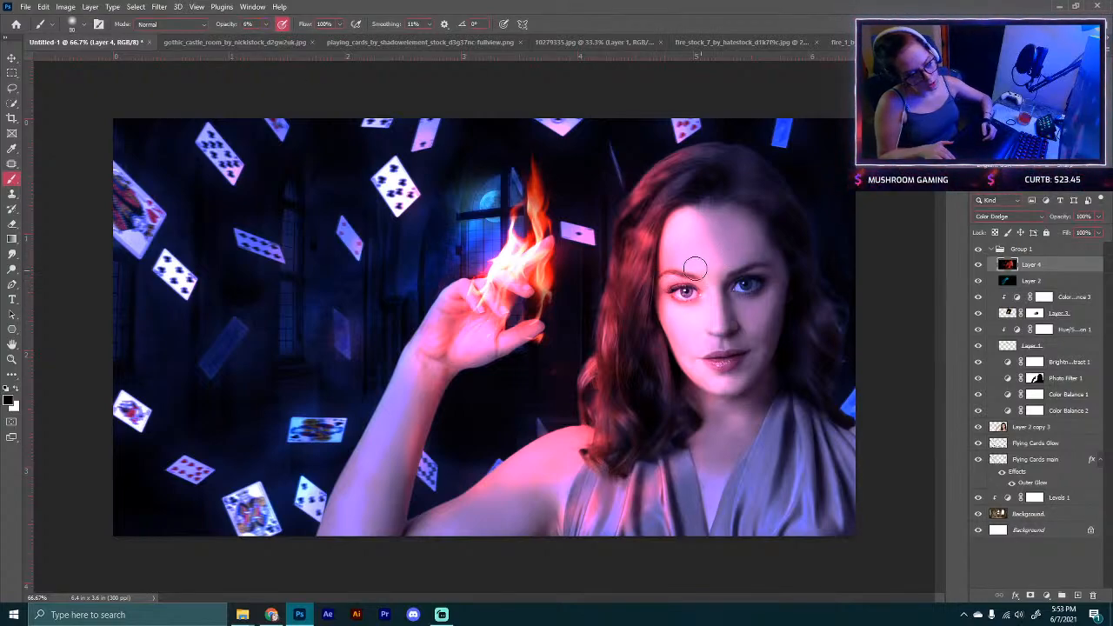
{"action": "key", "text": "bracketright"}
{"action": "key", "text": "bracketright"}
{"action": "key", "text": "bracketright"}
{"action": "key", "text": "bracketright"}
{"action": "key", "text": "bracketright"}
{"action": "key", "text": "bracketright"}
{"action": "key", "text": "bracketright"}
{"action": "key", "text": "bracketright"}
{"action": "key", "text": "bracketright"}
{"action": "key", "text": "bracketright"}
{"action": "key", "text": "bracketright"}
{"action": "key", "text": "bracketright"}
{"action": "key", "text": "bracketright"}
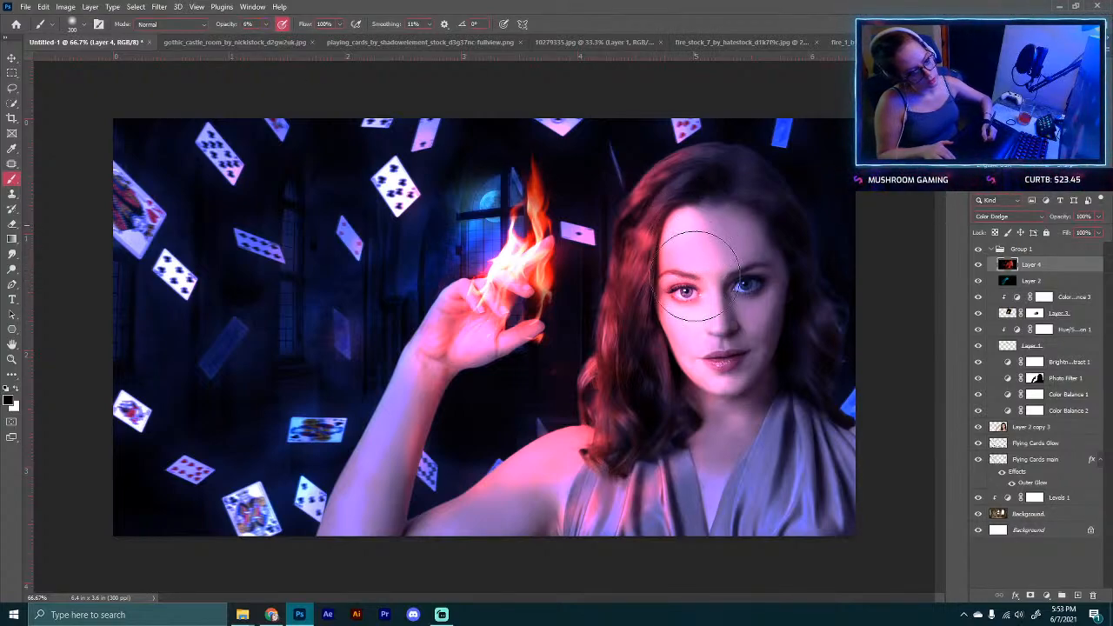
{"action": "mouse_move", "coordinate": [695, 275]}
{"action": "left_mouse_down"}
{"action": "mouse_move", "coordinate": [689, 234]}
{"action": "mouse_move", "coordinate": [702, 364]}
{"action": "mouse_move", "coordinate": [693, 227]}
{"action": "mouse_move", "coordinate": [687, 398]}
{"action": "mouse_move", "coordinate": [688, 226]}
{"action": "mouse_move", "coordinate": [710, 252]}
{"action": "mouse_move", "coordinate": [686, 213]}
{"action": "mouse_move", "coordinate": [692, 341]}
{"action": "mouse_move", "coordinate": [681, 365]}
{"action": "mouse_move", "coordinate": [686, 332]}
{"action": "mouse_move", "coordinate": [691, 376]}
{"action": "mouse_move", "coordinate": [665, 249]}
{"action": "mouse_move", "coordinate": [679, 228]}
{"action": "mouse_move", "coordinate": [688, 337]}
{"action": "mouse_move", "coordinate": [685, 272]}
{"action": "mouse_move", "coordinate": [696, 309]}
{"action": "mouse_move", "coordinate": [683, 432]}
{"action": "mouse_move", "coordinate": [705, 347]}
{"action": "mouse_move", "coordinate": [715, 405]}
{"action": "mouse_move", "coordinate": [708, 416]}
{"action": "mouse_move", "coordinate": [700, 294]}
{"action": "mouse_move", "coordinate": [679, 222]}
{"action": "mouse_move", "coordinate": [660, 265]}
{"action": "mouse_move", "coordinate": [680, 224]}
{"action": "left_mouse_up"}
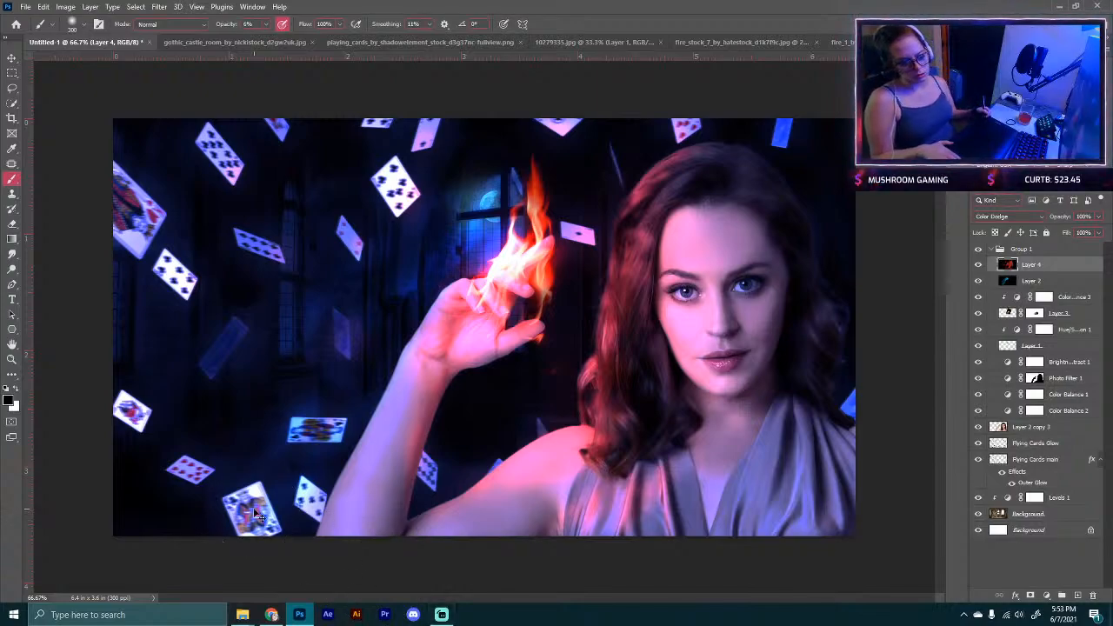
{"action": "key", "text": "ctrl+minus"}
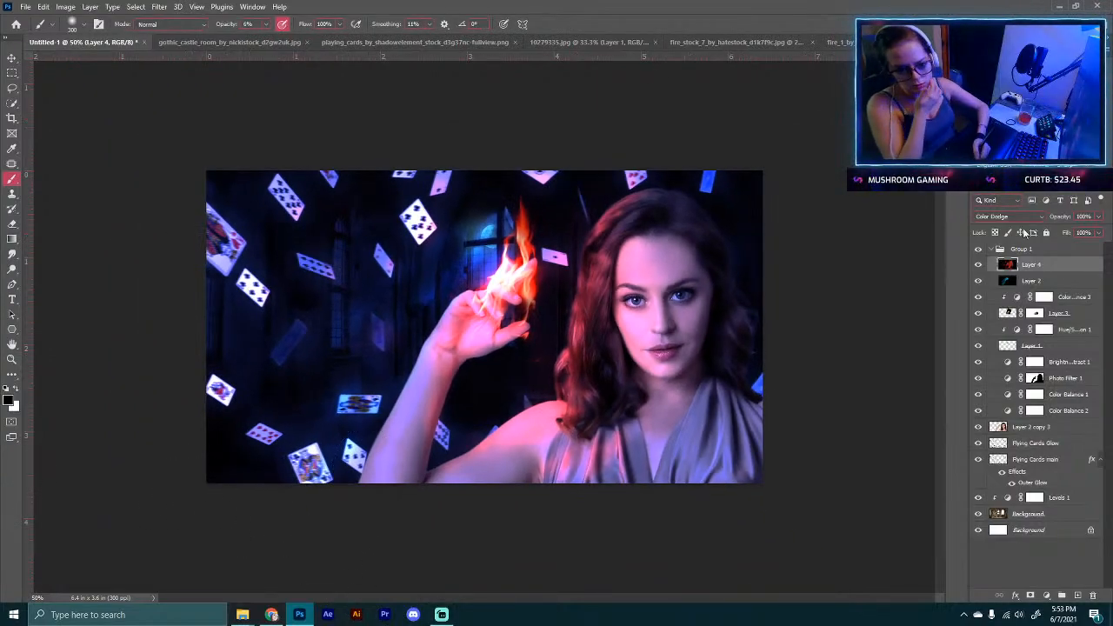
Step: Collapse Group 1 and toggle the Flying Cards Glow layer off and on to compare
{"action": "left_click", "coordinate": [1000, 249]}
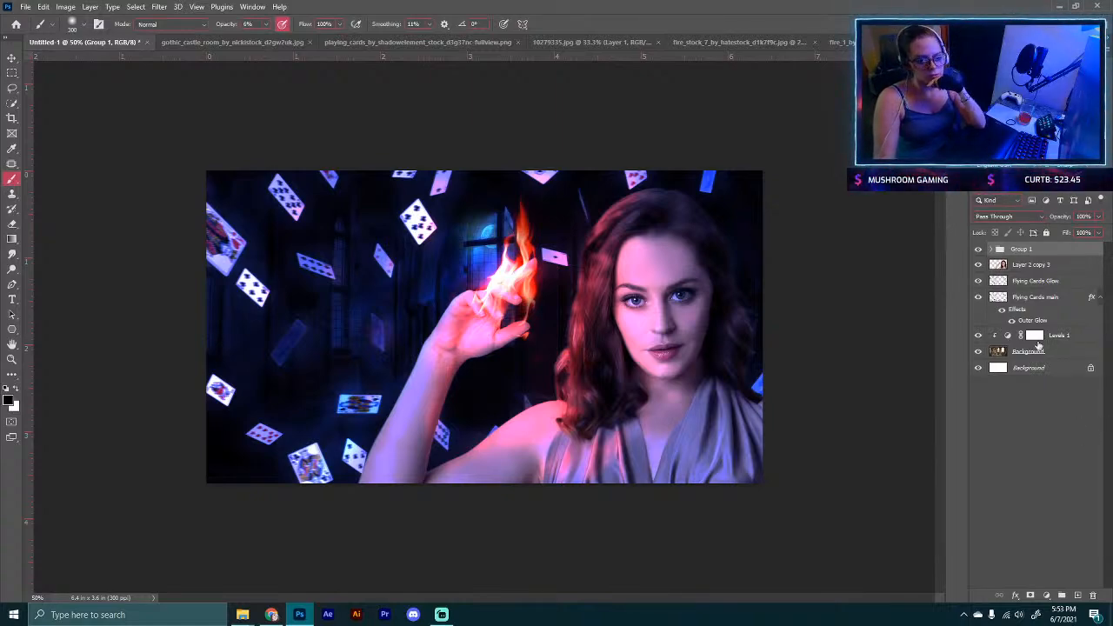
{"action": "left_click", "coordinate": [978, 281]}
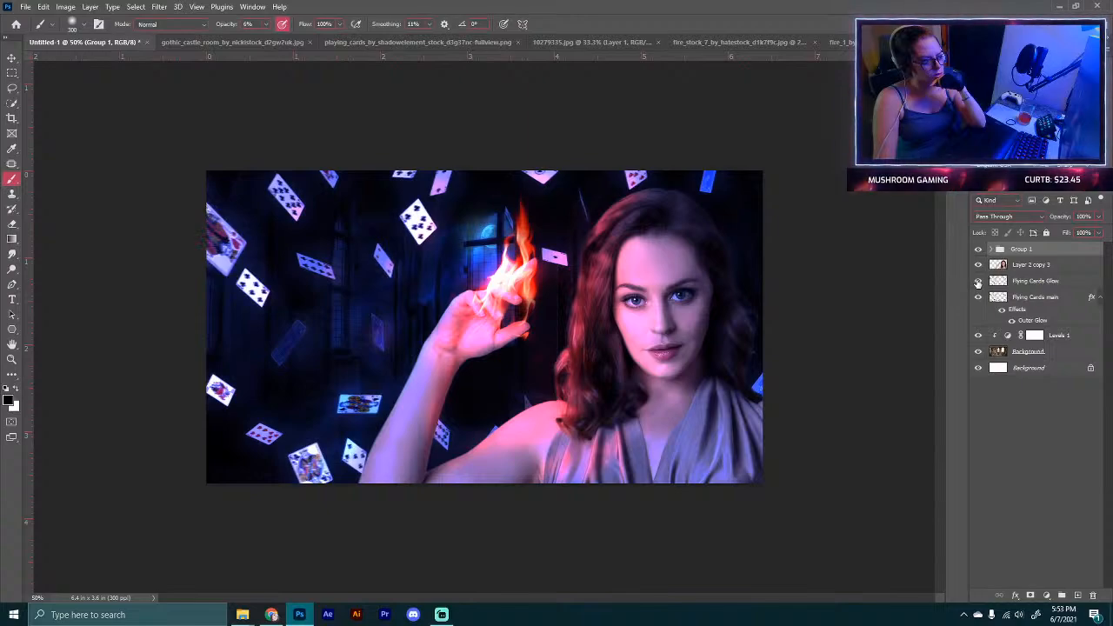
{"action": "left_click", "coordinate": [978, 281]}
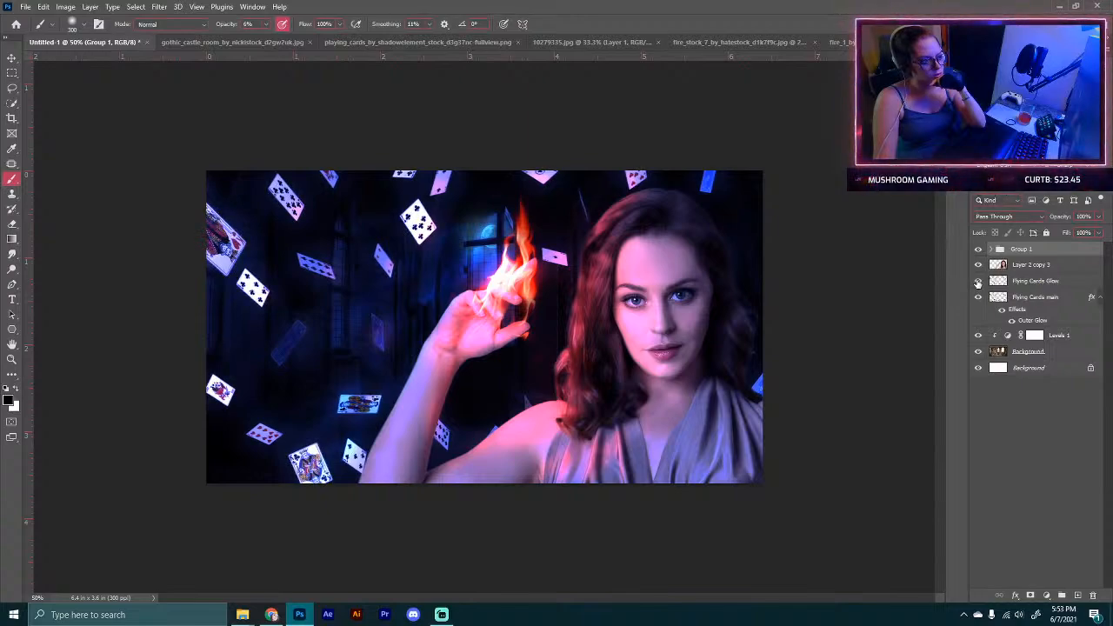
Step: Edit the Outer Glow on Flying Cards main, adjusting opacity, size and range with spread at 24%, and confirm
{"action": "left_click", "coordinate": [1034, 297]}
{"action": "double_click", "coordinate": [1035, 322]}
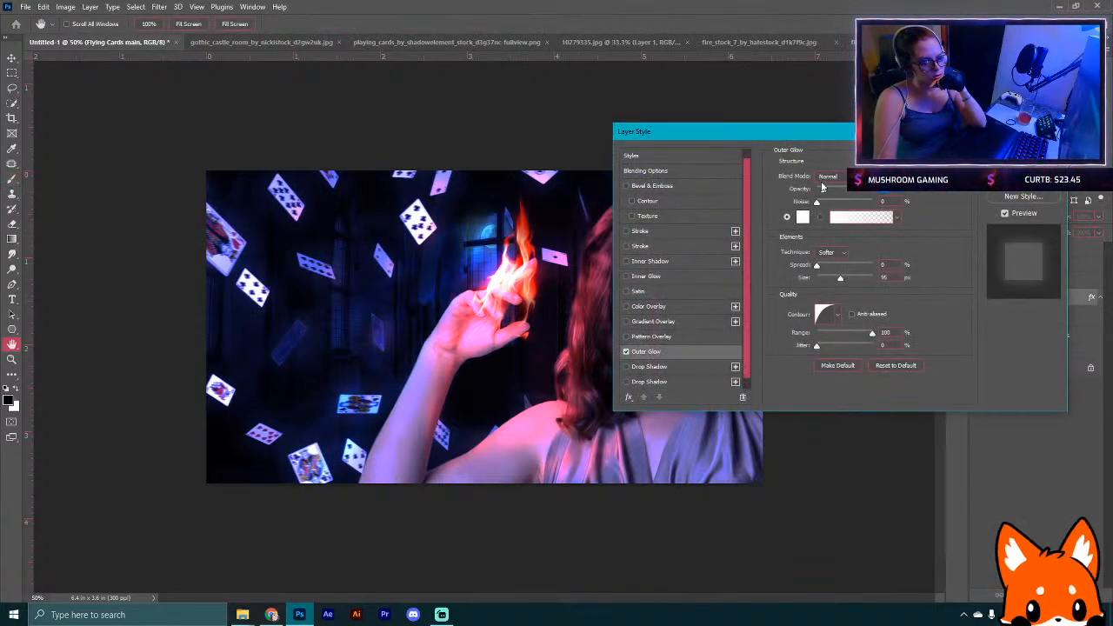
{"action": "left_click_drag", "start_coordinate": [825, 189], "coordinate": [834, 190]}
{"action": "mouse_move", "coordinate": [816, 264]}
{"action": "left_mouse_down"}
{"action": "mouse_move", "coordinate": [832, 266]}
{"action": "mouse_move", "coordinate": [817, 277]}
{"action": "mouse_move", "coordinate": [830, 267]}
{"action": "mouse_move", "coordinate": [826, 277]}
{"action": "left_mouse_up"}
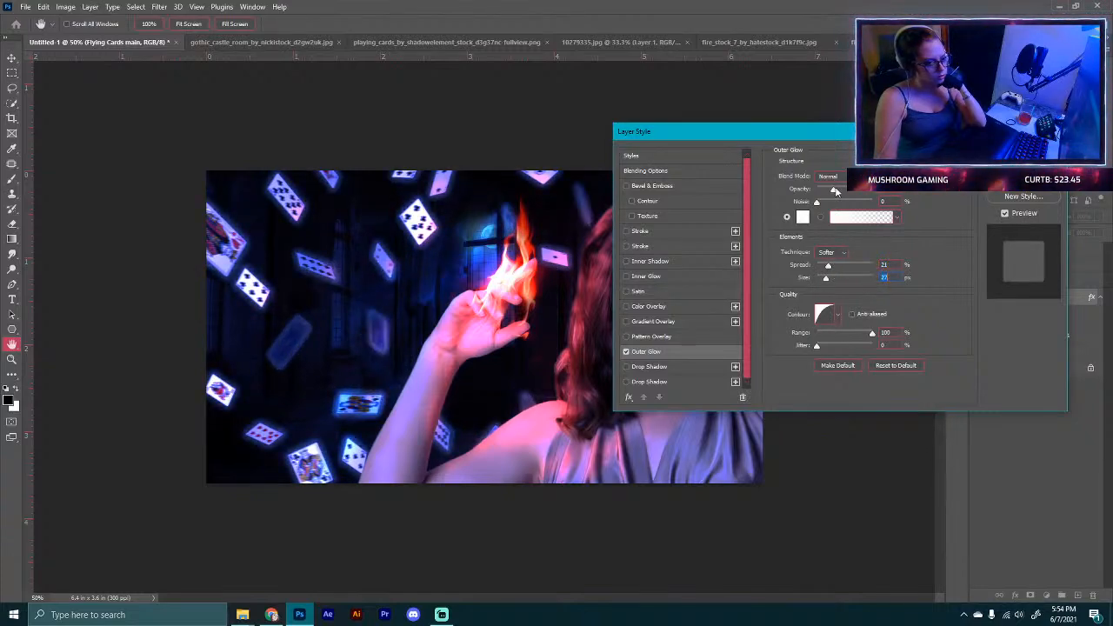
{"action": "left_click_drag", "start_coordinate": [861, 192], "coordinate": [845, 193]}
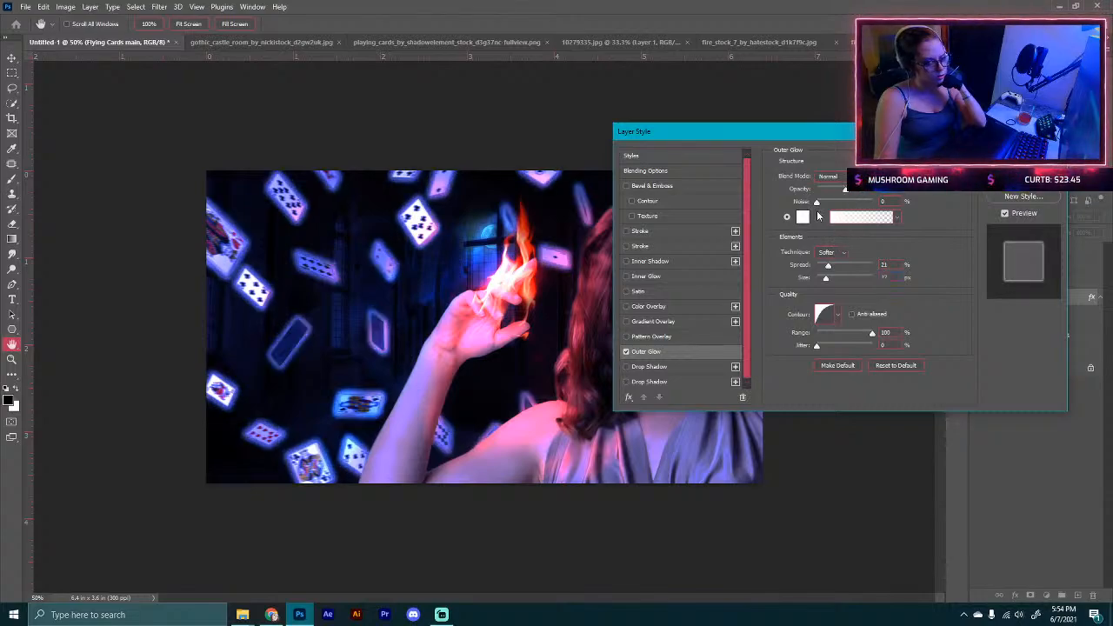
{"action": "mouse_move", "coordinate": [827, 265]}
{"action": "left_mouse_down"}
{"action": "mouse_move", "coordinate": [847, 264]}
{"action": "mouse_move", "coordinate": [841, 276]}
{"action": "left_mouse_up"}
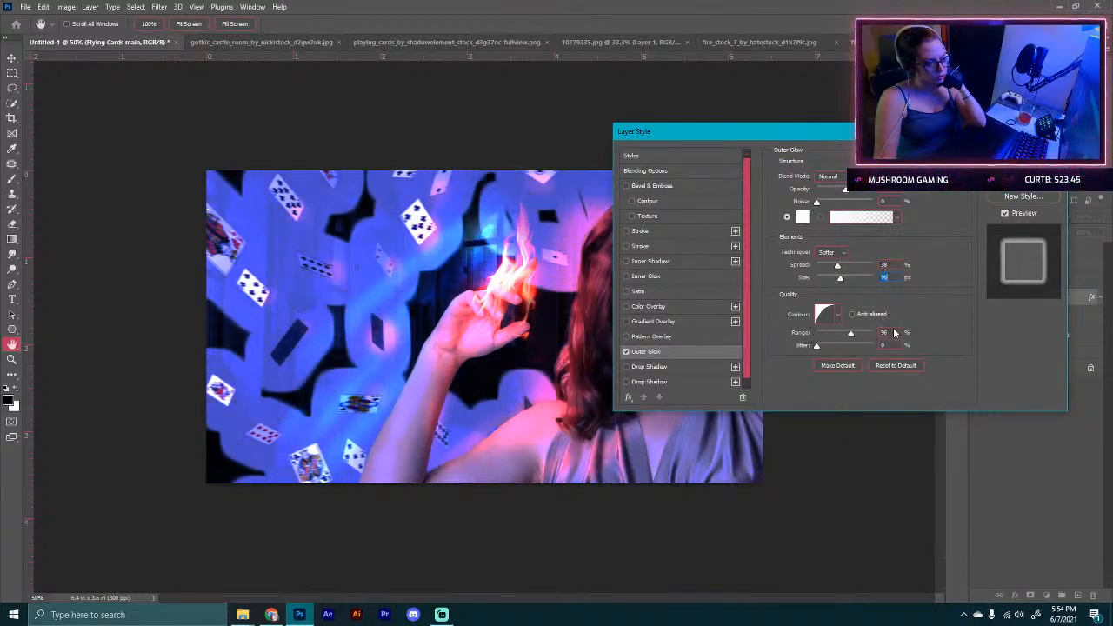
{"action": "mouse_move", "coordinate": [817, 345]}
{"action": "left_mouse_down"}
{"action": "mouse_move", "coordinate": [857, 345]}
{"action": "mouse_move", "coordinate": [813, 346]}
{"action": "left_mouse_up"}
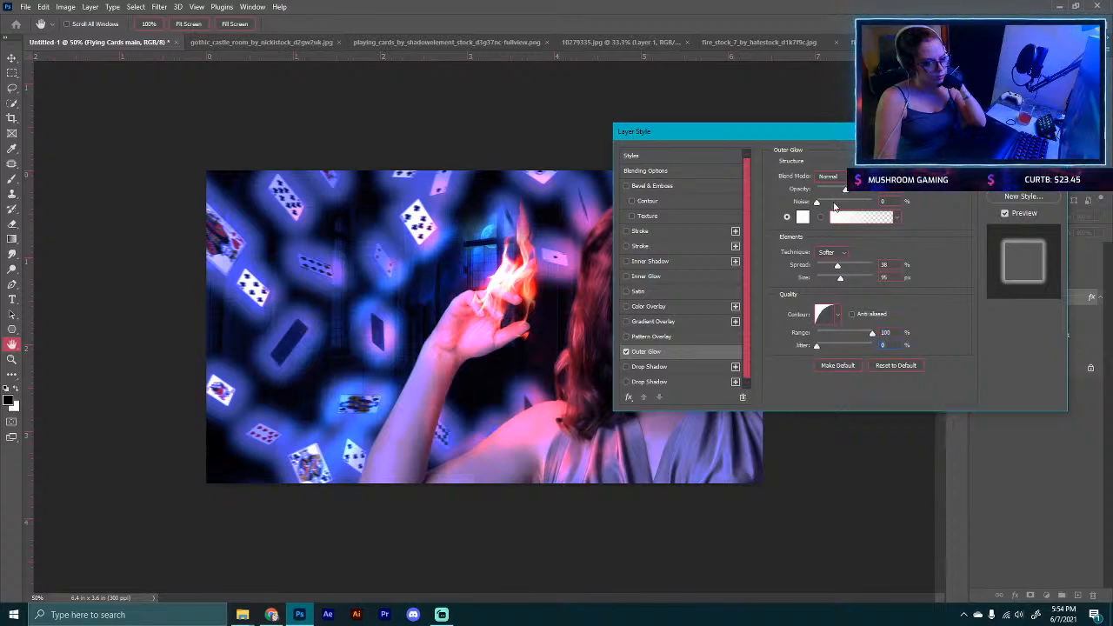
{"action": "mouse_move", "coordinate": [841, 278]}
{"action": "left_mouse_down"}
{"action": "mouse_move", "coordinate": [828, 283]}
{"action": "mouse_move", "coordinate": [831, 267]}
{"action": "left_mouse_up"}
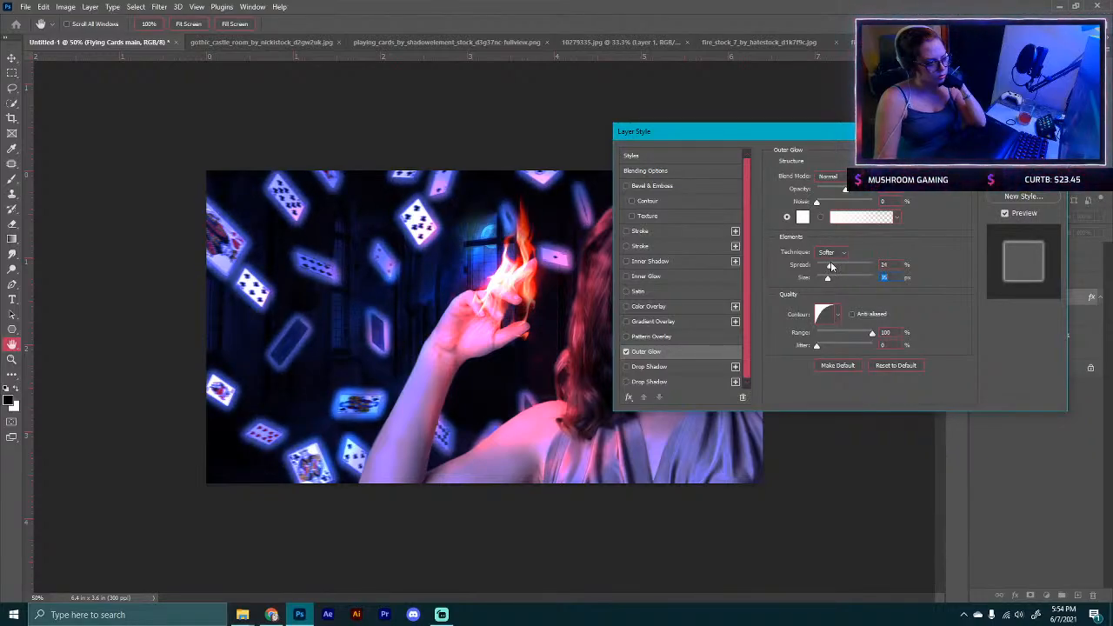
{"action": "key", "text": "Return"}
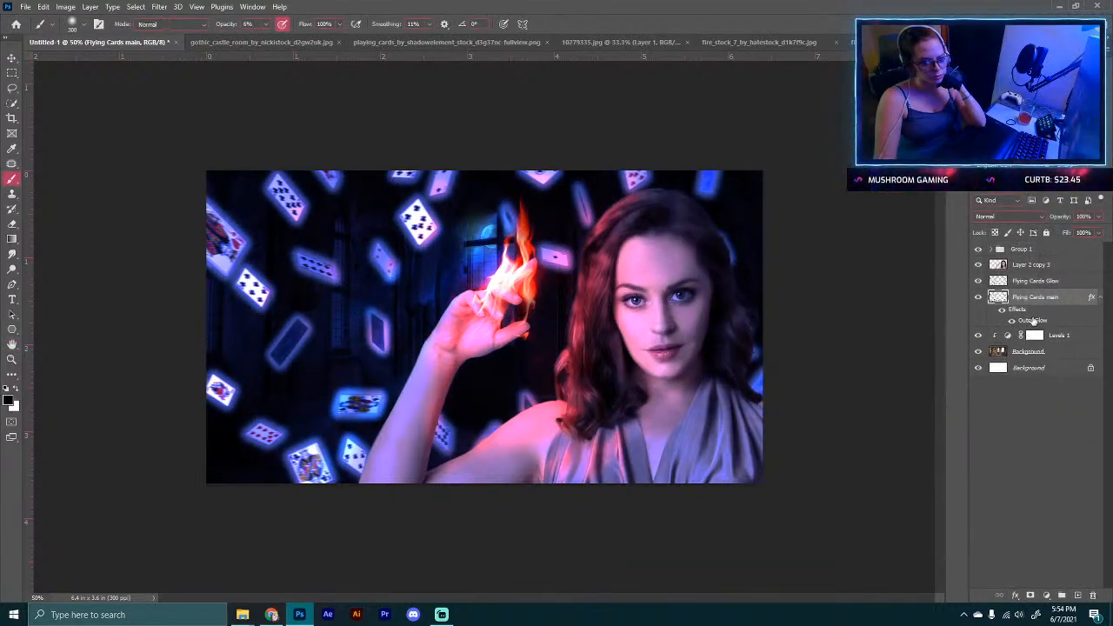
Step: Convert the Flying Cards main Outer Glow effect into its own layer and select that layer
{"action": "right_click", "coordinate": [1032, 320]}
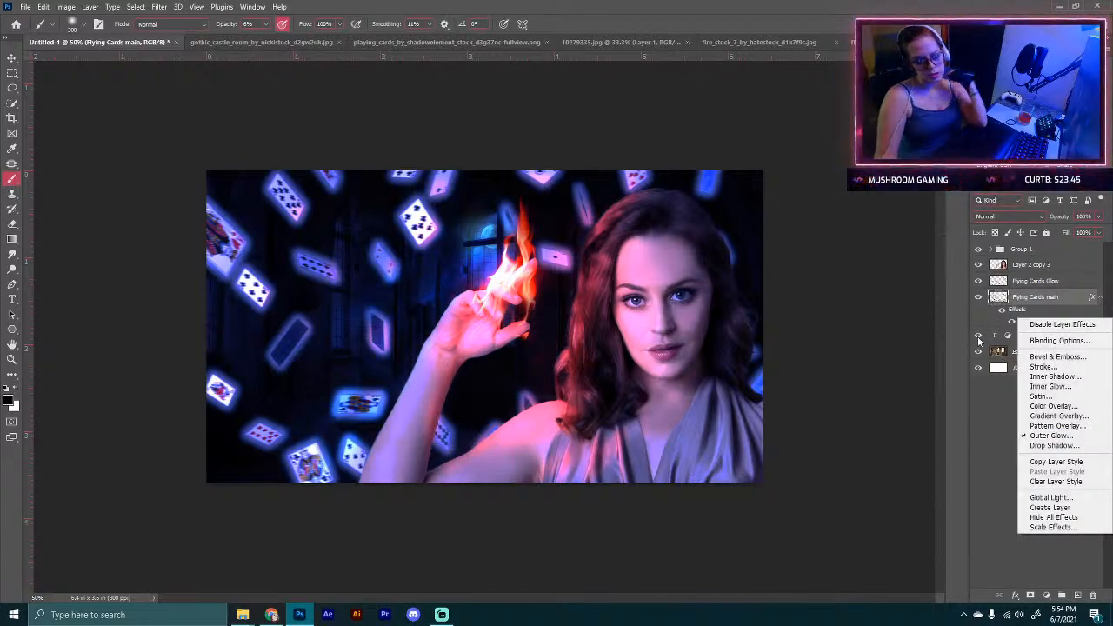
{"action": "left_click", "coordinate": [1051, 507]}
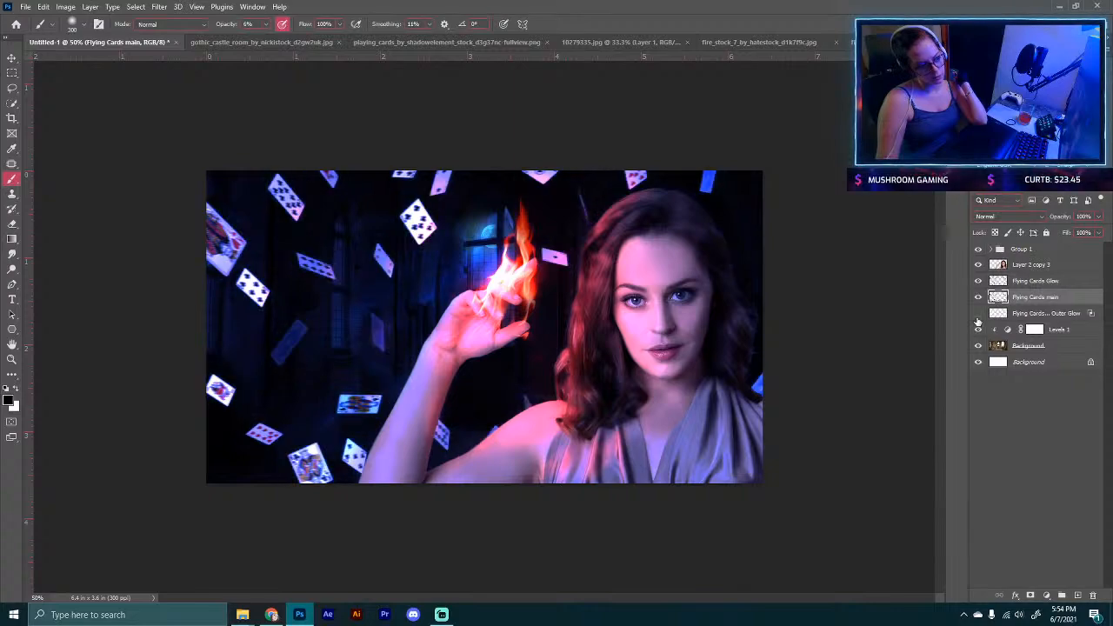
{"action": "left_click", "coordinate": [1000, 315]}
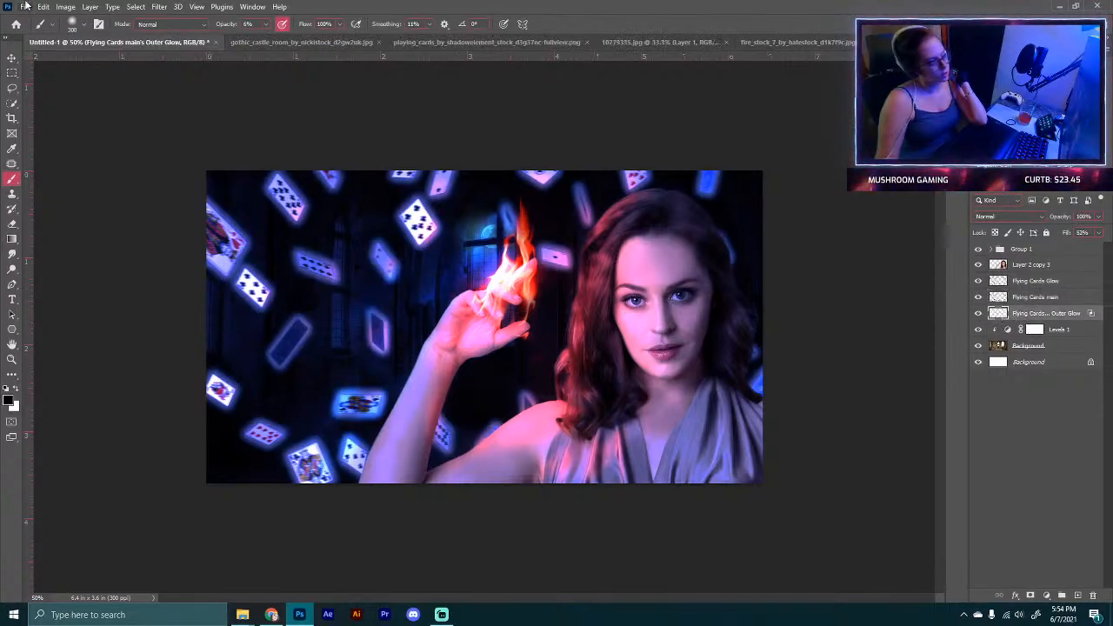
Step: Apply a Motion Blur at a -8° angle to the outer glow layer and lower its opacity to 52%
{"action": "left_click", "coordinate": [152, 8]}
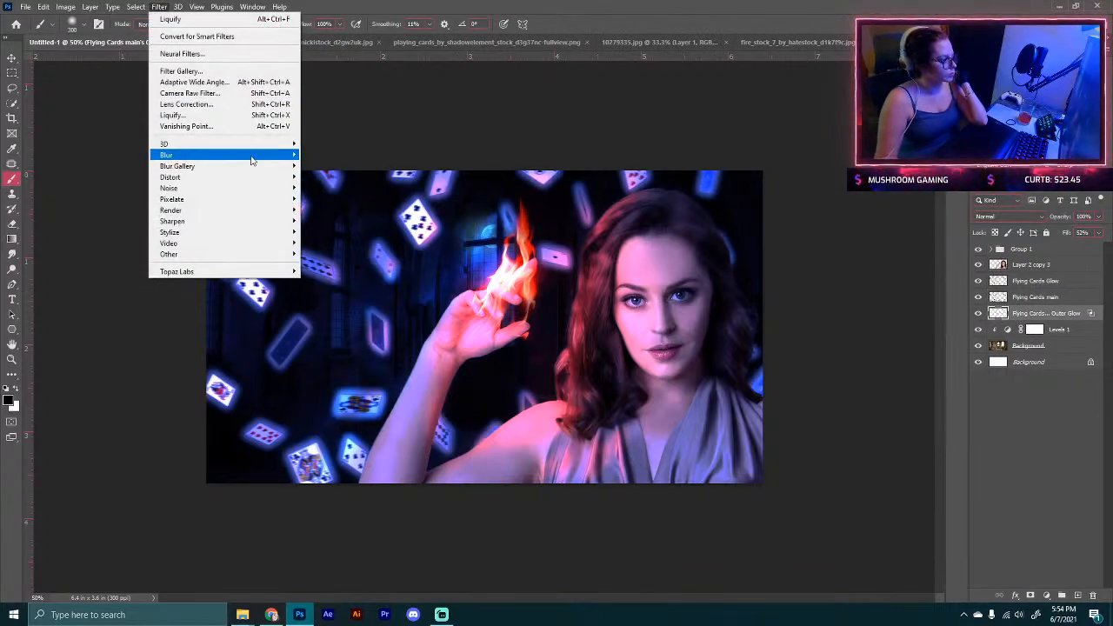
{"action": "mouse_move", "coordinate": [255, 159]}
{"action": "left_click", "coordinate": [329, 221]}
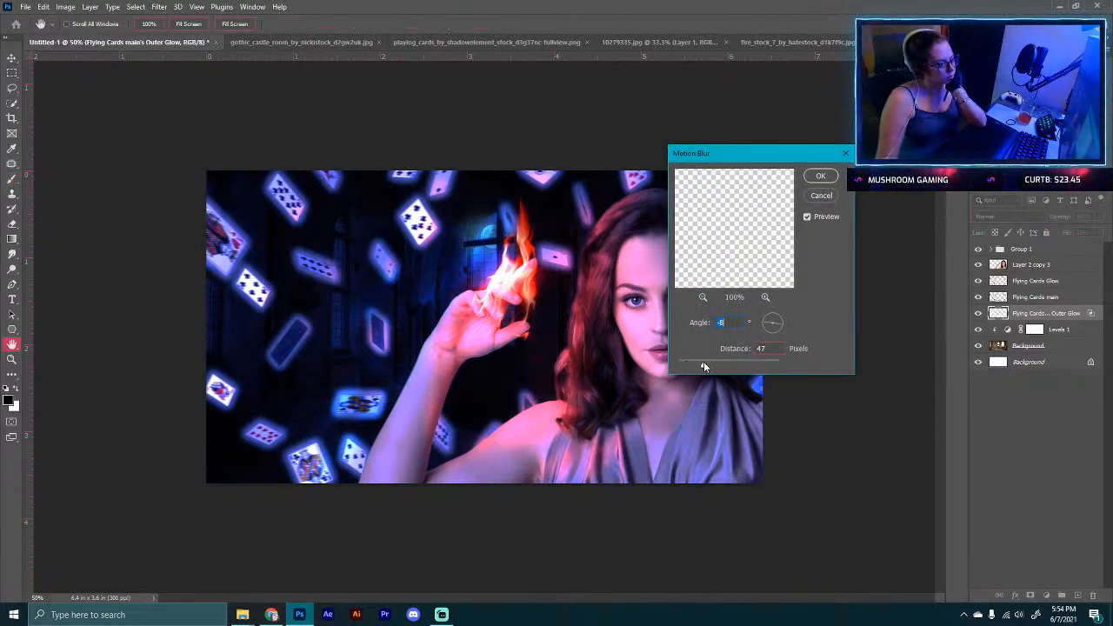
{"action": "left_click_drag", "start_coordinate": [704, 366], "coordinate": [723, 366]}
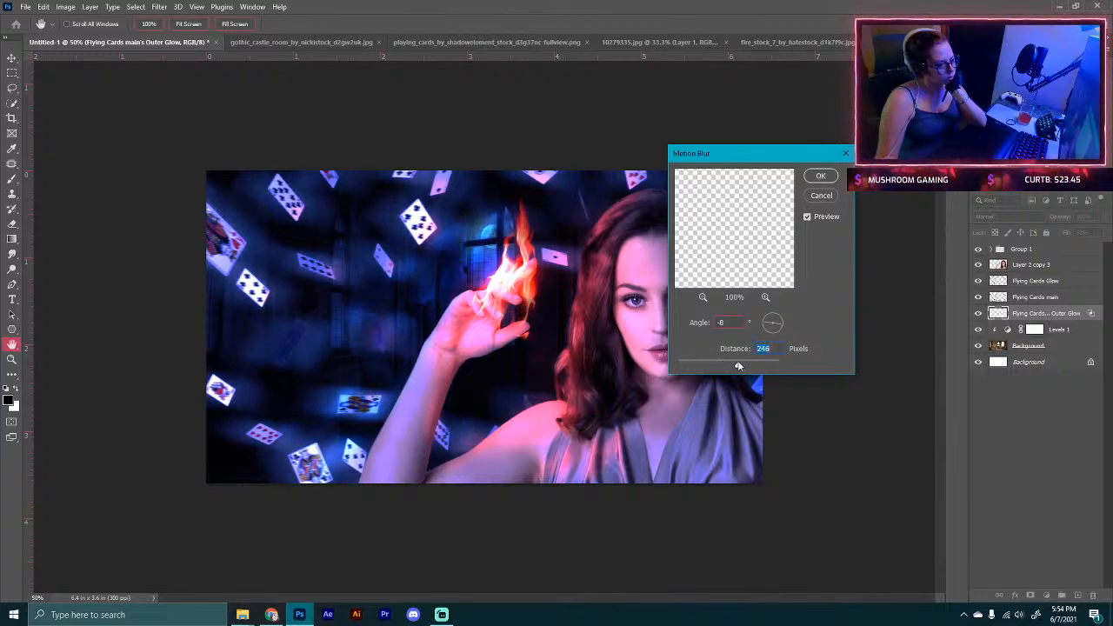
{"action": "left_click_drag", "start_coordinate": [717, 365], "coordinate": [712, 365]}
{"action": "left_click", "coordinate": [819, 177]}
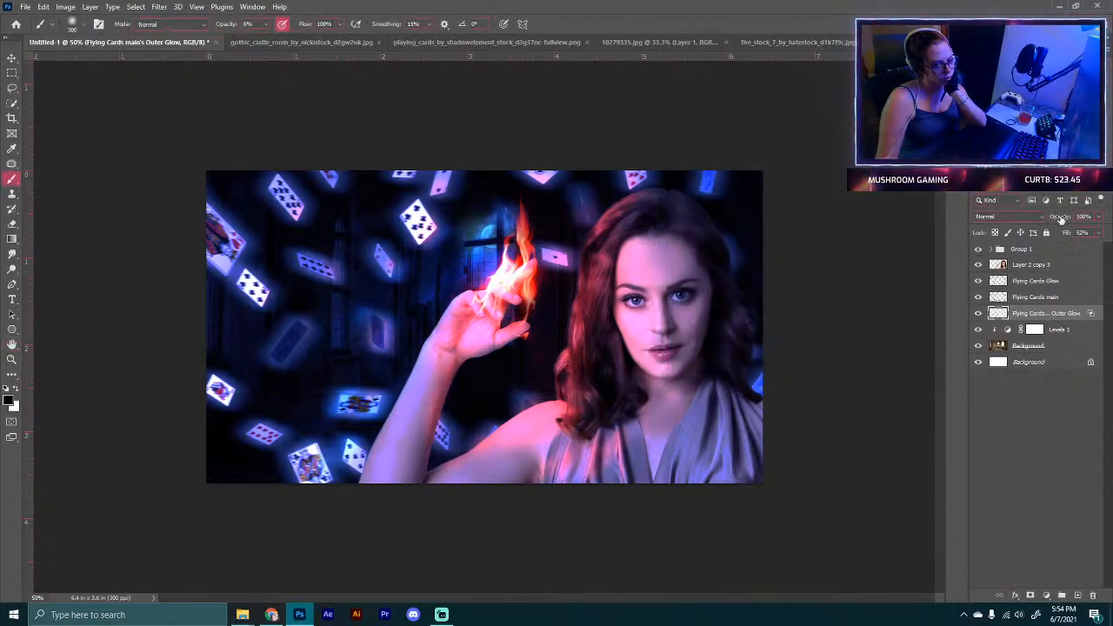
{"action": "left_click_drag", "start_coordinate": [1044, 218], "coordinate": [1043, 217]}
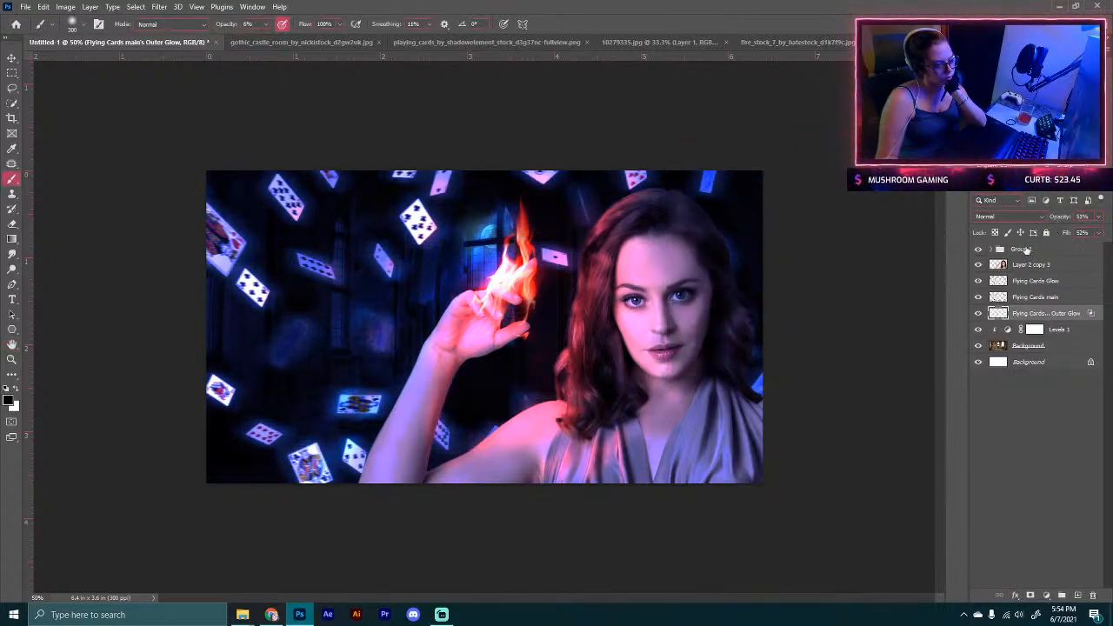
Step: Toggle the outer glow layer's visibility to compare, then add a layer mask to it
{"action": "left_click", "coordinate": [980, 314]}
{"action": "left_click", "coordinate": [979, 314]}
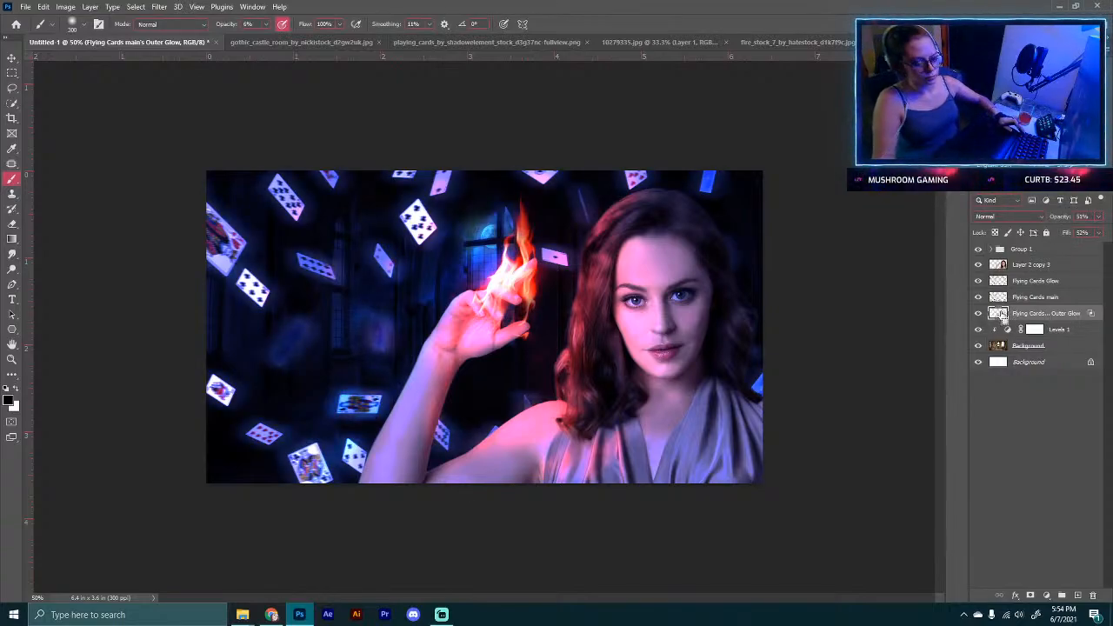
{"action": "left_click", "coordinate": [999, 314], "text": "ctrl"}
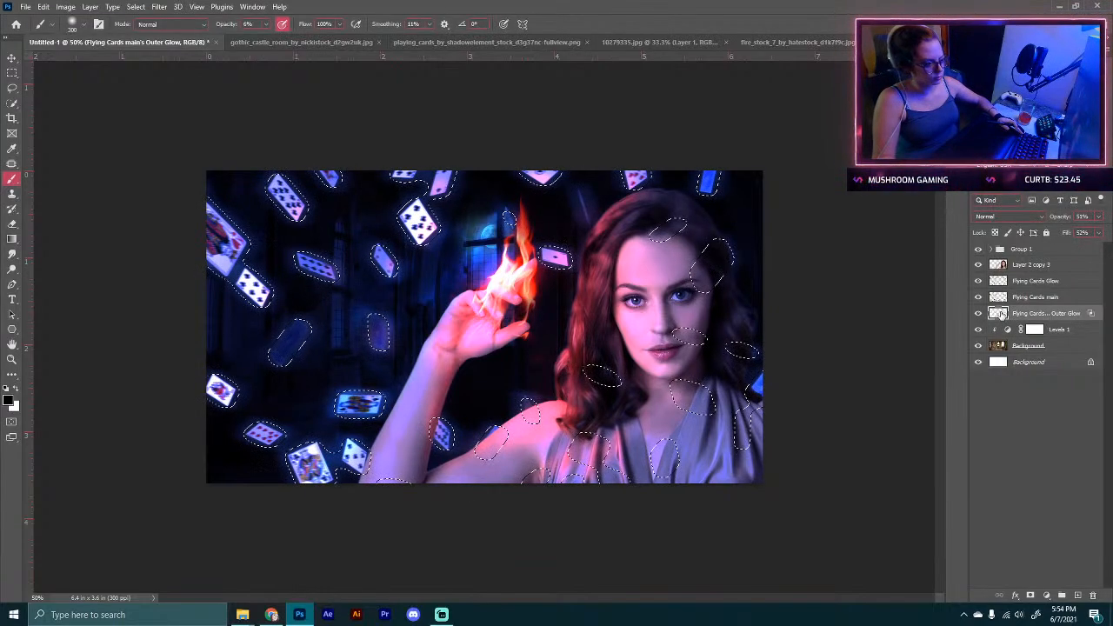
{"action": "key", "text": "ctrl+d"}
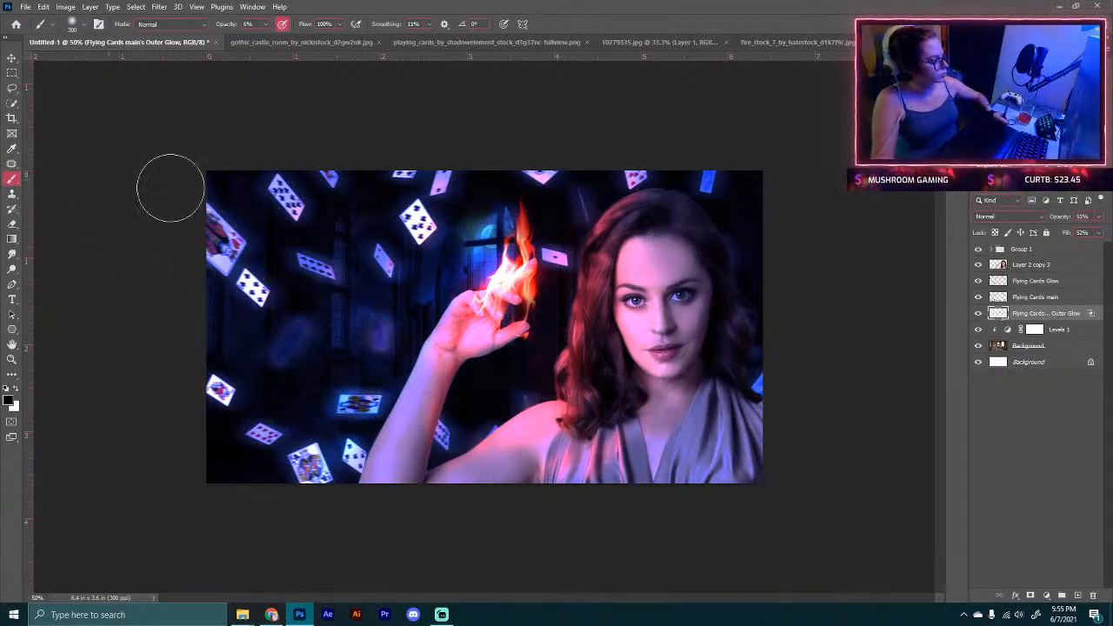
{"action": "left_click", "coordinate": [1030, 595]}
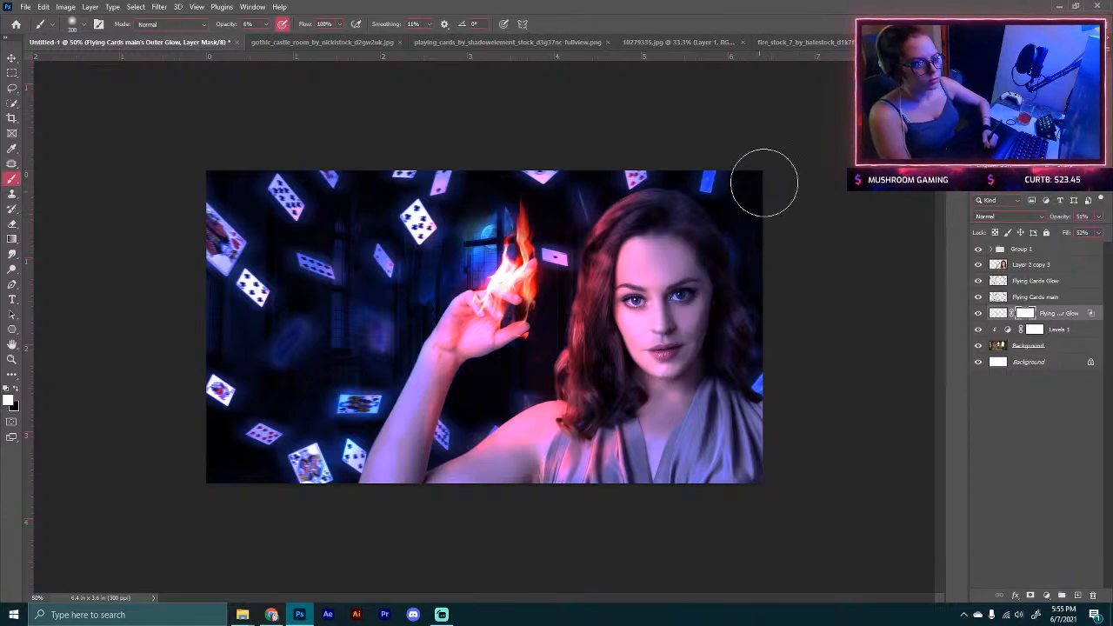
Step: Paint black on the glow layer's mask with a Soft Round Pressure Opacity brush at 79% opacity to hide glow between the cards
{"action": "left_click", "coordinate": [84, 29]}
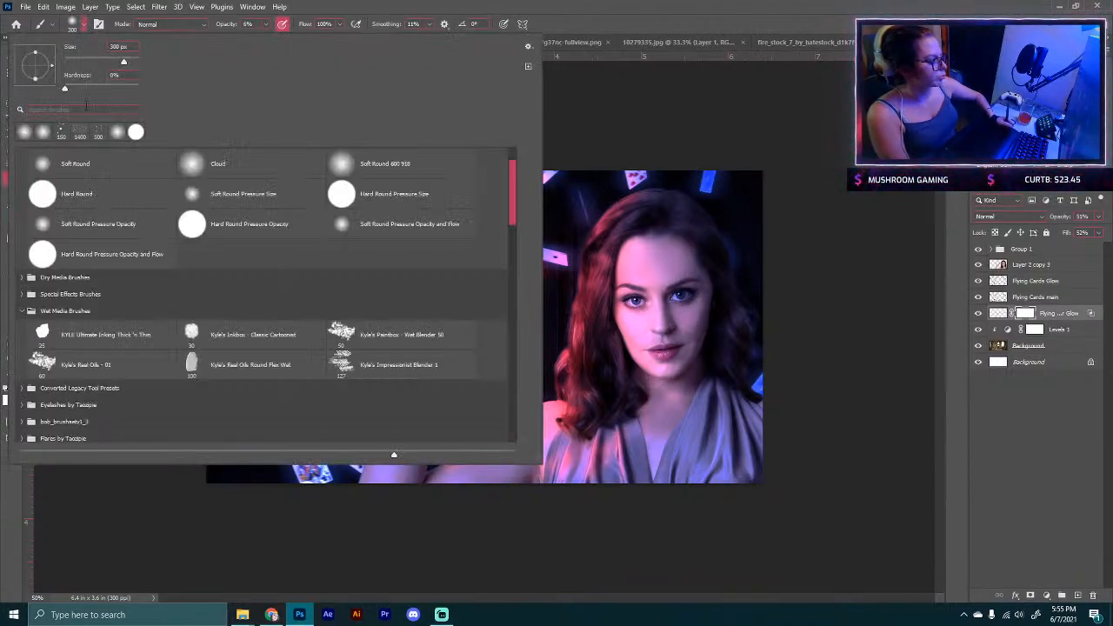
{"action": "left_click", "coordinate": [116, 226]}
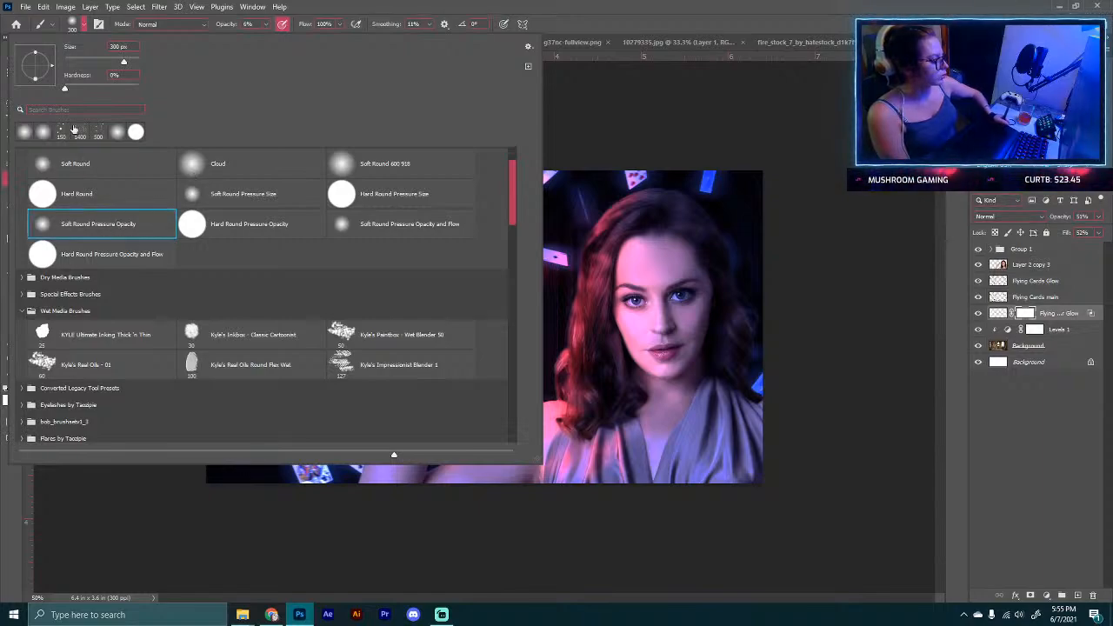
{"action": "left_click", "coordinate": [84, 24]}
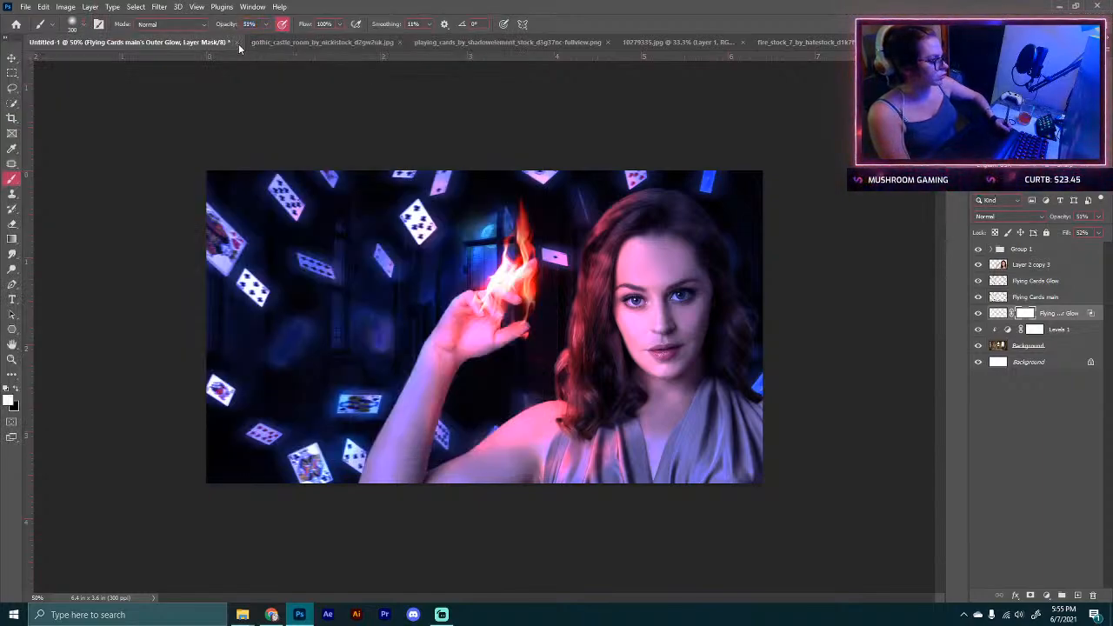
{"action": "key", "text": "bracketleft"}
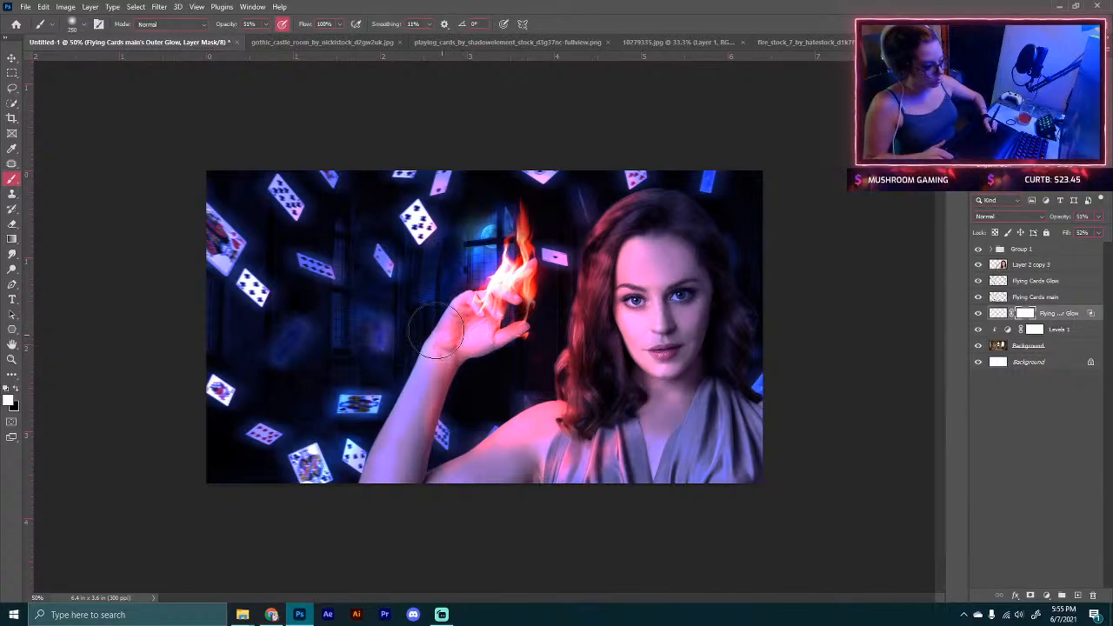
{"action": "key", "text": "bracketleft"}
{"action": "key", "text": "bracketleft"}
{"action": "key", "text": "bracketleft"}
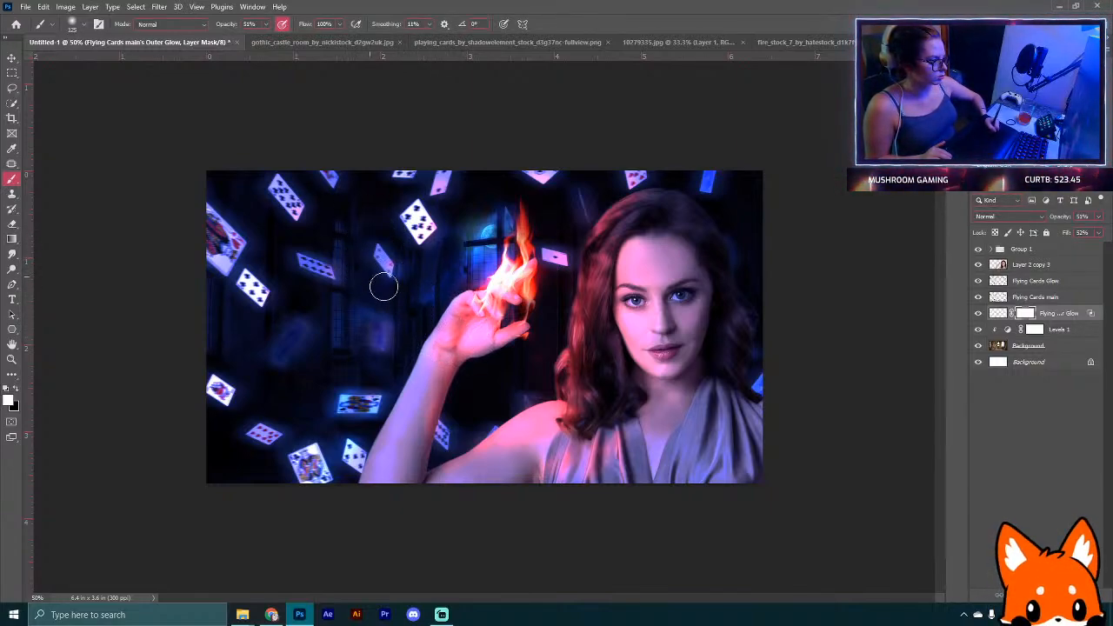
{"action": "key", "text": "0"}
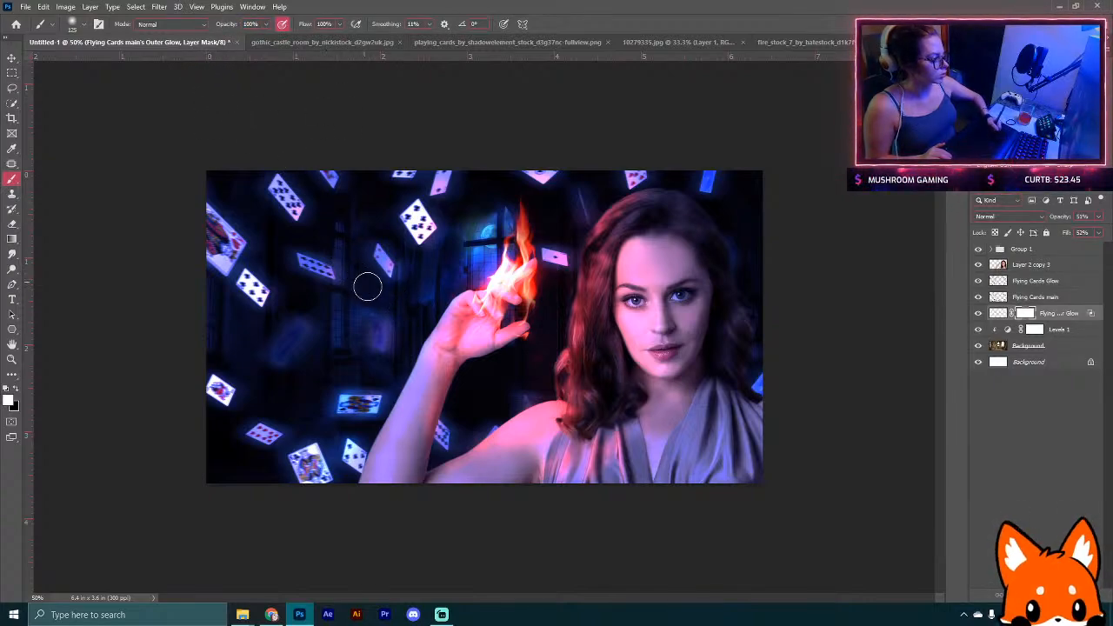
{"action": "left_click", "coordinate": [16, 392]}
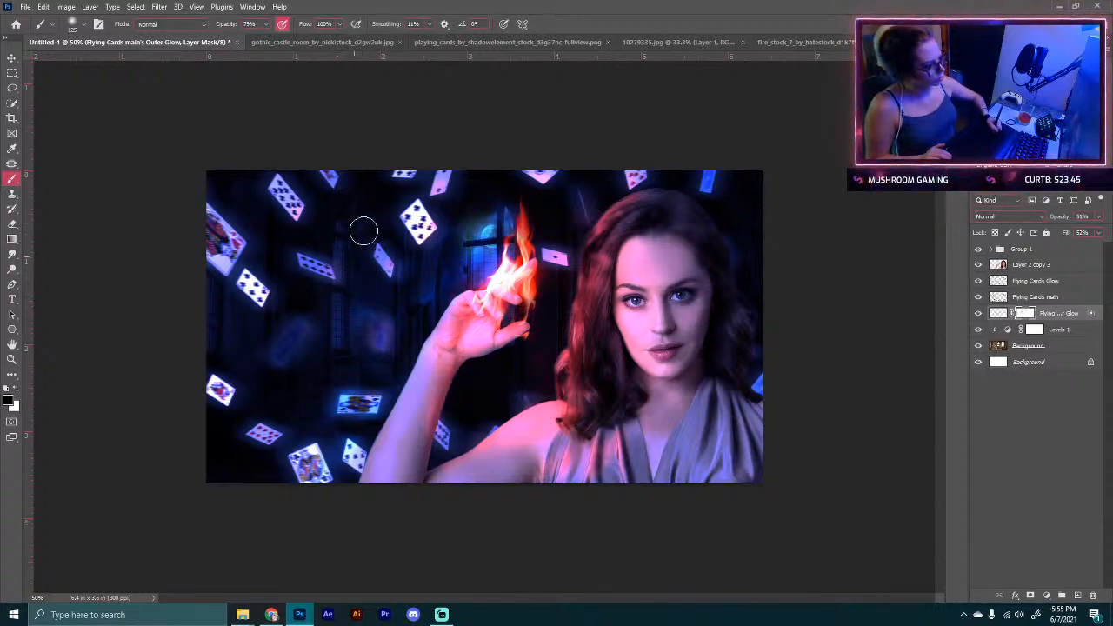
{"action": "mouse_move", "coordinate": [398, 283]}
{"action": "left_mouse_down"}
{"action": "mouse_move", "coordinate": [350, 251]}
{"action": "mouse_move", "coordinate": [367, 231]}
{"action": "mouse_move", "coordinate": [379, 276]}
{"action": "mouse_move", "coordinate": [350, 290]}
{"action": "left_mouse_up"}
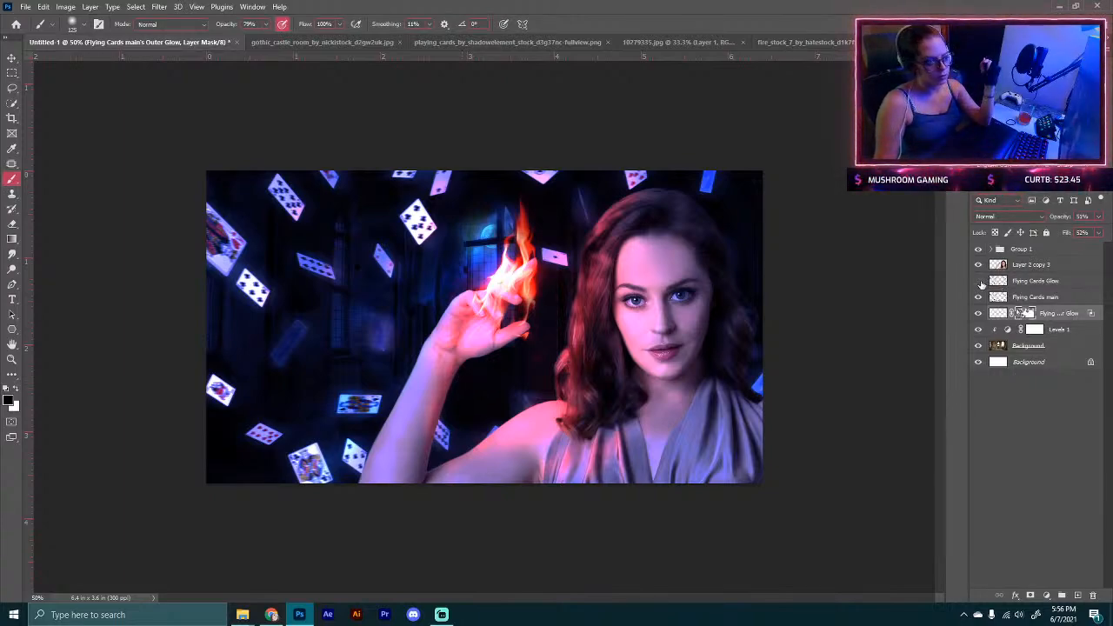
Step: Hide the Flying Cards Glow layer and duplicate Flying Cards main, moving the copy above Flying Cards Glow
{"action": "left_click", "coordinate": [979, 282]}
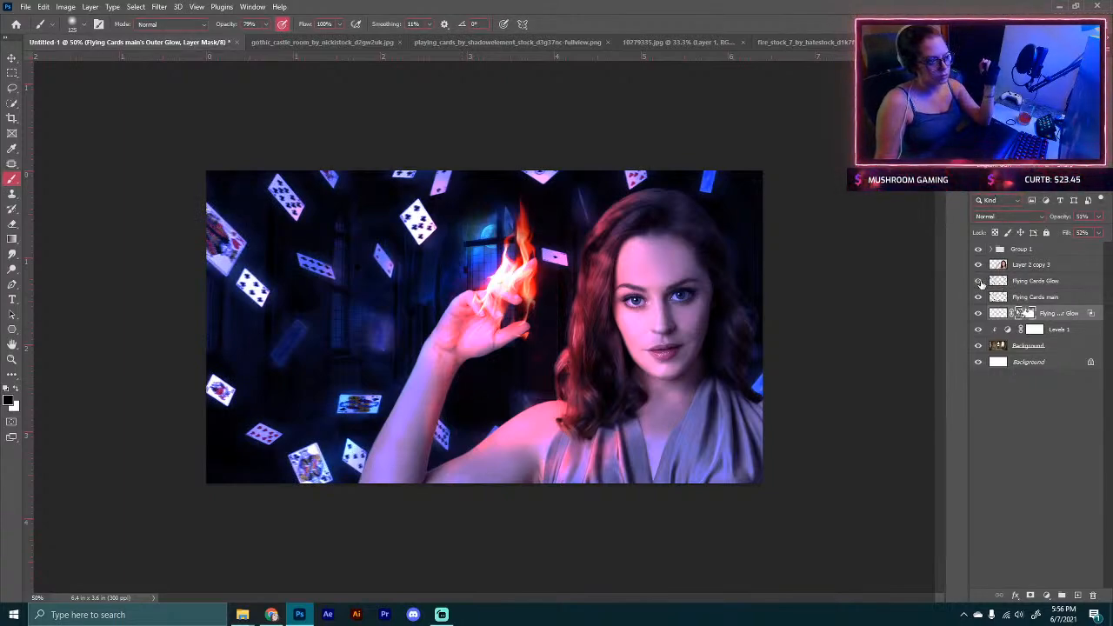
{"action": "left_click", "coordinate": [1036, 298]}
{"action": "key", "text": "ctrl+j"}
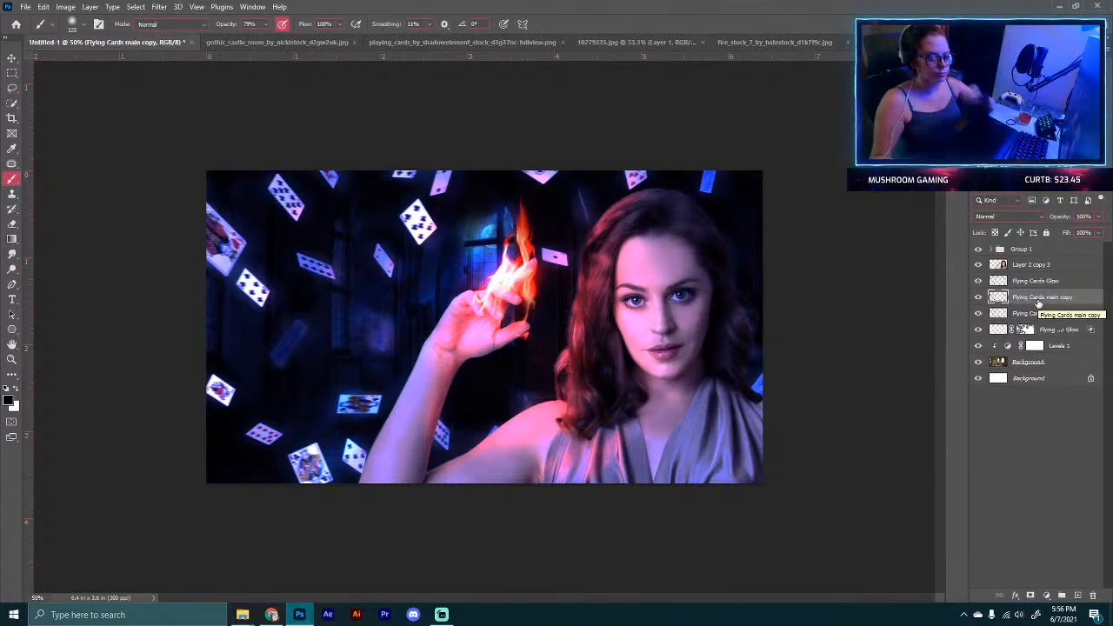
{"action": "left_click_drag", "start_coordinate": [1037, 301], "coordinate": [1048, 287]}
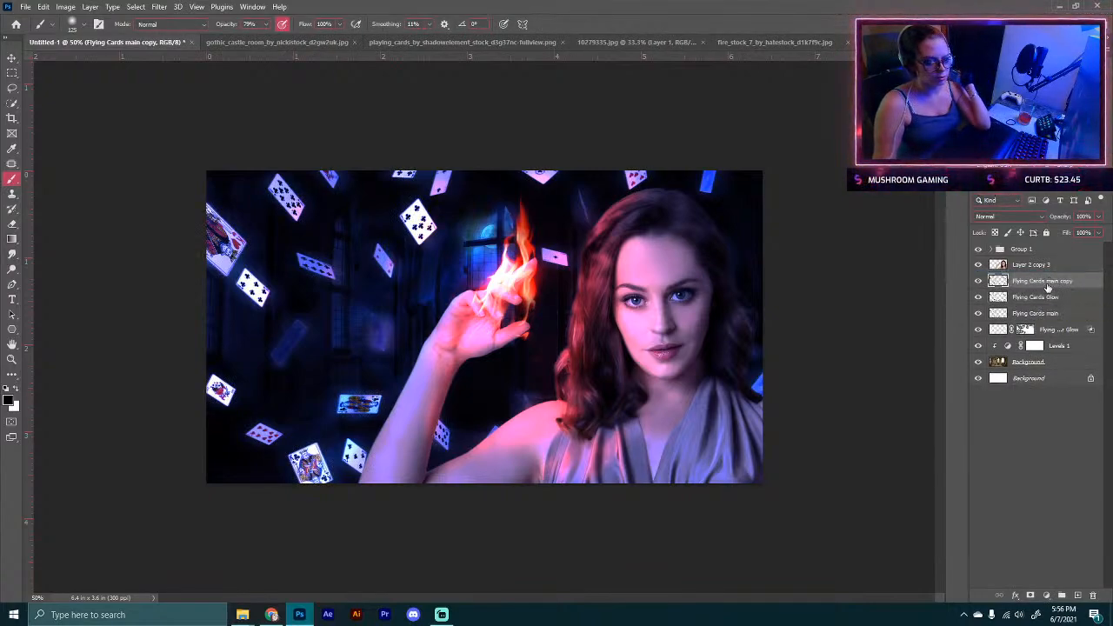
Step: Apply a Gaussian Blur of 0.8 pixels to the Flying Cards main copy
{"action": "left_click", "coordinate": [159, 7]}
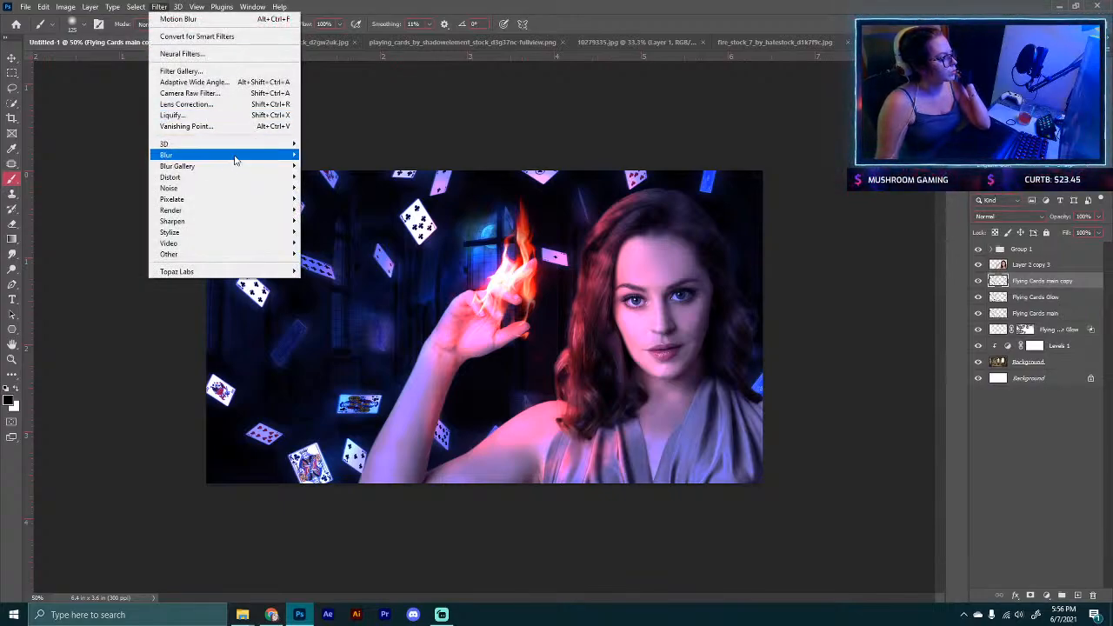
{"action": "mouse_move", "coordinate": [236, 156]}
{"action": "left_click", "coordinate": [352, 199]}
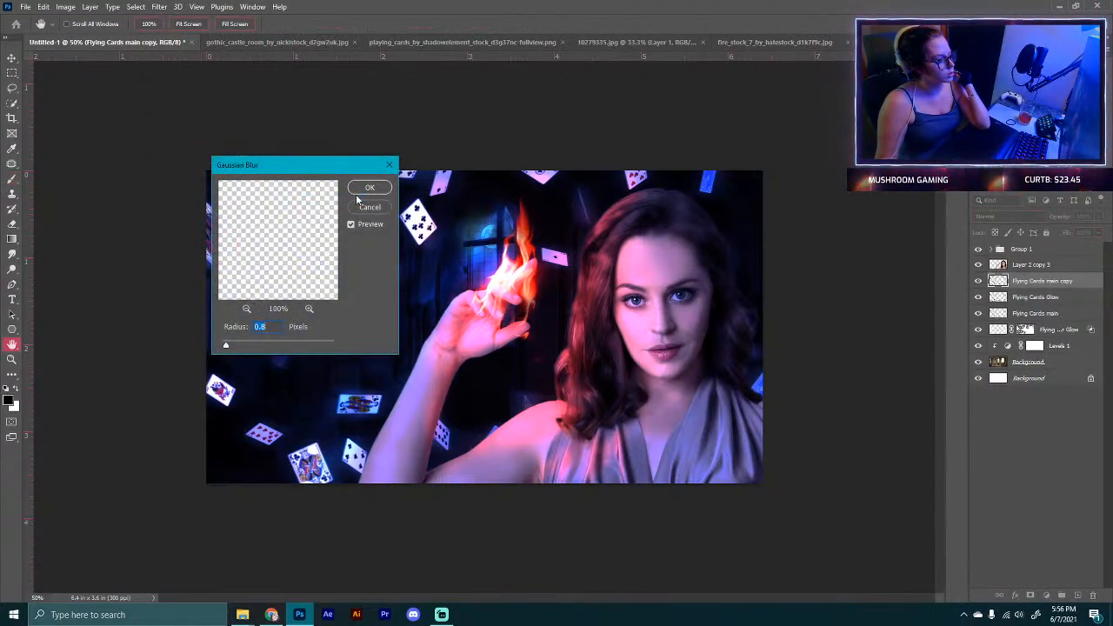
{"action": "left_click", "coordinate": [369, 188]}
Step: Apply a Motion Blur at -8° and 50 pixels to the copy, set it to Normal, then delete the copy
{"action": "left_click", "coordinate": [159, 7]}
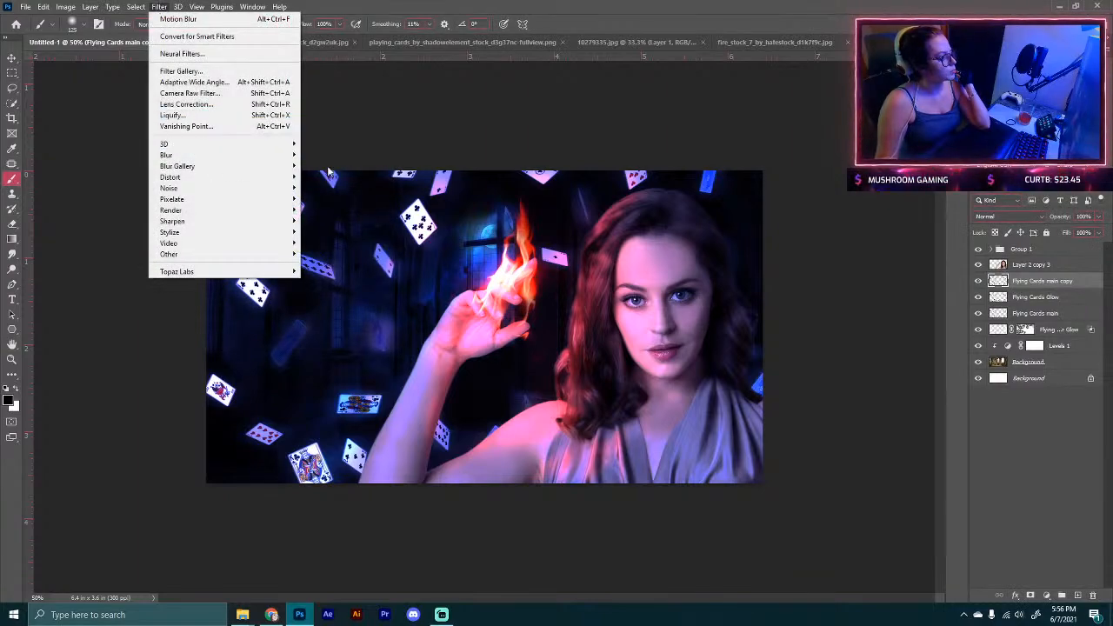
{"action": "mouse_move", "coordinate": [292, 155]}
{"action": "left_click", "coordinate": [341, 221]}
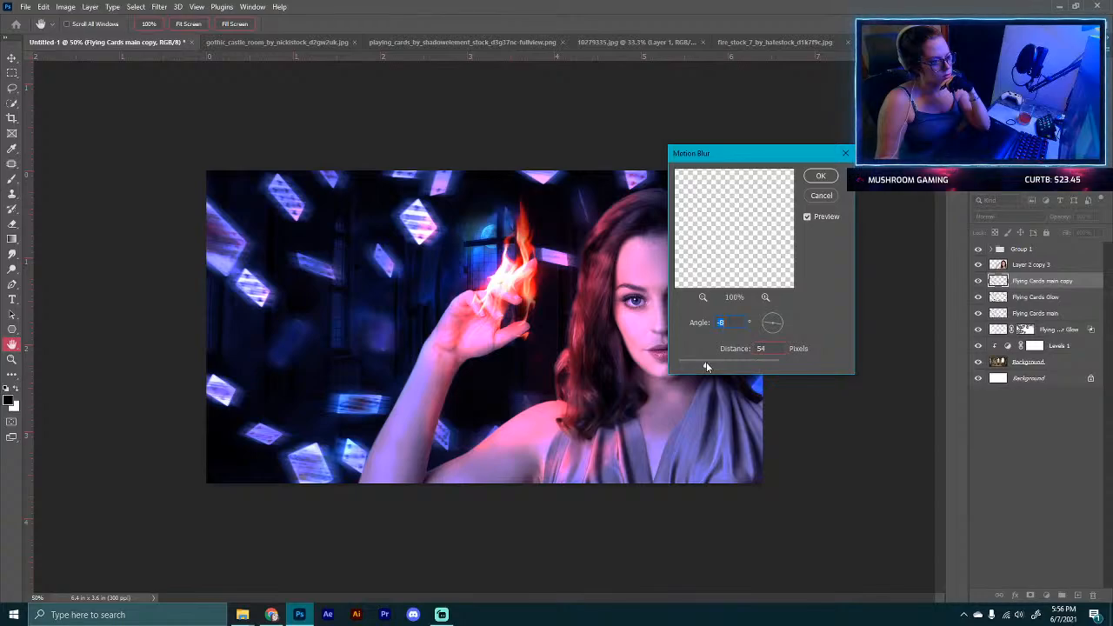
{"action": "left_click", "coordinate": [706, 361]}
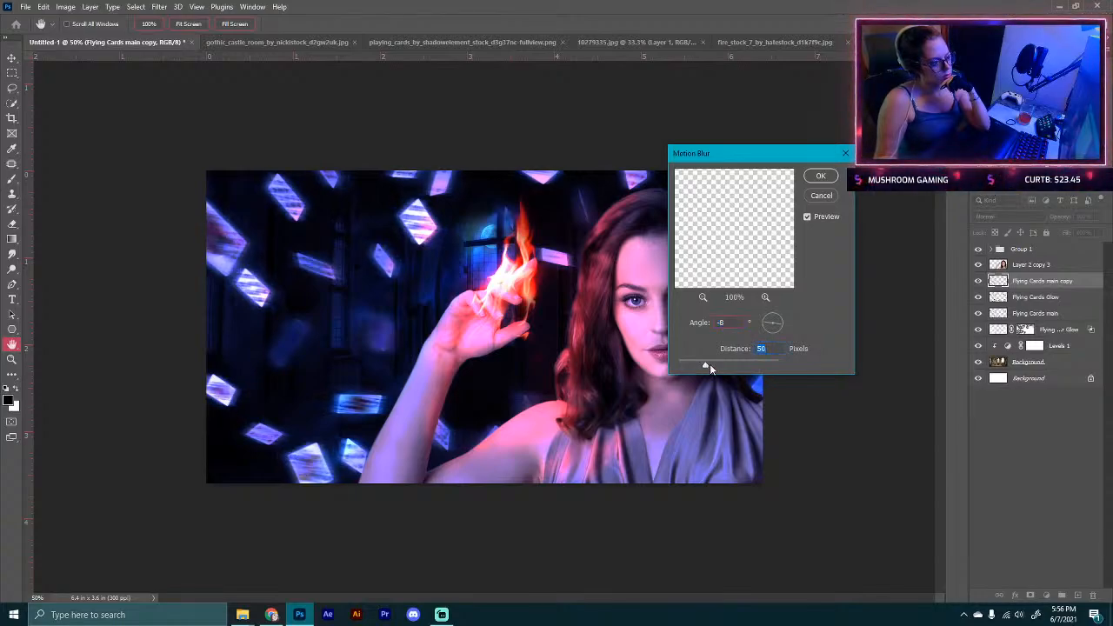
{"action": "left_click", "coordinate": [821, 176]}
{"action": "left_click", "coordinate": [1012, 216]}
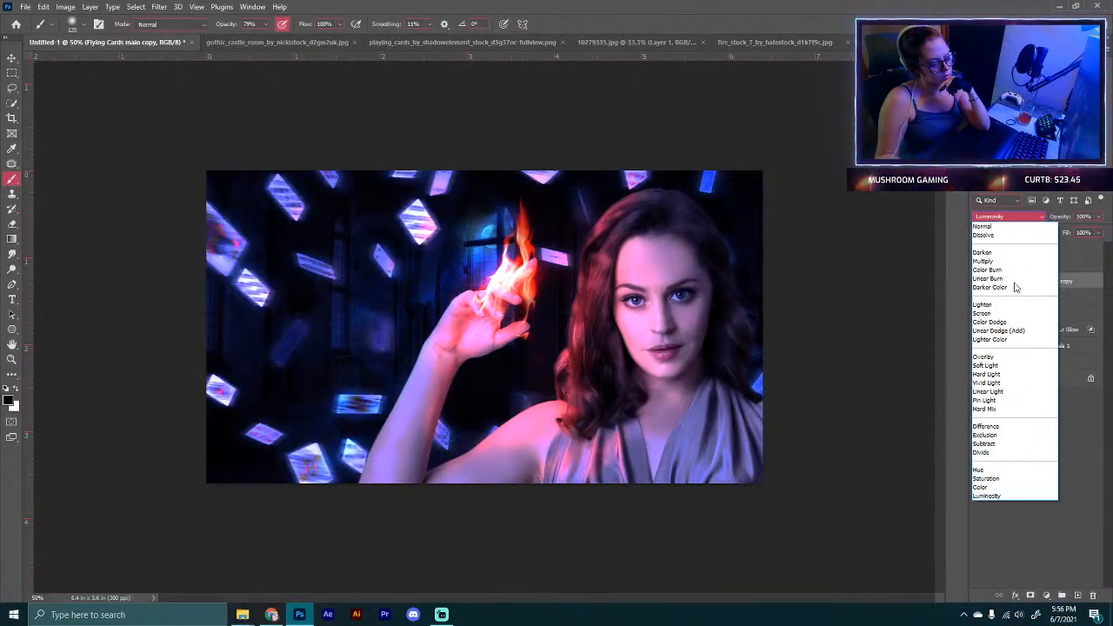
{"action": "left_click", "coordinate": [1015, 228]}
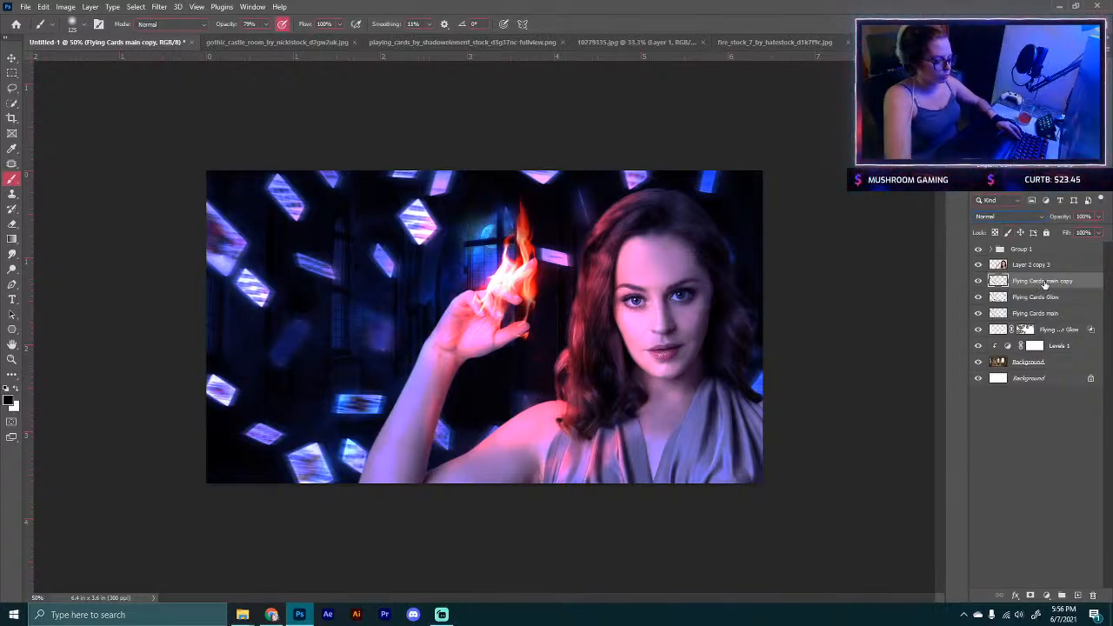
{"action": "left_click_drag", "start_coordinate": [1045, 283], "coordinate": [1093, 595]}
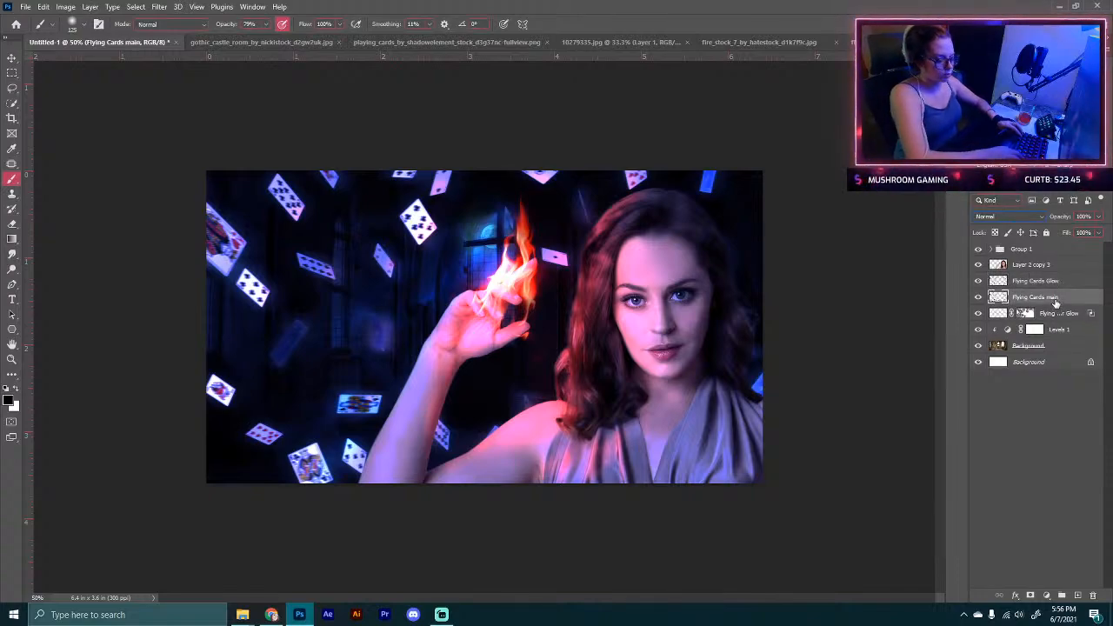
Step: Duplicate Flying Cards main again above Flying Cards Glow and fill the copy's card shapes with white
{"action": "key", "text": "ctrl+j"}
{"action": "left_click_drag", "start_coordinate": [1054, 298], "coordinate": [1011, 287]}
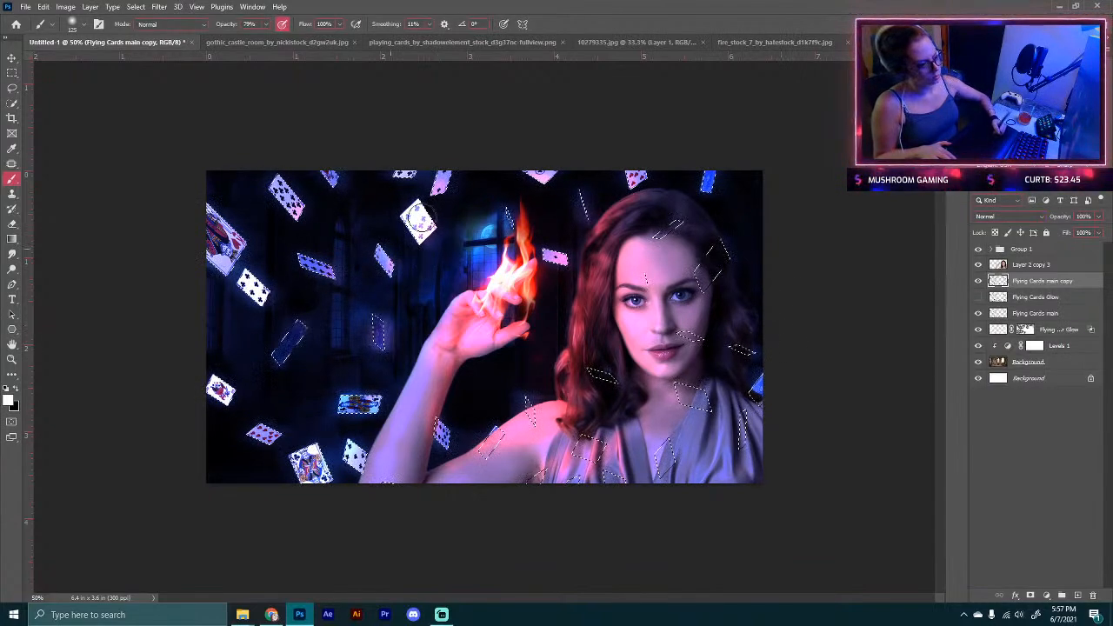
{"action": "mouse_move", "coordinate": [418, 213]}
{"action": "left_mouse_down"}
{"action": "mouse_move", "coordinate": [428, 148]}
{"action": "mouse_move", "coordinate": [375, 281]}
{"action": "mouse_move", "coordinate": [310, 159]}
{"action": "mouse_move", "coordinate": [216, 265]}
{"action": "mouse_move", "coordinate": [227, 352]}
{"action": "mouse_move", "coordinate": [287, 333]}
{"action": "mouse_move", "coordinate": [240, 371]}
{"action": "mouse_move", "coordinate": [248, 426]}
{"action": "mouse_move", "coordinate": [346, 490]}
{"action": "mouse_move", "coordinate": [313, 430]}
{"action": "mouse_move", "coordinate": [358, 424]}
{"action": "mouse_move", "coordinate": [384, 356]}
{"action": "mouse_move", "coordinate": [350, 363]}
{"action": "mouse_move", "coordinate": [460, 480]}
{"action": "mouse_move", "coordinate": [451, 354]}
{"action": "mouse_move", "coordinate": [389, 246]}
{"action": "mouse_move", "coordinate": [319, 299]}
{"action": "mouse_move", "coordinate": [307, 246]}
{"action": "mouse_move", "coordinate": [268, 209]}
{"action": "mouse_move", "coordinate": [228, 245]}
{"action": "mouse_move", "coordinate": [348, 249]}
{"action": "mouse_move", "coordinate": [418, 217]}
{"action": "mouse_move", "coordinate": [463, 162]}
{"action": "mouse_move", "coordinate": [540, 194]}
{"action": "mouse_move", "coordinate": [544, 155]}
{"action": "mouse_move", "coordinate": [556, 273]}
{"action": "mouse_move", "coordinate": [673, 221]}
{"action": "mouse_move", "coordinate": [738, 244]}
{"action": "mouse_move", "coordinate": [753, 263]}
{"action": "mouse_move", "coordinate": [738, 220]}
{"action": "mouse_move", "coordinate": [730, 377]}
{"action": "mouse_move", "coordinate": [658, 387]}
{"action": "mouse_move", "coordinate": [765, 385]}
{"action": "left_mouse_up"}
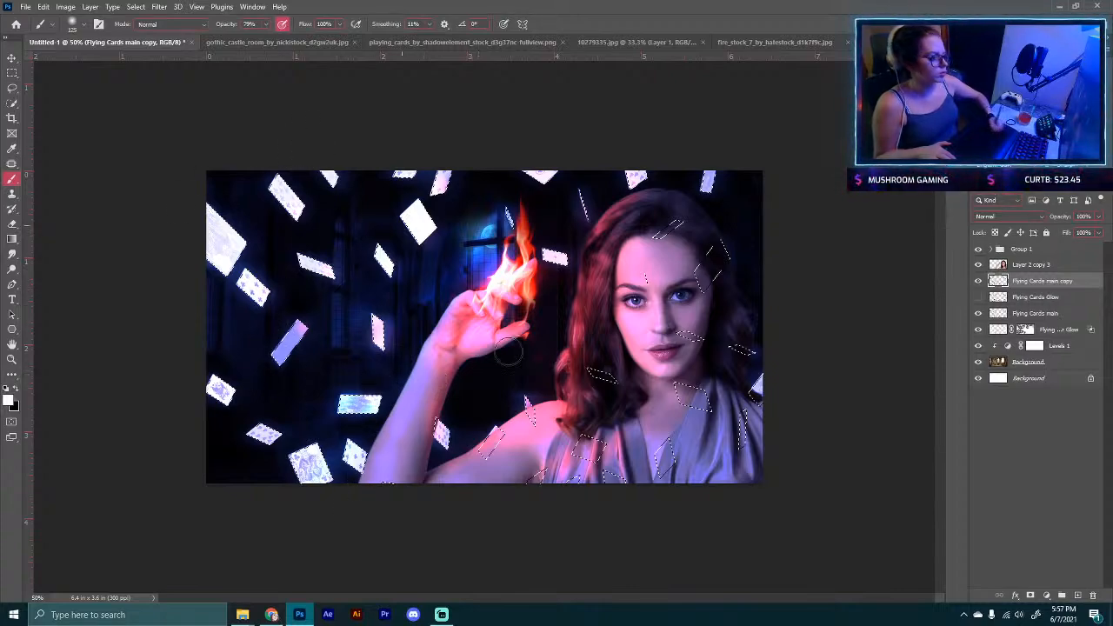
{"action": "key", "text": "ctrl+d"}
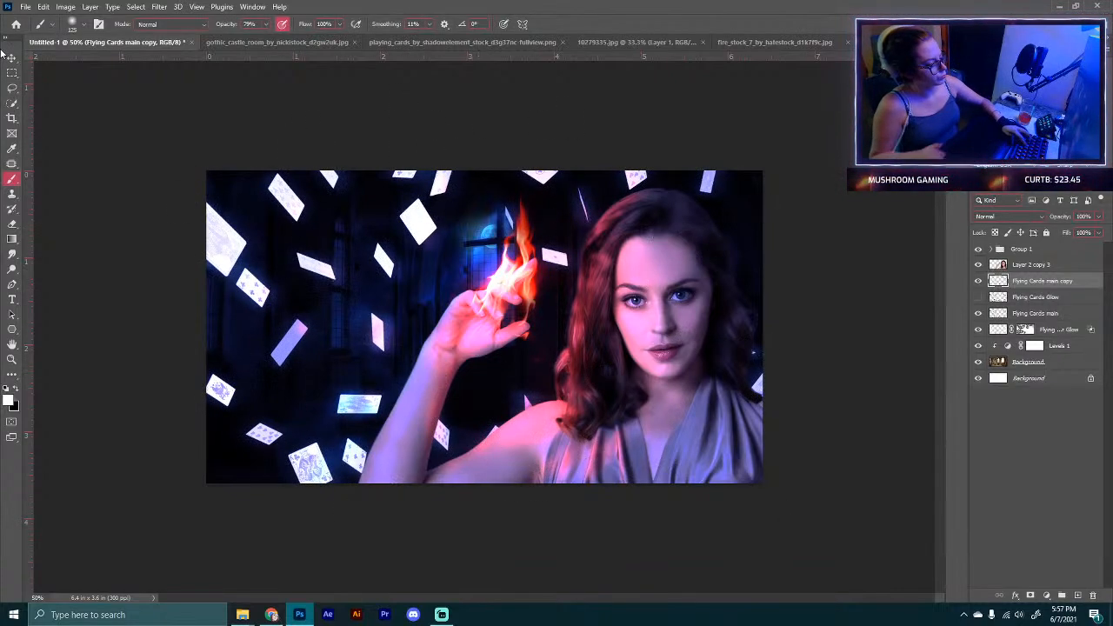
Step: Reapply the Motion Blur to the white card copy, lower its opacity to 64%, and toggle it to compare
{"action": "left_click", "coordinate": [159, 7]}
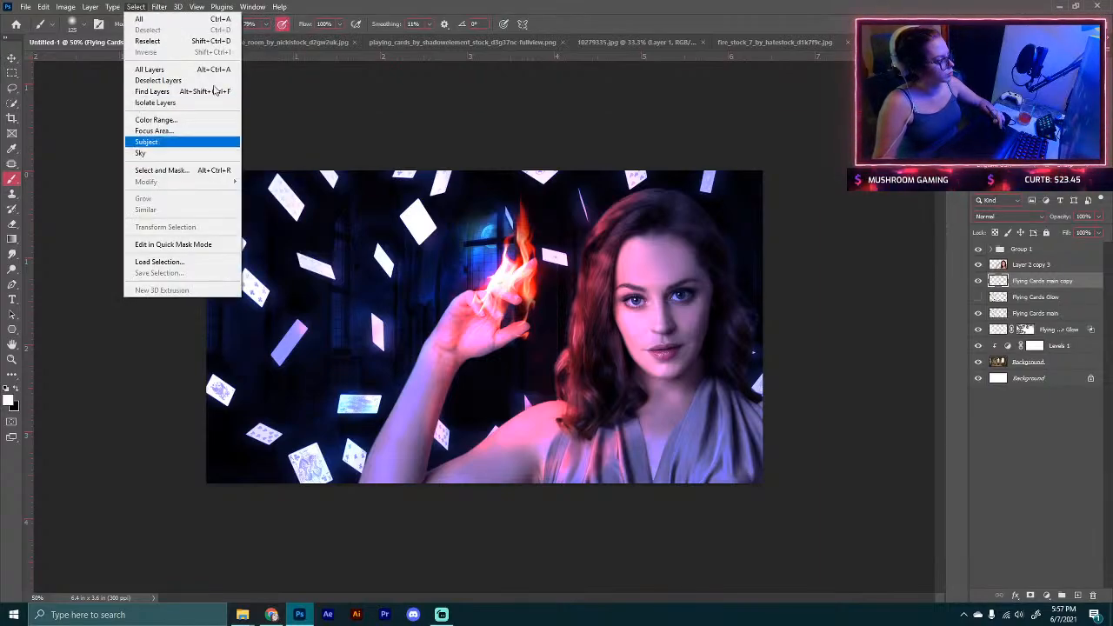
{"action": "left_click", "coordinate": [217, 18]}
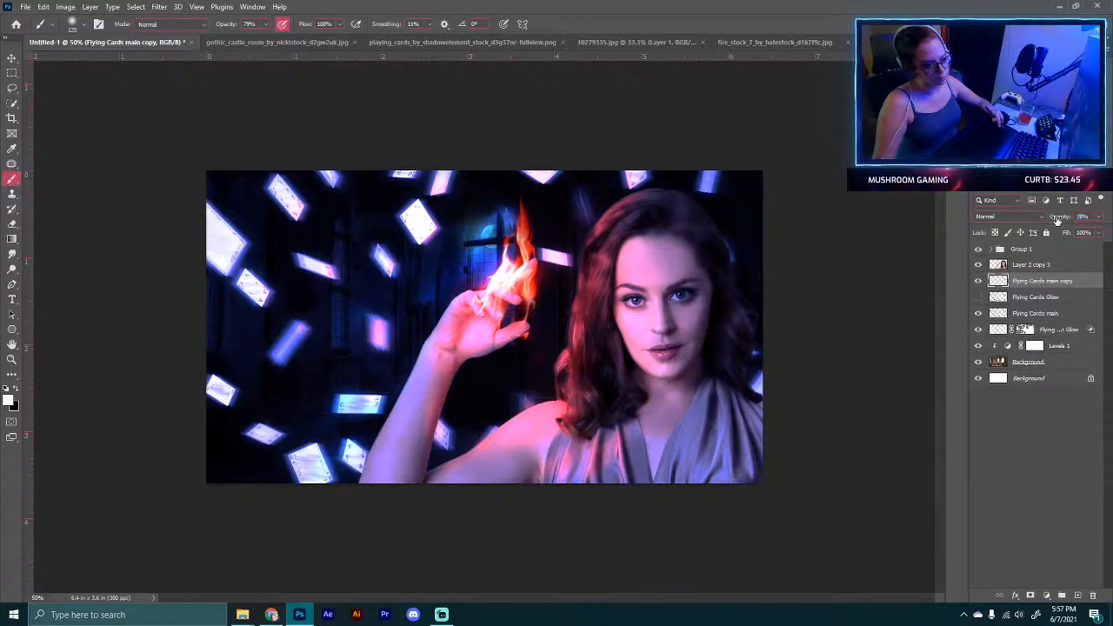
{"action": "left_click_drag", "start_coordinate": [1057, 216], "coordinate": [1055, 221]}
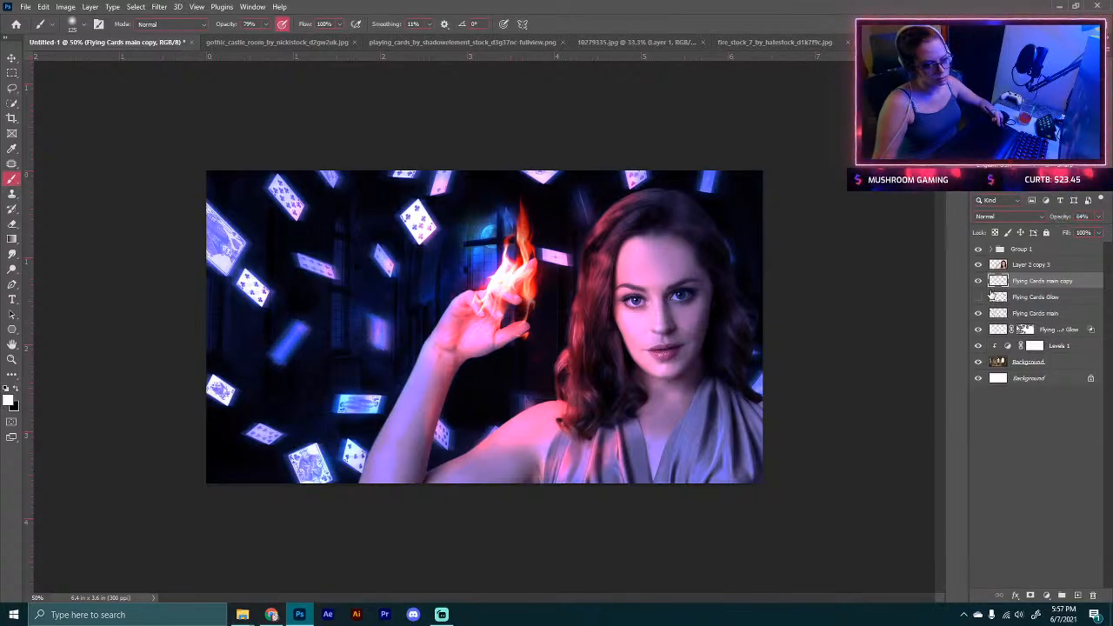
{"action": "left_click", "coordinate": [978, 281]}
{"action": "left_click", "coordinate": [978, 281]}
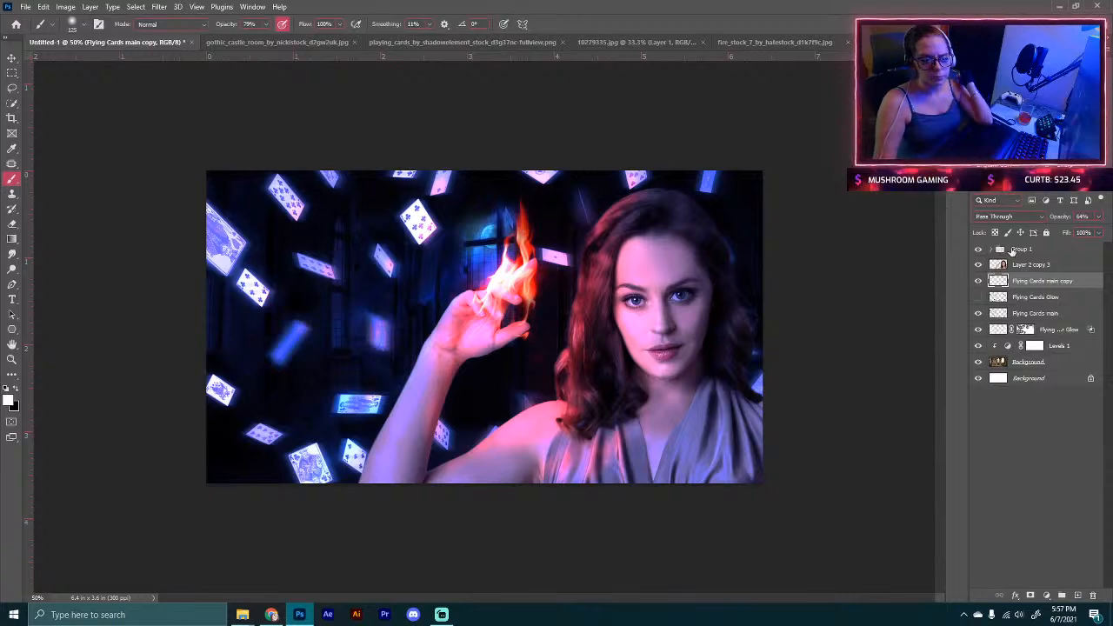
Step: Add a Curves adjustment layer above Group 1 and bend the curve to darken shadows while raising highlights
{"action": "left_click", "coordinate": [1034, 249]}
{"action": "left_click", "coordinate": [1047, 595]}
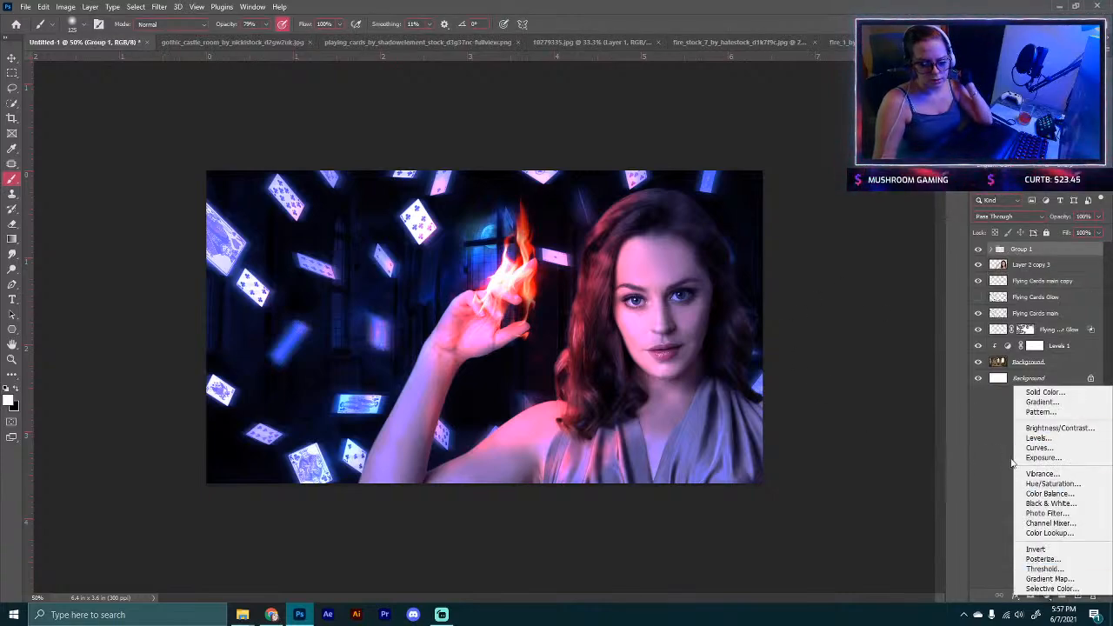
{"action": "left_click", "coordinate": [1036, 448]}
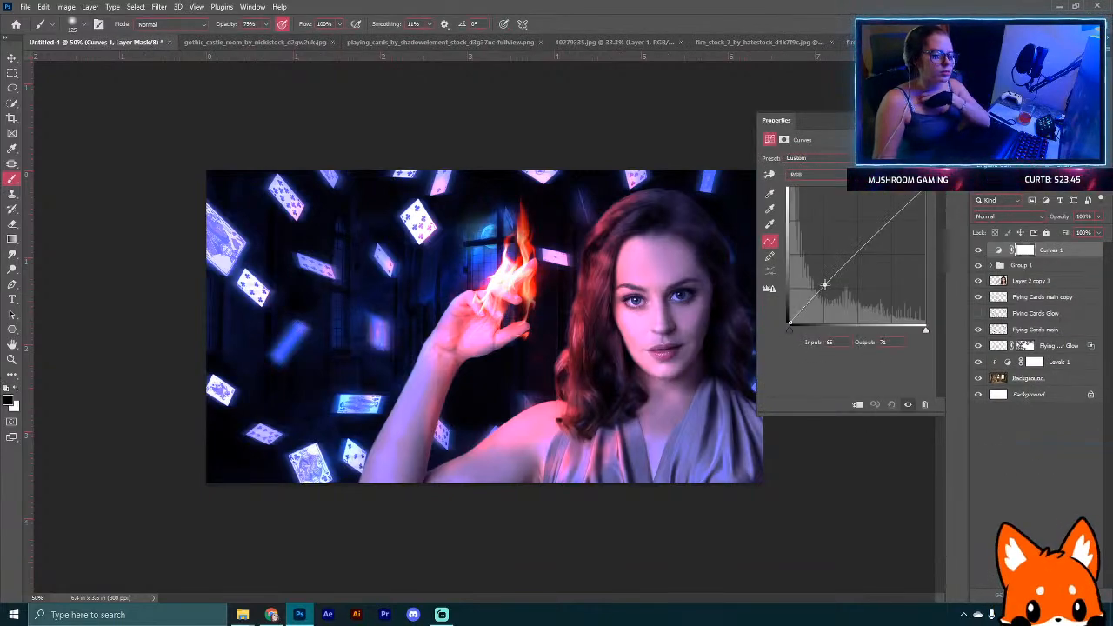
{"action": "mouse_move", "coordinate": [825, 290]}
{"action": "left_mouse_down"}
{"action": "mouse_move", "coordinate": [826, 303]}
{"action": "mouse_move", "coordinate": [714, 351]}
{"action": "mouse_move", "coordinate": [820, 298]}
{"action": "left_mouse_up"}
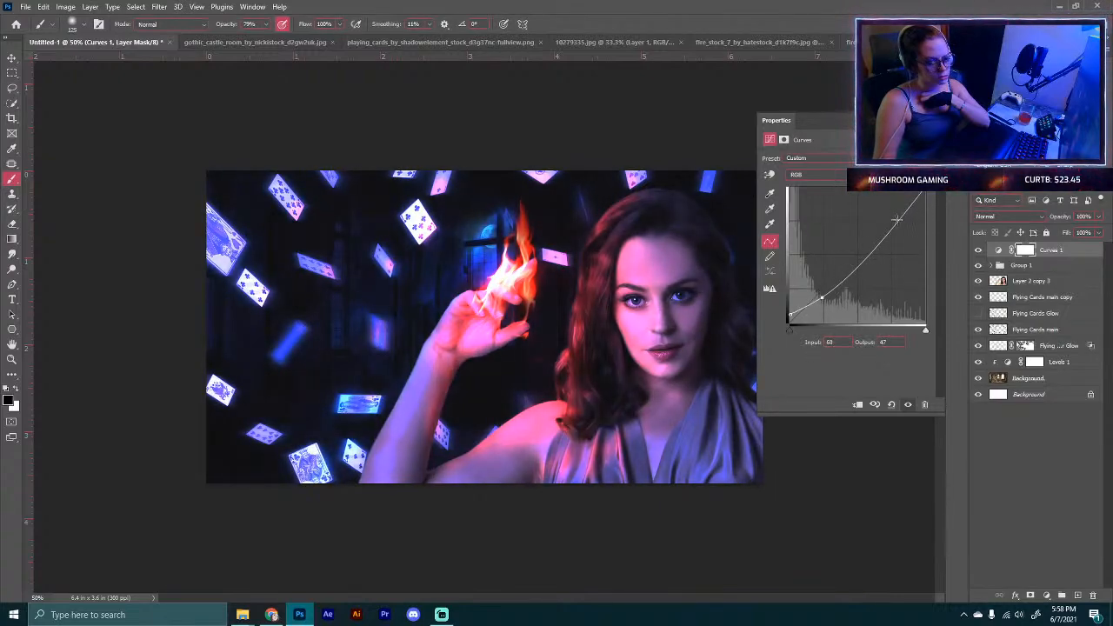
{"action": "mouse_move", "coordinate": [896, 220]}
{"action": "left_mouse_down"}
{"action": "mouse_move", "coordinate": [882, 222]}
{"action": "mouse_move", "coordinate": [890, 233]}
{"action": "left_mouse_up"}
{"action": "left_click_drag", "start_coordinate": [822, 298], "coordinate": [818, 294]}
{"action": "left_click", "coordinate": [1026, 522]}
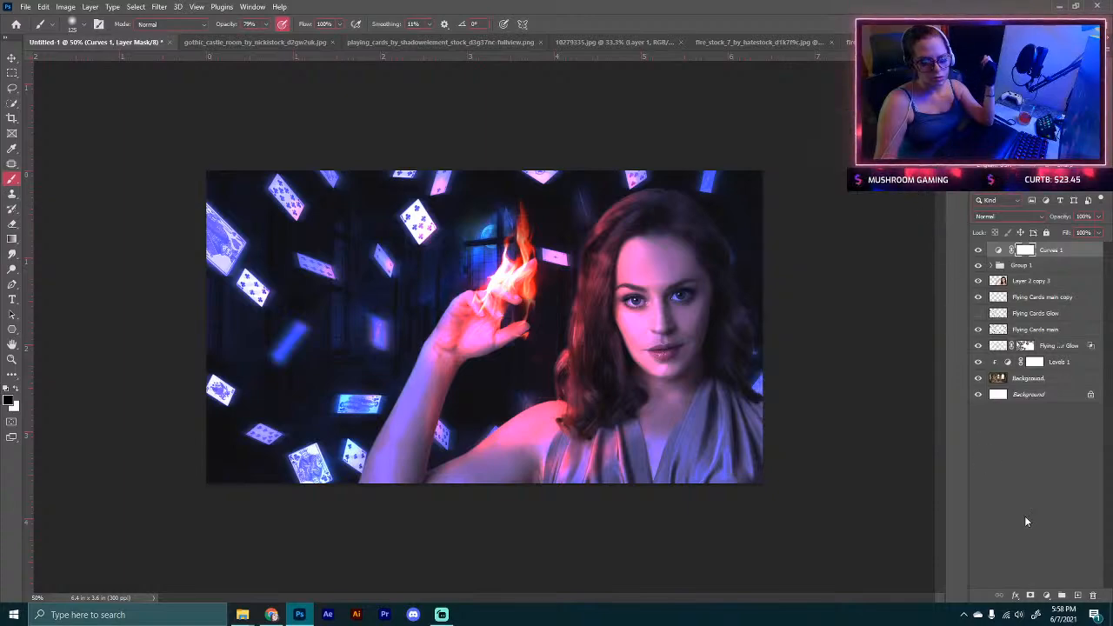
Step: Add a Color Balance adjustment layer on top and shift the midtones to Magenta -50 and Blue +15
{"action": "left_click", "coordinate": [1044, 595]}
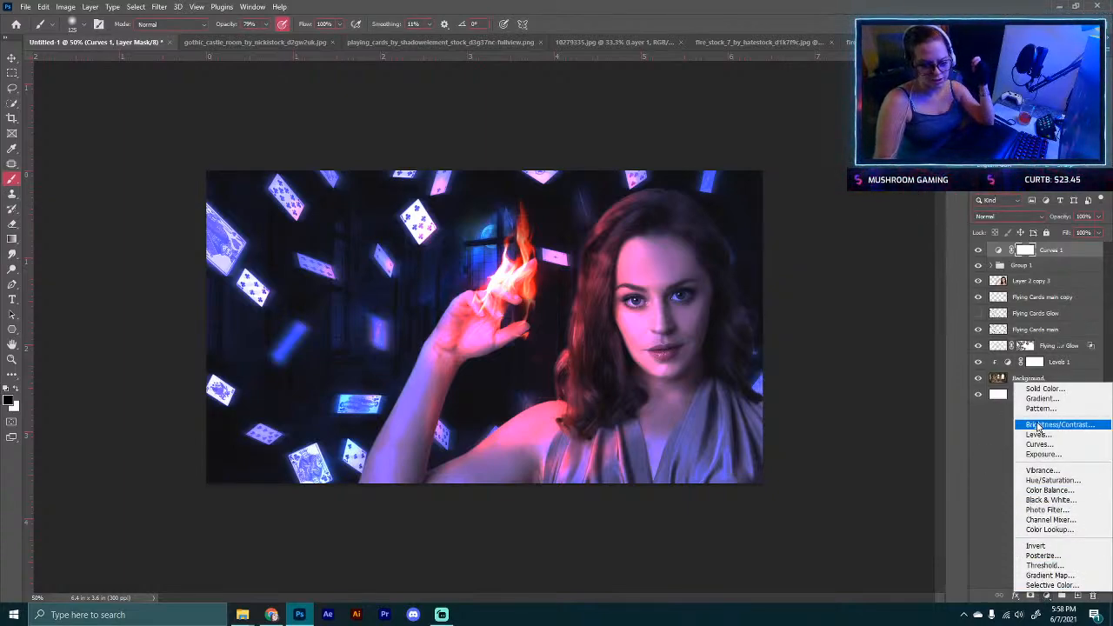
{"action": "left_click", "coordinate": [1037, 491]}
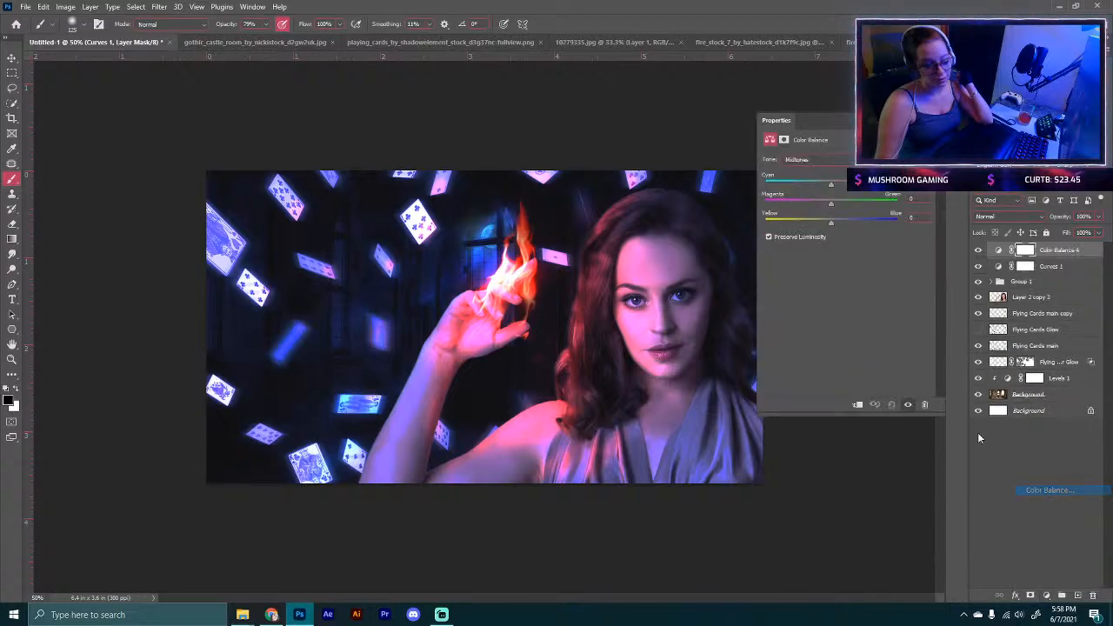
{"action": "left_click_drag", "start_coordinate": [833, 186], "coordinate": [840, 224]}
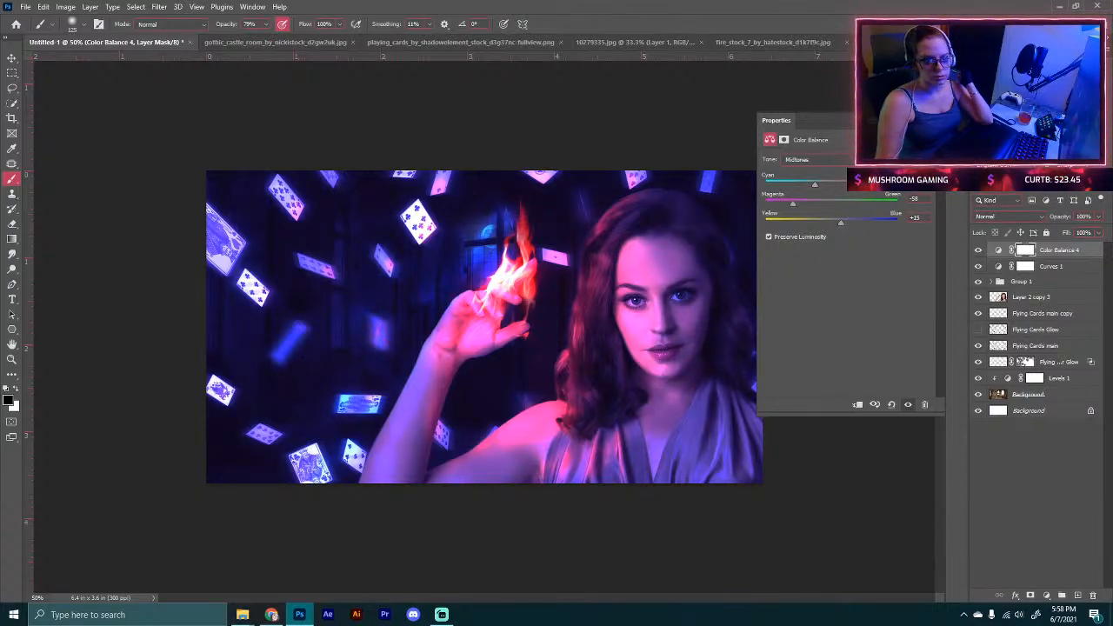
{"action": "left_click", "coordinate": [925, 121]}
Step: Toggle the Color Balance layer's visibility off and on to compare the grading
{"action": "left_click", "coordinate": [978, 252]}
{"action": "left_click", "coordinate": [978, 251]}
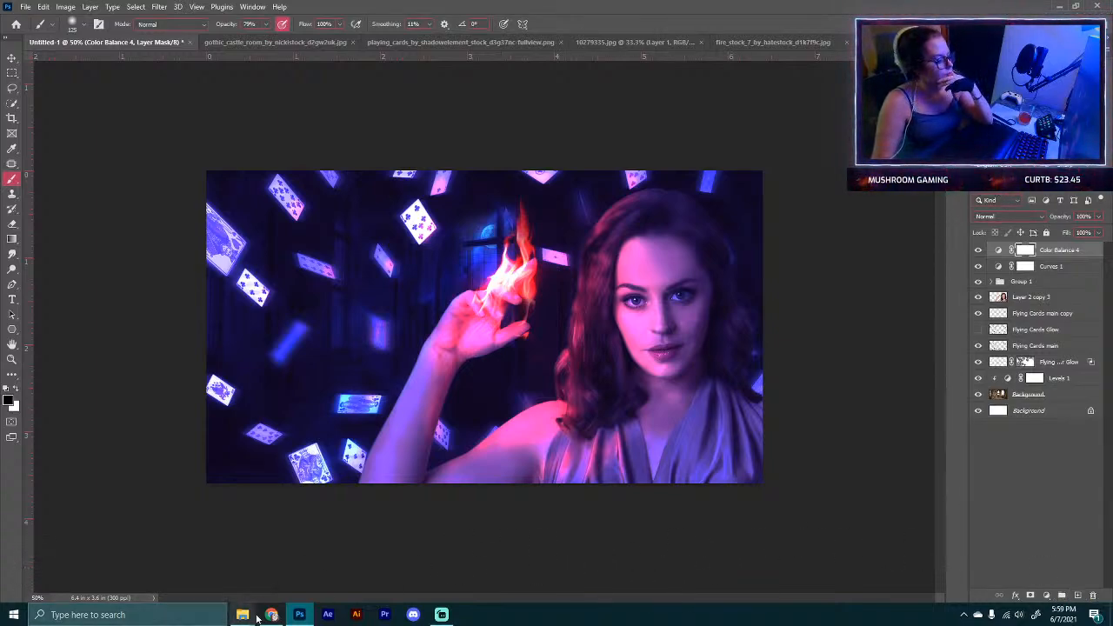
{"action": "mouse_move", "coordinate": [266, 616]}
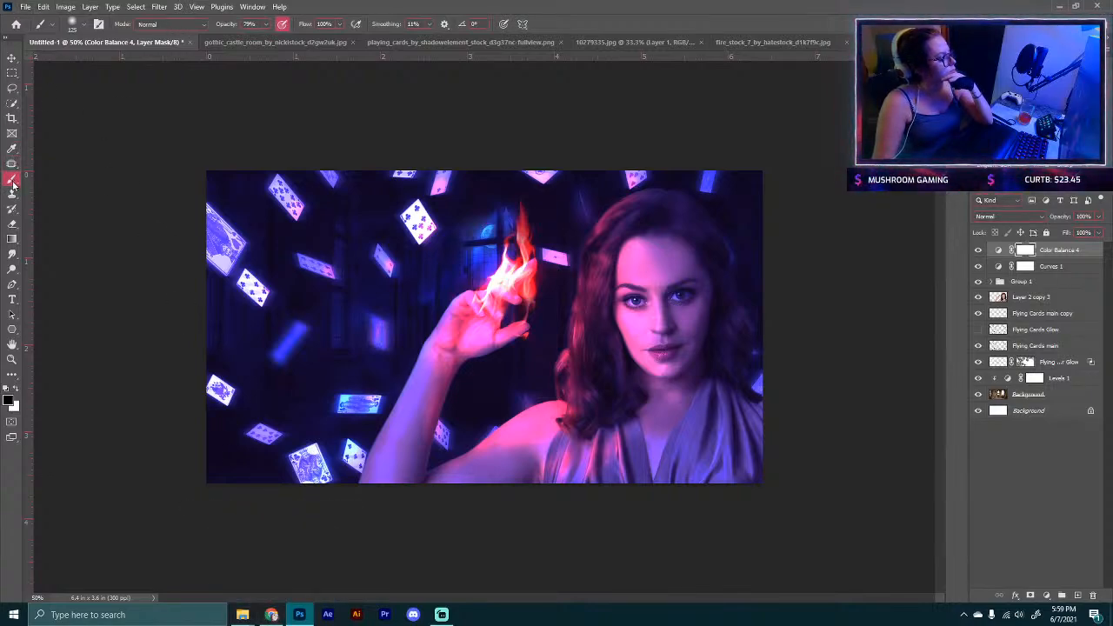
Step: Browse the installed brush preset folders in the brush picker for a suitable cloud brush
{"action": "left_click", "coordinate": [83, 28]}
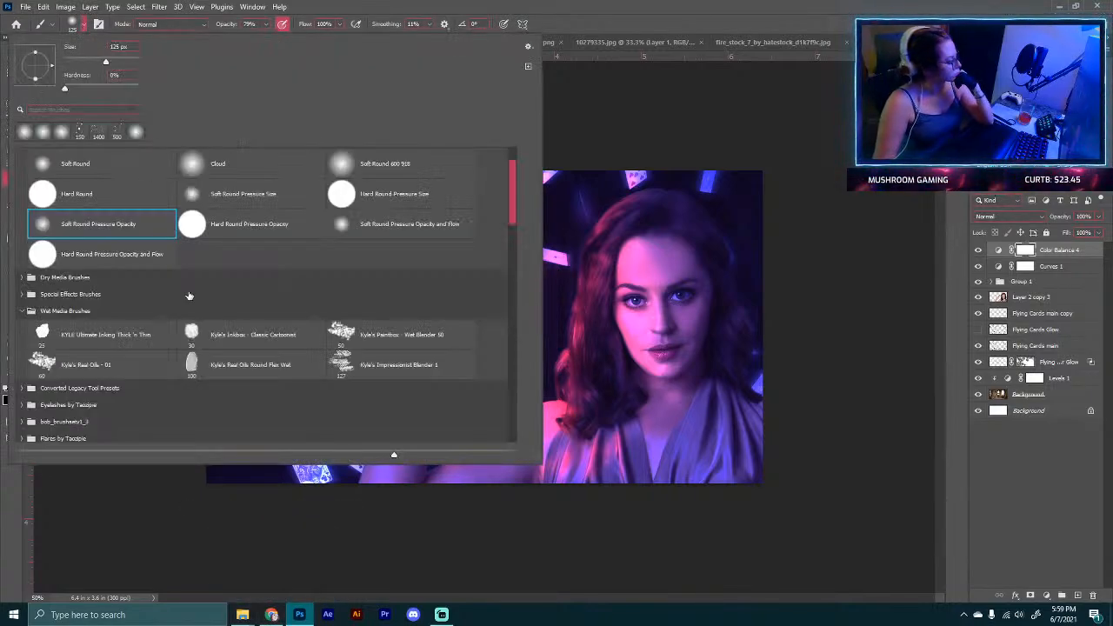
{"action": "scroll", "coordinate": [189, 295], "scroll_direction": "down", "scroll_amount": 4}
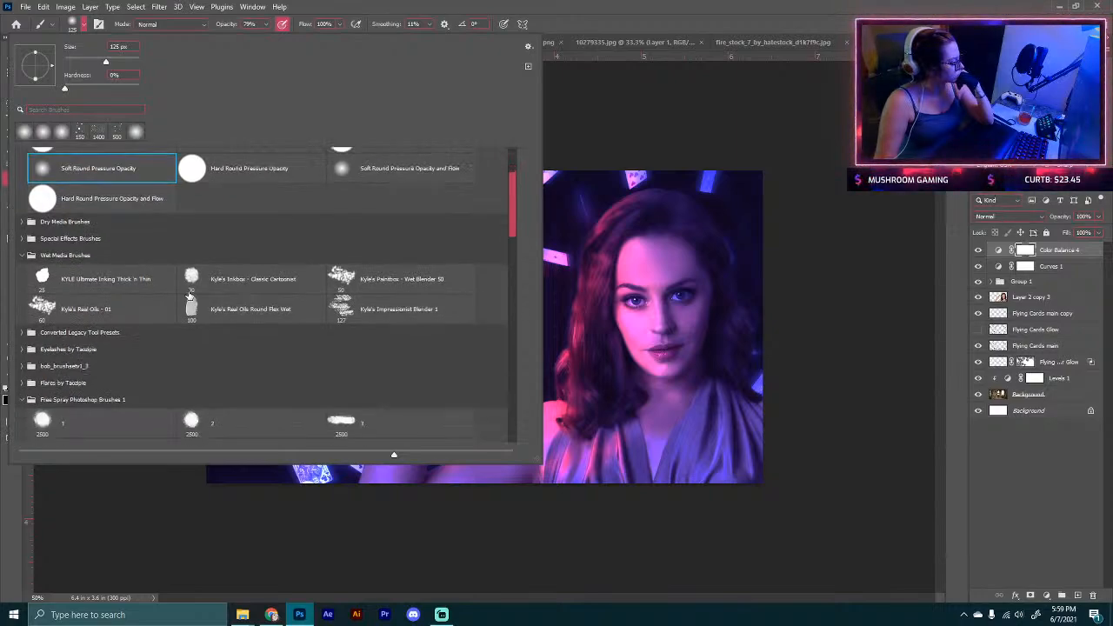
{"action": "scroll", "coordinate": [189, 295], "scroll_direction": "down", "scroll_amount": 8}
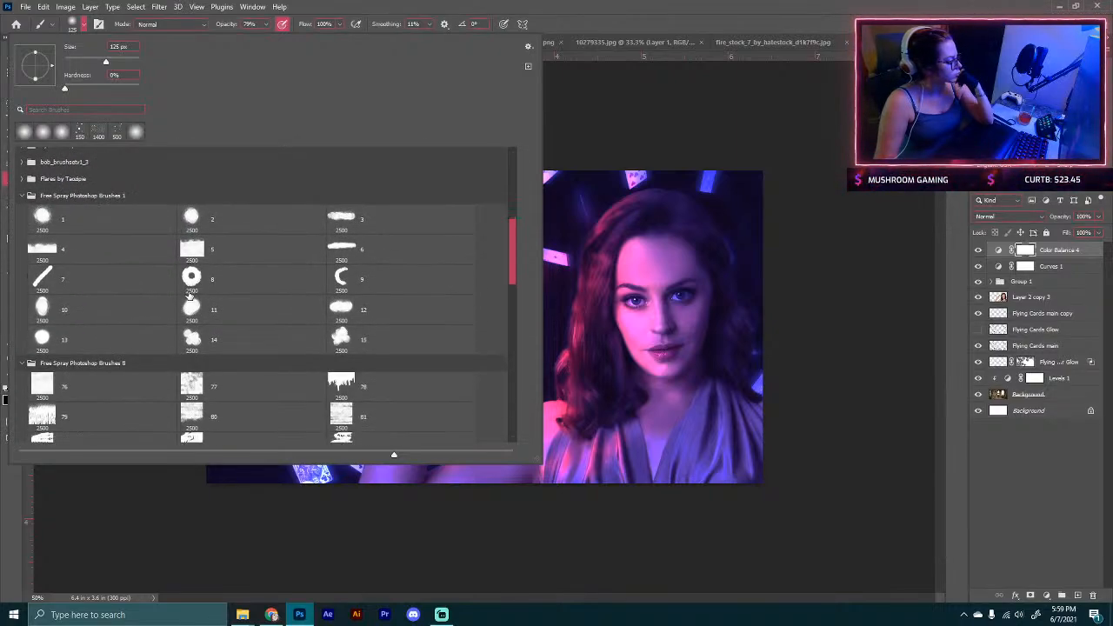
{"action": "scroll", "coordinate": [189, 296], "scroll_direction": "down", "scroll_amount": 5}
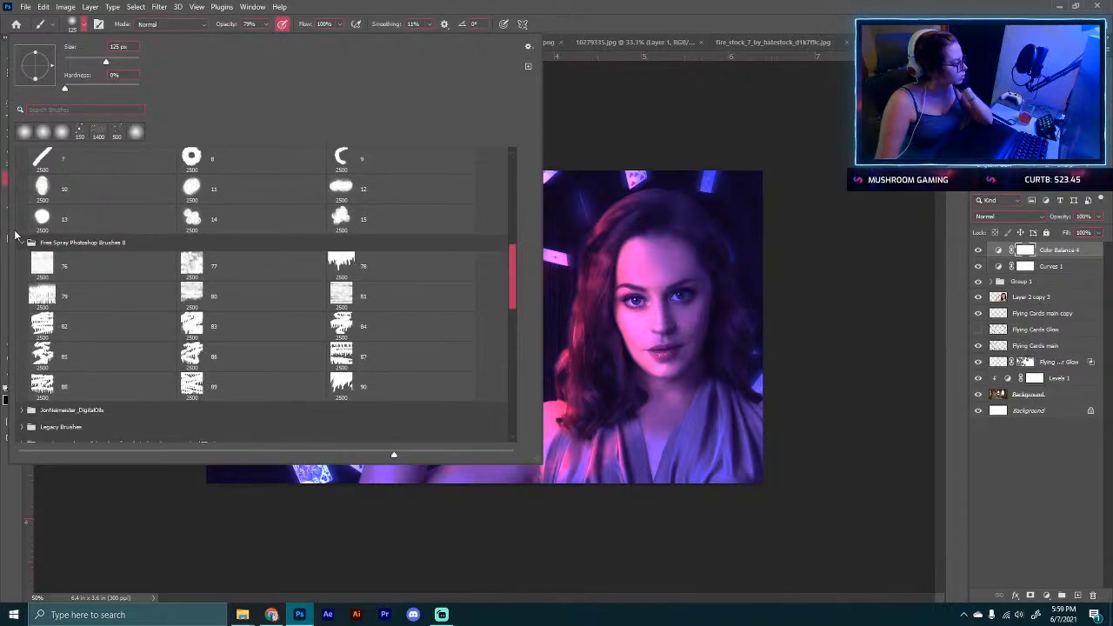
{"action": "left_click", "coordinate": [25, 242]}
{"action": "scroll", "coordinate": [18, 226], "scroll_direction": "up", "scroll_amount": 5}
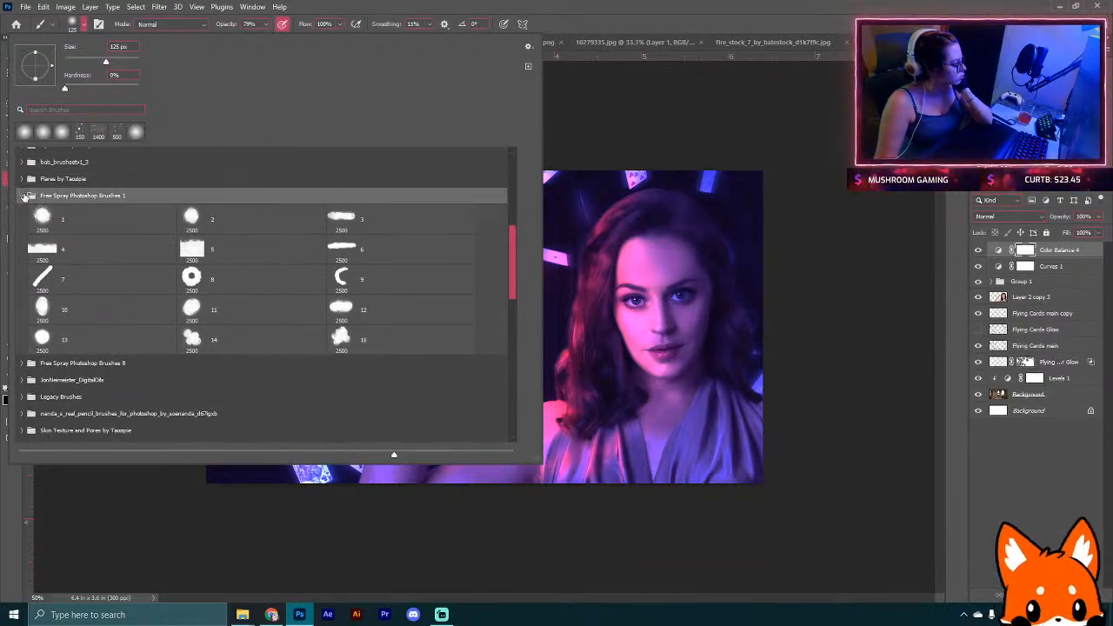
{"action": "left_click", "coordinate": [25, 196]}
{"action": "left_click", "coordinate": [19, 179]}
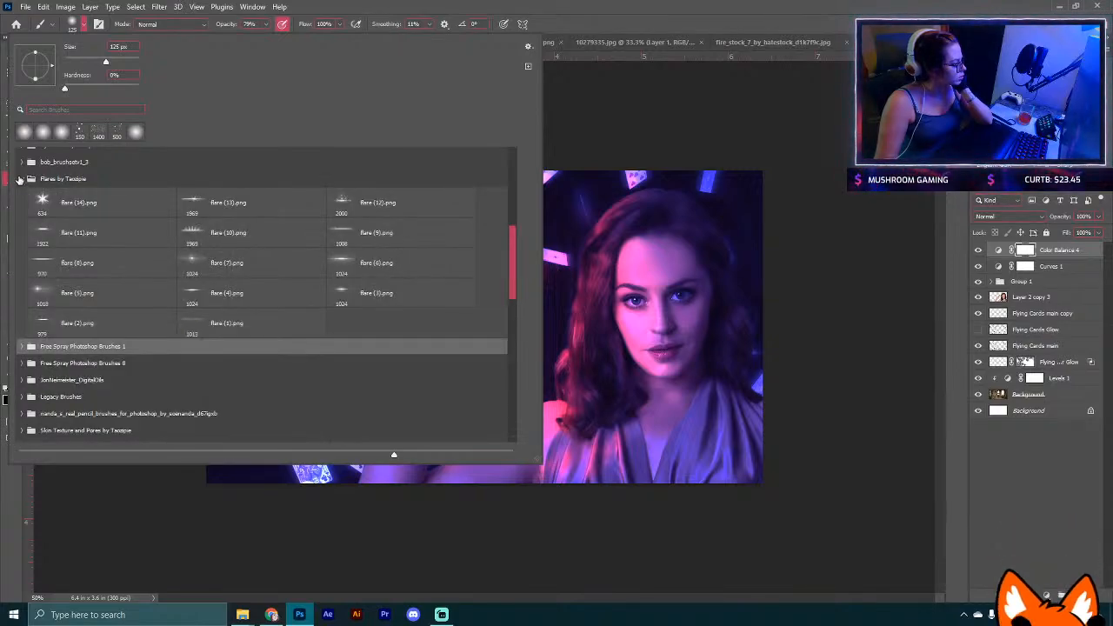
{"action": "left_click", "coordinate": [19, 179]}
{"action": "scroll", "coordinate": [101, 227], "scroll_direction": "up", "scroll_amount": 3}
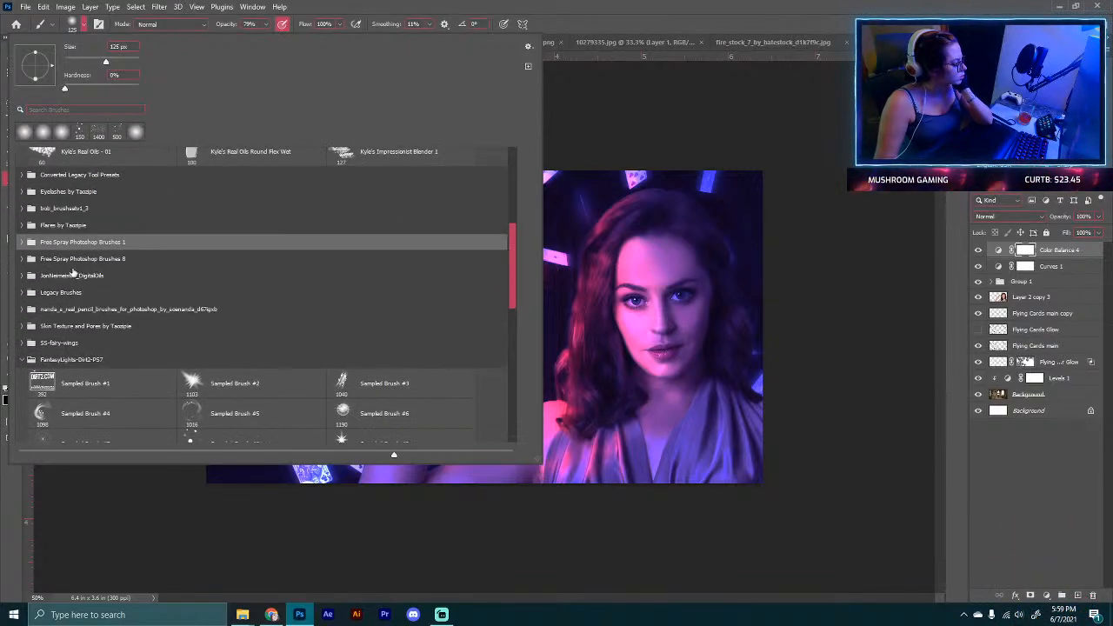
{"action": "scroll", "coordinate": [73, 273], "scroll_direction": "up", "scroll_amount": 1}
{"action": "left_click", "coordinate": [21, 236]}
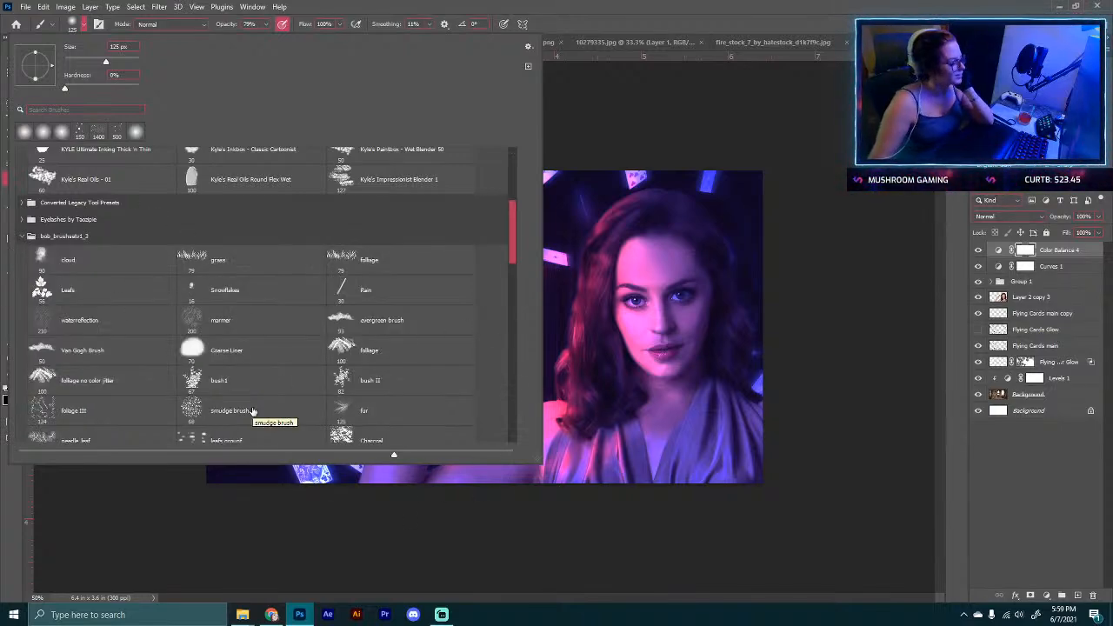
{"action": "scroll", "coordinate": [193, 313], "scroll_direction": "down", "scroll_amount": 3}
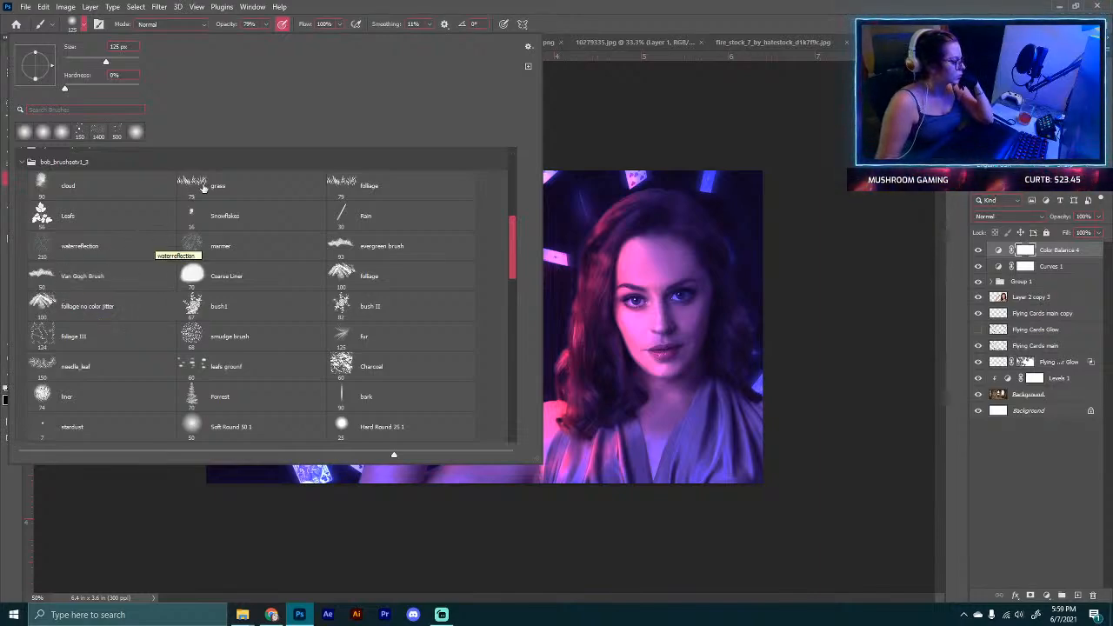
{"action": "scroll", "coordinate": [182, 358], "scroll_direction": "down", "scroll_amount": 8}
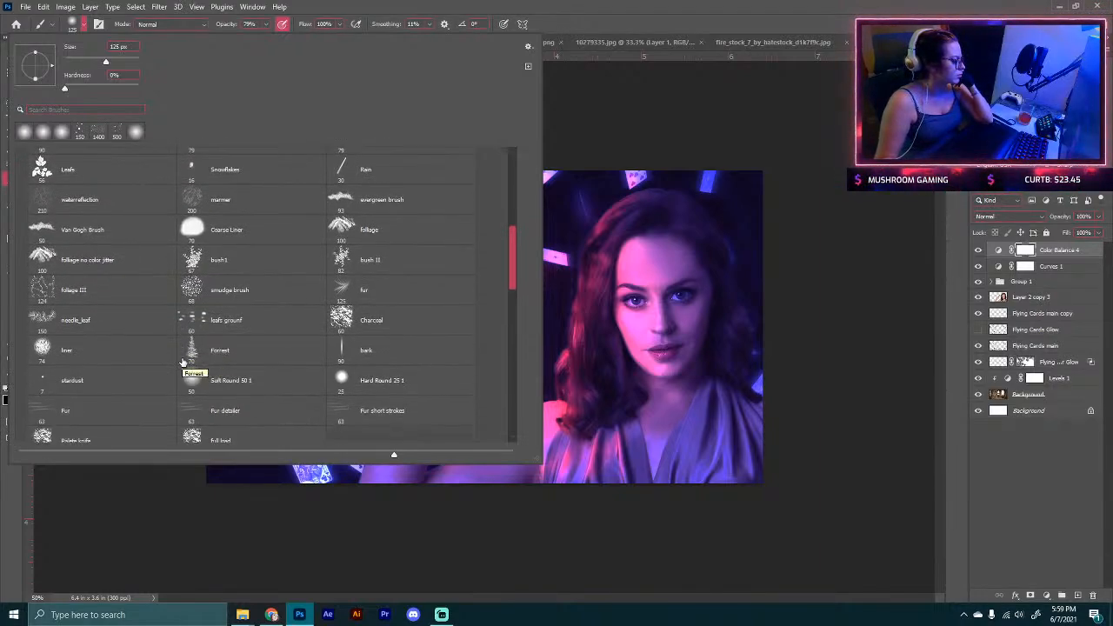
{"action": "scroll", "coordinate": [182, 362], "scroll_direction": "down", "scroll_amount": 3}
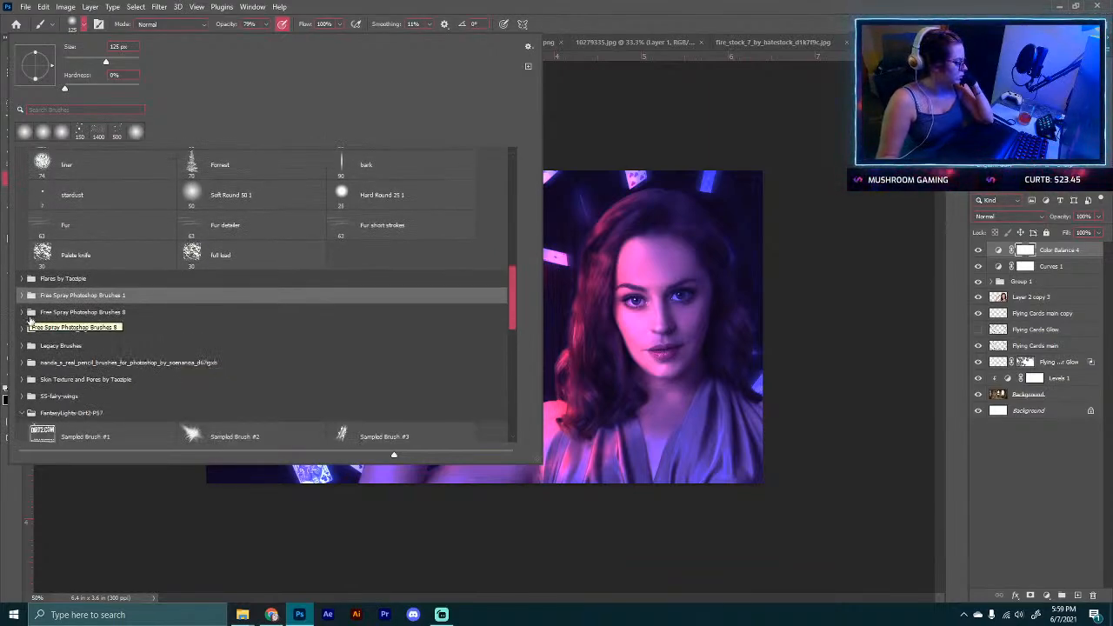
{"action": "scroll", "coordinate": [35, 324], "scroll_direction": "down", "scroll_amount": 1}
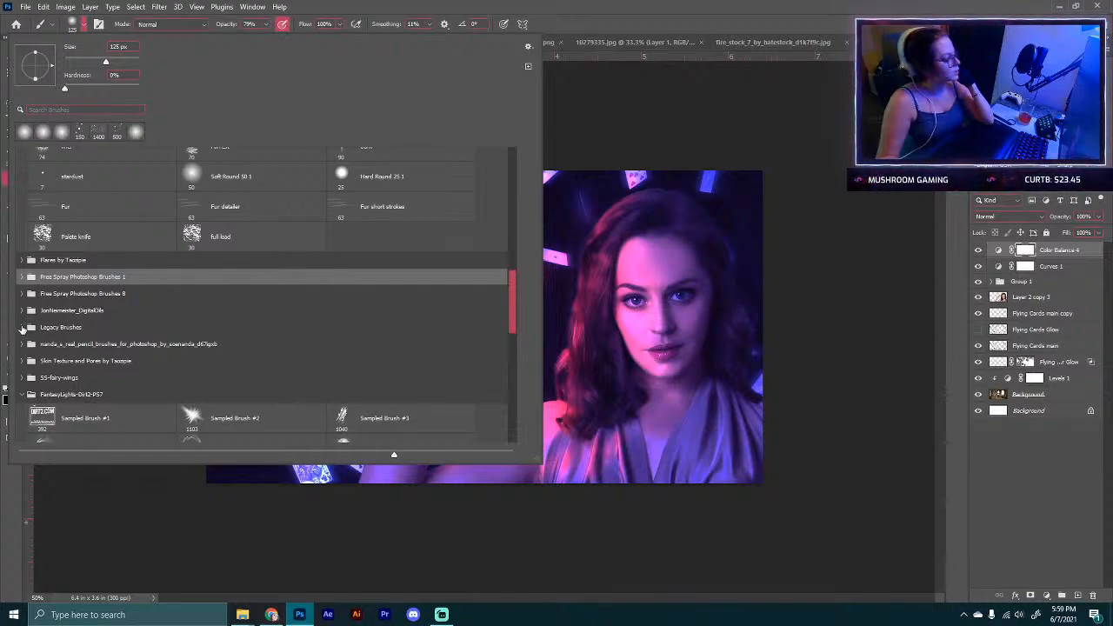
{"action": "left_click", "coordinate": [21, 327]}
{"action": "left_click", "coordinate": [21, 327]}
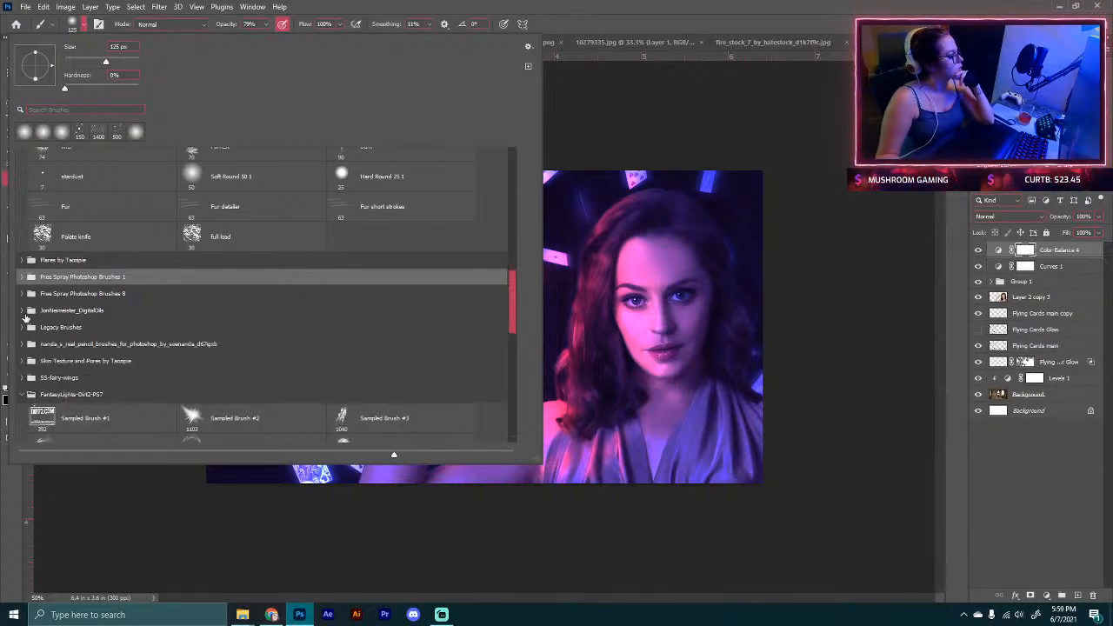
{"action": "left_click", "coordinate": [21, 310]}
{"action": "scroll", "coordinate": [26, 339], "scroll_direction": "down", "scroll_amount": 1}
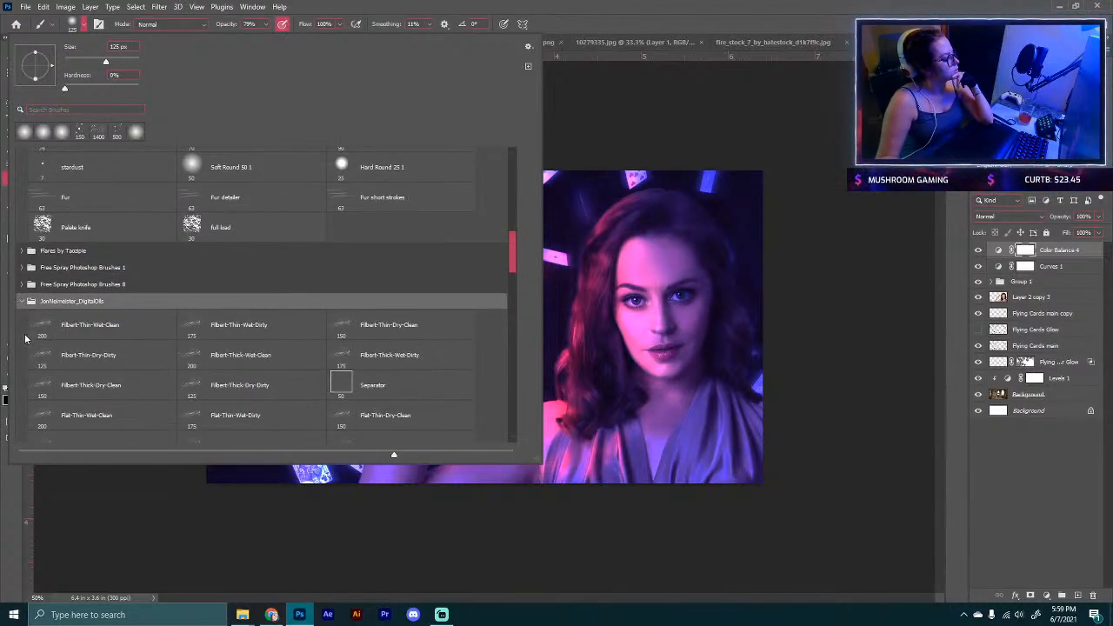
{"action": "left_click", "coordinate": [22, 299]}
{"action": "scroll", "coordinate": [24, 374], "scroll_direction": "down", "scroll_amount": 1}
{"action": "left_click", "coordinate": [22, 376]}
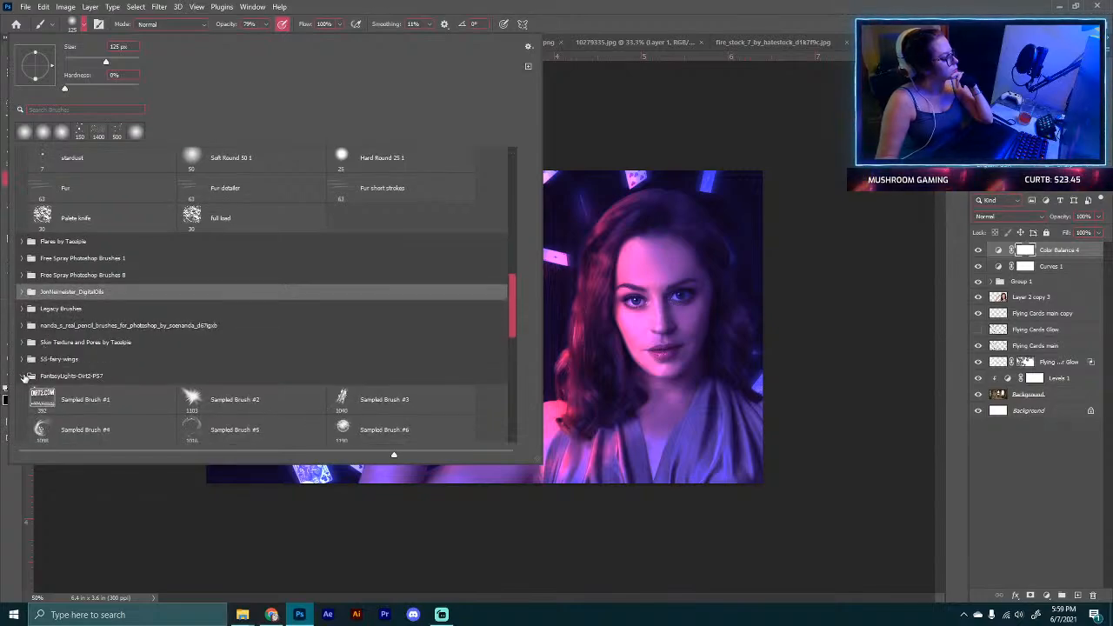
{"action": "left_click", "coordinate": [26, 360]}
{"action": "left_click", "coordinate": [19, 359]}
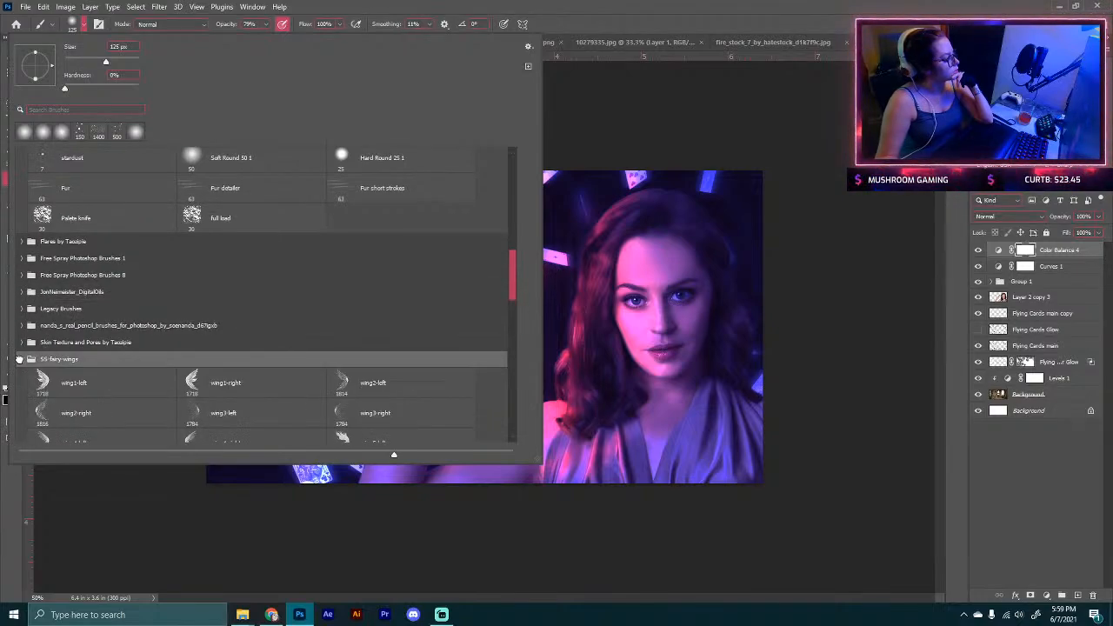
{"action": "left_click", "coordinate": [20, 359]}
{"action": "left_click", "coordinate": [15, 341]}
{"action": "scroll", "coordinate": [26, 374], "scroll_direction": "down", "scroll_amount": 4}
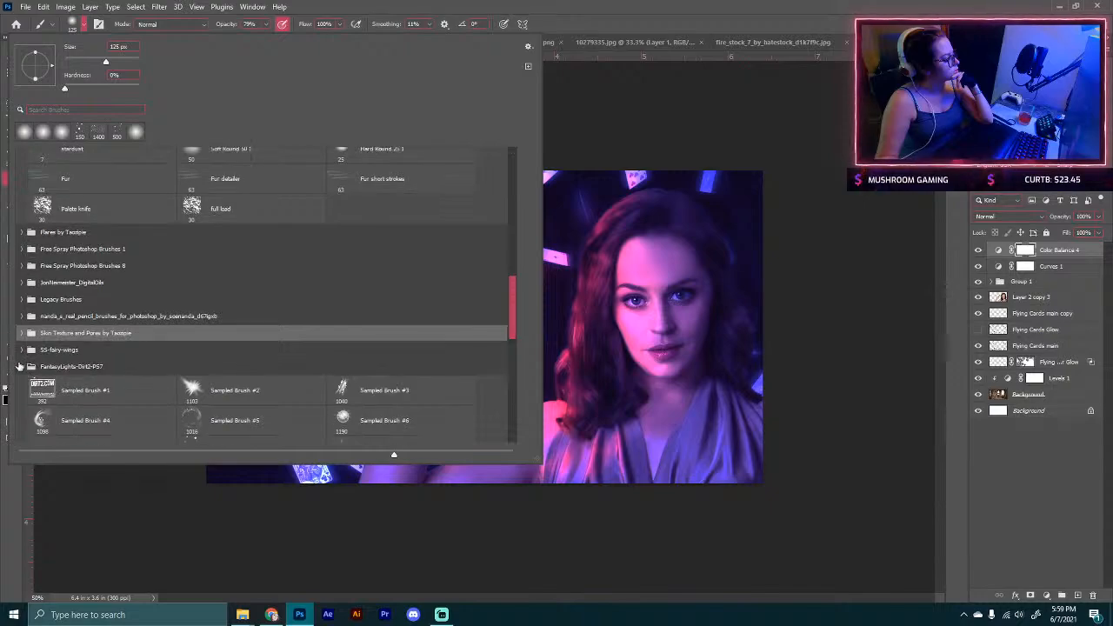
{"action": "scroll", "coordinate": [19, 367], "scroll_direction": "down", "scroll_amount": 4}
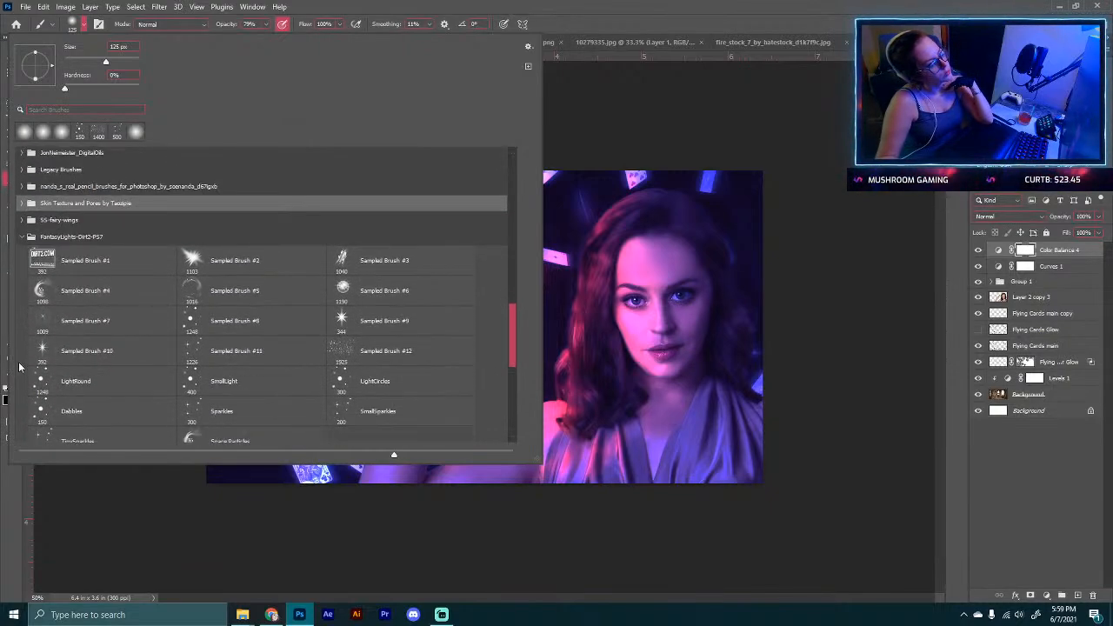
{"action": "scroll", "coordinate": [19, 366], "scroll_direction": "down", "scroll_amount": 1}
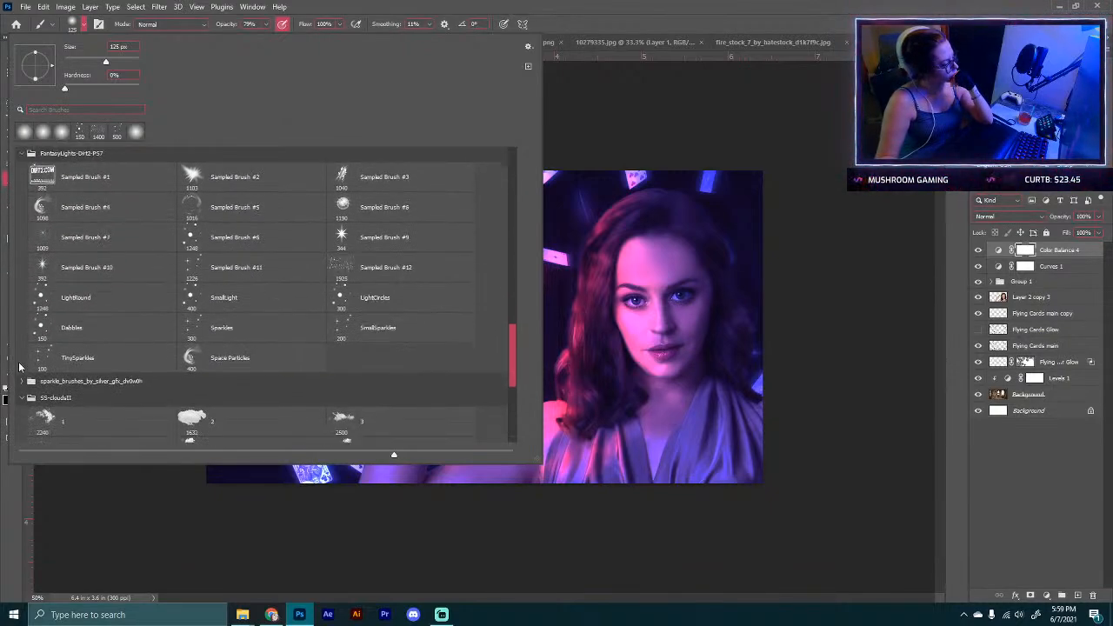
{"action": "left_click", "coordinate": [23, 373]}
{"action": "scroll", "coordinate": [49, 347], "scroll_direction": "down", "scroll_amount": 4}
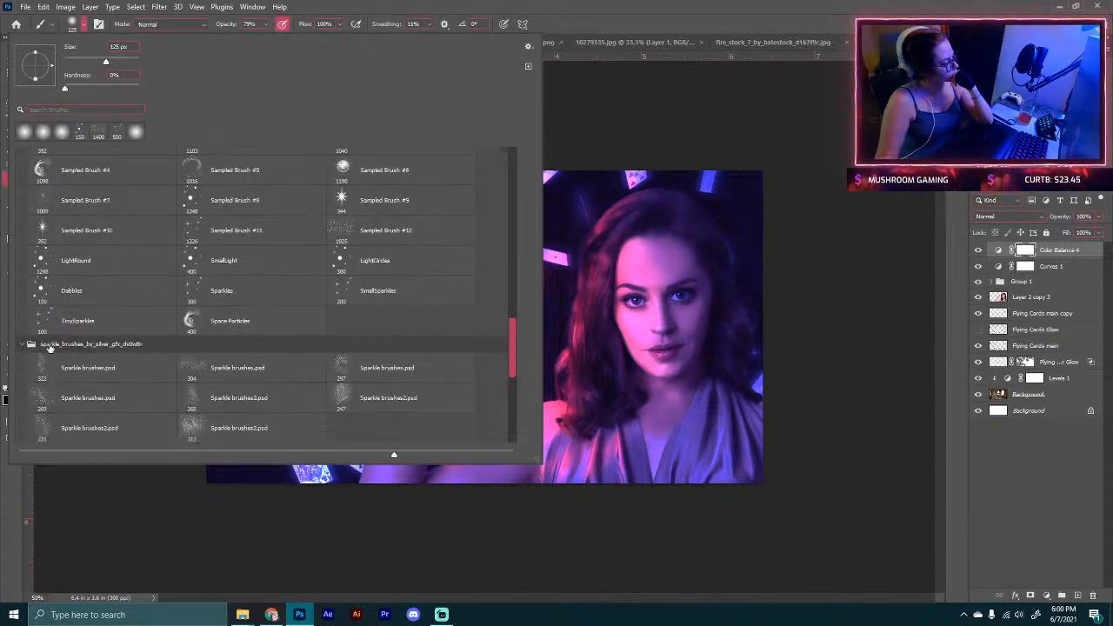
{"action": "scroll", "coordinate": [49, 348], "scroll_direction": "down", "scroll_amount": 6}
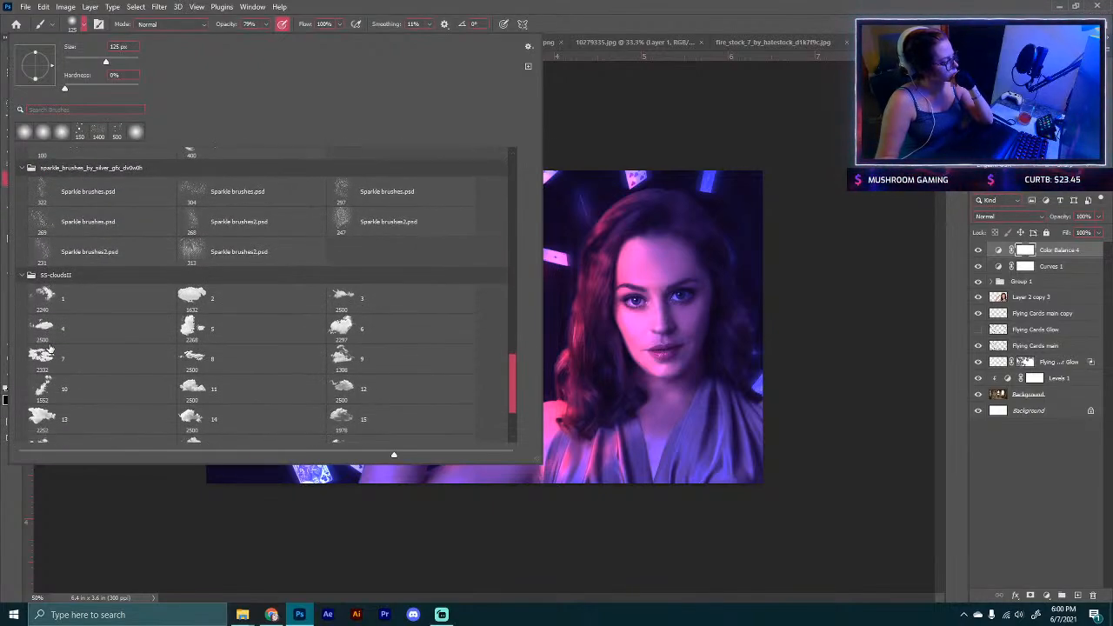
{"action": "left_click", "coordinate": [24, 238]}
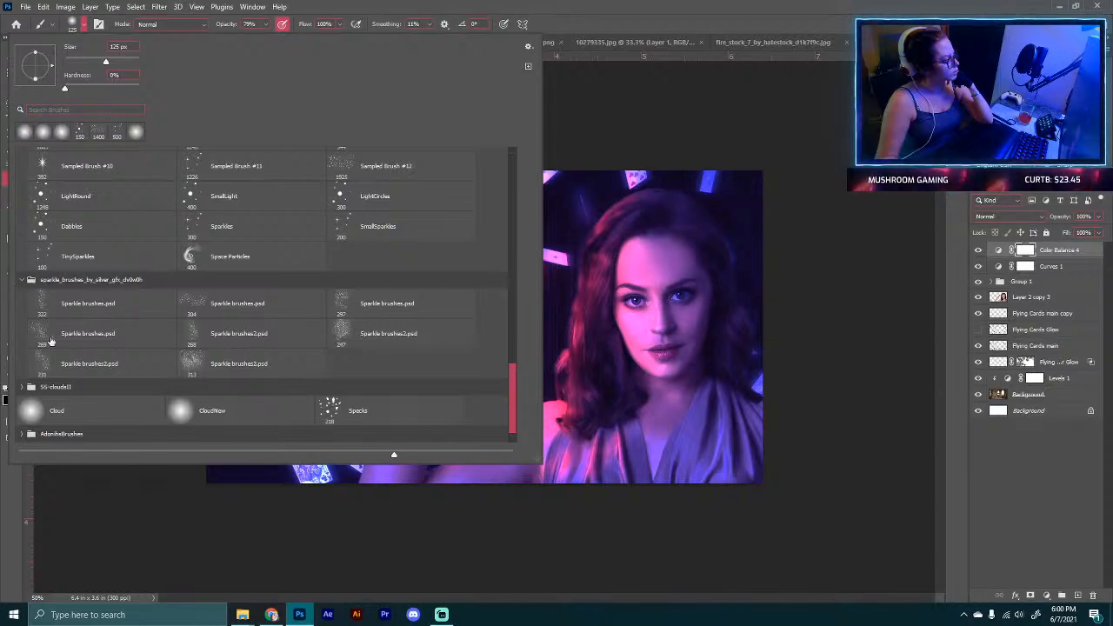
{"action": "scroll", "coordinate": [61, 337], "scroll_direction": "up", "scroll_amount": 2}
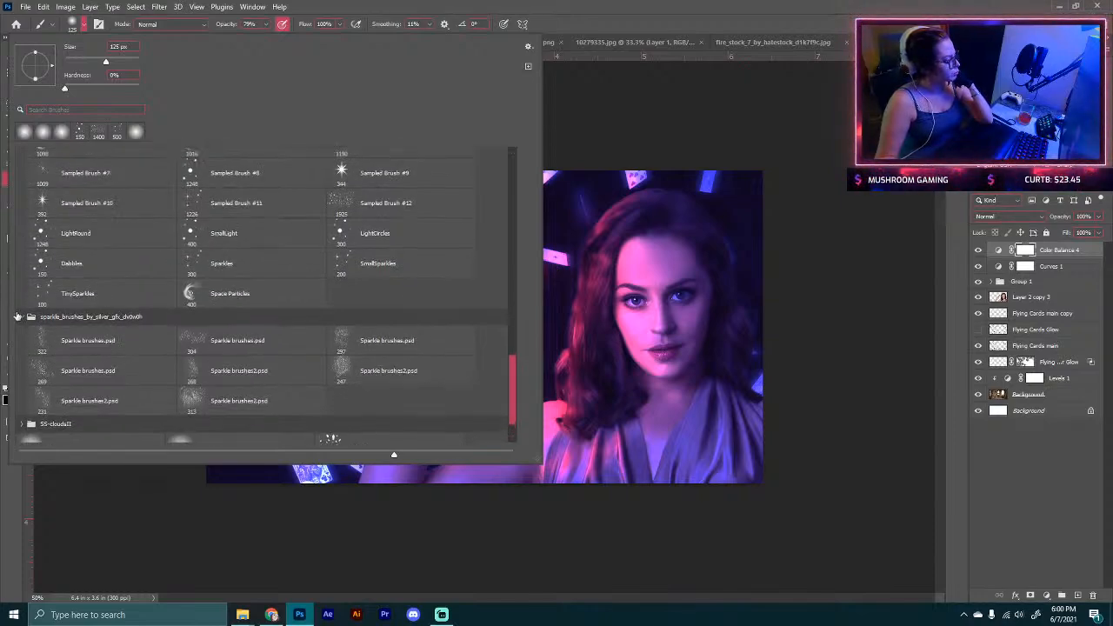
{"action": "left_click", "coordinate": [23, 319]}
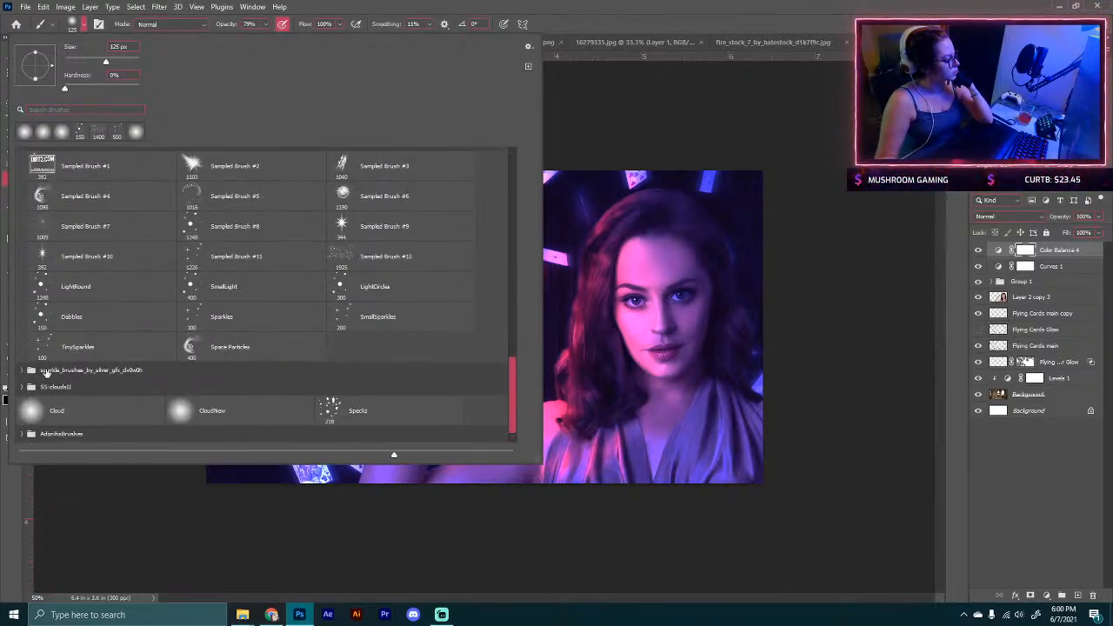
{"action": "left_click", "coordinate": [21, 386]}
{"action": "scroll", "coordinate": [67, 373], "scroll_direction": "down", "scroll_amount": 5}
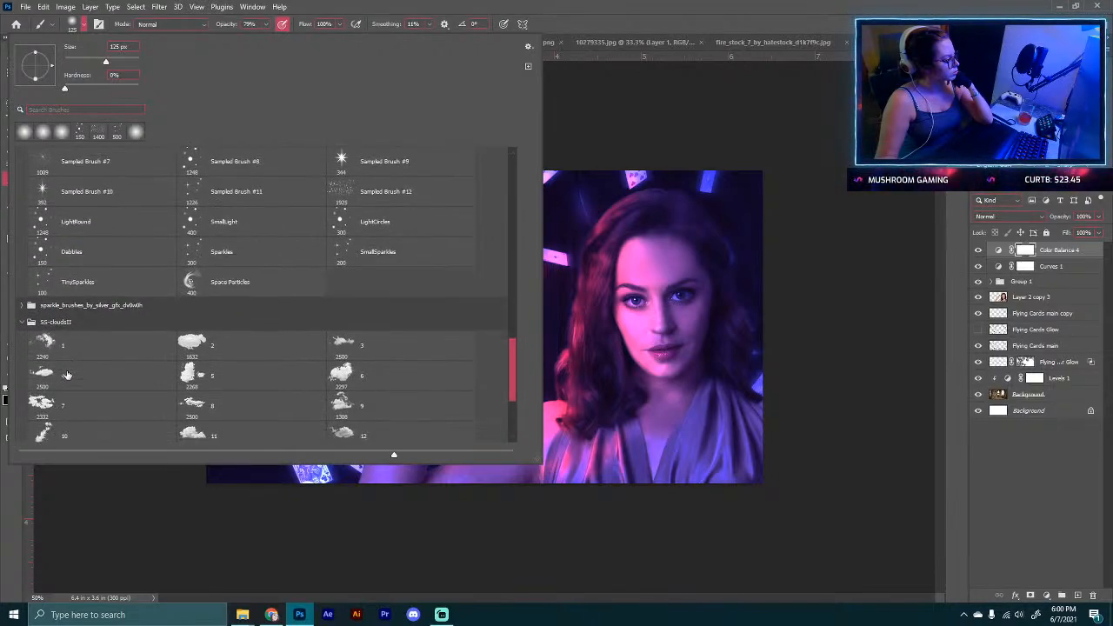
{"action": "scroll", "coordinate": [67, 374], "scroll_direction": "down", "scroll_amount": 4}
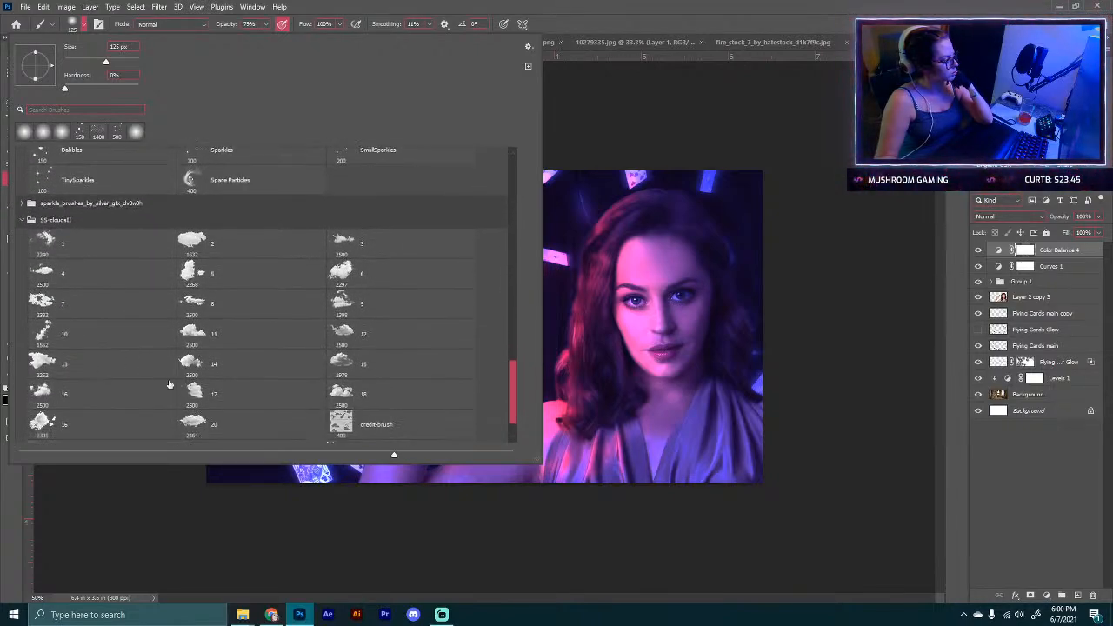
Step: Select cloud brush 9 from the SS-cloudsII set and create a new empty layer at the top of the stack
{"action": "left_click", "coordinate": [359, 309]}
{"action": "left_click", "coordinate": [359, 309]}
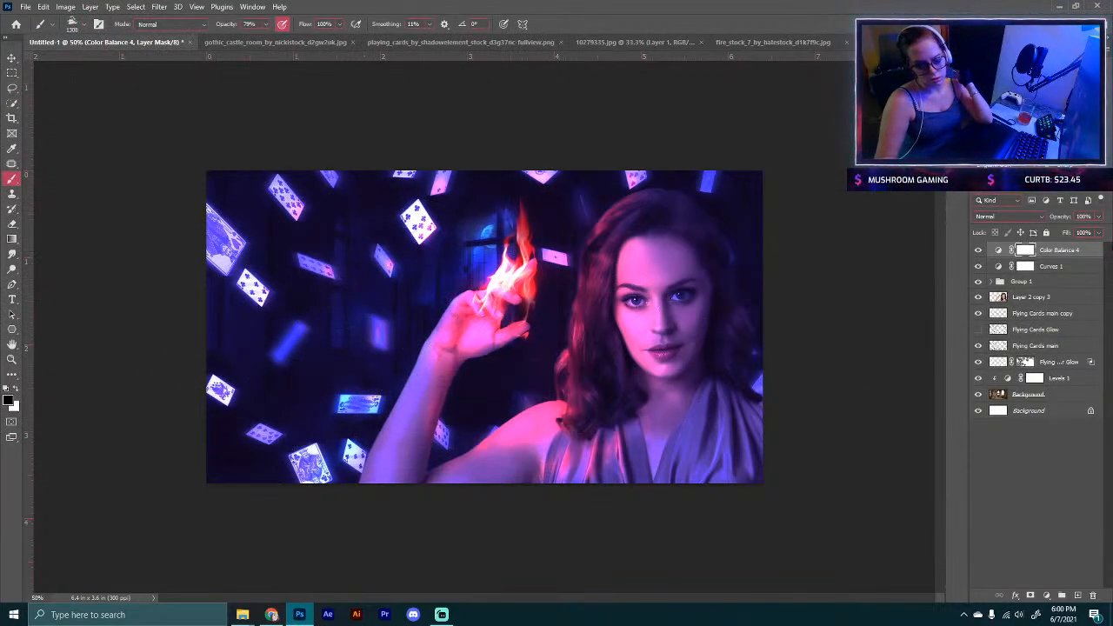
{"action": "left_click", "coordinate": [1077, 595]}
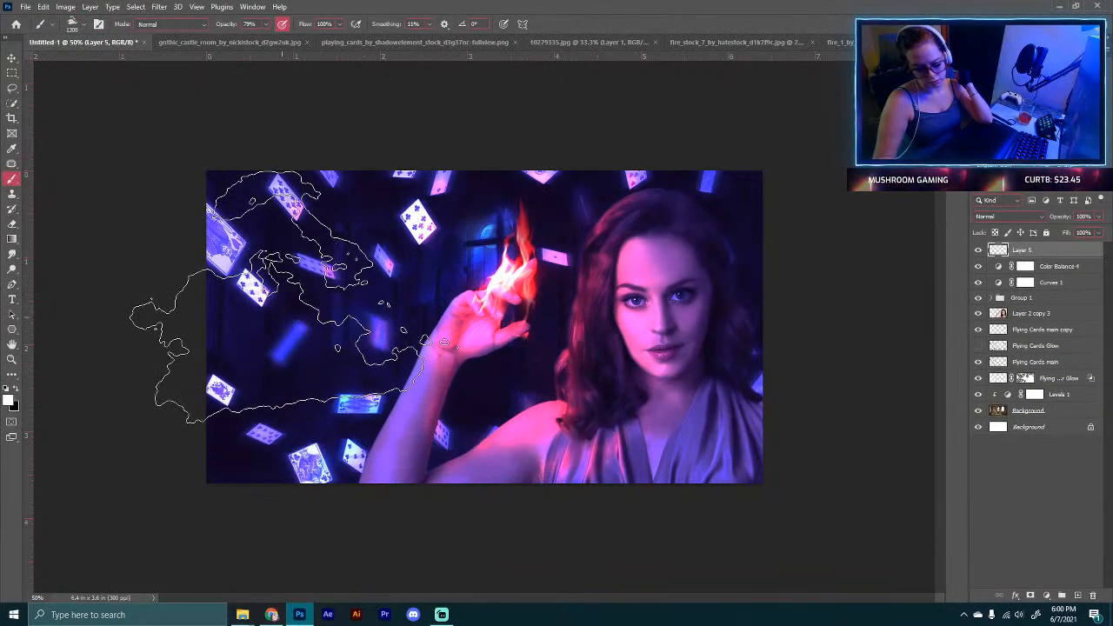
Step: Stamp a white cloud over the cards on the left side, then undo the stamp
{"action": "left_click", "coordinate": [313, 287]}
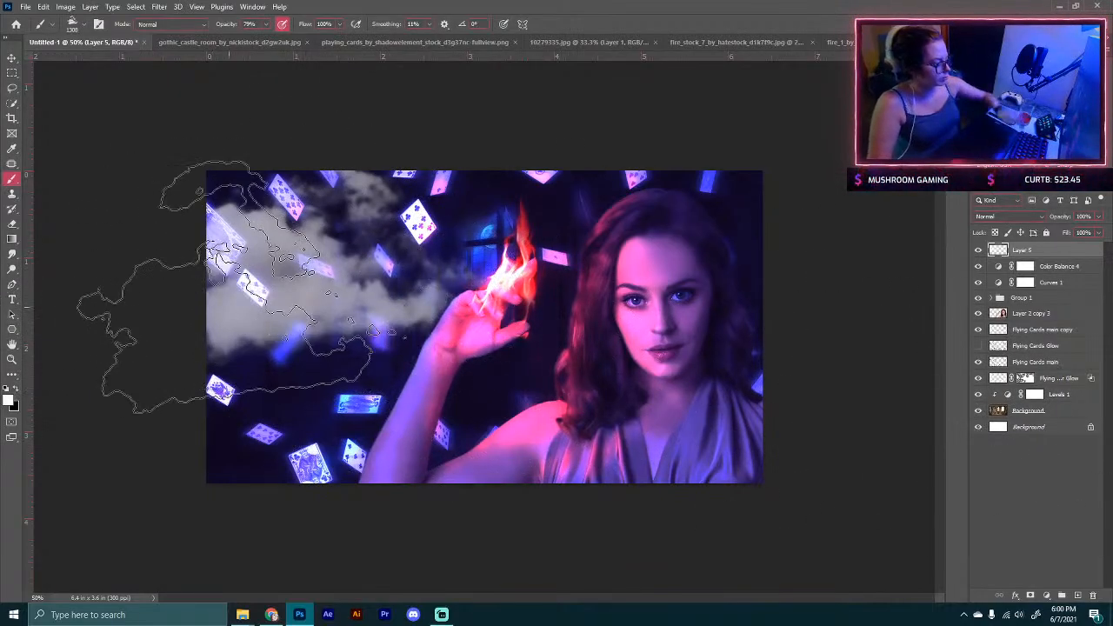
{"action": "key", "text": "ctrl+z"}
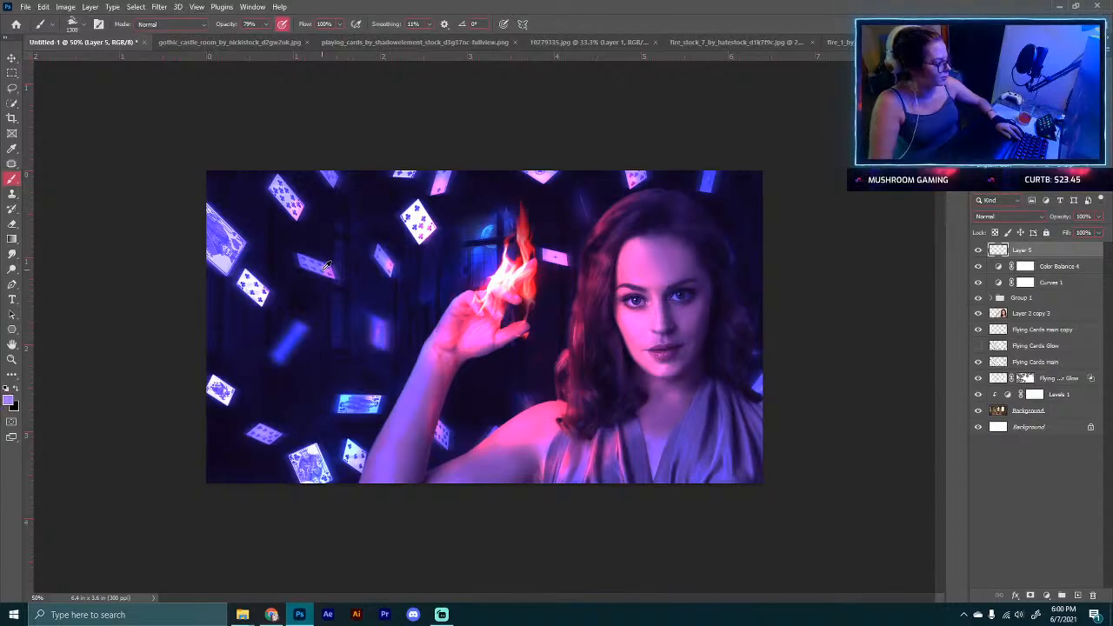
Step: Stamp several white cloud shapes over the cards on the left and around the raised hand, using a smaller brush size
{"action": "left_click", "coordinate": [334, 265]}
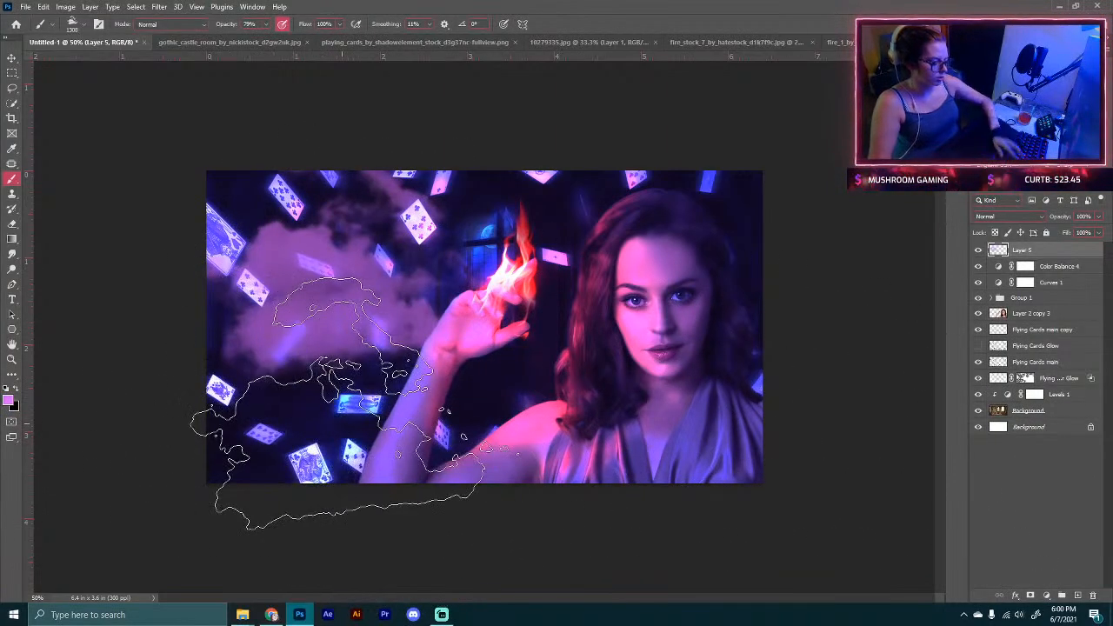
{"action": "key", "text": "bracketleft"}
{"action": "key", "text": "bracketleft"}
{"action": "key", "text": "bracketleft"}
{"action": "key", "text": "bracketleft"}
{"action": "key", "text": "bracketleft"}
{"action": "key", "text": "bracketleft"}
{"action": "key", "text": "bracketleft"}
{"action": "key", "text": "bracketleft"}
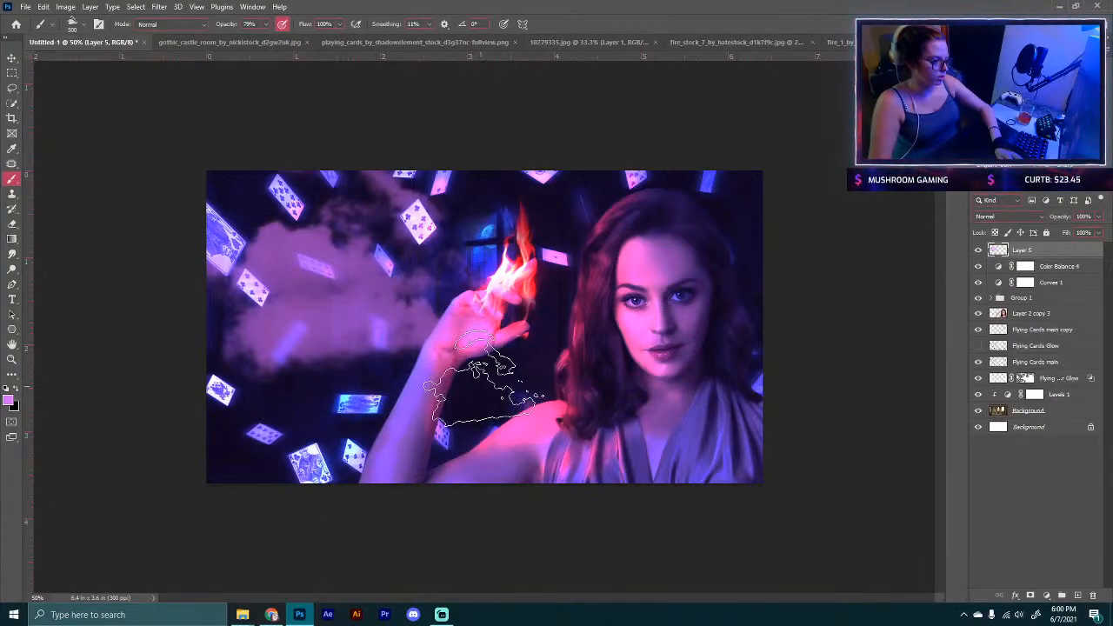
{"action": "left_click", "coordinate": [482, 380]}
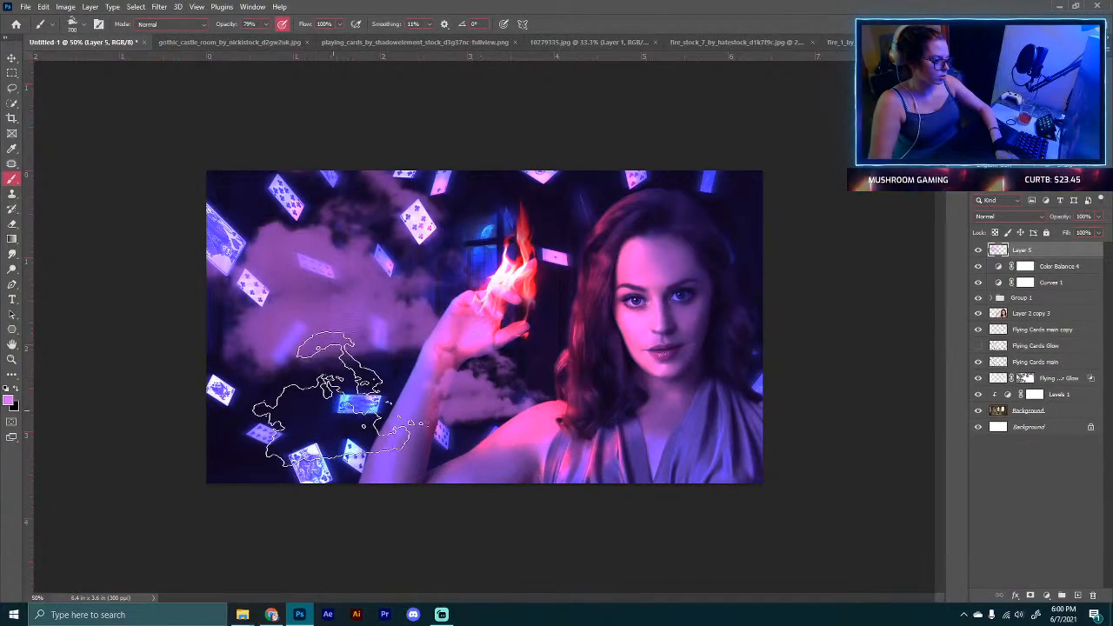
{"action": "left_click", "coordinate": [529, 230]}
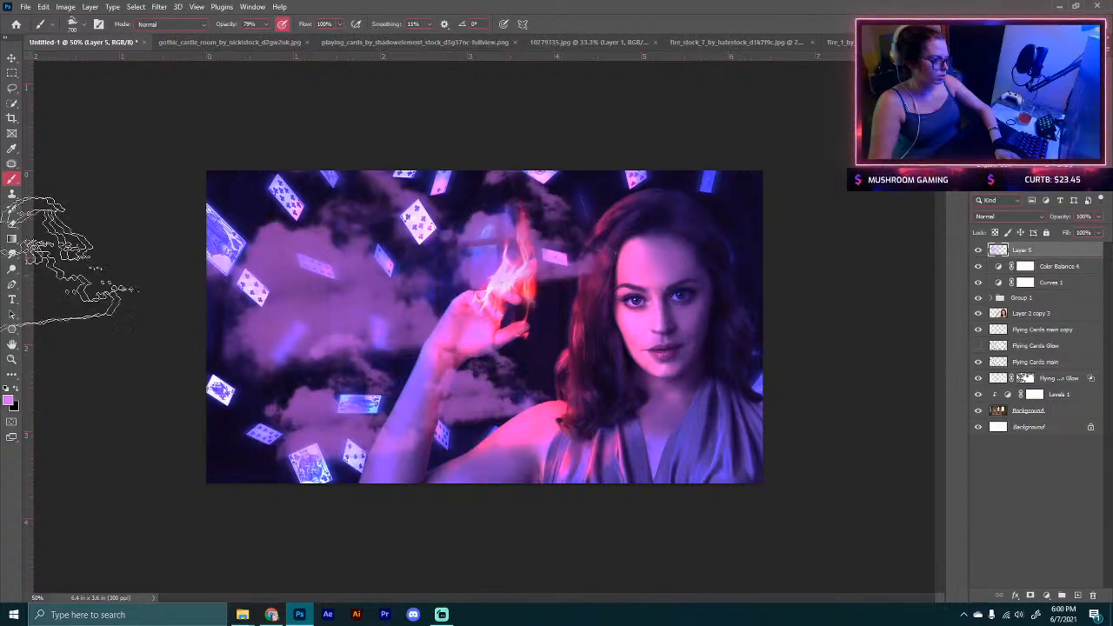
{"action": "left_click", "coordinate": [357, 339]}
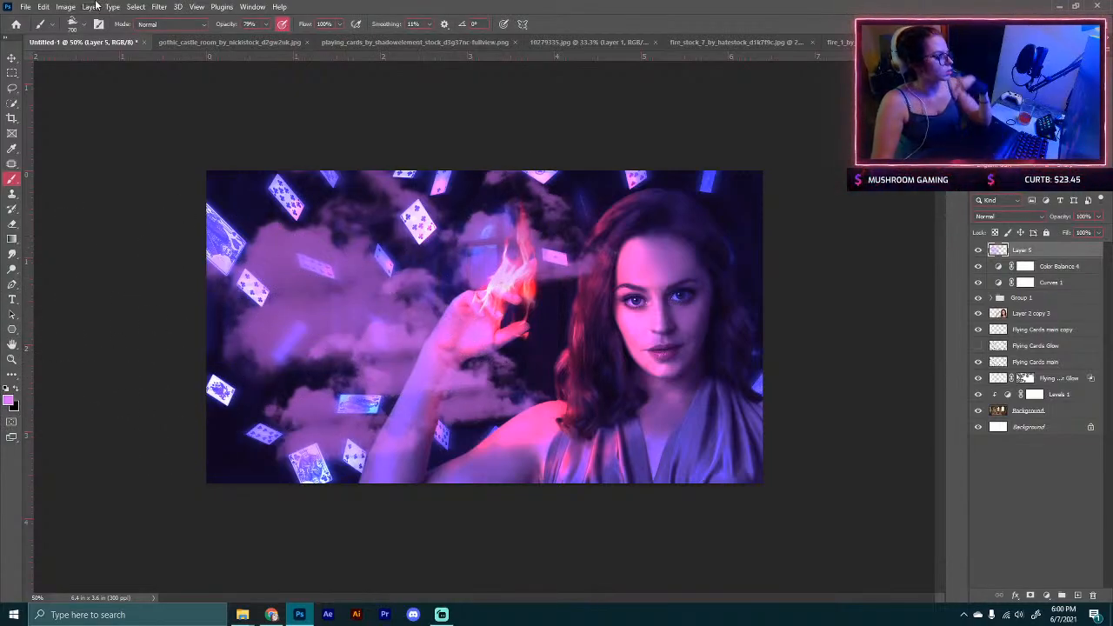
Step: Apply a Motion Blur to the cloud layer with an angle of -8 and a distance of 85 pixels
{"action": "left_click", "coordinate": [159, 6]}
{"action": "mouse_move", "coordinate": [279, 154]}
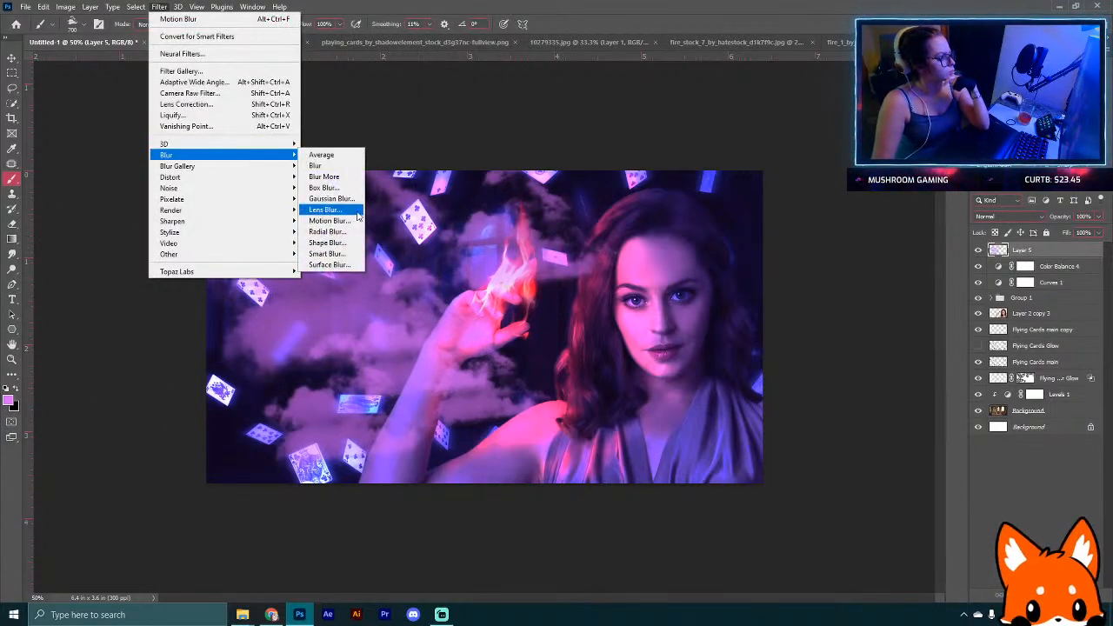
{"action": "left_click", "coordinate": [335, 221]}
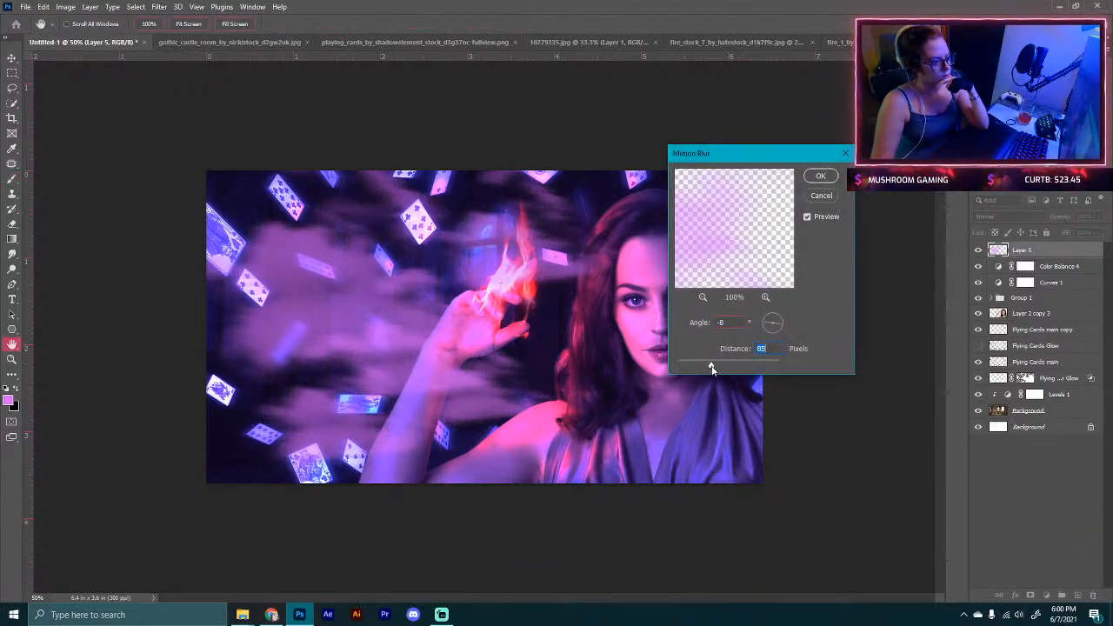
{"action": "left_click", "coordinate": [821, 175]}
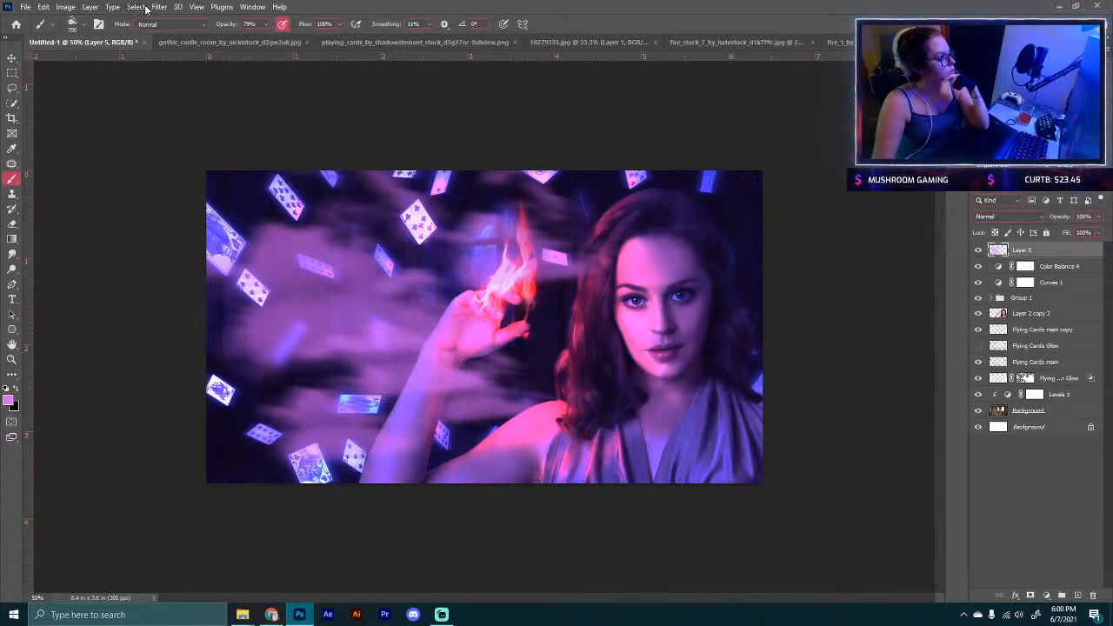
Step: Soften the cloud layer further with a Gaussian Blur of 38.7 pixels radius
{"action": "left_click", "coordinate": [159, 7]}
{"action": "mouse_move", "coordinate": [252, 158]}
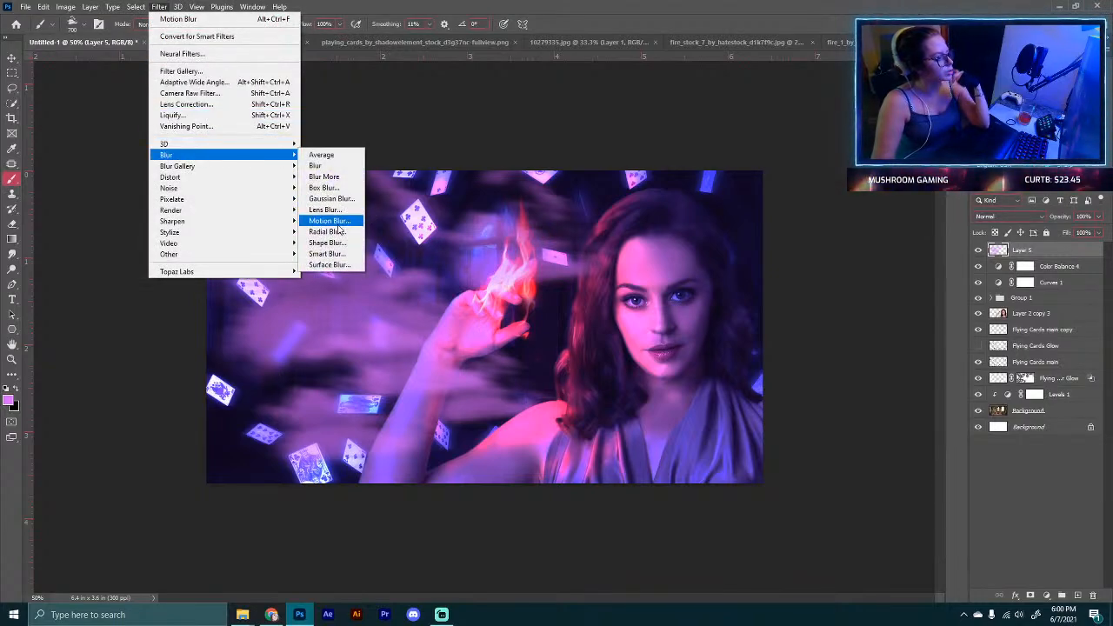
{"action": "left_click", "coordinate": [329, 198]}
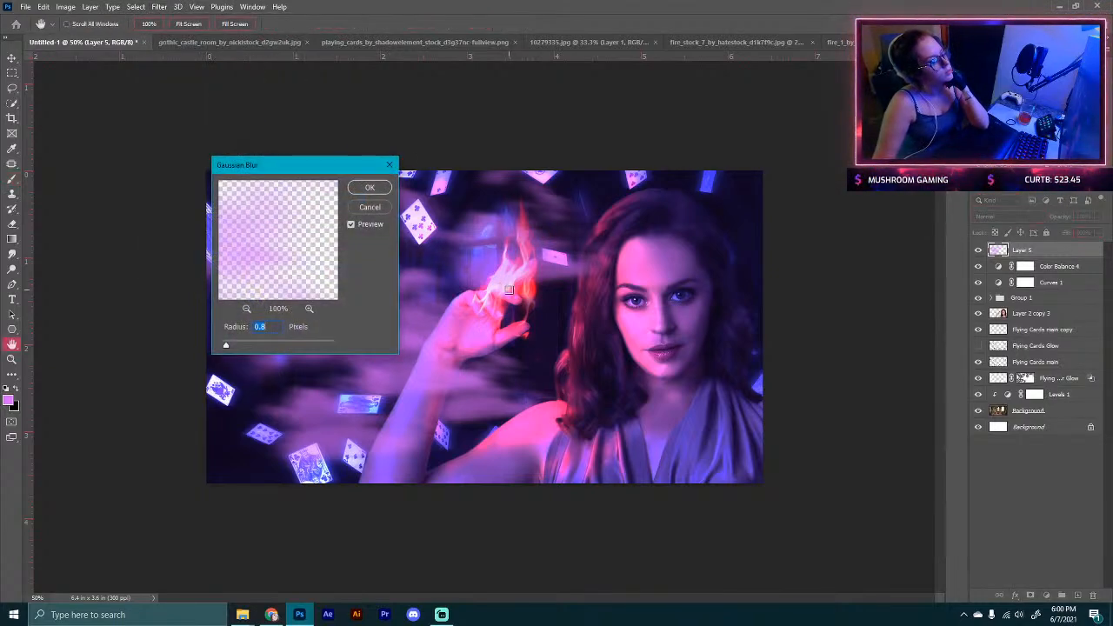
{"action": "left_click_drag", "start_coordinate": [320, 165], "coordinate": [159, 139]}
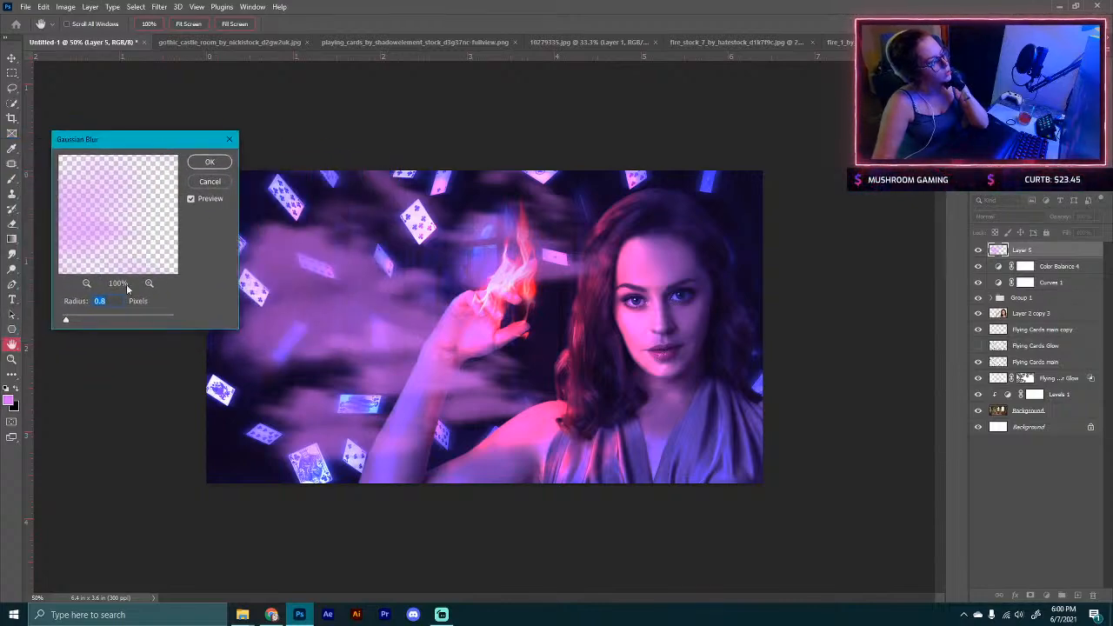
{"action": "left_click_drag", "start_coordinate": [66, 320], "coordinate": [120, 321]}
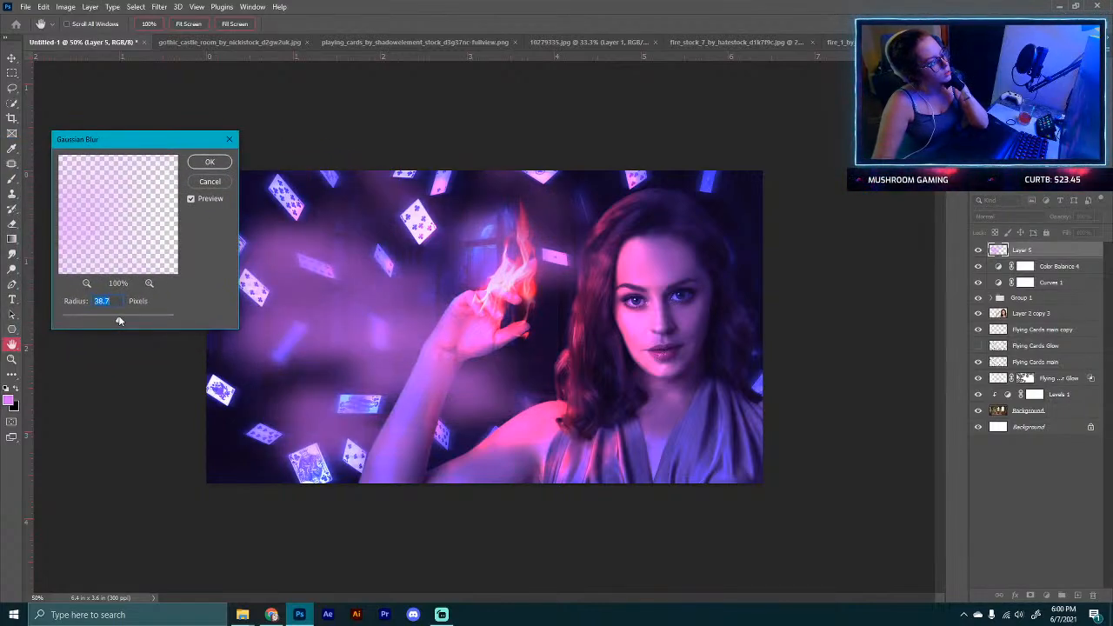
{"action": "left_click", "coordinate": [208, 162]}
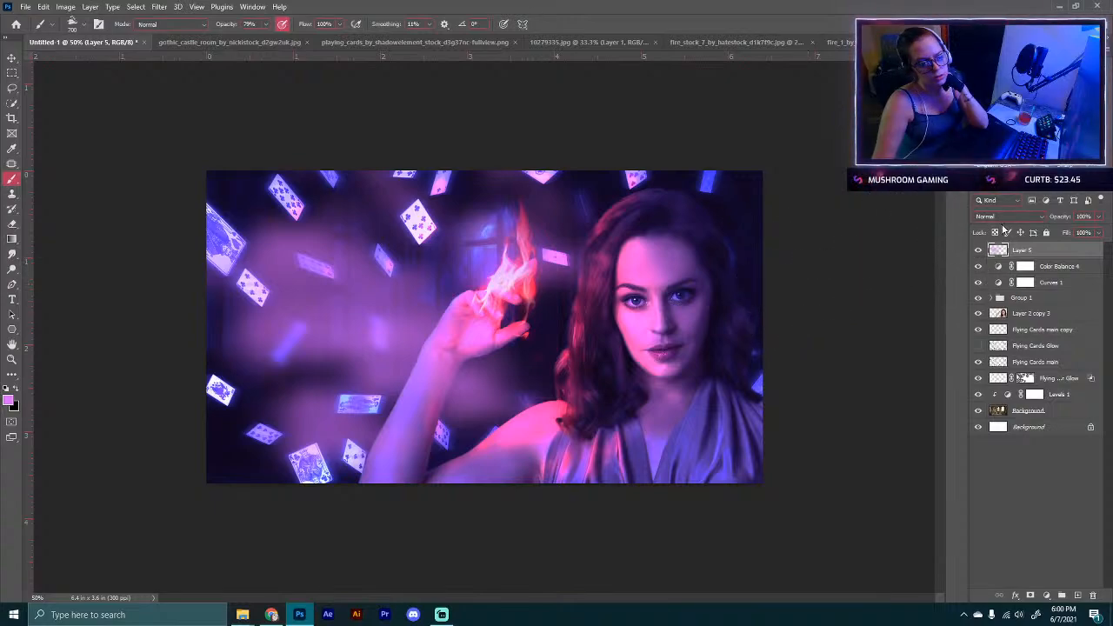
Step: Set the cloud layer's blend mode to Screen and lower its opacity to 59%
{"action": "left_click", "coordinate": [1008, 216]}
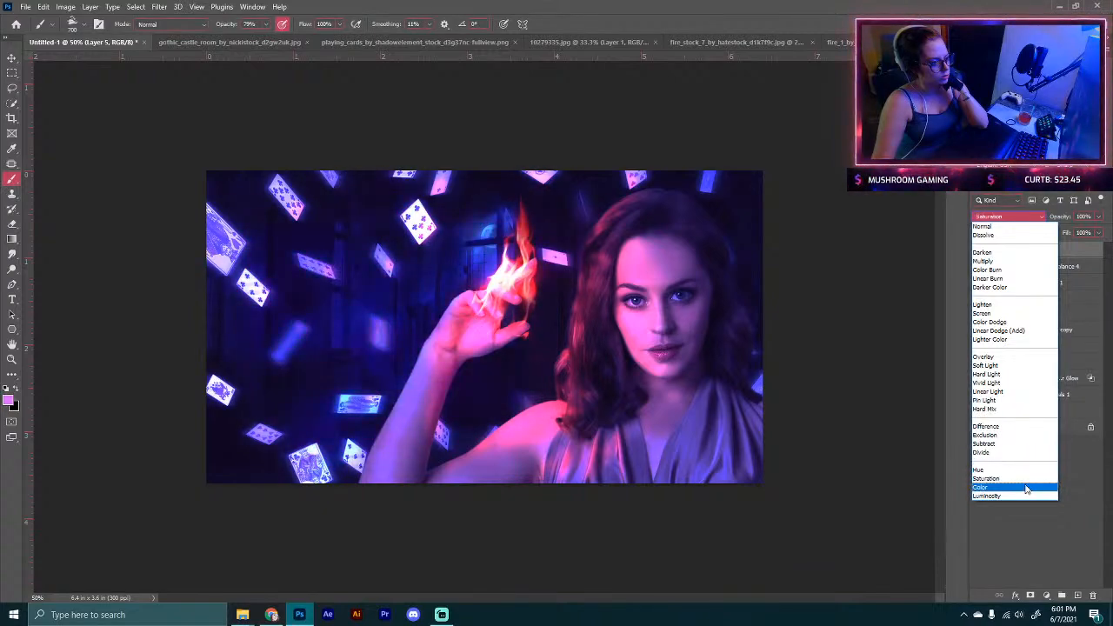
{"action": "left_click", "coordinate": [1006, 314]}
{"action": "left_click", "coordinate": [1009, 216]}
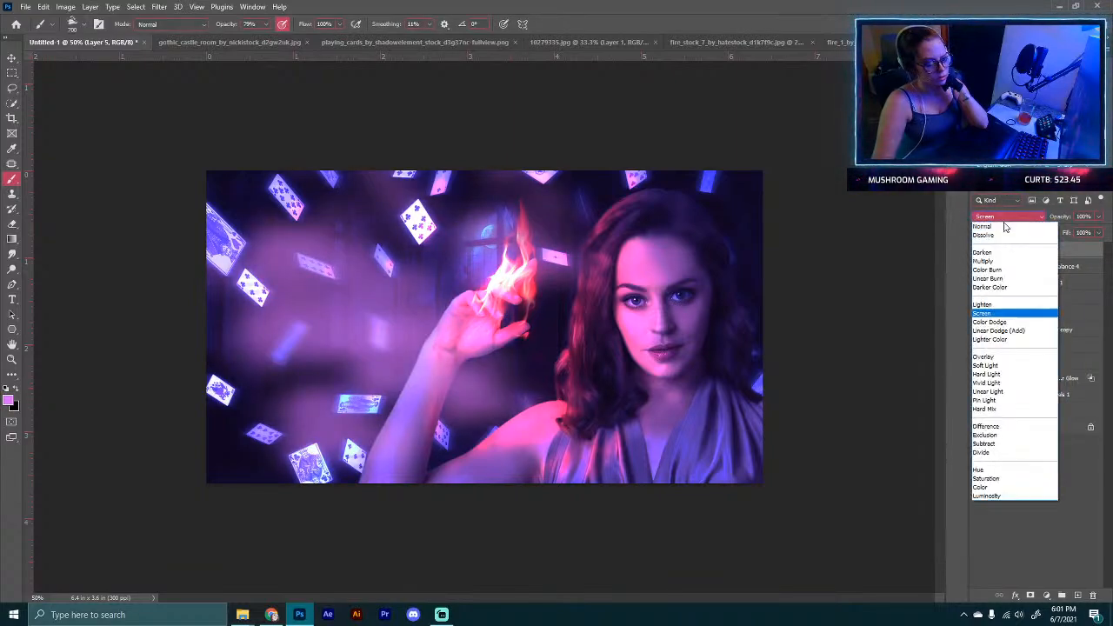
{"action": "left_click", "coordinate": [988, 315]}
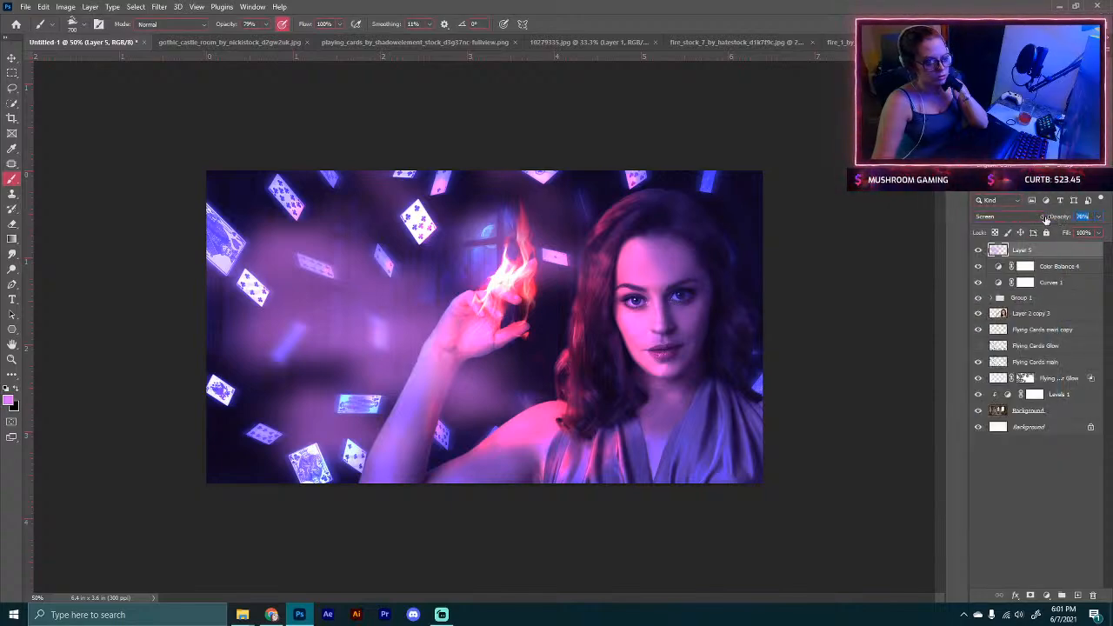
{"action": "left_click_drag", "start_coordinate": [1046, 219], "coordinate": [1050, 223]}
Step: Toggle the cloud layer's visibility off and on to compare the effect
{"action": "left_click", "coordinate": [978, 251]}
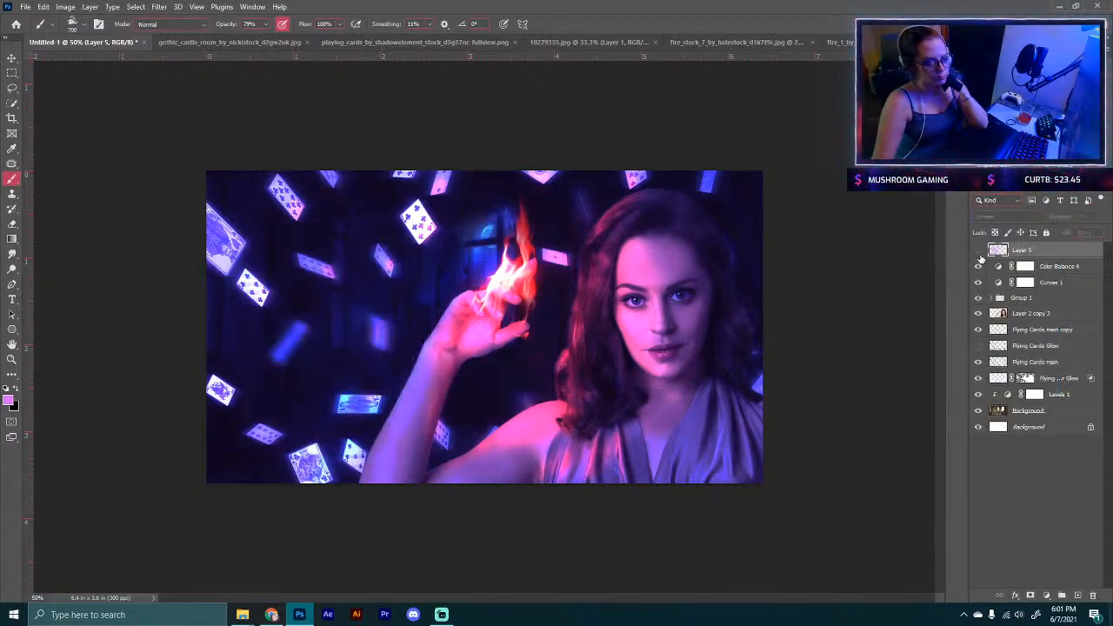
{"action": "left_click", "coordinate": [978, 252]}
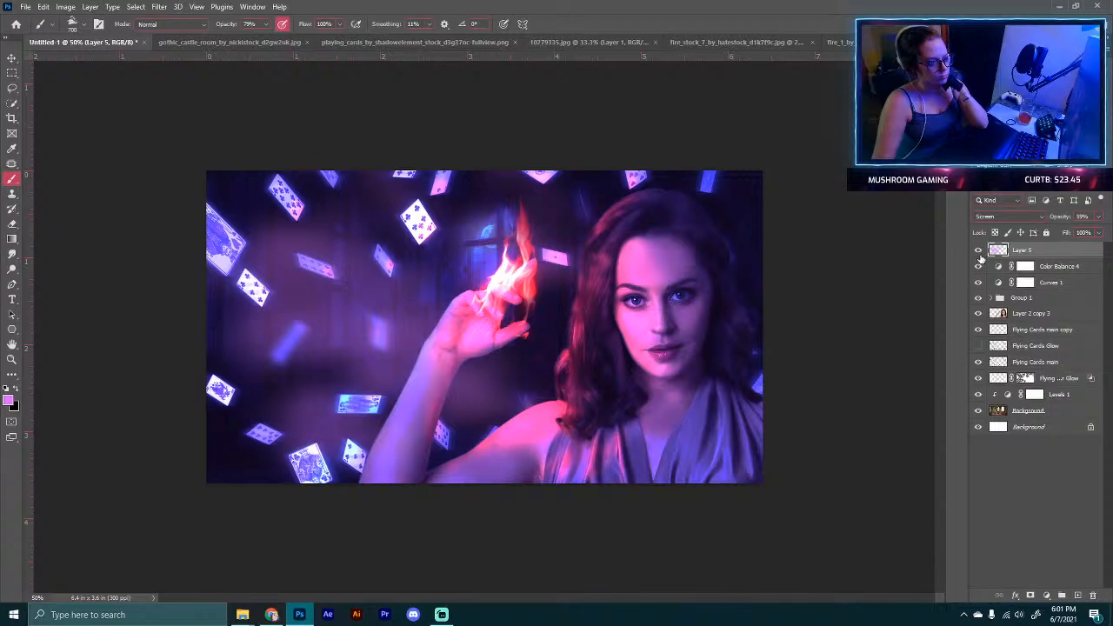
{"action": "left_click", "coordinate": [979, 253]}
{"action": "left_click", "coordinate": [979, 253]}
Step: Try different stack positions for the cloud layer, settling it just below Curves 1 and above Group 1
{"action": "left_click_drag", "start_coordinate": [1039, 253], "coordinate": [1043, 314]}
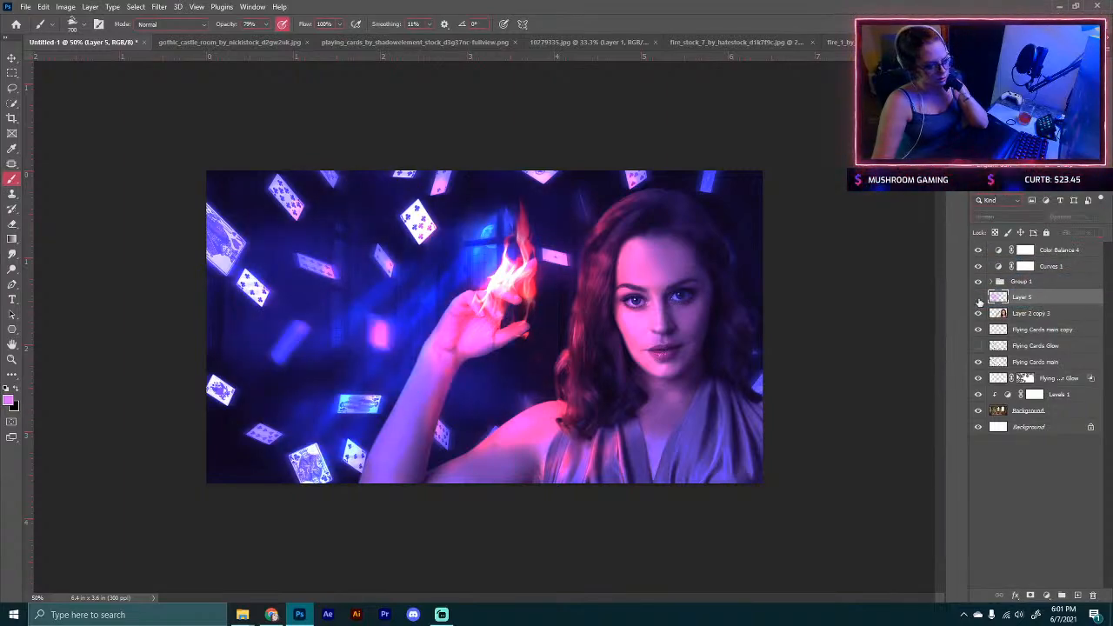
{"action": "left_click", "coordinate": [978, 296]}
{"action": "left_click", "coordinate": [978, 296]}
{"action": "left_click_drag", "start_coordinate": [1036, 303], "coordinate": [1040, 276]}
{"action": "left_click", "coordinate": [978, 281]}
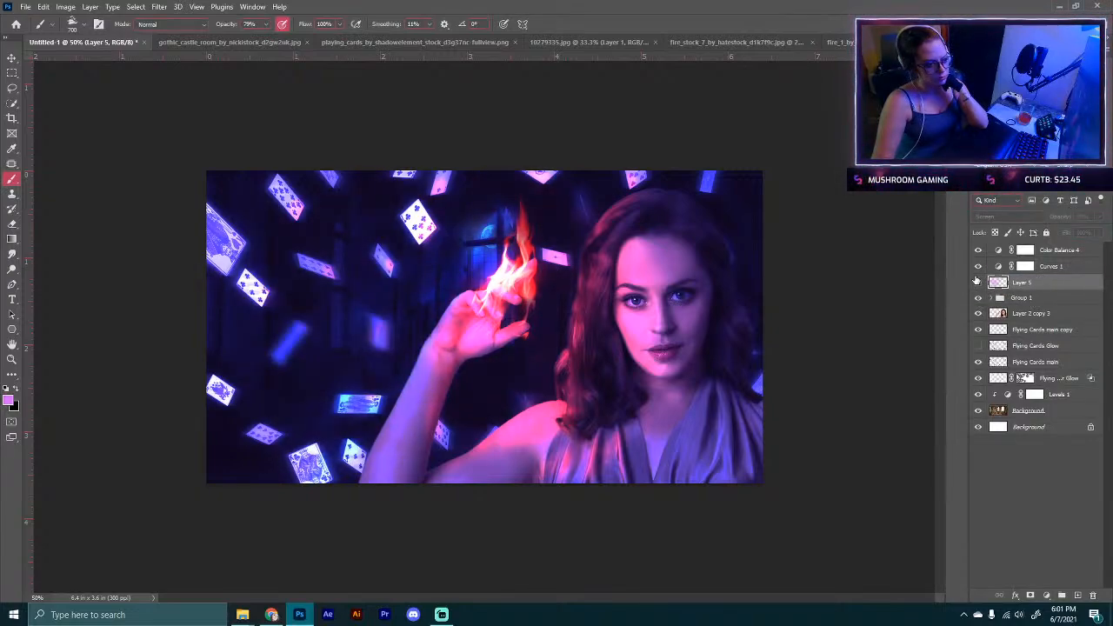
{"action": "left_click", "coordinate": [978, 282]}
{"action": "left_click_drag", "start_coordinate": [1023, 284], "coordinate": [997, 267]}
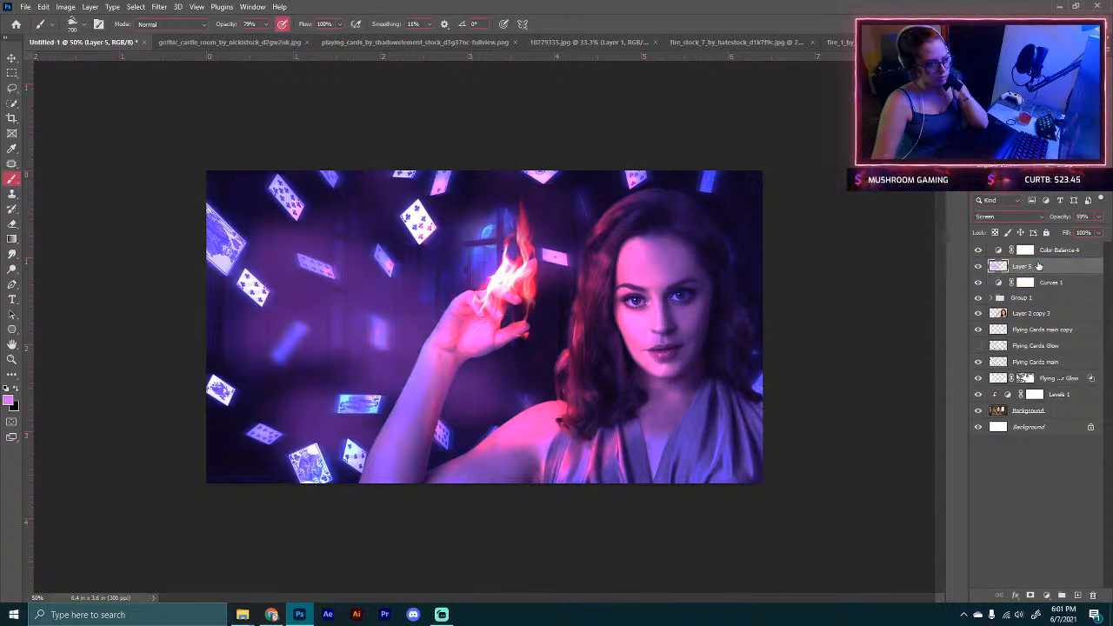
{"action": "left_click", "coordinate": [978, 268]}
{"action": "left_click", "coordinate": [977, 267]}
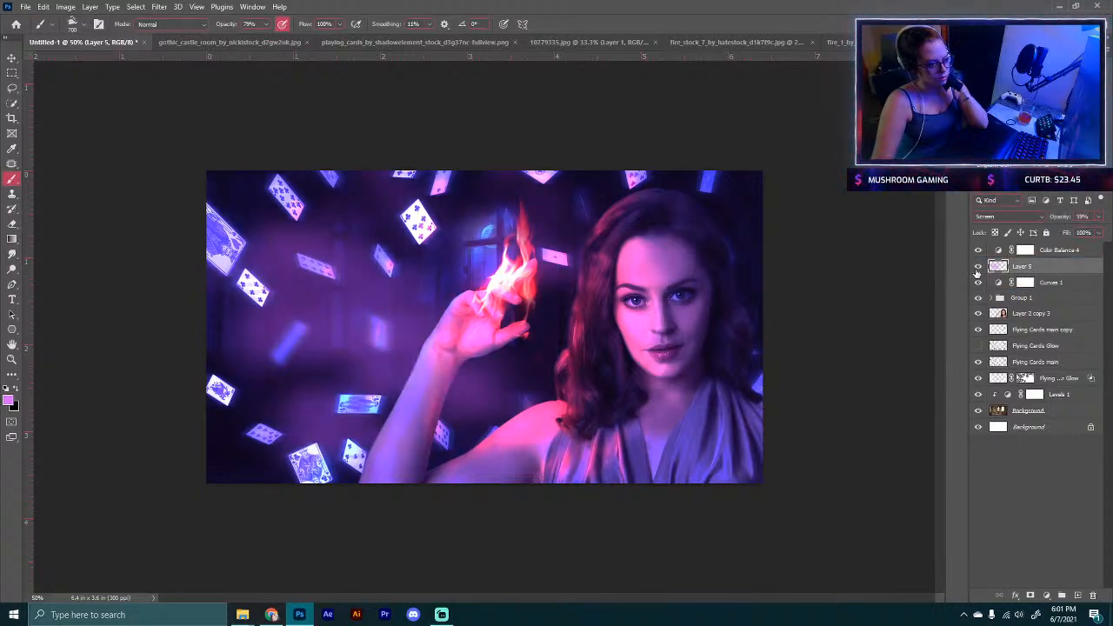
{"action": "left_click_drag", "start_coordinate": [1023, 271], "coordinate": [1023, 291]}
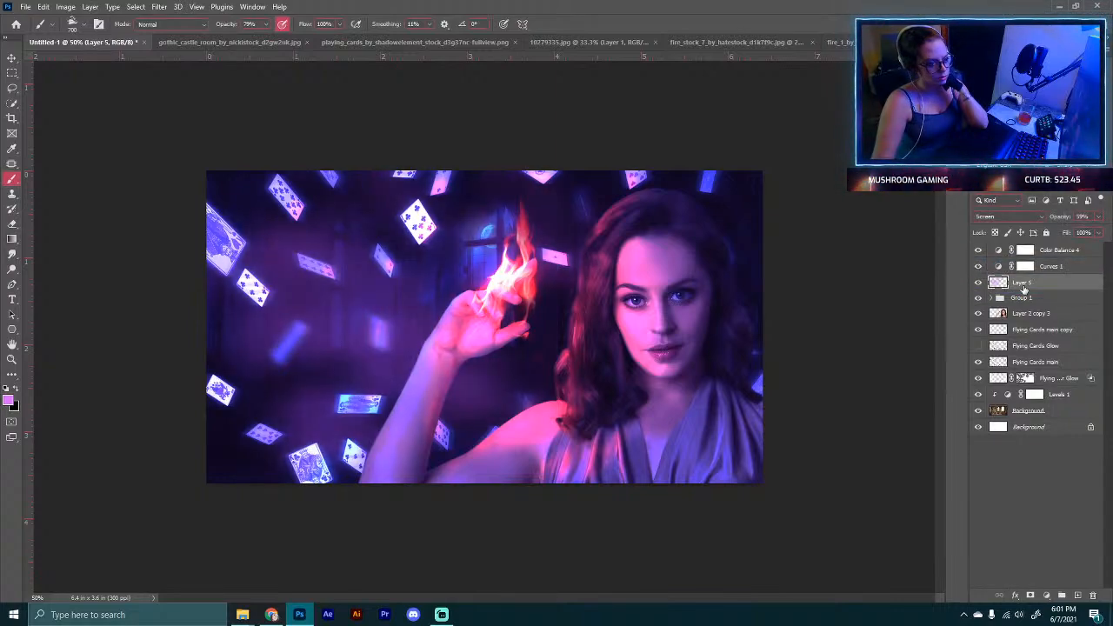
{"action": "left_click", "coordinate": [977, 284]}
{"action": "left_click", "coordinate": [978, 284]}
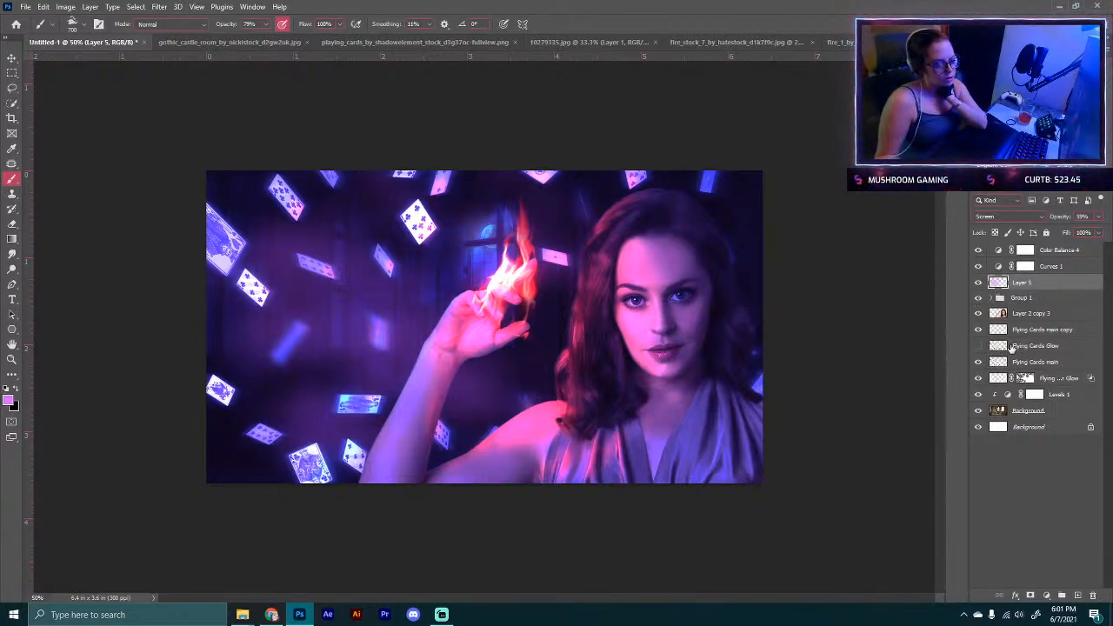
Step: Select the model layer Layer 2 copy 3, zoom in on her eyes, and hide the grading, cloud and Group 1 layers above
{"action": "left_click", "coordinate": [1024, 312]}
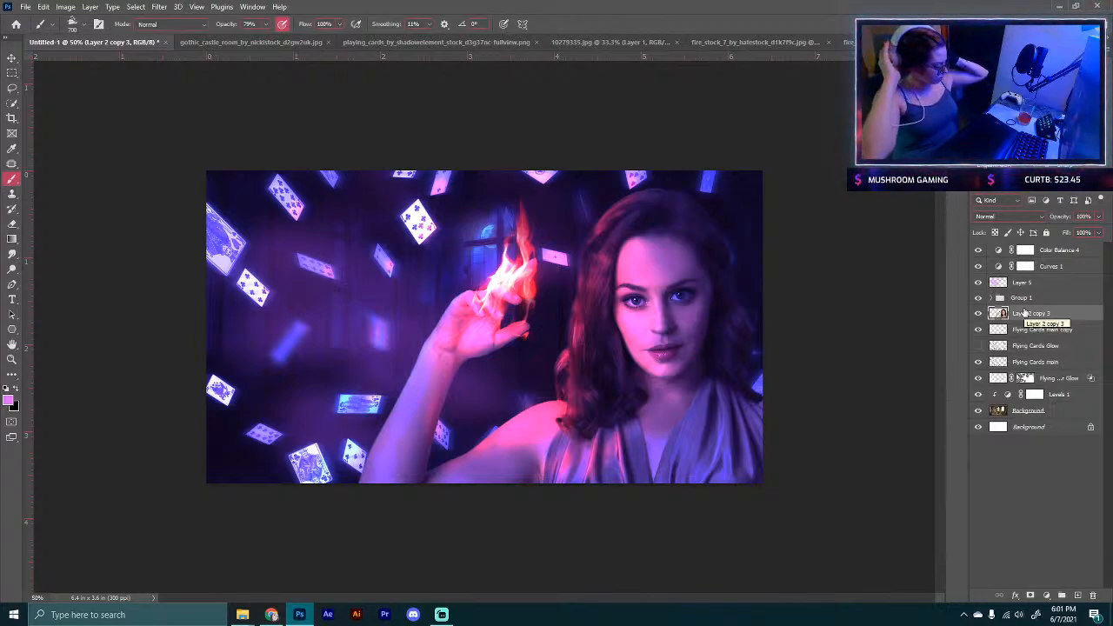
{"action": "key", "text": "ctrl+plus"}
{"action": "key", "text": "ctrl+plus"}
{"action": "key", "text": "ctrl+plus"}
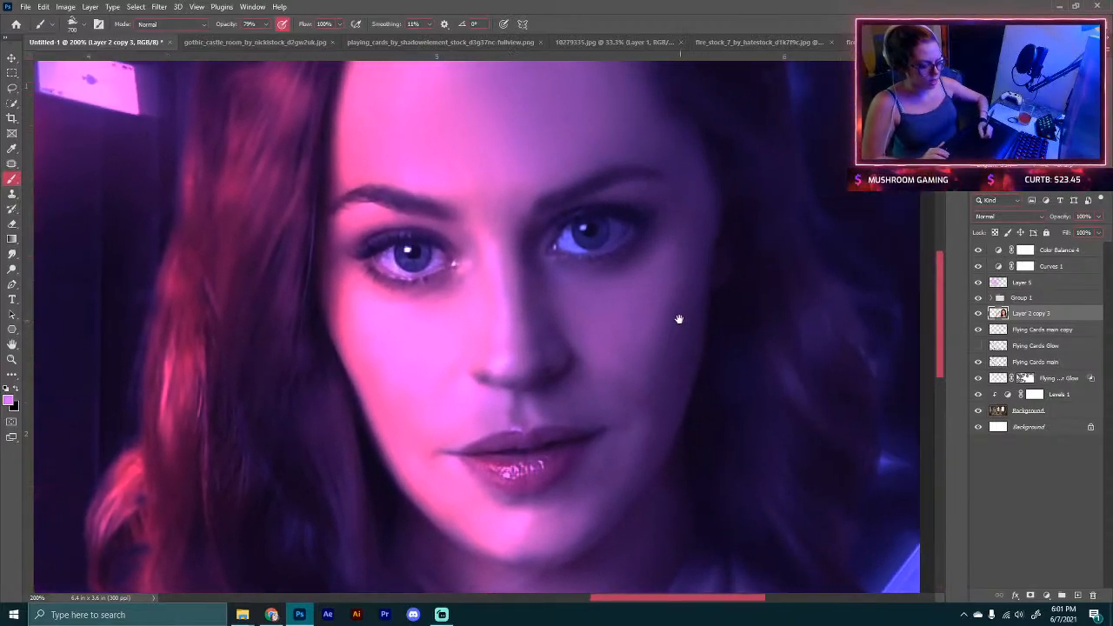
{"action": "left_click_drag", "start_coordinate": [678, 318], "coordinate": [653, 472]}
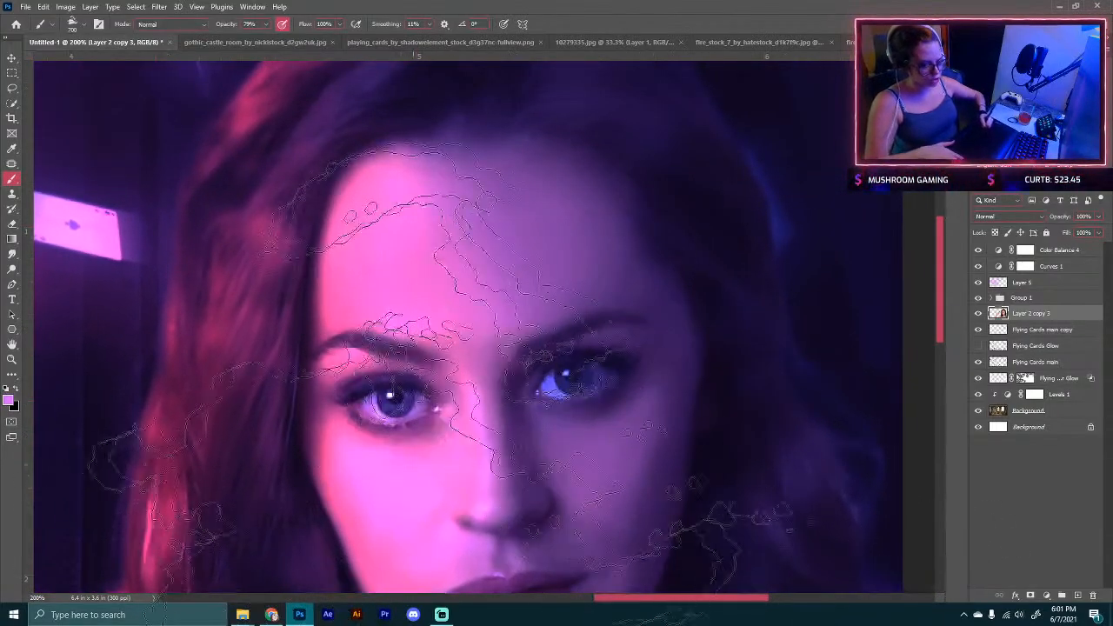
{"action": "key", "text": "ctrl+plus"}
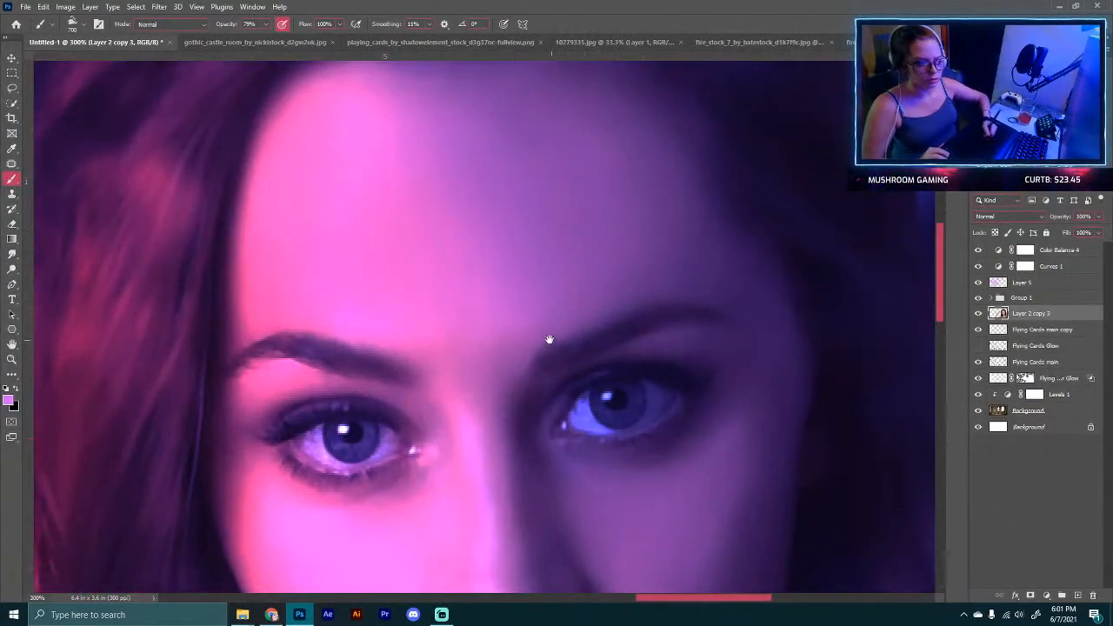
{"action": "left_click_drag", "start_coordinate": [549, 339], "coordinate": [525, 218]}
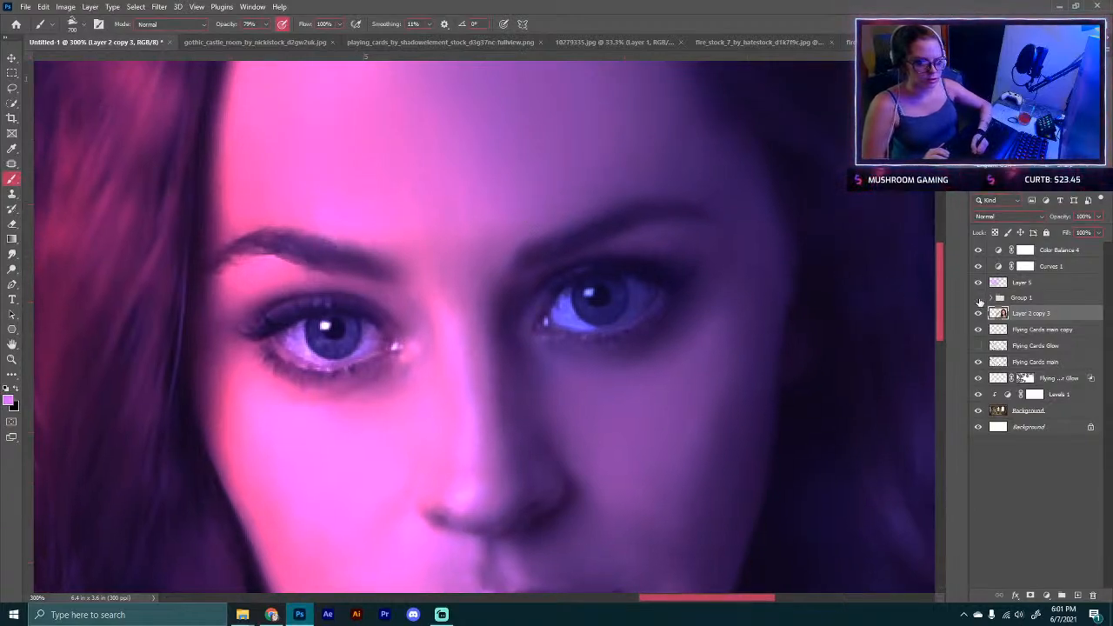
{"action": "left_click", "coordinate": [980, 262]}
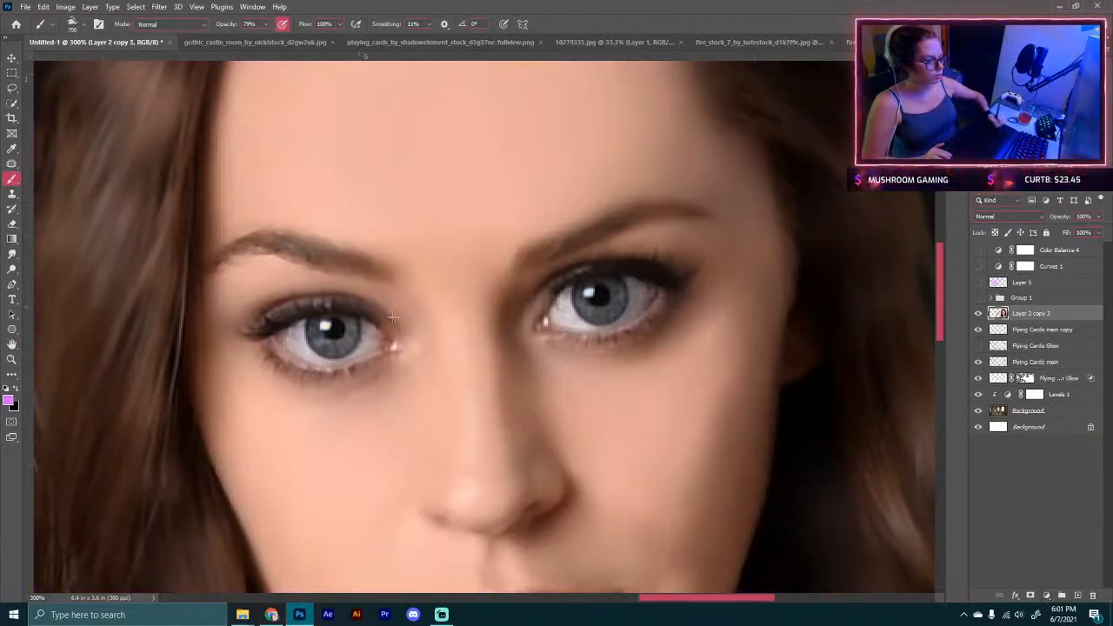
Step: Add a new empty layer and choose the Soft Round brush, reducing its size for small detail work
{"action": "left_click", "coordinate": [1077, 595]}
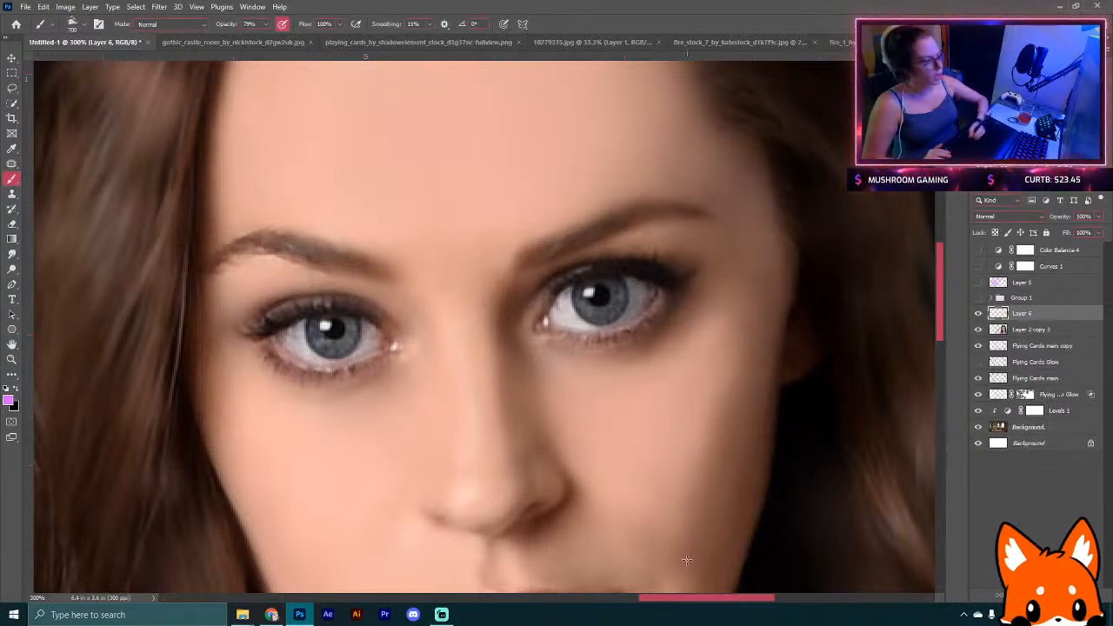
{"action": "left_click", "coordinate": [77, 24]}
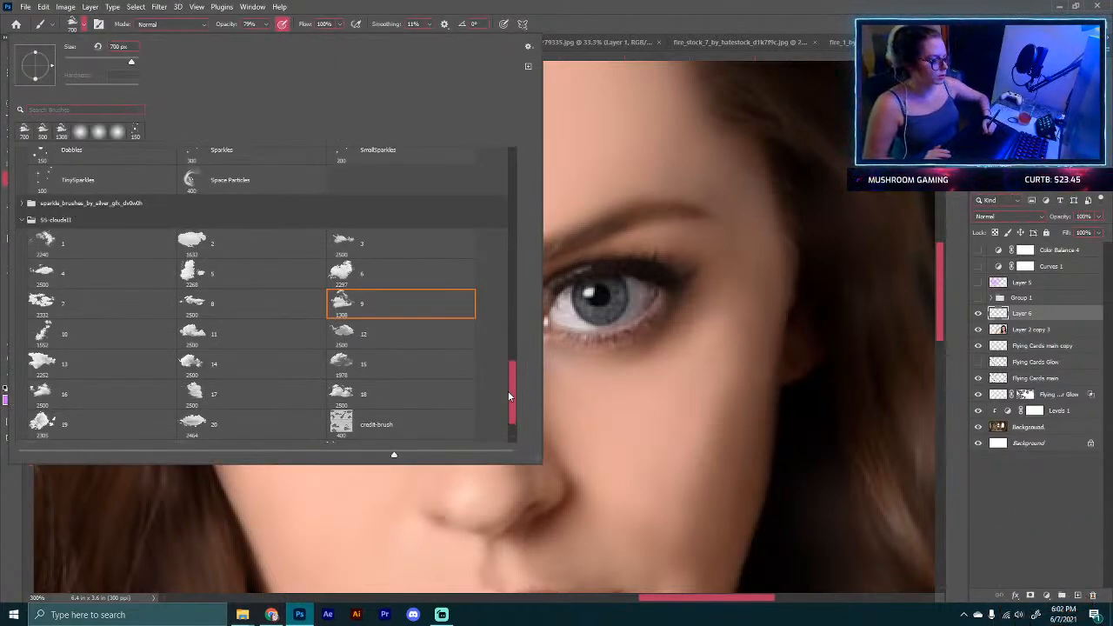
{"action": "left_click_drag", "start_coordinate": [509, 397], "coordinate": [470, 161]}
{"action": "left_click", "coordinate": [97, 185]}
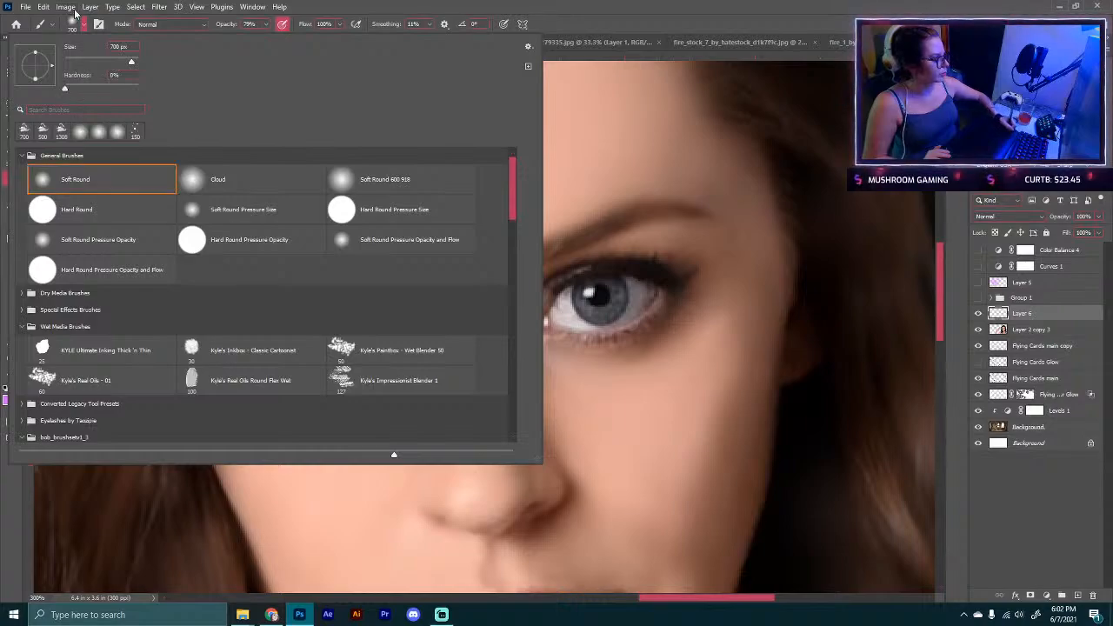
{"action": "left_click", "coordinate": [76, 23]}
{"action": "key", "text": "bracketleft"}
{"action": "key", "text": "bracketleft"}
{"action": "key", "text": "bracketleft"}
{"action": "key", "text": "bracketleft"}
{"action": "key", "text": "bracketleft"}
{"action": "key", "text": "bracketleft"}
{"action": "key", "text": "bracketleft"}
{"action": "key", "text": "bracketleft"}
{"action": "key", "text": "bracketleft"}
{"action": "key", "text": "bracketleft"}
{"action": "key", "text": "bracketleft"}
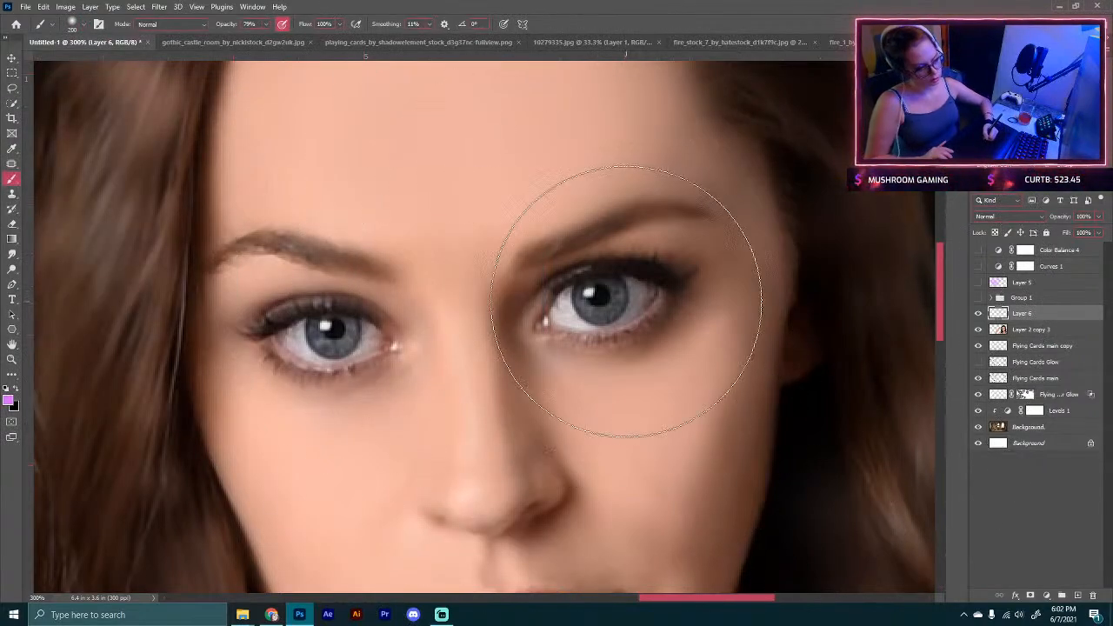
{"action": "key", "text": "bracketleft"}
{"action": "key", "text": "bracketleft"}
{"action": "key", "text": "bracketleft"}
{"action": "key", "text": "bracketleft"}
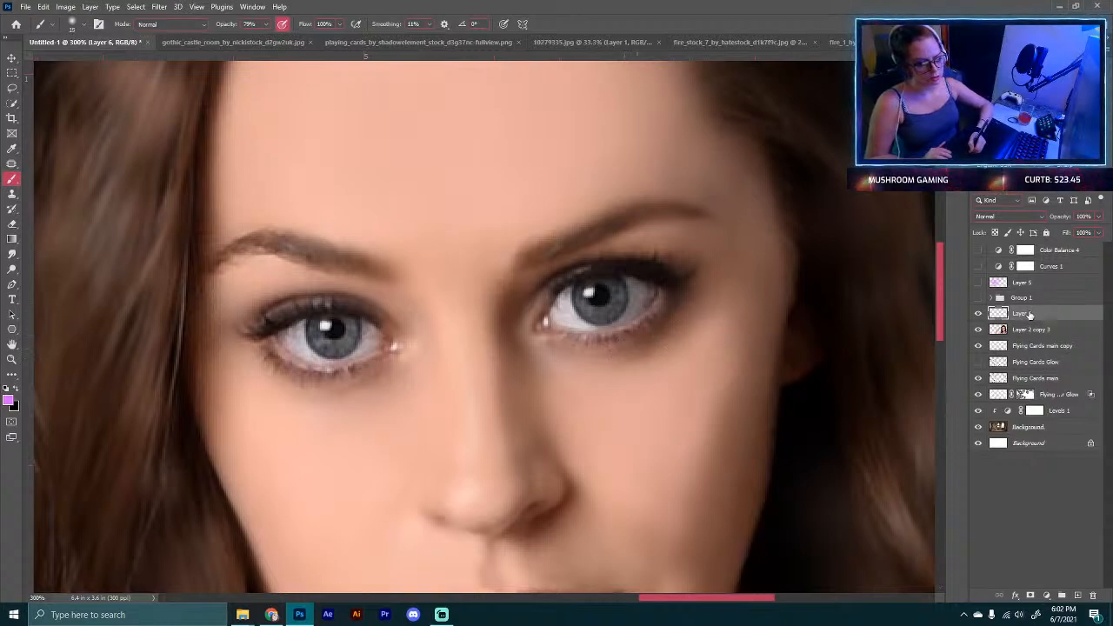
Step: Delete the empty layer and add a Hue/Saturation adjustment layer above the model layer
{"action": "left_click_drag", "start_coordinate": [1029, 315], "coordinate": [1093, 595]}
{"action": "left_click", "coordinate": [1047, 596]}
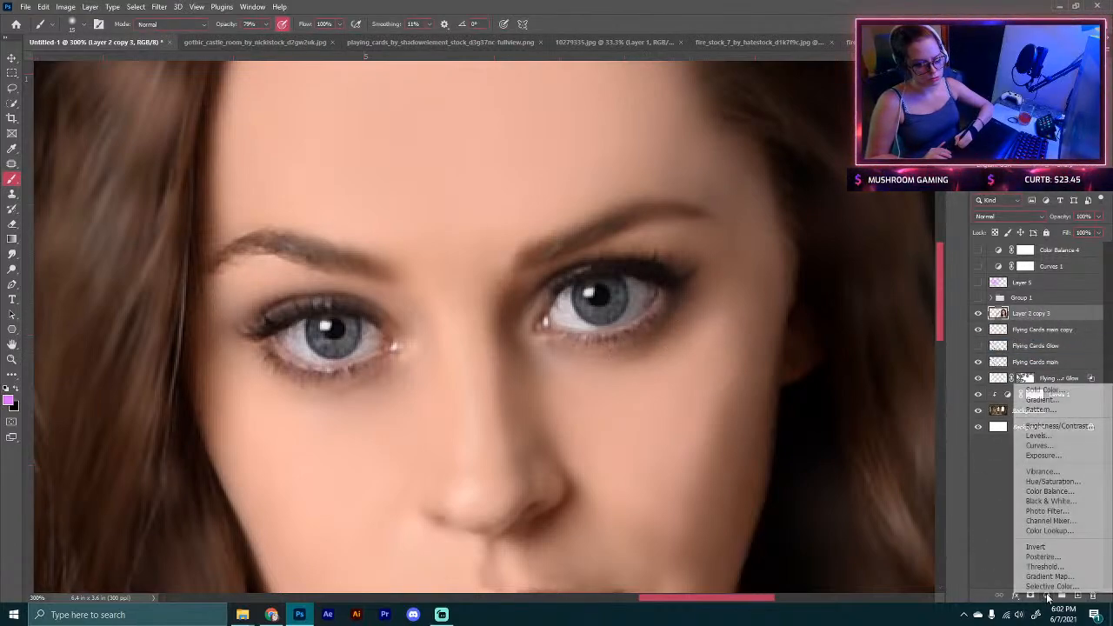
{"action": "left_click", "coordinate": [1052, 481]}
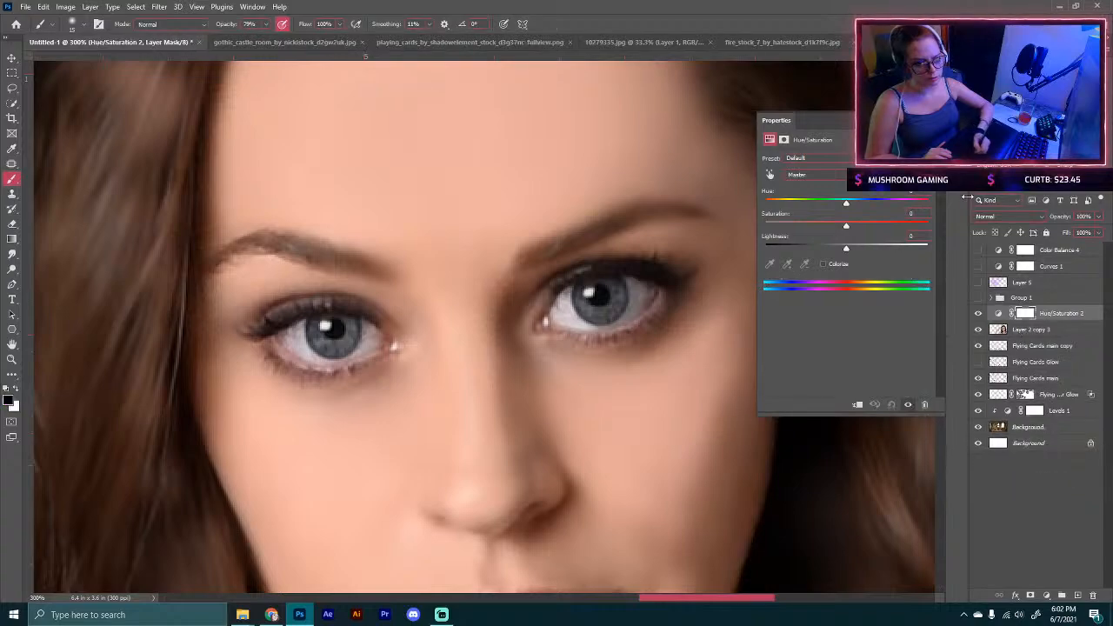
Step: Invert the Hue/Saturation mask to black and switch the paint colour to white
{"action": "left_click", "coordinate": [929, 120]}
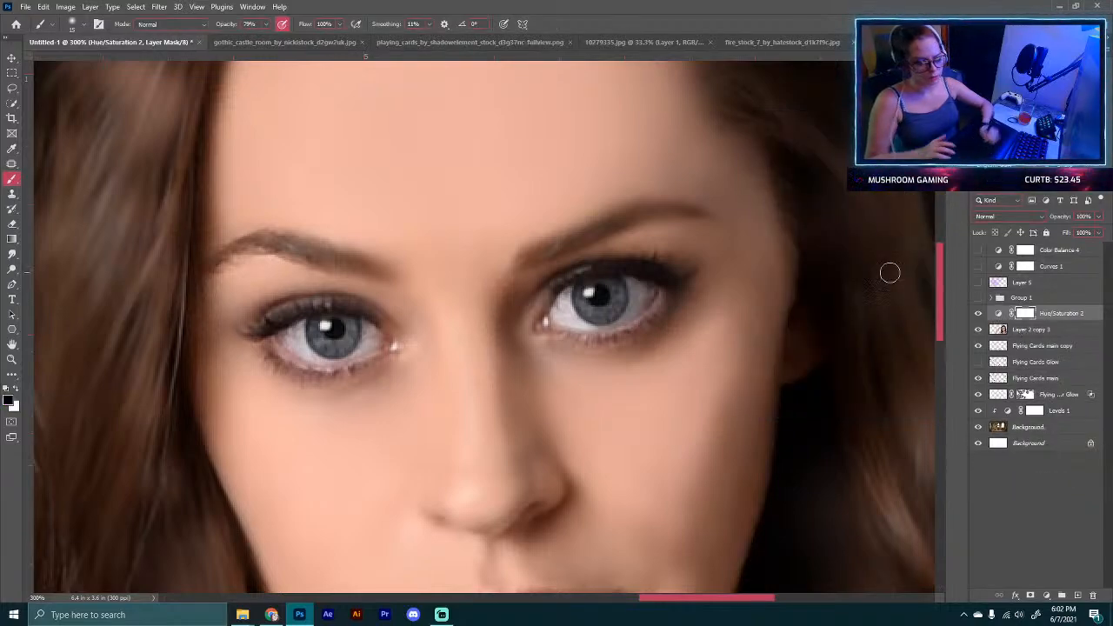
{"action": "key", "text": "ctrl+i"}
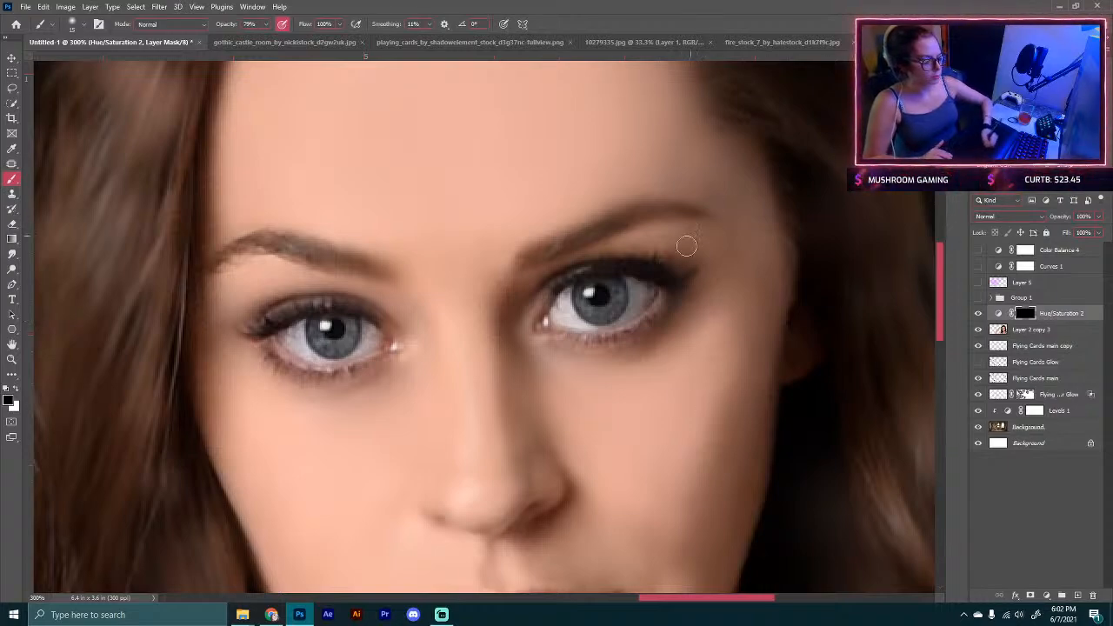
{"action": "left_click_drag", "start_coordinate": [629, 300], "coordinate": [610, 308]}
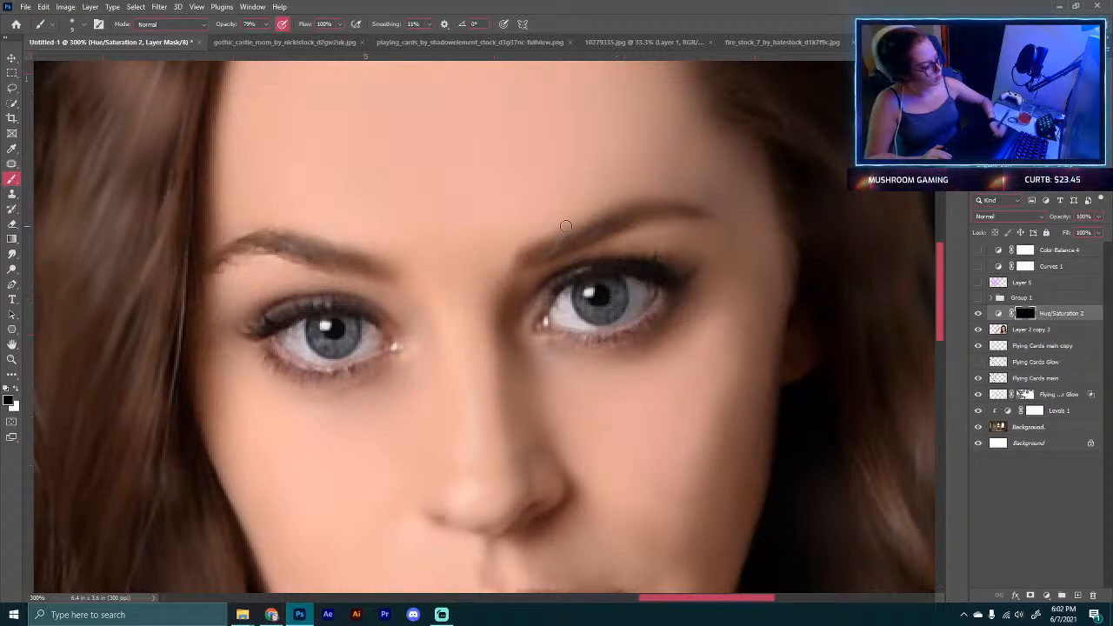
{"action": "key", "text": "x"}
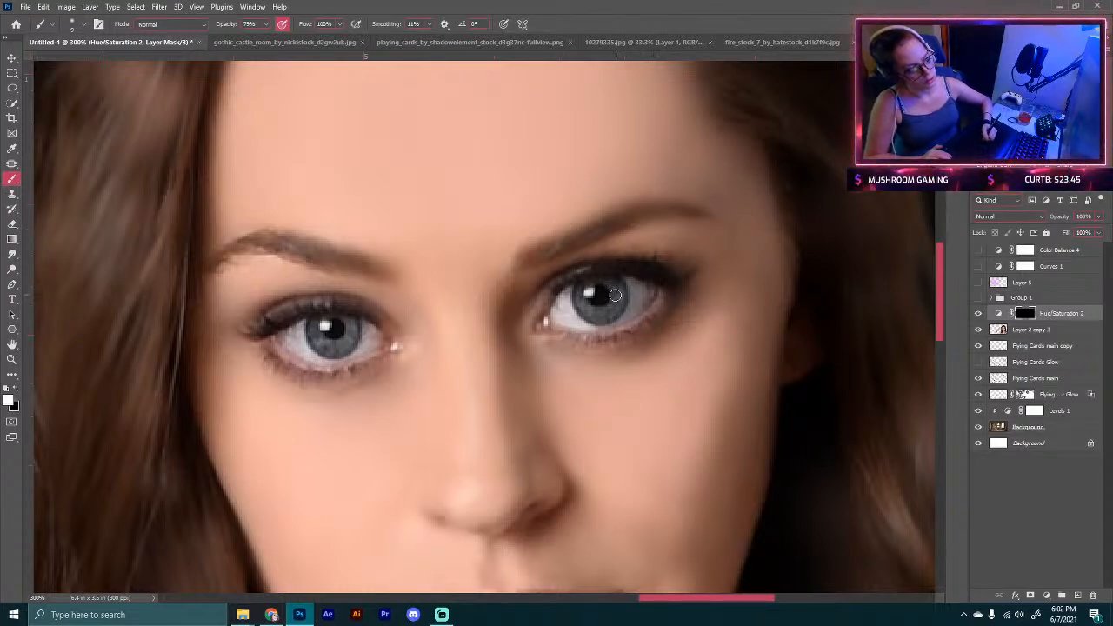
Step: Push the adjustment's hue slider far to the right and raise saturation to +100
{"action": "double_click", "coordinate": [998, 313]}
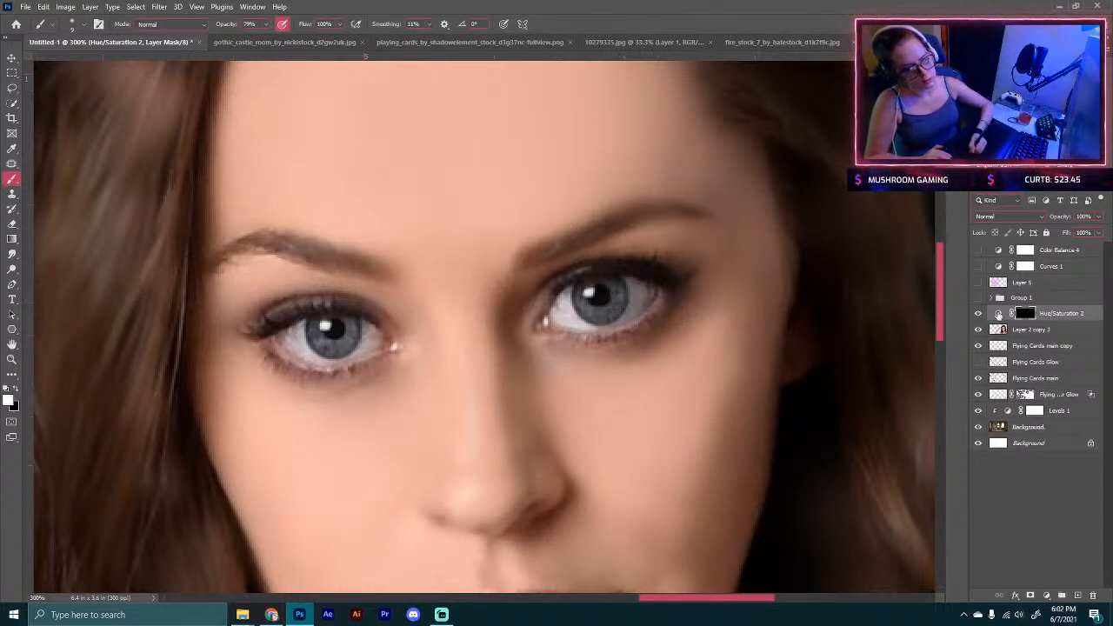
{"action": "left_click_drag", "start_coordinate": [847, 204], "coordinate": [925, 205]}
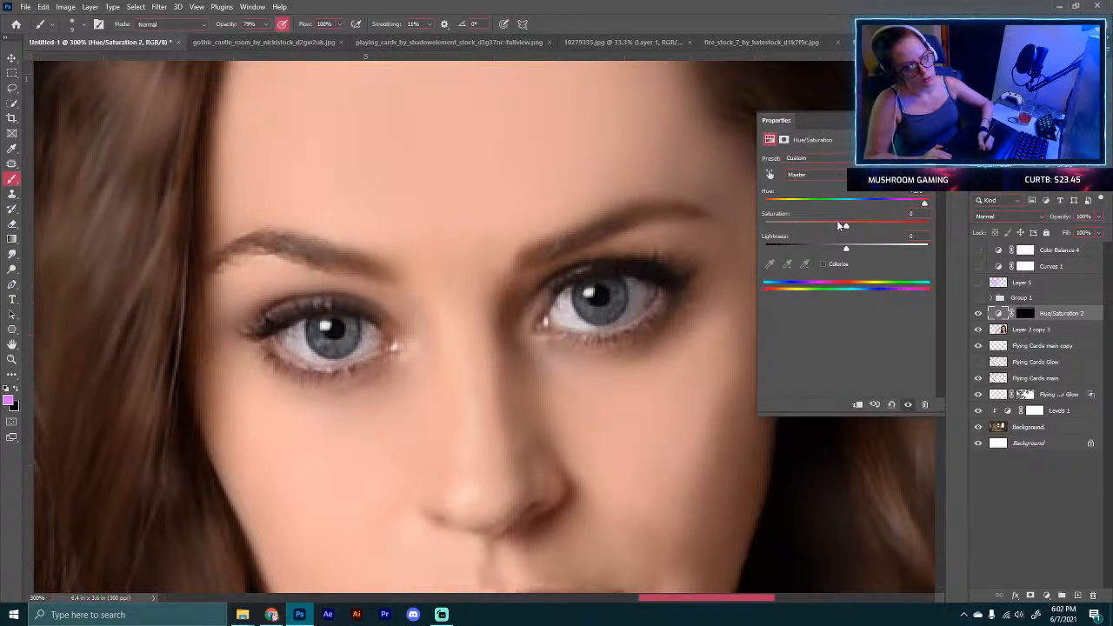
{"action": "left_click_drag", "start_coordinate": [845, 226], "coordinate": [930, 227]}
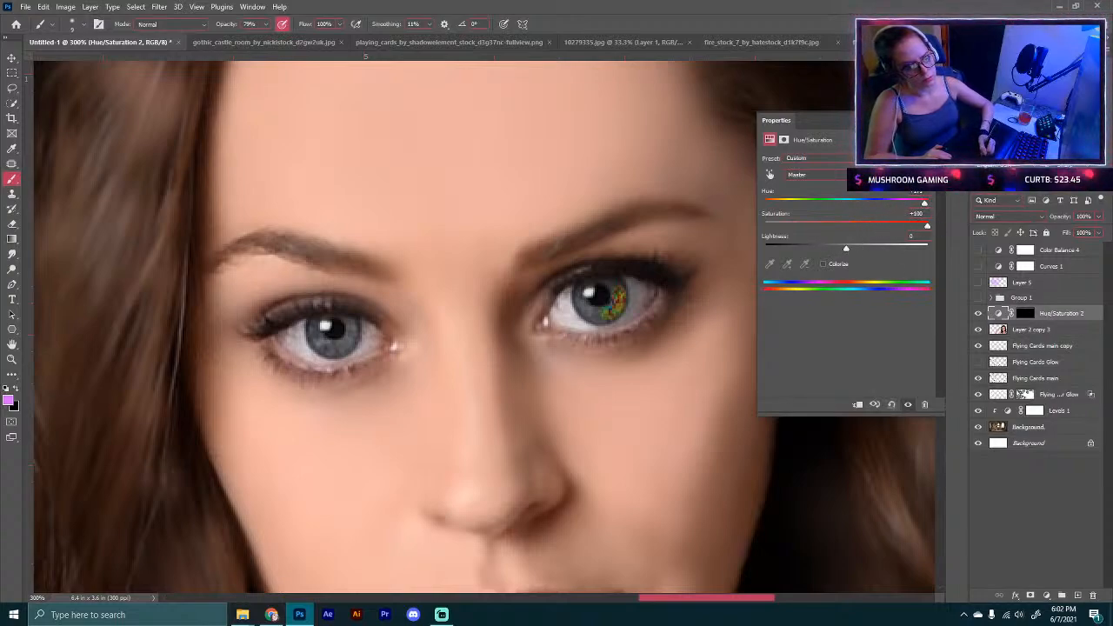
{"action": "left_click", "coordinate": [928, 119]}
Step: Paint white on the adjustment mask over both irises to reveal the colour change
{"action": "left_click", "coordinate": [1024, 314]}
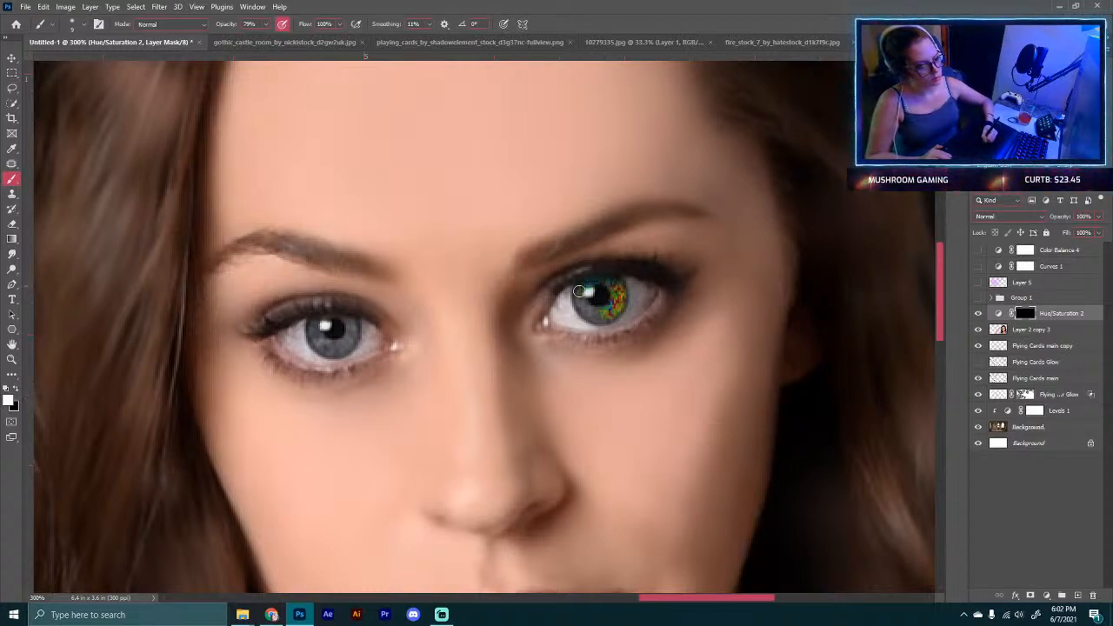
{"action": "mouse_move", "coordinate": [578, 291]}
{"action": "left_mouse_down"}
{"action": "mouse_move", "coordinate": [591, 311]}
{"action": "mouse_move", "coordinate": [611, 312]}
{"action": "left_mouse_up"}
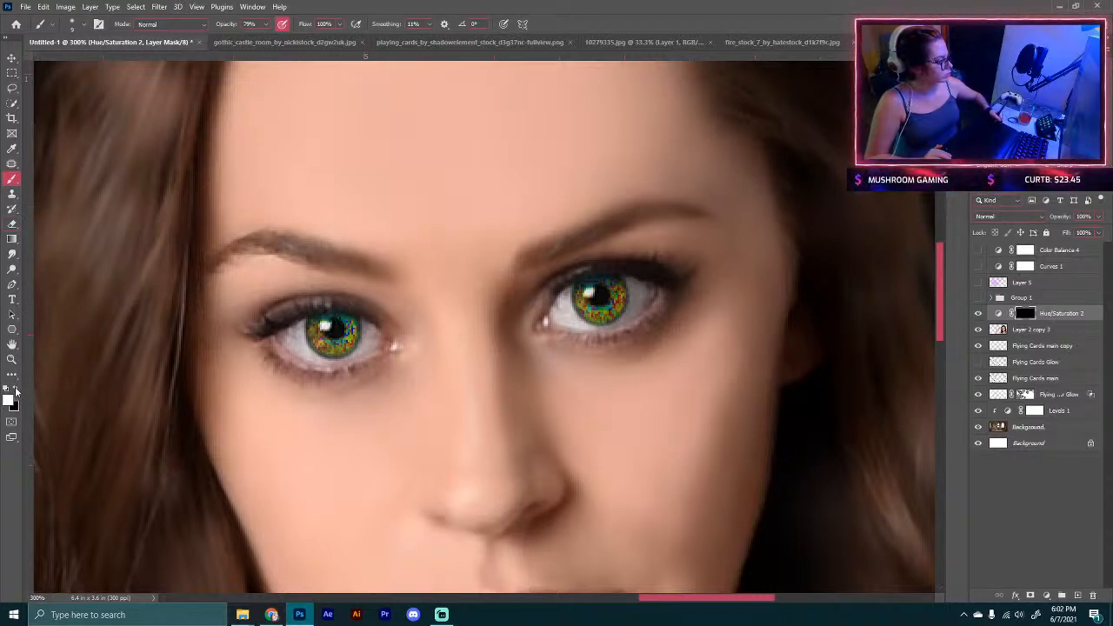
{"action": "key", "text": "x"}
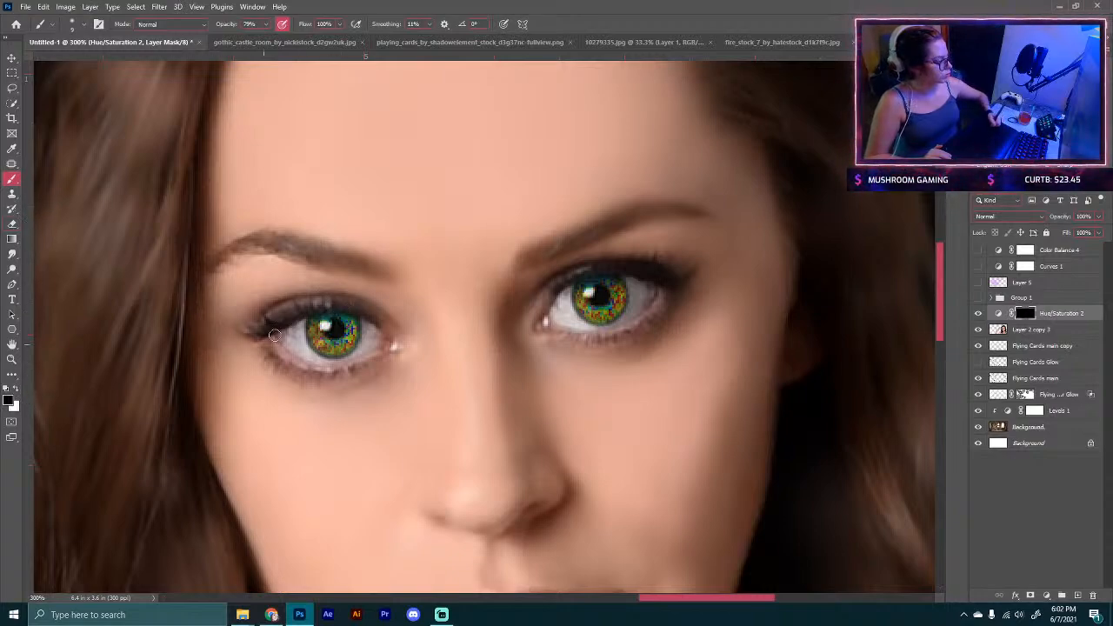
Step: Reopen the adjustment, shift the hue toward blue and set saturation to +89
{"action": "double_click", "coordinate": [999, 313]}
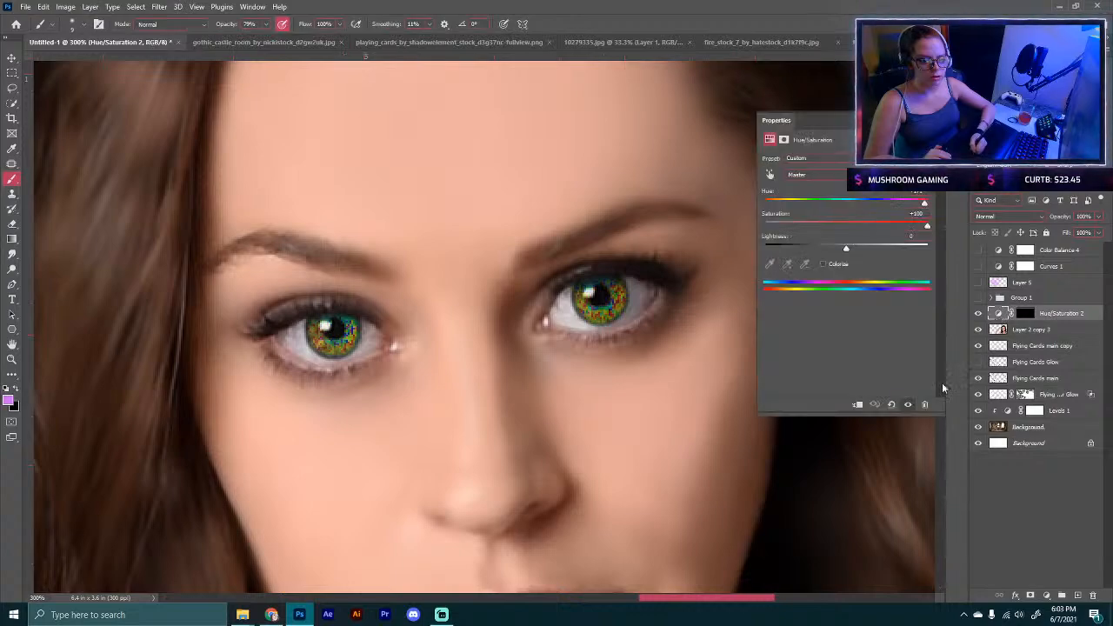
{"action": "left_click_drag", "start_coordinate": [919, 226], "coordinate": [834, 206]}
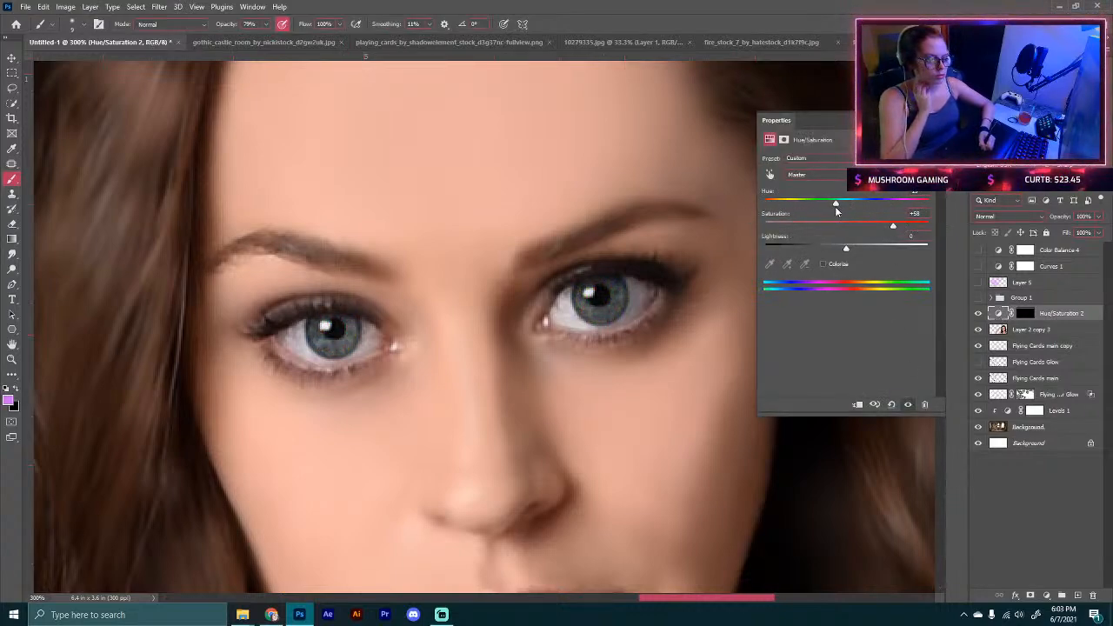
{"action": "left_click_drag", "start_coordinate": [892, 227], "coordinate": [918, 226]}
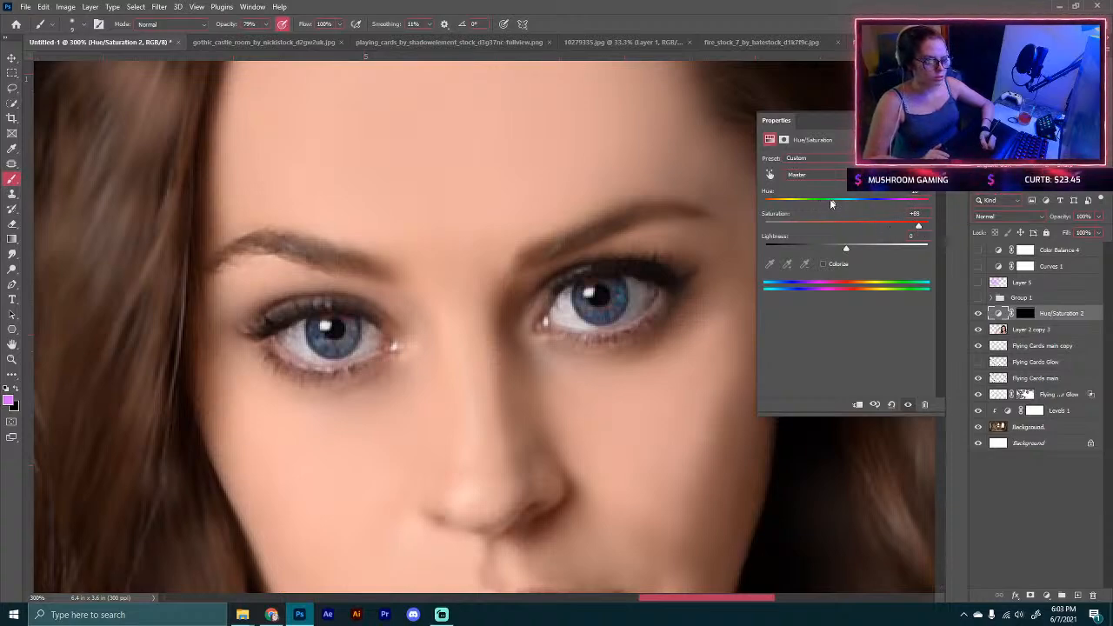
{"action": "mouse_move", "coordinate": [833, 202]}
{"action": "left_mouse_down"}
{"action": "mouse_move", "coordinate": [902, 206]}
{"action": "mouse_move", "coordinate": [786, 207]}
{"action": "mouse_move", "coordinate": [820, 214]}
{"action": "left_mouse_up"}
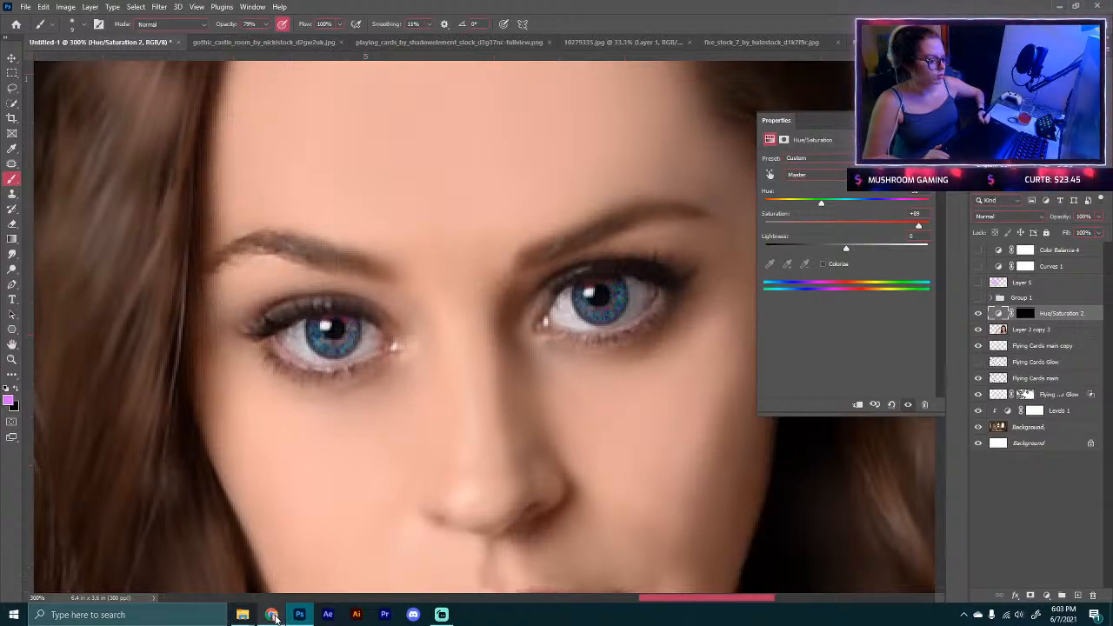
{"action": "left_click", "coordinate": [271, 615]}
{"action": "left_click", "coordinate": [226, 34]}
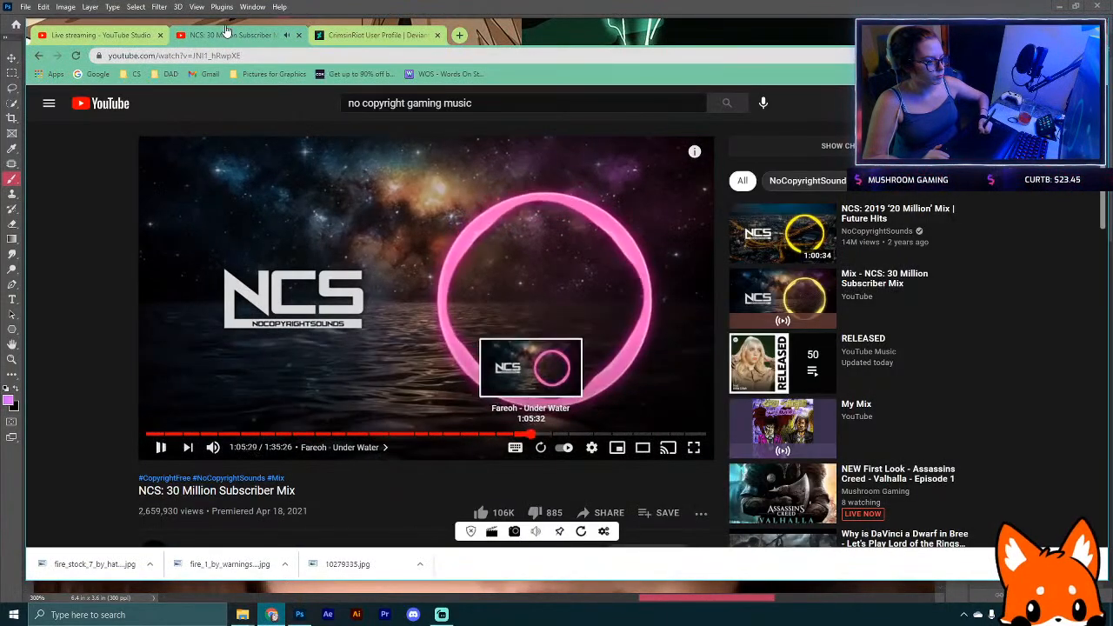
{"action": "left_click", "coordinate": [299, 615]}
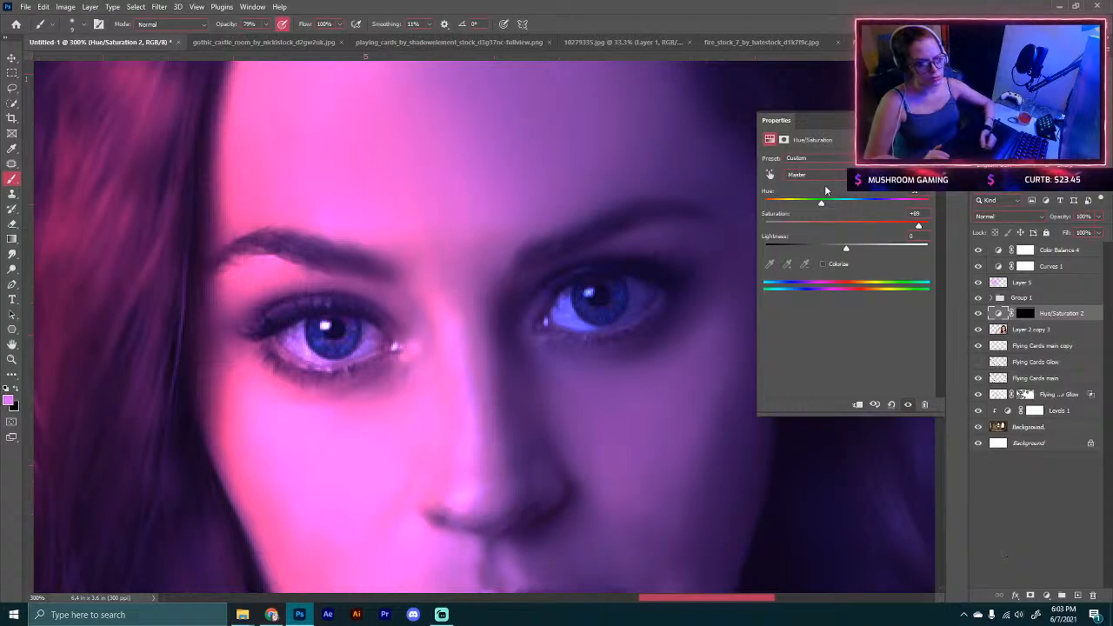
Step: Tweak the hue slightly and raise the adjustment's lightness to +70
{"action": "mouse_move", "coordinate": [819, 200]}
{"action": "left_mouse_down"}
{"action": "mouse_move", "coordinate": [888, 203]}
{"action": "mouse_move", "coordinate": [768, 203]}
{"action": "mouse_move", "coordinate": [824, 203]}
{"action": "left_mouse_up"}
{"action": "left_click_drag", "start_coordinate": [848, 251], "coordinate": [895, 250]}
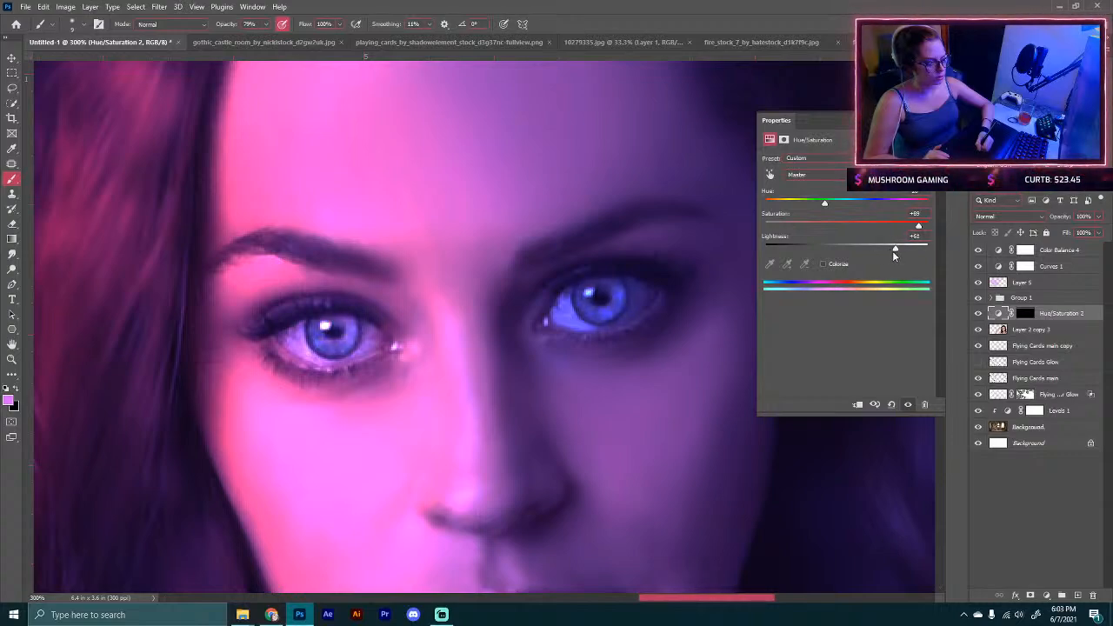
{"action": "key", "text": "ctrl+minus"}
{"action": "key", "text": "ctrl+minus"}
{"action": "key", "text": "ctrl+minus"}
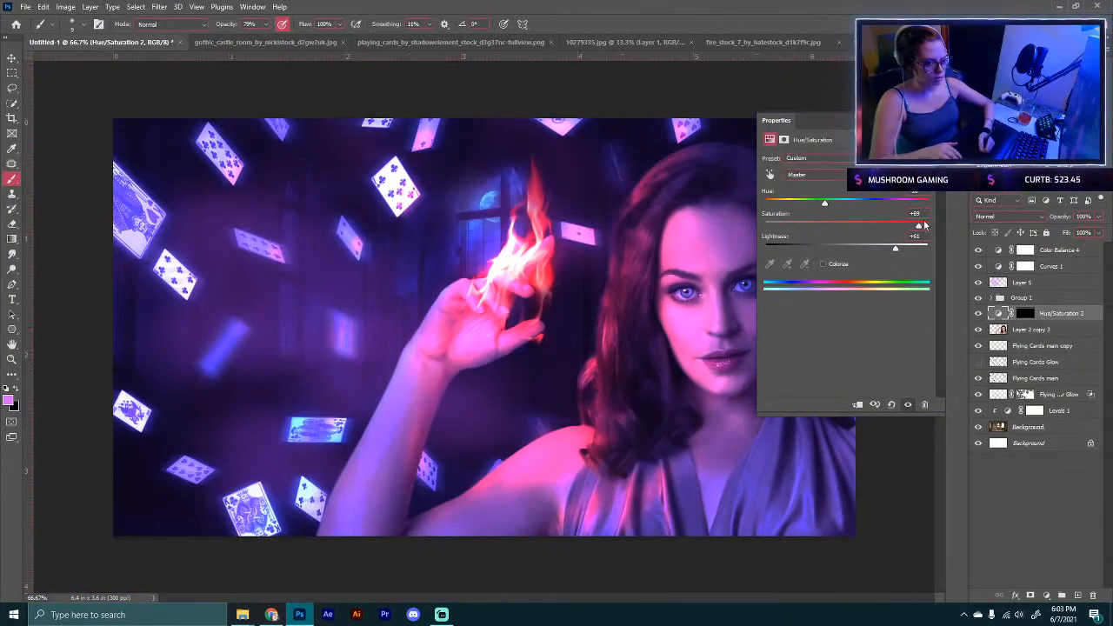
{"action": "left_click_drag", "start_coordinate": [895, 249], "coordinate": [903, 247]}
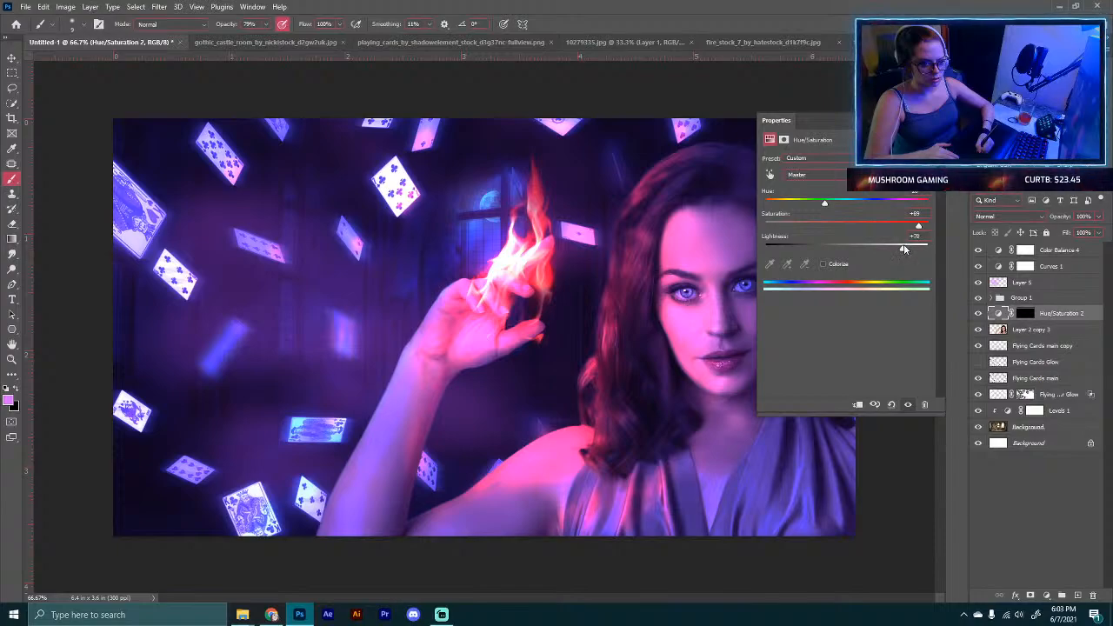
Step: Turn on Colorize for the eye Hue/Saturation adjustment
{"action": "left_click_drag", "start_coordinate": [835, 121], "coordinate": [237, 197]}
{"action": "key", "text": "ctrl+plus"}
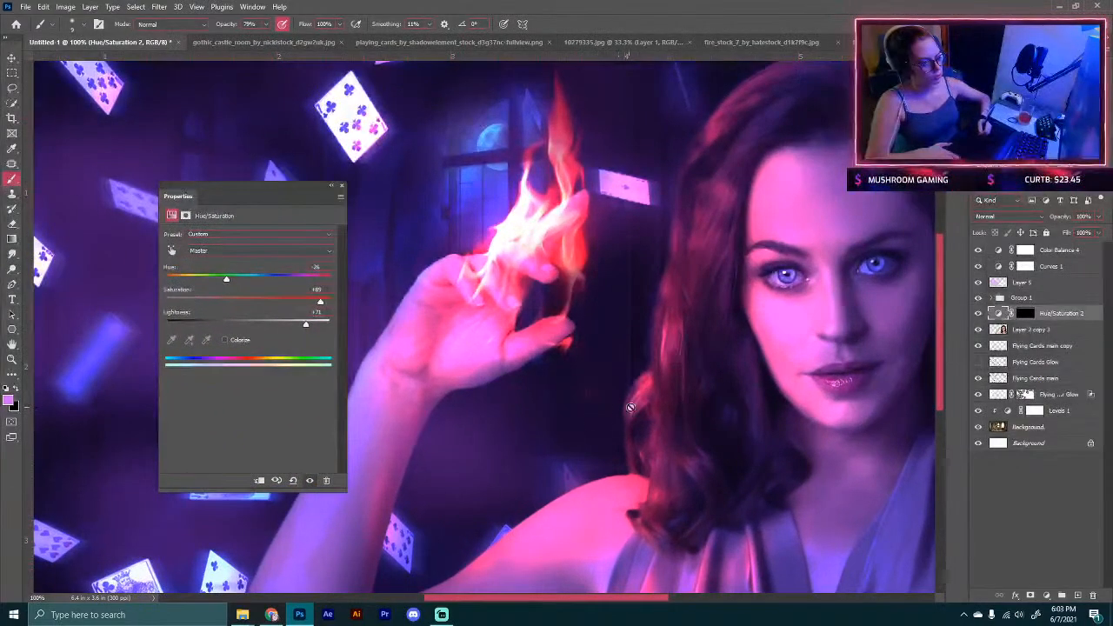
{"action": "left_click_drag", "start_coordinate": [842, 423], "coordinate": [591, 467]}
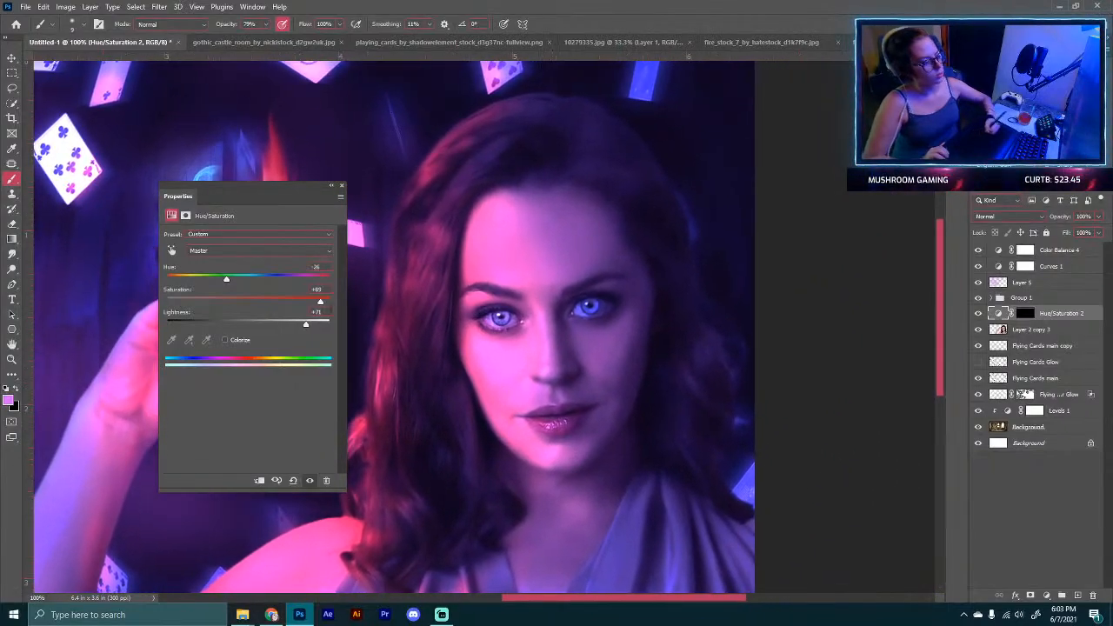
{"action": "mouse_move", "coordinate": [228, 276]}
{"action": "left_mouse_down"}
{"action": "mouse_move", "coordinate": [274, 281]}
{"action": "mouse_move", "coordinate": [226, 280]}
{"action": "left_mouse_up"}
{"action": "left_click", "coordinate": [224, 340]}
{"action": "left_click_drag", "start_coordinate": [247, 324], "coordinate": [285, 324]}
Step: Set the colorized hue to 312, saturation to 79 and lightness to +33
{"action": "mouse_move", "coordinate": [227, 279]}
{"action": "left_mouse_down"}
{"action": "mouse_move", "coordinate": [287, 279]}
{"action": "mouse_move", "coordinate": [238, 289]}
{"action": "left_mouse_up"}
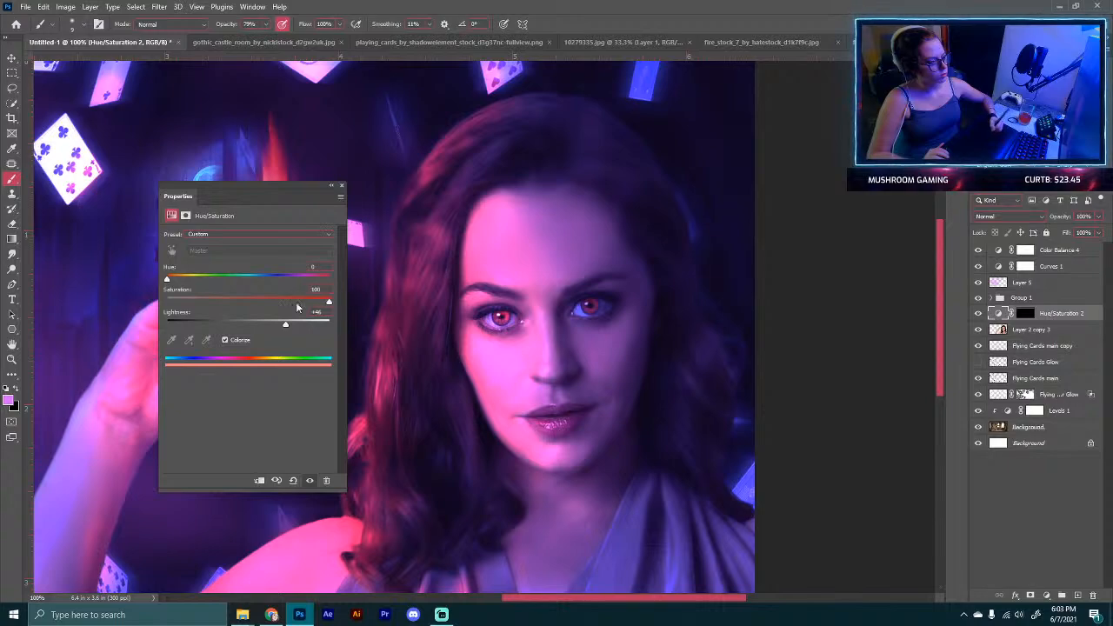
{"action": "left_click_drag", "start_coordinate": [172, 278], "coordinate": [319, 275]}
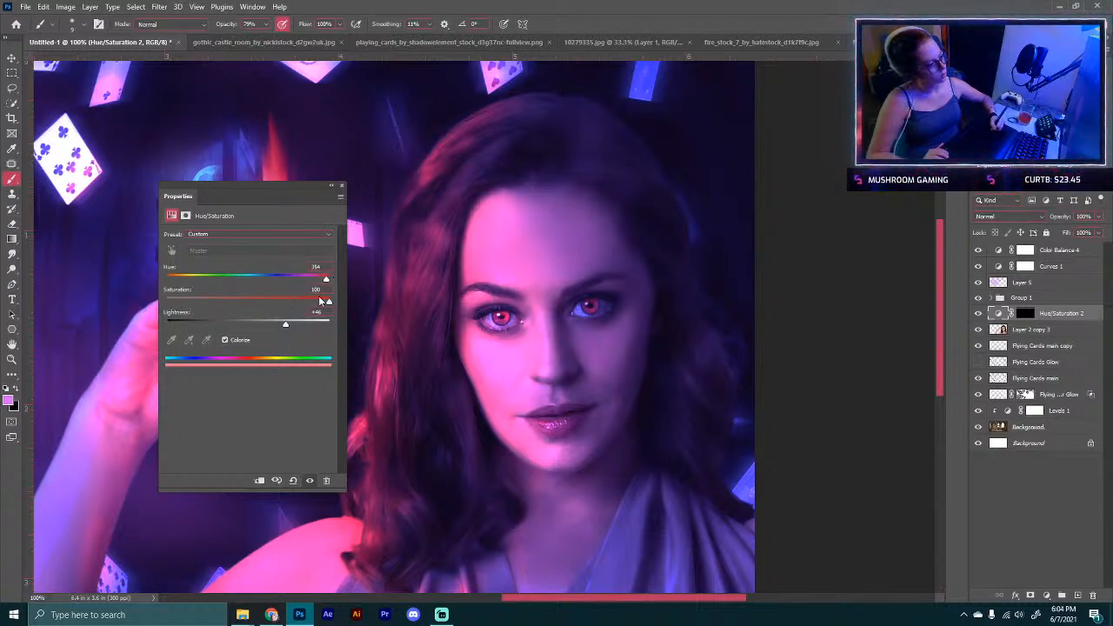
{"action": "mouse_move", "coordinate": [278, 328]}
{"action": "left_mouse_down"}
{"action": "mouse_move", "coordinate": [252, 328]}
{"action": "mouse_move", "coordinate": [274, 325]}
{"action": "left_mouse_up"}
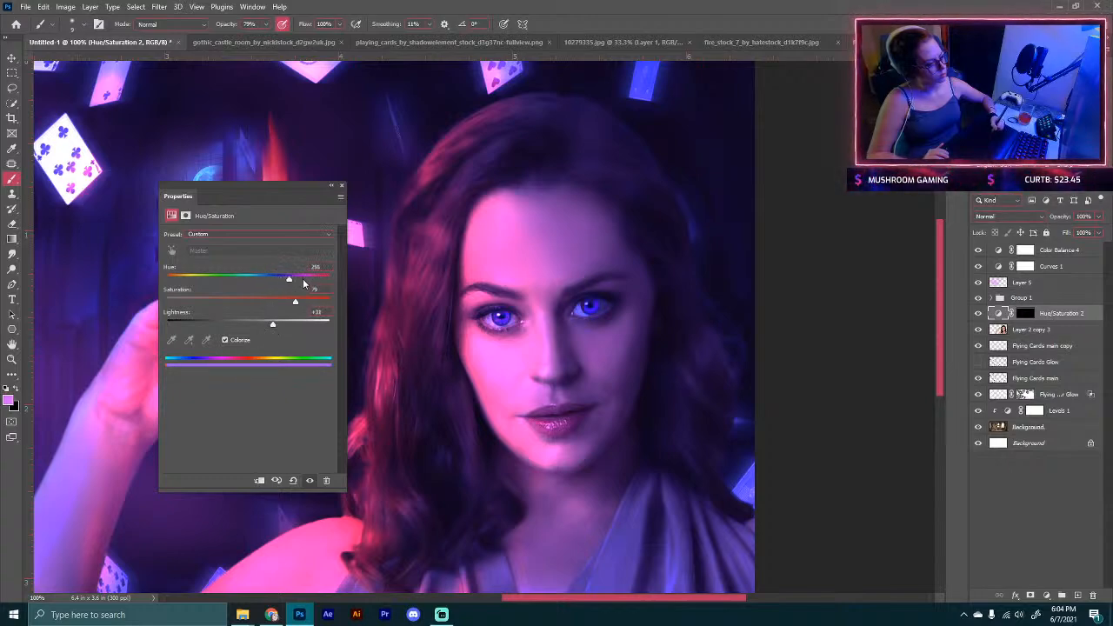
{"action": "left_click_drag", "start_coordinate": [303, 283], "coordinate": [320, 282]}
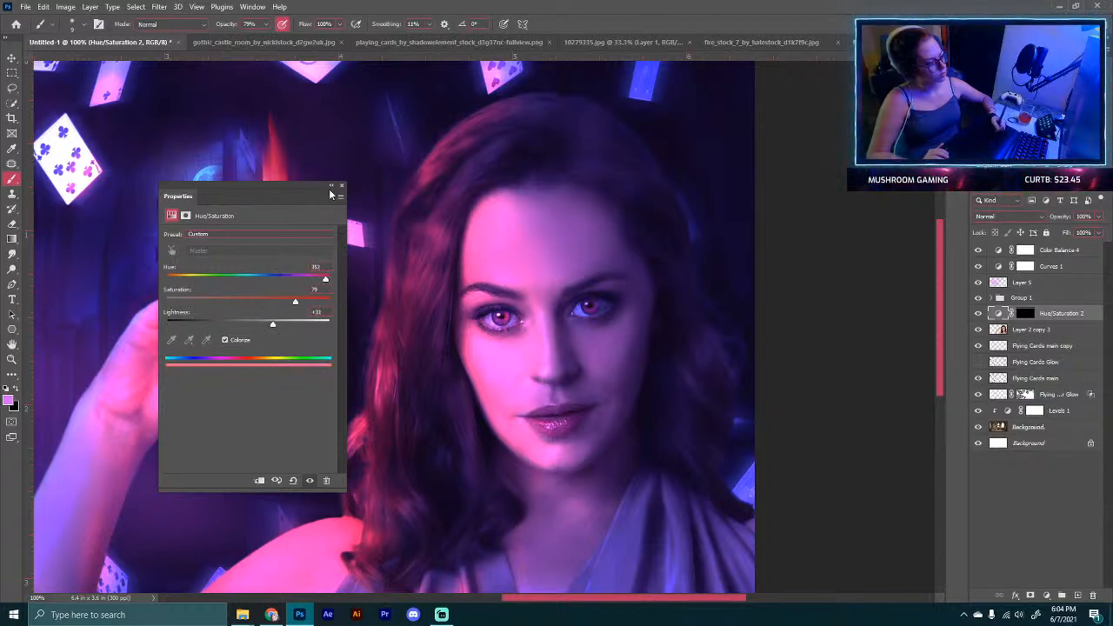
Step: Inspect the recoloured eyes up close and across the full composite
{"action": "left_click_drag", "start_coordinate": [303, 200], "coordinate": [974, 137]}
{"action": "key", "text": "ctrl+plus"}
{"action": "key", "text": "ctrl+plus"}
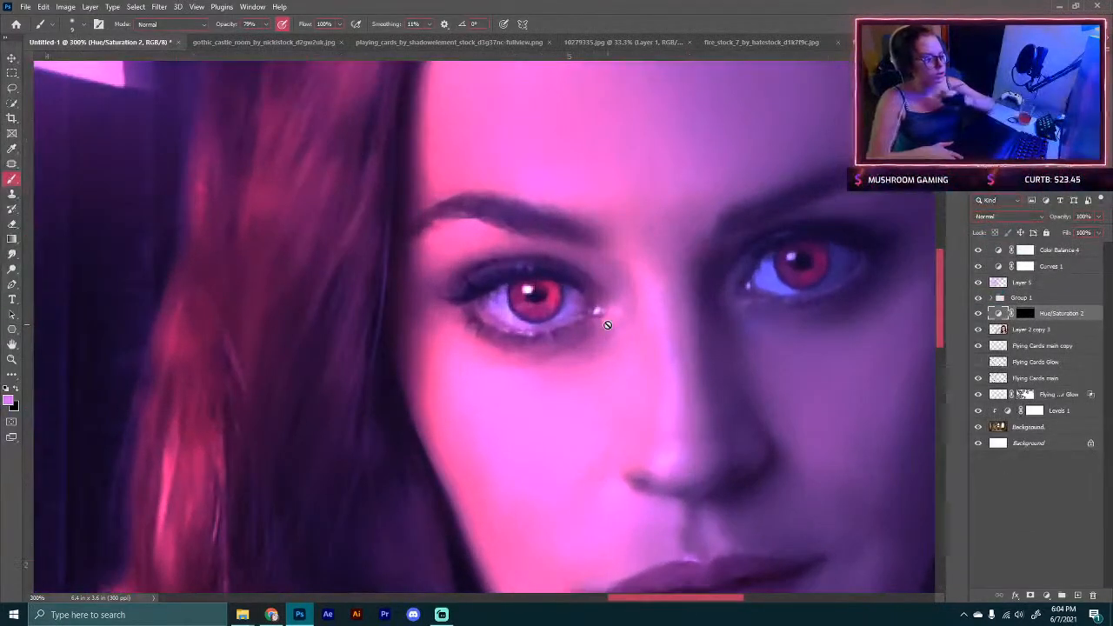
{"action": "key", "text": "ctrl+plus"}
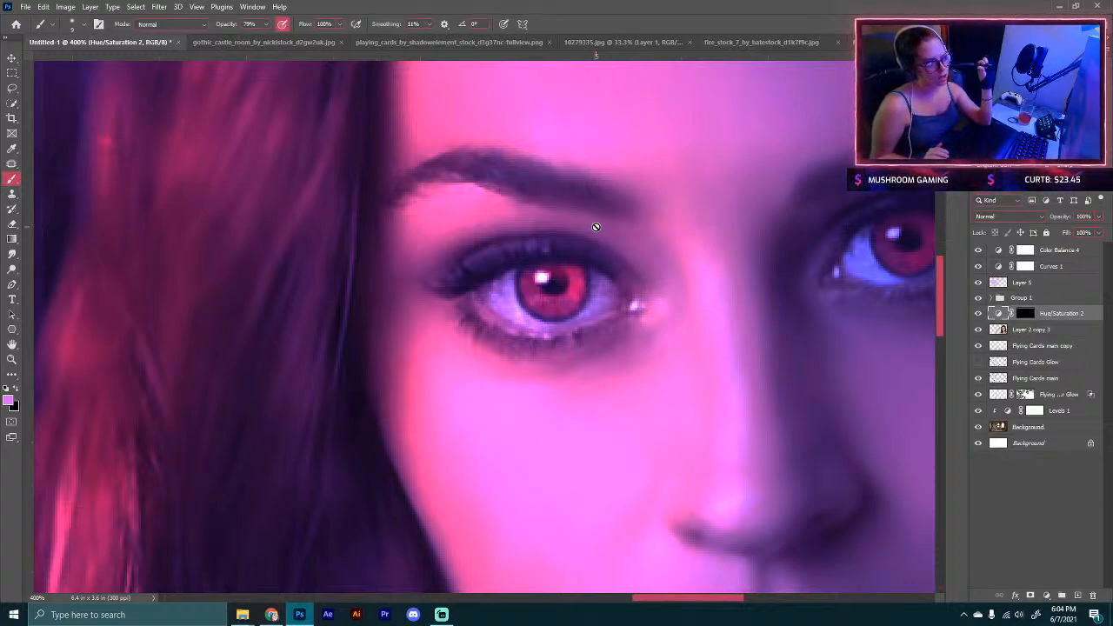
{"action": "left_click_drag", "start_coordinate": [736, 372], "coordinate": [308, 328]}
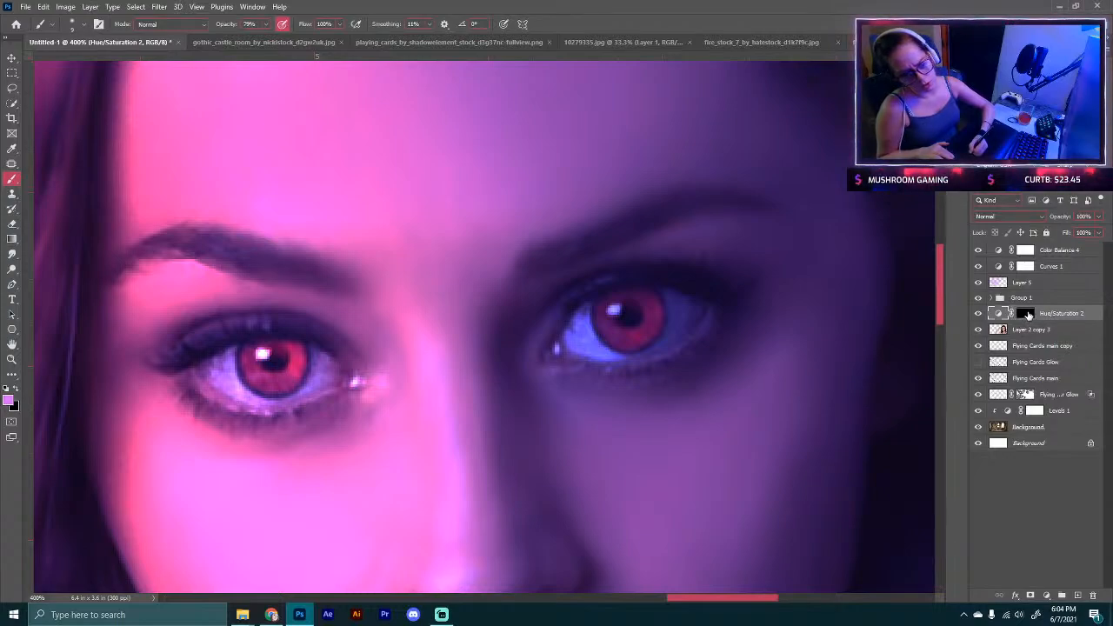
{"action": "left_click", "coordinate": [1026, 312]}
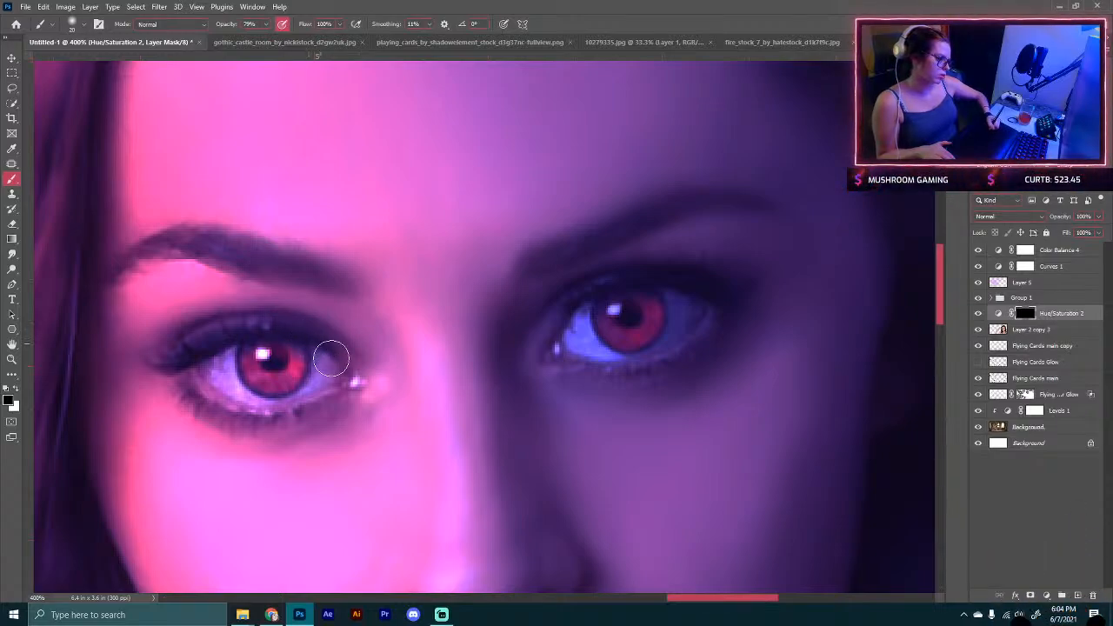
{"action": "scroll", "coordinate": [217, 352], "scroll_direction": "down", "scroll_amount": 5}
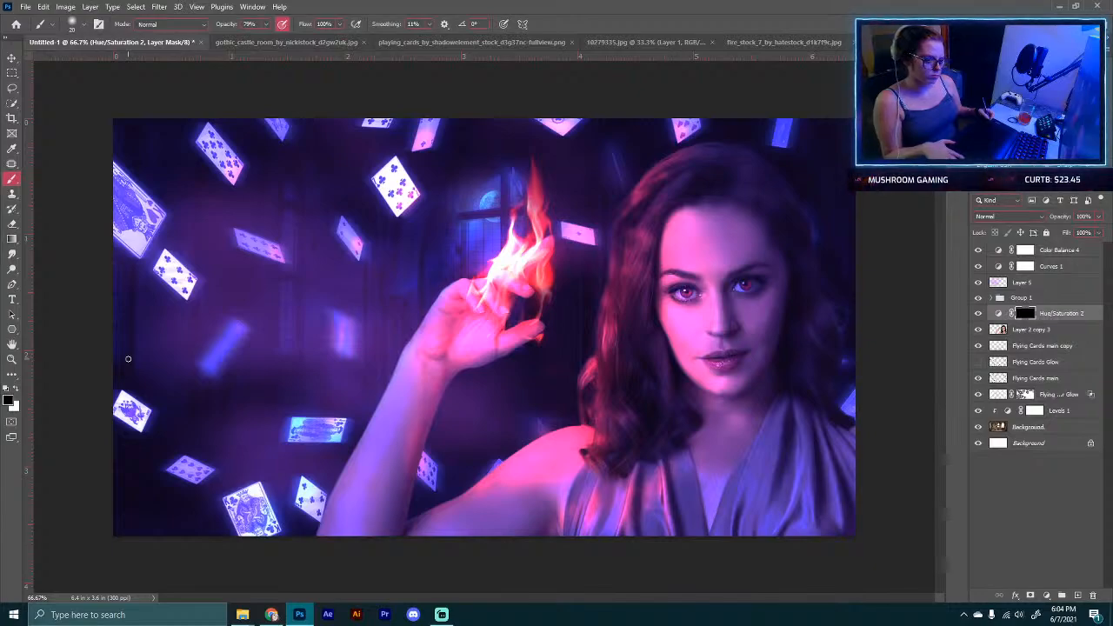
{"action": "scroll", "coordinate": [128, 358], "scroll_direction": "up", "scroll_amount": 3}
{"action": "left_click_drag", "start_coordinate": [588, 598], "coordinate": [703, 598]}
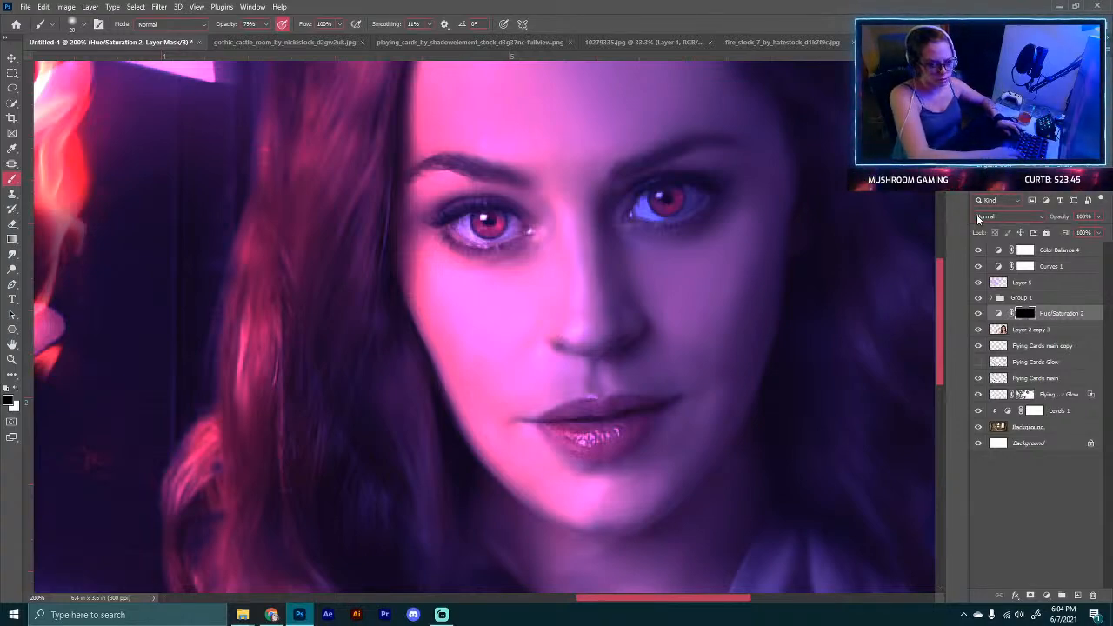
Step: Duplicate the eye Hue/Saturation adjustment layer, select the copy's mask and switch to the Rectangular Marquee tool
{"action": "key", "text": "ctrl+j"}
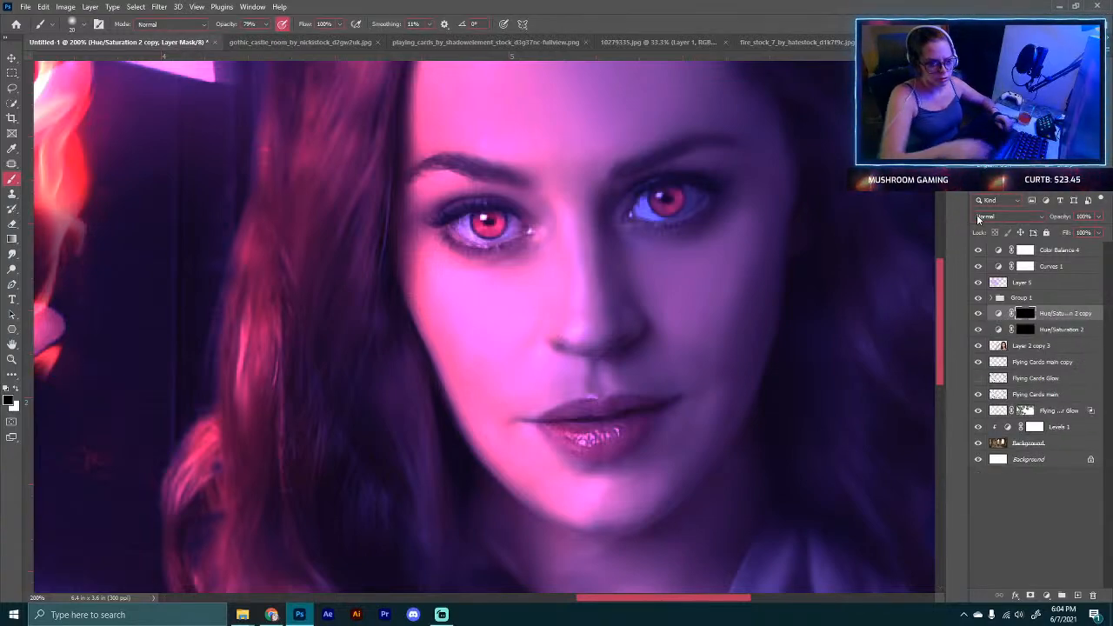
{"action": "left_click", "coordinate": [1025, 311], "text": "ctrl"}
{"action": "left_click", "coordinate": [11, 73]}
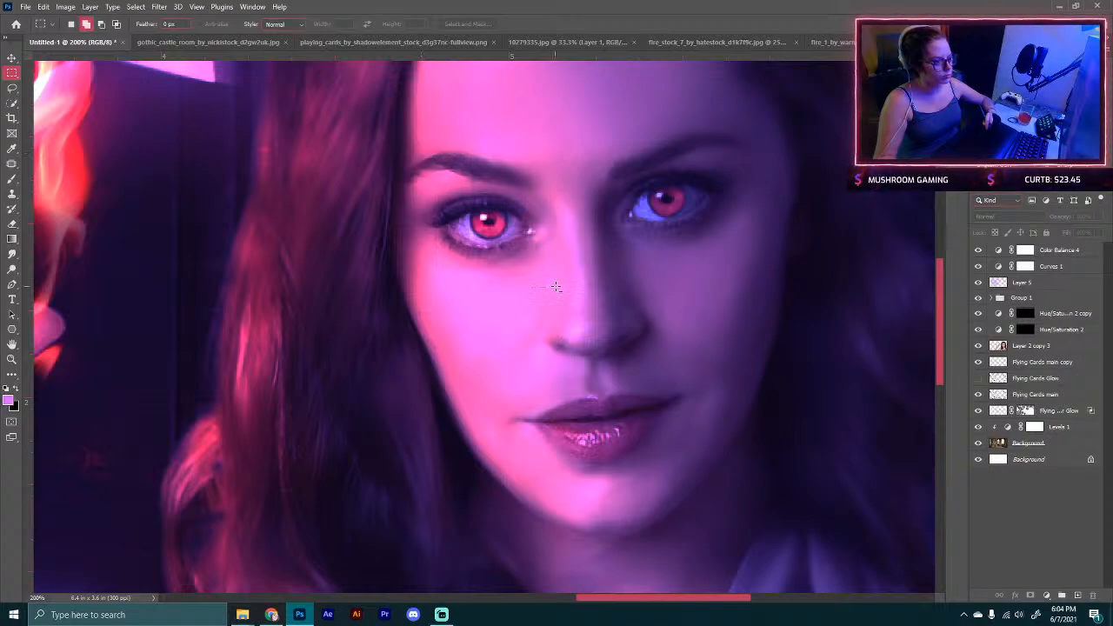
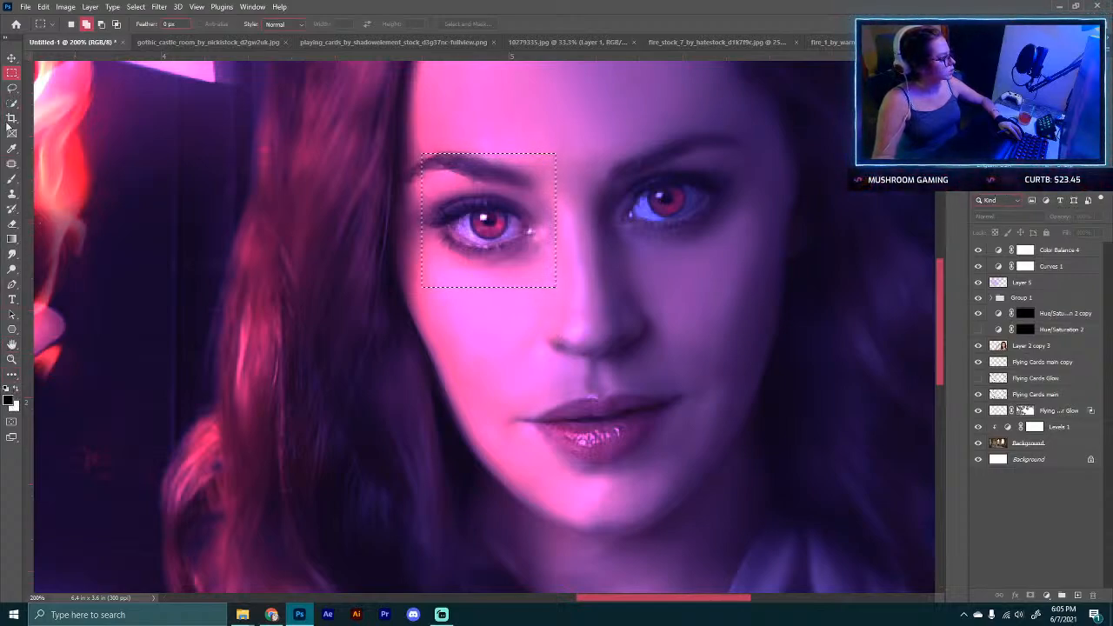
Step: Switch to the Brush tool, select the copied Hue/Saturation layer's mask and close the Discover panel
{"action": "left_click", "coordinate": [11, 180]}
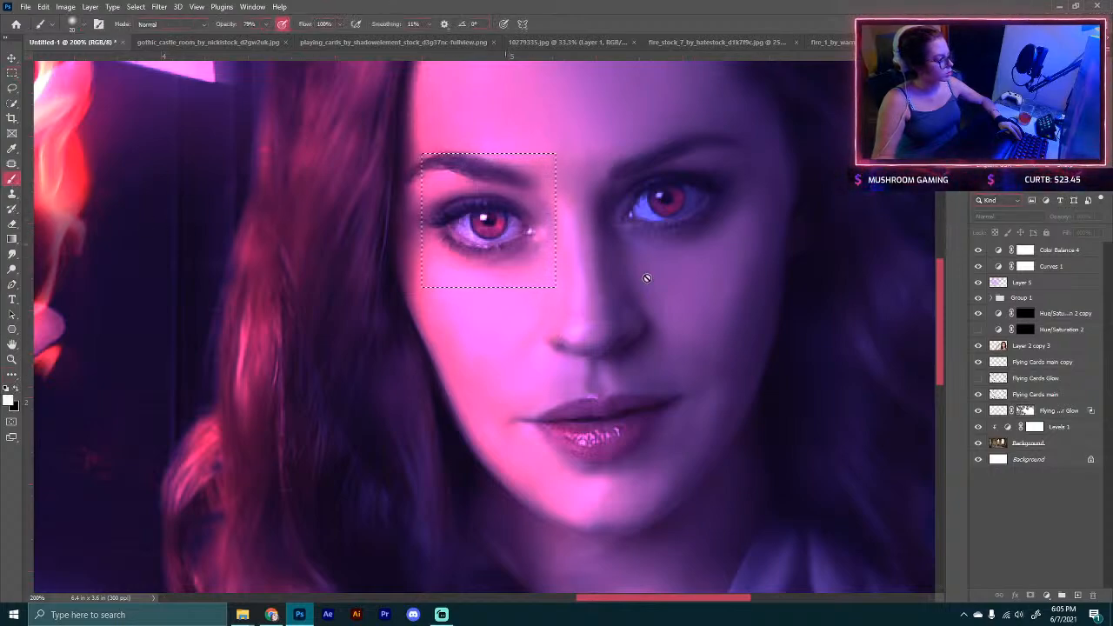
{"action": "left_click", "coordinate": [1026, 314]}
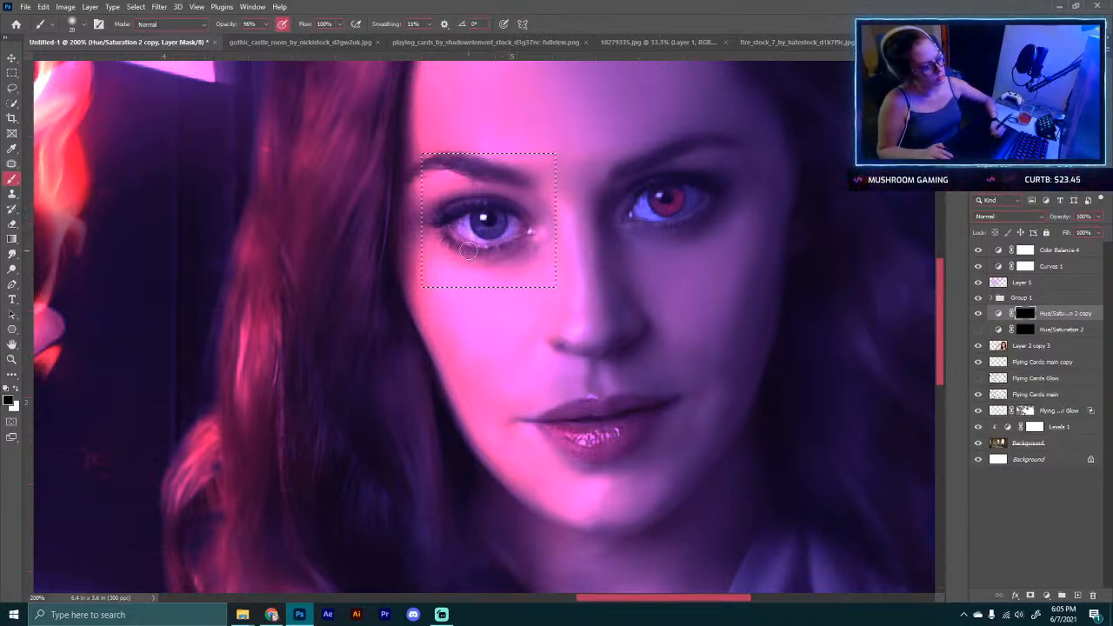
{"action": "key", "text": "ctrl+f"}
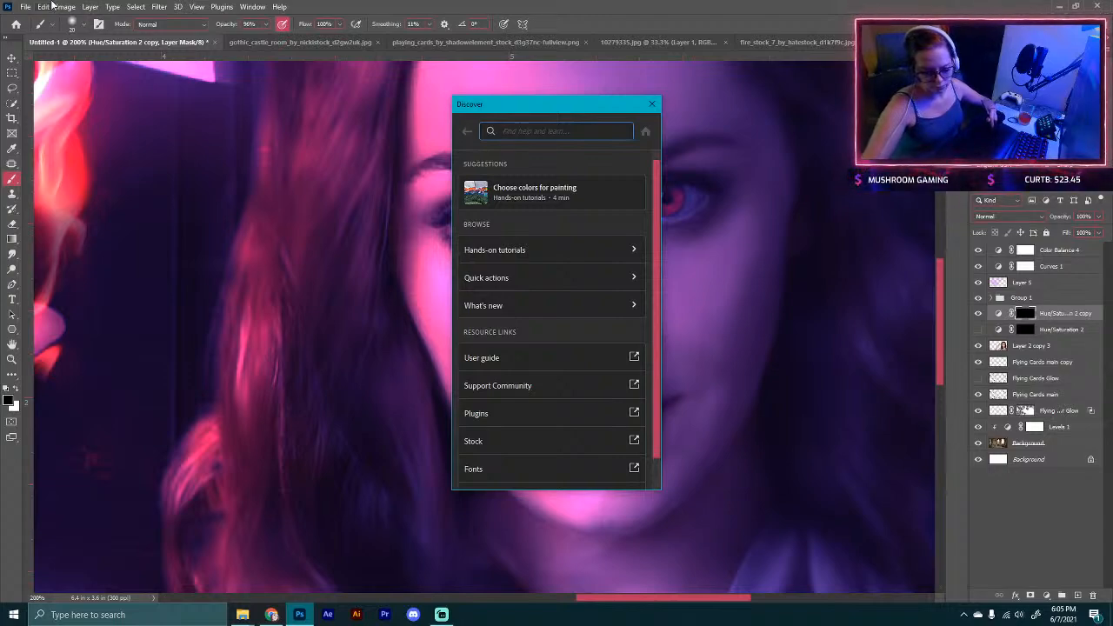
{"action": "left_click", "coordinate": [652, 106]}
Step: Show the original eye Hue/Saturation layer, select its mask and brush over the right eye, toggling the layer to compare
{"action": "left_click", "coordinate": [978, 329]}
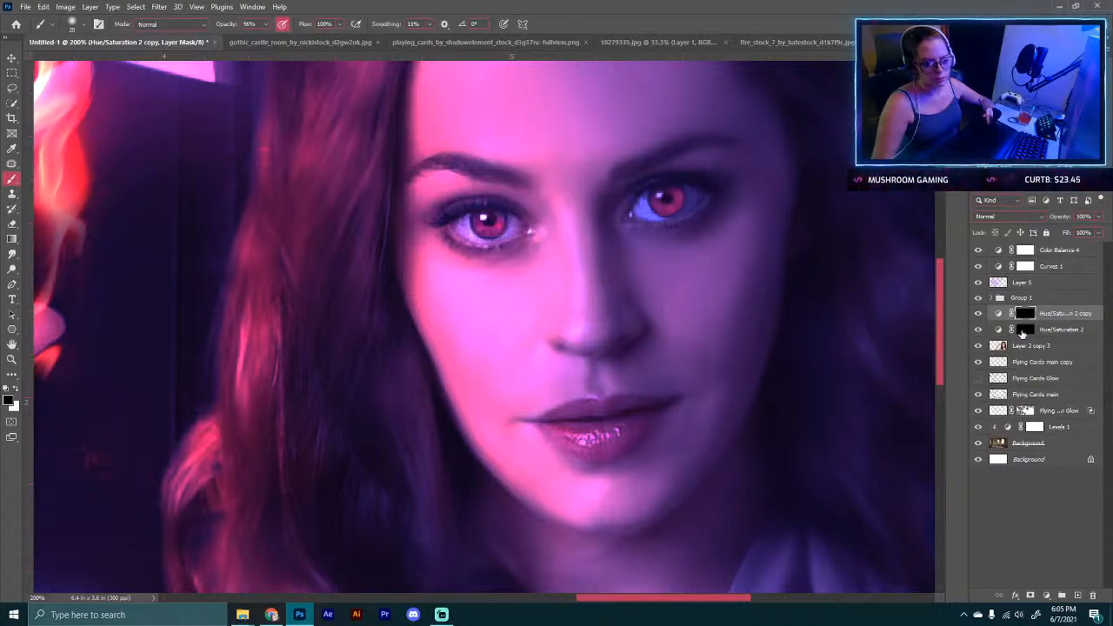
{"action": "left_click", "coordinate": [1023, 330]}
{"action": "mouse_move", "coordinate": [654, 205]}
{"action": "left_mouse_down"}
{"action": "mouse_move", "coordinate": [676, 178]}
{"action": "mouse_move", "coordinate": [651, 205]}
{"action": "left_mouse_up"}
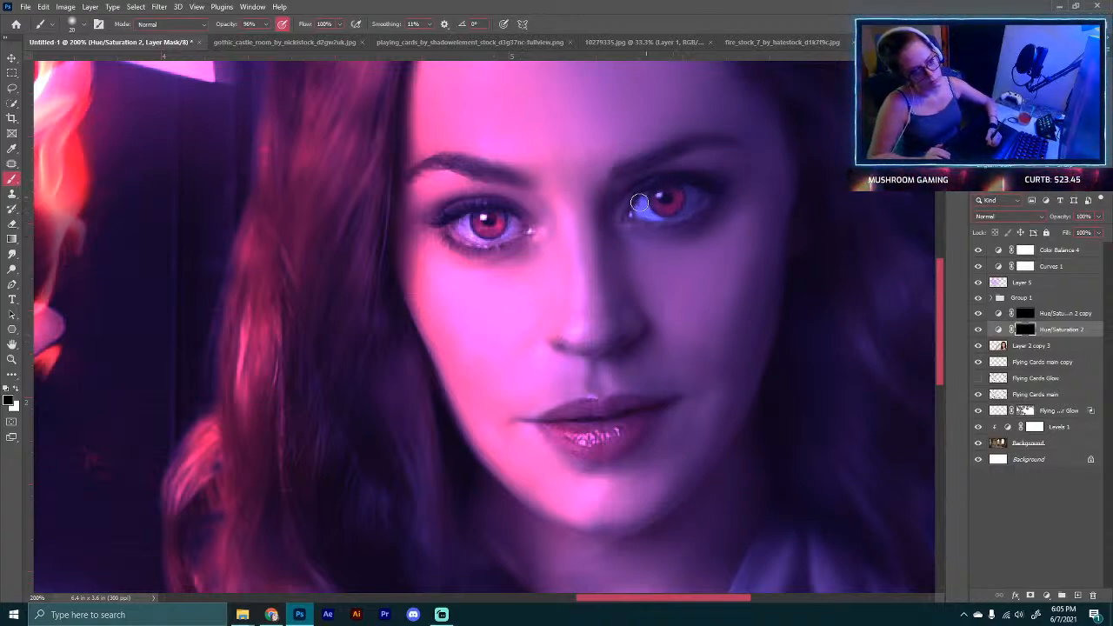
{"action": "left_click", "coordinate": [977, 329]}
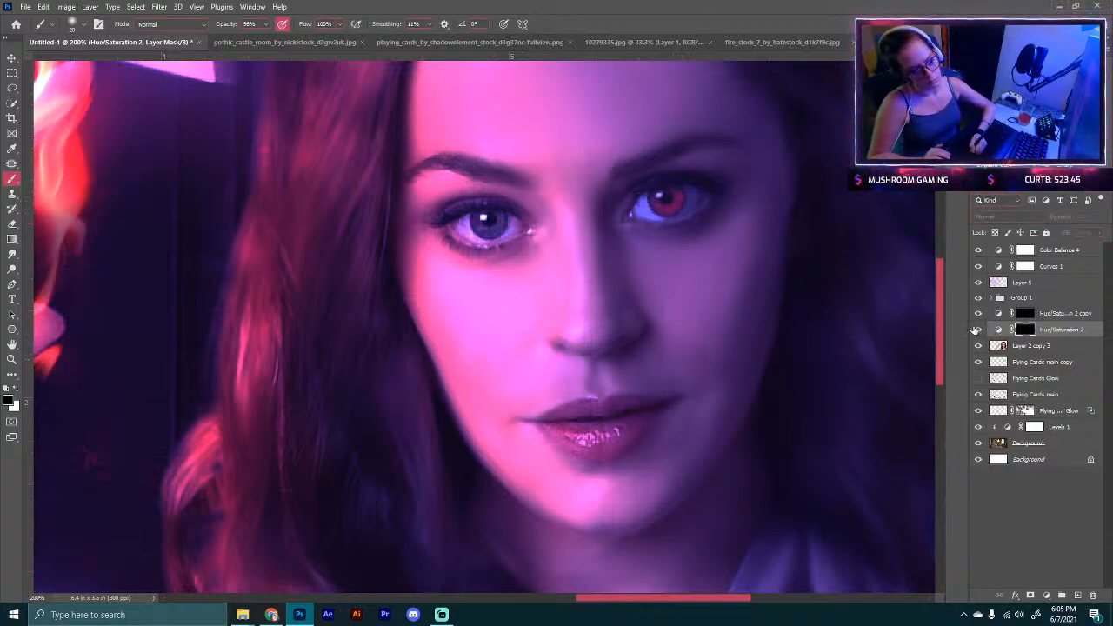
{"action": "left_click", "coordinate": [976, 330]}
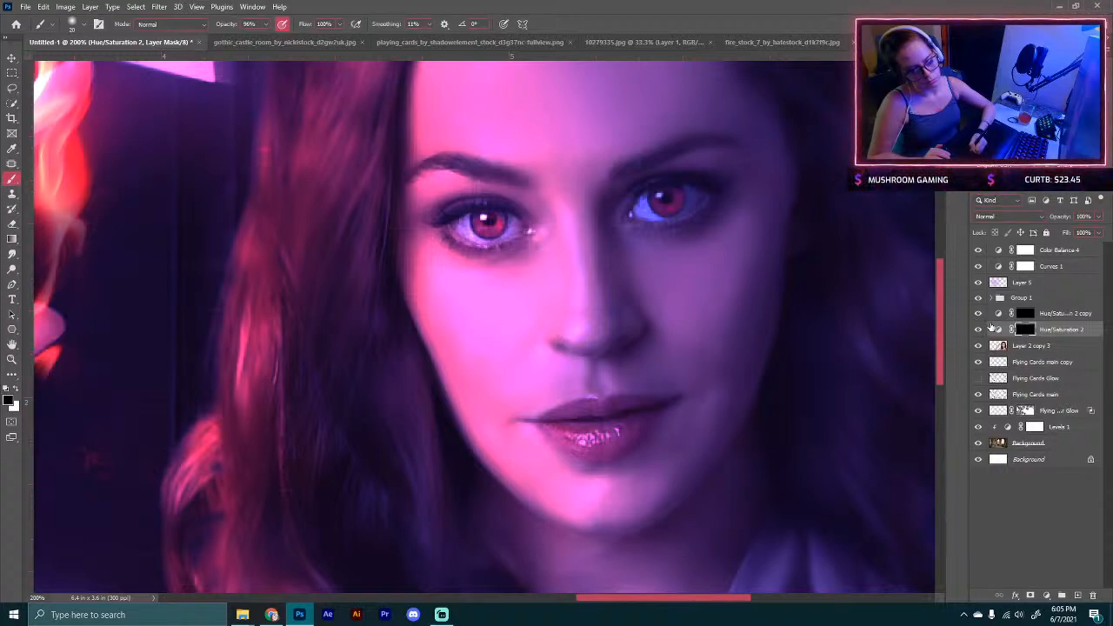
Step: Lower the copied eye Hue/Saturation adjustment's saturation to 64
{"action": "double_click", "coordinate": [998, 314]}
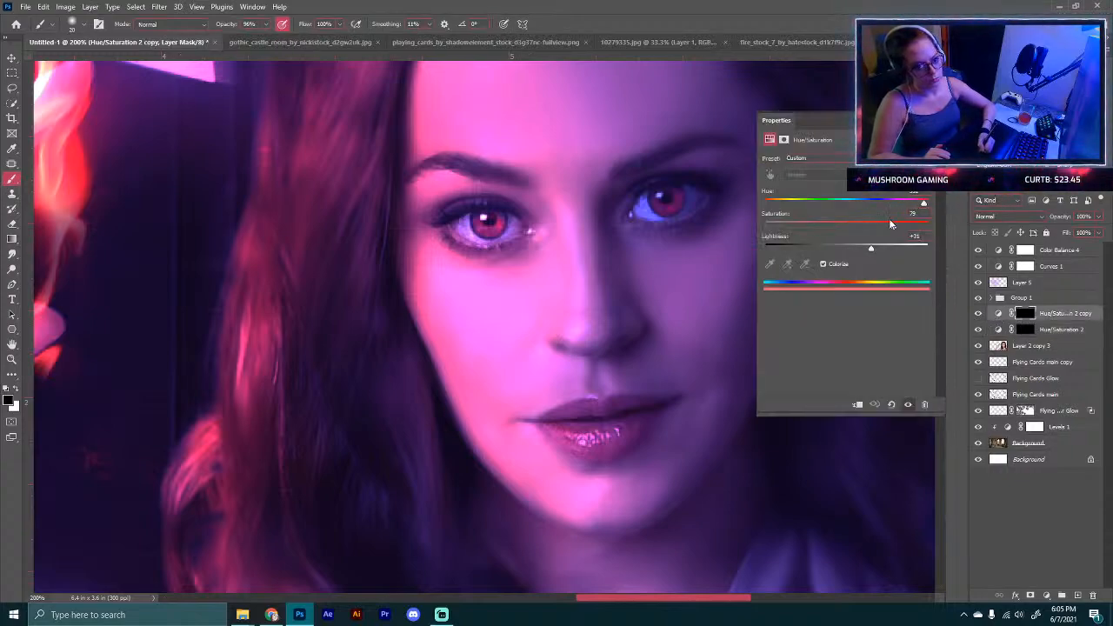
{"action": "mouse_move", "coordinate": [875, 226]}
{"action": "left_mouse_down"}
{"action": "mouse_move", "coordinate": [801, 227]}
{"action": "mouse_move", "coordinate": [868, 227]}
{"action": "left_mouse_up"}
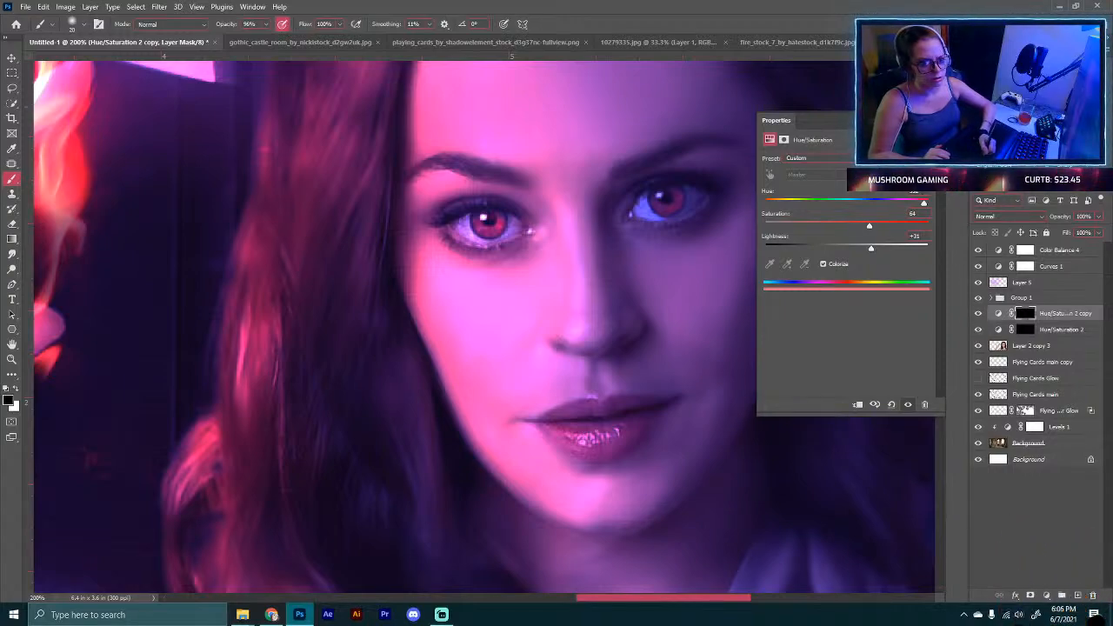
{"action": "left_click", "coordinate": [929, 120]}
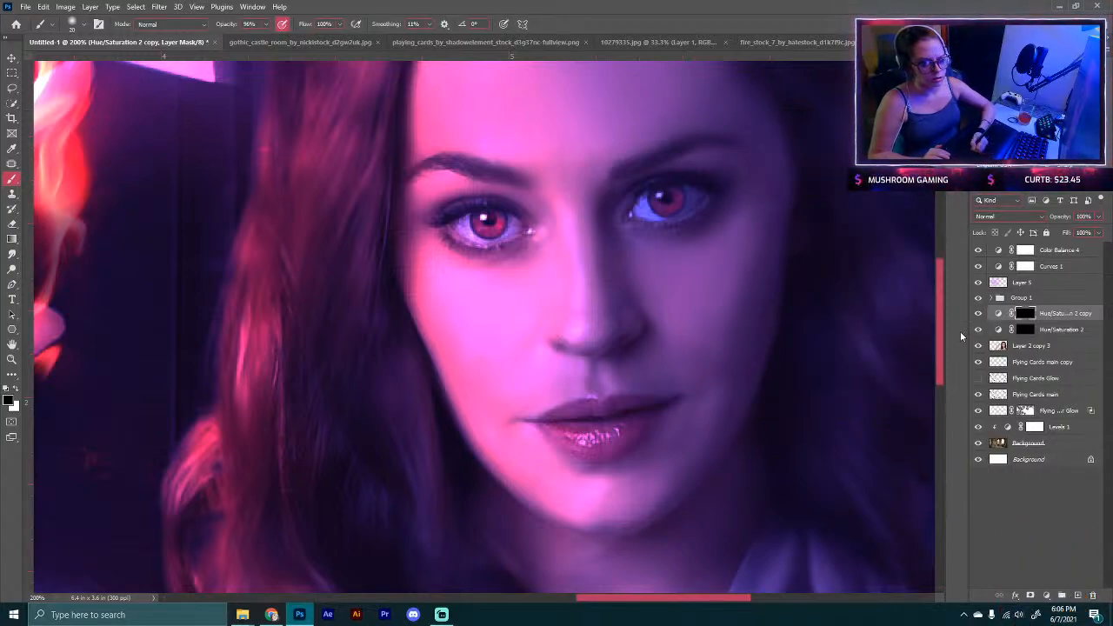
Step: Compare the two eye adjustments by toggling each layer's visibility, and select the original layer's mask
{"action": "left_click", "coordinate": [978, 314]}
{"action": "left_click", "coordinate": [978, 314]}
{"action": "left_click", "coordinate": [978, 330]}
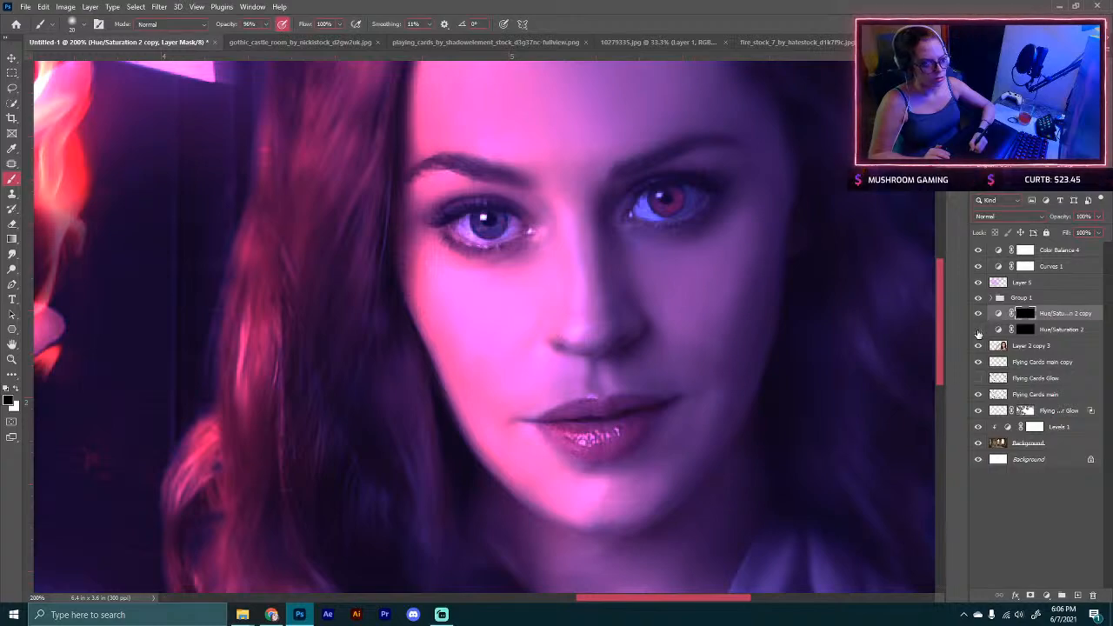
{"action": "left_click", "coordinate": [978, 329]}
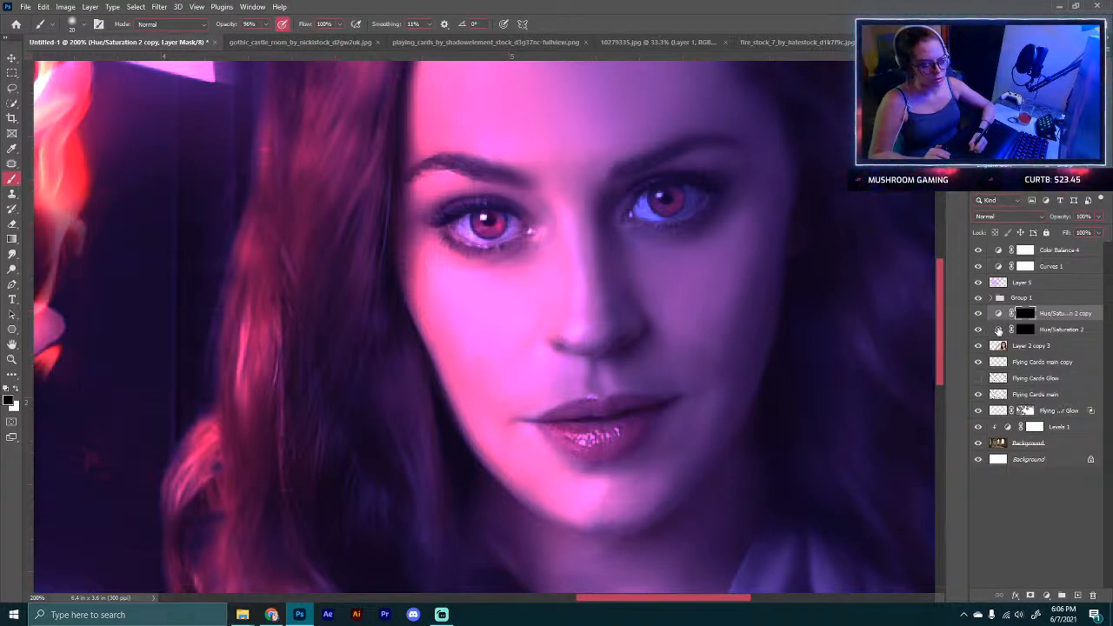
{"action": "left_click", "coordinate": [1000, 330]}
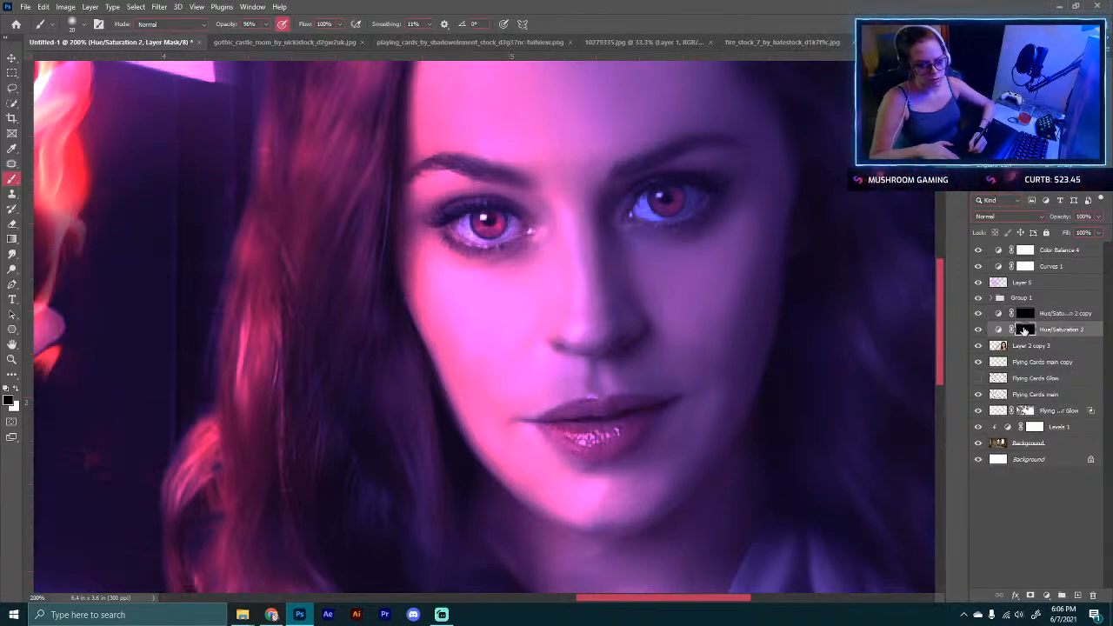
Step: Inspect both eyes up close, select the copied layer's mask, and review the full composite
{"action": "key", "text": "ctrl+plus"}
{"action": "key", "text": "ctrl+plus"}
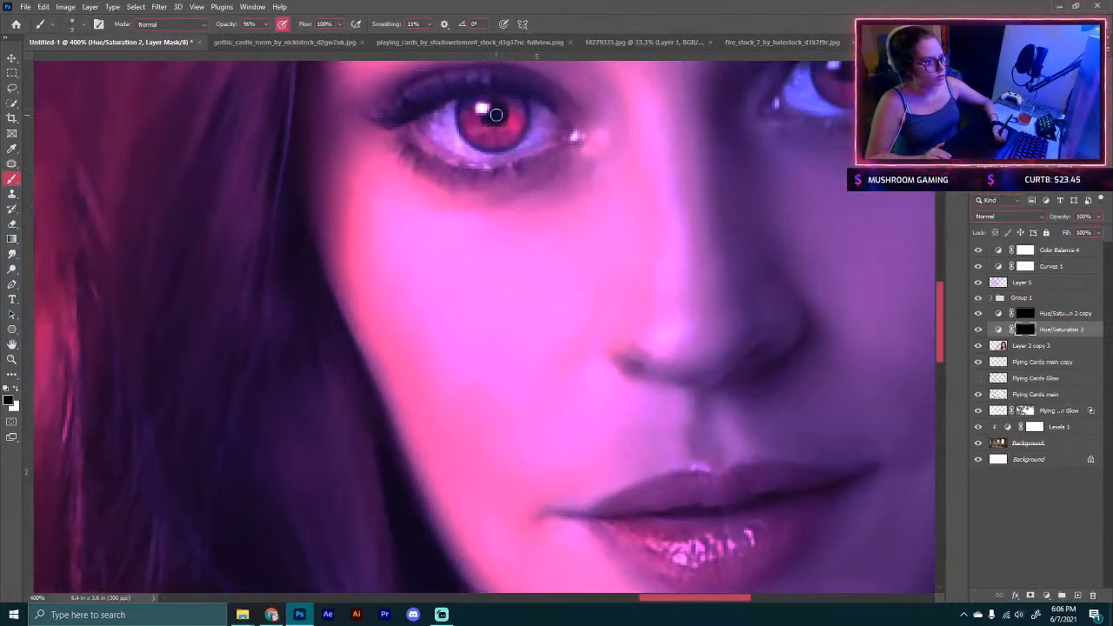
{"action": "left_click_drag", "start_coordinate": [909, 170], "coordinate": [744, 283]}
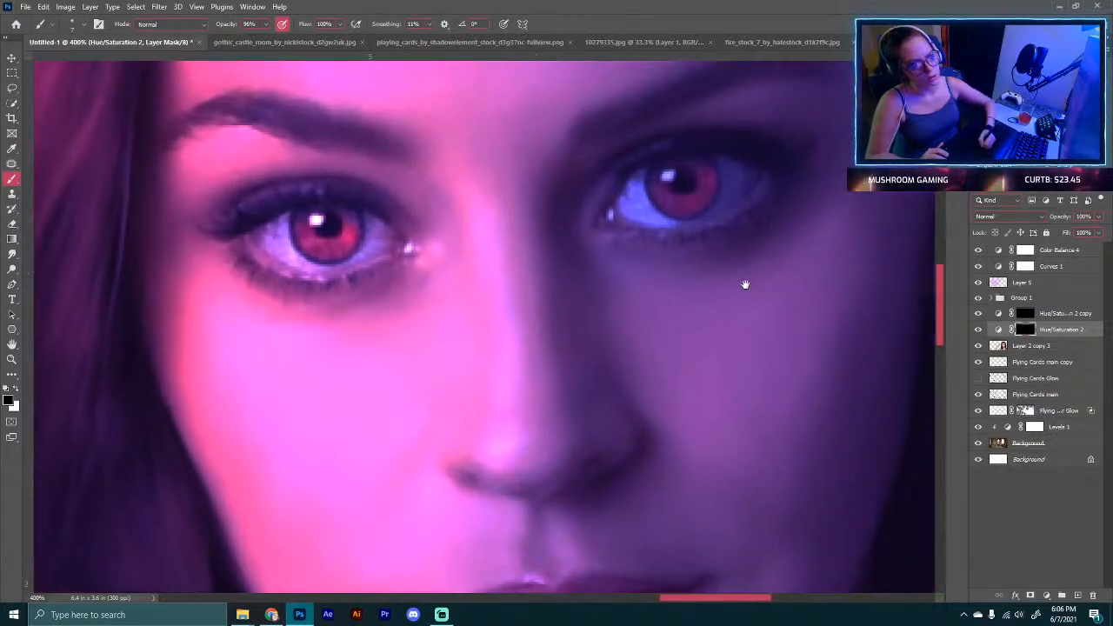
{"action": "left_click", "coordinate": [1030, 313]}
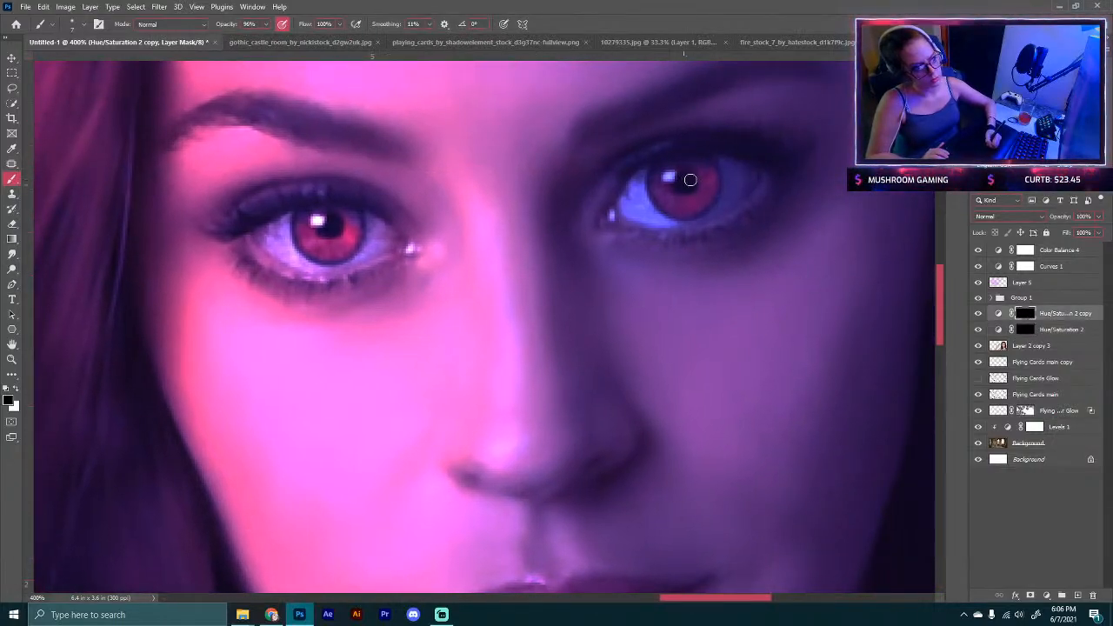
{"action": "scroll", "coordinate": [578, 435], "scroll_direction": "down", "scroll_amount": 5}
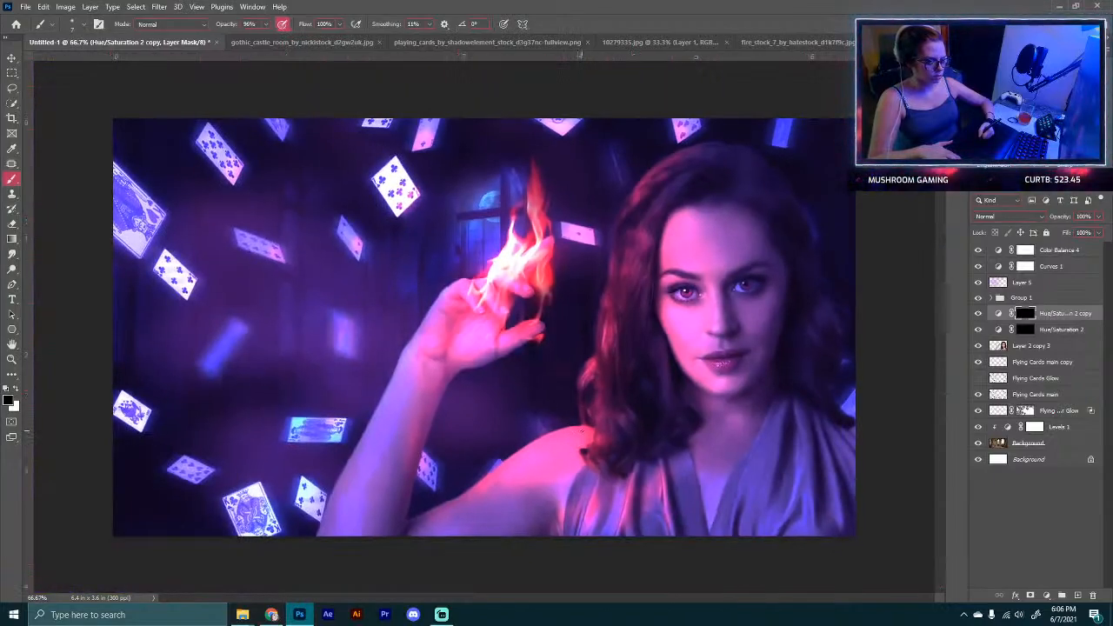
{"action": "key", "text": "ctrl+minus"}
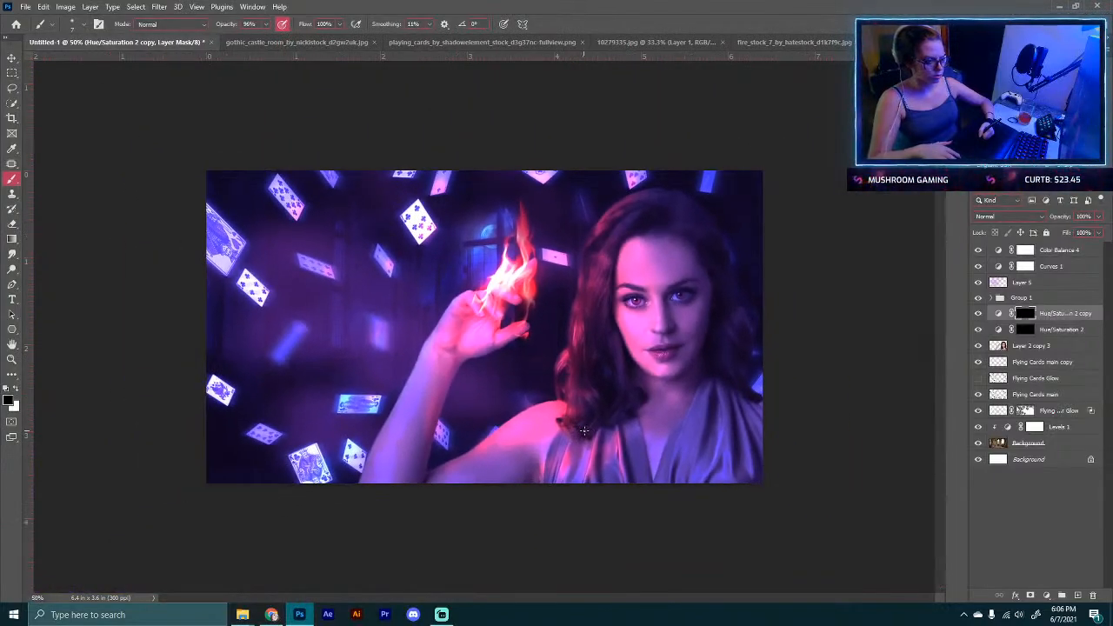
Step: Save the composite as a Photoshop file named MagicalNight in the Youtube > Finished Graphics folder
{"action": "left_click", "coordinate": [21, 6]}
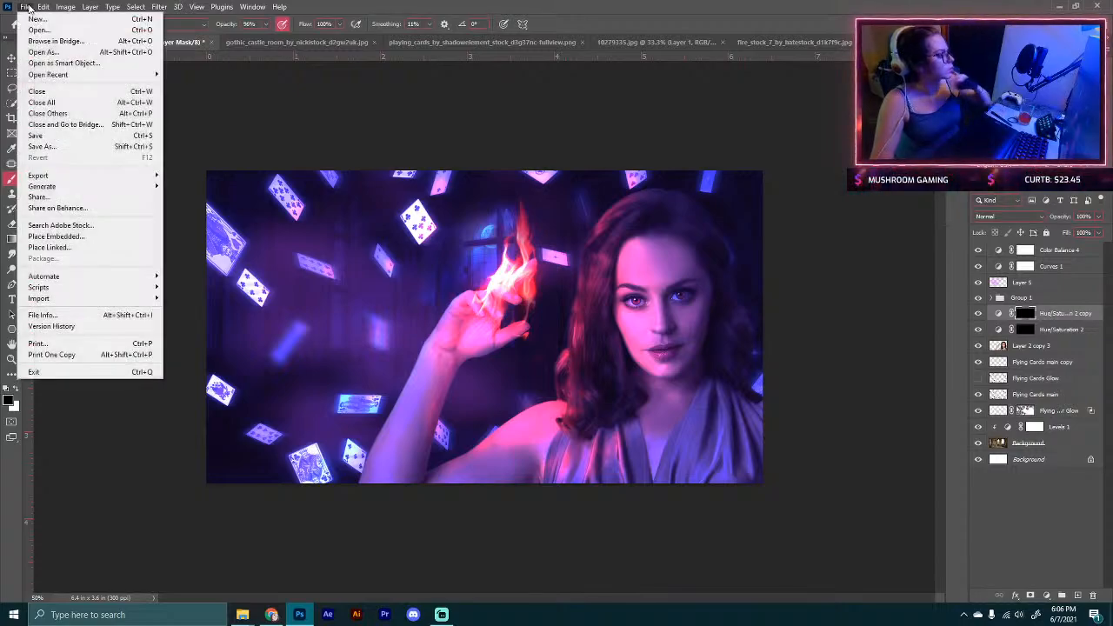
{"action": "left_click", "coordinate": [79, 152]}
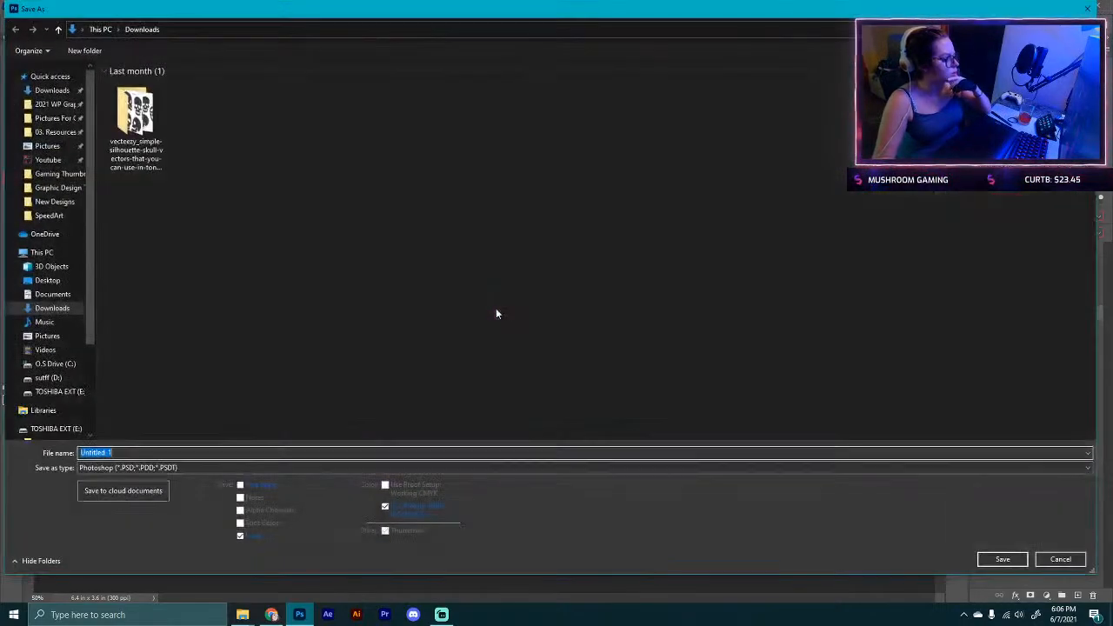
{"action": "left_click", "coordinate": [45, 160]}
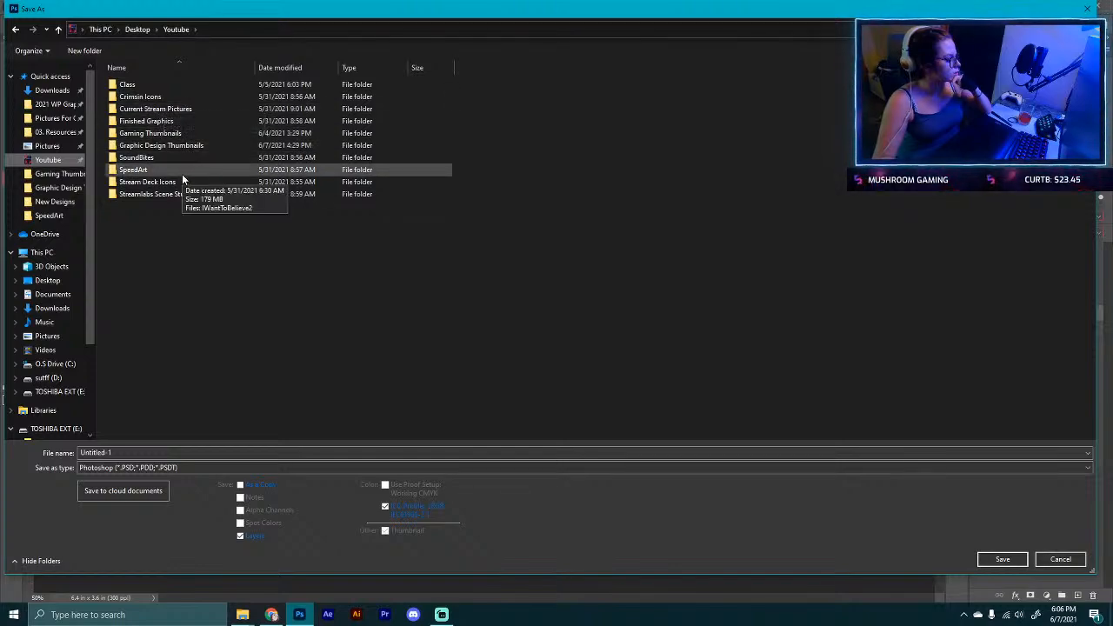
{"action": "double_click", "coordinate": [143, 121]}
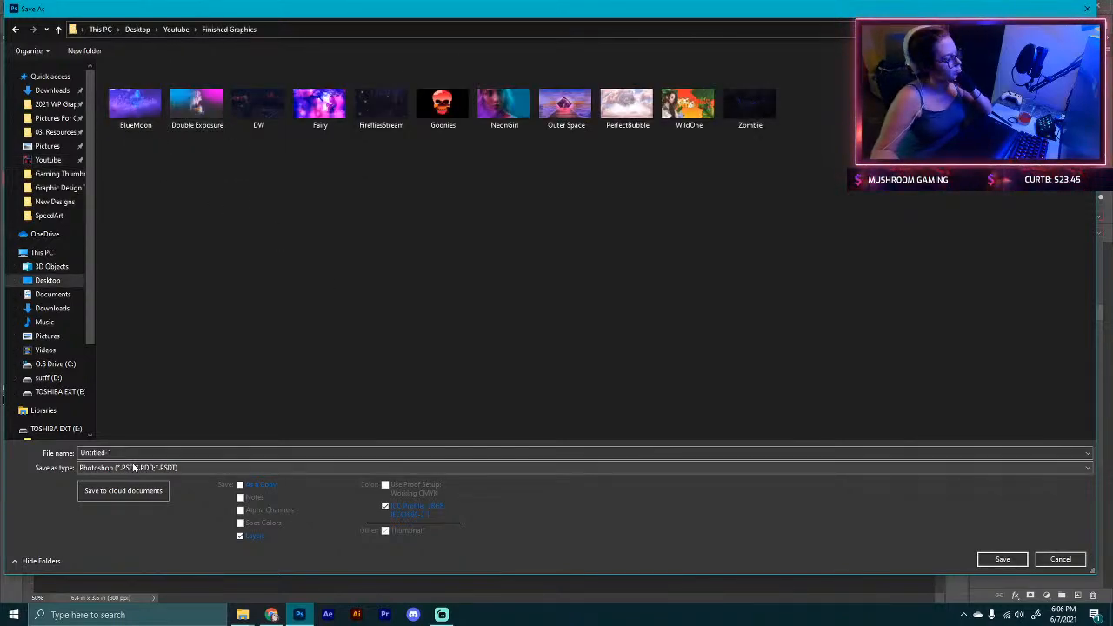
{"action": "left_click_drag", "start_coordinate": [378, 11], "coordinate": [407, 91]}
{"action": "left_click_drag", "start_coordinate": [17, 260], "coordinate": [299, 254]}
{"action": "left_click_drag", "start_coordinate": [683, 93], "coordinate": [475, 58]}
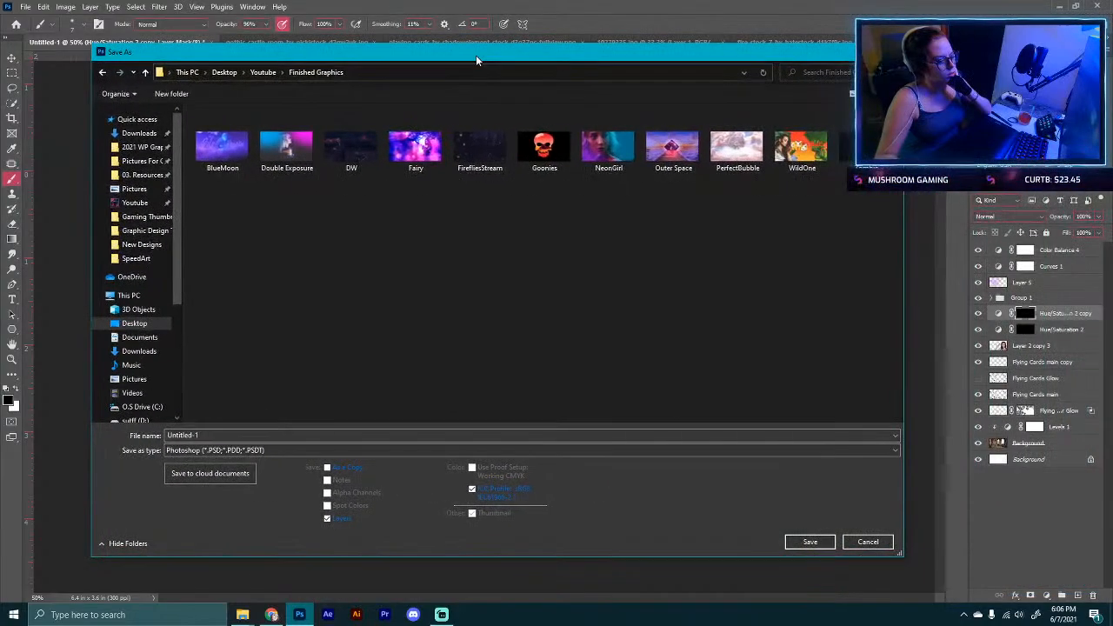
{"action": "left_click_drag", "start_coordinate": [205, 436], "coordinate": [98, 410]}
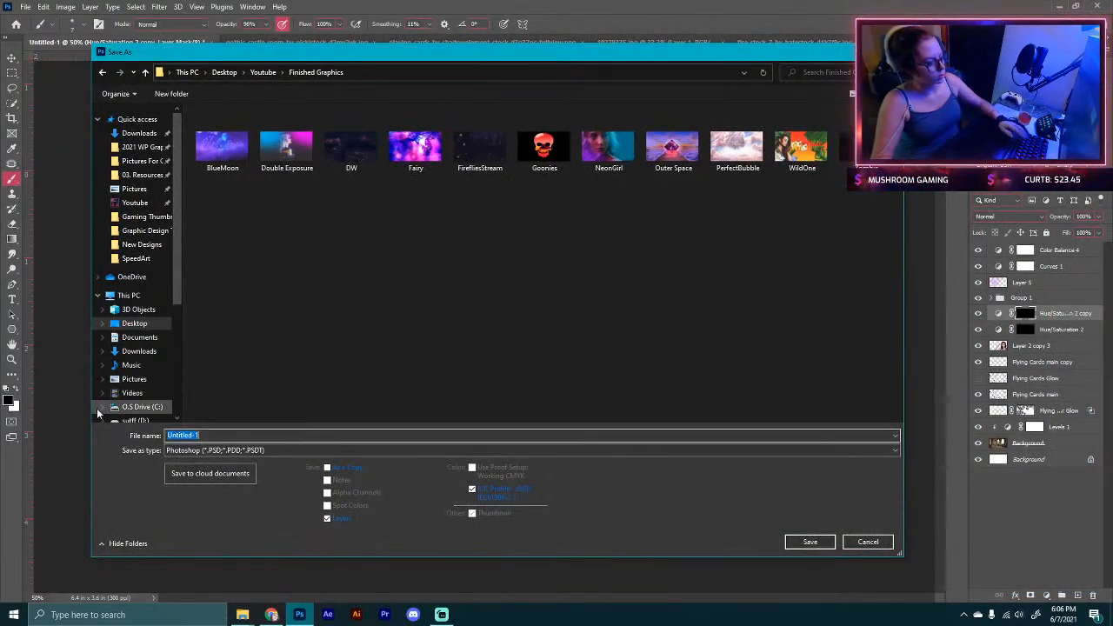
{"action": "type", "text": "MagicalNight"}
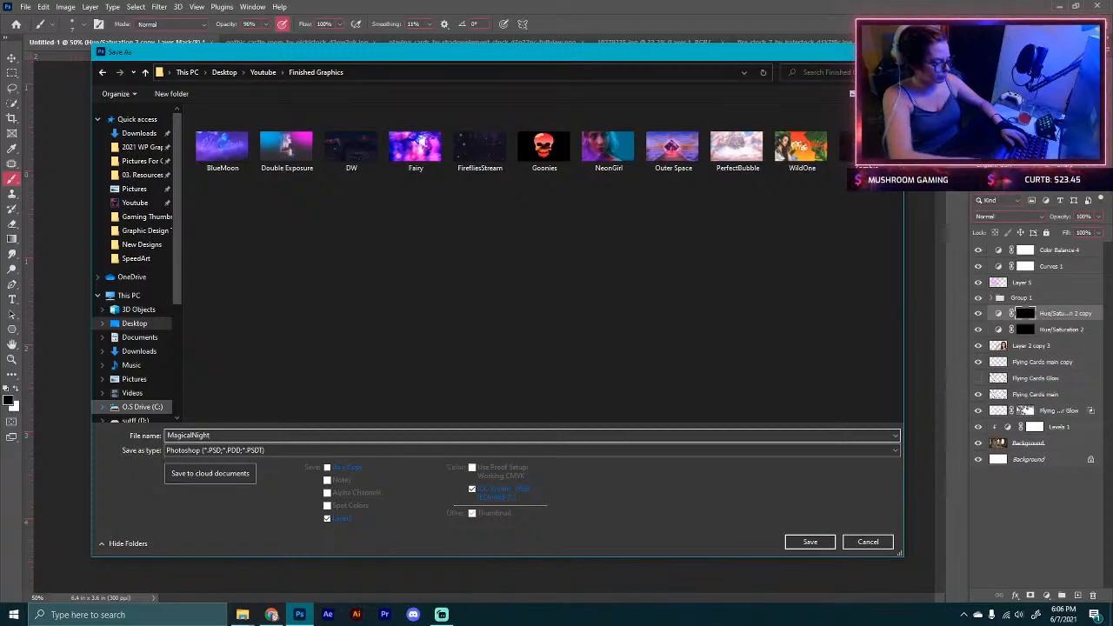
{"action": "key", "text": "Return"}
{"action": "key", "text": "Return"}
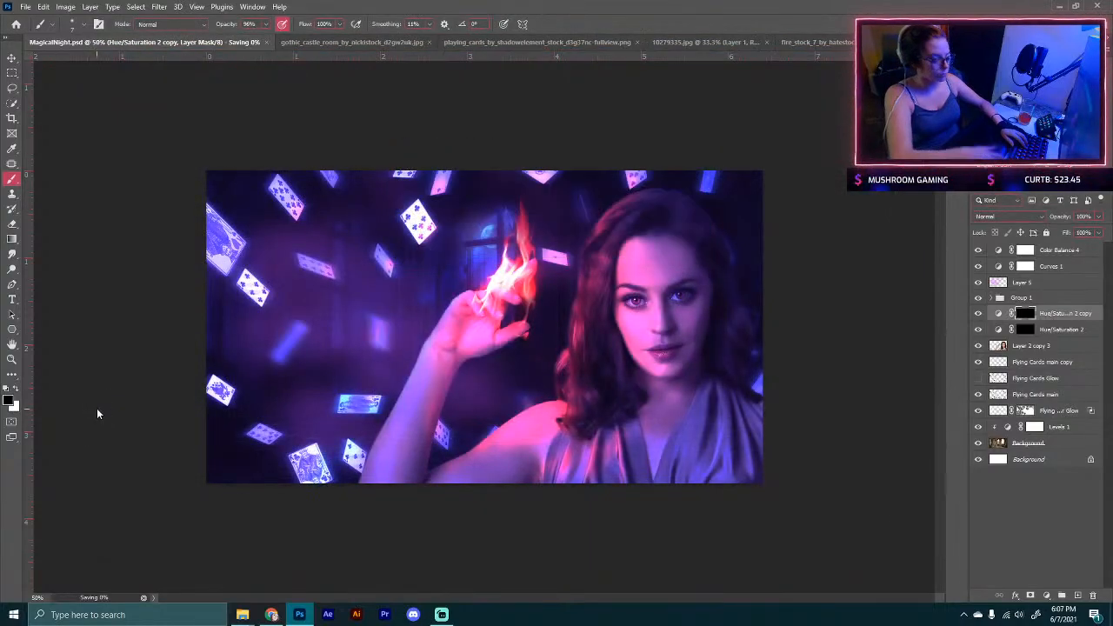
Step: Save a JPEG copy named MagicalNight in the same folder at quality 12, Maximum, Baseline ("Standard")
{"action": "left_click", "coordinate": [26, 7]}
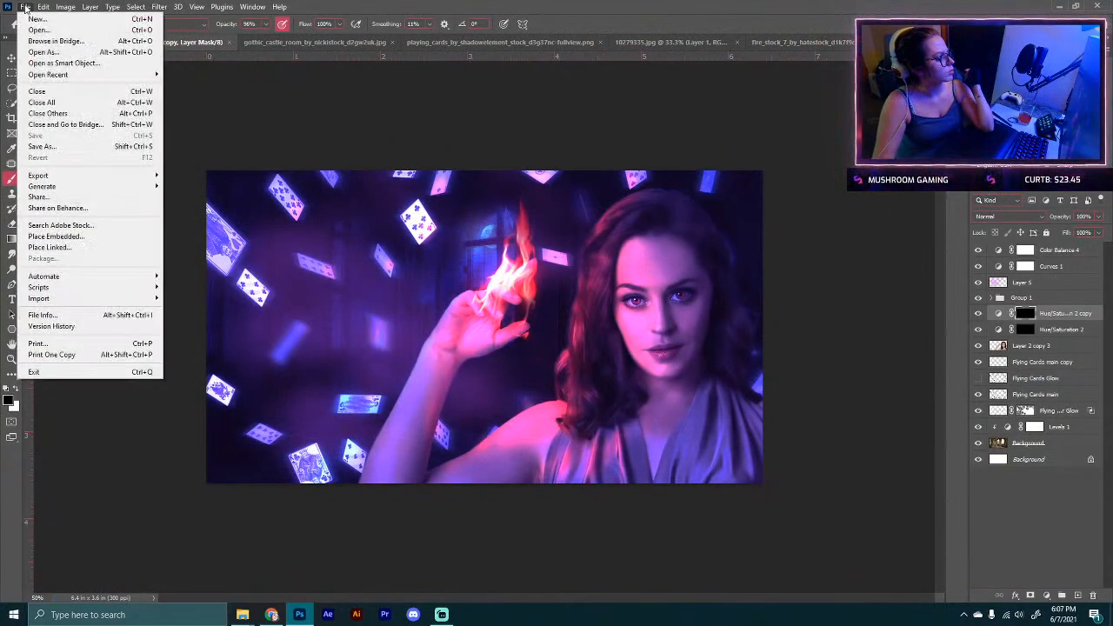
{"action": "left_click", "coordinate": [43, 146]}
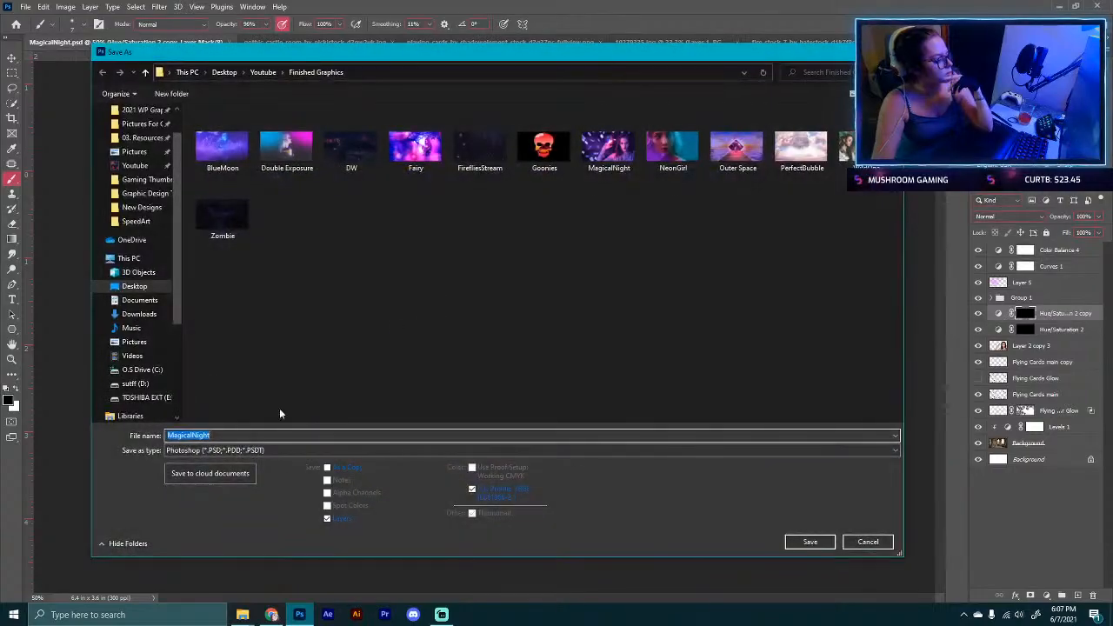
{"action": "left_click", "coordinate": [253, 450]}
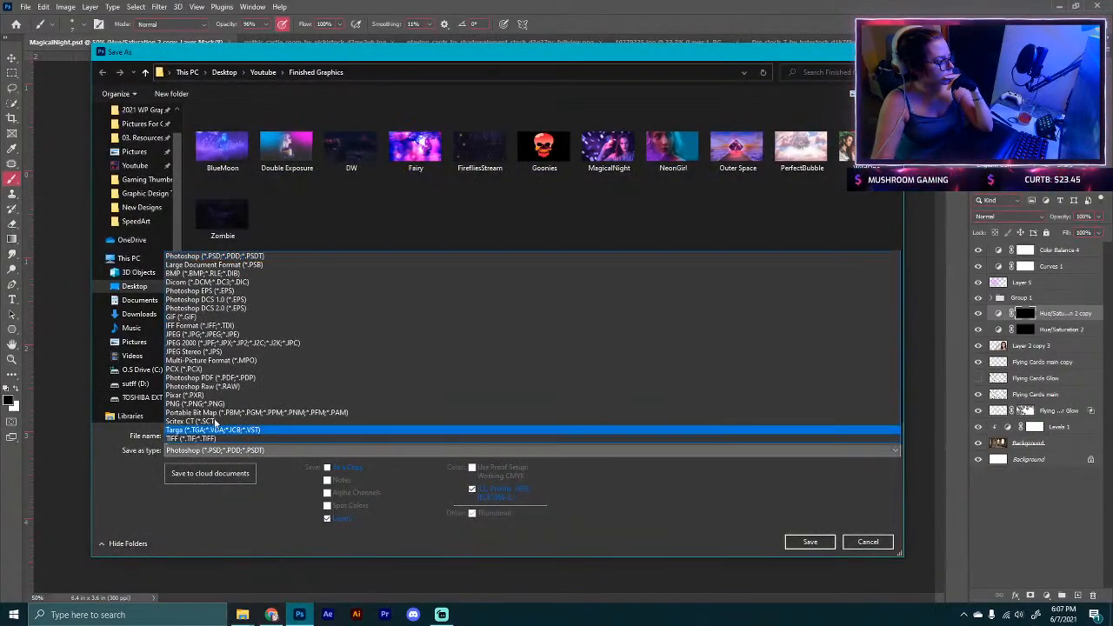
{"action": "left_click", "coordinate": [201, 334]}
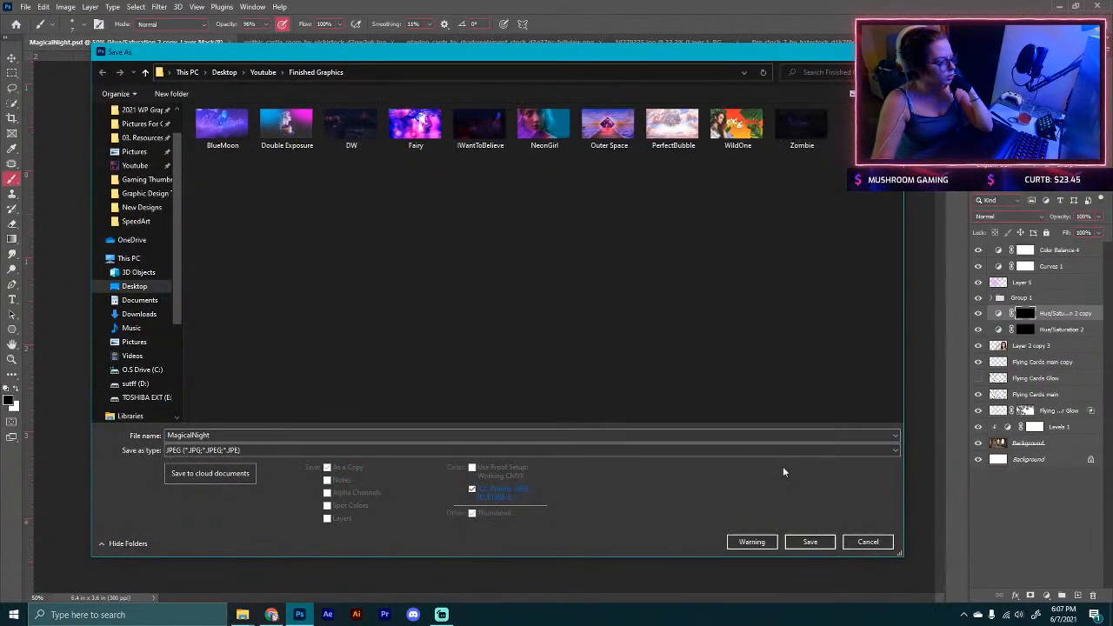
{"action": "left_click", "coordinate": [810, 542]}
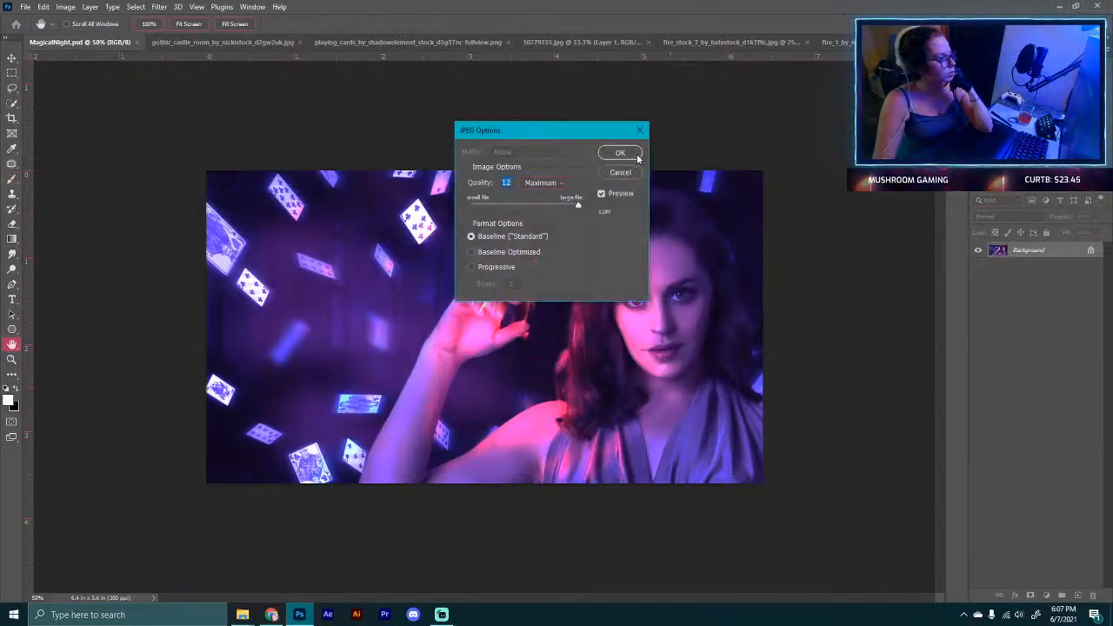
{"action": "left_click", "coordinate": [619, 152]}
Step: Save a PNG copy named MagicalNight in the same folder
{"action": "left_click", "coordinate": [25, 6]}
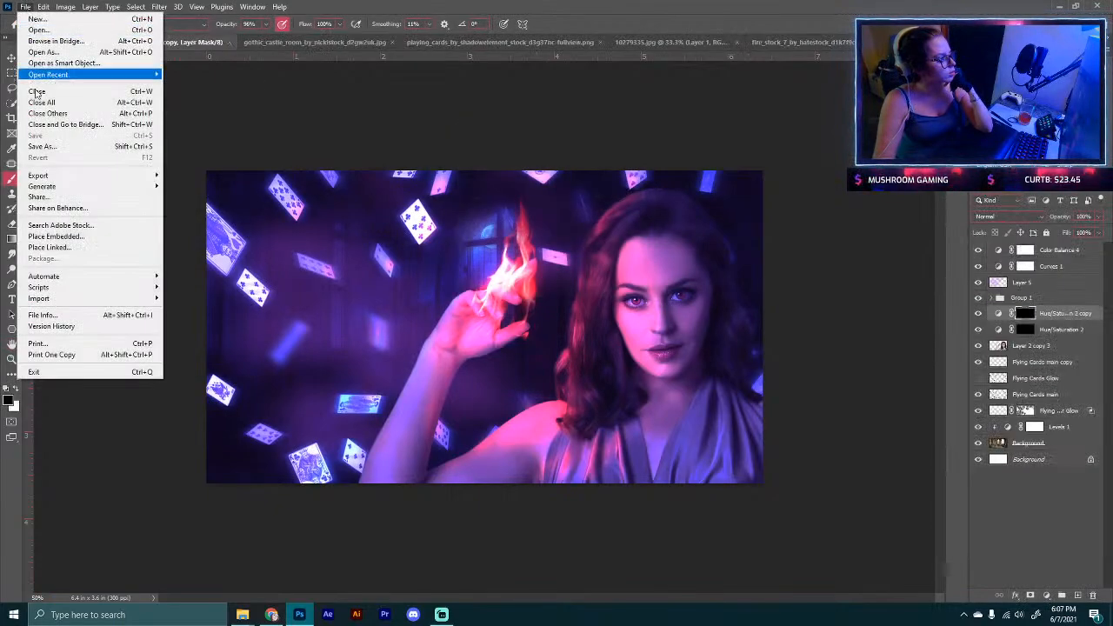
{"action": "left_click", "coordinate": [52, 146]}
{"action": "left_click", "coordinate": [186, 451]}
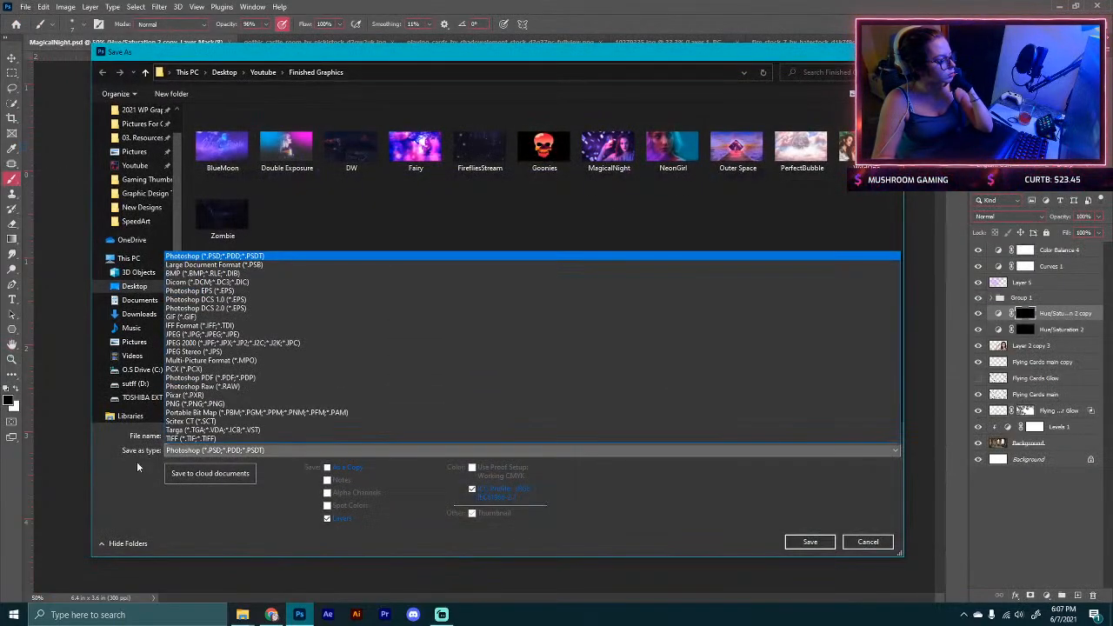
{"action": "left_click", "coordinate": [192, 405]}
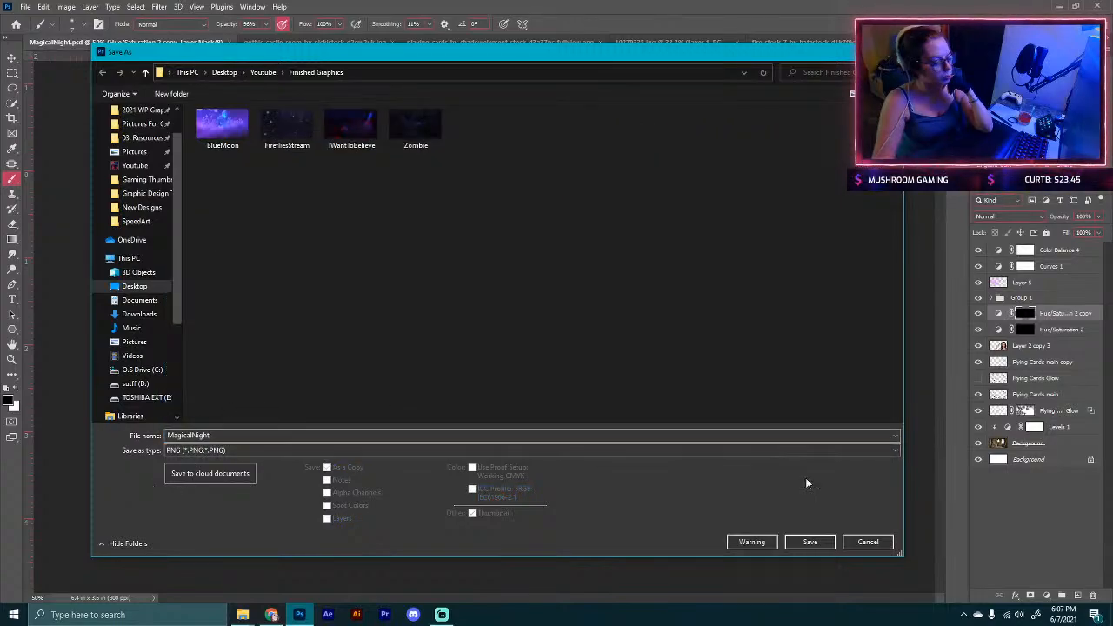
{"action": "left_click", "coordinate": [810, 541]}
{"action": "left_click", "coordinate": [621, 182]}
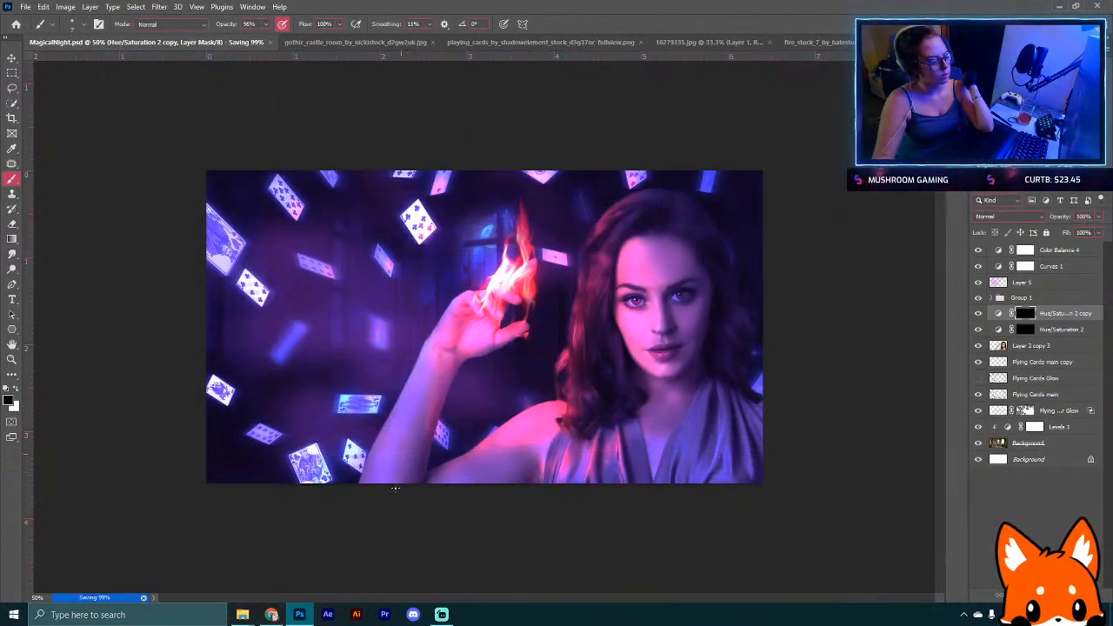
Step: Switch to the browser and open the DeviantArt submission page from the CrimsinRiot profile
{"action": "left_click", "coordinate": [271, 615]}
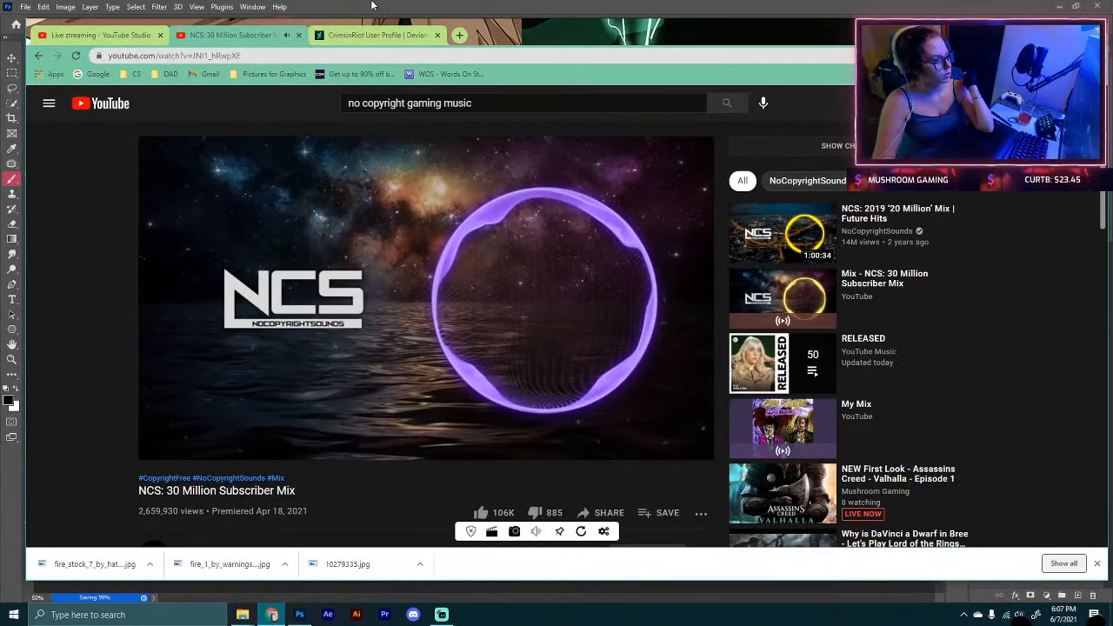
{"action": "left_click", "coordinate": [357, 37]}
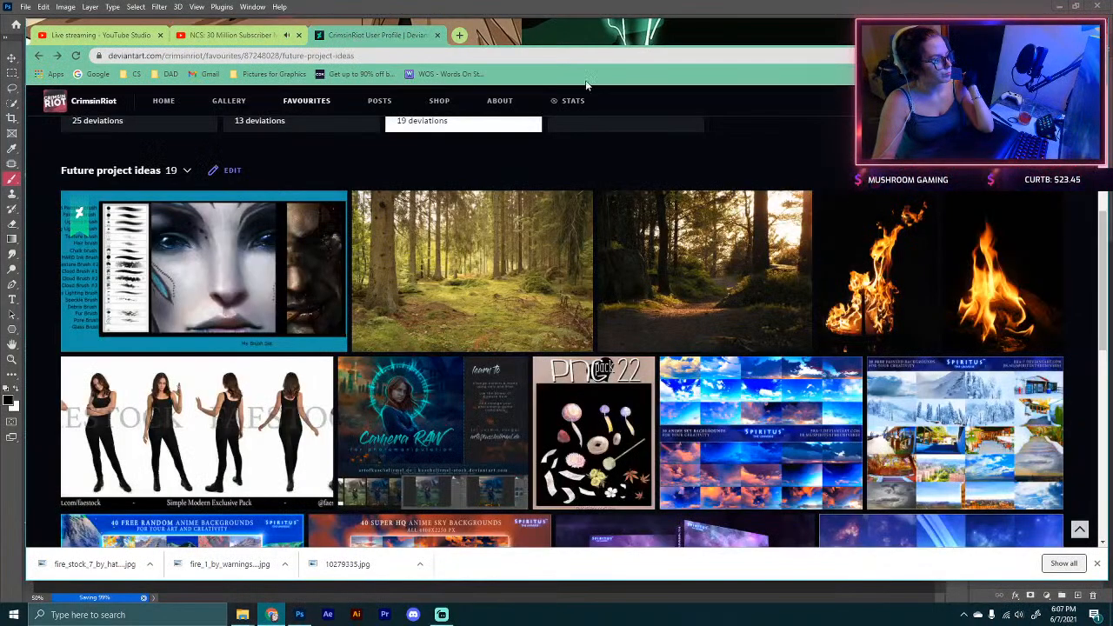
{"action": "left_click", "coordinate": [54, 104]}
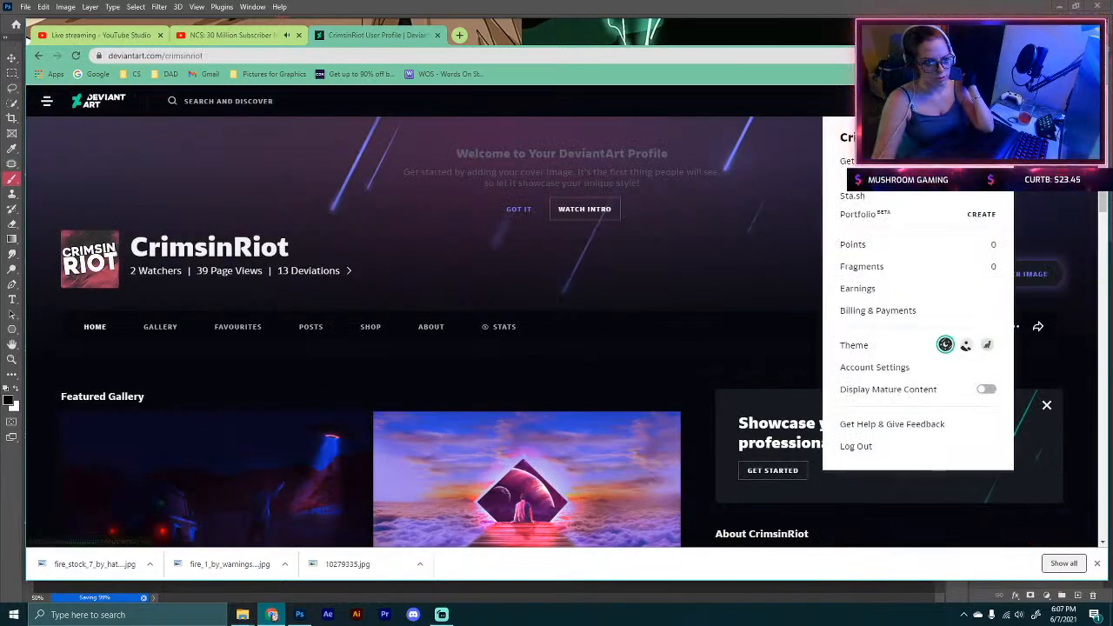
{"action": "mouse_move", "coordinate": [1054, 101]}
{"action": "mouse_move", "coordinate": [918, 101]}
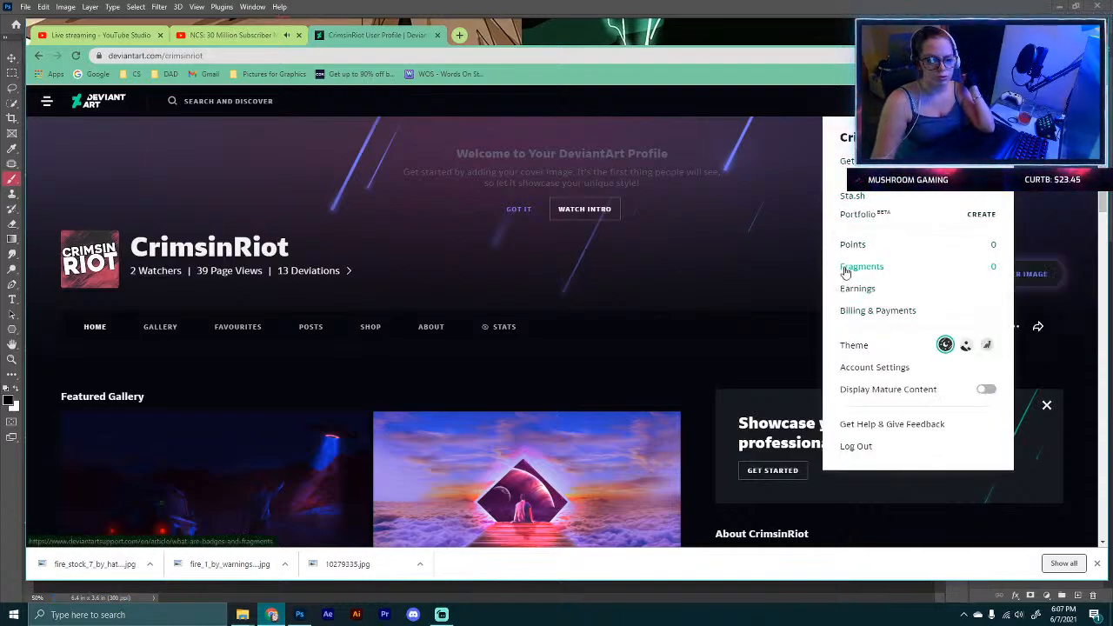
{"action": "left_click", "coordinate": [870, 137]}
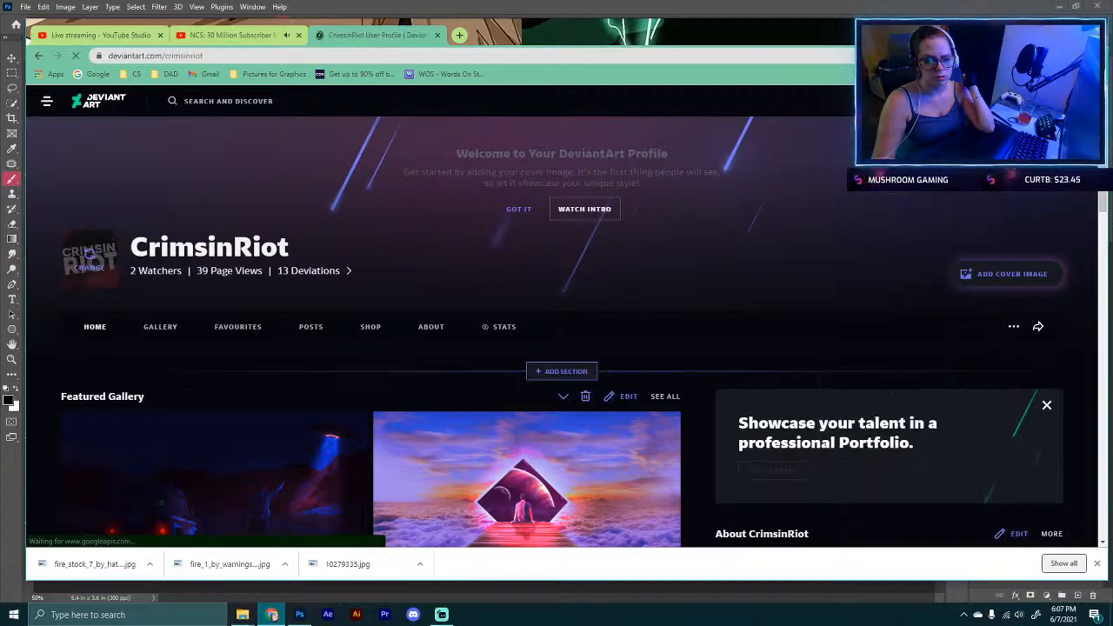
{"action": "mouse_move", "coordinate": [1054, 101]}
{"action": "left_click", "coordinate": [1053, 132]}
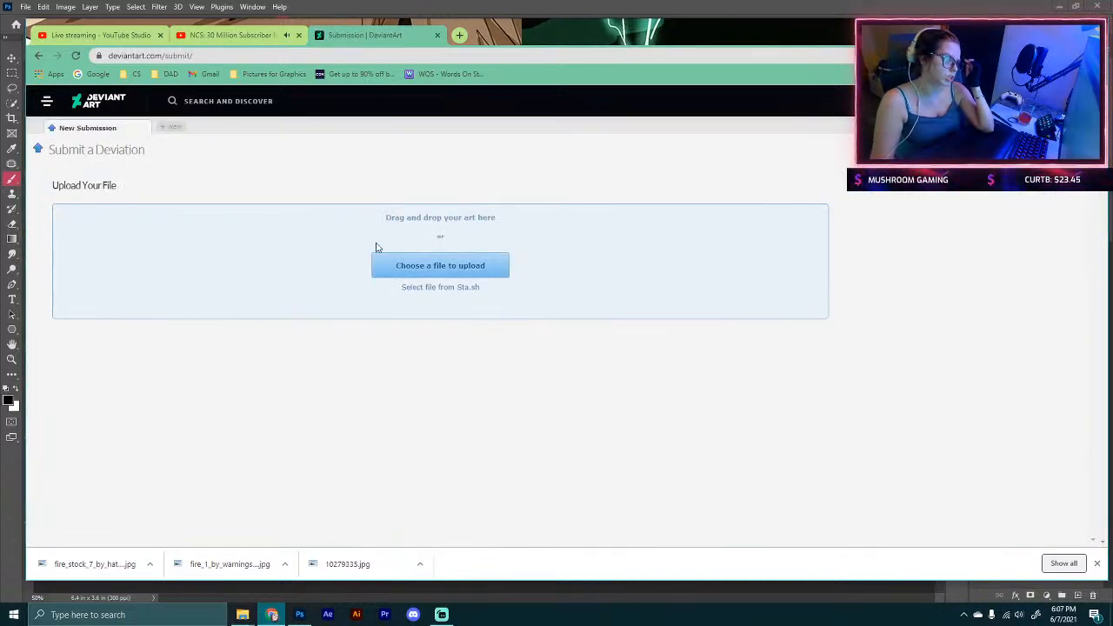
Step: Upload the MagicalNight PNG from the Youtube > Finished Graphics folder as a new deviation
{"action": "left_click", "coordinate": [398, 264]}
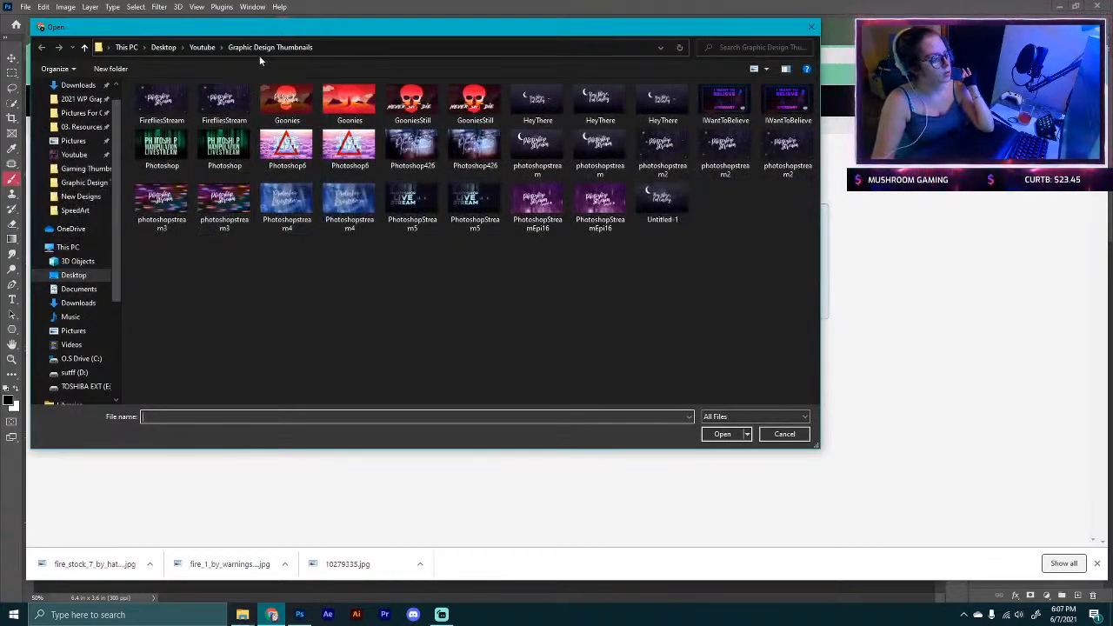
{"action": "left_click", "coordinate": [201, 47]}
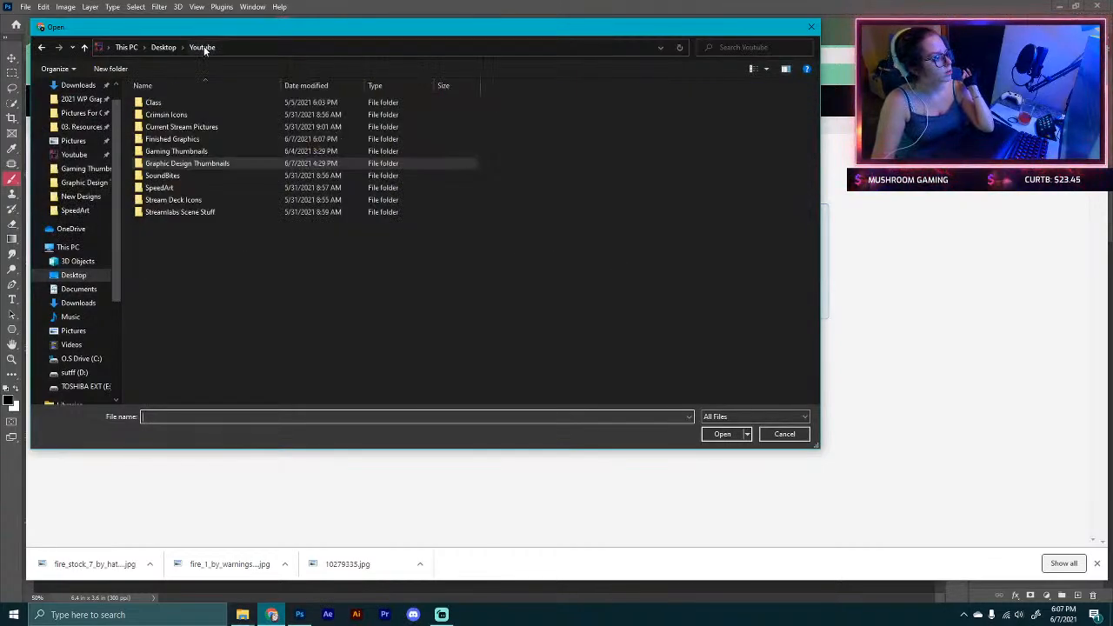
{"action": "left_click", "coordinate": [192, 139]}
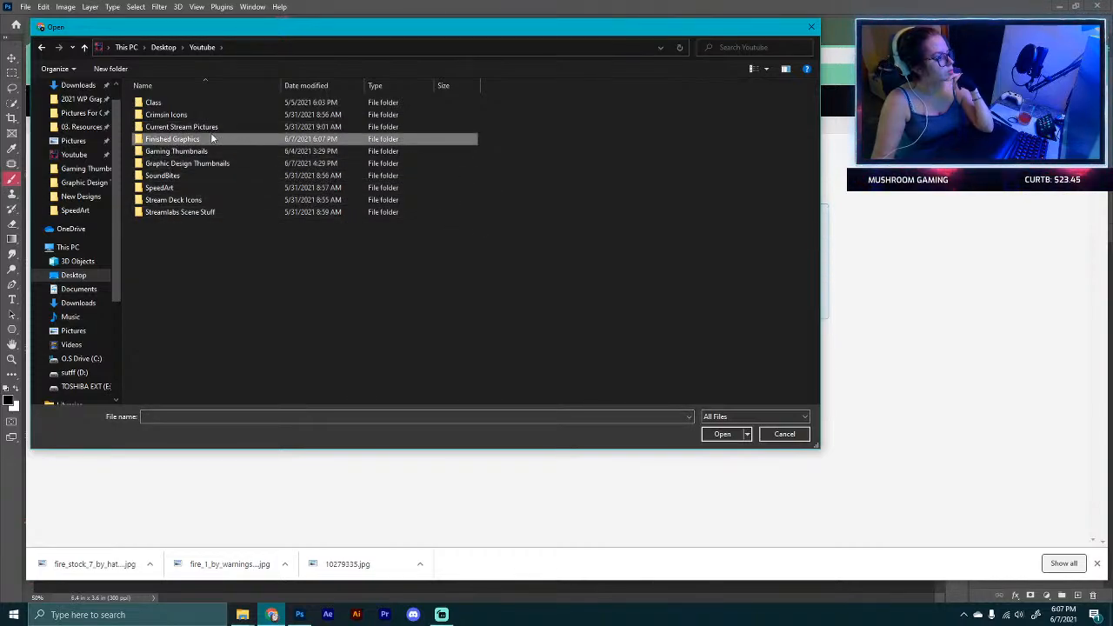
{"action": "double_click", "coordinate": [202, 139]}
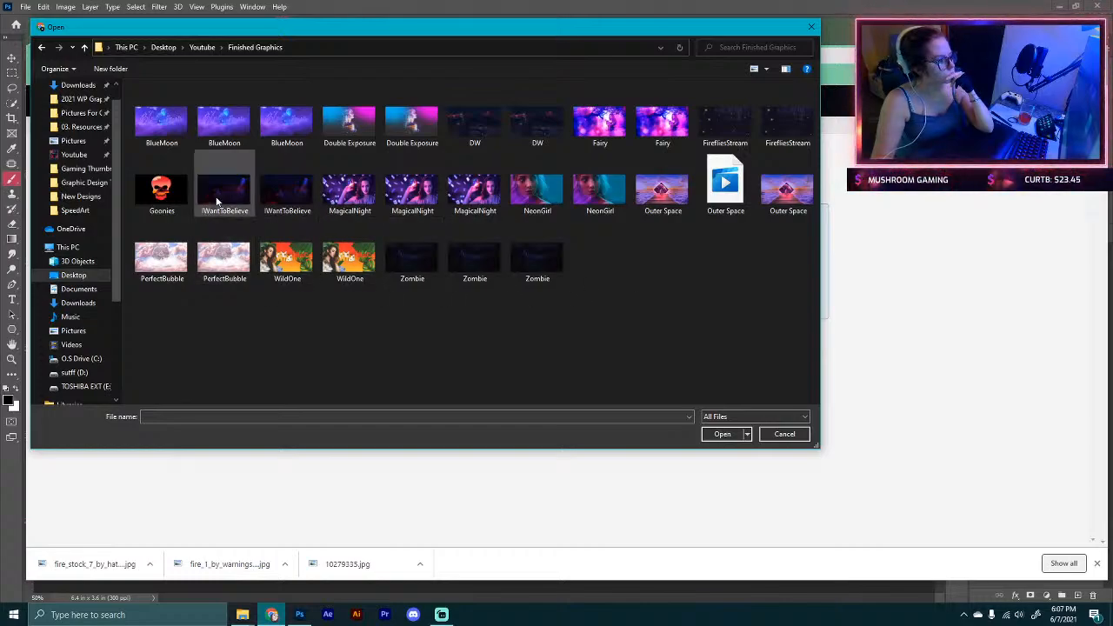
{"action": "double_click", "coordinate": [468, 196]}
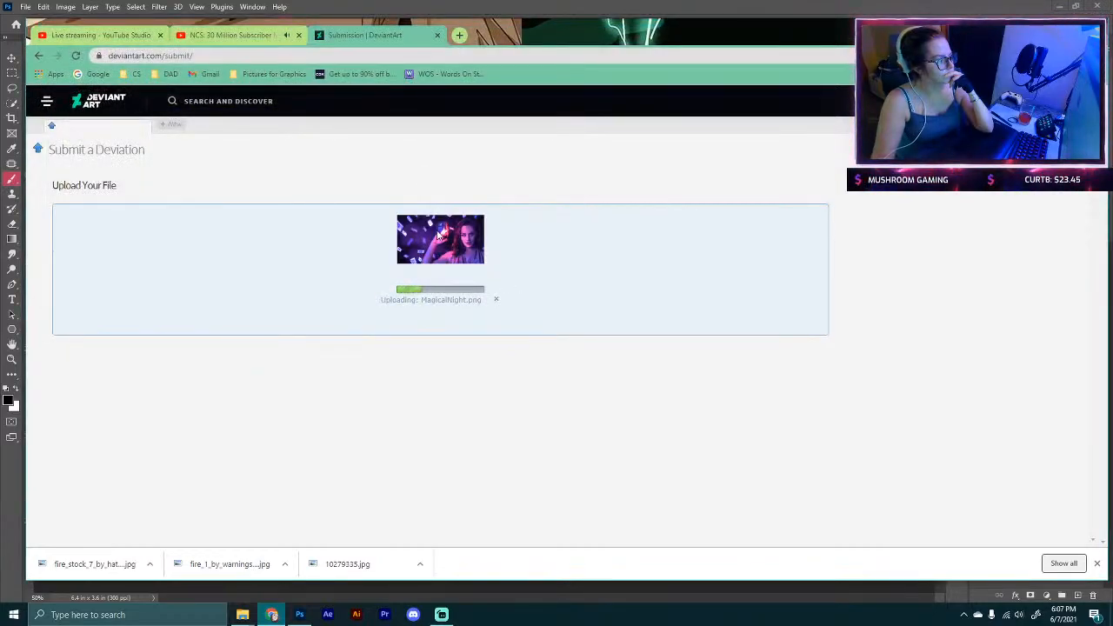
{"action": "mouse_move", "coordinate": [243, 615]}
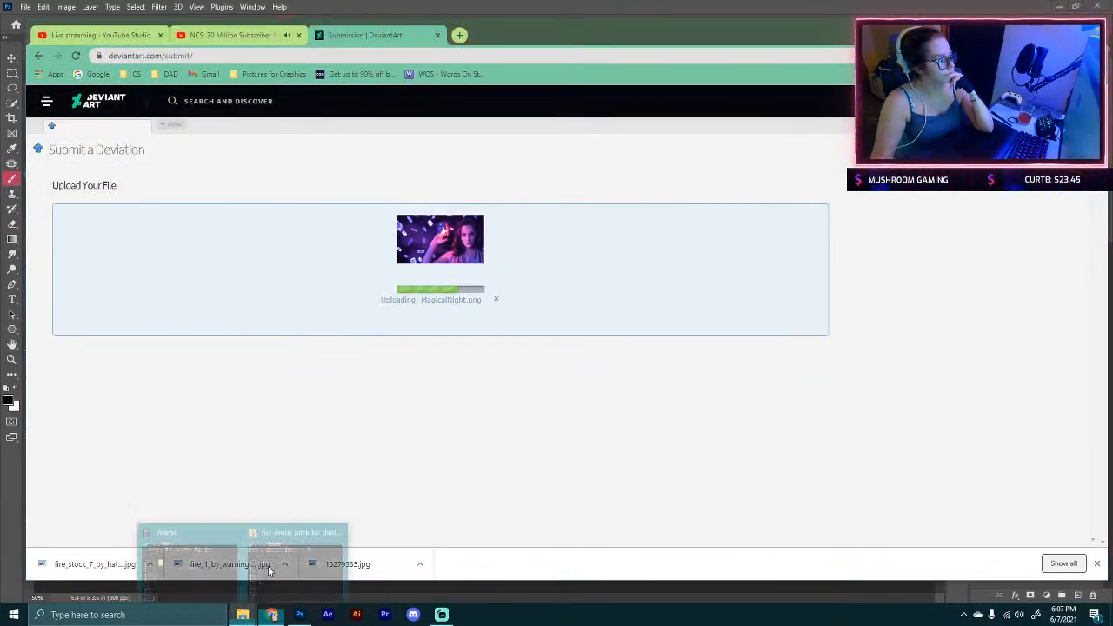
{"action": "left_click", "coordinate": [296, 548]}
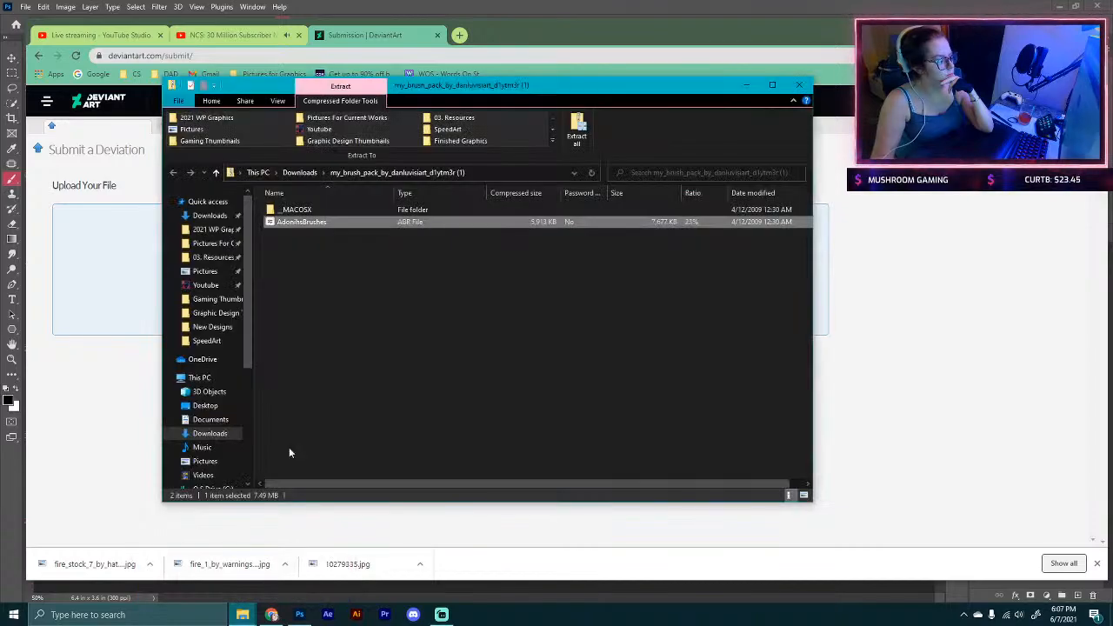
{"action": "left_click", "coordinate": [797, 86]}
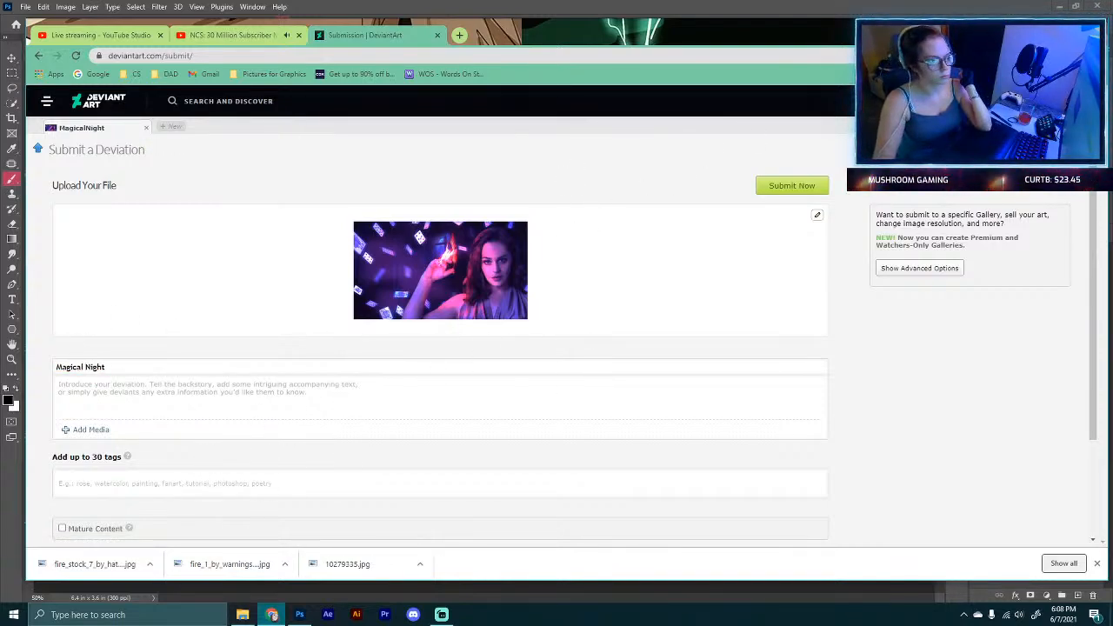
Step: Submit the Magical Night deviation and scroll through its published page
{"action": "left_click", "coordinate": [780, 187]}
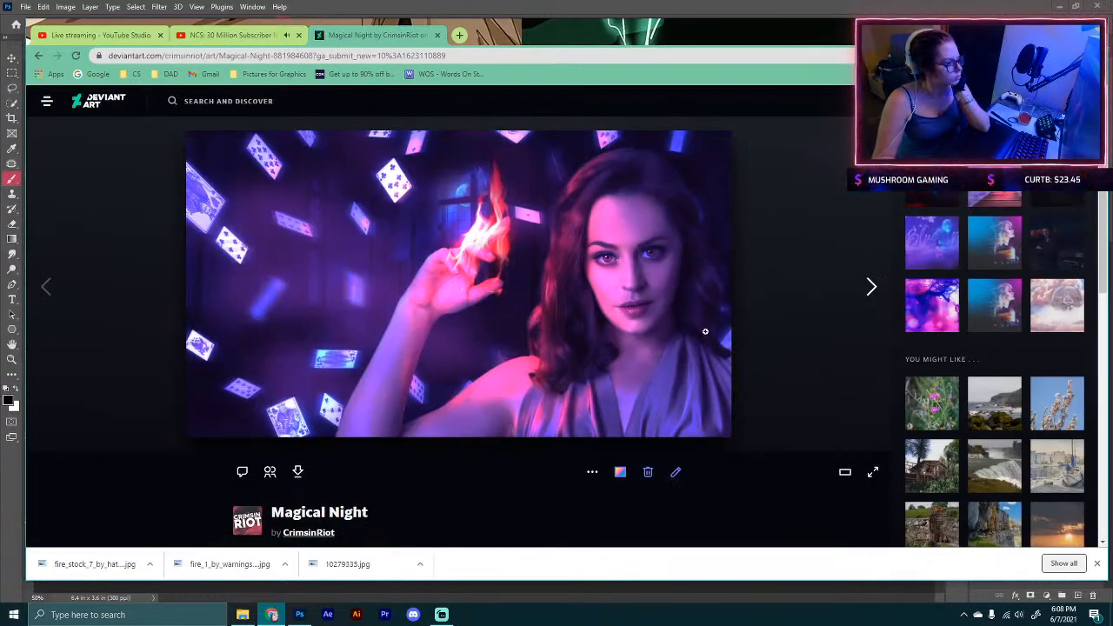
{"action": "scroll", "coordinate": [620, 424], "scroll_direction": "down", "scroll_amount": 5}
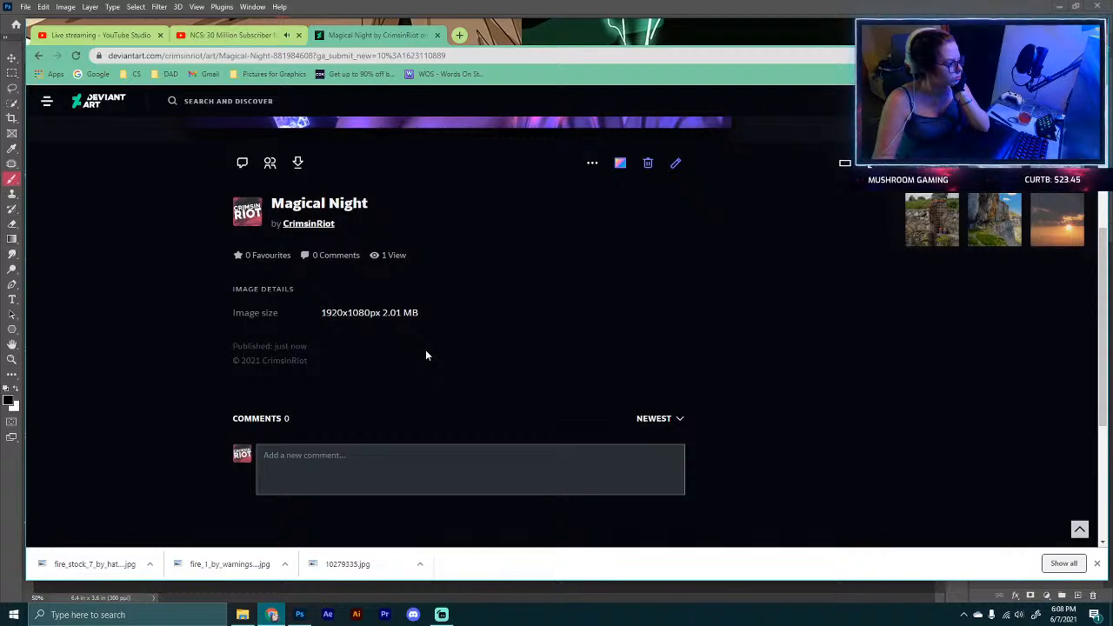
{"action": "scroll", "coordinate": [425, 349], "scroll_direction": "down", "scroll_amount": 1}
{"action": "scroll", "coordinate": [425, 349], "scroll_direction": "up", "scroll_amount": 6}
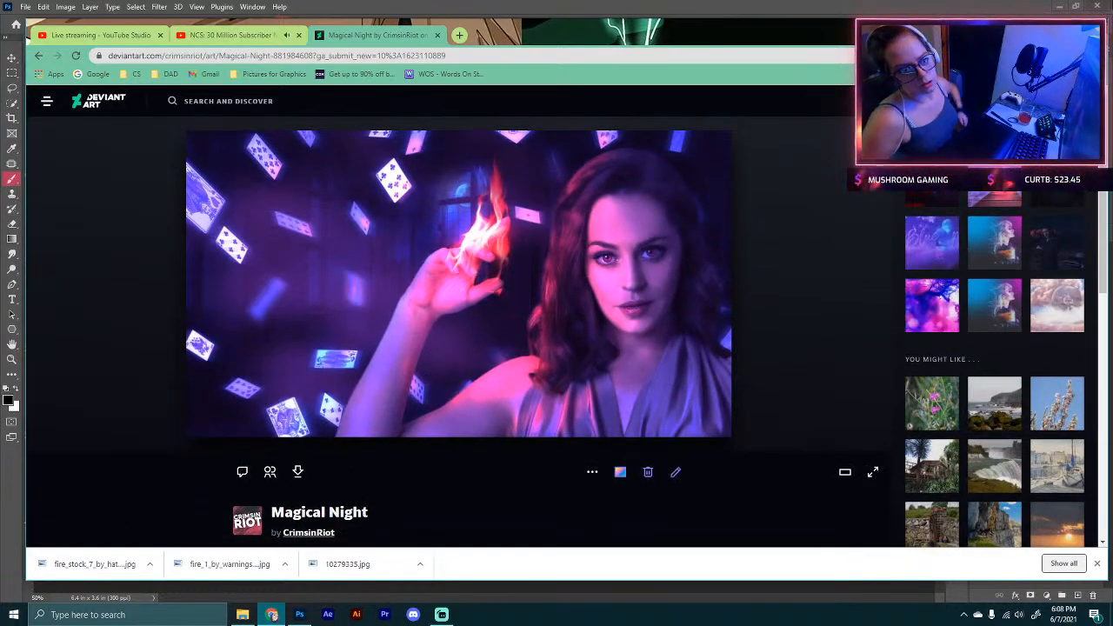
{"action": "left_click", "coordinate": [1043, 27]}
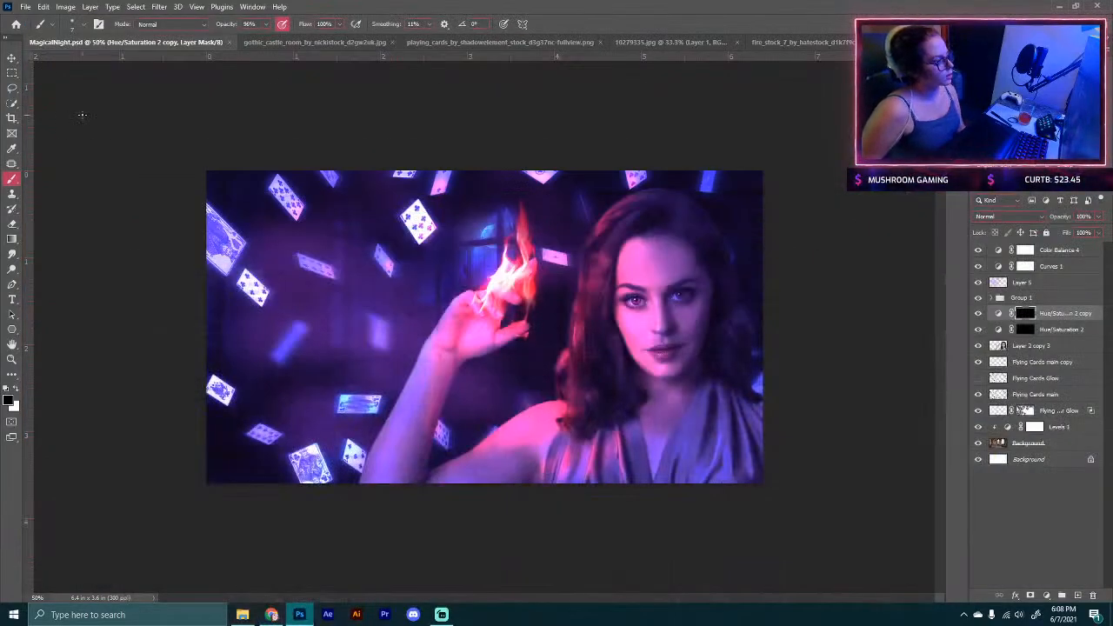
{"action": "left_click", "coordinate": [1058, 8]}
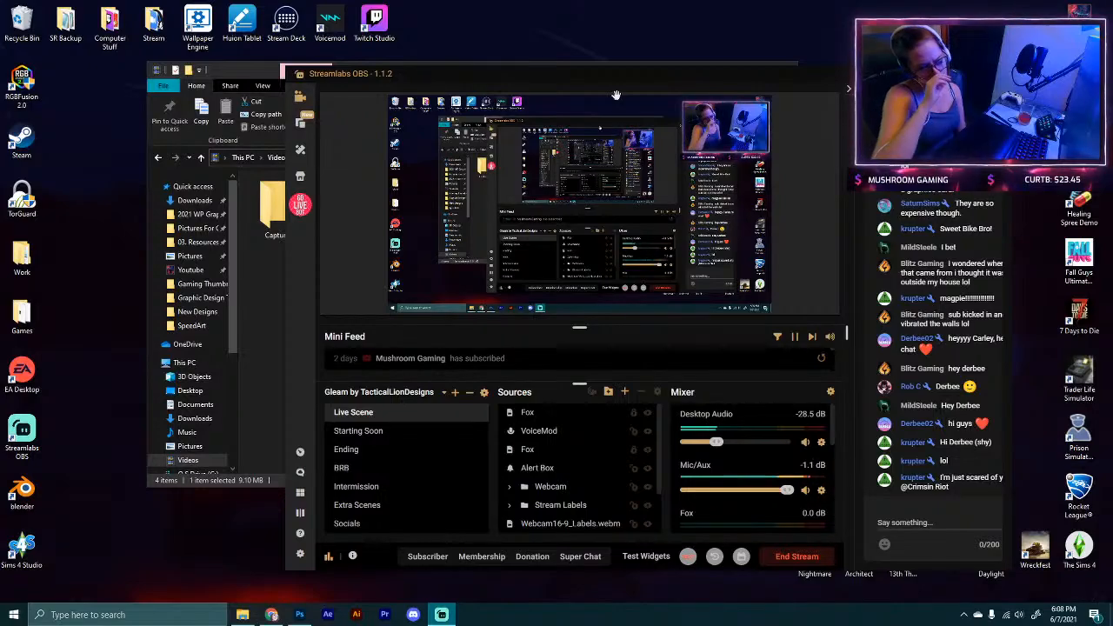
{"action": "left_click", "coordinate": [232, 75]}
{"action": "left_click_drag", "start_coordinate": [641, 67], "coordinate": [547, 63]}
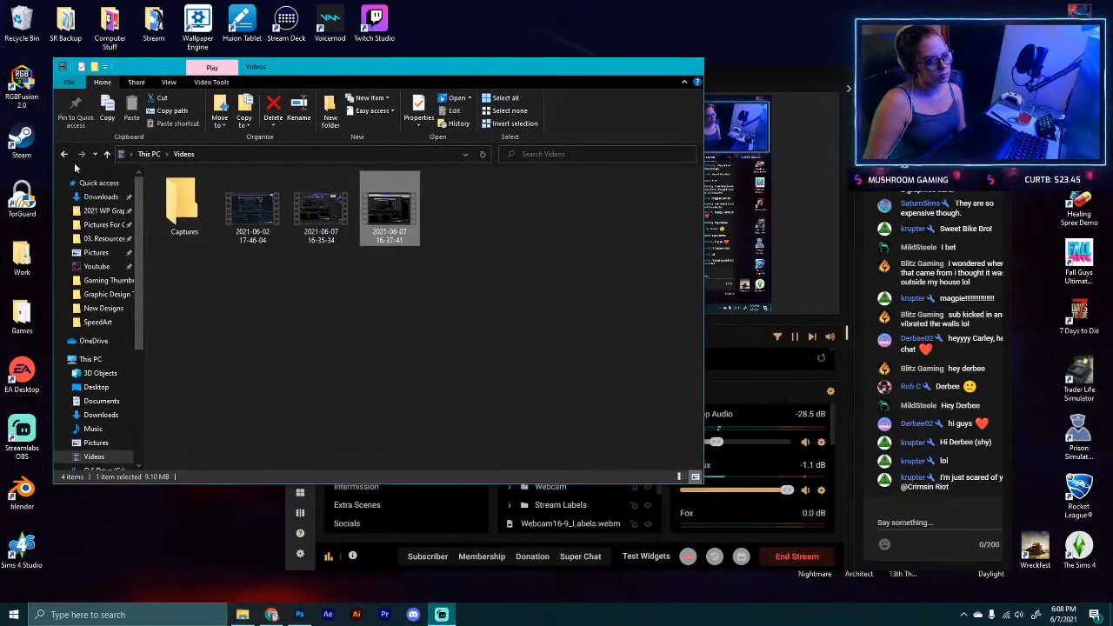
{"action": "left_click", "coordinate": [691, 65]}
{"action": "left_click_drag", "start_coordinate": [499, 69], "coordinate": [358, 12]}
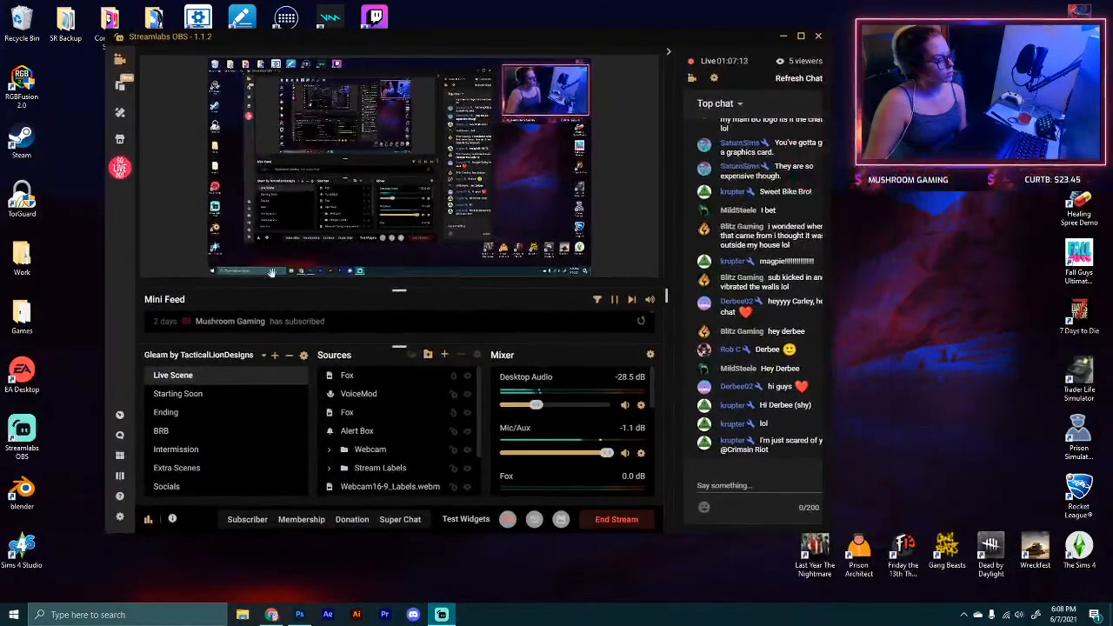
{"action": "left_click", "coordinate": [299, 614]}
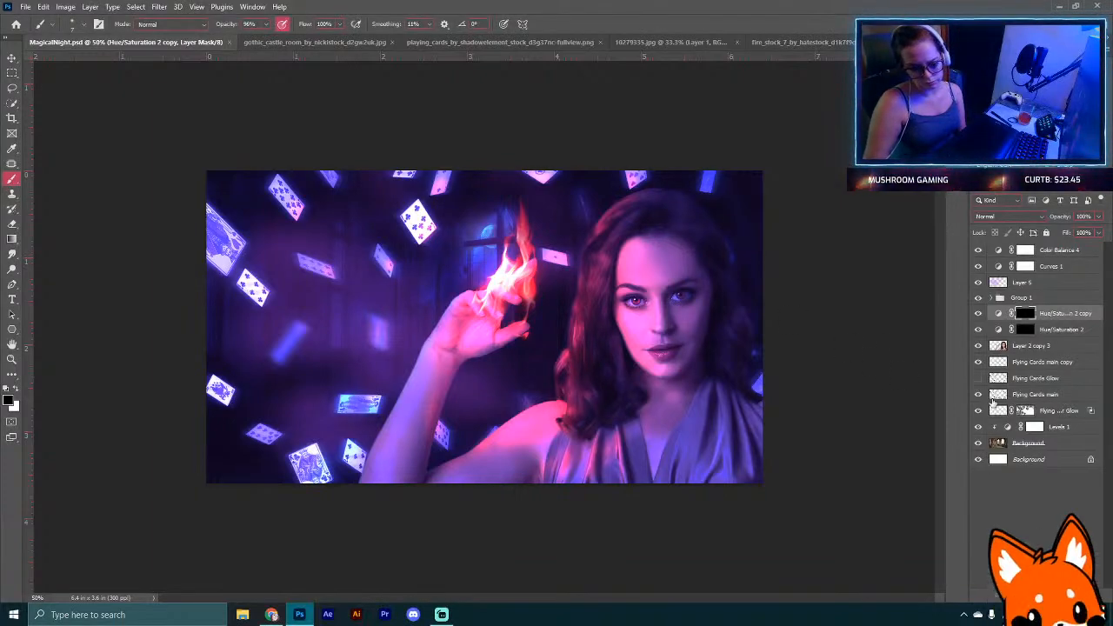
Step: Hide every layer above the castle background, then reveal the model, Levels and flying card layers one at a time
{"action": "left_click_drag", "start_coordinate": [981, 251], "coordinate": [983, 330]}
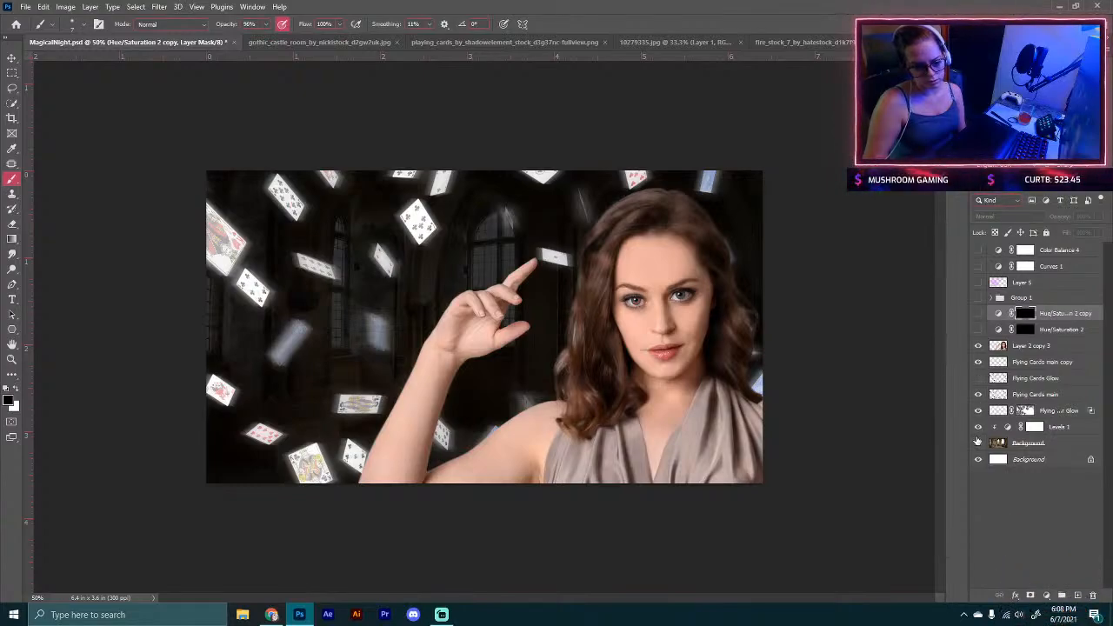
{"action": "left_click_drag", "start_coordinate": [978, 430], "coordinate": [982, 345]}
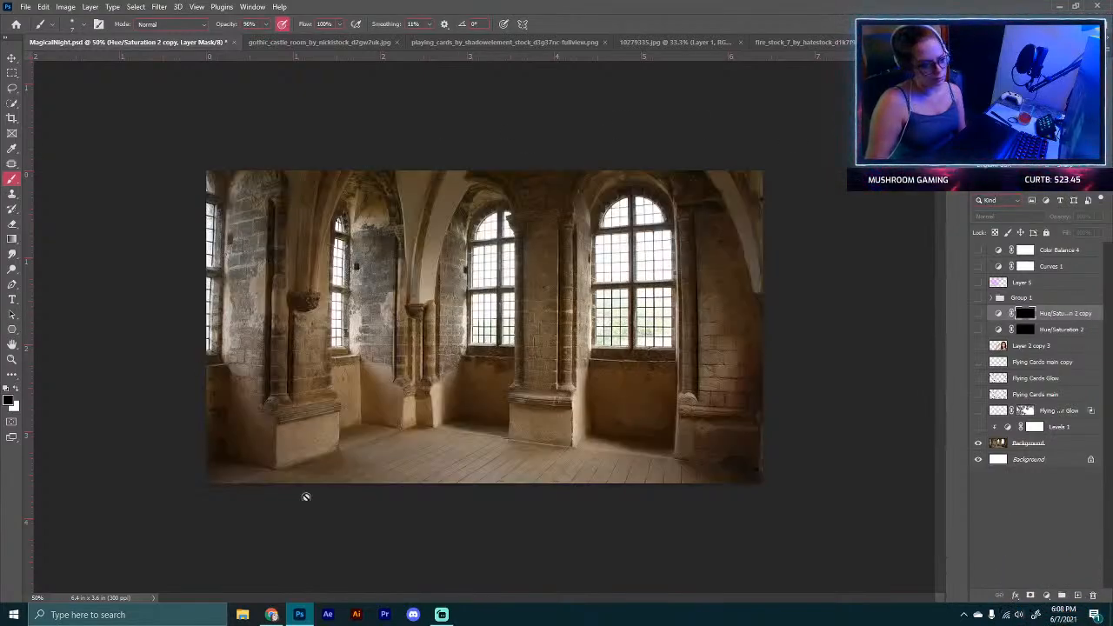
{"action": "left_click", "coordinate": [977, 346]}
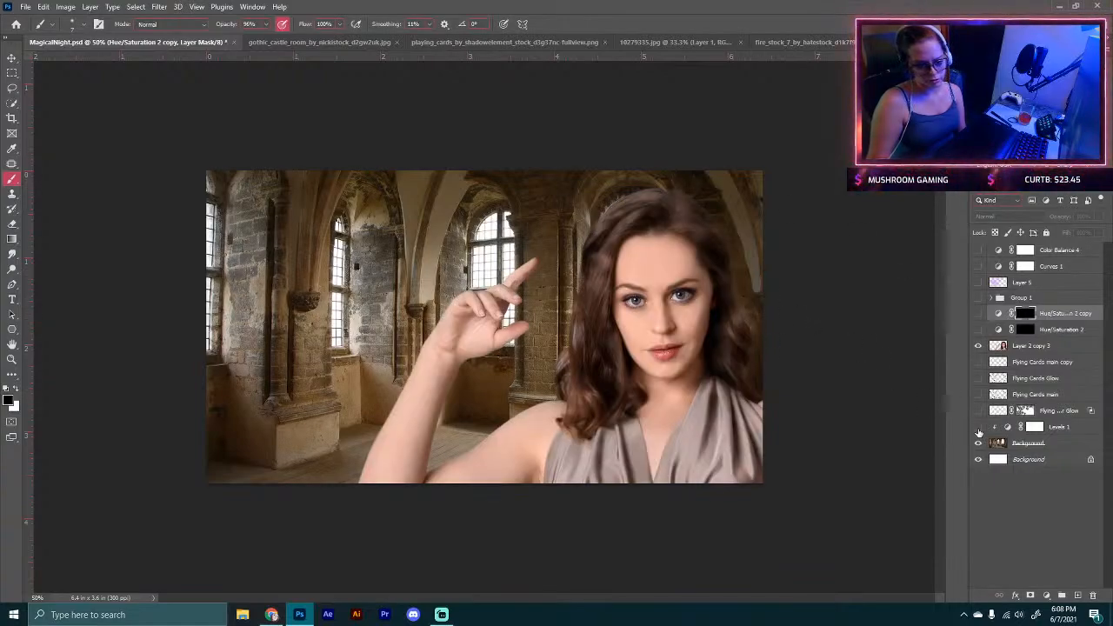
{"action": "left_click", "coordinate": [978, 427]}
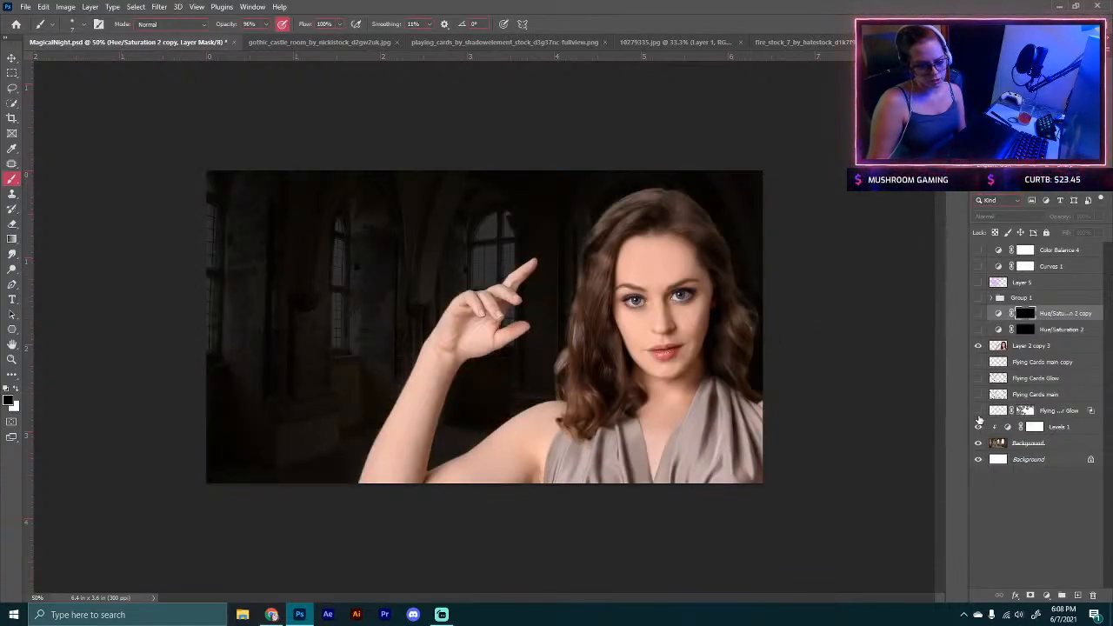
{"action": "left_click", "coordinate": [978, 410]}
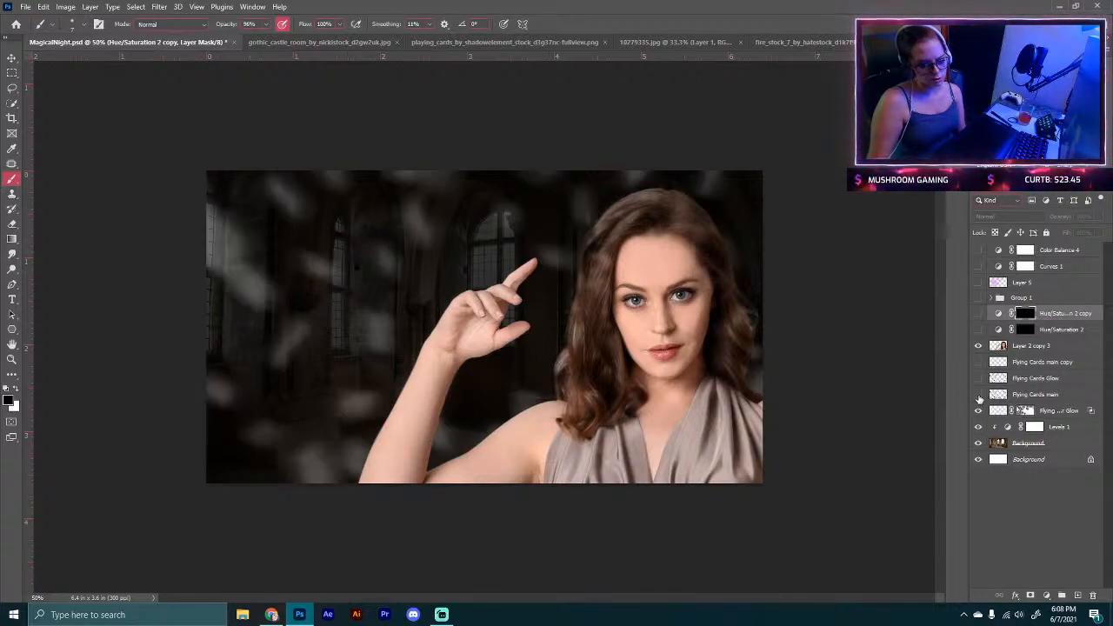
{"action": "left_click", "coordinate": [978, 395]}
{"action": "left_click", "coordinate": [979, 380]}
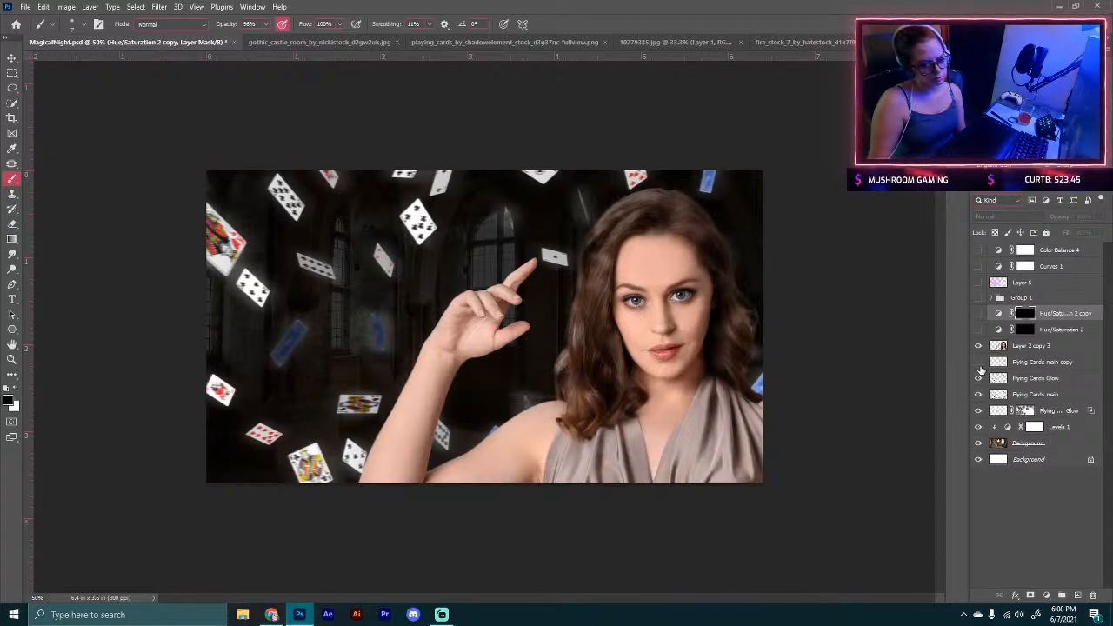
{"action": "left_click", "coordinate": [980, 366]}
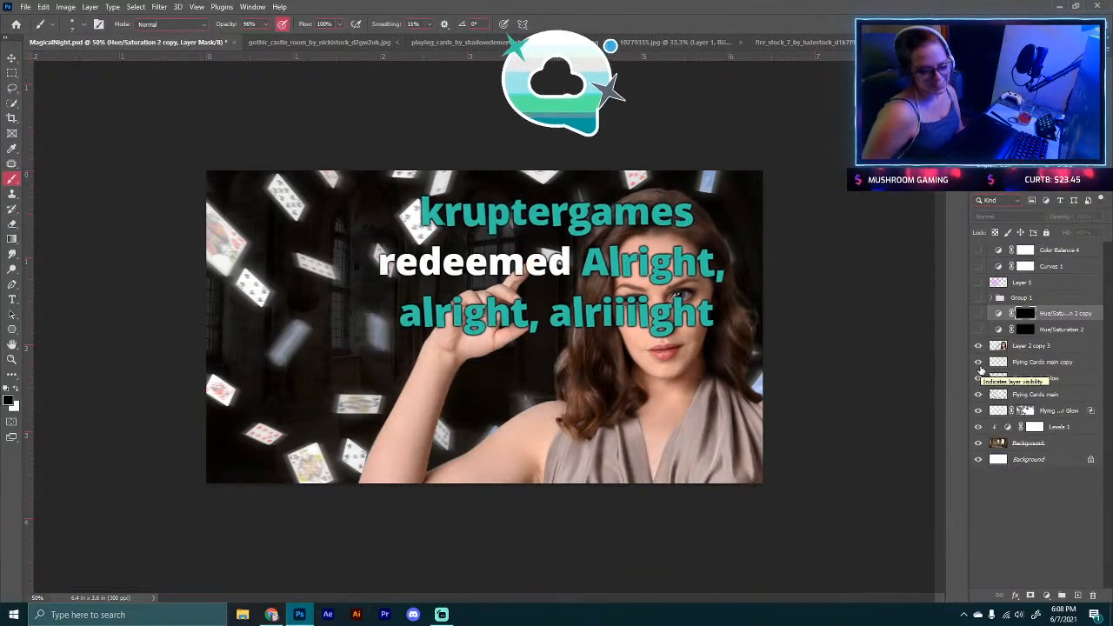
Step: Reveal the hue/saturation layers, the fire group, Layer 5 and the top Curves and Color Balance layers in turn
{"action": "left_click", "coordinate": [975, 331]}
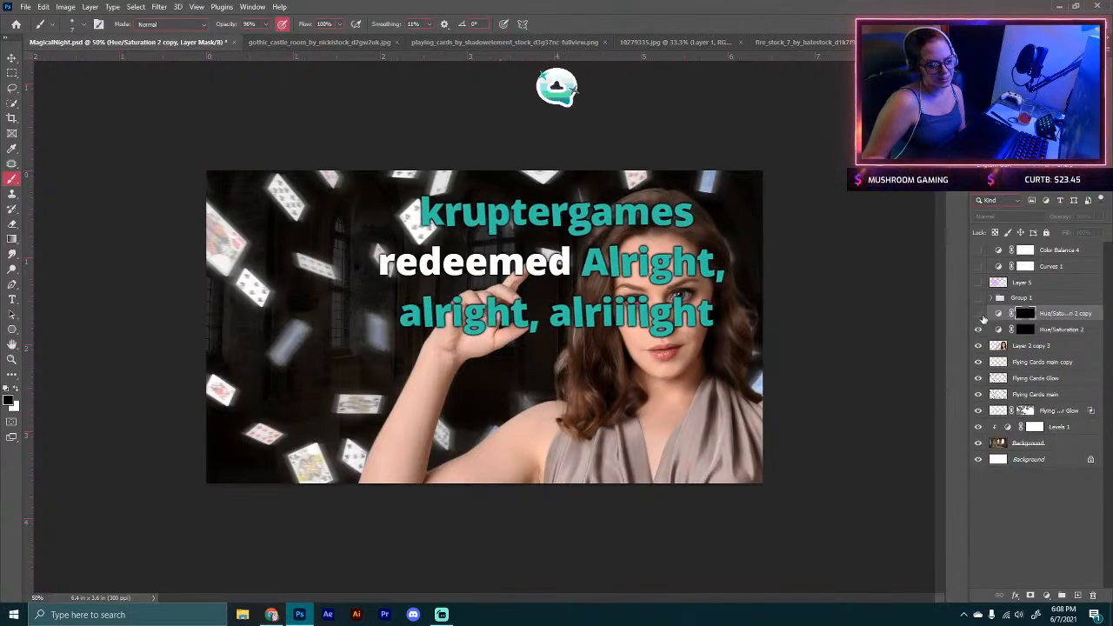
{"action": "left_click", "coordinate": [979, 314]}
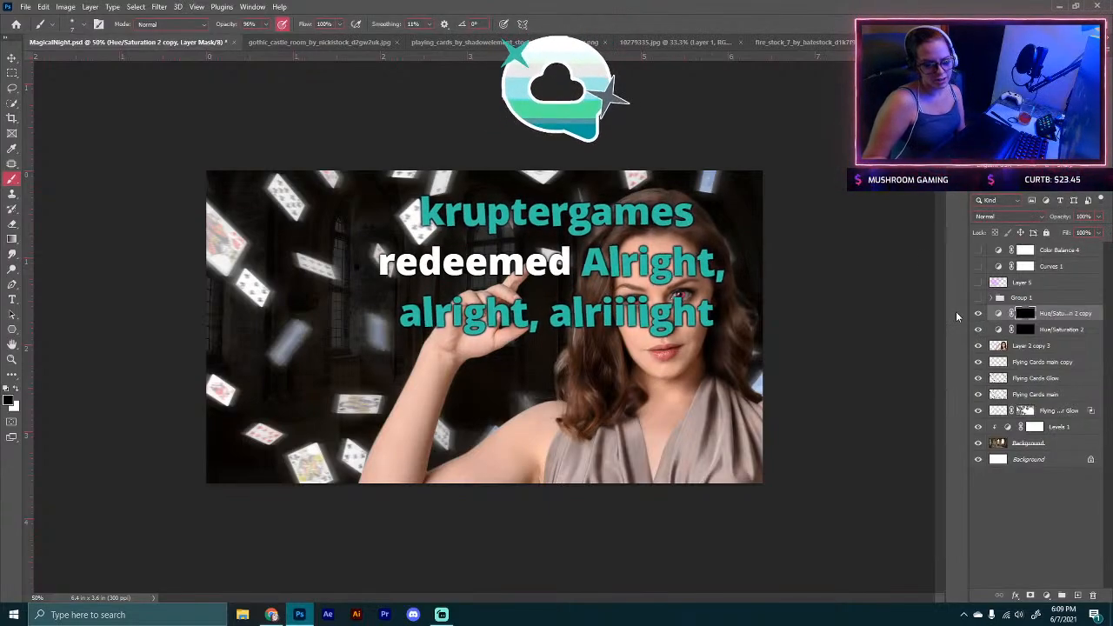
{"action": "left_click", "coordinate": [977, 297]}
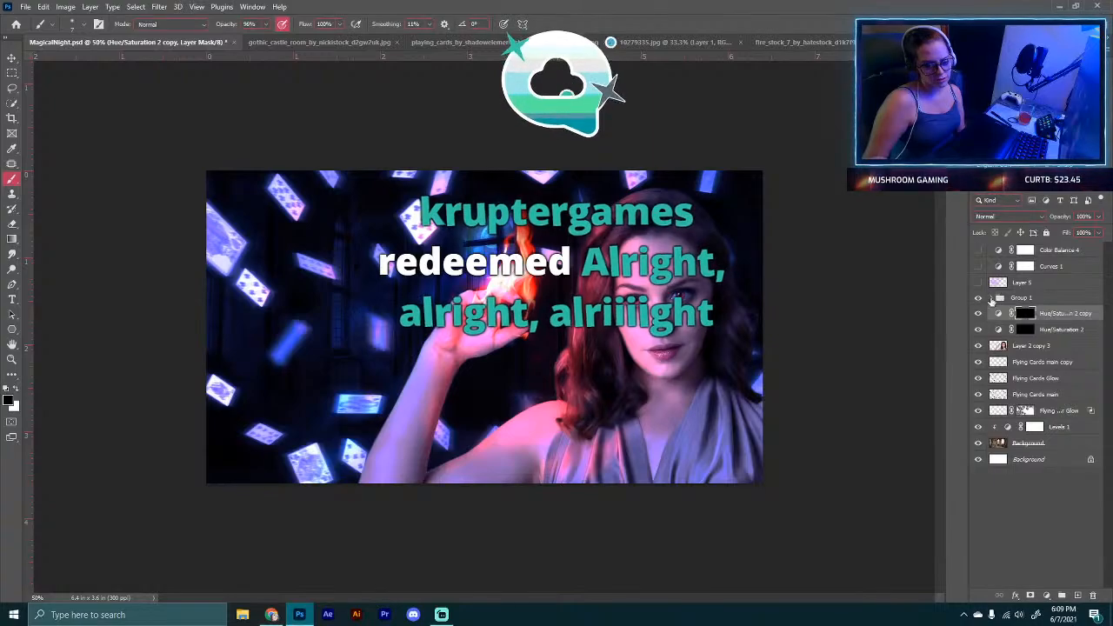
{"action": "left_click", "coordinate": [991, 298]}
{"action": "left_click", "coordinate": [978, 330]}
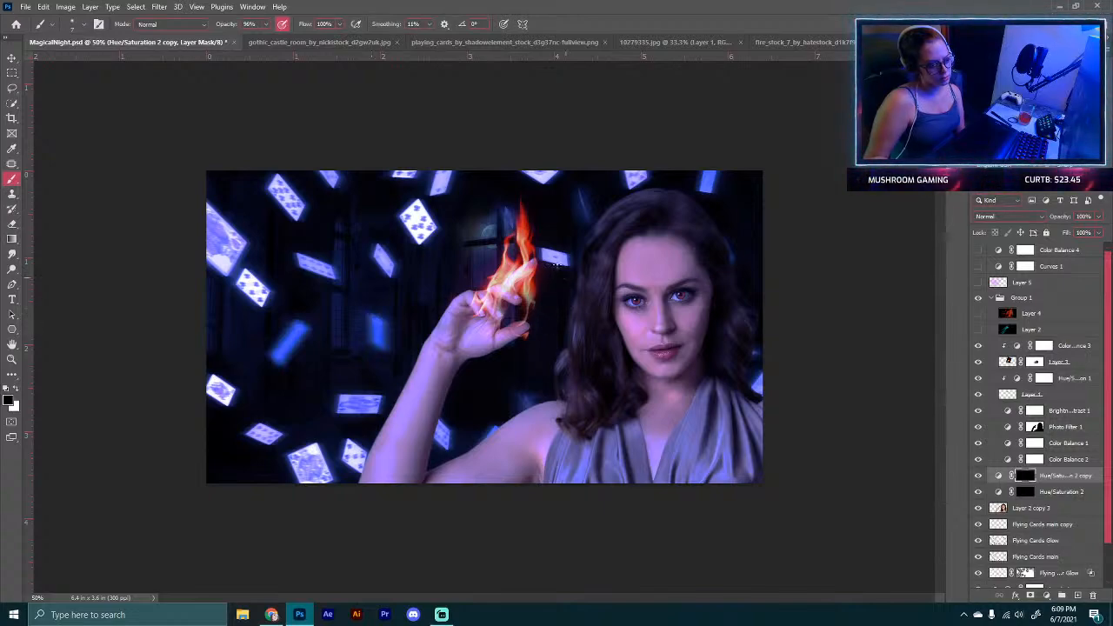
{"action": "left_click", "coordinate": [978, 329]}
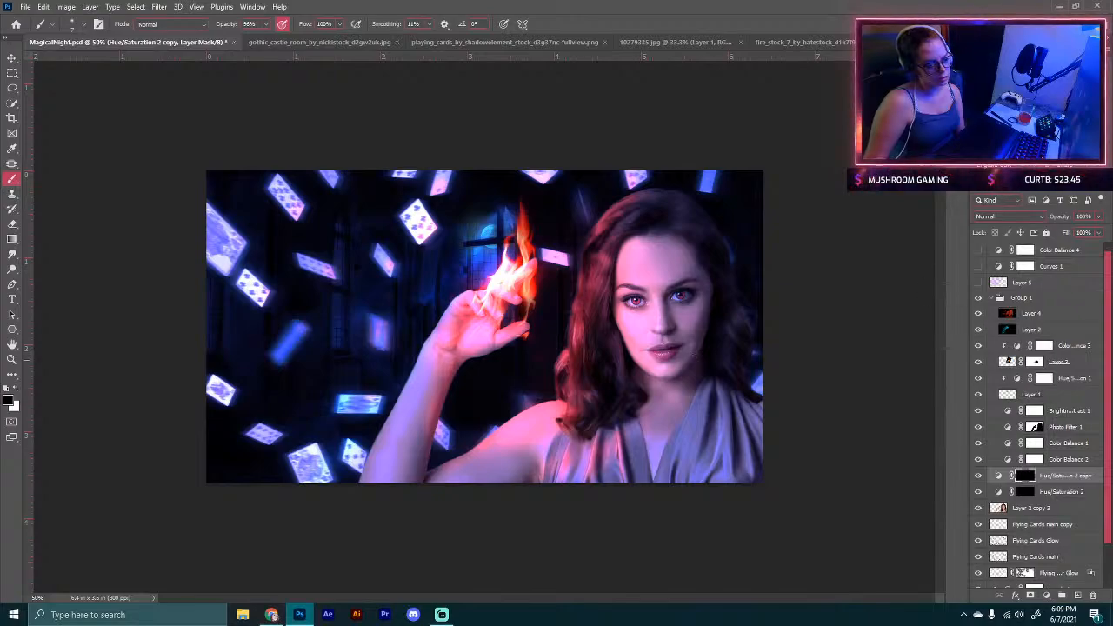
{"action": "left_click", "coordinate": [978, 282]}
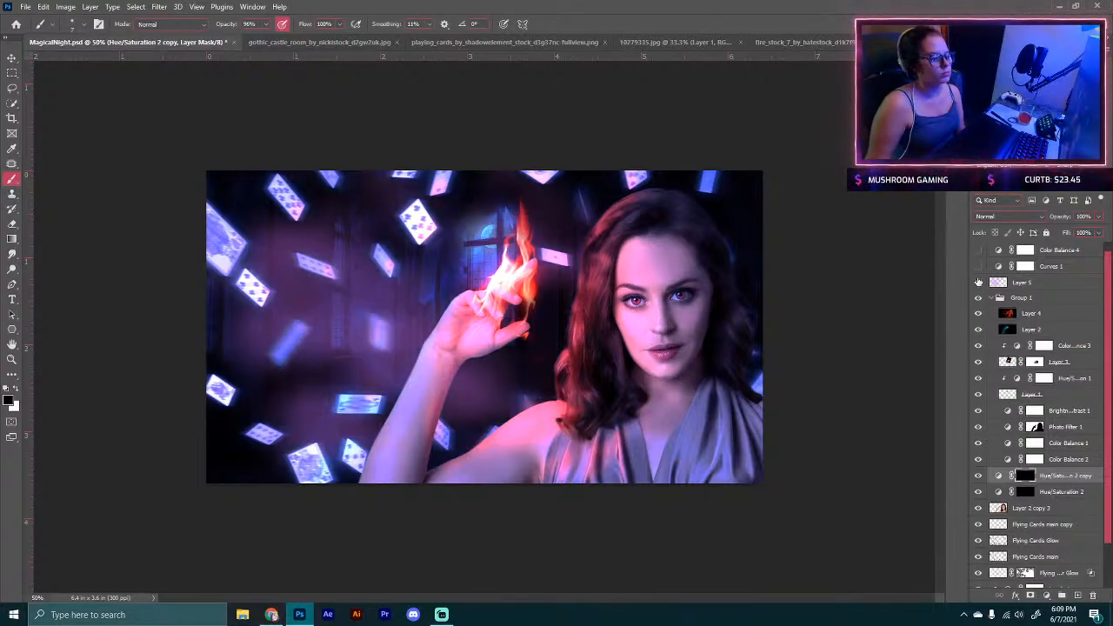
{"action": "left_click", "coordinate": [978, 266]}
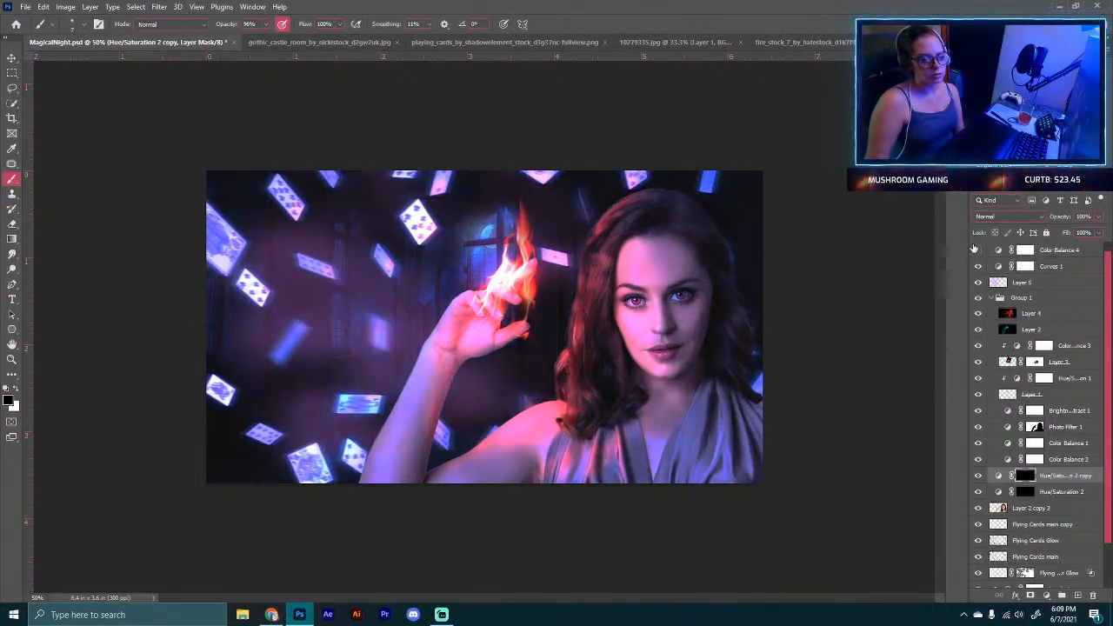
{"action": "left_click", "coordinate": [978, 249]}
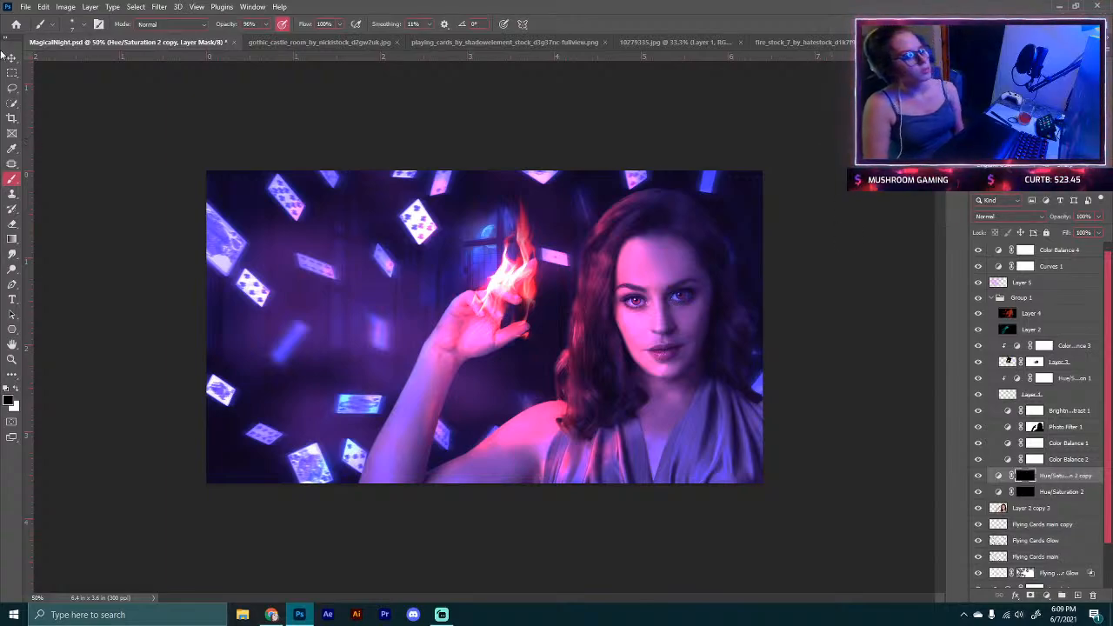
{"action": "left_click", "coordinate": [442, 615]}
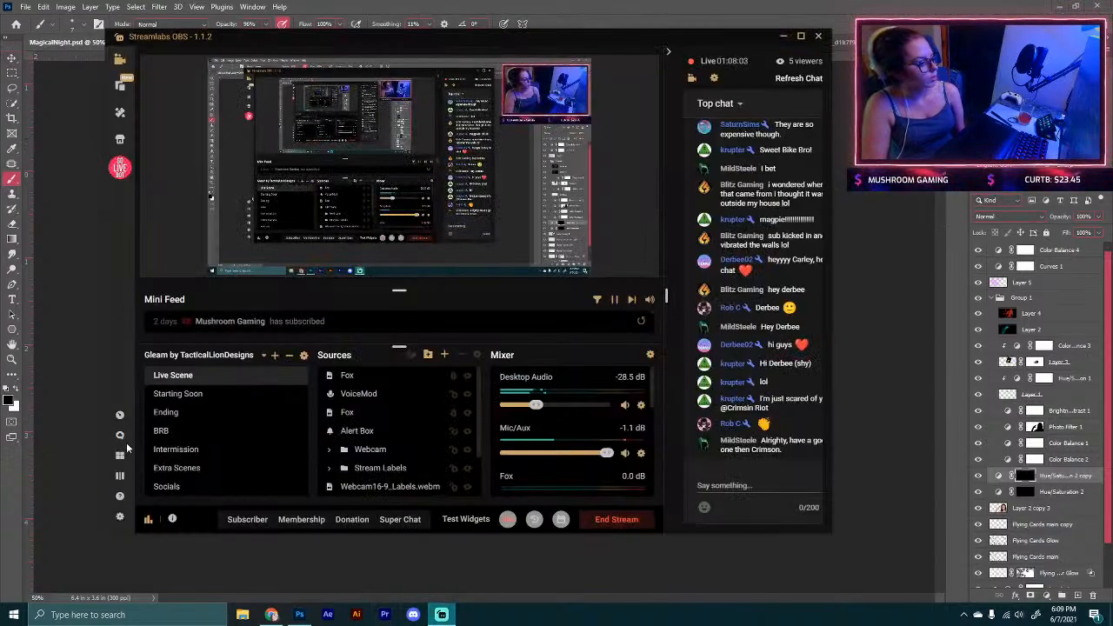